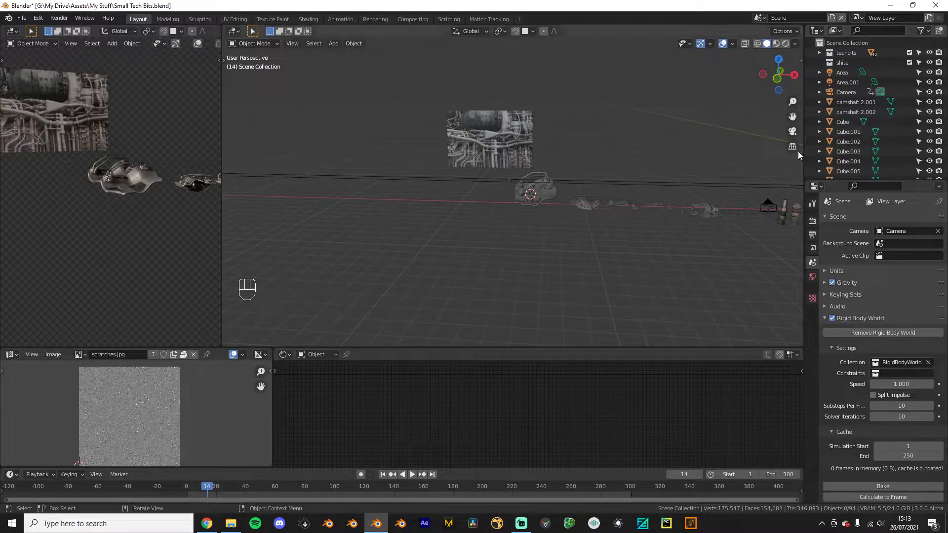
middle_click_drag(798, 151, 773, 152)
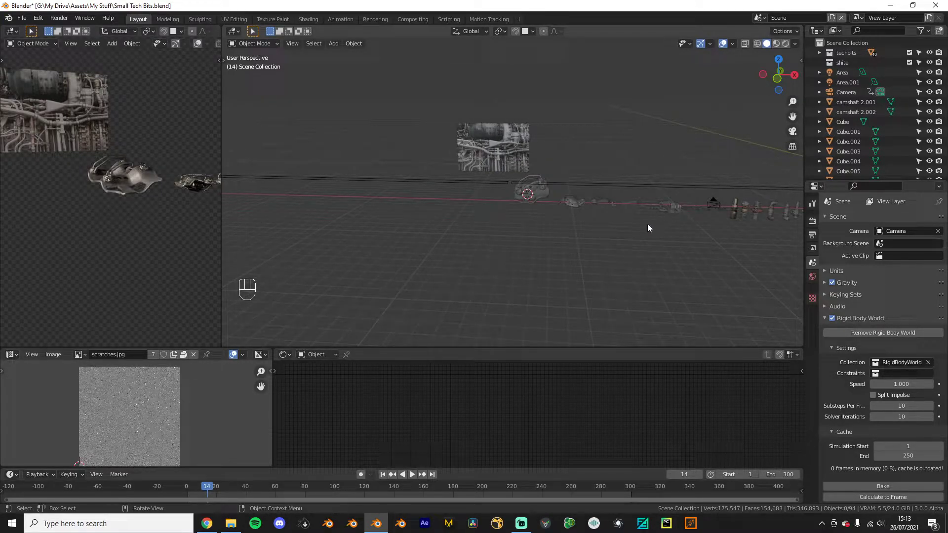
scroll(648, 228, "up", 1)
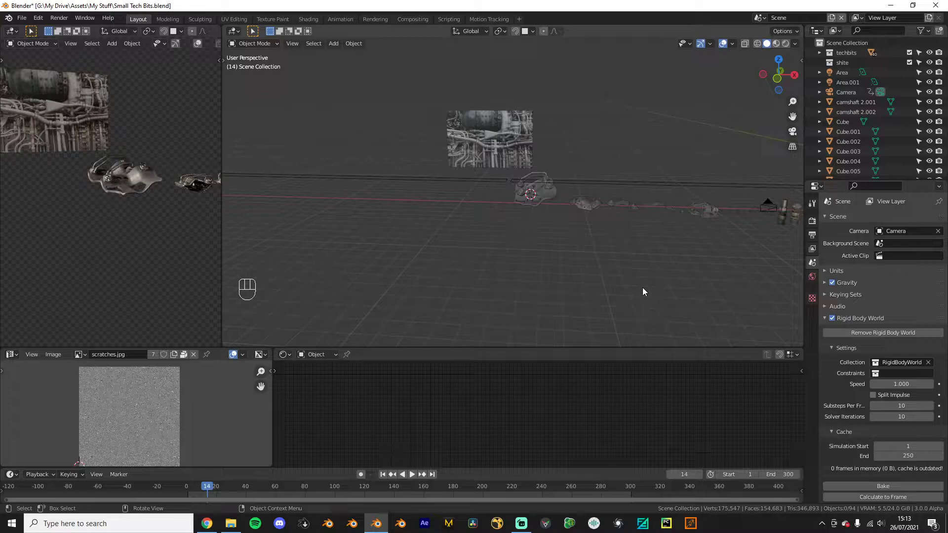
scroll(661, 305, "up", 1)
middle_click_drag(593, 280, 566, 302)
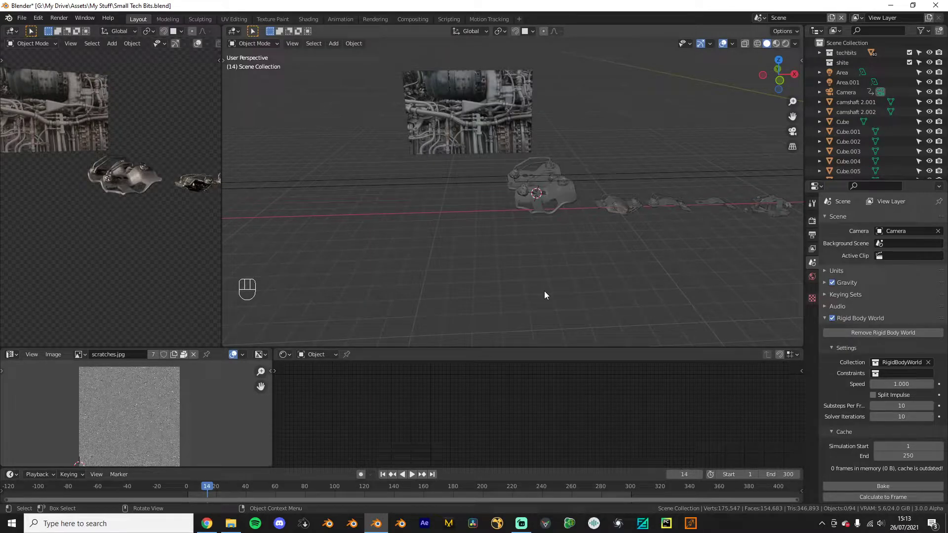
scroll(534, 274, "up", 2)
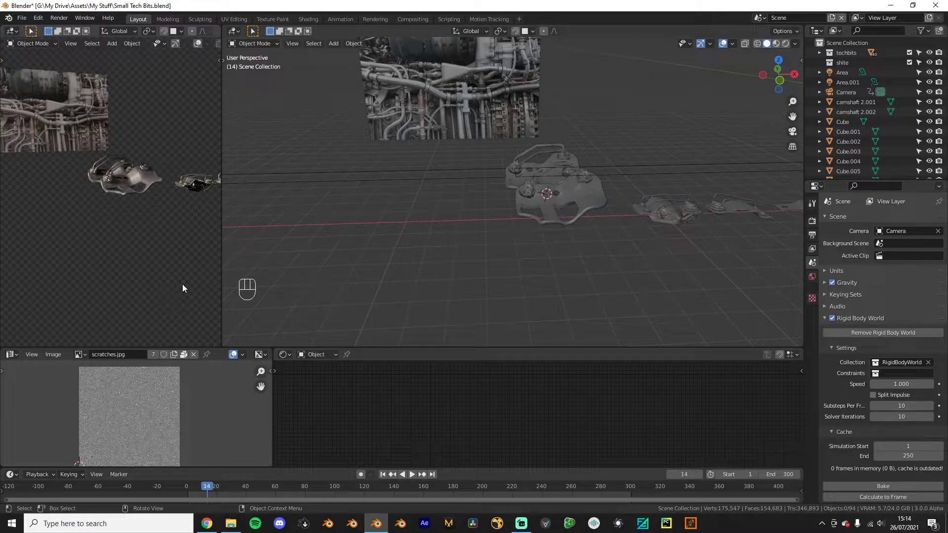
Step: Examine the row of existing mechanical parts in the maximized rendered view, from the metal plates to the pipes and small pieces
key("ctrl+space")
middle_click_drag(165, 226, 530, 148, "shift")
scroll(534, 293, "up", 6)
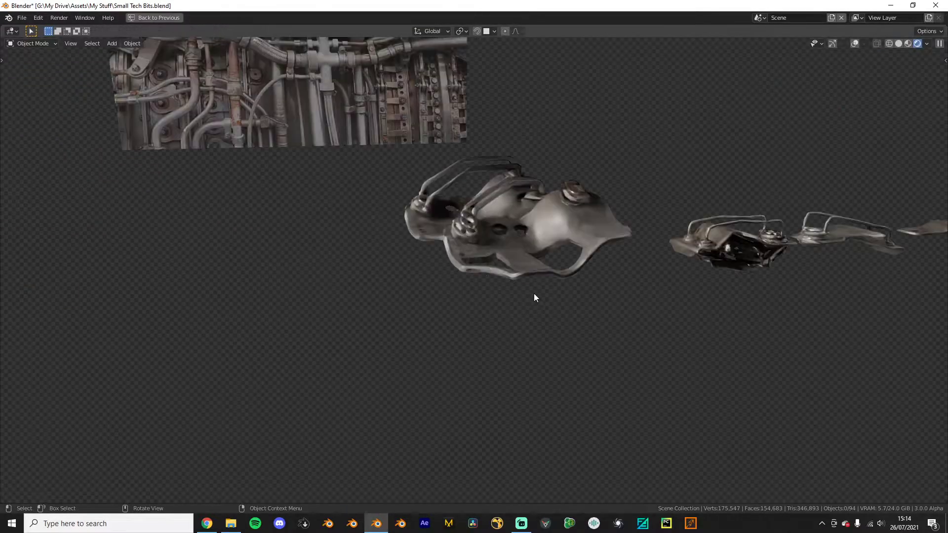
scroll(534, 295, "down", 2)
middle_click_drag(534, 294, 531, 316)
middle_click_drag(714, 298, 373, 258, "shift")
scroll(669, 385, "up", 3)
middle_click_drag(663, 409, 587, 315)
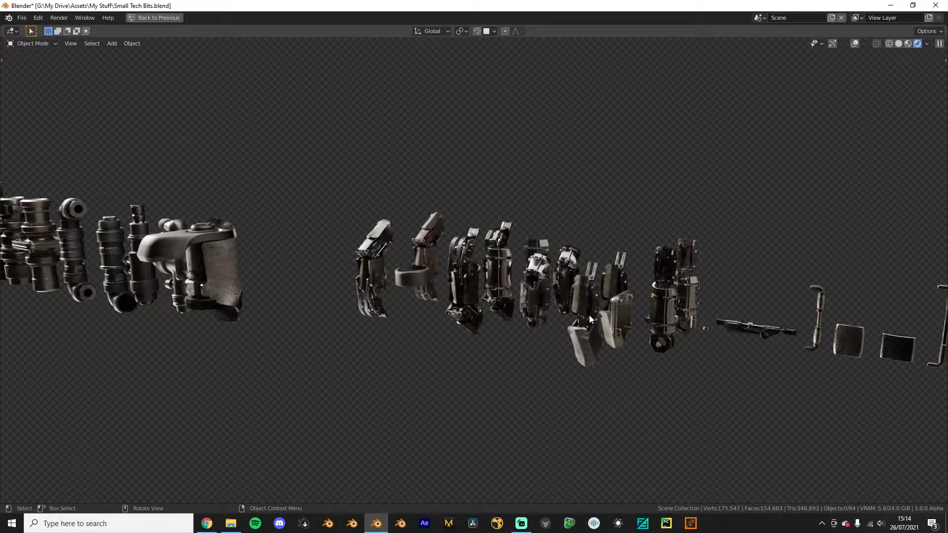
middle_click_drag(589, 315, 385, 362)
key("ctrl+space")
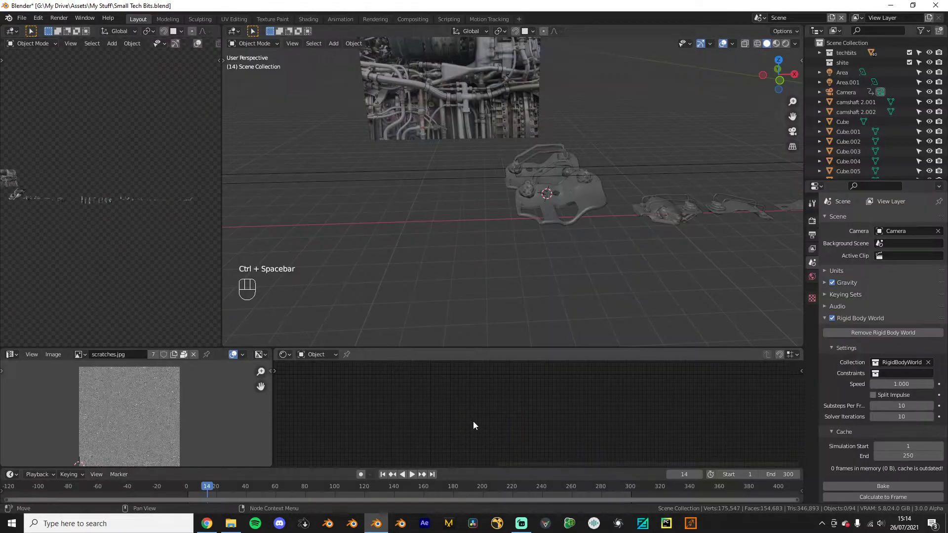
Step: Select the front metal plate with cut-outs and inspect it from several angles alongside the engine reference image
middle_click_drag(564, 328, 519, 298)
left_click_drag(356, 183, 671, 260)
middle_click_drag(669, 269, 651, 302)
left_click(650, 298)
middle_click_drag(448, 306, 626, 340)
scroll(442, 262, "up", 2)
middle_click_drag(441, 262, 418, 40)
left_click(494, 229)
scroll(495, 230, "up", 2)
left_click(419, 276)
scroll(419, 40, "down", 3)
scroll(418, 40, "up", 1)
scroll(164, 303, "down", 3)
scroll(165, 303, "up", 4)
middle_click_drag(133, 220, 88, 226, "shift")
scroll(88, 226, "up", 2)
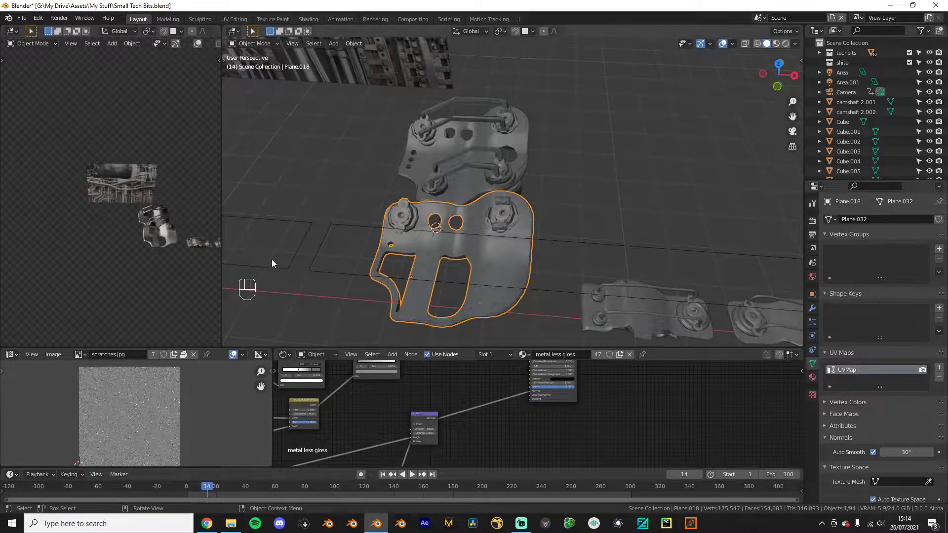
middle_click_drag(503, 250, 540, 227)
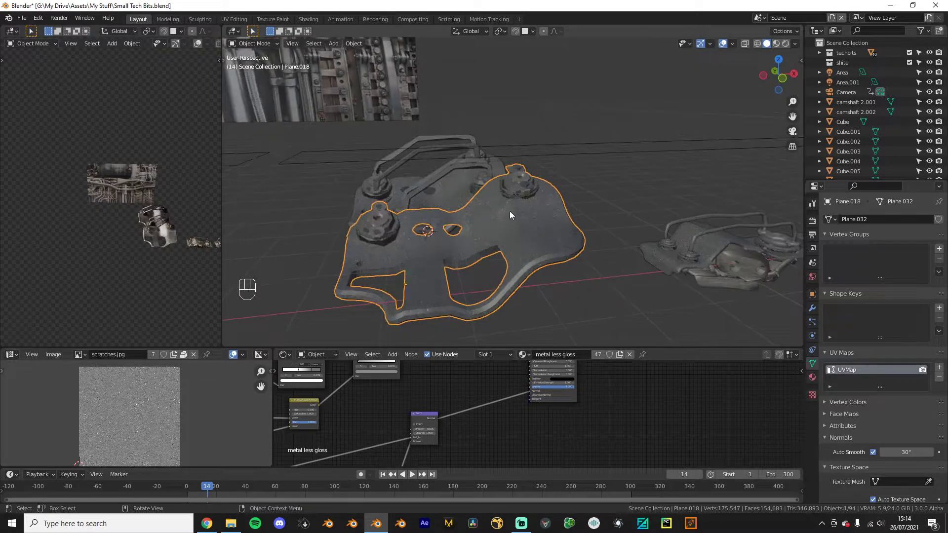
middle_click_drag(370, 197, 523, 240)
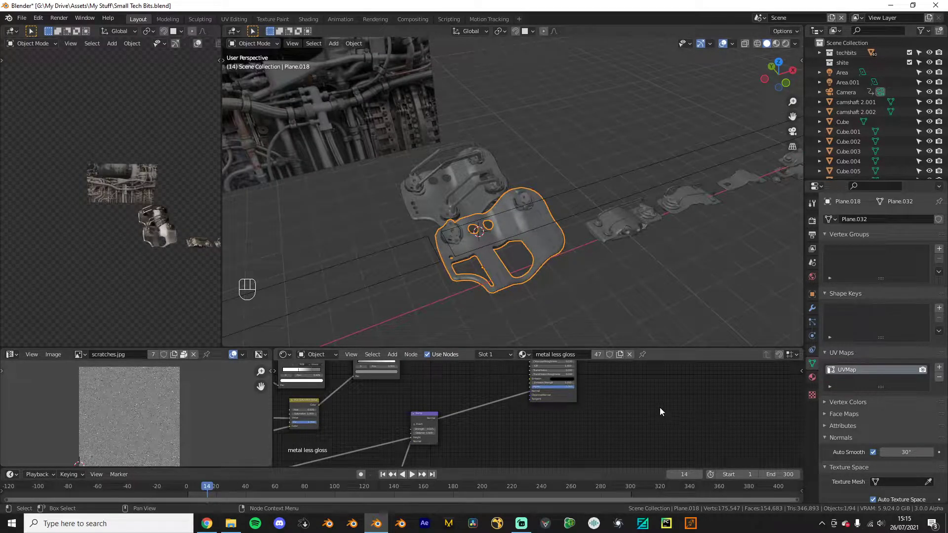
scroll(110, 256, "up", 4)
left_click_drag(119, 237, 117, 191, "shift")
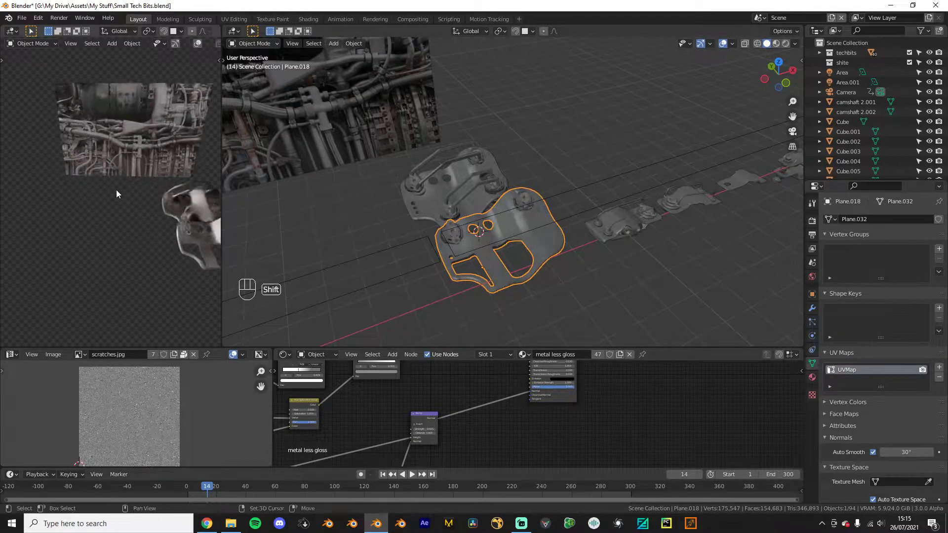
Step: Switch to the browser, browse the "hinge mechanical" image results for reference shapes, and move the browser out of the way
key("alt+Tab")
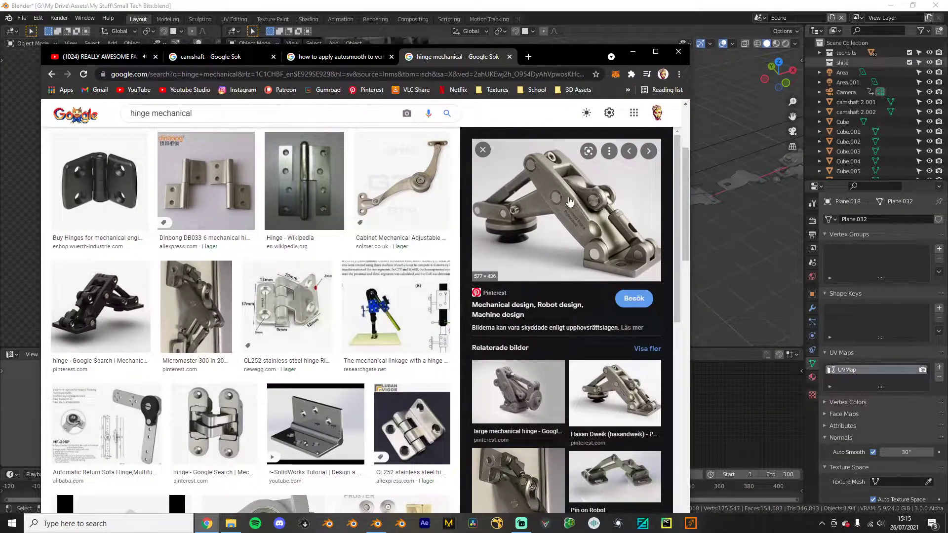
scroll(415, 391, "down", 1)
scroll(416, 391, "down", 3)
scroll(409, 388, "up", 1)
scroll(400, 383, "down", 3)
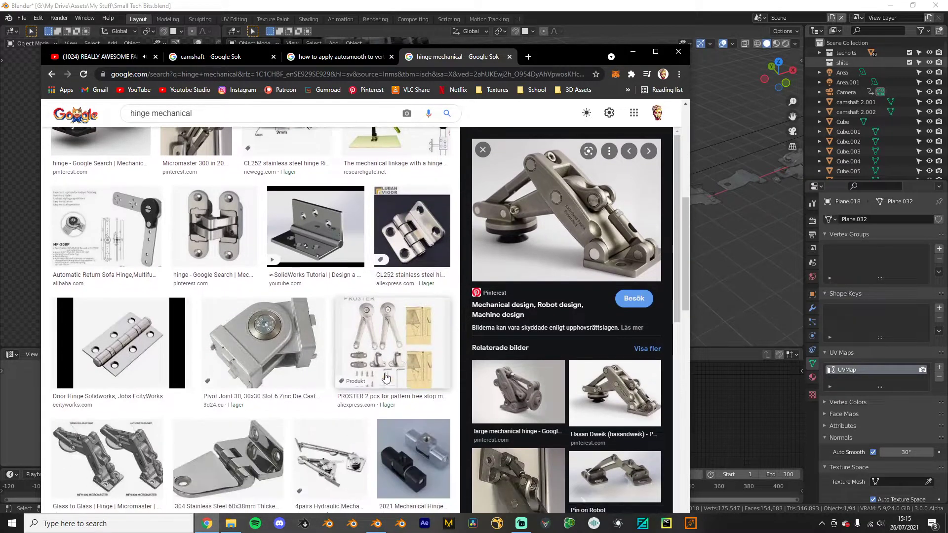
scroll(237, 297, "down", 4)
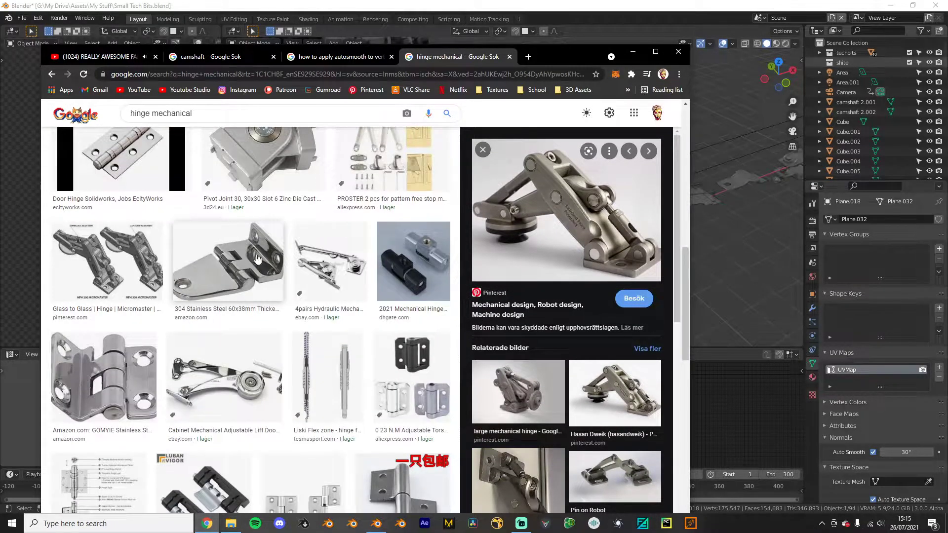
scroll(228, 258, "up", 1)
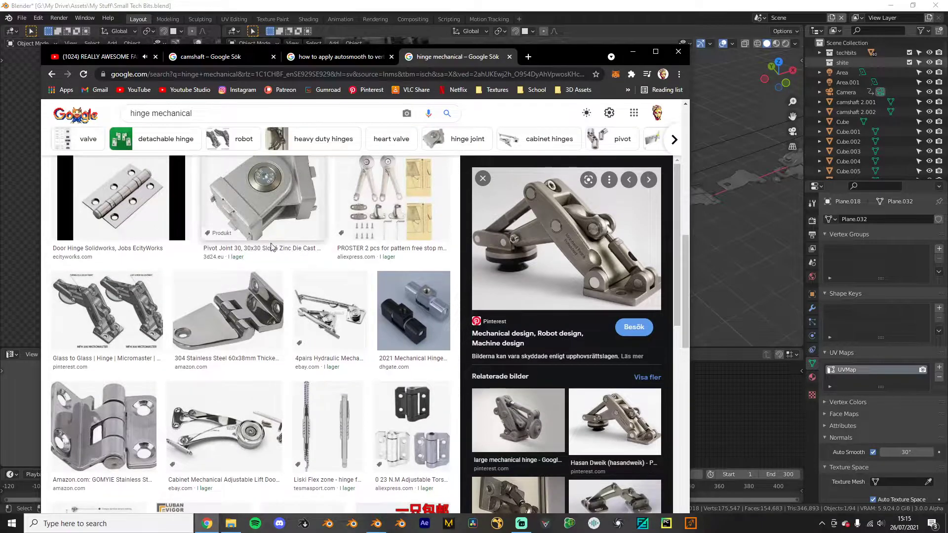
left_click_drag(558, 59, 947, 143)
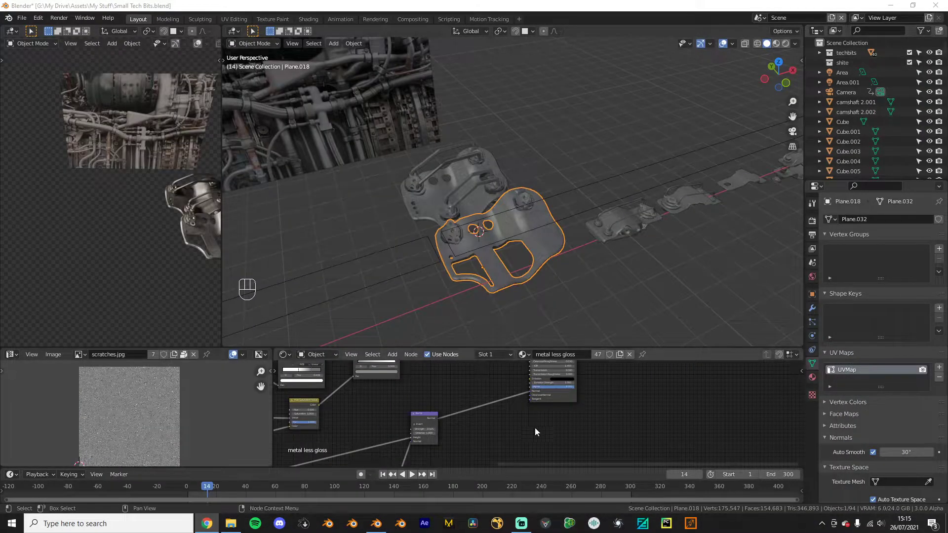
left_click(555, 250)
scroll(473, 274, "down", 3)
middle_click_drag(555, 250, 506, 234)
middle_click_drag(34, 173, 146, 183)
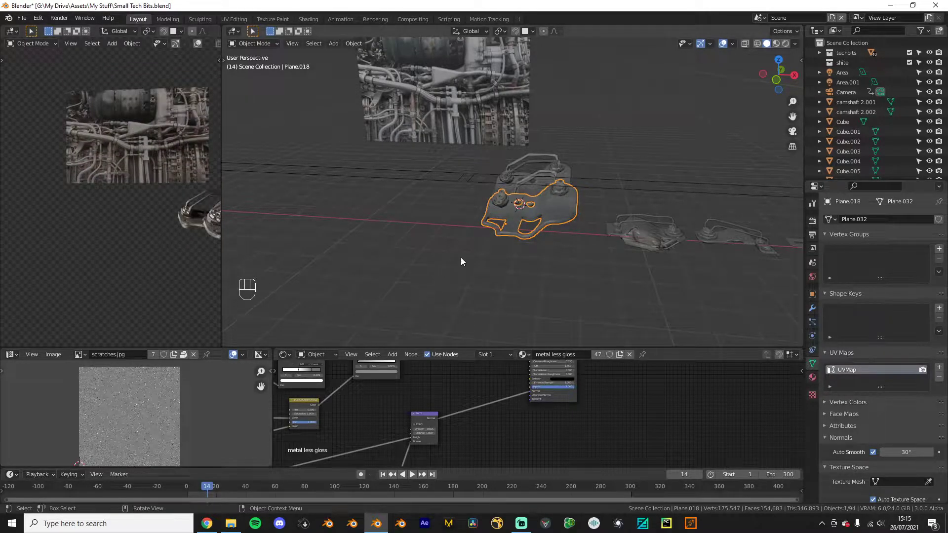
middle_click_drag(461, 257, 490, 282)
scroll(490, 283, "up", 1)
Step: Examine the selected plate's shader nodes and material slots, viewing the piston material and returning to metal less gloss
left_click_drag(676, 348, 676, 351)
scroll(589, 412, "down", 3)
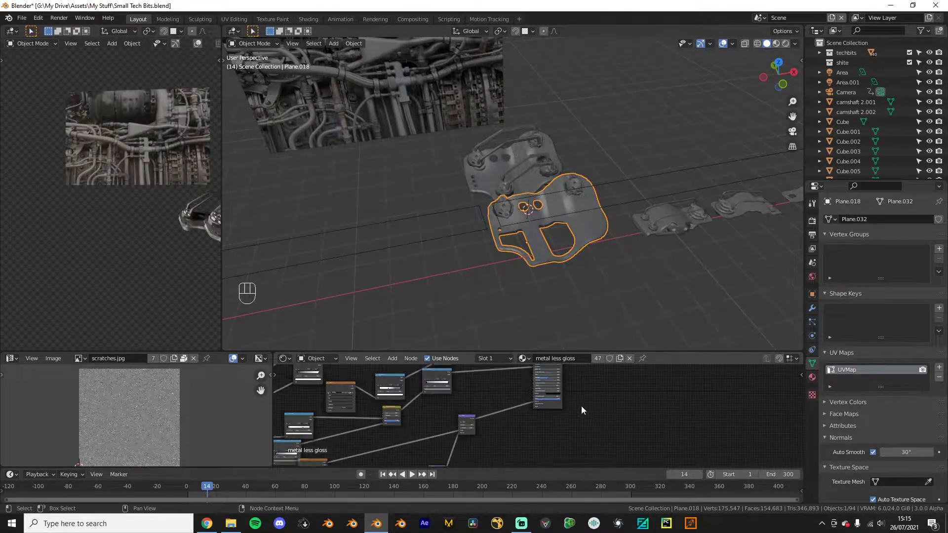
scroll(587, 412, "down", 4)
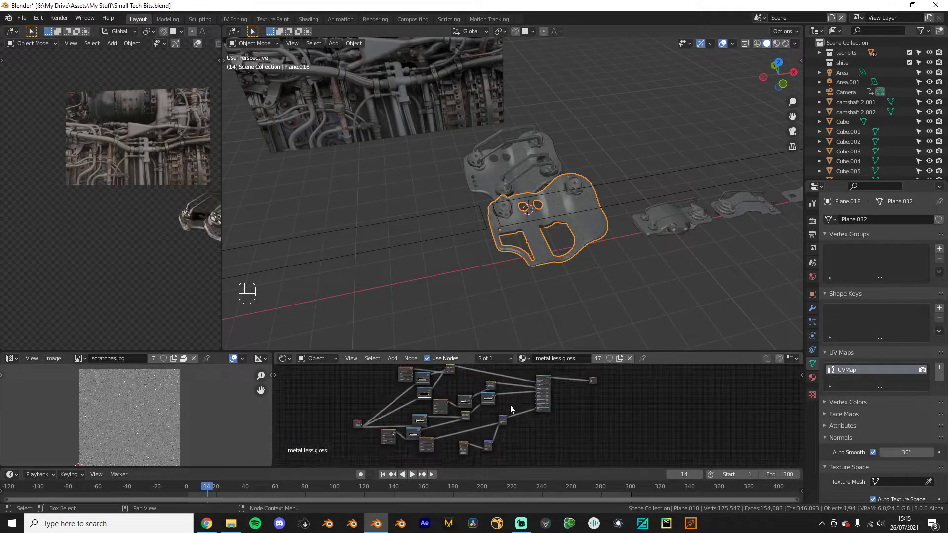
left_click(812, 377)
left_click(725, 475)
left_click(841, 237)
left_click(844, 242)
left_click(857, 222)
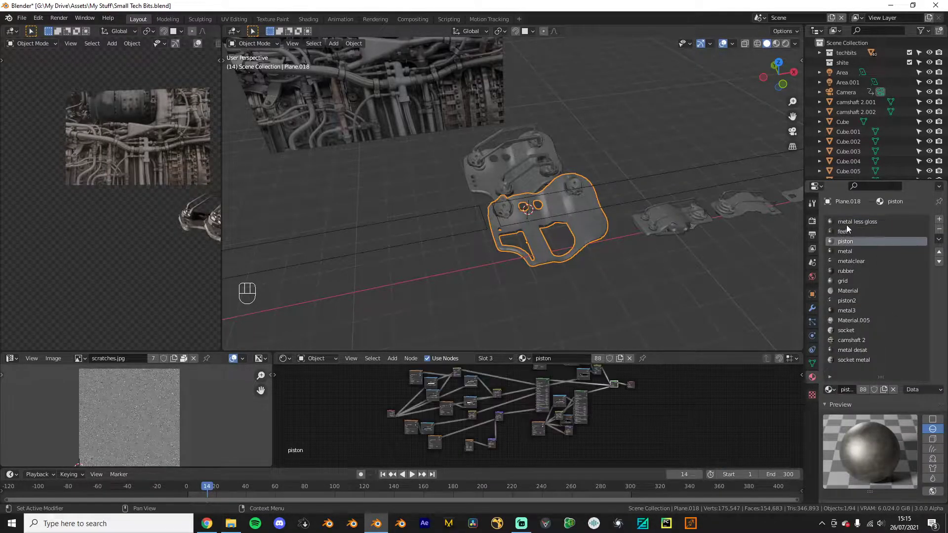
Step: Place the 3D cursor in the empty space beside the metal plates, below the reference image, in front view
middle_click_drag(520, 303, 519, 324)
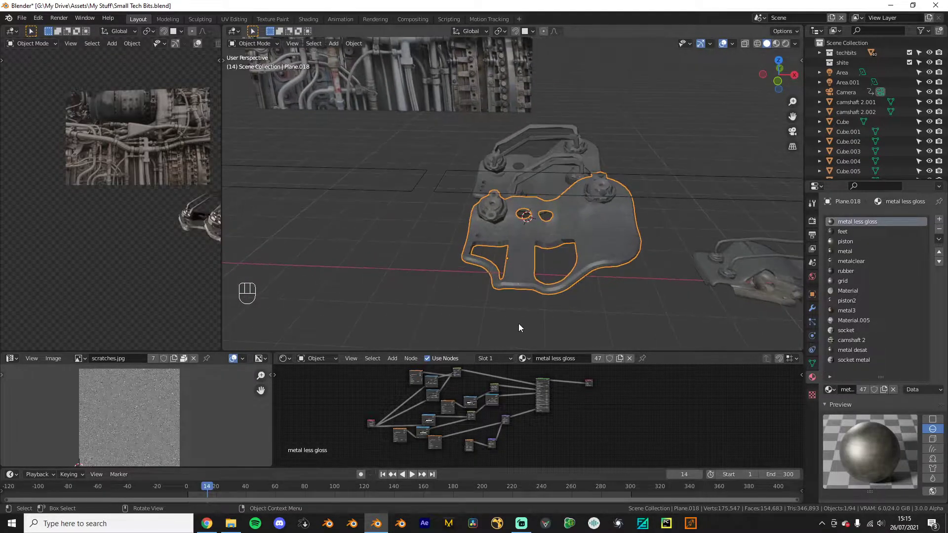
scroll(72, 214, "up", 1)
key("KP_1")
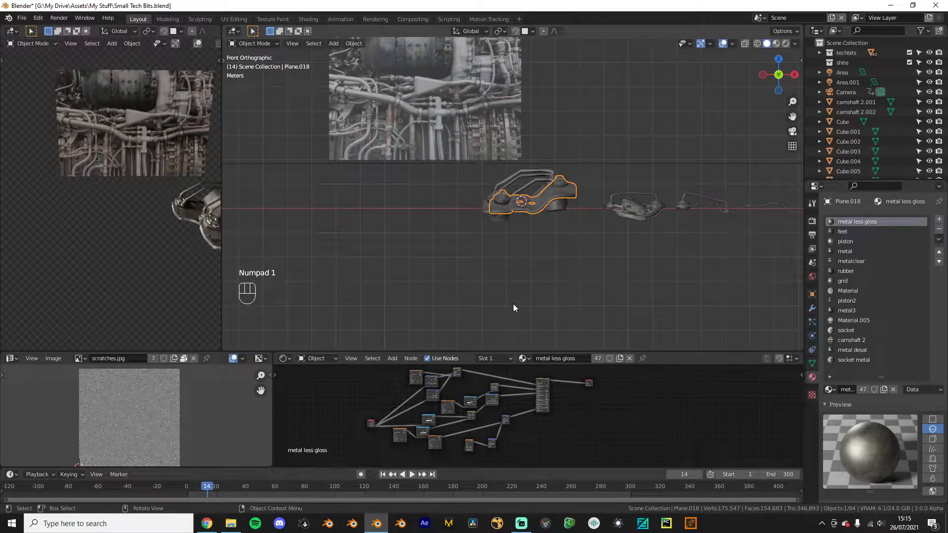
scroll(211, 299, "up", 1)
scroll(212, 297, "down", 2)
middle_click_drag(199, 294, 163, 286, "shift")
key("KP_1")
middle_click_drag(385, 272, 411, 309)
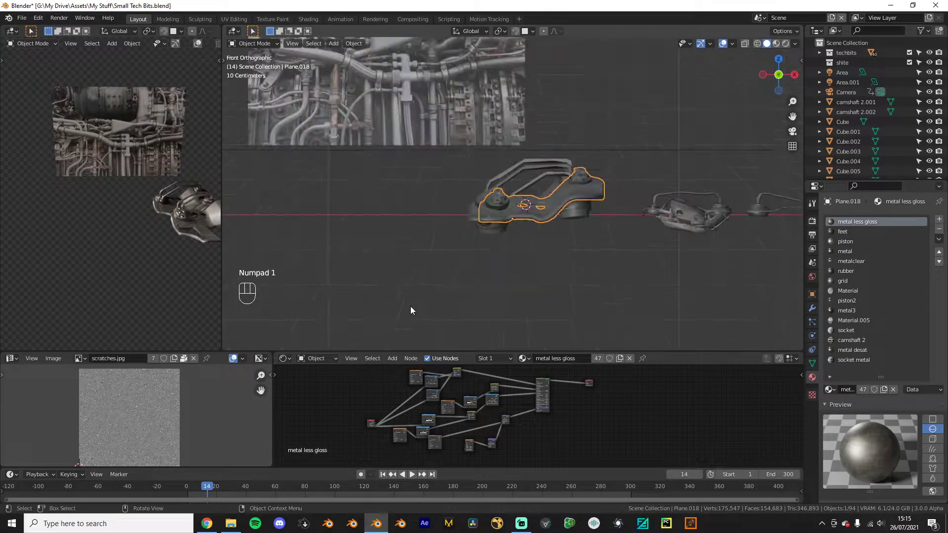
middle_click_drag(429, 263, 478, 286, "shift")
middle_click_drag(313, 274, 425, 264, "shift")
right_click(447, 236, "shift")
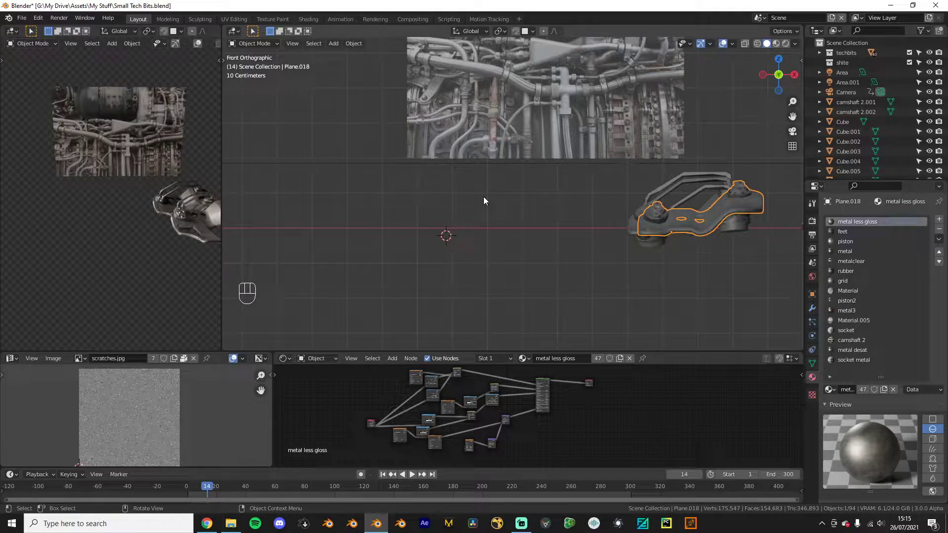
Step: Add a plane mesh at the 3D cursor and enter Edit Mode with edge selection
middle_click_drag(496, 200, 497, 216)
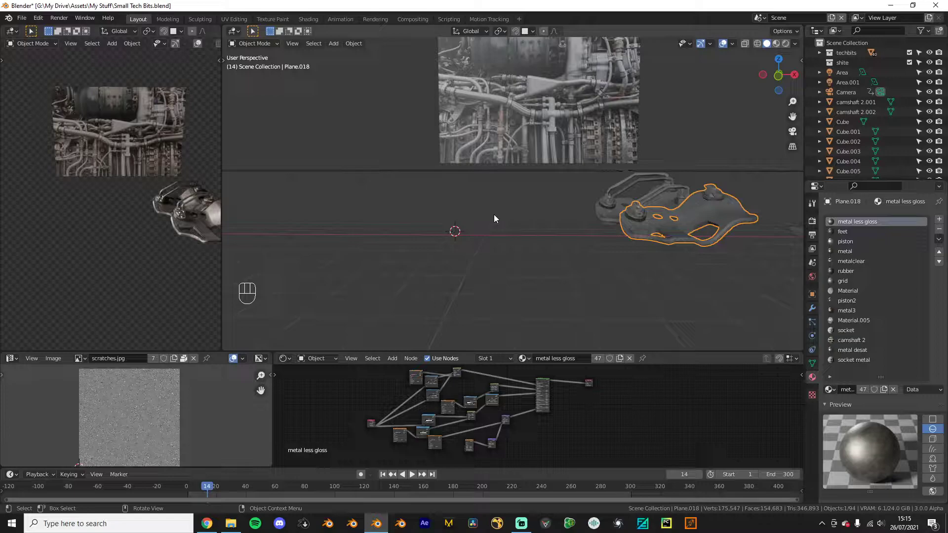
key("shift+a")
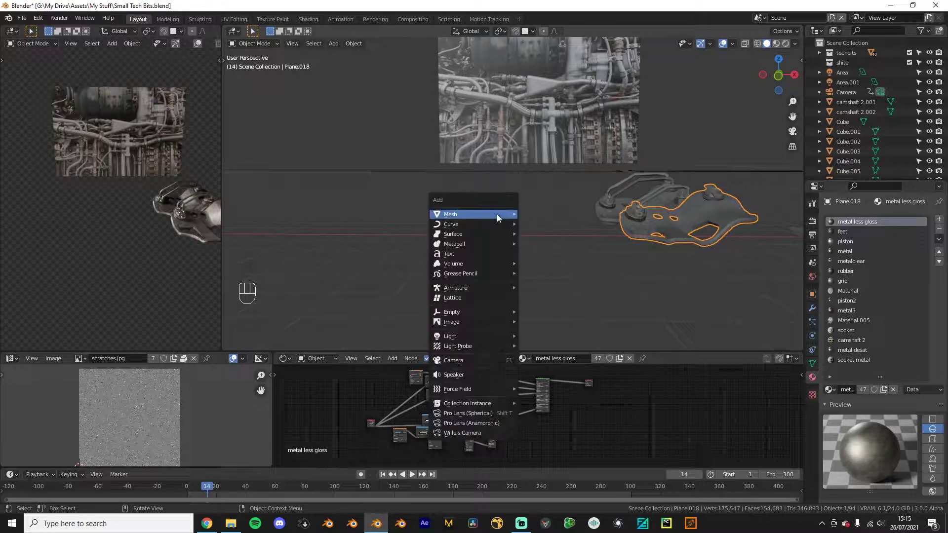
left_click(523, 214)
key("Tab")
middle_click_drag(461, 230, 549, 184)
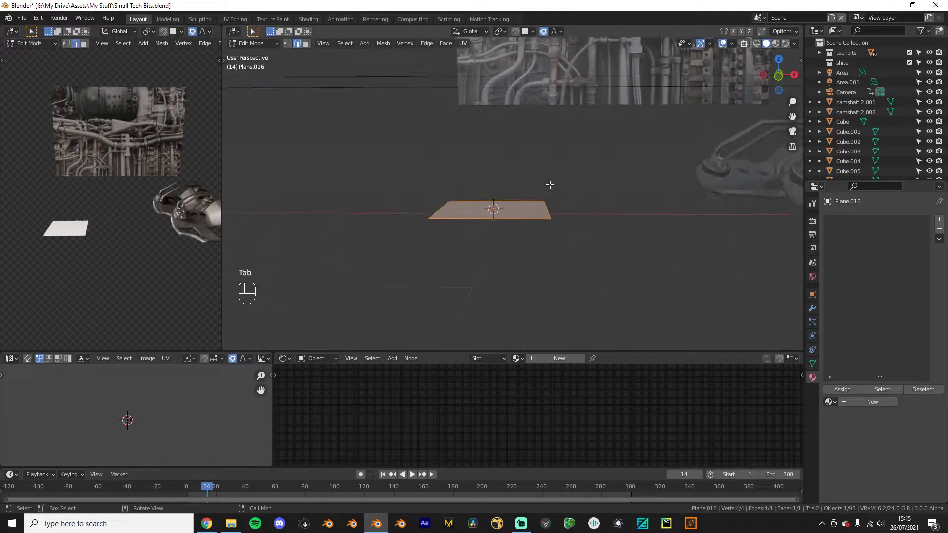
key("ctrl+KP_2")
Step: Extrude the plane's end edge four times to form a folded strip that goes up, across, down and back underneath
left_click(546, 212)
key("e")
left_click(532, 173)
key("e")
left_click(605, 150)
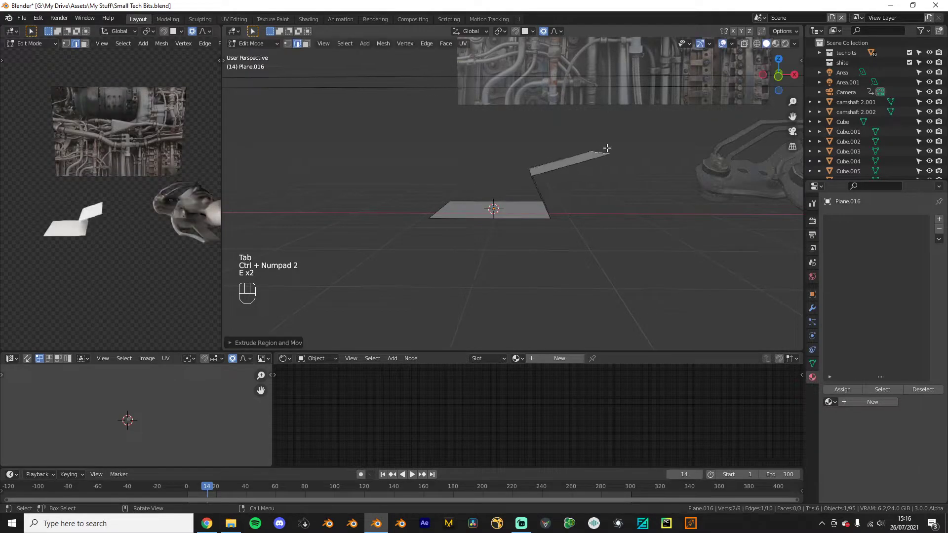
key("e")
left_click(635, 200)
key("e")
left_click(636, 215)
Step: Select the whole folded strip and extrude it to give it thickness
key("a")
middle_click_drag(637, 215, 566, 226)
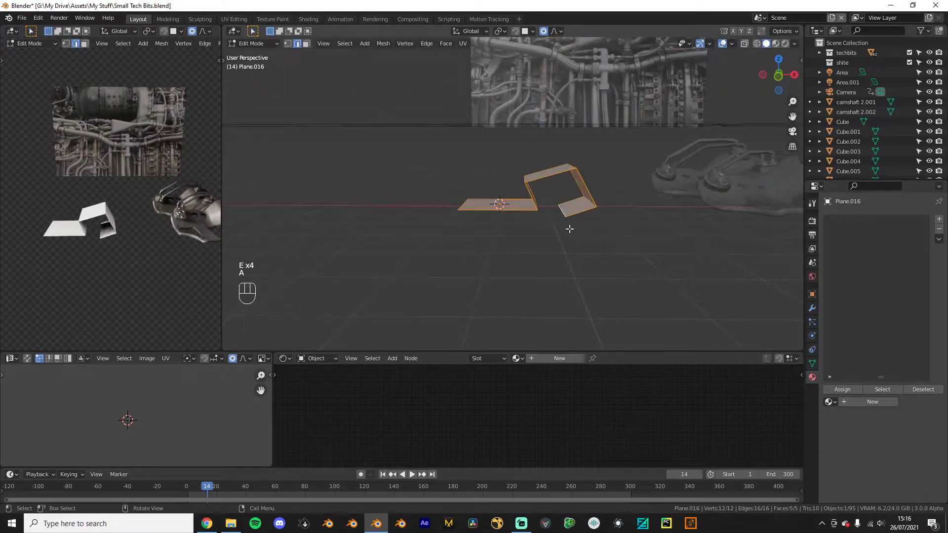
key("shift+e")
left_click(568, 231)
Step: Extrude the strip's end face back toward the flat section to close the loop
mouse_move(568, 231)
middle_mouse_down()
mouse_move(555, 218)
mouse_move(561, 235)
mouse_move(577, 221)
middle_mouse_up()
left_click(600, 213)
key("e")
left_click(583, 213)
key("ctrl+3")
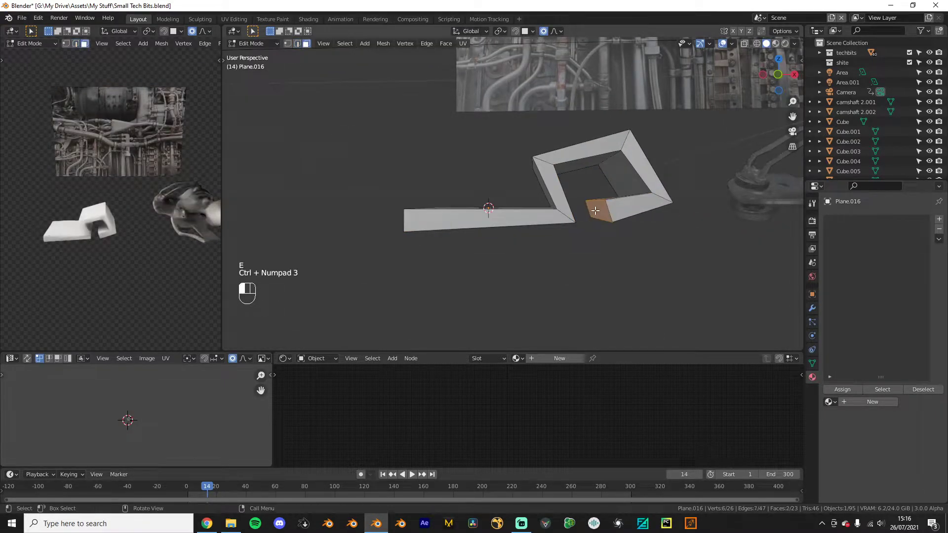
key("e")
left_click(566, 220)
Step: In front view, extrude and rotate the end face twice, moving the last extrusion into a leg that bends downward
middle_click_drag(566, 221, 568, 255)
key("KP_1")
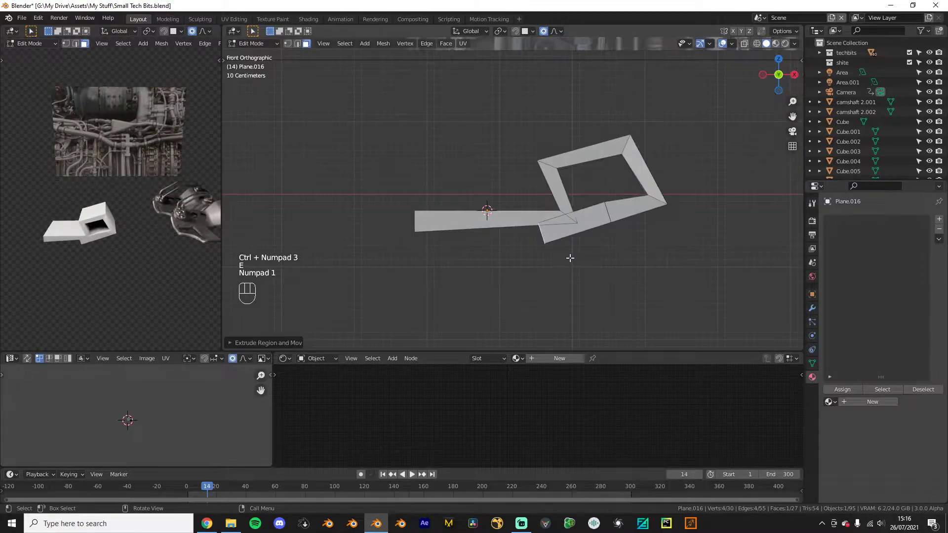
key("e")
key("r")
right_click(567, 236)
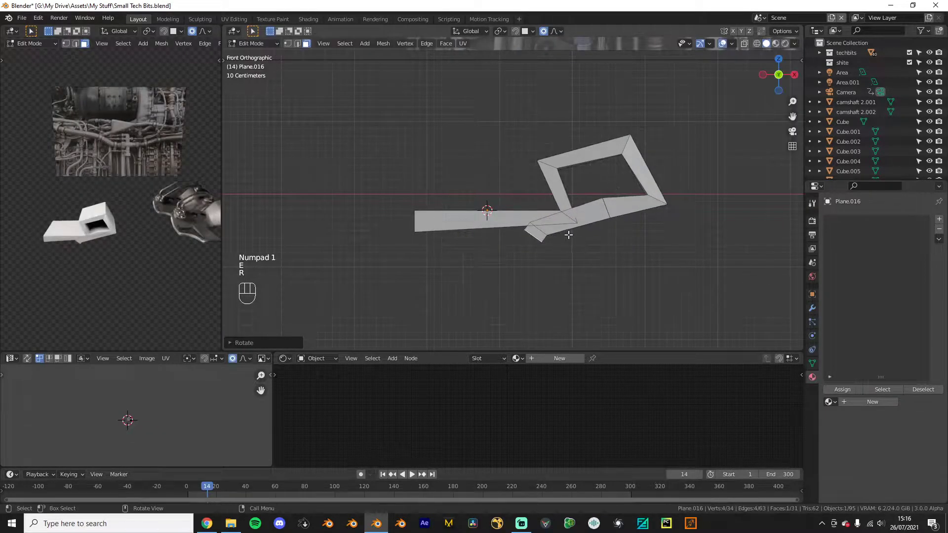
key("e")
key("r")
key("g")
left_click(566, 242)
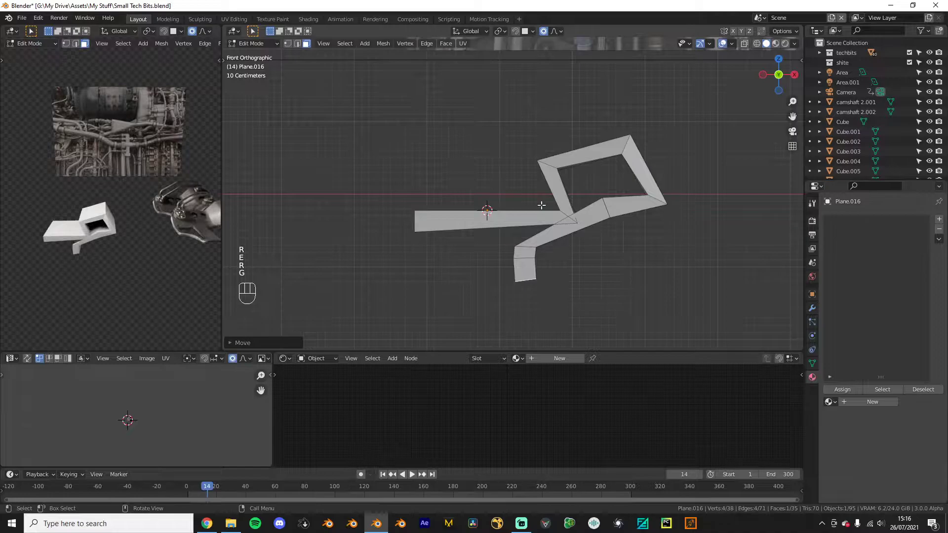
Step: Return to Object Mode and delete the extruded strip object
key("Tab")
key("x")
left_click(412, 170)
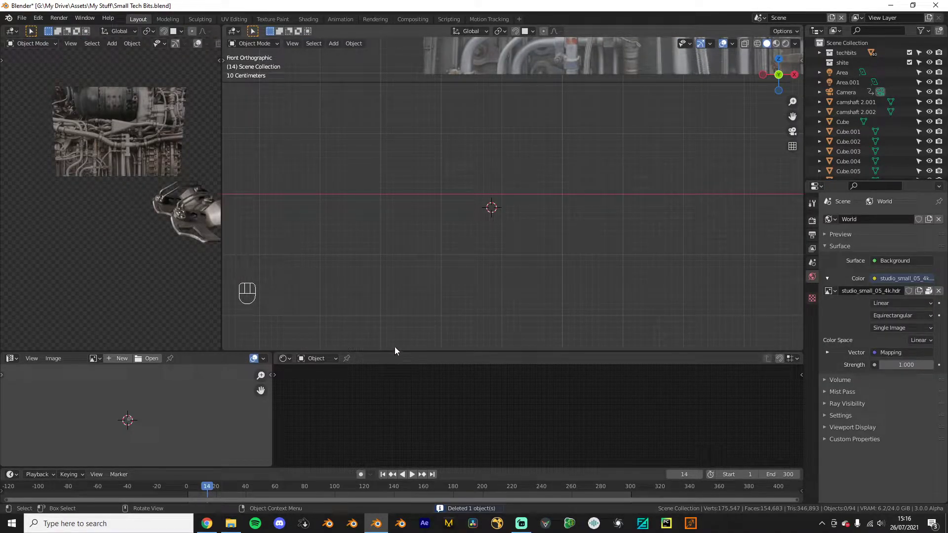
middle_click_drag(357, 337, 475, 331)
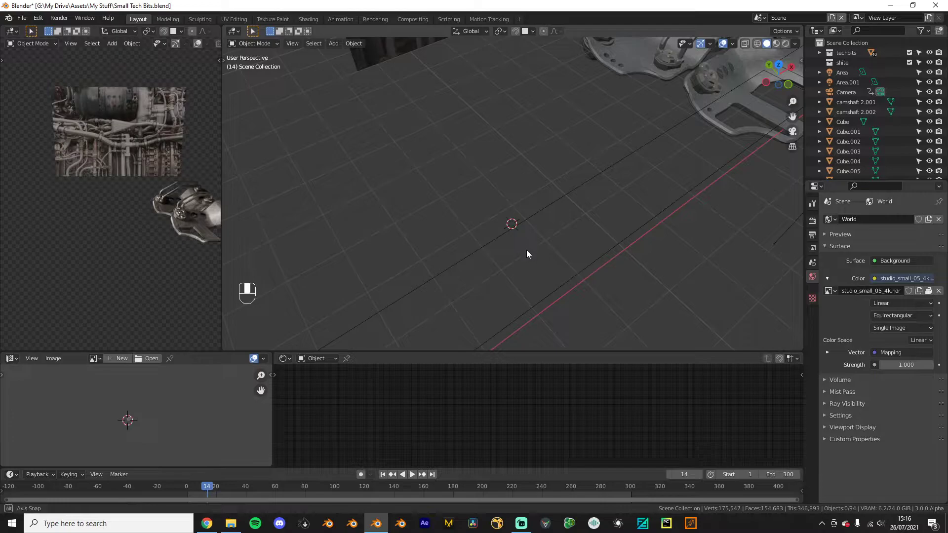
Step: Add a new mesh plane in the empty floor area and resize it
middle_click_drag(527, 254, 505, 232)
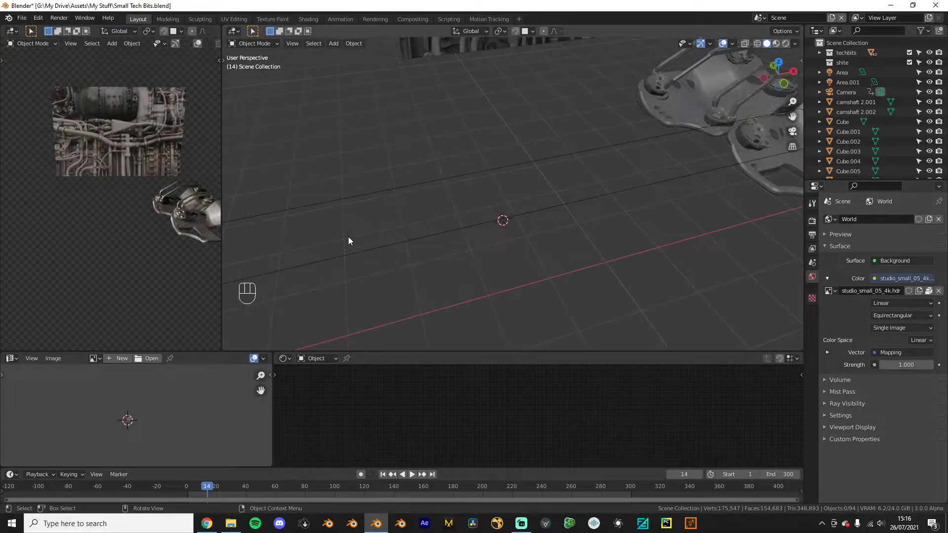
key("shift+a")
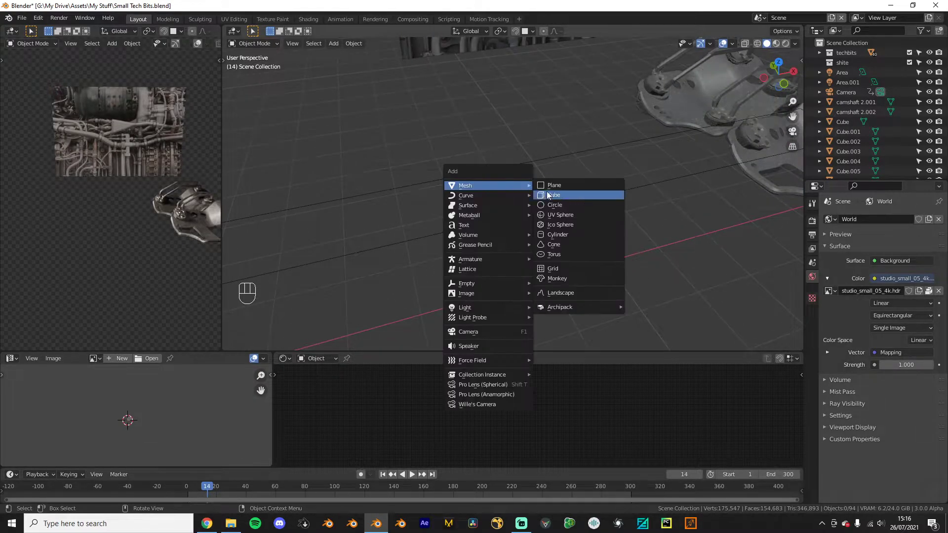
left_click(567, 194)
key("KP_1")
key("Tab")
middle_click_drag(488, 229, 594, 227)
key("ctrl+KP_2")
key("KP_1")
scroll(444, 223, "up", 3)
scroll(481, 232, "up", 1)
key("Tab")
key("s")
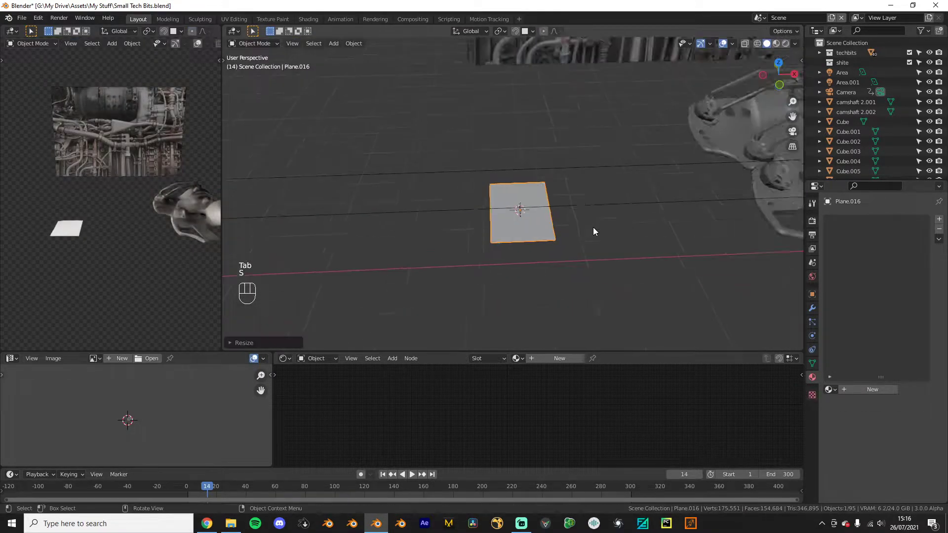
left_click(582, 258)
Step: Move the plane across the floor in top view toward the existing tech parts
key("KP_7")
key("g")
left_click(617, 267)
middle_click_drag(618, 268, 480, 228, "shift")
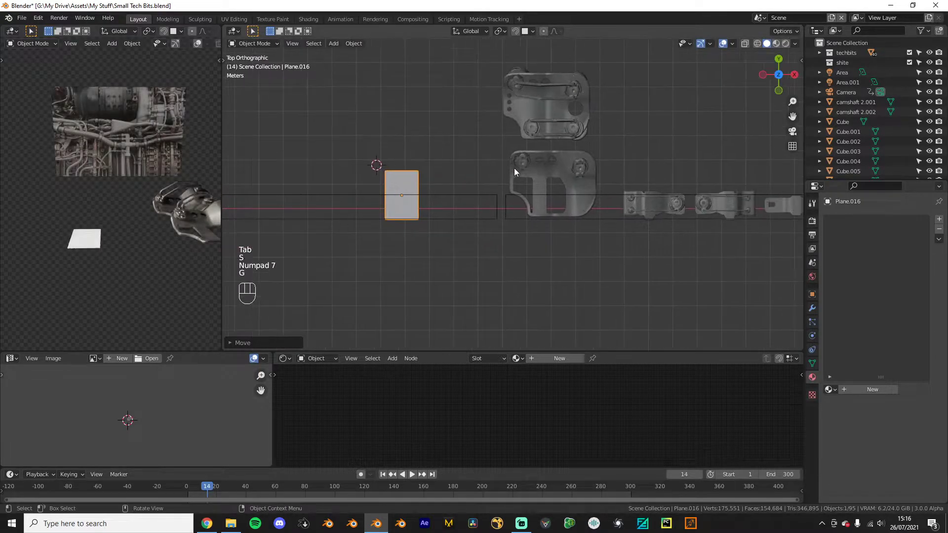
left_click(515, 168)
middle_click_drag(536, 150, 498, 209, "shift")
left_click(482, 156, "shift")
key("h")
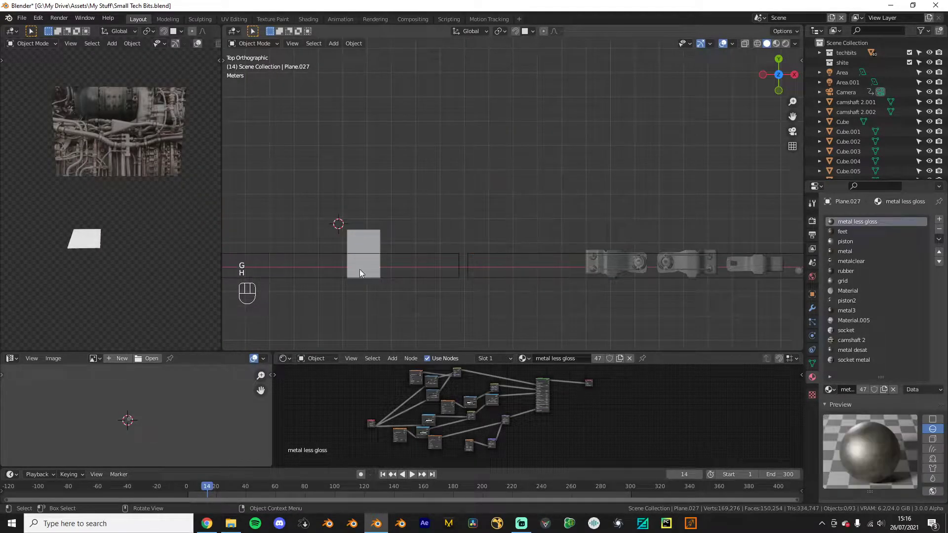
key("alt+h")
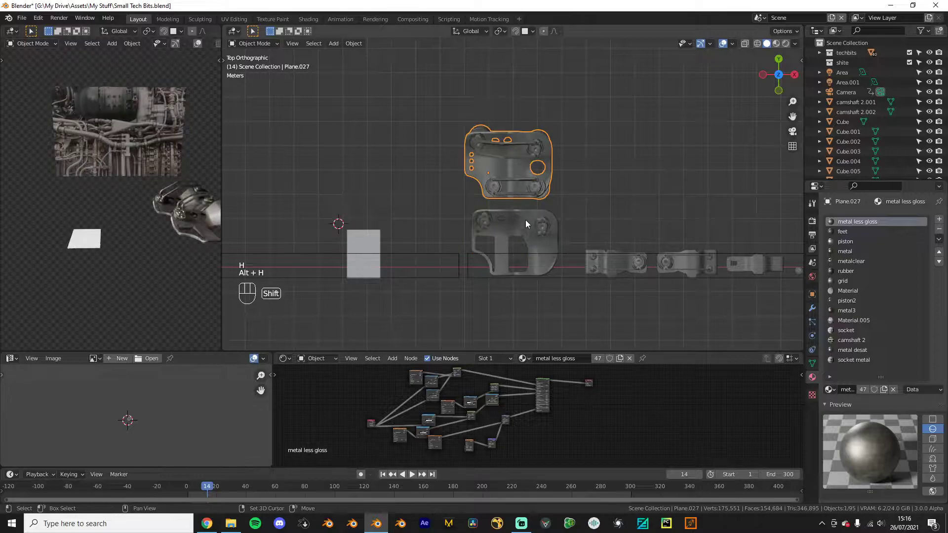
Step: Move the two large bracket parts out of the way in top view and reposition the plane in the cleared area
scroll(525, 220, "down", 3)
key("g")
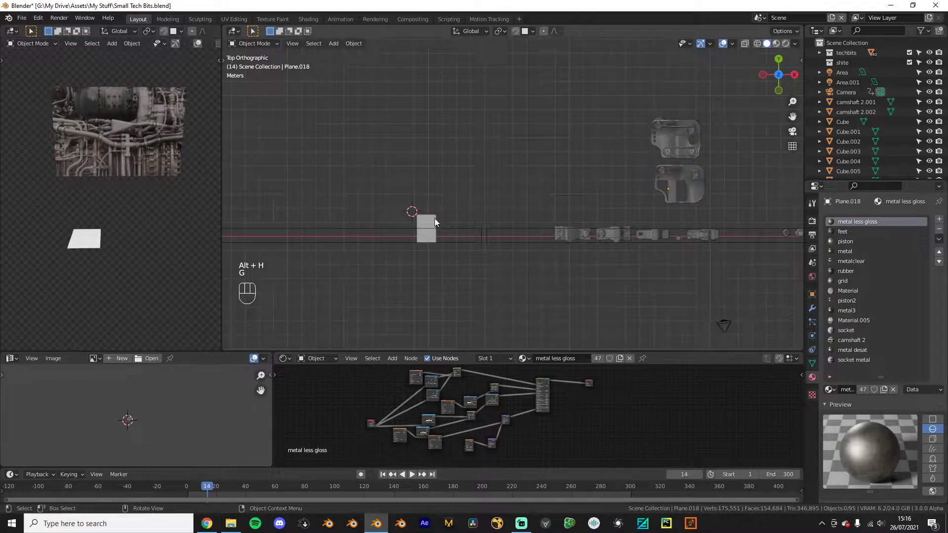
left_click(434, 218)
key("g")
left_click(505, 224)
Step: In Edit Mode and front view, extrude one side edge of the plane outward and down at an angle
scroll(507, 234, "up", 3)
middle_click_drag(509, 238, 373, 235, "shift")
middle_click_drag(372, 234, 544, 199)
key("KP_1")
middle_click_drag(463, 214, 479, 213)
key("Tab")
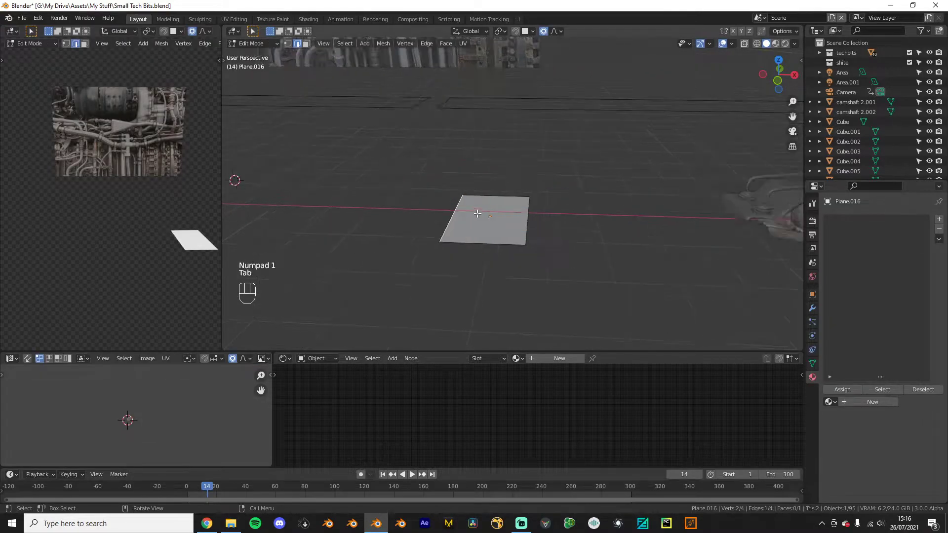
key("KP_1")
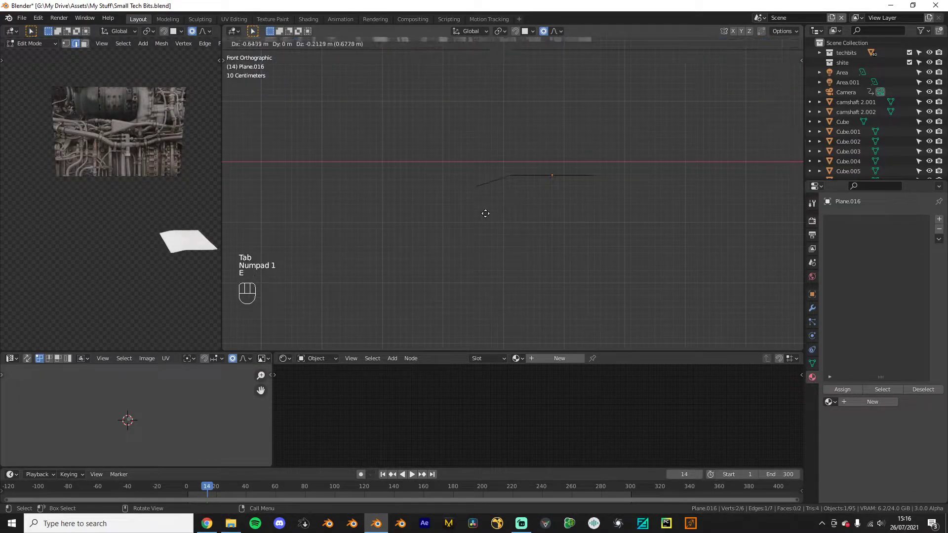
mouse_move(487, 230)
middle_mouse_down()
mouse_move(520, 239)
mouse_move(499, 240)
middle_mouse_up()
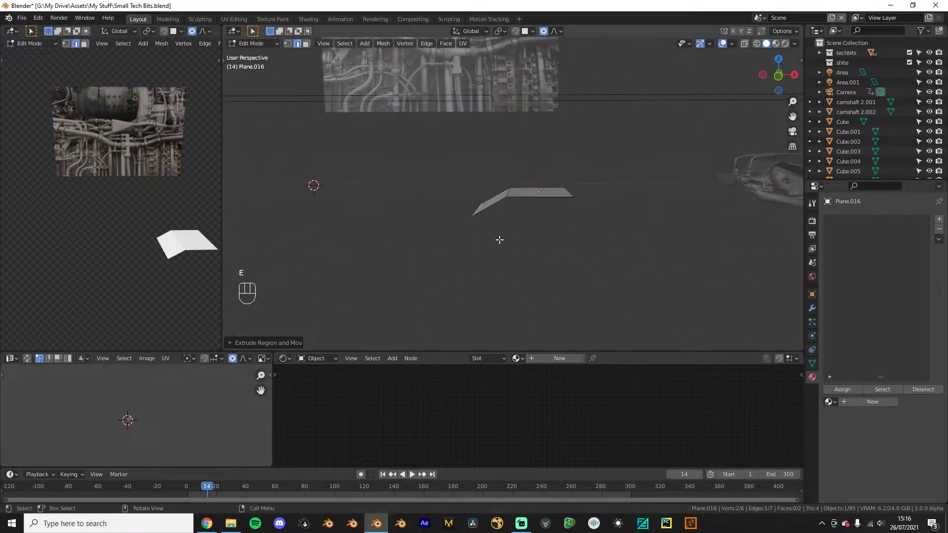
key("g")
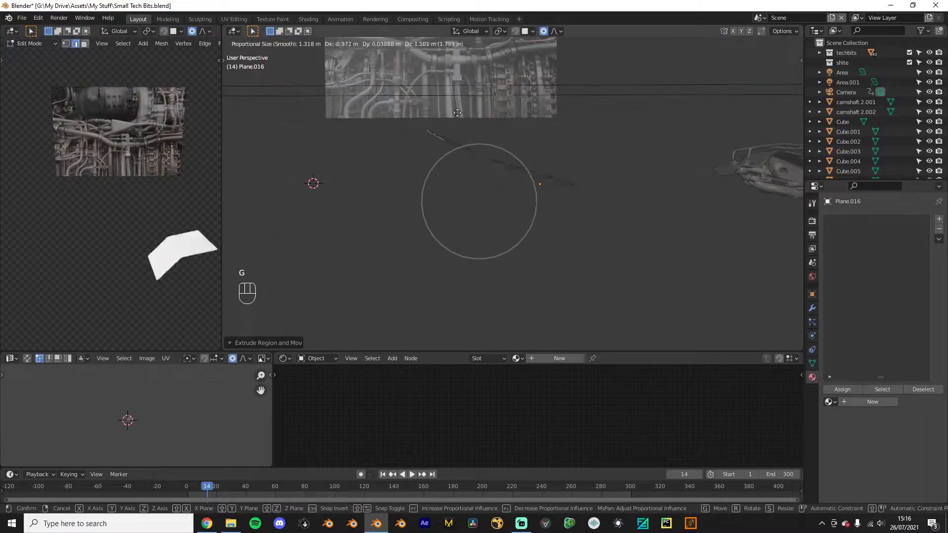
left_click(524, 160)
middle_click_drag(524, 160, 495, 201)
key("KP_1")
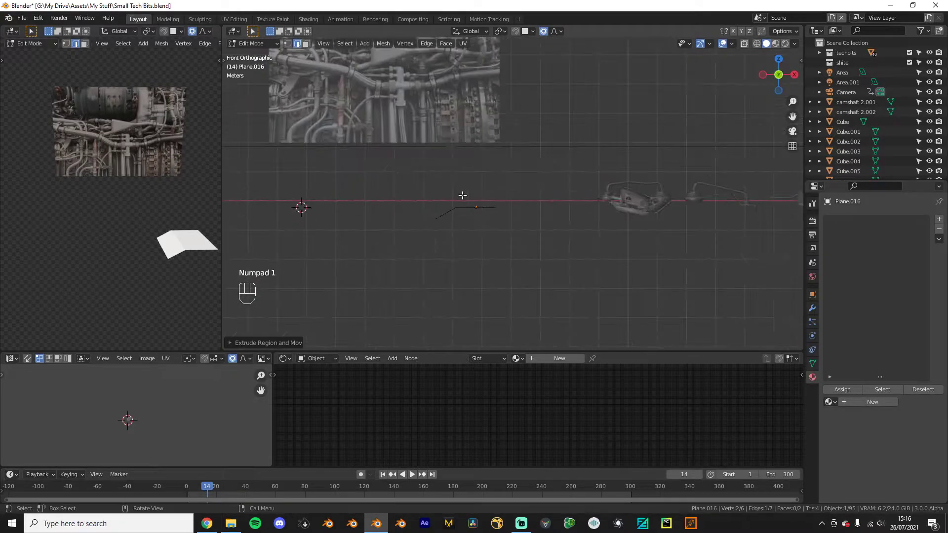
Step: Turn off proportional editing and extrude the flat section's opposite edge steeply upward in front view
scroll(408, 170, "up", 1)
scroll(444, 188, "up", 2)
middle_click_drag(408, 169, 456, 209, "shift")
scroll(455, 209, "up", 2)
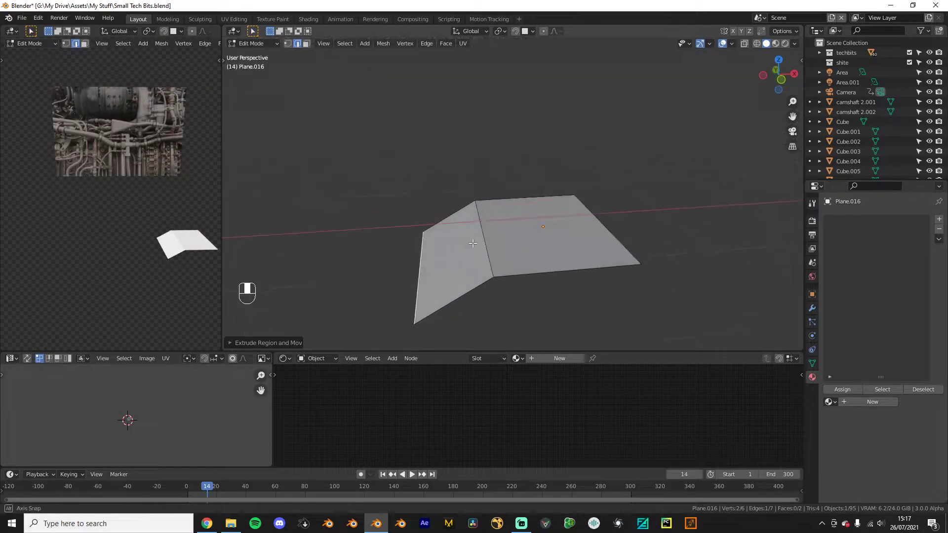
key("Tab")
middle_click_drag(470, 242, 463, 254)
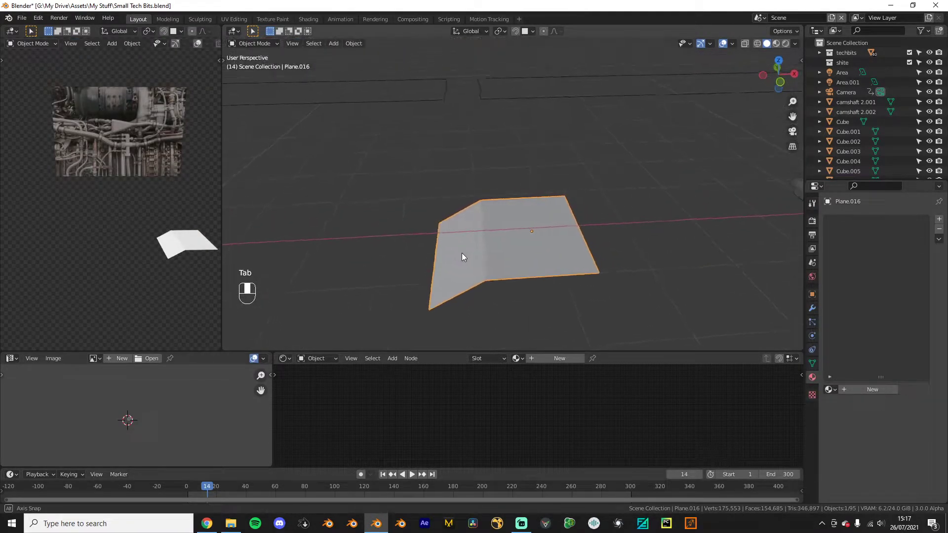
key("Tab")
key("KP_1")
key("e")
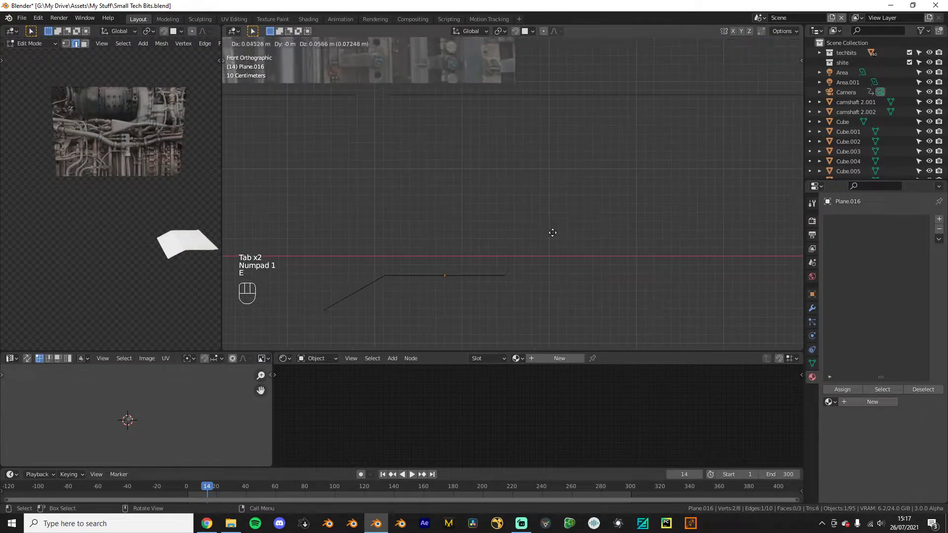
left_click(561, 203)
key("Tab")
middle_click_drag(523, 234, 531, 213)
middle_click_drag(424, 217, 441, 193)
Step: Split the downward-angled face from the strip and move it away from the flat section in front view
key("Tab")
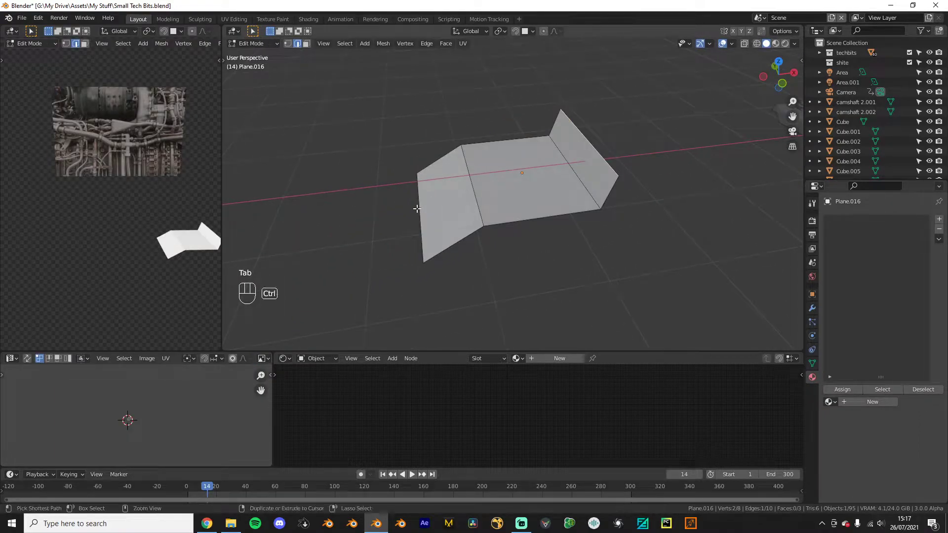
key("KP_1")
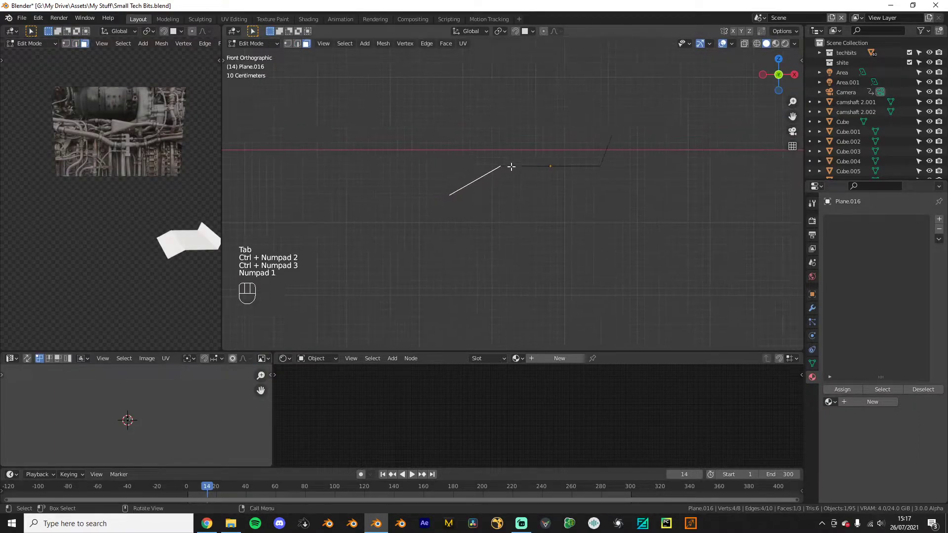
key("g")
left_click(463, 189)
key("s")
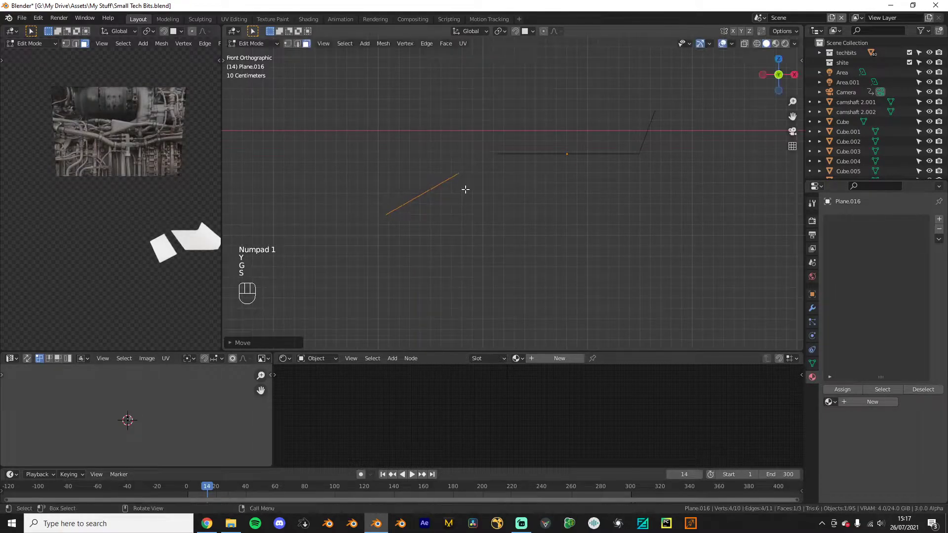
right_click(488, 166)
middle_click_drag(488, 166, 589, 203)
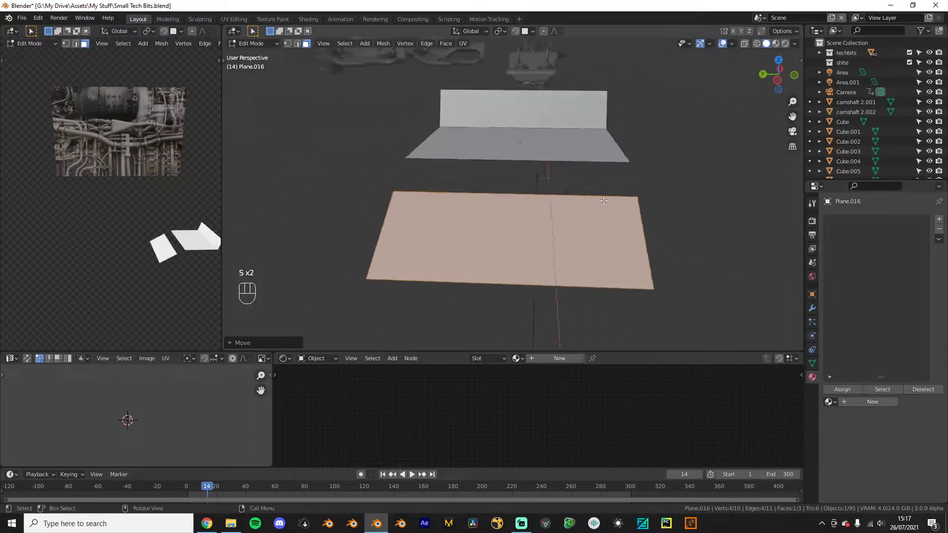
scroll(589, 203, "down", 2)
key("Tab")
left_click(530, 251)
left_click(486, 246)
key("Tab")
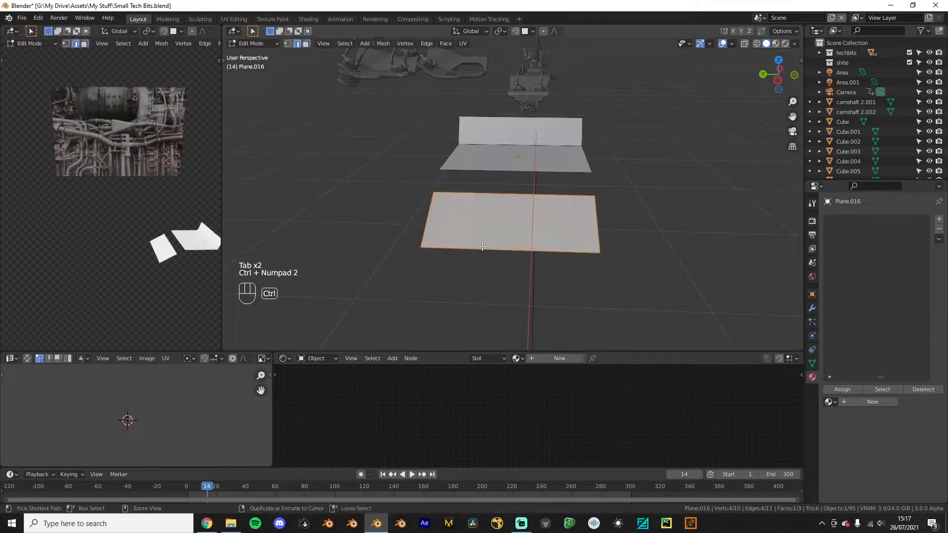
right_click(700, 197)
Step: Rotate the detached face to a steeper angle in front view
key("Tab")
middle_click_drag(611, 205, 484, 196)
key("Tab")
key("KP_1")
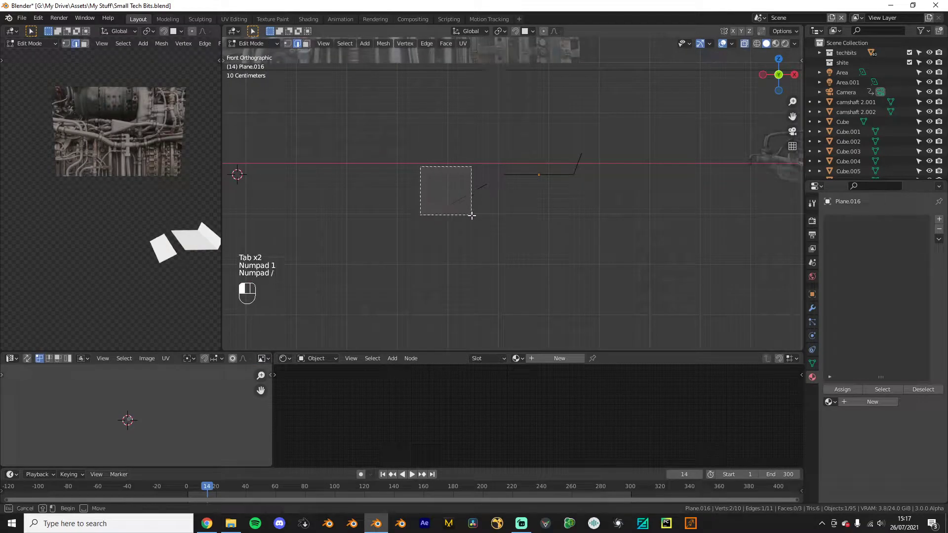
key("r")
key("Tab")
key("KP_Divide")
key("KP_Divide")
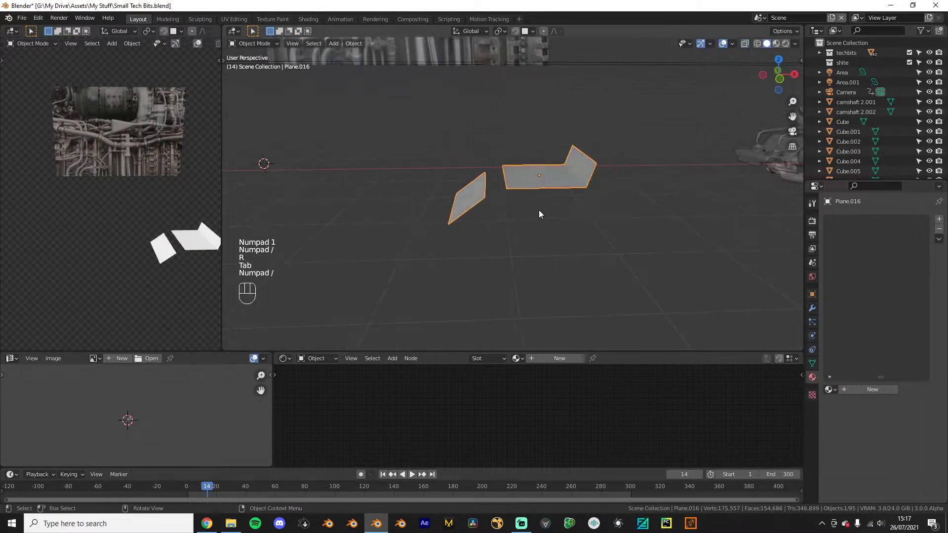
key("KP_Divide")
Step: Extrude the detached face's lower edge horizontally along X to form a flat flange
key("Tab")
middle_click_drag(537, 214, 441, 219)
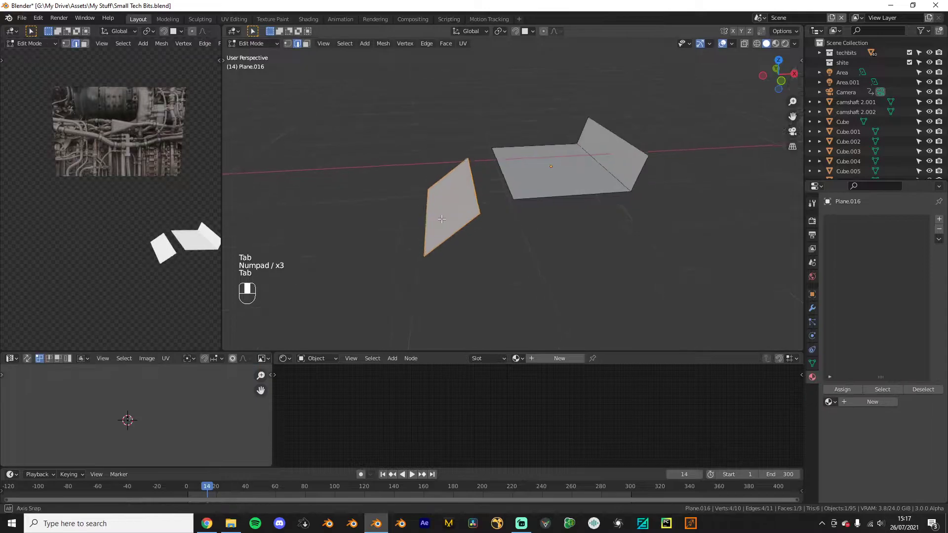
left_click(424, 219)
key("KP_1")
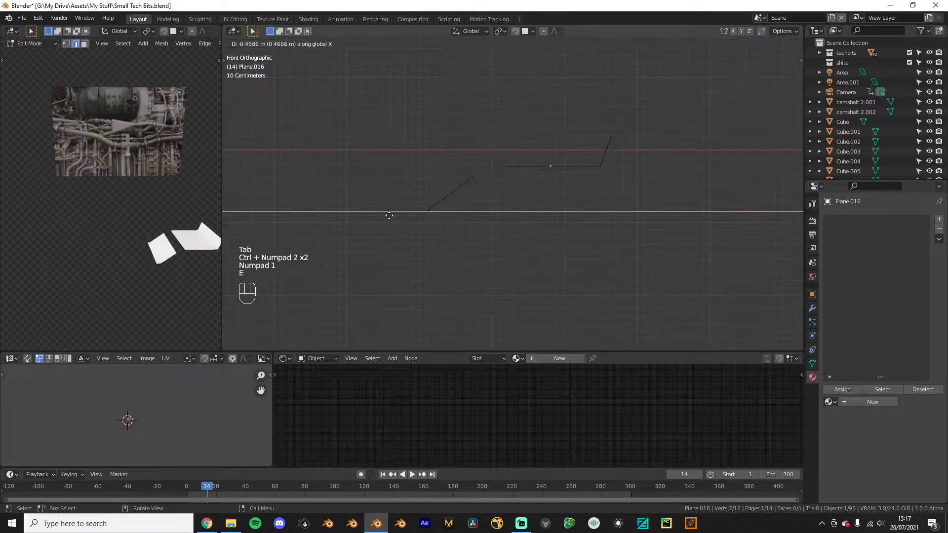
key("Tab")
middle_click_drag(389, 216, 402, 218)
key("shift+a")
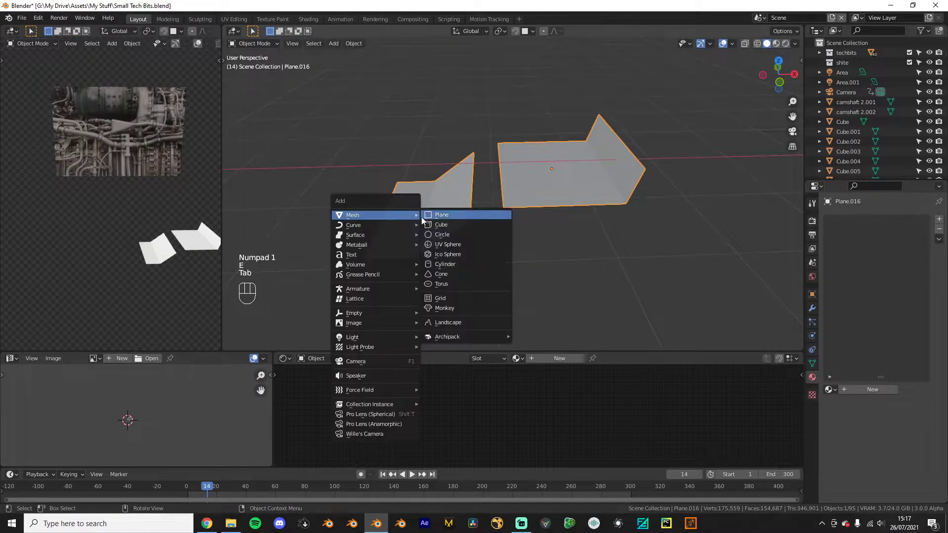
left_click(430, 217)
key("x")
left_click(425, 221)
Step: Add a cube at the flat flange, scale it down, tilt it and stretch it along its local Z axis into a bar
key("shift+a")
left_click(464, 234)
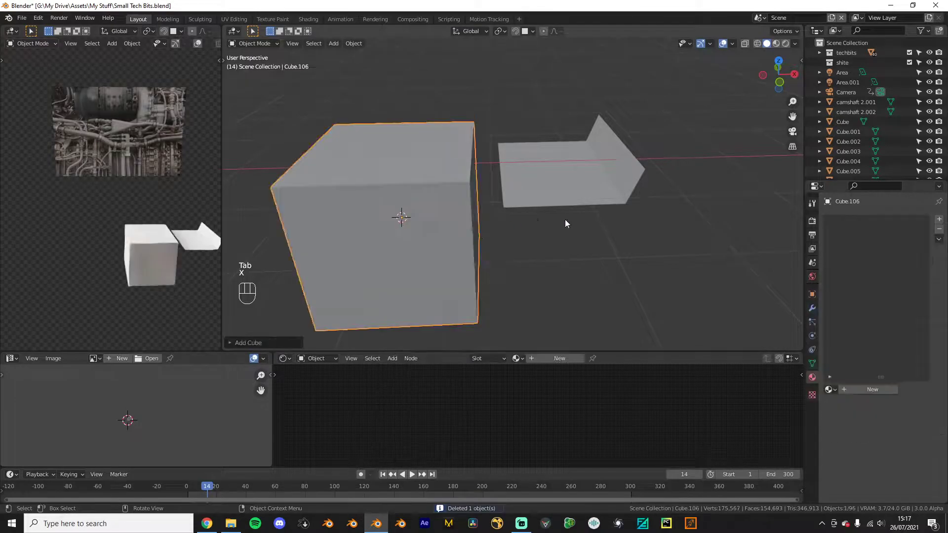
key("KP_1")
key("s")
left_click(468, 213)
key("r")
left_click(461, 247)
key("s")
key("z")
key("z")
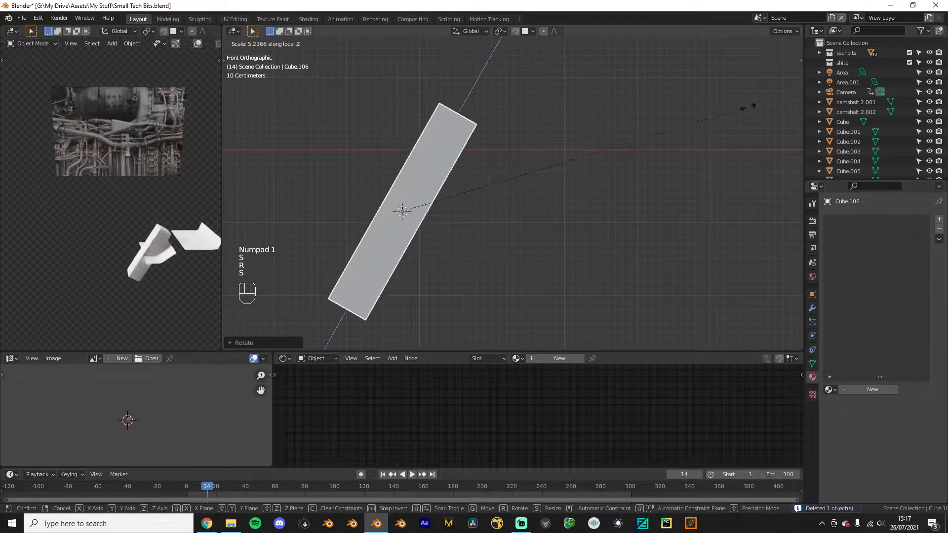
left_click(353, 101)
Step: Adjust the bar's position, rotation and size so it rises diagonally with its lower end resting on the flat flange
key("r")
left_click(549, 220)
key("g")
left_click(570, 169)
key("r")
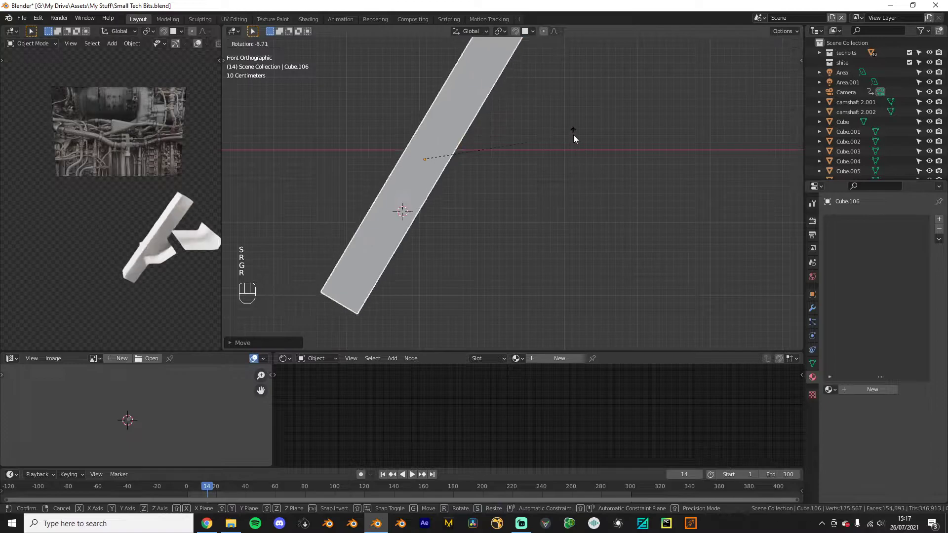
left_click(574, 134)
key("g")
key("s")
key("z")
left_click(524, 123)
key("r")
left_click(514, 142)
key("g")
left_click(521, 128)
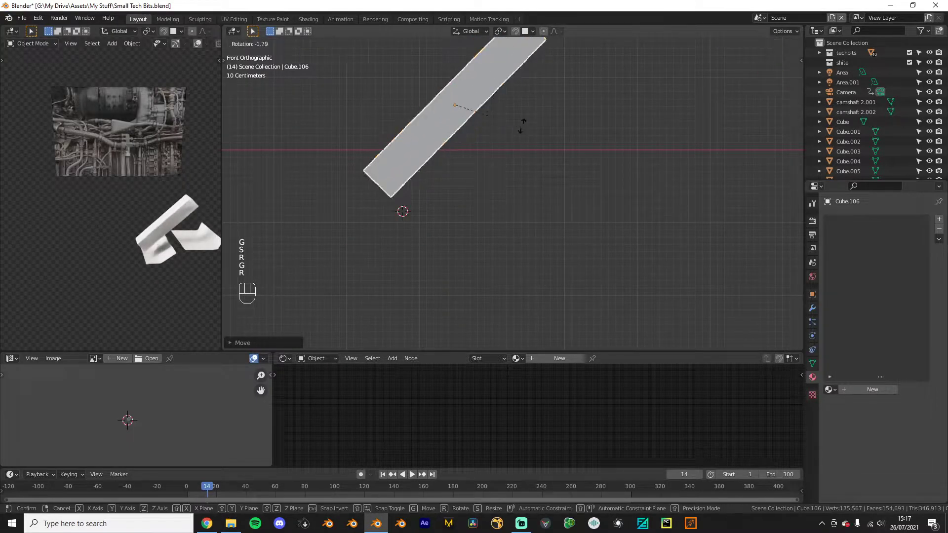
key("r")
left_click(520, 115)
middle_click_drag(520, 116, 429, 224)
Step: Try extruding the flat flange's outer edge upward in front view, and undo that extrusion
left_click(429, 224)
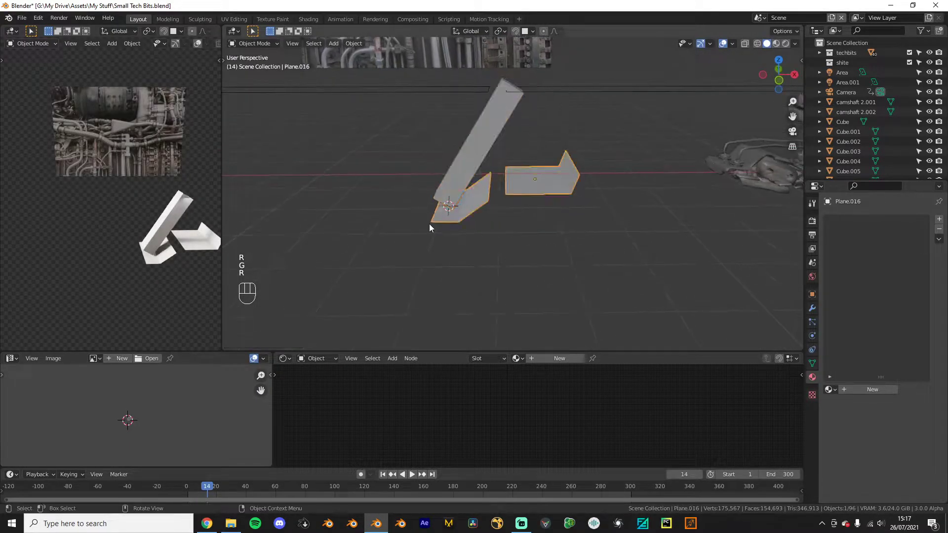
key("Tab")
key("KP_1")
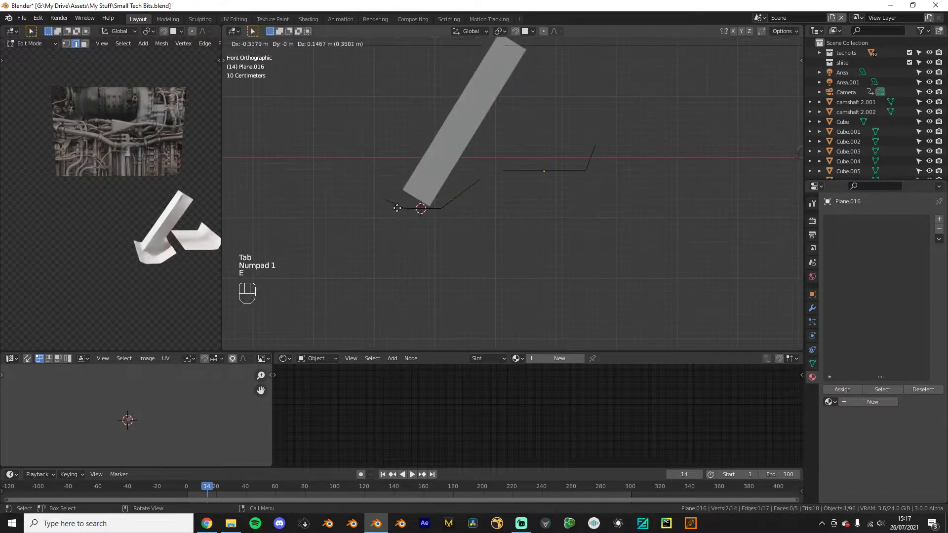
left_click(392, 205)
key("Tab")
middle_click_drag(394, 205, 443, 218)
key("Tab")
key("ctrl+z")
key("ctrl+z")
key("ctrl+z")
key("ctrl+z")
key("Tab")
Step: Select the diagonal bar's upper end face and move it down in front view to shorten the bar
middle_click_drag(519, 188, 512, 186)
scroll(512, 168, "down", 3)
left_click(510, 117)
key("Tab")
key("KP_1")
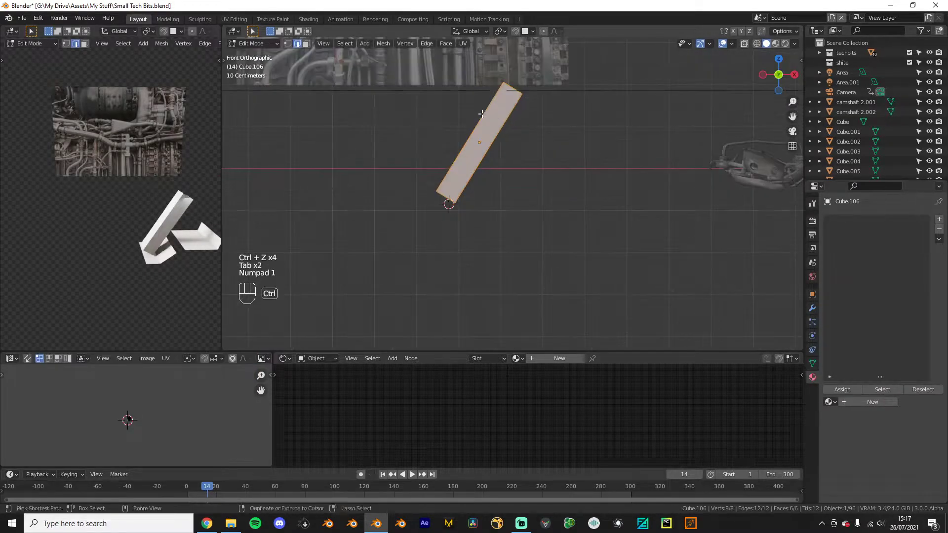
middle_click_drag(516, 93, 489, 119)
key("ctrl+KP_3")
key("KP_1")
middle_click_drag(513, 86, 498, 105)
left_click(509, 81)
key("KP_1")
key("g")
left_click(554, 148)
Step: Extrude and rotate the bar's upper end face to bend it into a horizontal arm over the flat panel
key("r")
left_click(567, 143)
key("g")
left_click(509, 147)
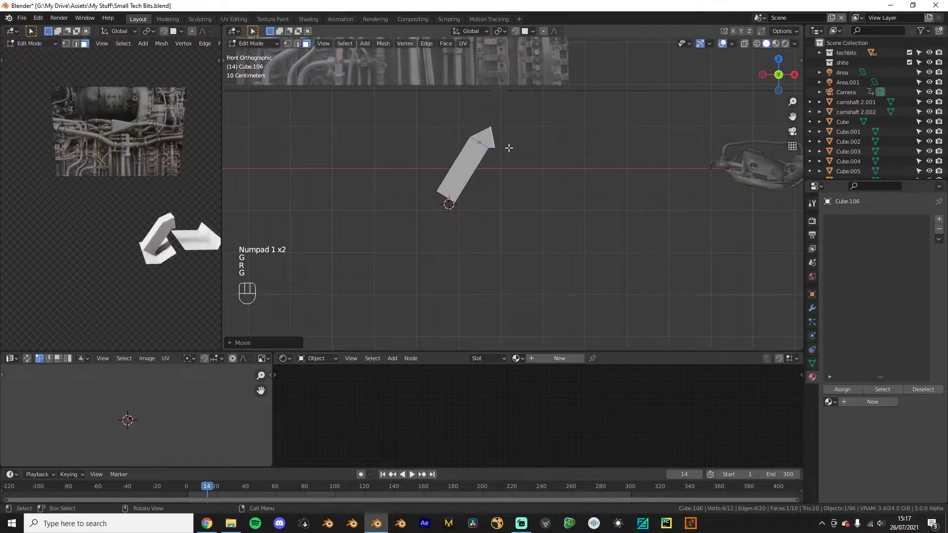
left_click(567, 167)
key("g")
left_click(567, 178)
key("Tab")
middle_click_drag(567, 179, 507, 205)
Step: Extrude the upper edge of the flat panel's raised flange outward into a narrow horizontal face
scroll(560, 197, "up", 3)
left_click(494, 214)
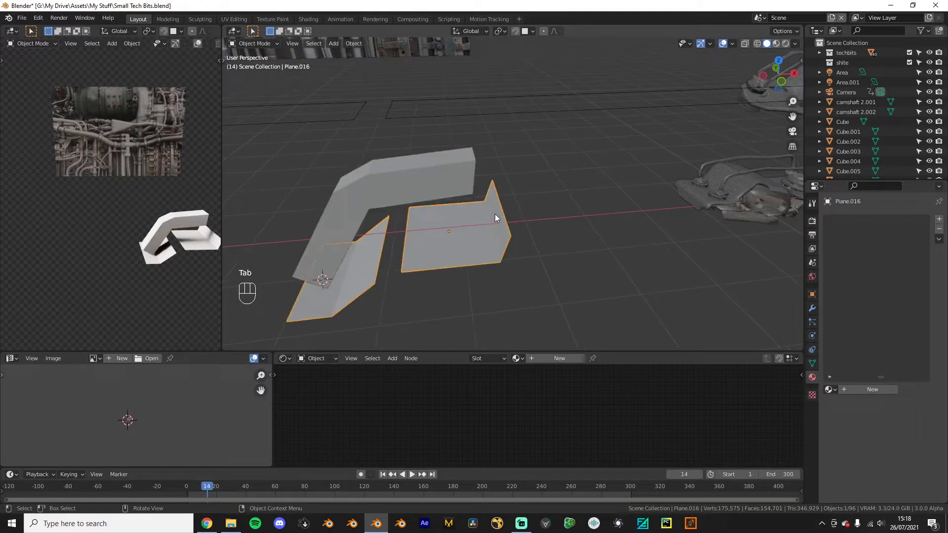
key("Tab")
left_click(494, 214)
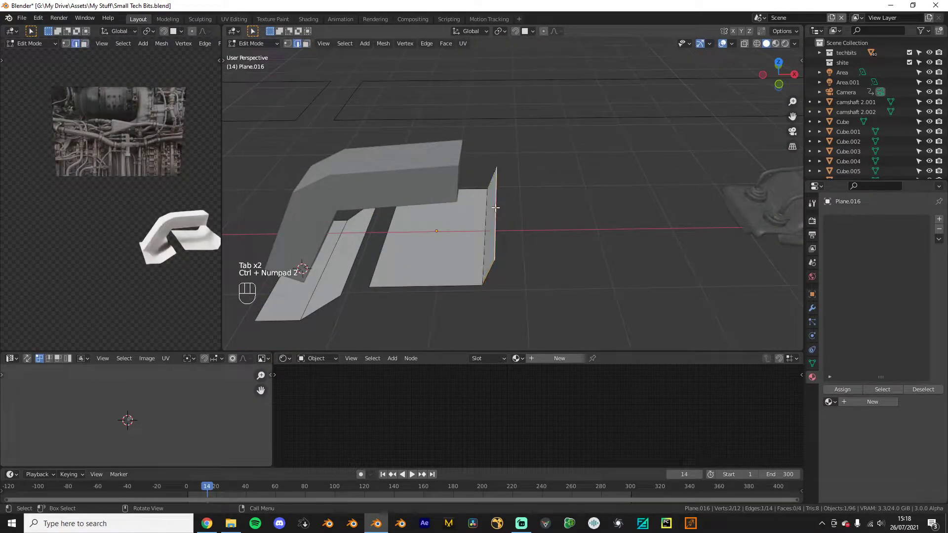
key("KP_1")
key("e")
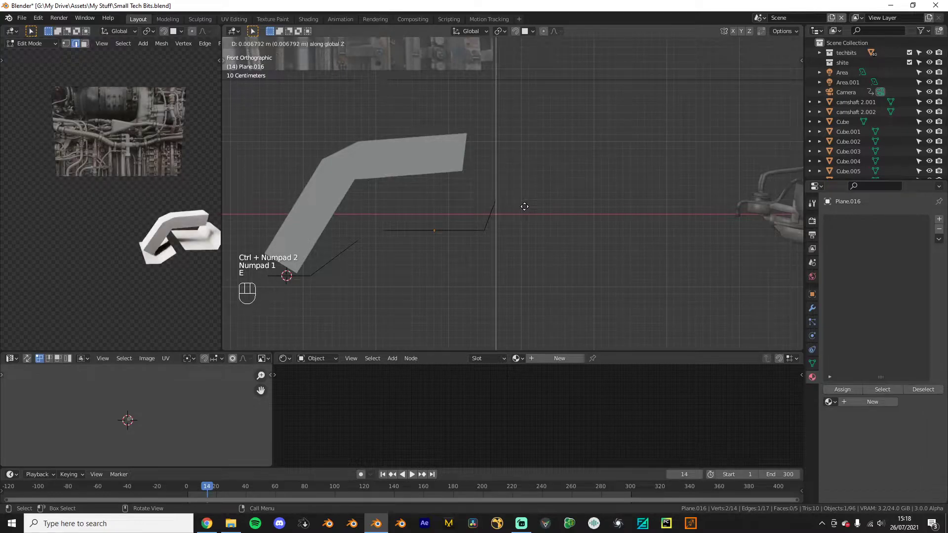
left_click(529, 206)
middle_click_drag(528, 206, 535, 227)
key("g")
key("y")
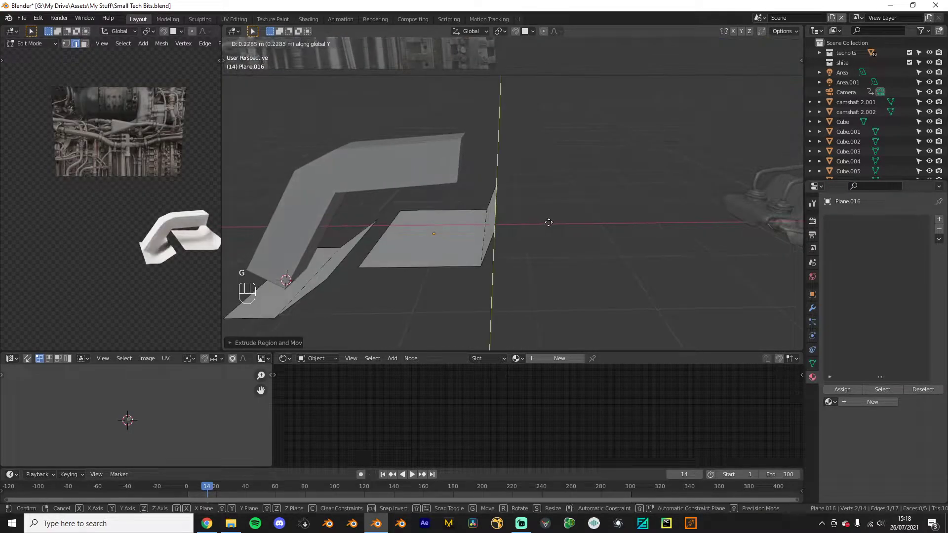
left_click(672, 207)
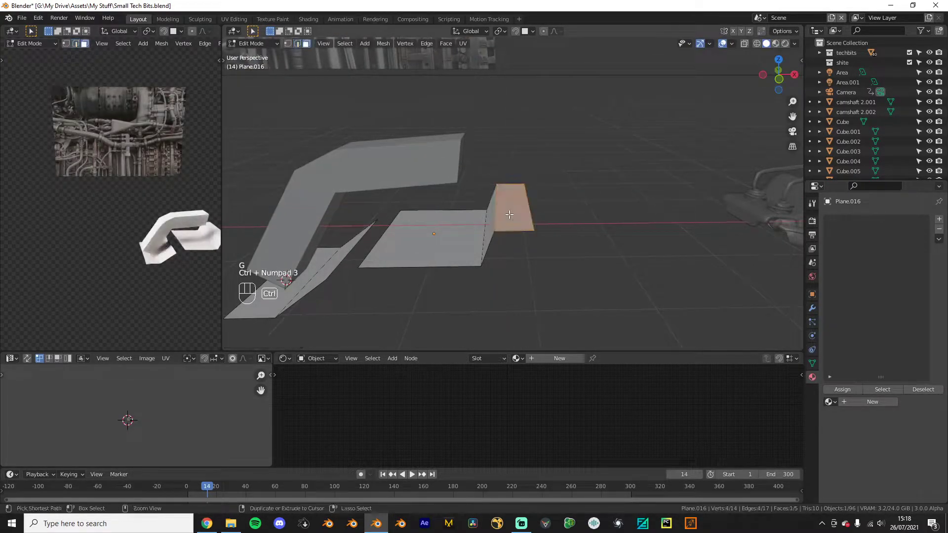
Step: Extrude the narrow horizontal face straight up into an upright block at the panel's end
middle_click_drag(509, 214, 538, 213)
key("e")
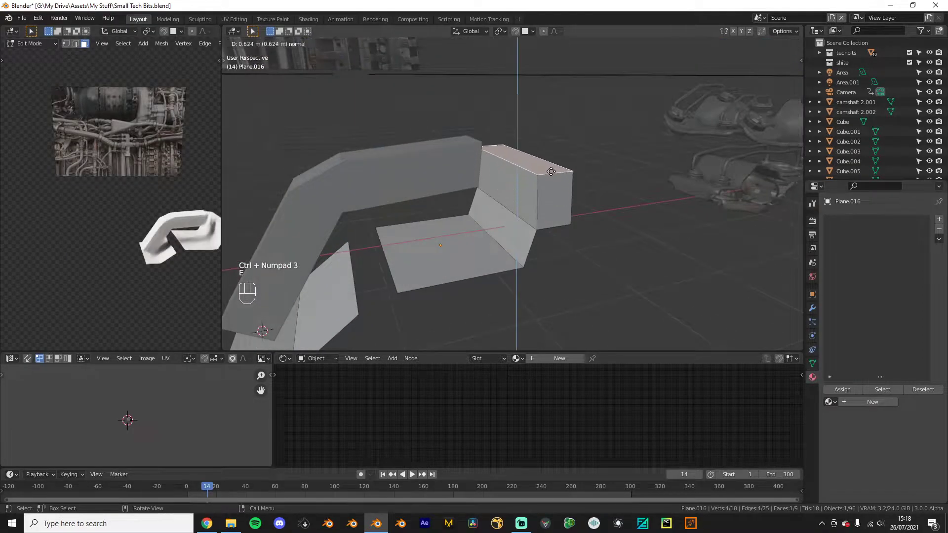
key("Tab")
scroll(543, 158, "down", 2)
middle_click_drag(184, 256, 146, 206)
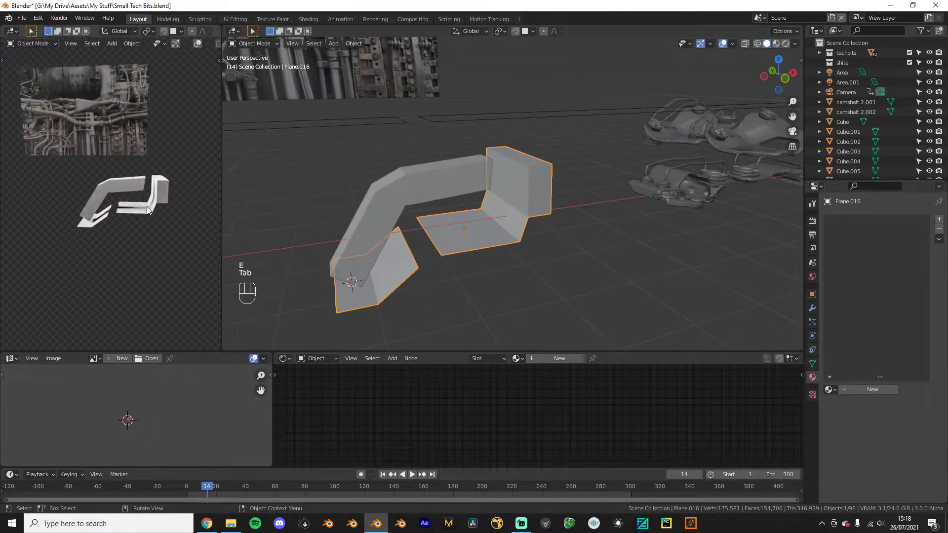
scroll(150, 206, "up", 1)
middle_click_drag(438, 216, 385, 222)
Step: Duplicate the small double-pipe handle with feet from the row of parts and scale up the copy in front view
scroll(518, 188, "down", 2)
scroll(637, 196, "down", 3)
middle_click_drag(637, 196, 538, 235, "shift")
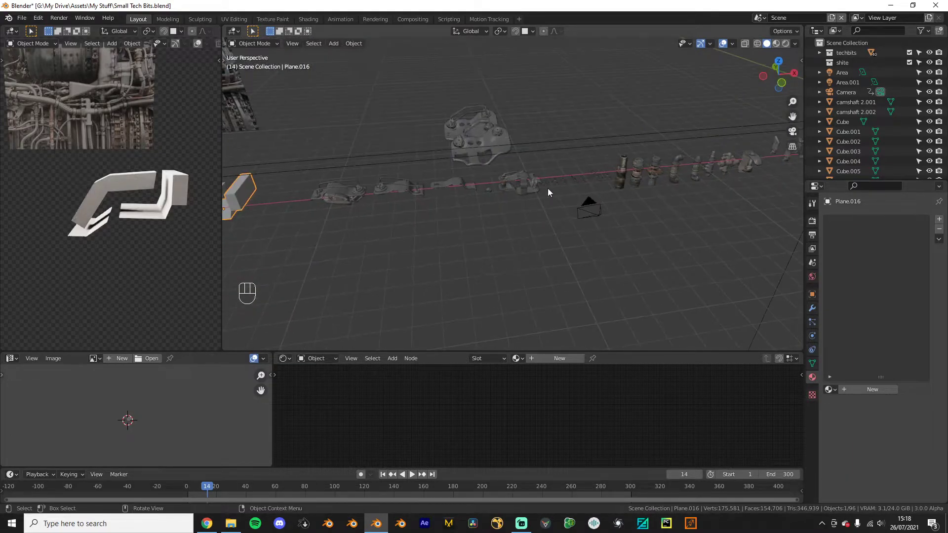
left_click(546, 188)
key("KP_1")
key("shift+d")
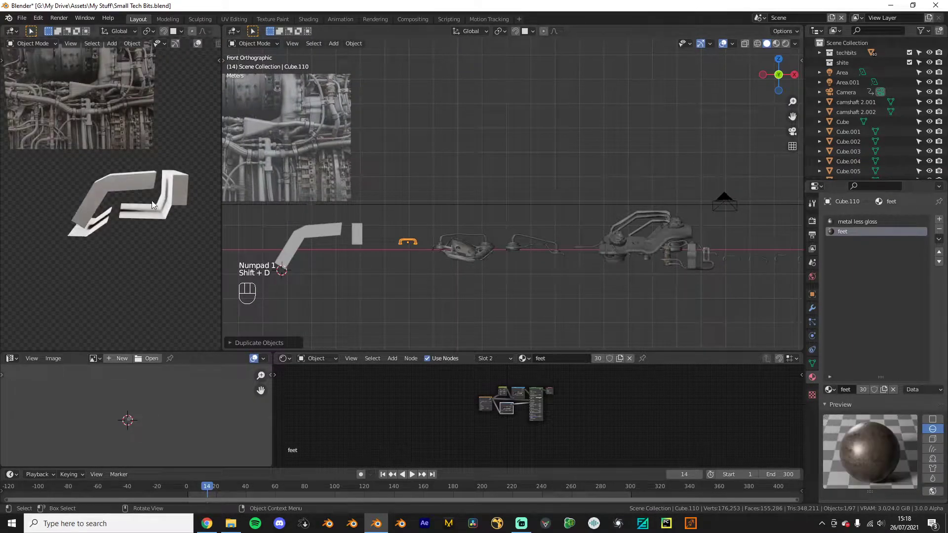
scroll(151, 202, "up", 2)
middle_click_drag(398, 219, 510, 163, "shift")
scroll(513, 163, "up", 3)
key("s")
left_click(638, 165)
Step: Move and rotate the enlarged handle in front view so it spans the two bent panels
key("g")
left_click(444, 176)
key("g")
left_click(381, 162)
key("r")
left_click(376, 143)
Step: Delete the bent bar arching over the panels
middle_click_drag(401, 180, 561, 158, "shift")
scroll(561, 158, "up", 3)
left_click(419, 198)
middle_click_drag(420, 199, 416, 218)
key("x")
left_click(414, 218)
Step: Select the handle's lower-end half, including its feet, and move it in front view so the feet sit on the lower panel
left_click(556, 96)
middle_click_drag(555, 96, 552, 148)
left_click(547, 62)
key("KP_1")
key("Tab")
key("KP_Divide")
left_click_drag(402, 171, 525, 301)
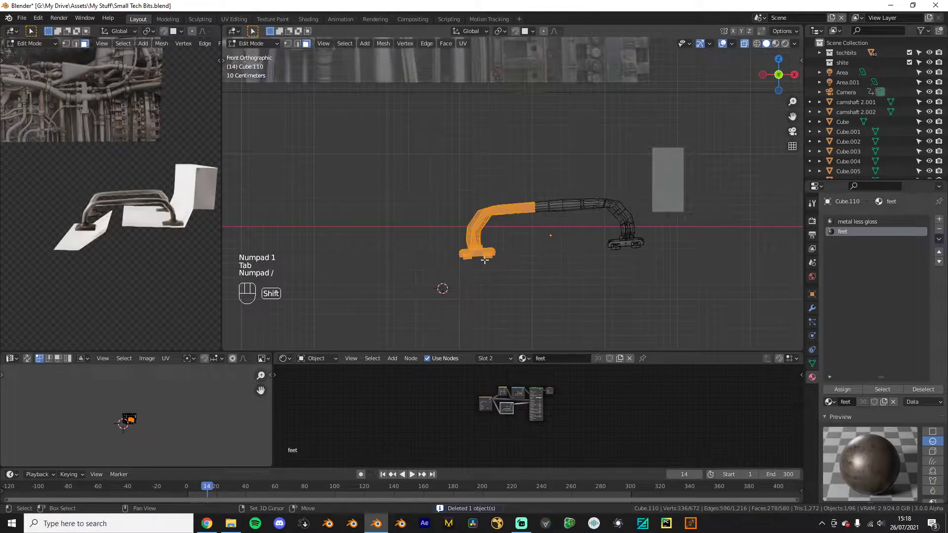
middle_click_drag(481, 266, 480, 190, "shift")
key("g")
left_click(451, 218)
key("Tab")
key("KP_Divide")
key("KP_Divide")
key("KP_Divide")
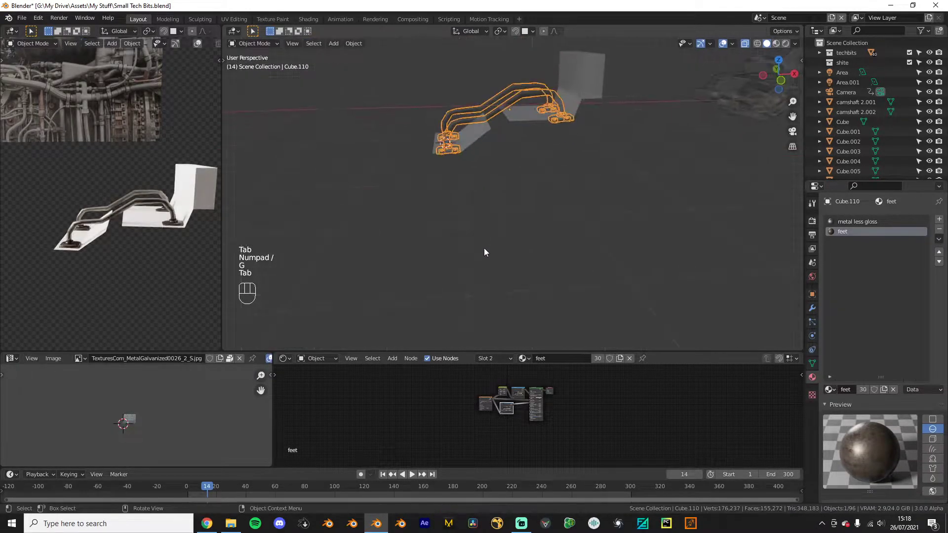
left_click(527, 196)
middle_click_drag(527, 196, 538, 245)
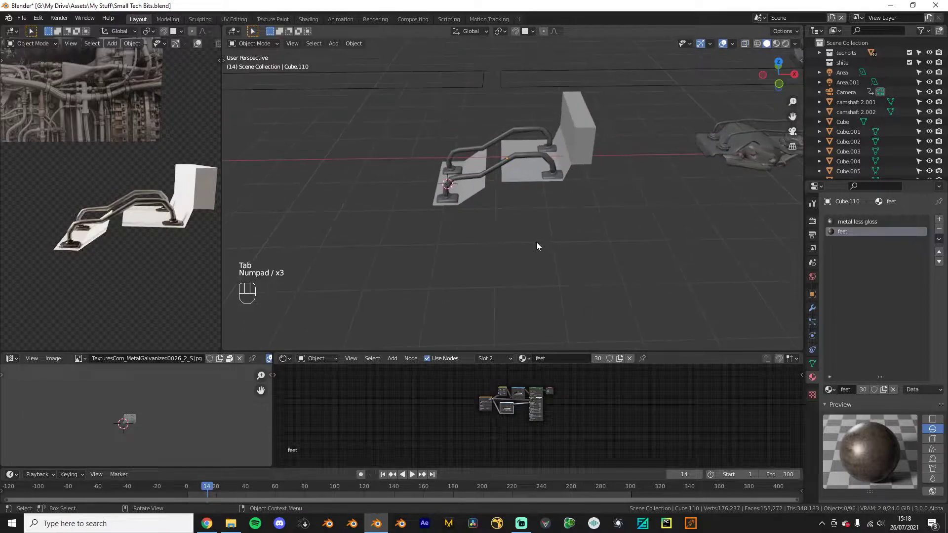
Step: Delete the faces of the upright block at the end of the panel mesh
scroll(135, 273, "down", 2)
middle_click_drag(134, 273, 174, 278)
scroll(479, 177, "up", 2)
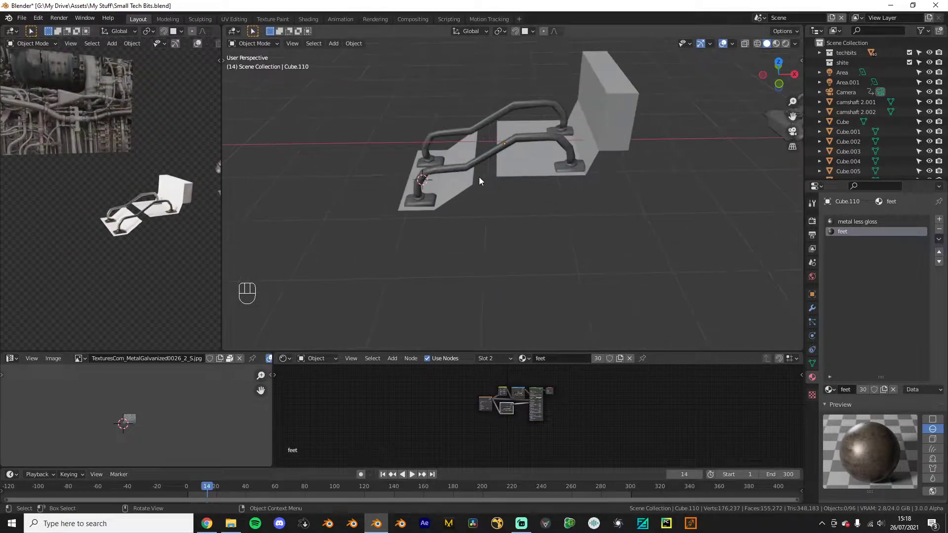
left_click(496, 171)
middle_click_drag(555, 156, 590, 153)
key("Tab")
key("KP_1")
key("KP_Divide")
left_click_drag(620, 195, 721, 309)
key("x")
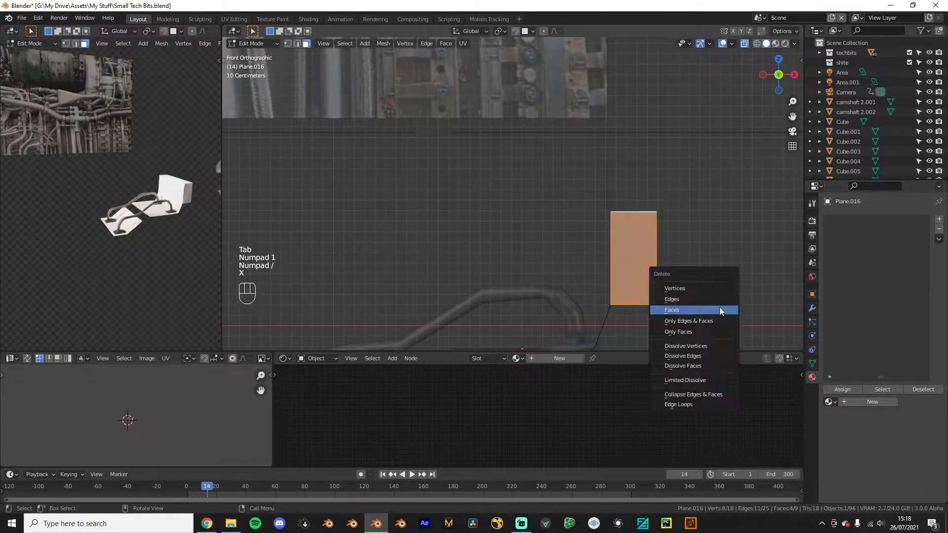
left_click(722, 309)
Step: Duplicate the flange's upper edge above the panel and extrude the copy into a separate strip
middle_click_drag(689, 291, 531, 214)
left_click(566, 195)
key("KP_1")
scroll(532, 215, "down", 2)
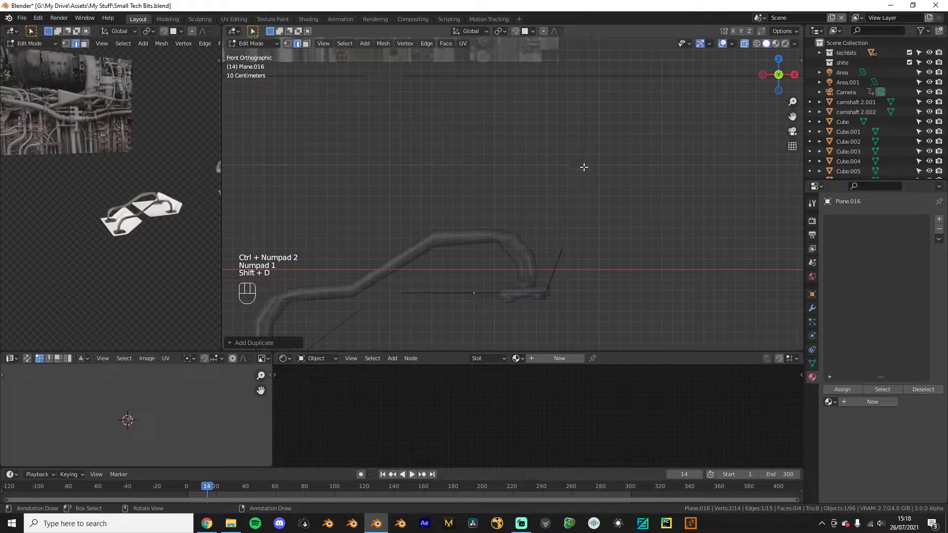
middle_click_drag(562, 162, 387, 158)
key("KP_Divide")
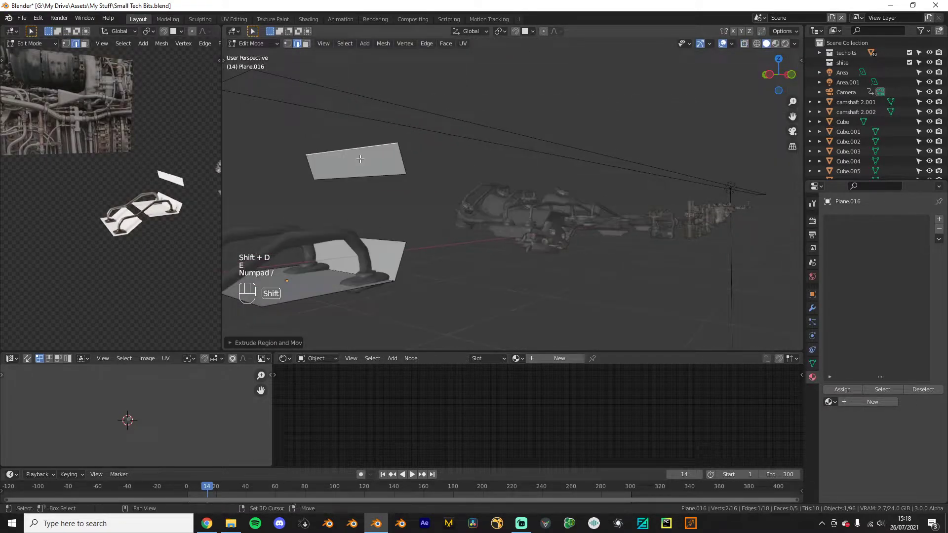
Step: Extend the floating strip in front view into a bent canopy sloping over the flat panel
key("KP_1")
middle_click_drag(545, 200, 640, 132)
left_click(695, 153)
key("Tab")
middle_click_drag(636, 188, 526, 203)
Step: Divide the flat panel and canopy into three strips with two loop cuts each, and connect them with a central strut
key("Tab")
key("ctrl+r")
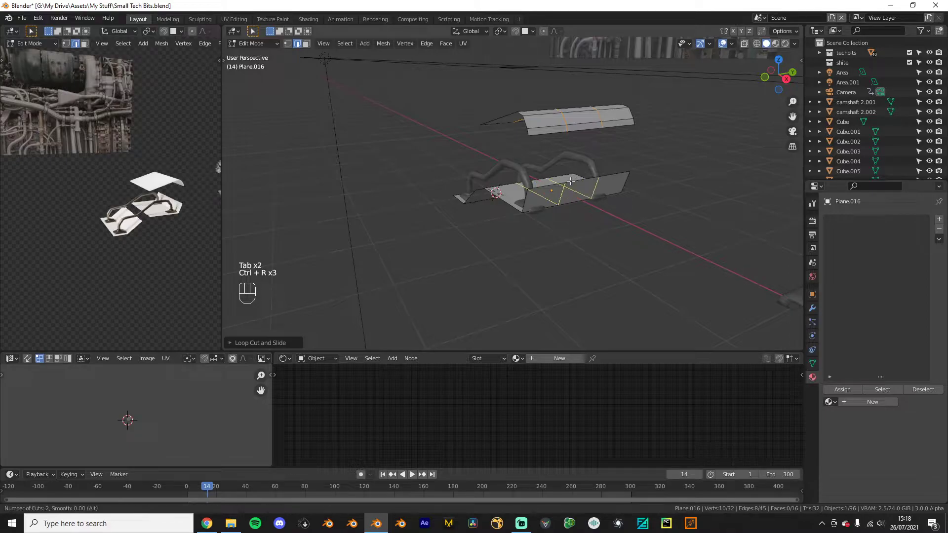
key("Tab")
middle_click_drag(583, 131, 362, 202)
scroll(139, 266, "up", 1)
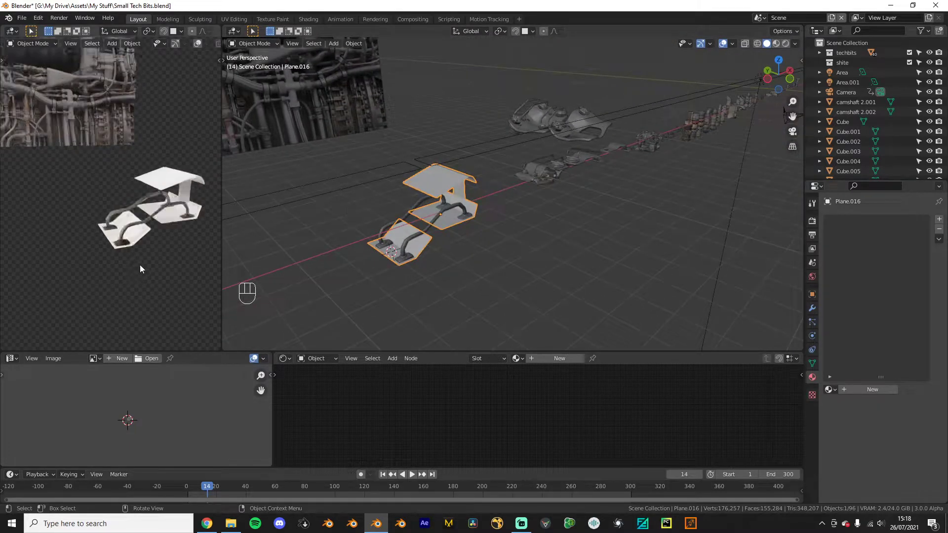
middle_click_drag(139, 264, 126, 244)
scroll(514, 194, "up", 3)
middle_click_drag(500, 231, 408, 235)
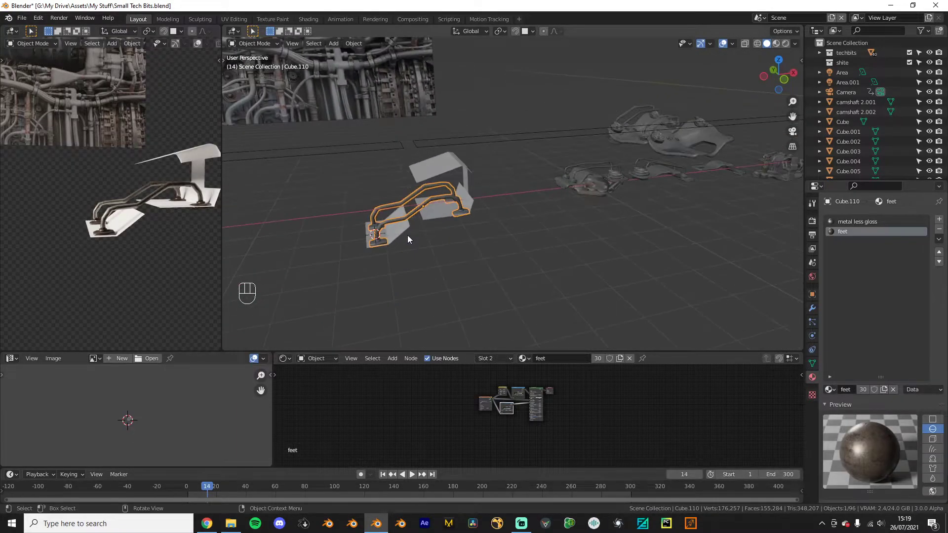
Step: Select the canopy and its central strut in the panel mesh and delete them
key("Tab")
key("KP_1")
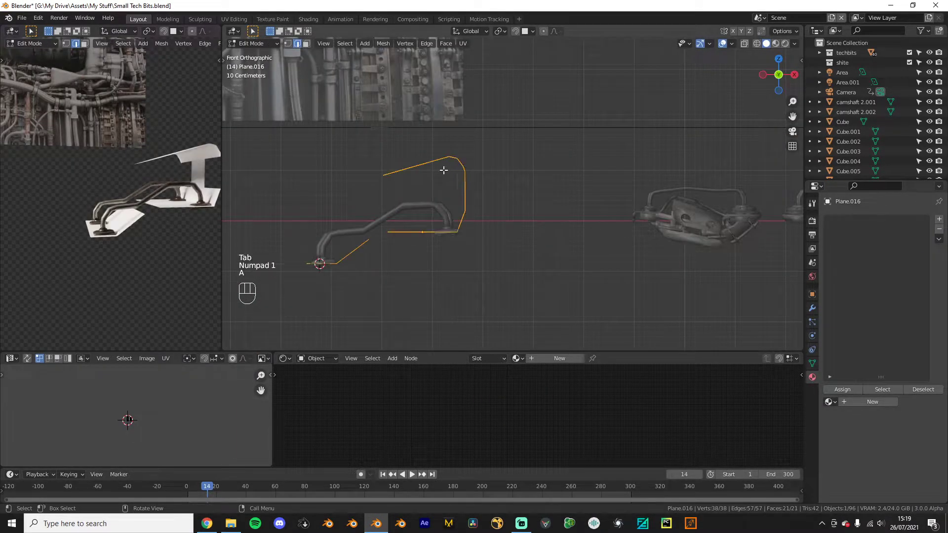
middle_click_drag(424, 169, 510, 188)
left_click(466, 186)
key("ctrl+KP_3")
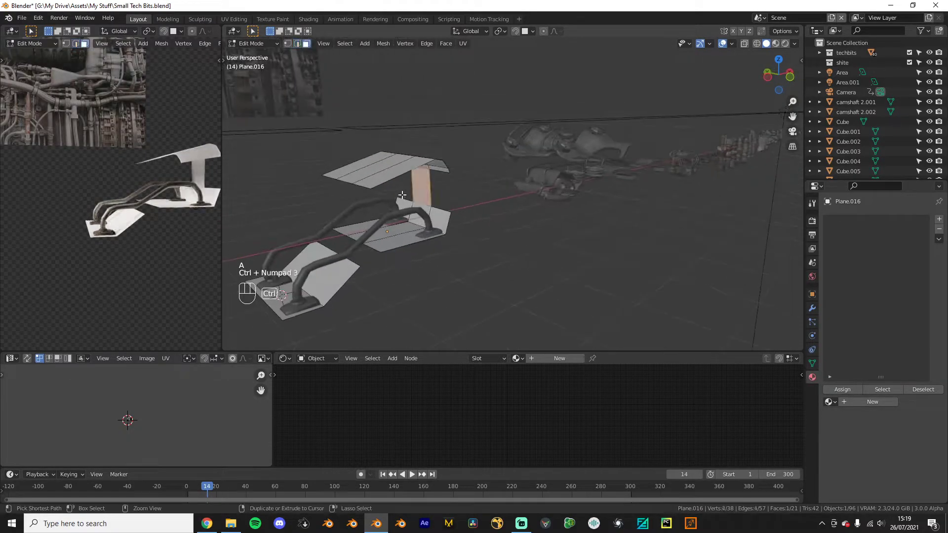
middle_click_drag(426, 191, 422, 174)
key("ctrl+KP_2")
key("KP_1")
key("KP_Divide")
middle_click_drag(437, 172, 377, 156)
key("KP_Divide")
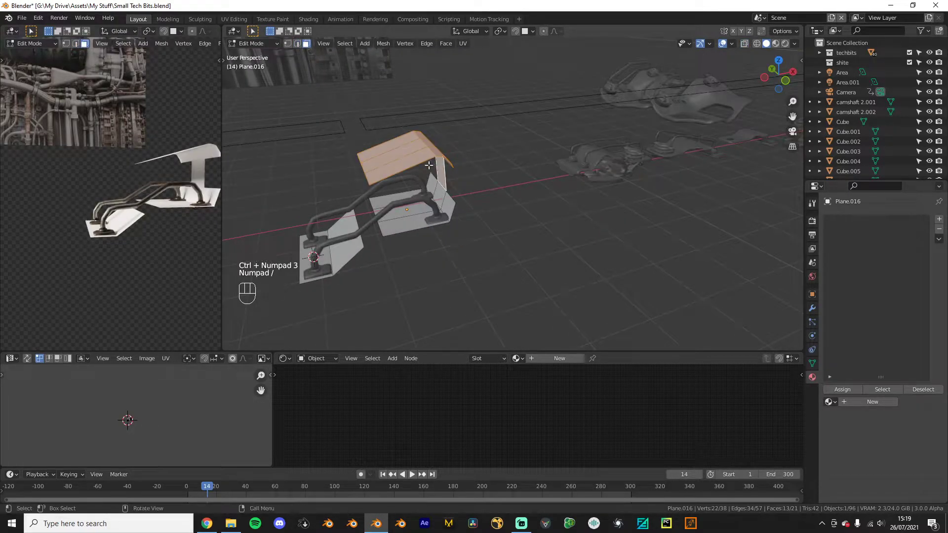
key("KP_1")
key("r")
key("x")
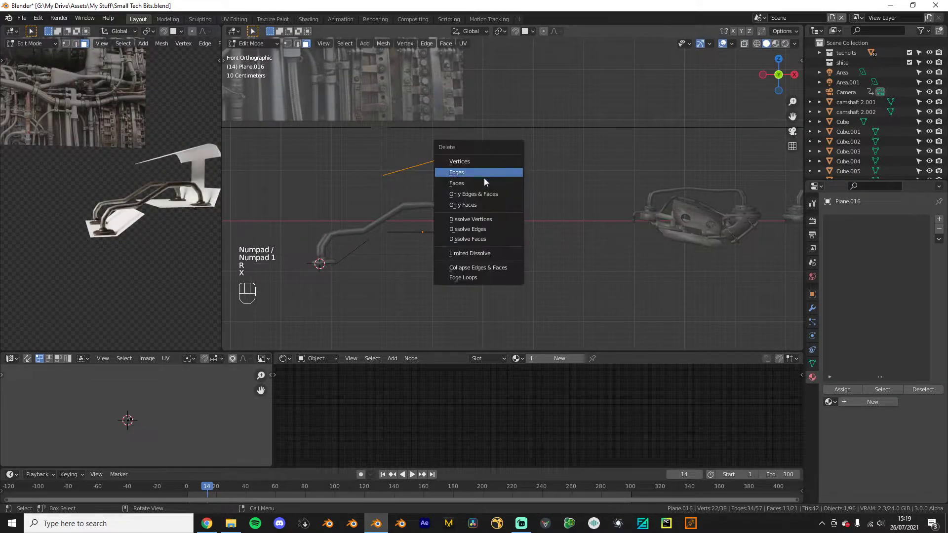
left_click(487, 177)
middle_click_drag(487, 176, 437, 199)
key("Tab")
key("Tab")
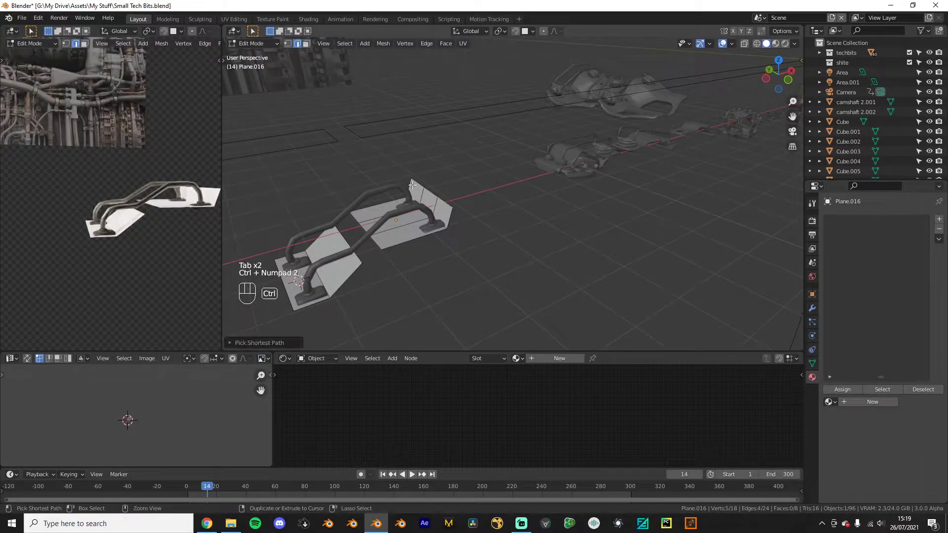
key("KP_1")
key("g")
key("r")
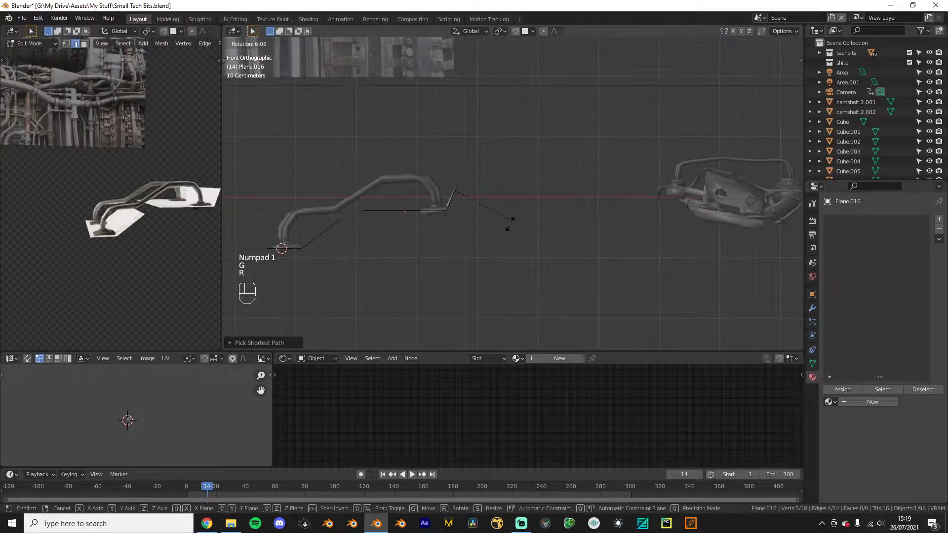
right_click(502, 272)
Step: Select the flange's upper edges and move them down about 1.02 m in front view so the flange slopes below the flat panel
middle_click_drag(501, 274, 449, 207)
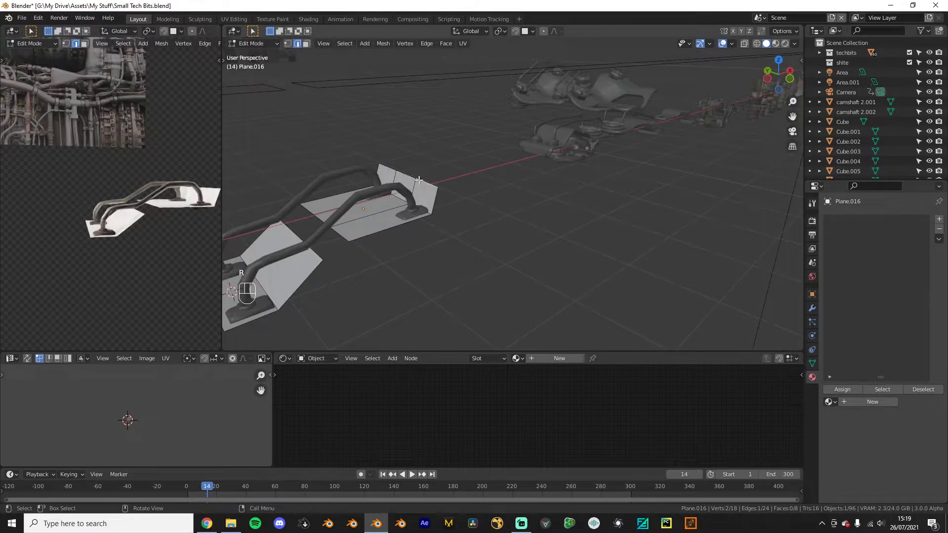
key("g")
key("KP_1")
key("g")
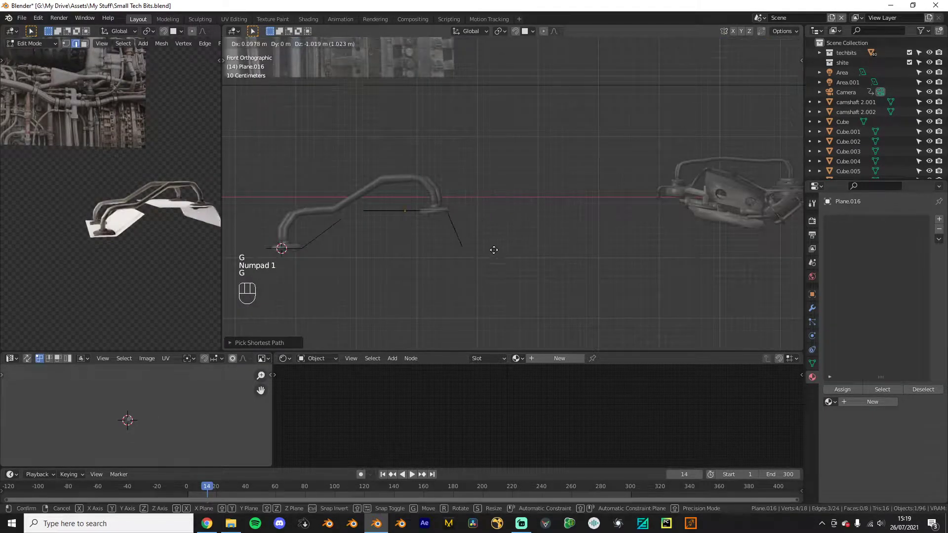
left_click(493, 250)
middle_click_drag(494, 250, 502, 98)
Step: Round the bend between the flat panel and its downward flange with a multi-segment bevel
key("Tab")
key("Tab")
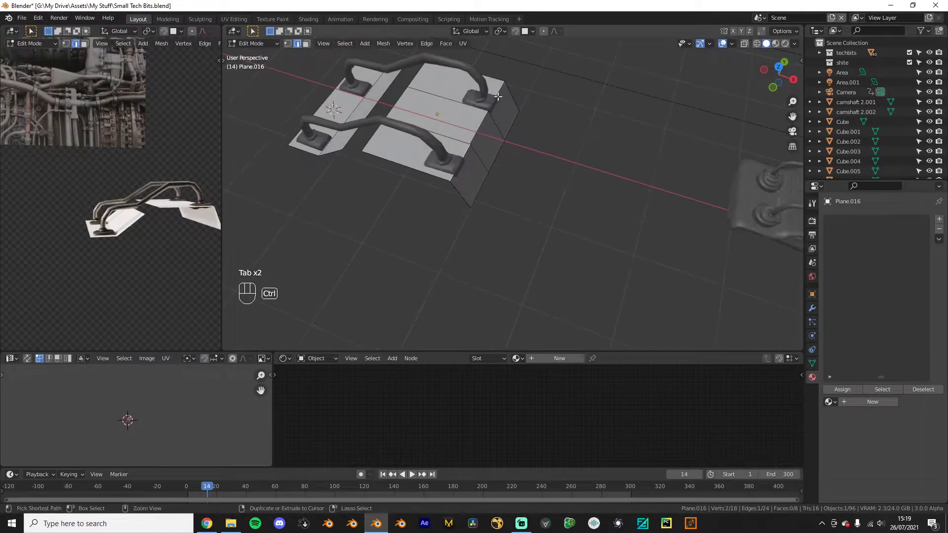
left_click(593, 107)
middle_click_drag(593, 107, 576, 220)
Step: Select the handle's feet nearest the curved flange and rotate them about 26.6 degrees in front view
key("Tab")
left_click(575, 220)
key("Tab")
key("KP_1")
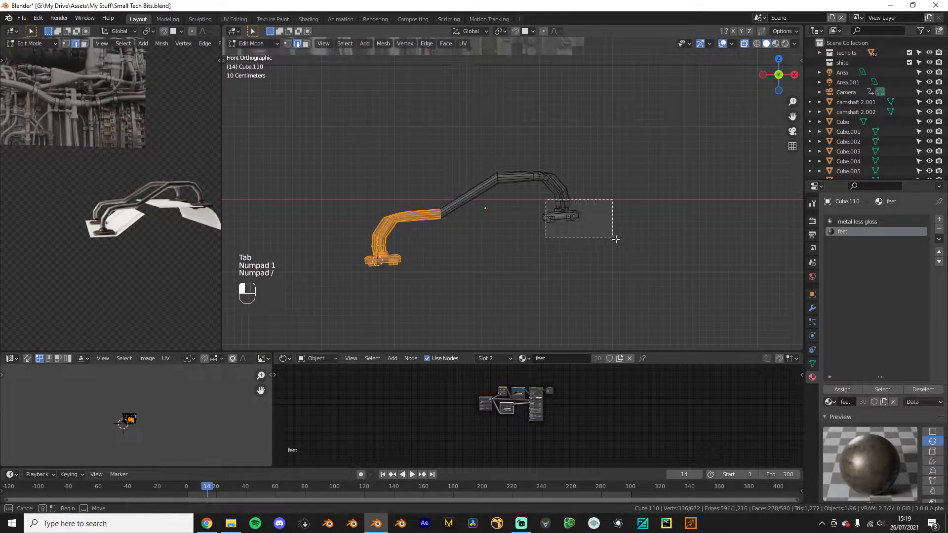
left_click_drag(612, 237, 612, 238)
key("r")
key("r")
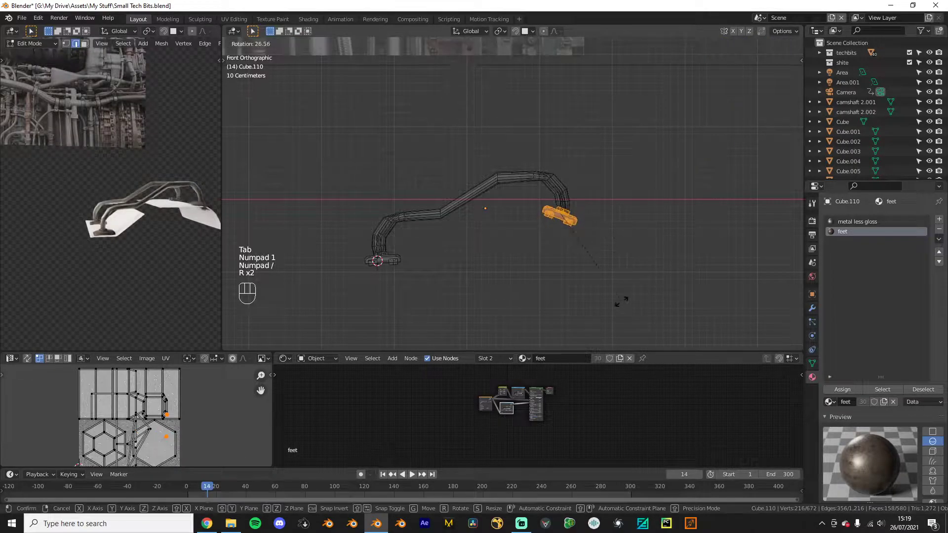
left_click(621, 302)
Step: Select the tilted feet with their adjoining pipe ends and move them slightly in front view to fit the curved panel
key("KP_Divide")
key("Tab")
key("KP_Divide")
key("KP_Divide")
middle_click_drag(626, 288, 580, 247)
key("KP_1")
key("Tab")
key("a")
key("g")
left_click_drag(569, 220, 602, 243)
key("g")
left_click(642, 225)
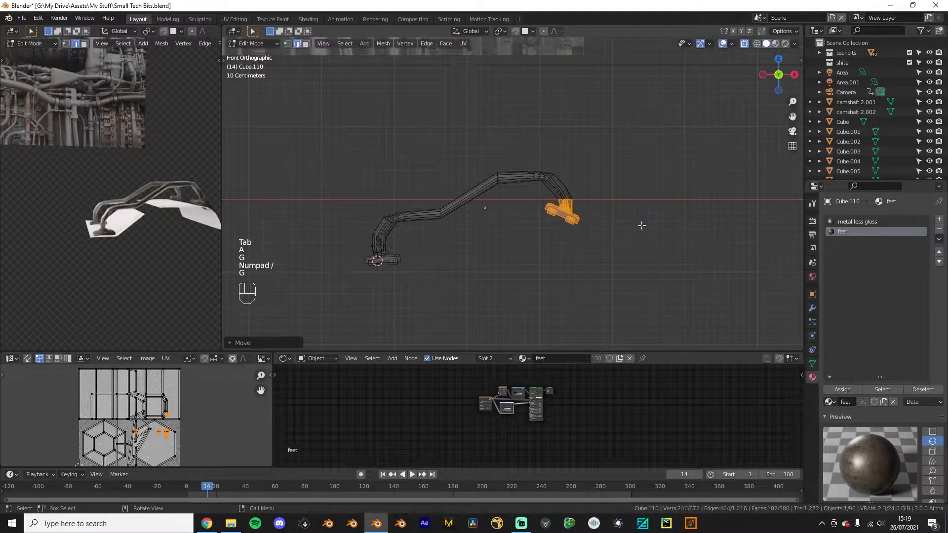
key("Tab")
key("KP_Divide")
middle_click_drag(657, 266, 511, 215)
left_click(587, 225)
scroll(514, 204, "up", 3)
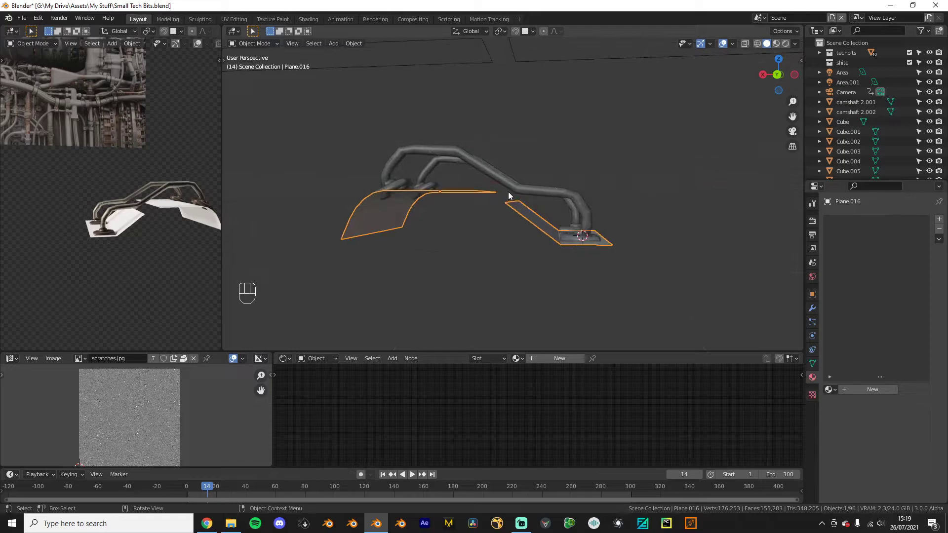
middle_click_drag(526, 224, 484, 206)
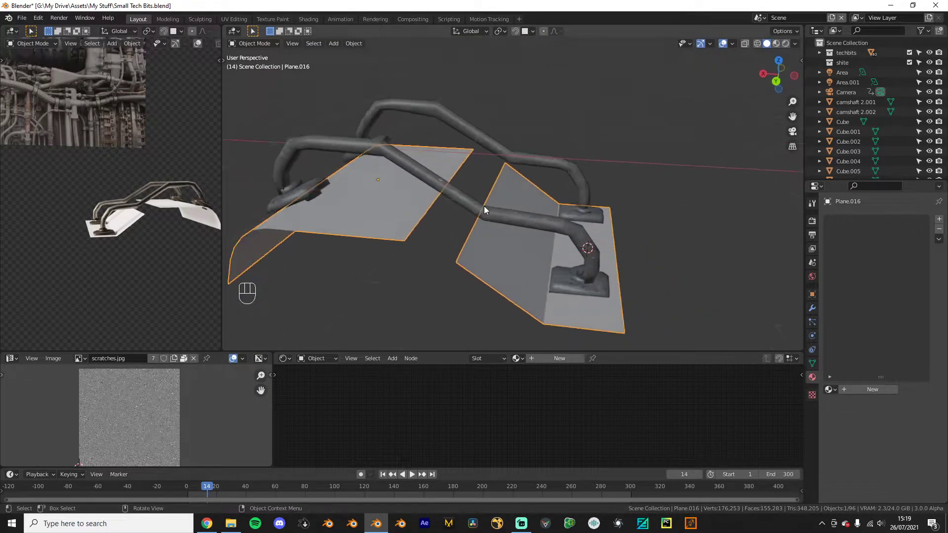
Step: Examine the long row of existing tech parts beyond the new panel and handle assembly
scroll(457, 173, "down", 5)
middle_click_drag(457, 173, 578, 256)
key("KP_3")
key("KP_1")
middle_click_drag(677, 245, 492, 219)
middle_click_drag(583, 192, 459, 208, "shift")
scroll(586, 240, "up", 3)
middle_click_drag(656, 207, 517, 233, "shift")
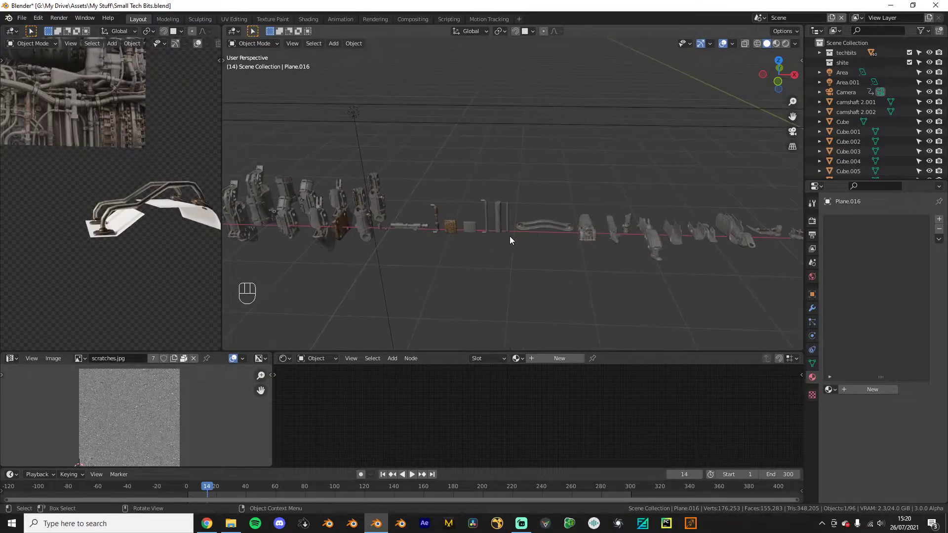
scroll(474, 240, "up", 3)
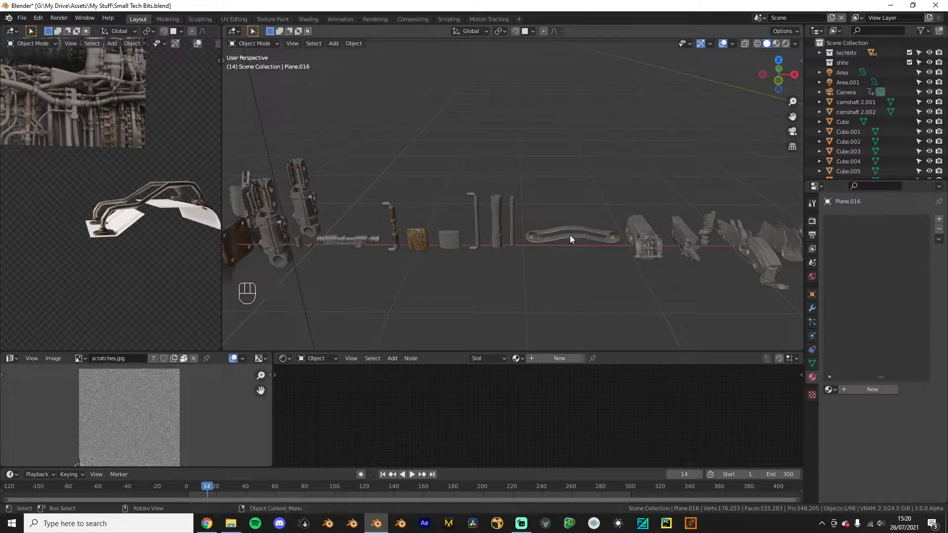
Step: Duplicate the two U-shaped plates, the round fitting and the rusty cylinder from the parts row and move the copies towards the new panel
middle_click_drag(734, 247, 511, 236, "shift")
left_click(623, 232)
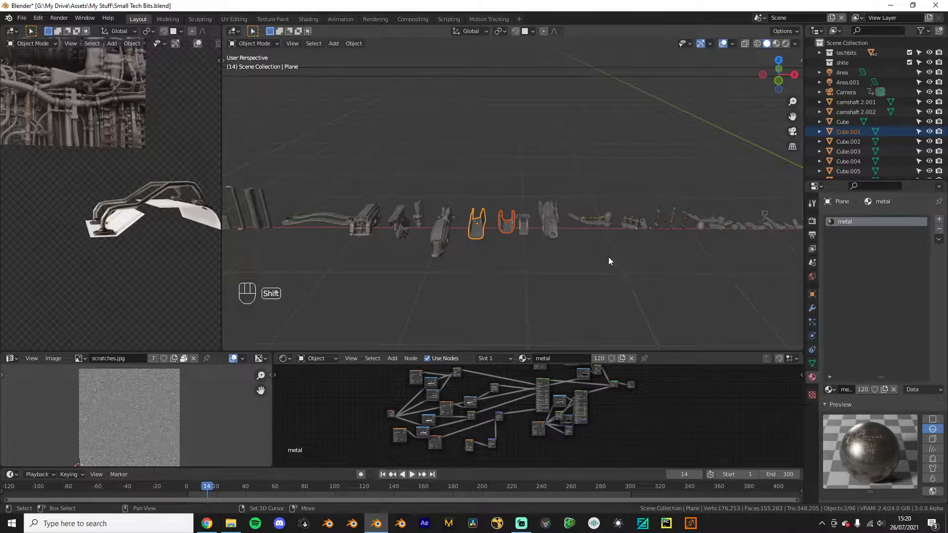
middle_click_drag(595, 260, 506, 257, "shift")
scroll(573, 250, "up", 5)
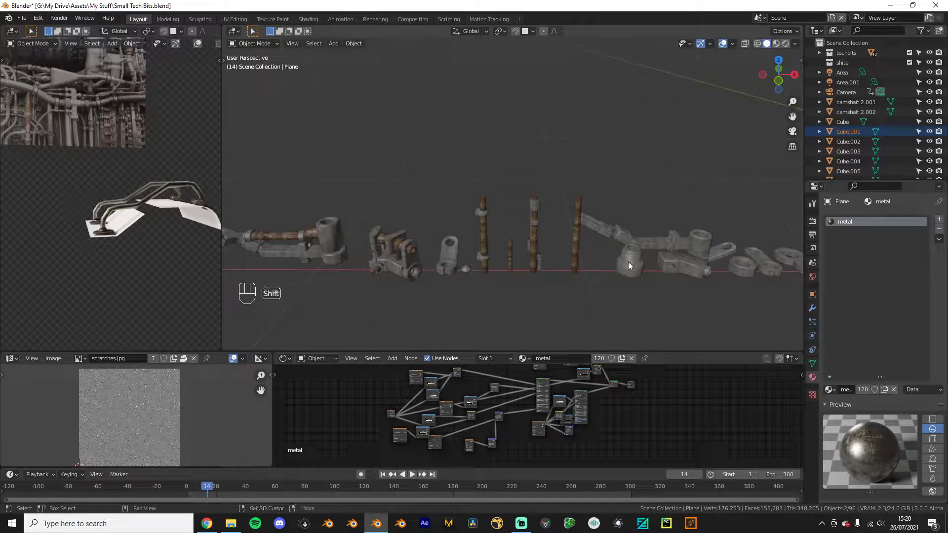
left_click(574, 255)
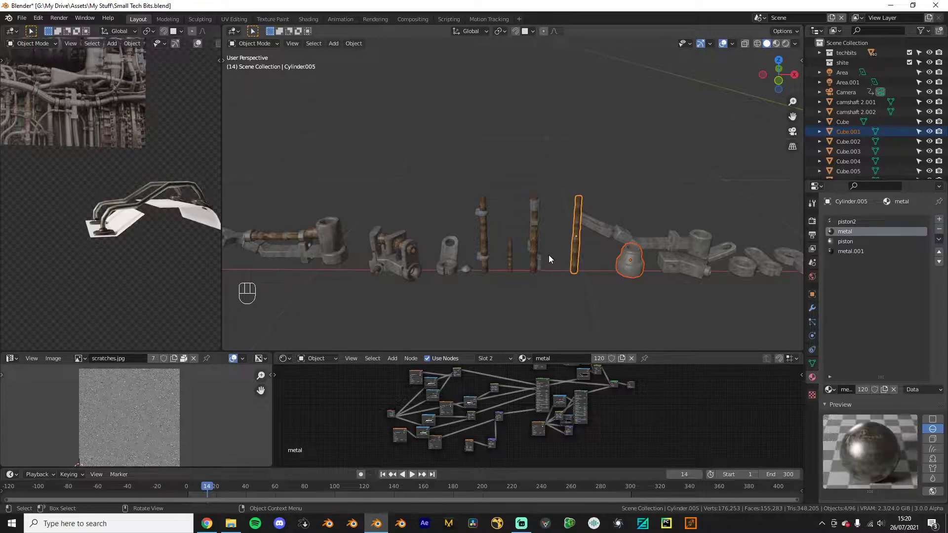
scroll(463, 243, "down", 8)
middle_click_drag(463, 247, 641, 252, "shift")
scroll(377, 235, "up", 8)
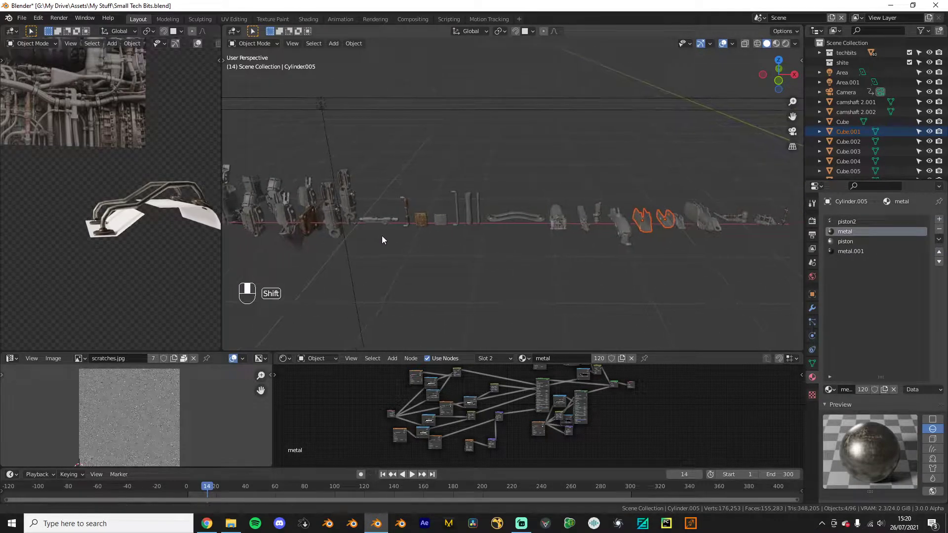
scroll(573, 282, "up", 6)
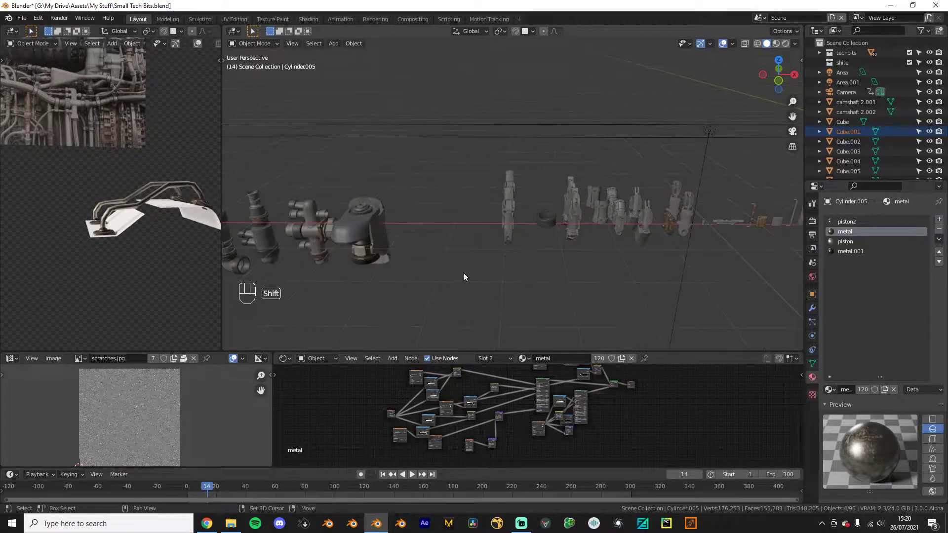
scroll(474, 251, "down", 5)
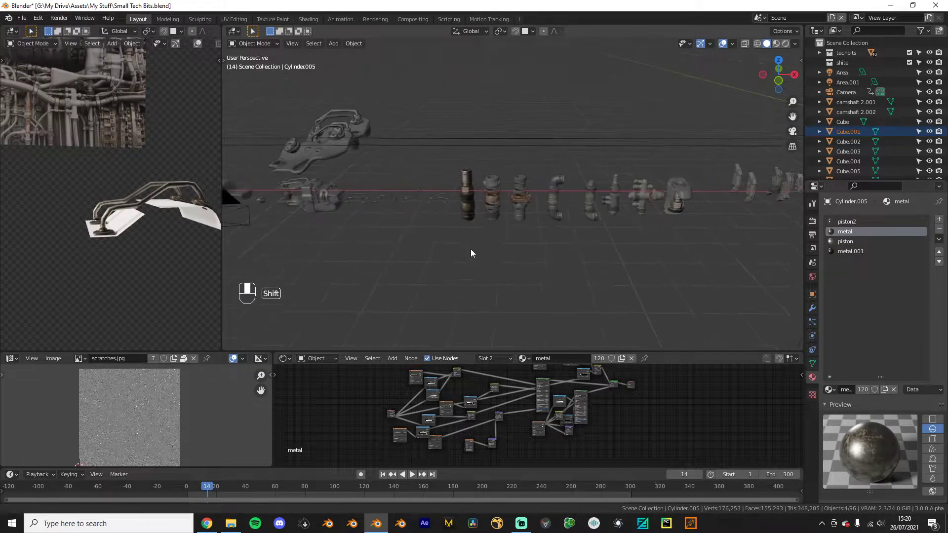
key("KP_1")
scroll(543, 246, "down", 3)
key("shift+d")
left_click(275, 232)
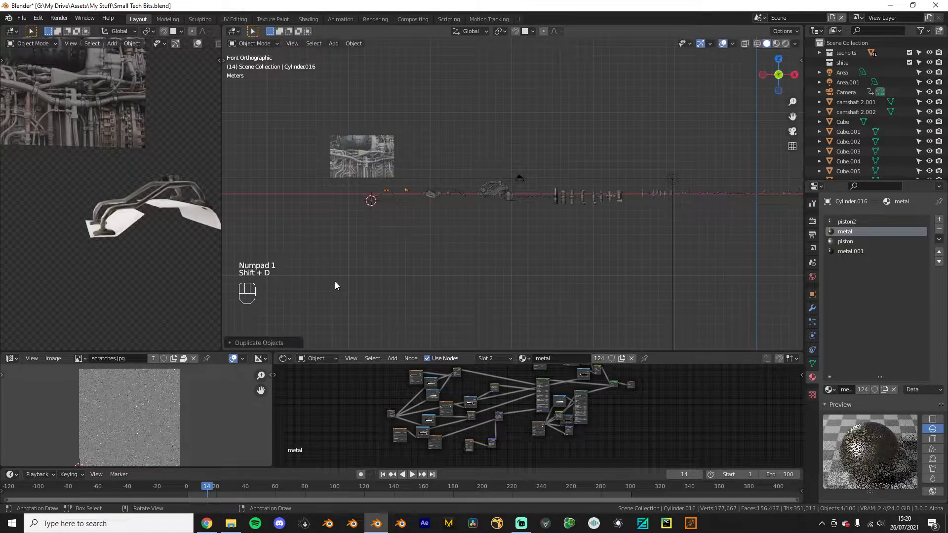
Step: Move the duplicated parts beside the handle assembly in front view and rescale them to suit it
scroll(316, 242, "up", 4)
middle_click_drag(313, 227, 543, 229, "shift")
scroll(509, 227, "up", 4)
key("g")
left_click(352, 223)
key("s")
left_click(444, 189)
Step: Rotate the duplicated rusty cylinder 90 degrees about the global X axis and rescale it
middle_click_drag(451, 180, 518, 191)
key("KP_1")
key("r")
key("x")
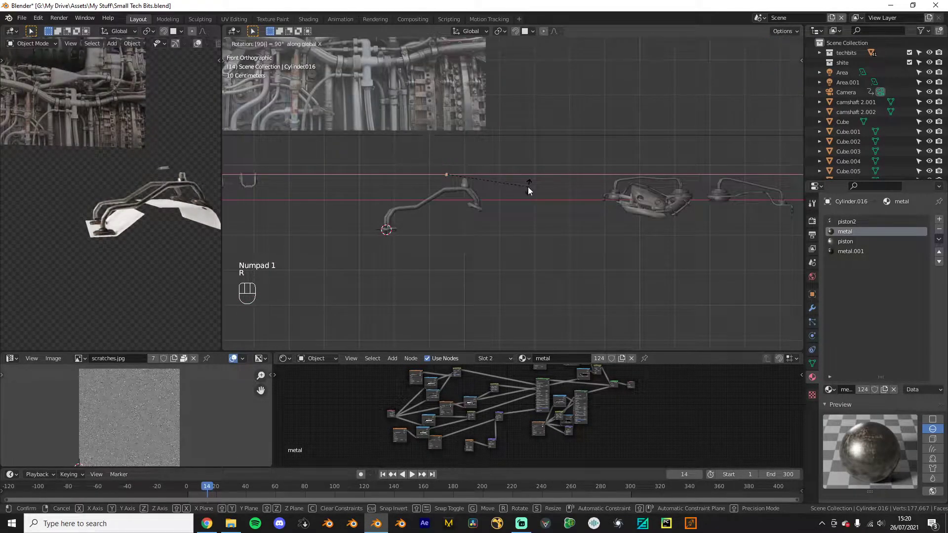
left_click(529, 188)
key("s")
left_click(628, 183)
Step: Move the cylinder into the gap between the two panel sections in front view and resize it to fit
key("g")
left_click(528, 222)
key("s")
left_click(538, 222)
key("g")
left_click(536, 217)
key("s")
left_click(546, 213)
middle_click_drag(484, 214, 550, 240)
key("s")
key("s")
left_click(583, 265)
Step: Resize the cylinder, adjusting its length along Y in top view to match the panel's width
key("Tab")
key("KP_Divide")
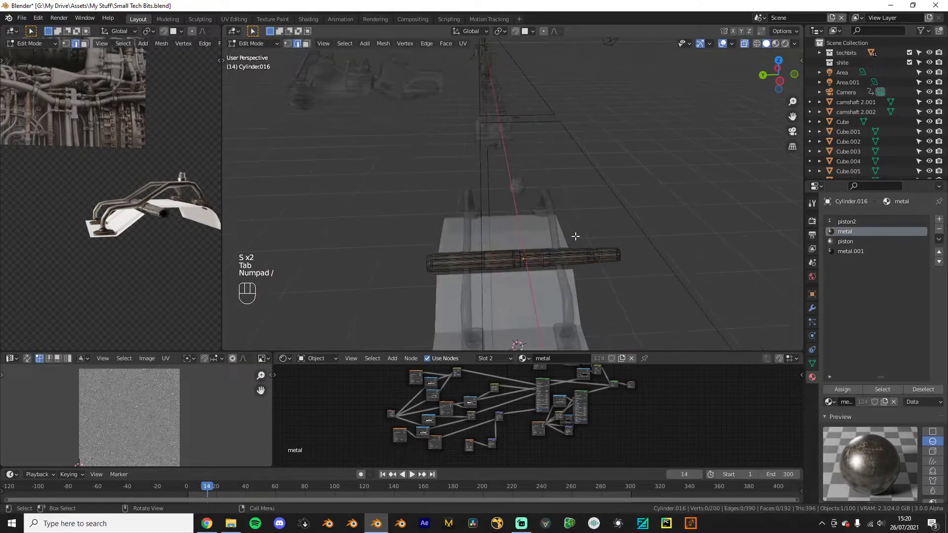
key("KP_Divide")
key("s")
key("Tab")
key("s")
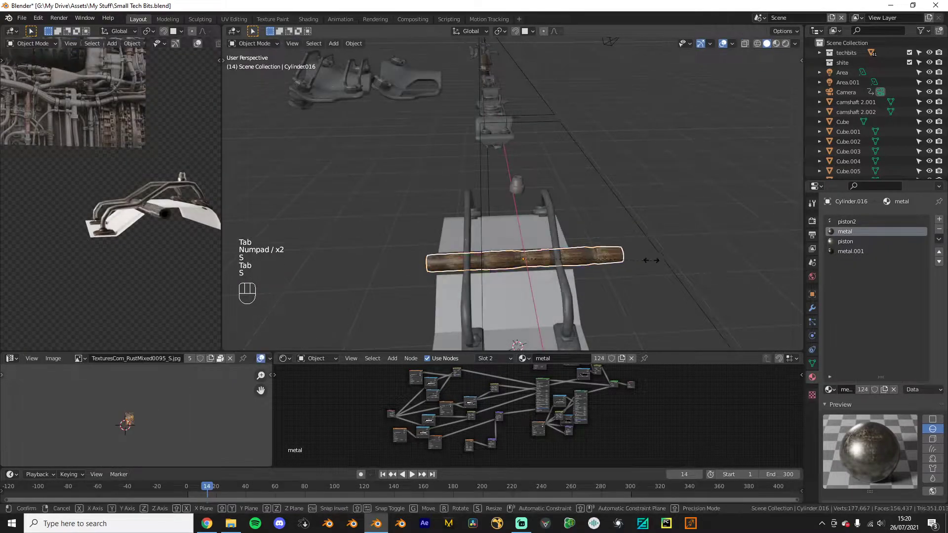
left_click(647, 260)
key("KP_7")
key("s")
key("y")
left_click(466, 210)
Step: Centre the cylinder in the slot between the panel sections in top view and fine-tune its size
key("g")
left_click(473, 190)
key("s")
left_click(476, 195)
key("g")
left_click(455, 195)
key("s")
left_click(464, 194)
key("s")
left_click(450, 199)
middle_click_drag(449, 199, 434, 169)
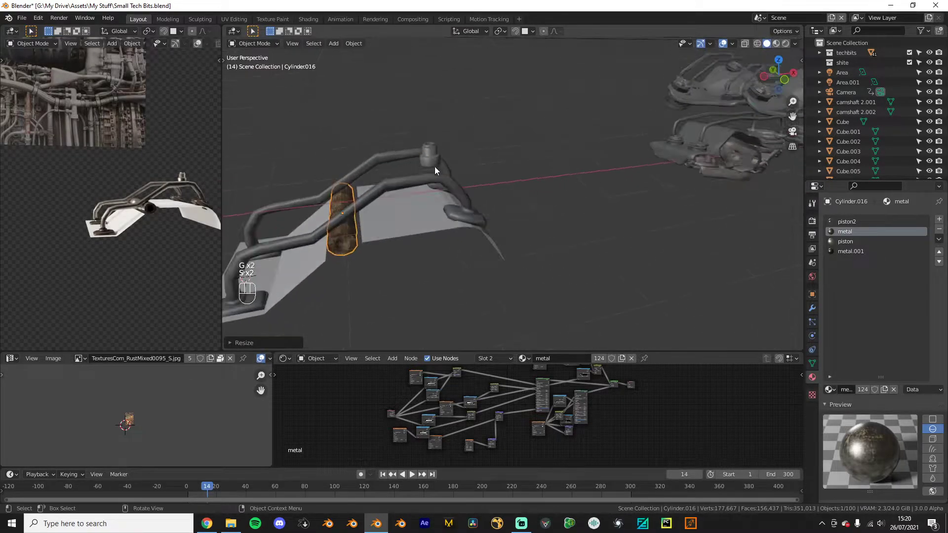
Step: Select the duplicated round fitting and rotate it in right view to lie along the cylinder's axis
middle_click_drag(431, 203, 471, 230)
scroll(471, 230, "down", 3)
left_click(503, 153)
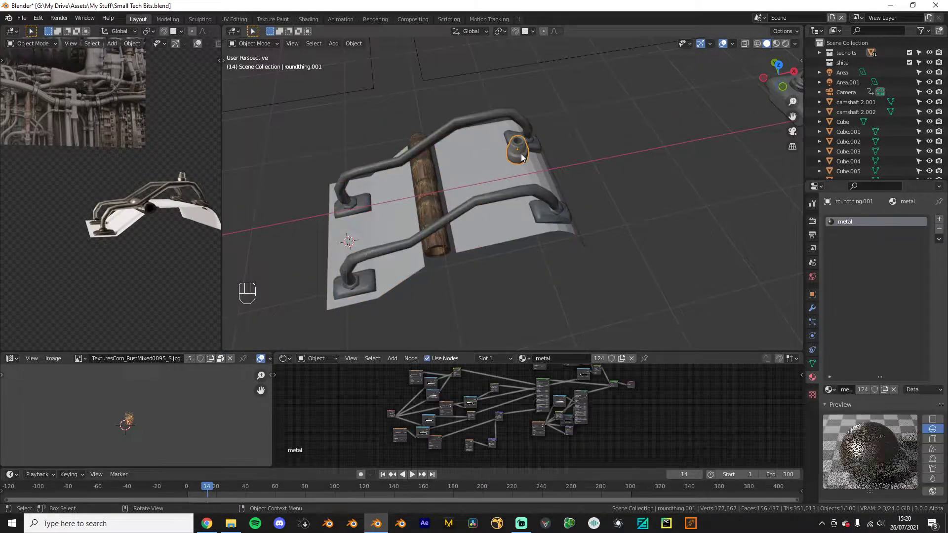
key("KP_1")
key("KP_3")
key("r")
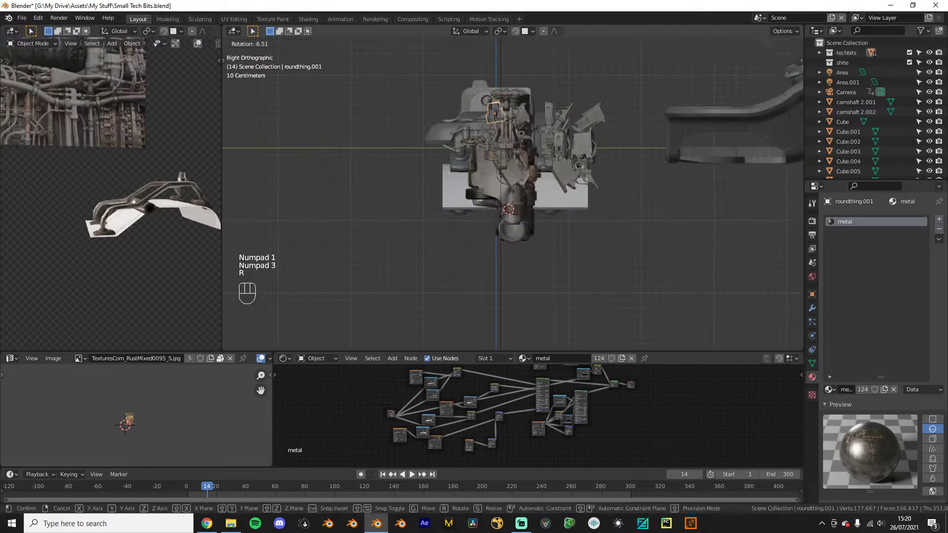
left_click(647, 133)
Step: Move and scale the round fitting in top view so it caps one end of the cylinder
key("KP_7")
key("g")
key("s")
left_click(466, 133)
key("g")
left_click(450, 132)
middle_click_drag(153, 198, 52, 211)
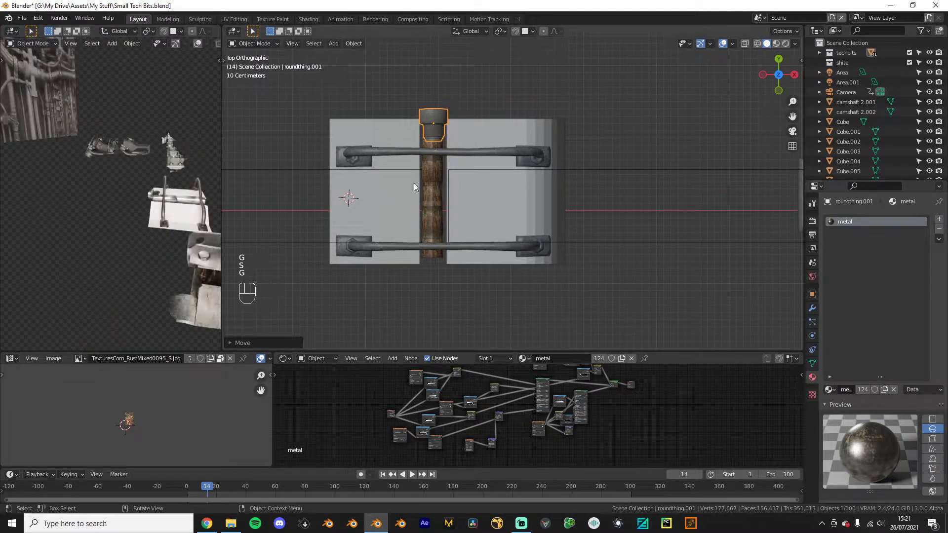
Step: Align the end cap with the cylinder along Z and assign it the metal less gloss material
middle_click_drag(404, 185, 552, 116)
key("g")
key("z")
left_click(550, 131)
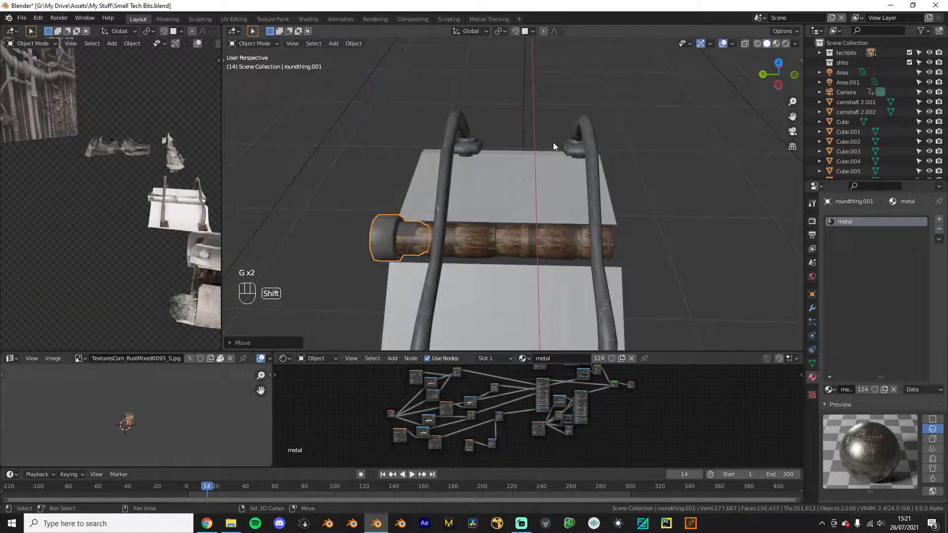
key("g")
key("z")
left_click(612, 232)
left_click(524, 358)
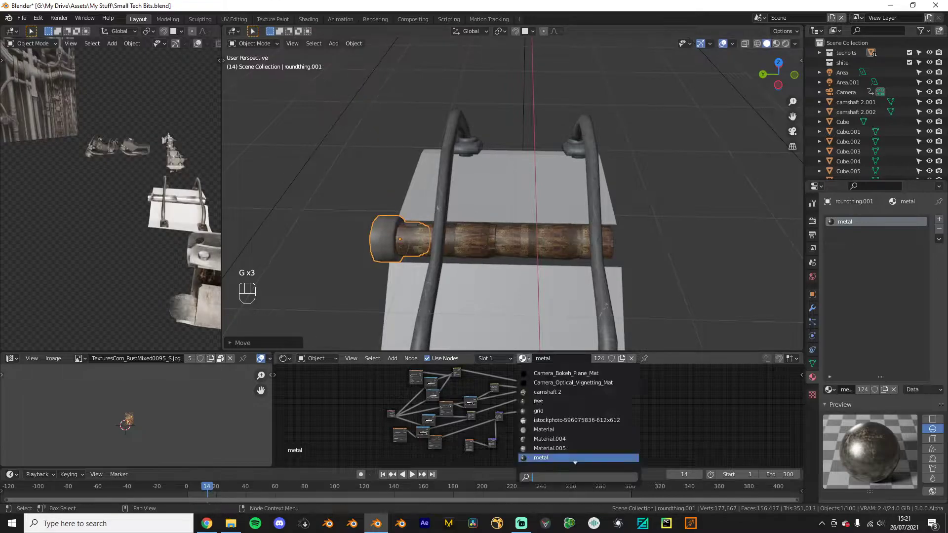
left_click(553, 429)
Step: Duplicate the end cap along Y, rotate the copy about 180 degrees in top view, and fit it on the cylinder's opposite end
key("KP_7")
key("shift+d")
key("y")
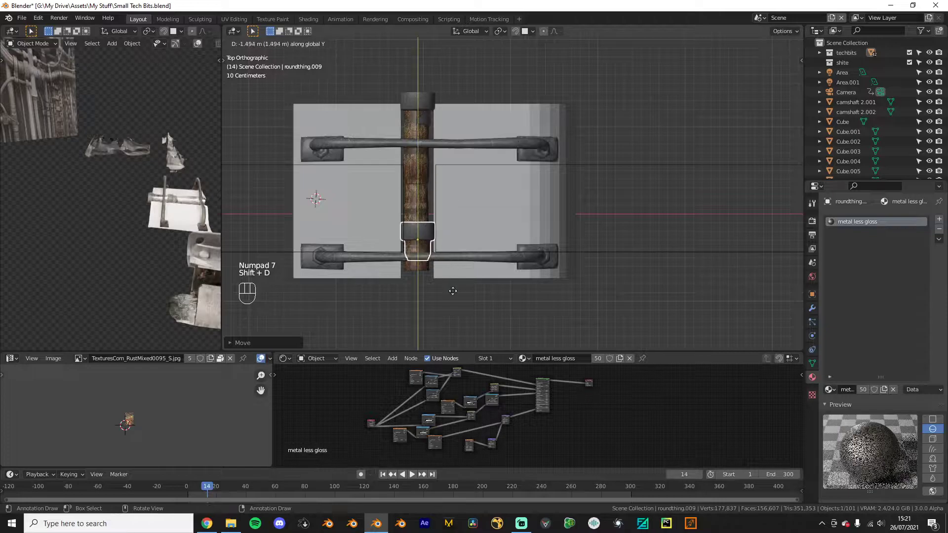
left_click(452, 308)
key("r")
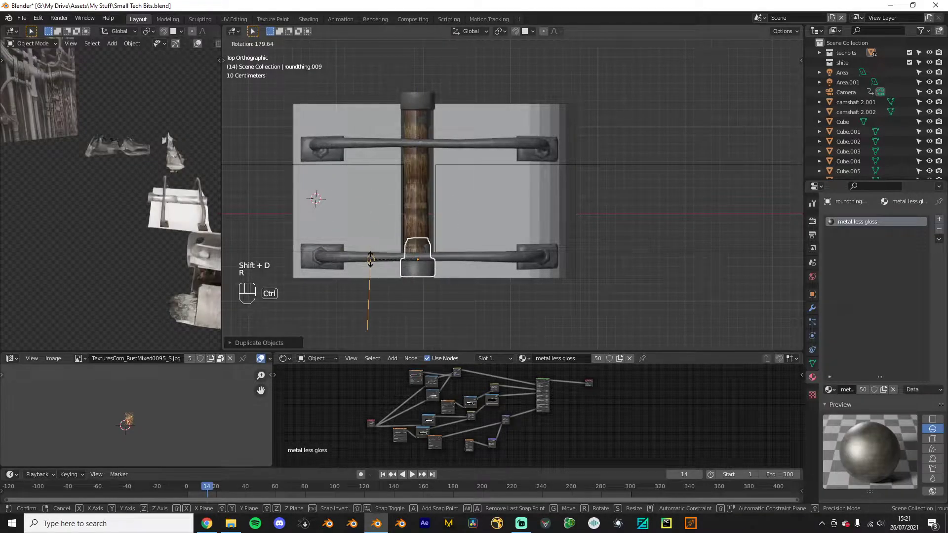
left_click(370, 260)
middle_click_drag(405, 287, 105, 231, "shift")
key("g")
left_click(427, 259)
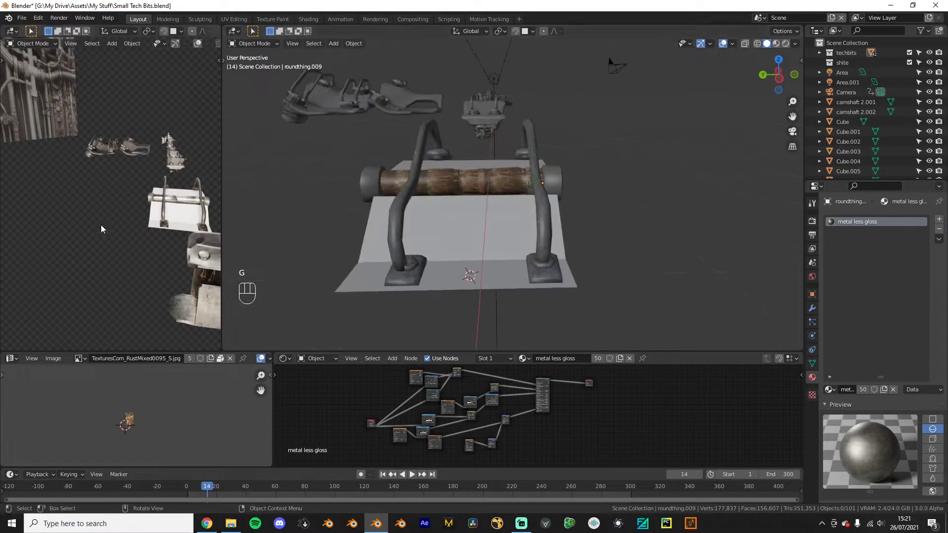
Step: Join the cylinder and both end caps into one object and reposition it across the panel in top view
left_click(411, 190)
left_click(552, 183, "shift")
left_click(366, 182, "shift")
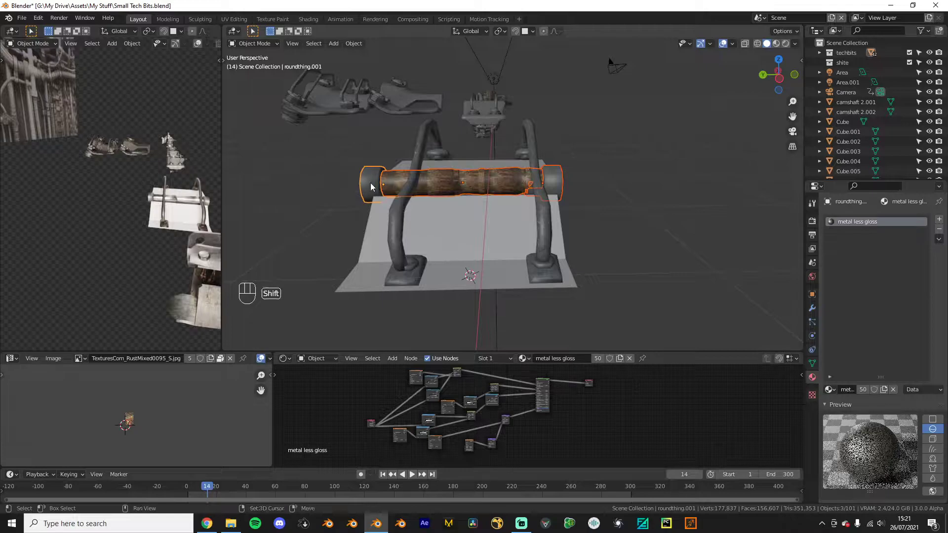
key("ctrl+j")
key("KP_7")
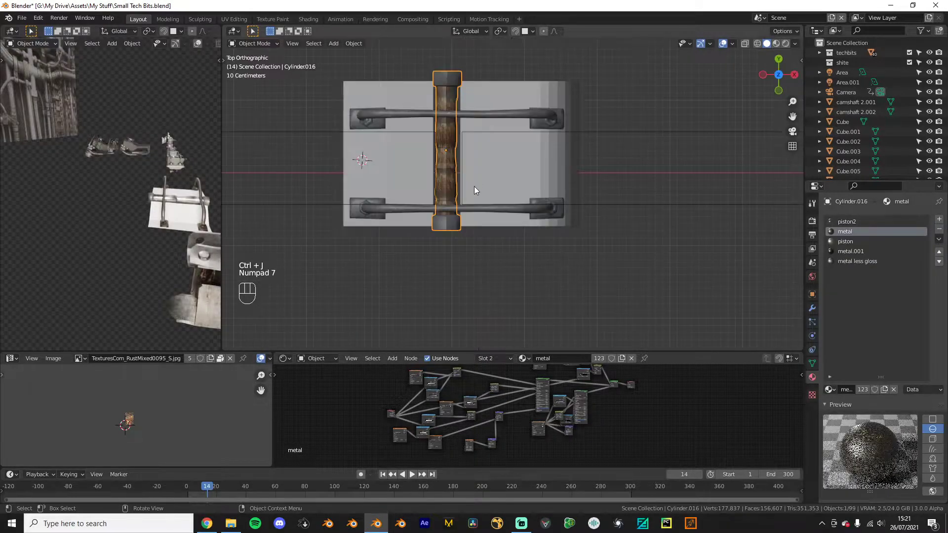
key("g")
left_click(501, 208)
Step: Select the bent panel and assign it the metal desat material
middle_click_drag(498, 261, 496, 179)
middle_click_drag(45, 187, 106, 260)
left_click(489, 176)
key("q")
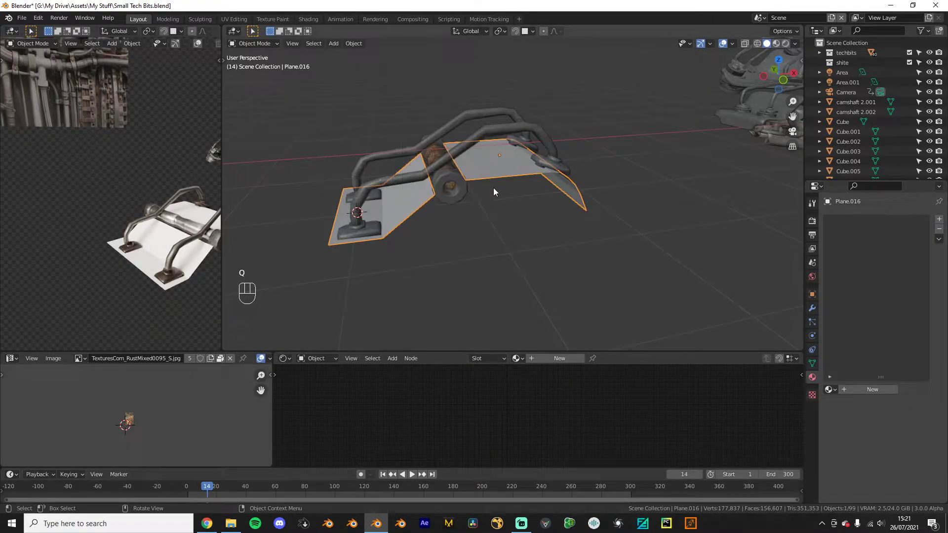
left_click(517, 358)
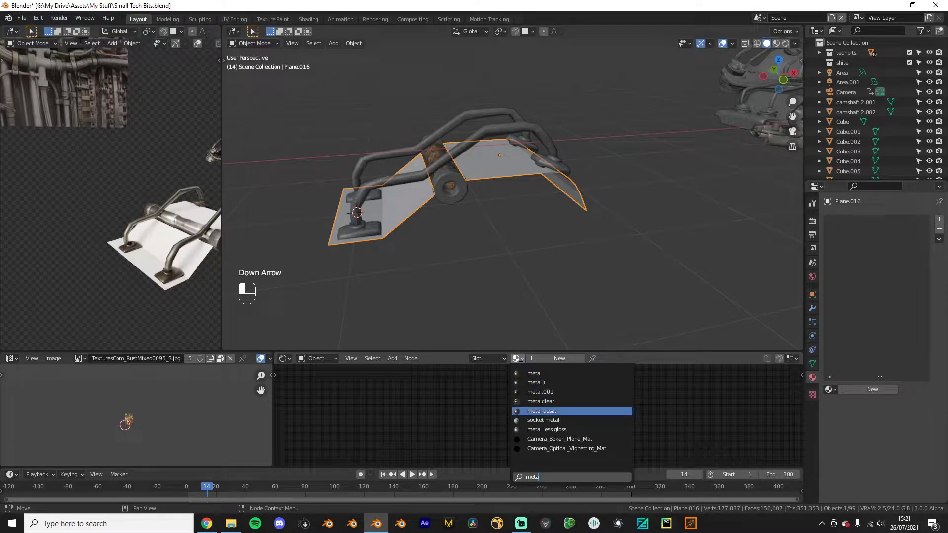
key("Return")
Step: UV-unwrap all of the panel's faces and switch its material to metal less gloss
key("Tab")
key("a")
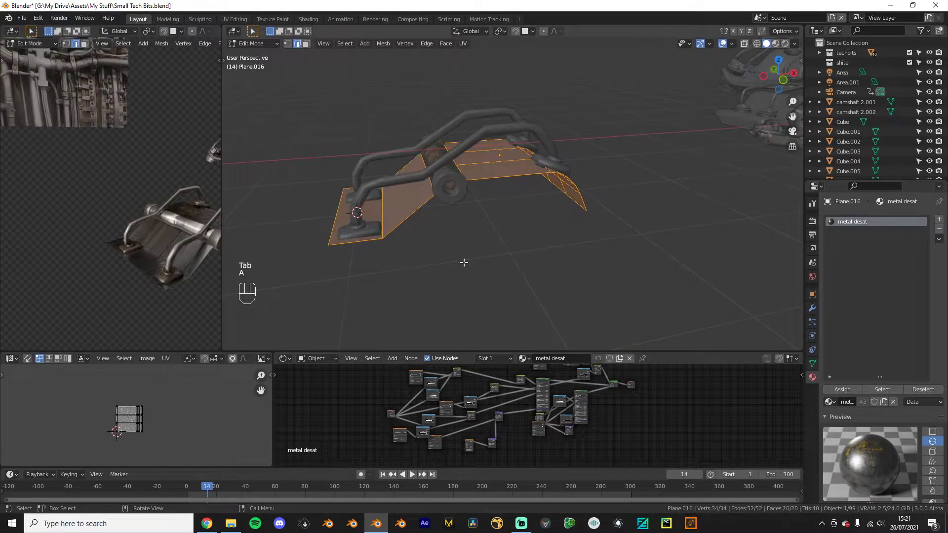
key("u")
left_click(429, 251)
key("Tab")
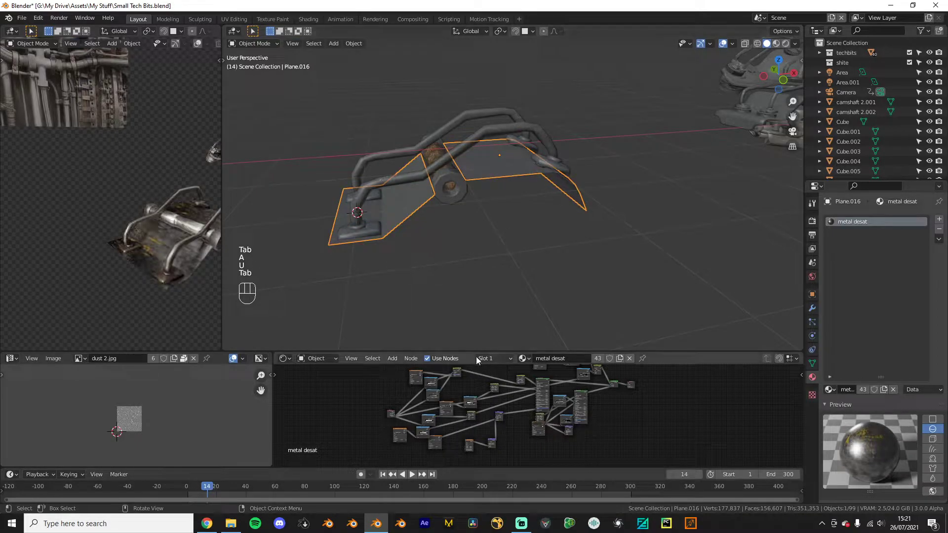
left_click(523, 358)
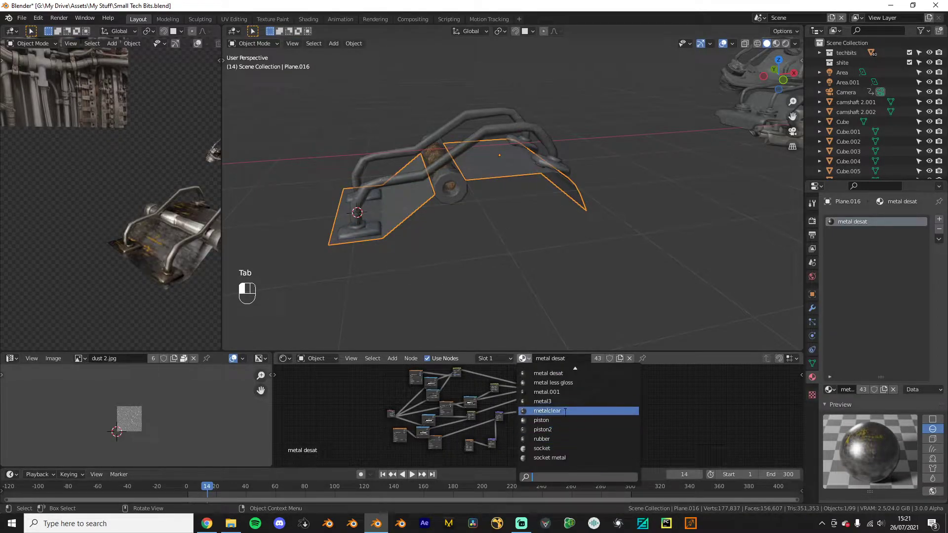
left_click(567, 383)
Step: Extrude all the panel's faces along their normals to give the panel about 0.13 m of thickness
middle_click_drag(502, 246, 512, 228)
key("Tab")
key("shift+e")
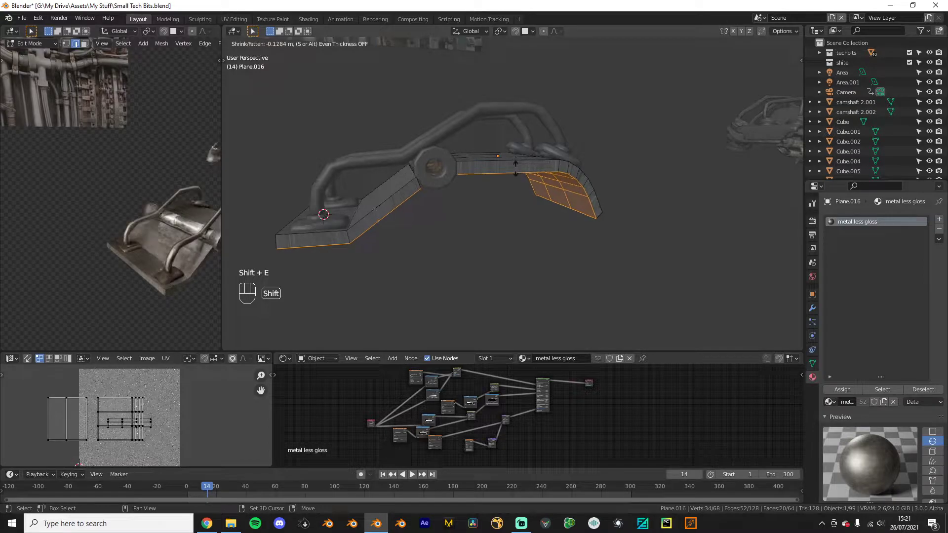
left_click(514, 169)
middle_click_drag(520, 203, 449, 213)
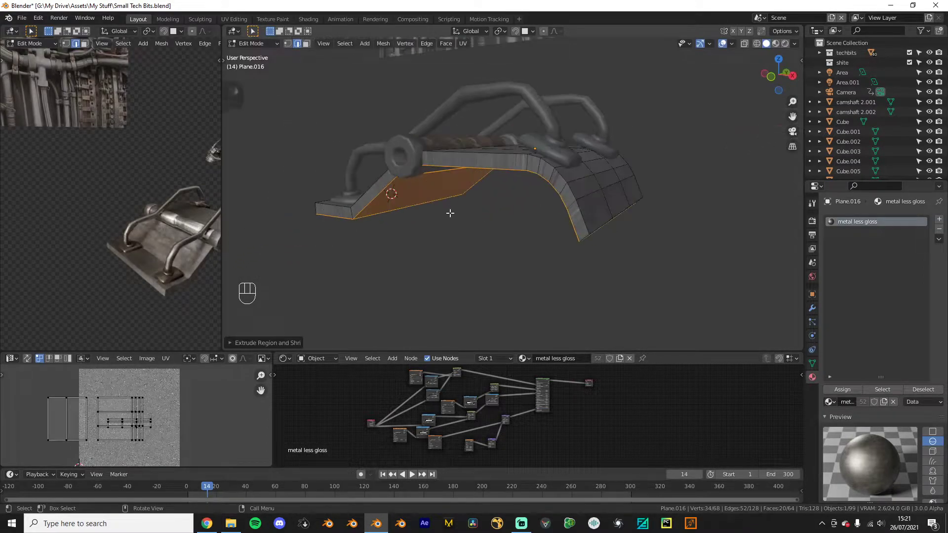
key("alt+e")
key("Tab")
scroll(538, 246, "down", 2)
middle_click_drag(538, 247, 591, 246)
key("Tab")
scroll(591, 245, "up", 2)
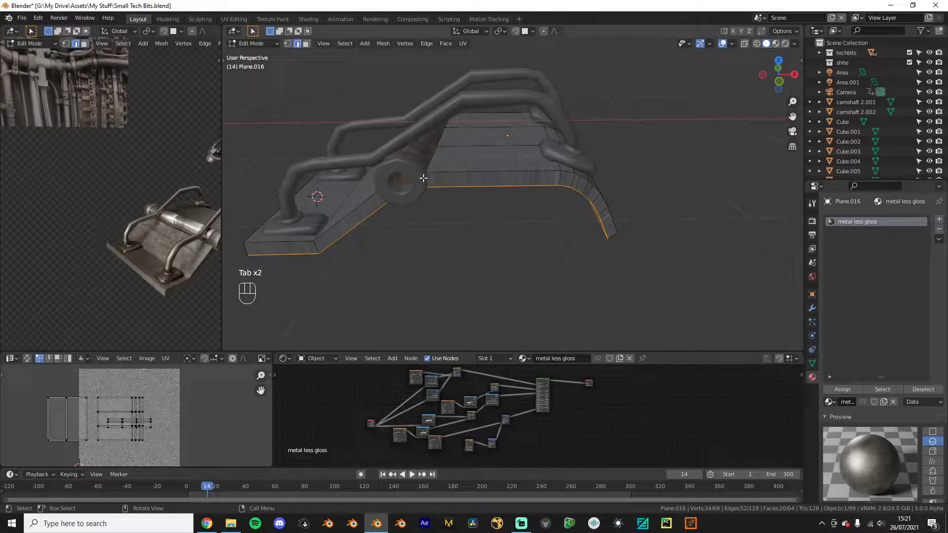
middle_click_drag(424, 179, 487, 250)
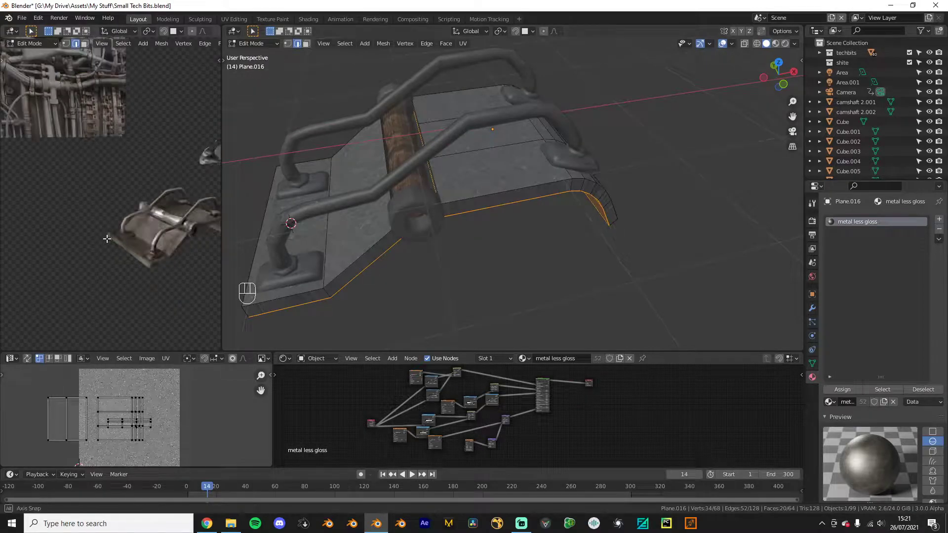
key("Tab")
left_click(461, 165)
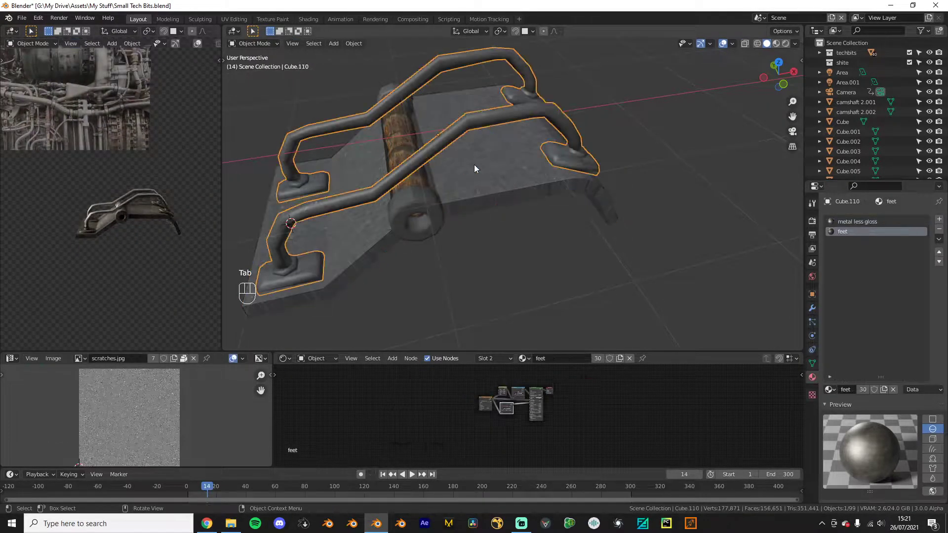
key("Tab")
key("a")
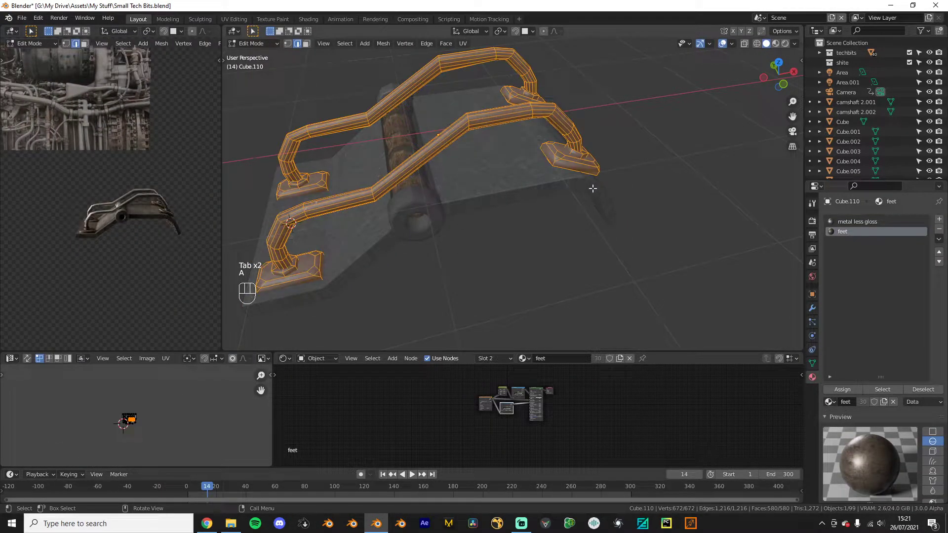
key("alt+s")
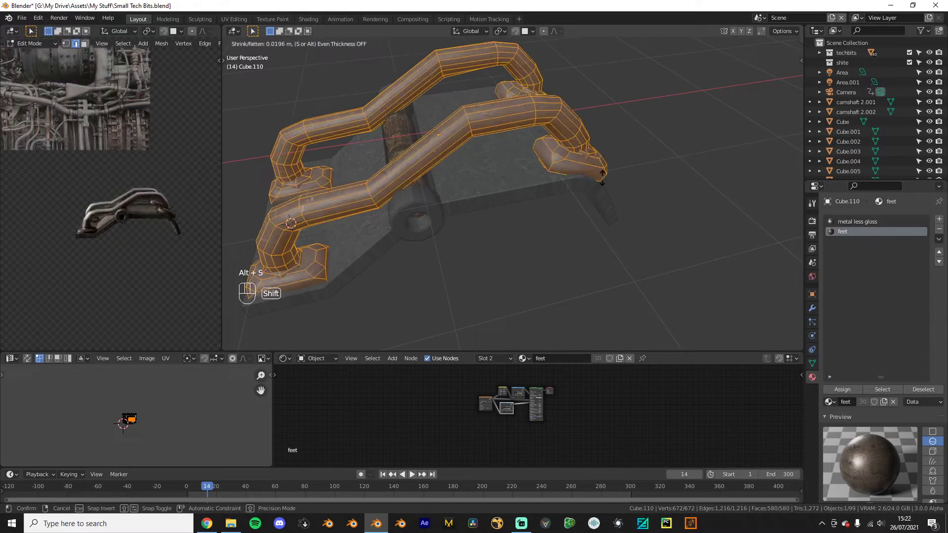
right_click(609, 180)
key("s")
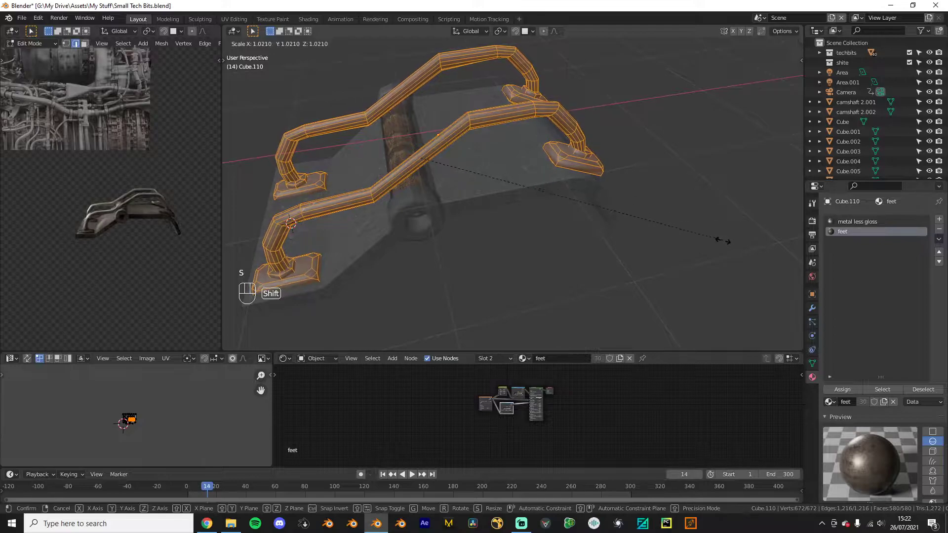
right_click(615, 246)
key("alt+s")
key("alt+s")
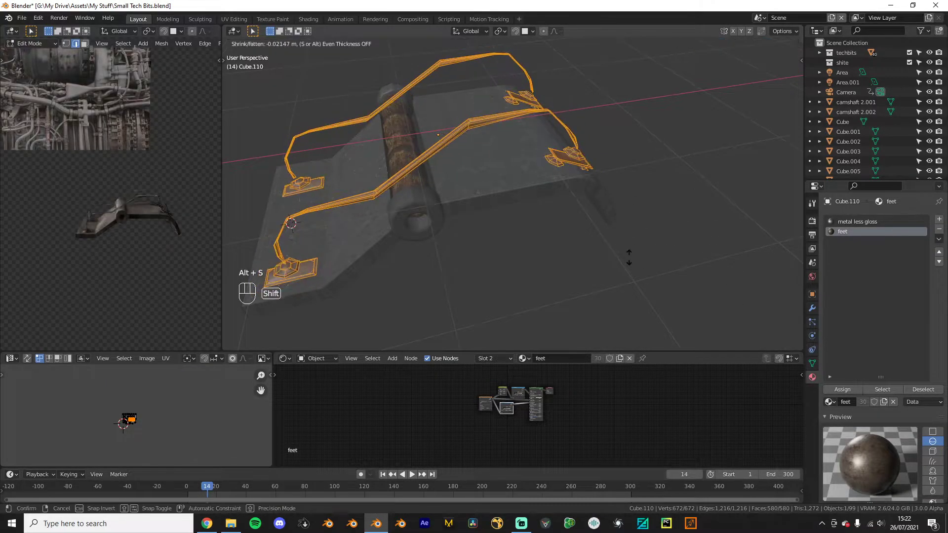
key("alt+s")
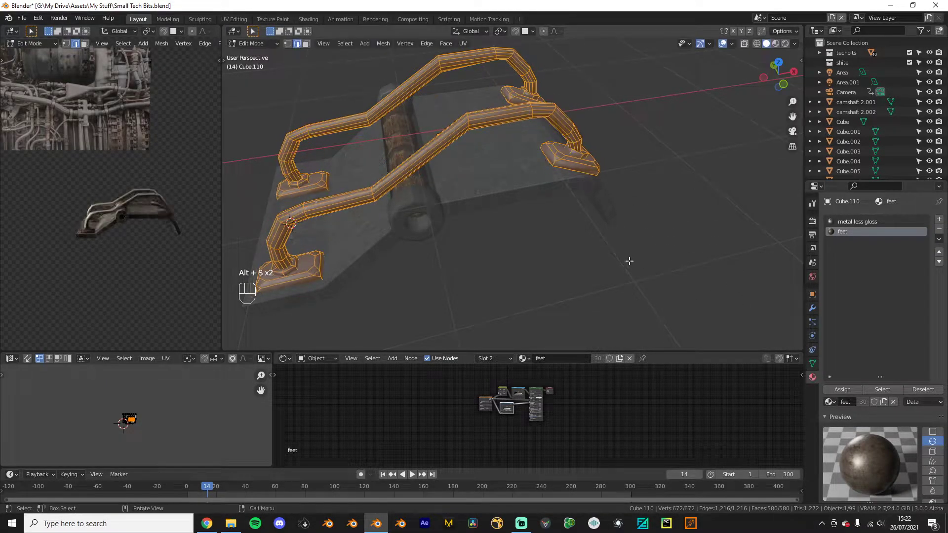
left_click(631, 259)
key("Tab")
Step: In front view, rotate the inner ends of the handles' upper feet by about 13° and move them onto the panel
middle_click_drag(612, 220, 559, 173)
key("less")
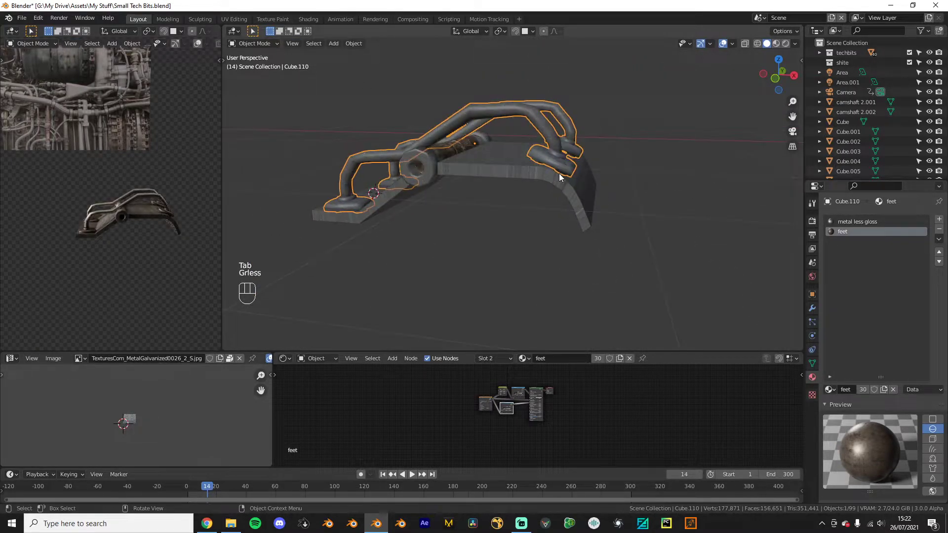
key("KP_1")
key("Tab")
key("KP_Divide")
key("r")
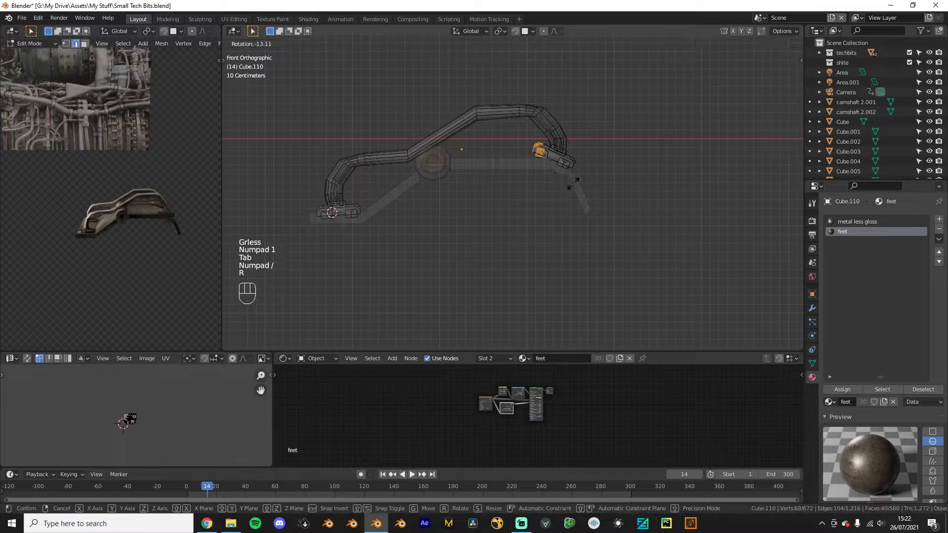
left_click(571, 187)
key("g")
left_click(563, 220, "shift")
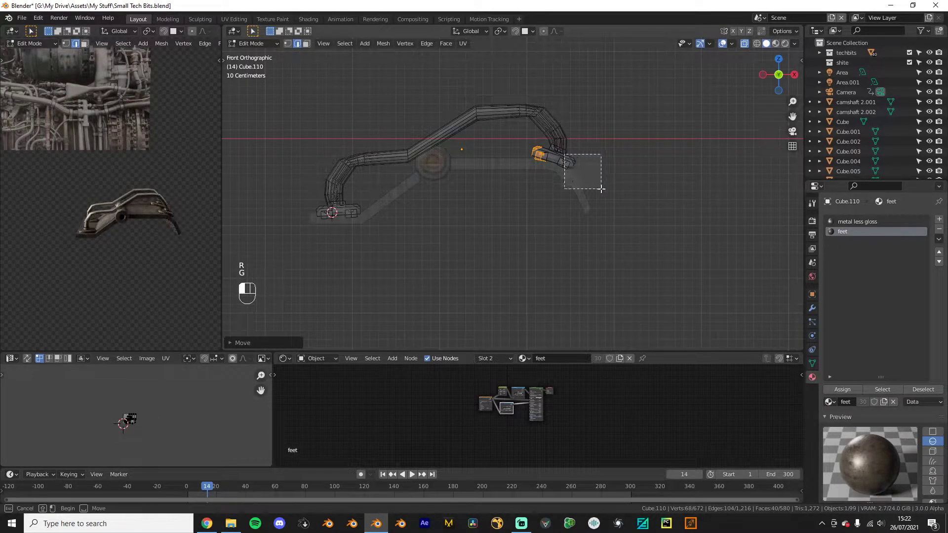
Step: Rotate and move the outer ends of the handles' upper feet so they follow the panel's curved end
left_click_drag(601, 188, 601, 191)
key("r")
left_click(595, 209)
key("g")
left_click(577, 236)
key("Tab")
key("KP_Divide")
middle_click_drag(624, 280, 625, 253)
middle_click_drag(163, 232, 207, 259)
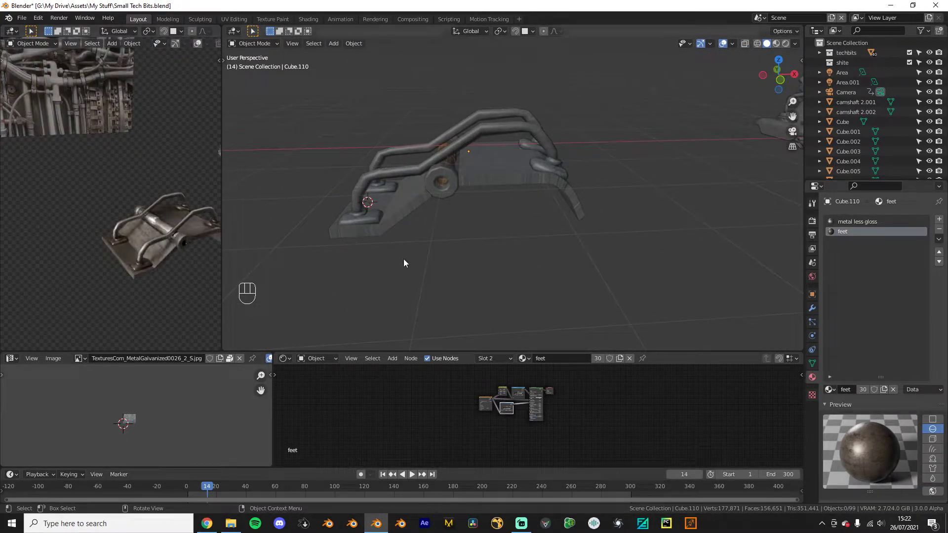
middle_click_drag(400, 265, 531, 280)
mouse_move(91, 240)
middle_mouse_down()
mouse_move(121, 257)
mouse_move(83, 232)
middle_mouse_up()
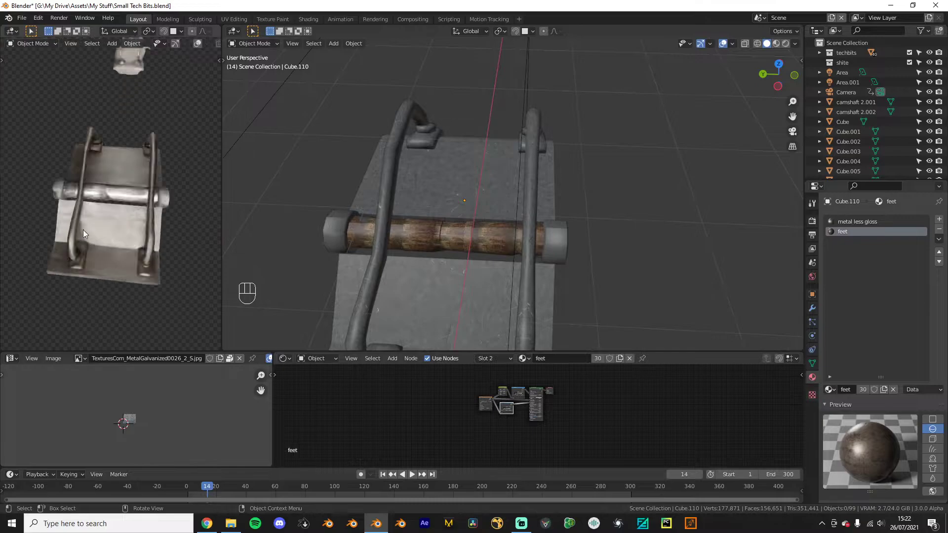
Step: Delete the rusted middle section of the hinge cylinder between its two end caps
left_click(472, 247)
key("Tab")
middle_click_drag(474, 247, 545, 217)
left_click(564, 217)
key("l")
key("x")
left_click(575, 222)
scroll(668, 260, "up", 2)
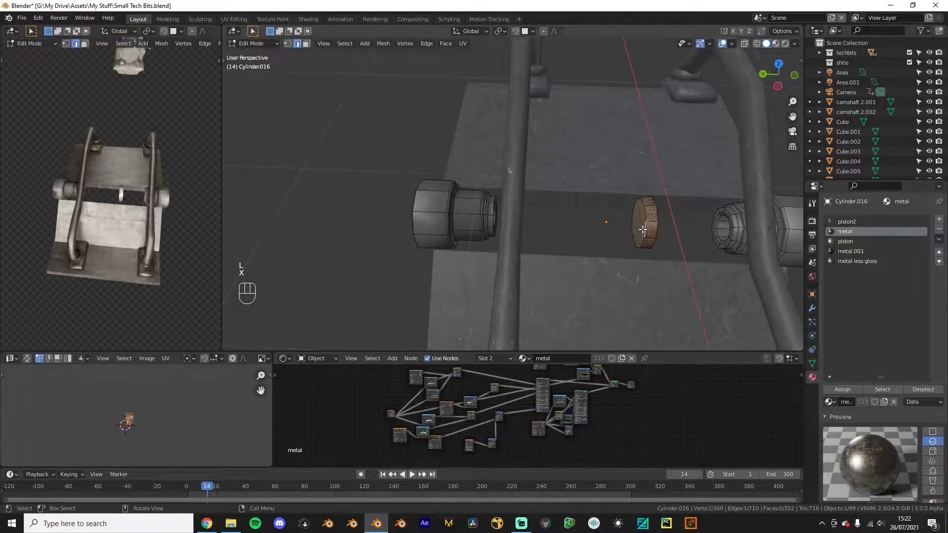
Step: Stretch the small disc along Y into a long rod spanning the space between the end caps
key("KP_Divide")
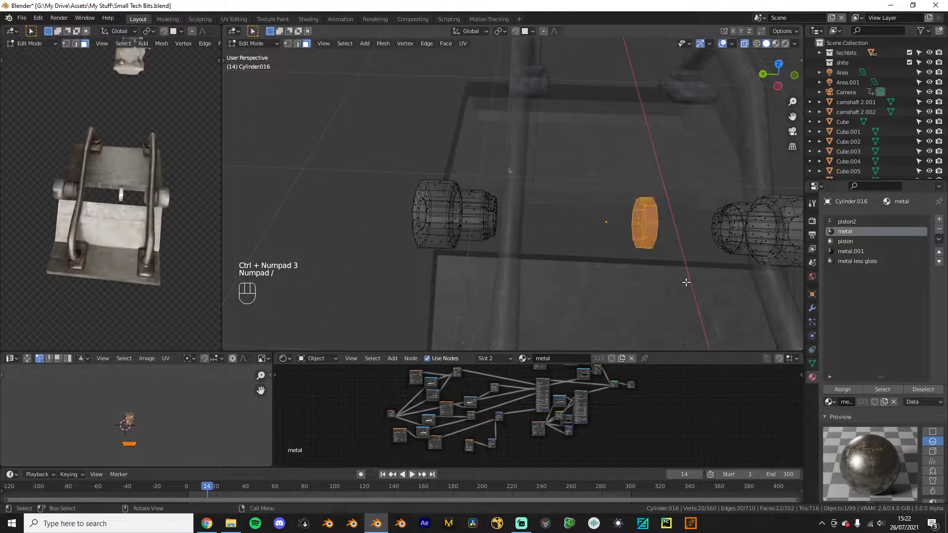
key("KP_Divide")
key("s")
key("y")
left_click(517, 161)
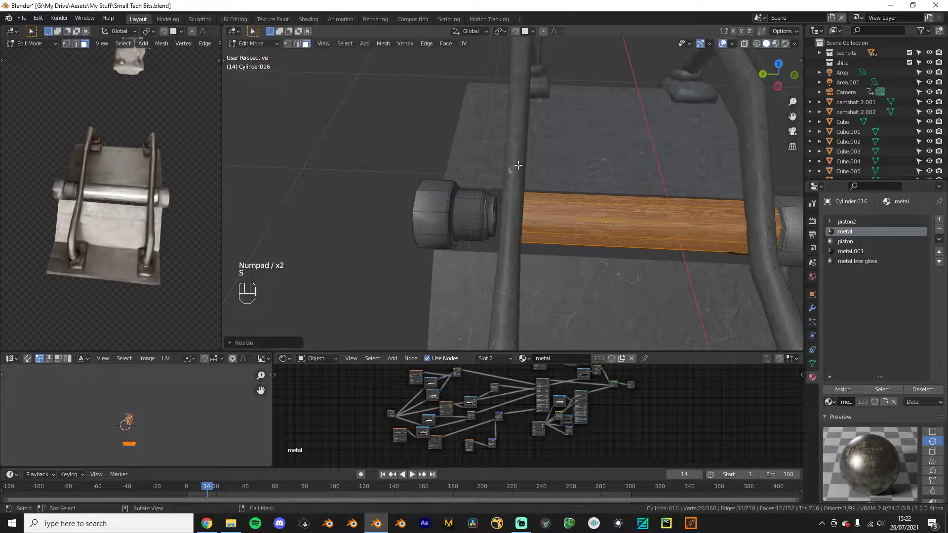
key("s")
key("y")
left_click(732, 230)
Step: Move the stretched rod along Y so it sits between the two end caps
key("g")
key("z")
key("y")
left_click(719, 226)
key("g")
key("y")
left_click(719, 224, "shift")
Step: Scale the whole rod to fit the end caps, shift it along Y and lengthen it along Y
scroll(718, 224, "down", 3)
middle_click_drag(719, 224, 570, 222)
scroll(593, 199, "down", 4)
key("Tab")
scroll(570, 222, "up", 3)
key("Tab")
key("s")
left_click(621, 279)
middle_click_drag(621, 279, 666, 280)
key("g")
key("y")
left_click(658, 276)
key("s")
key("x")
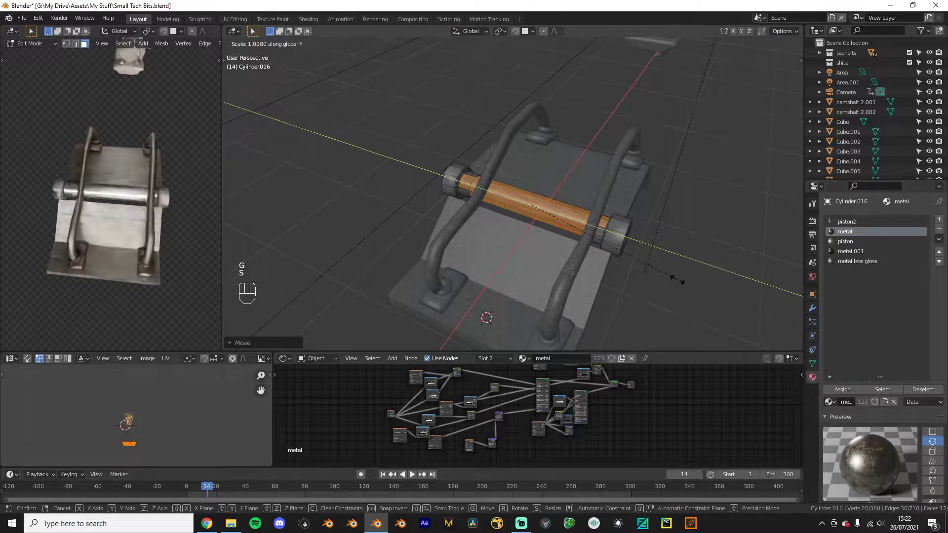
left_click(676, 280)
key("Tab")
Step: Examine the hinge cylinder, handles and panel in the viewport and the rendered view
scroll(607, 264, "down", 2)
middle_click_drag(607, 264, 568, 268)
middle_click_drag(89, 212, 42, 188)
scroll(457, 217, "up", 5)
middle_click_drag(457, 218, 475, 205)
scroll(101, 179, "up", 2)
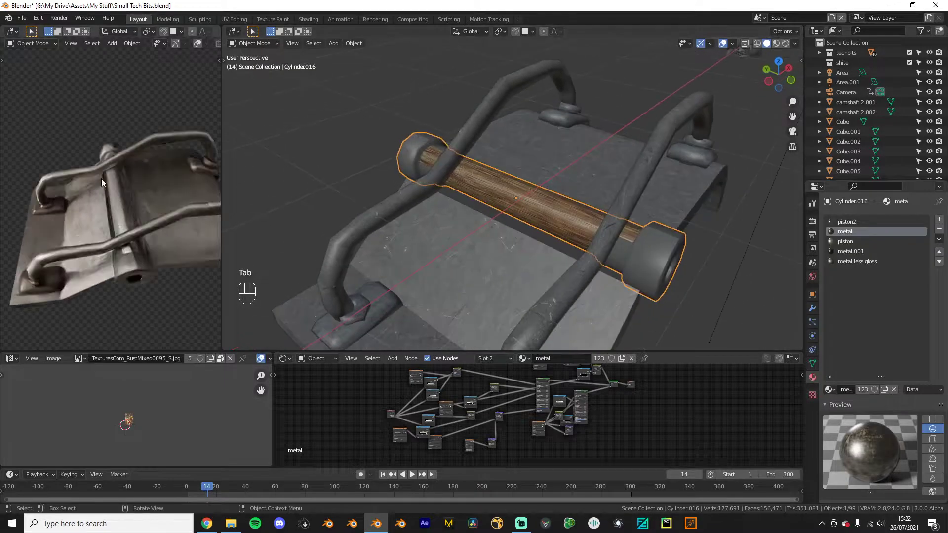
middle_click_drag(102, 178, 140, 214)
scroll(141, 195, "up", 3)
scroll(127, 190, "down", 6)
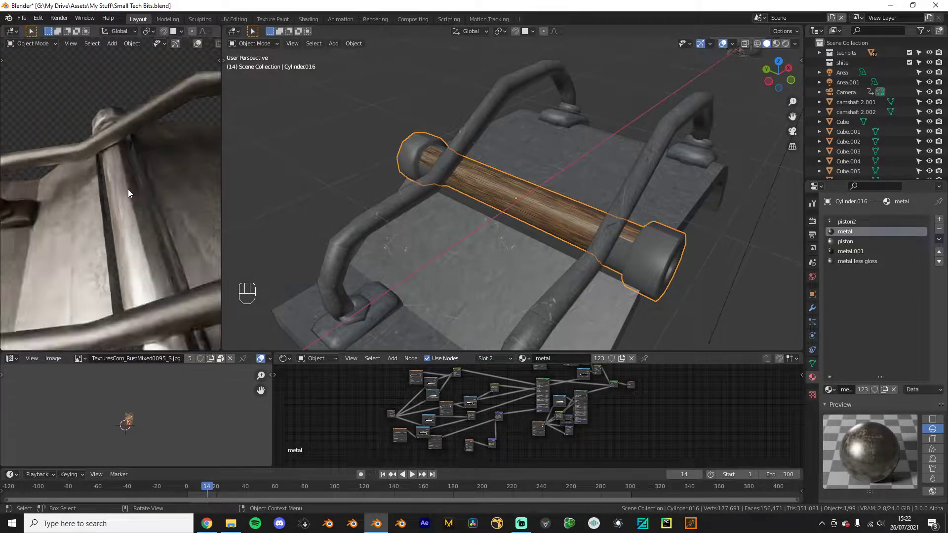
scroll(511, 286, "down", 5)
Step: Select the two outer corner edges at the panel's lower end and try to bevel them
left_click(511, 287)
scroll(508, 277, "up", 1)
key("Tab")
scroll(506, 264, "up", 1)
key("ctrl+2")
left_click(517, 319)
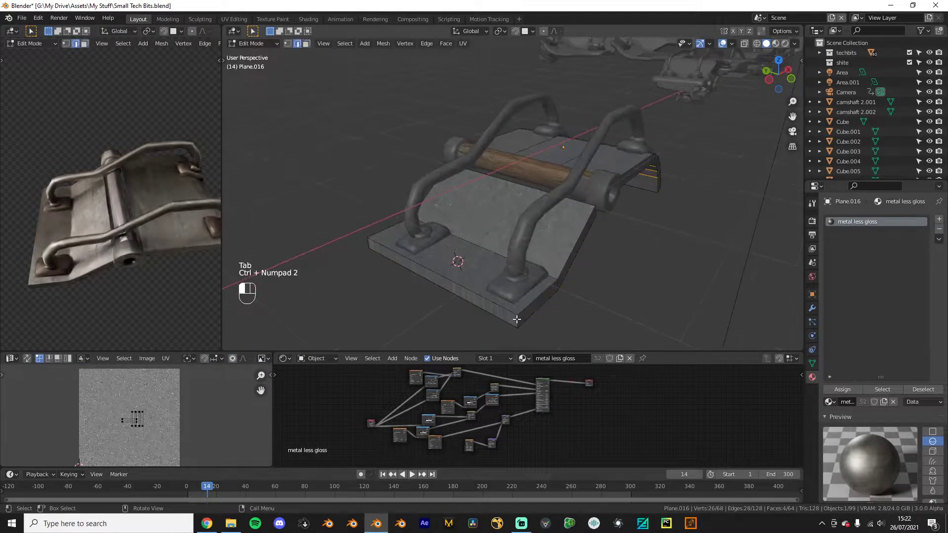
key("ctrl+b")
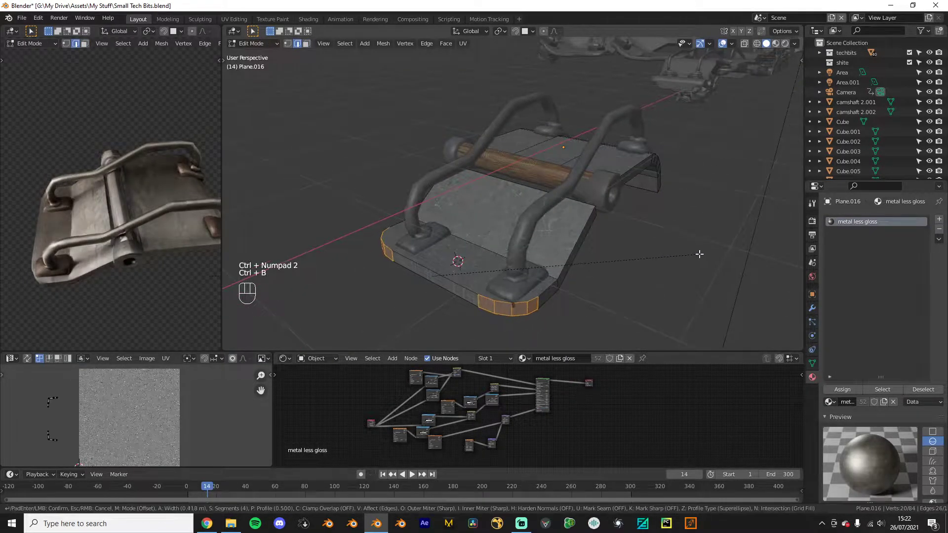
right_click(646, 253)
Step: Apply the panel's scale and bevel the two selected corner edges about 0.41 m wide with 4 segments
key("Tab")
key("ctrl+a")
left_click(640, 254)
key("Tab")
key("ctrl+b")
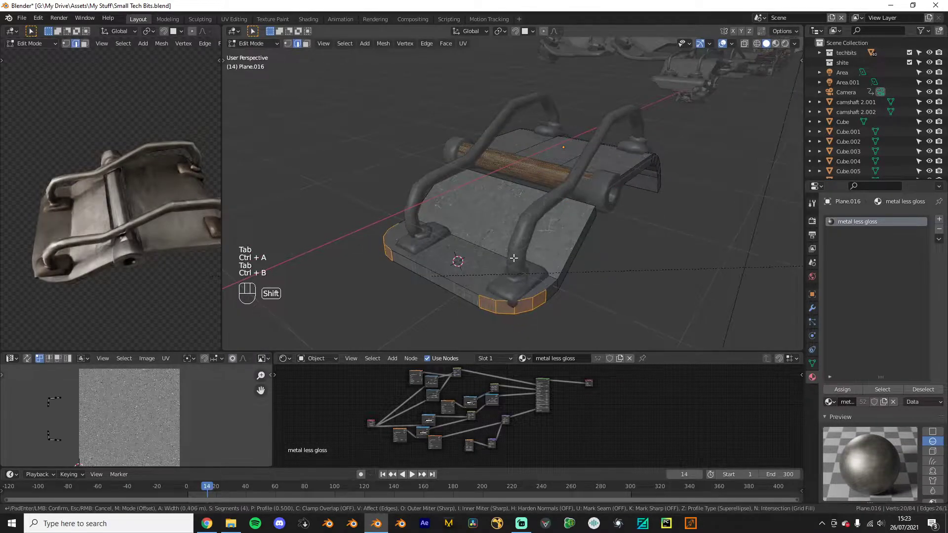
left_click(583, 266)
key("Tab")
Step: Move the handle pair about 0.12 m along Y in top view to centre it on the panel
left_click(516, 296)
middle_click_drag(516, 295, 511, 271)
key("Tab")
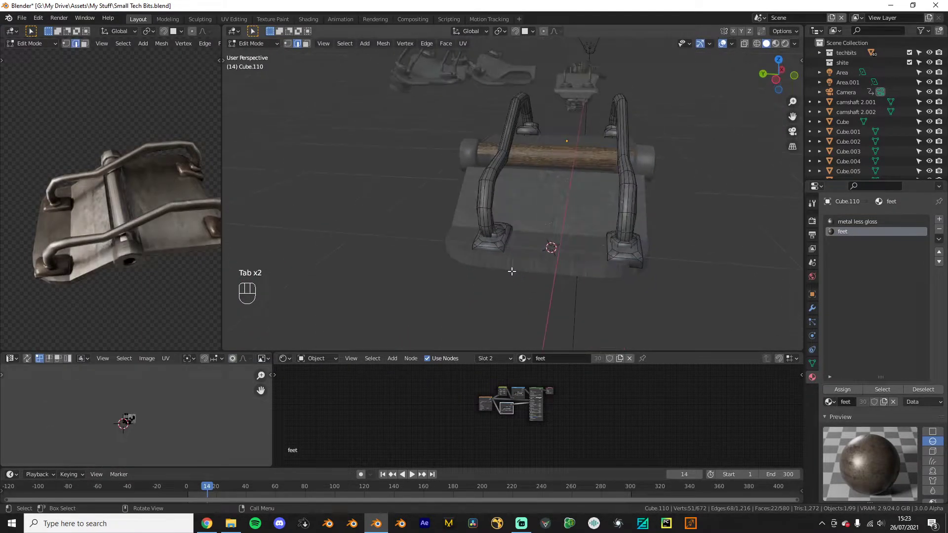
key("Tab")
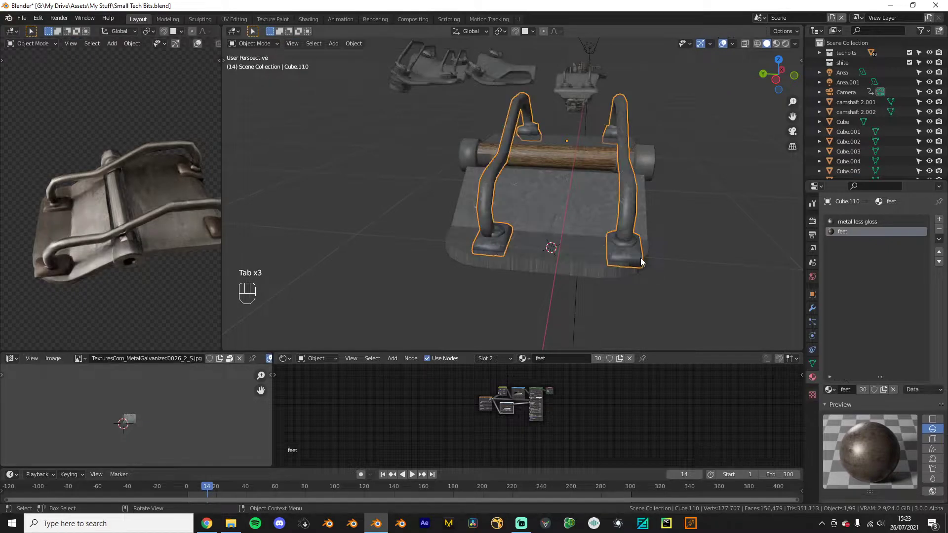
key("KP_7")
key("g")
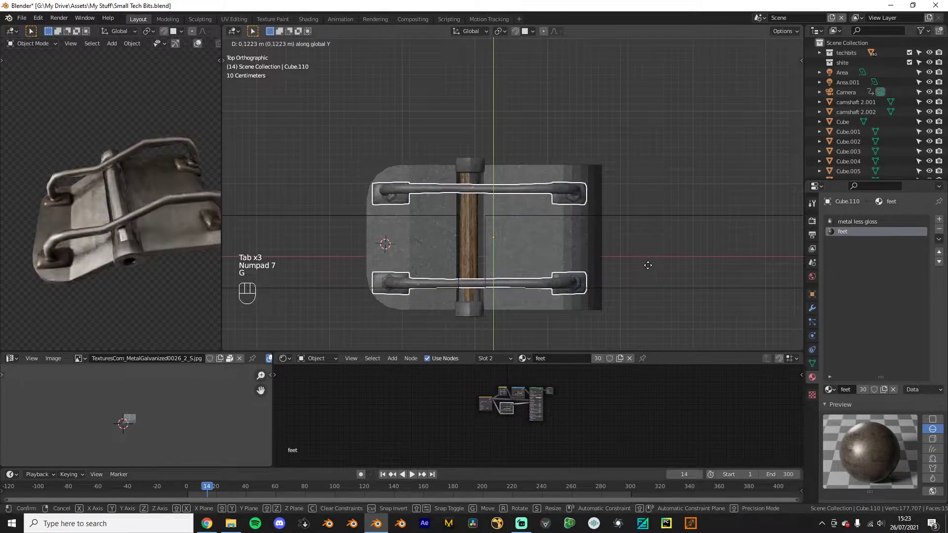
left_click(647, 266)
Step: Select the lower-end feet of both handles, move them slightly inwards and scale them down along X
key("Tab")
key("KP_Divide")
left_click_drag(347, 157, 422, 314)
key("g")
left_click(426, 309)
key("s")
key("x")
left_click(444, 297)
key("Tab")
key("KP_Divide")
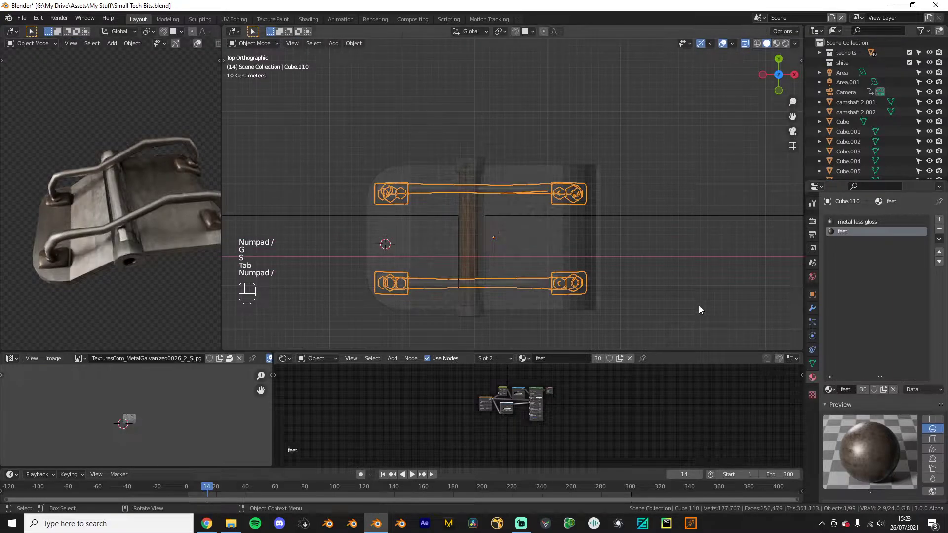
key("KP_Divide")
left_click(687, 309)
Step: Bevel the fold edge on the upper side of the panel's lower section
middle_click_drag(688, 308, 466, 247)
left_click(464, 245)
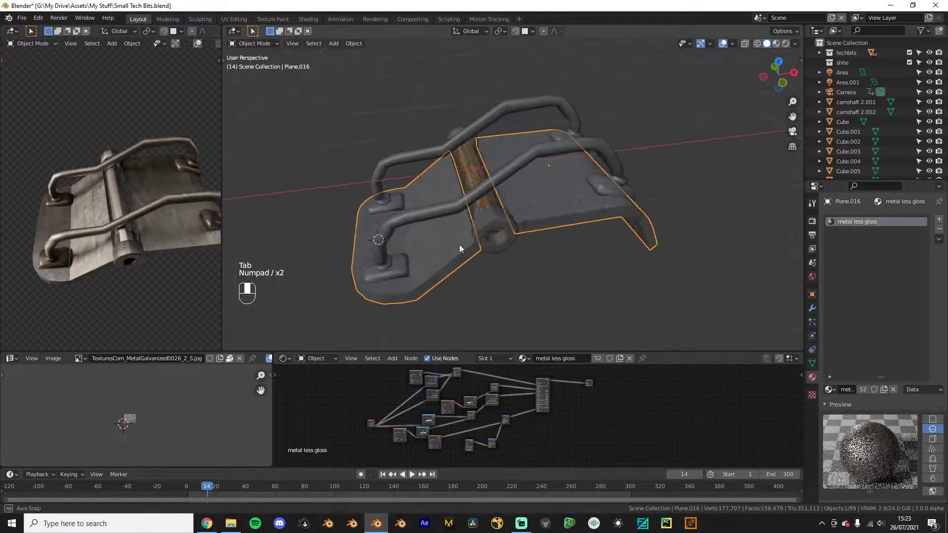
key("Tab")
key("ctrl+b")
left_click(543, 221)
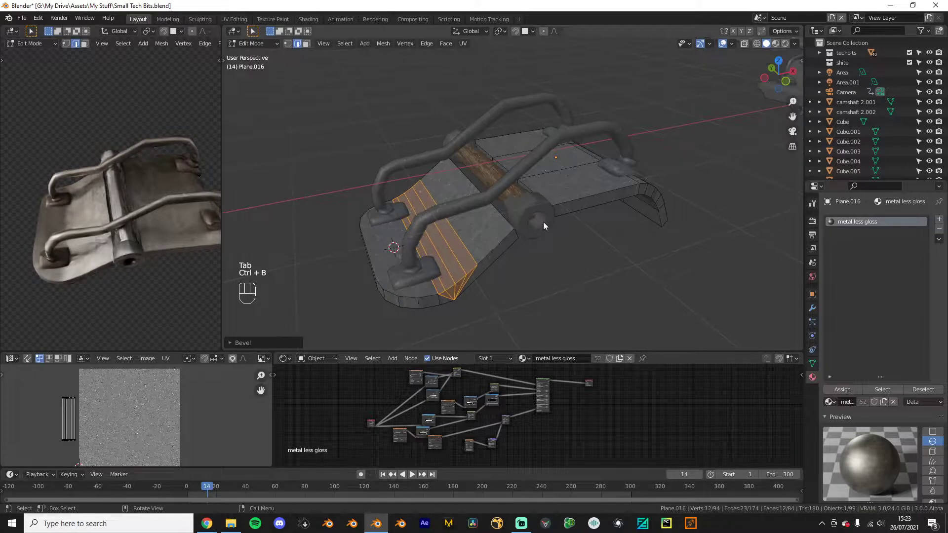
key("Tab")
middle_click_drag(546, 253, 539, 240)
Step: Bevel the matching fold edge on the underside of the panel's lower section
middle_click_drag(526, 216, 681, 228)
key("Tab")
key("ctrl+KP_2")
left_click(487, 232)
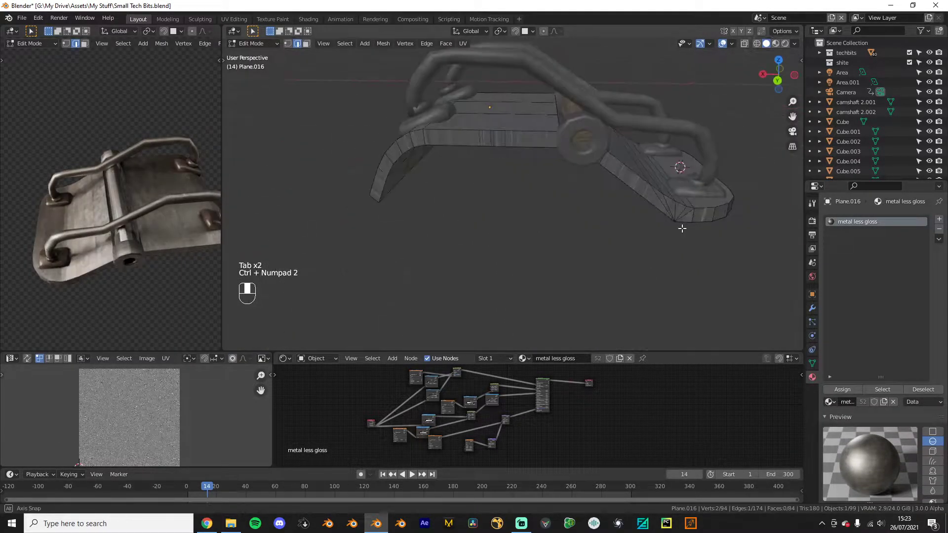
key("KP_Divide")
key("ctrl+b")
left_click(710, 184)
key("Tab")
key("KP_Divide")
middle_click_drag(711, 209, 524, 241)
scroll(603, 229, "up", 5)
scroll(597, 245, "down", 5)
scroll(514, 238, "down", 2)
middle_click_drag(358, 213, 460, 229, "shift")
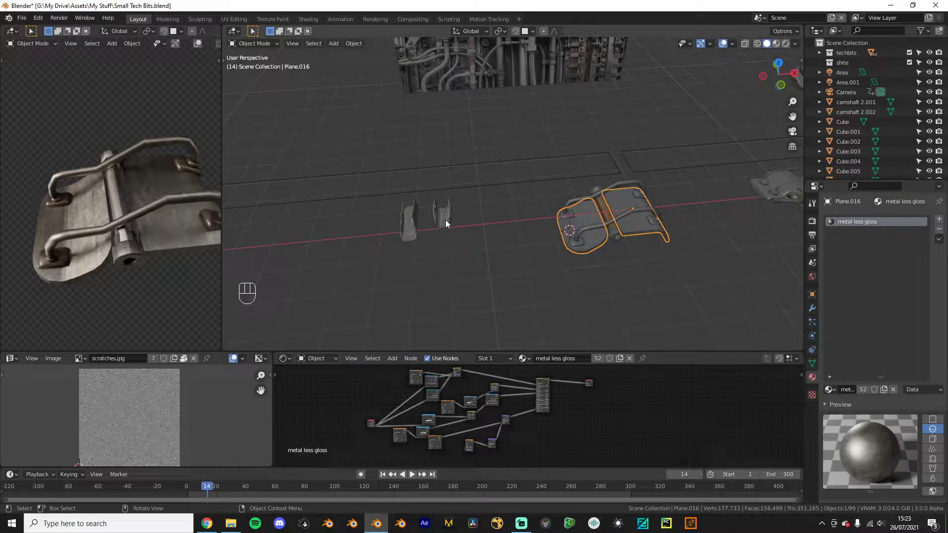
scroll(592, 241, "up", 2)
middle_click_drag(628, 245, 715, 245, "shift")
left_click(592, 214)
key("s")
key("x")
key("y")
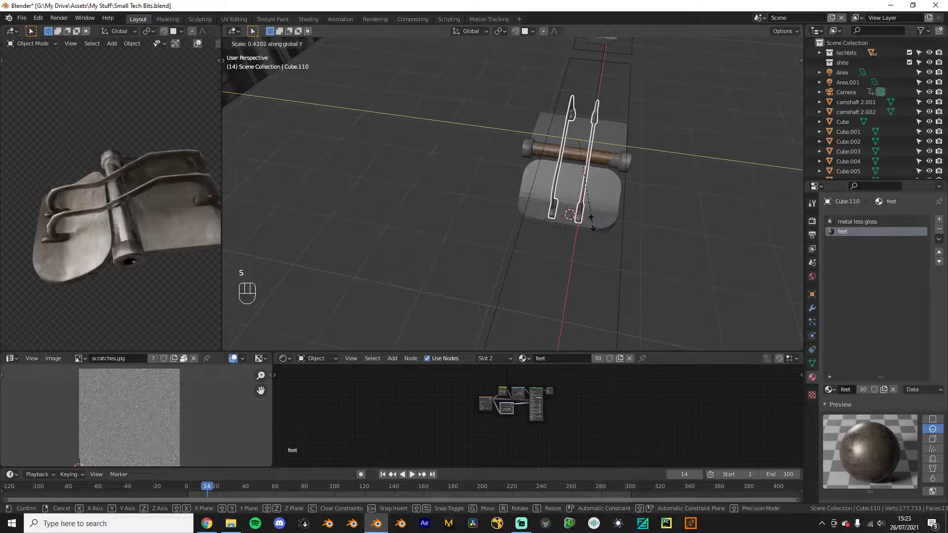
left_click(591, 221)
Step: In front view, select the lower ends of both handles and turn on proportional editing
middle_click_drag(591, 221, 559, 171)
key("KP_1")
key("Tab")
key("Tab")
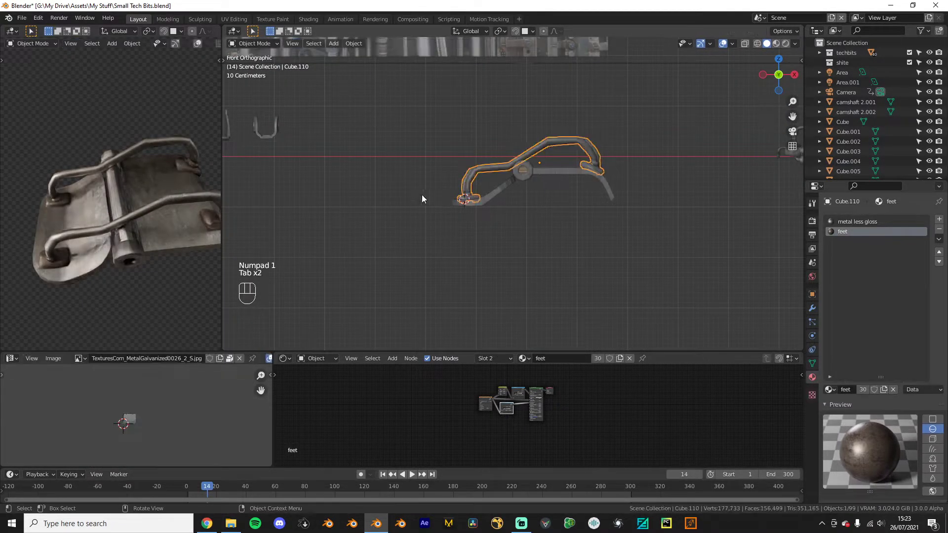
key("Tab")
key("KP_Divide")
key("g")
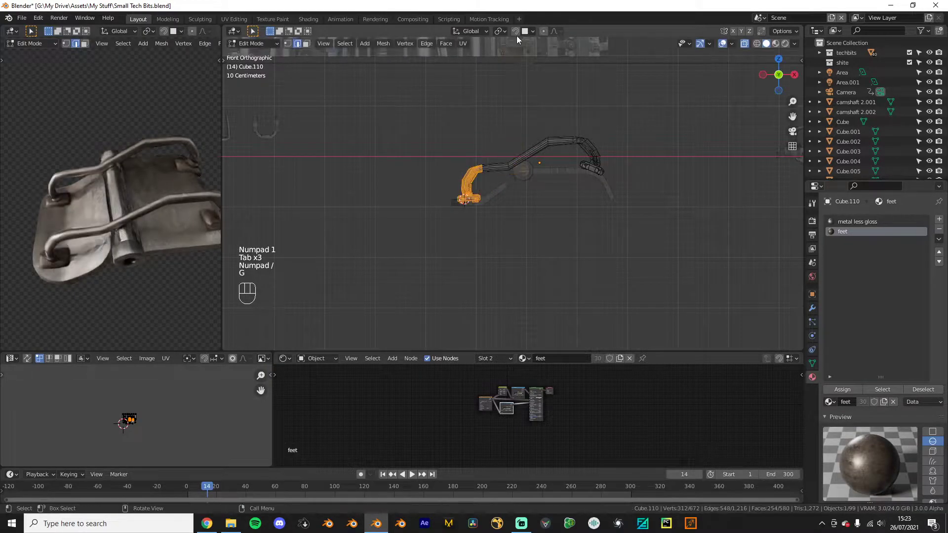
right_click(543, 45)
left_click(543, 30)
Step: Move the selected handle ends past the hinge with smooth falloff so their feet sit on the panel's upper section
key("g")
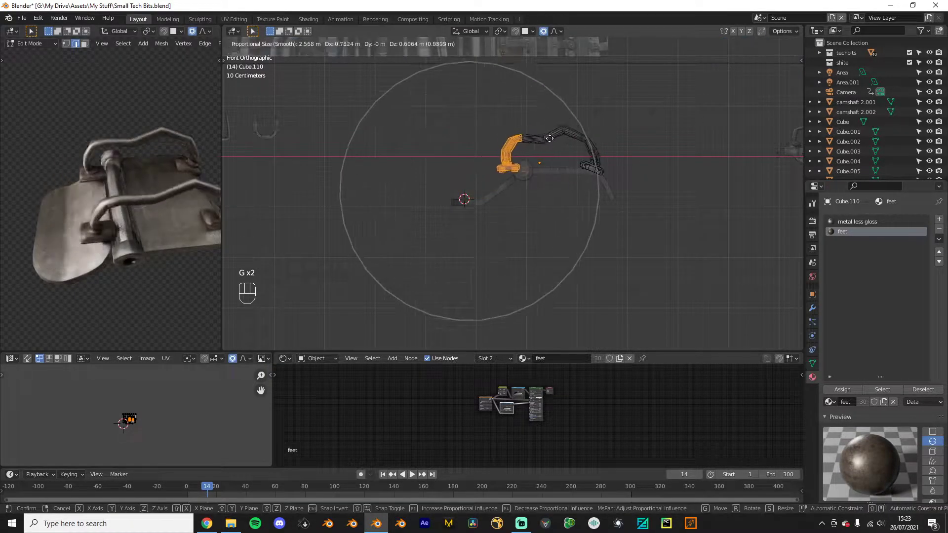
left_click(574, 135)
key("g")
left_click(607, 229)
key("KP_Divide")
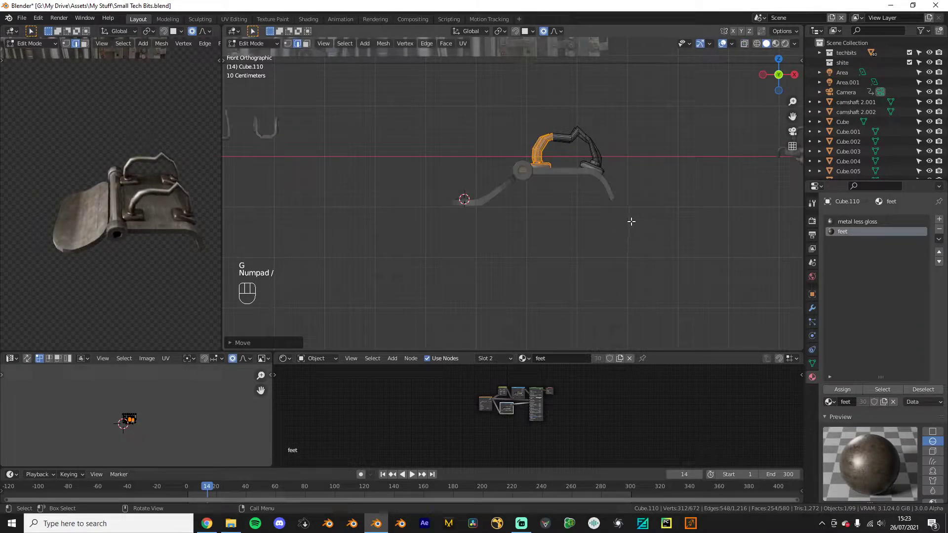
Step: Duplicate the handle pair, then rotate, scale and place the copy over the panel's lower section
key("Tab")
key("shift+d")
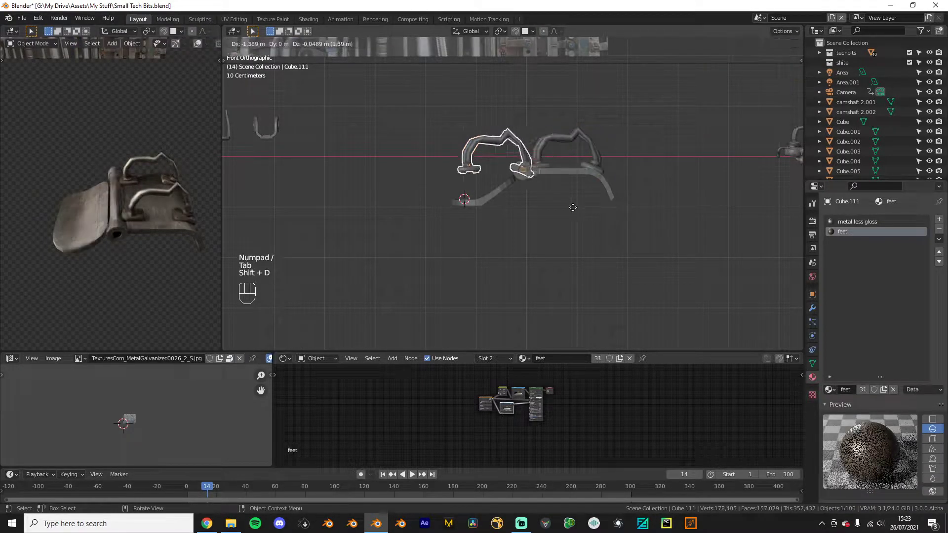
left_click(555, 206)
key("r")
left_click(567, 202)
key("g")
left_click(590, 215)
key("s")
left_click(554, 210)
Step: Raise the dipped loops of the duplicated handles toward the free end, using a smooth proportional size of about 0.22 m
key("Tab")
key("KP_Divide")
left_click_drag(492, 177, 493, 177)
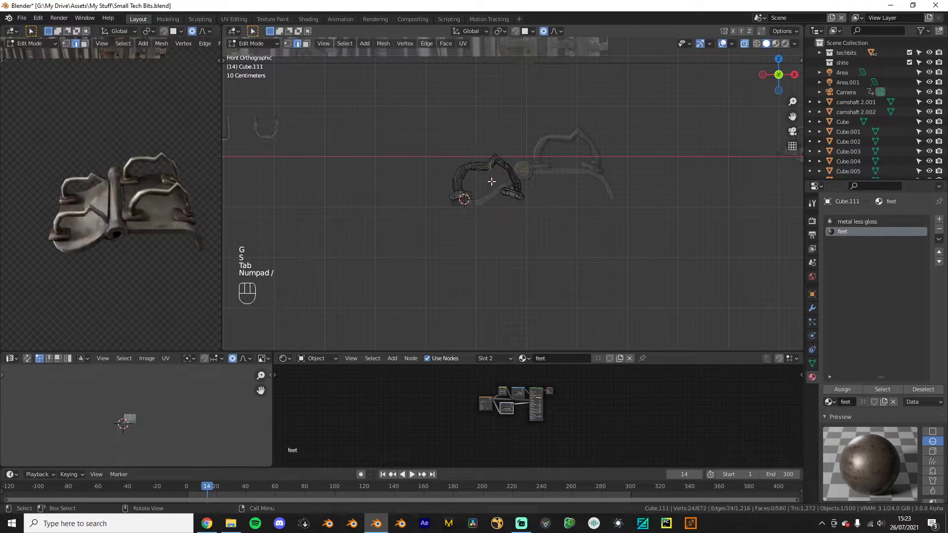
key("g")
scroll(489, 178, "up", 15)
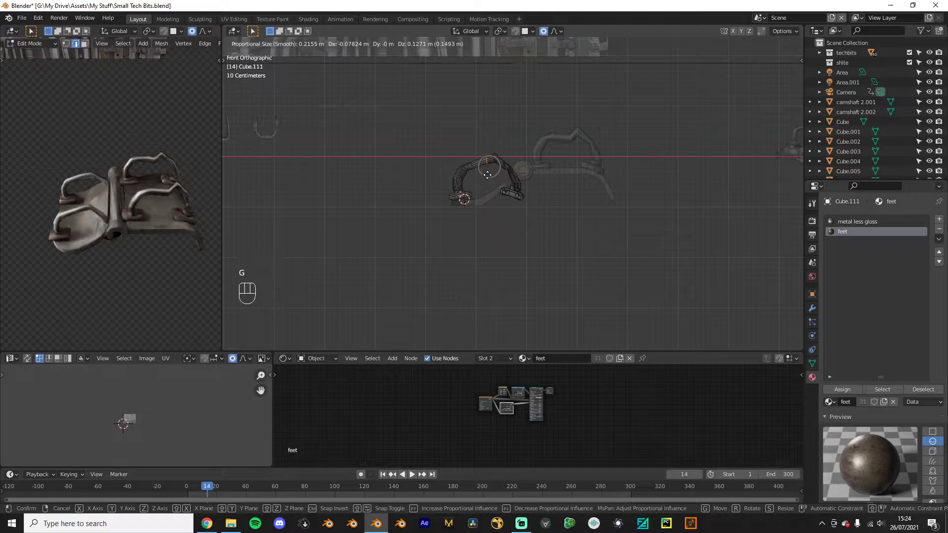
left_click(488, 175)
Step: Select the hinge-side feet of the duplicated handles
scroll(514, 195, "up", 3)
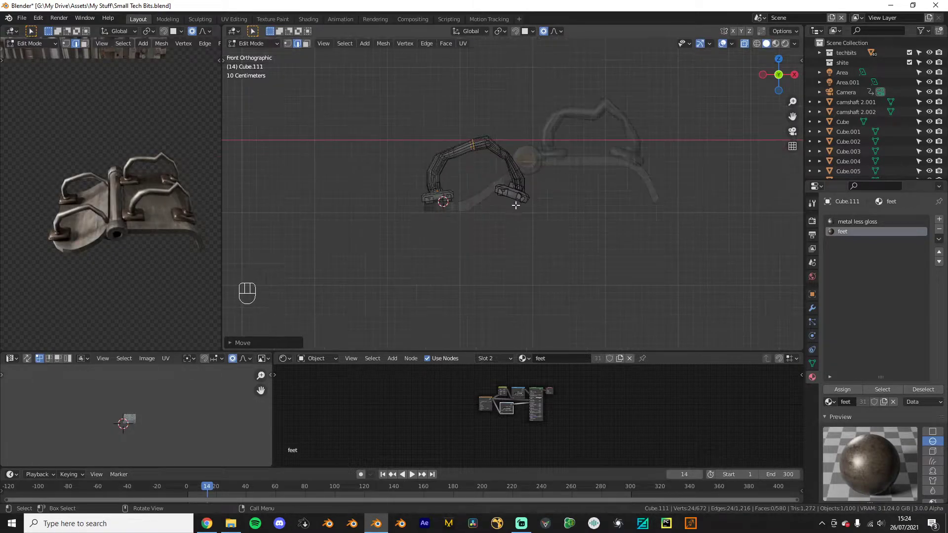
key("KP_Divide")
key("KP_Divide")
left_click_drag(484, 173, 583, 245)
Step: Try to rotate the selected feet with a proportional size of about 0.22
key("r")
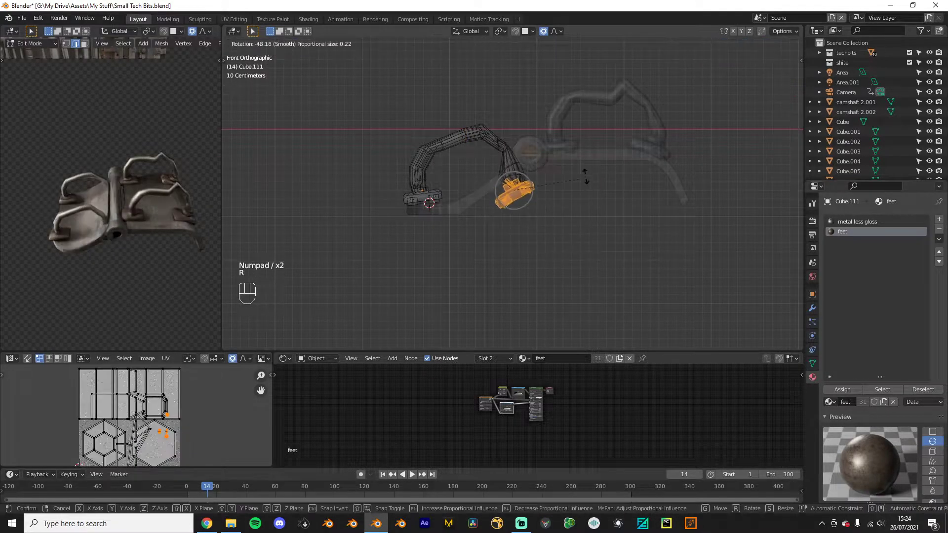
key("KP_Divide")
key("KP_Divide")
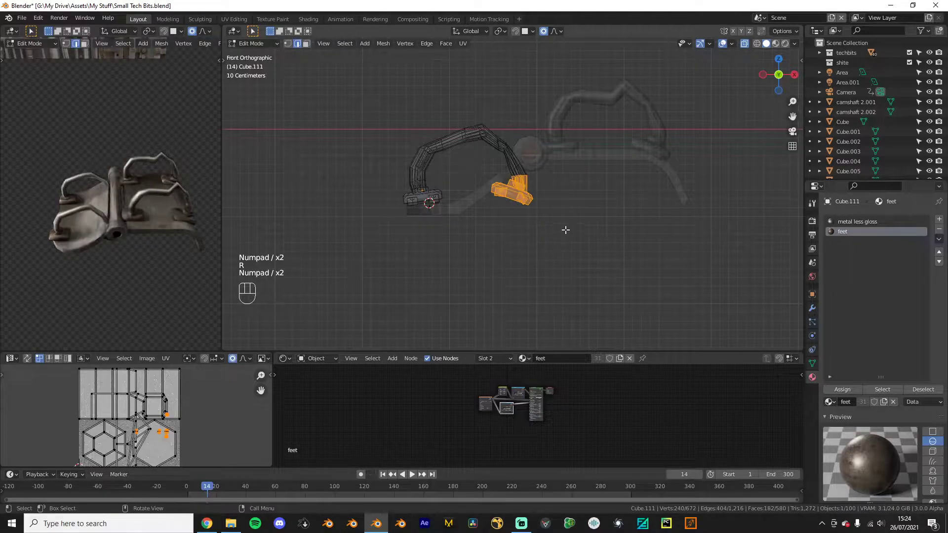
key("r")
left_click(561, 179)
key("ctrl+z")
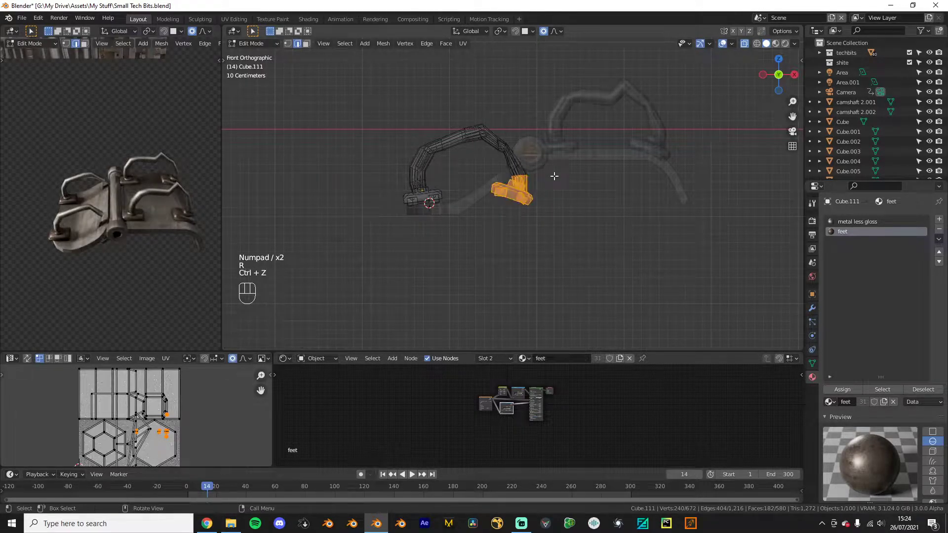
Step: Rotate and move the selected feet onto the slope beside the hinge with a smooth proportional size of about 1.75 m
key("r")
scroll(568, 163, "down", 6)
scroll(576, 158, "down", 4)
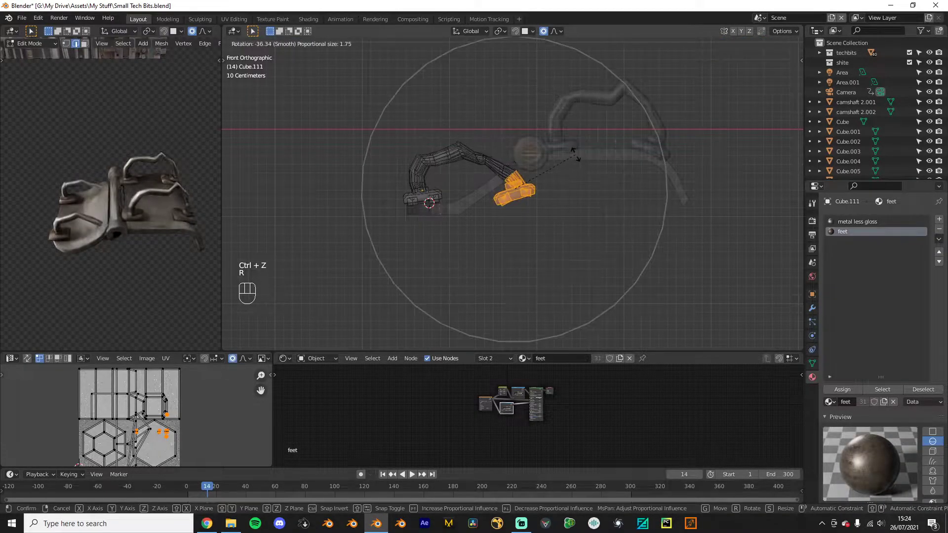
left_click(576, 156)
key("g")
left_click(564, 131)
key("r")
left_click(551, 107)
key("g")
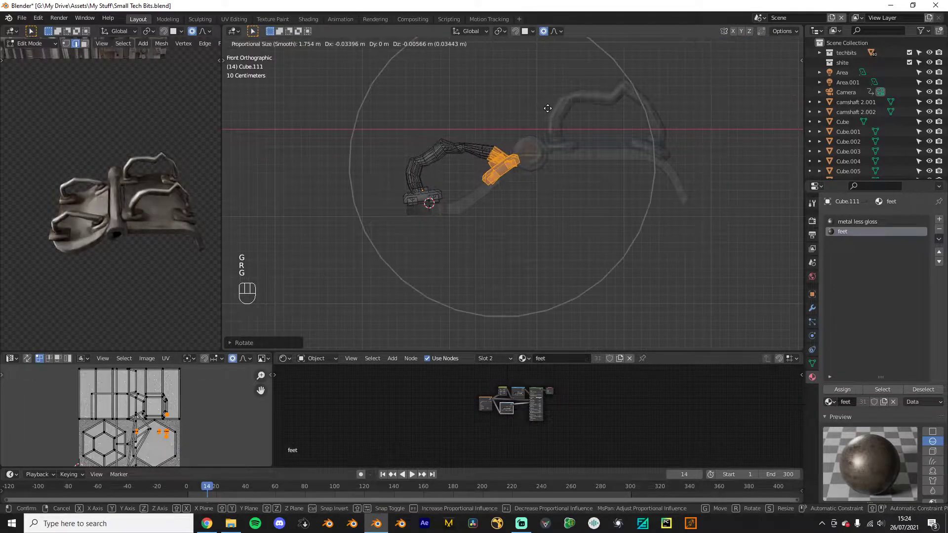
left_click(542, 112)
key("Tab")
key("KP_Divide")
middle_click_drag(546, 152, 573, 196)
Step: Unwrap the UVs of the whole bent panel mesh and save the file
left_click(703, 263)
scroll(703, 263, "down", 4)
left_click(623, 182)
scroll(578, 177, "up", 2)
key("Tab")
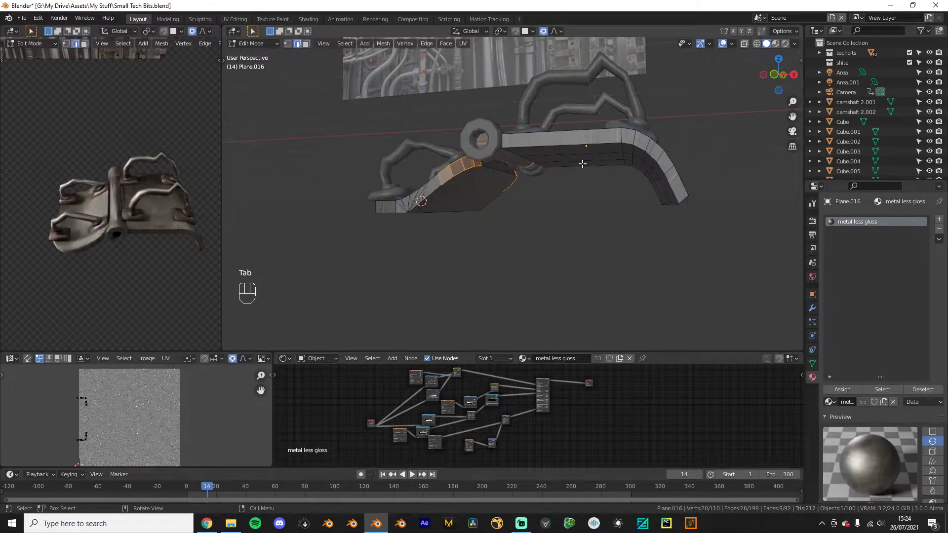
key("a")
key("q")
left_click(553, 192)
key("u")
left_click(542, 165)
key("Tab")
middle_click_drag(542, 165, 630, 220)
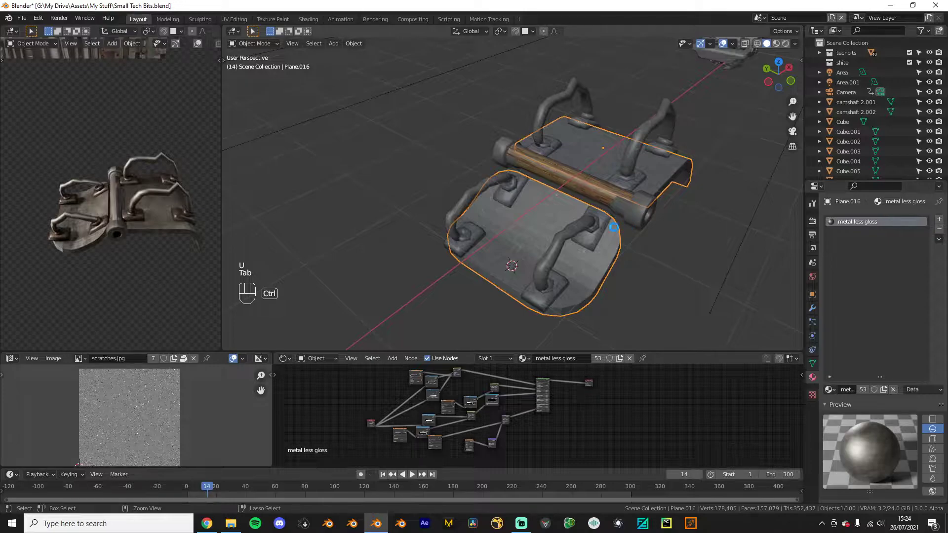
Step: Try to bevel the upper rim edge loop of the panel's lower section with four segments
key("Tab")
scroll(604, 233, "up", 1)
middle_click_drag(603, 233, 620, 269)
key("ctrl+KP_3")
left_click(598, 231)
key("a")
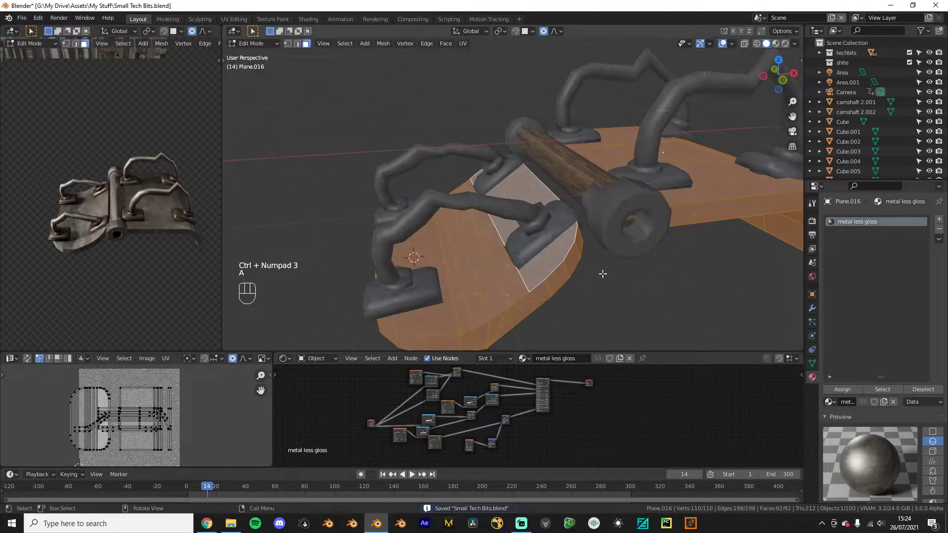
key("ctrl+KP_2")
left_click(520, 300, "alt")
left_click(555, 273, "alt+shift")
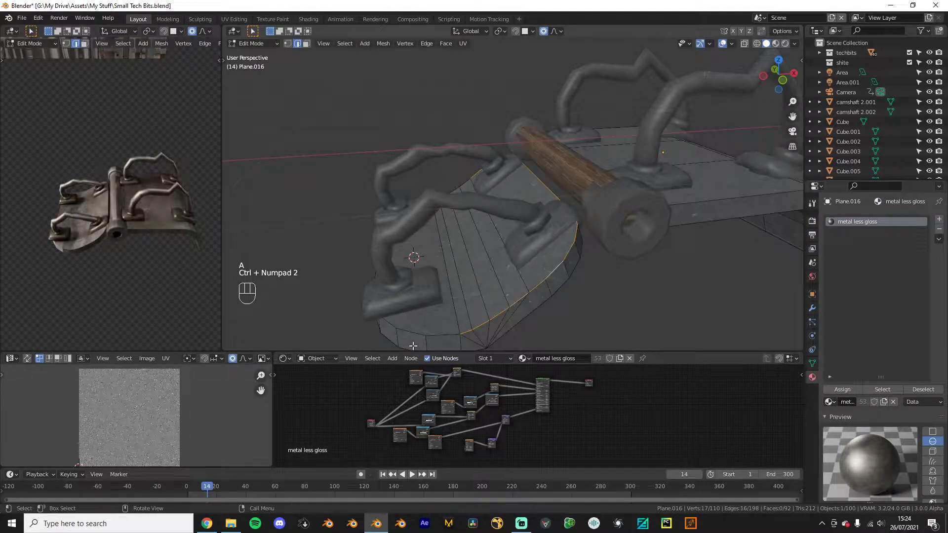
key("ctrl+z")
left_click(426, 331, "alt+shift")
middle_click_drag(428, 331, 636, 304)
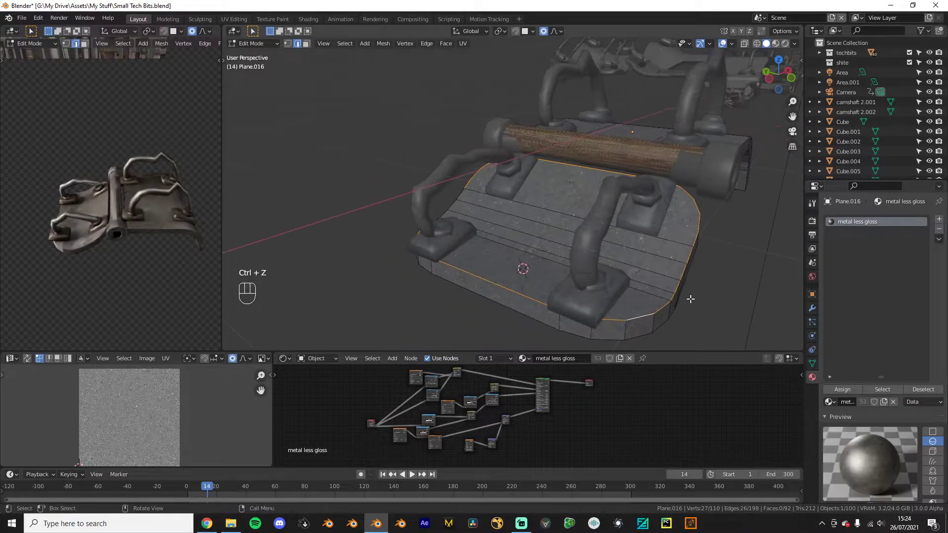
middle_click_drag(633, 231, 635, 224)
key("ctrl+b")
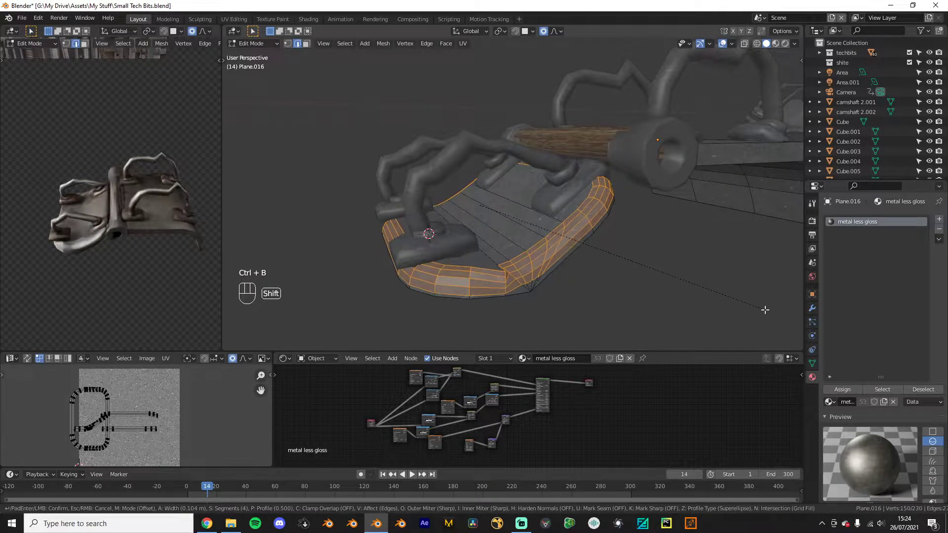
left_click(631, 296)
Step: Show the panel's mesh data properties and shade the panel smooth
key("Tab")
left_click(812, 363)
scroll(880, 357, "down", 4)
right_click(601, 233)
left_click(602, 233)
Step: Examine the edges and shading where the side faces converge at the lower section's fold
scroll(660, 303, "up", 2)
middle_click_drag(659, 308, 655, 291)
scroll(535, 264, "up", 2)
key("Tab")
left_click(548, 265)
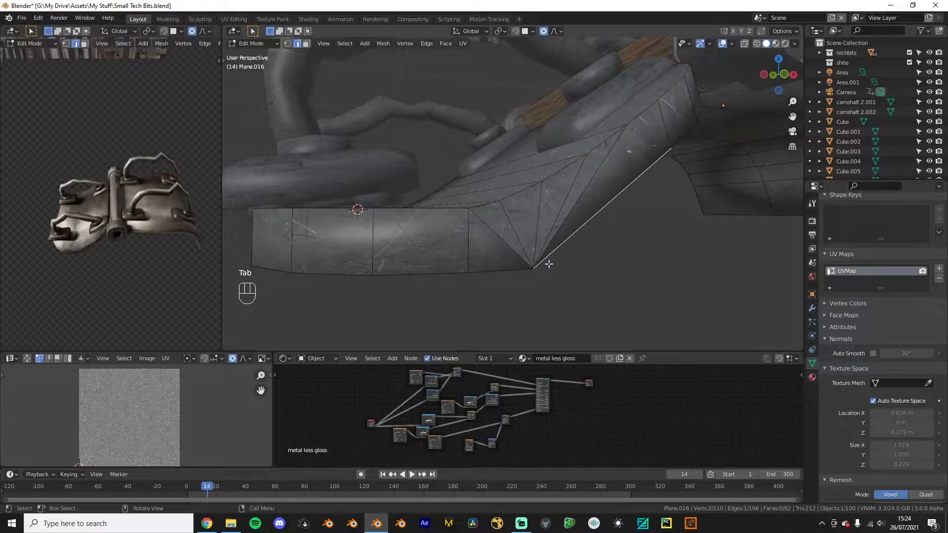
left_click(538, 236)
middle_click_drag(547, 239, 540, 239)
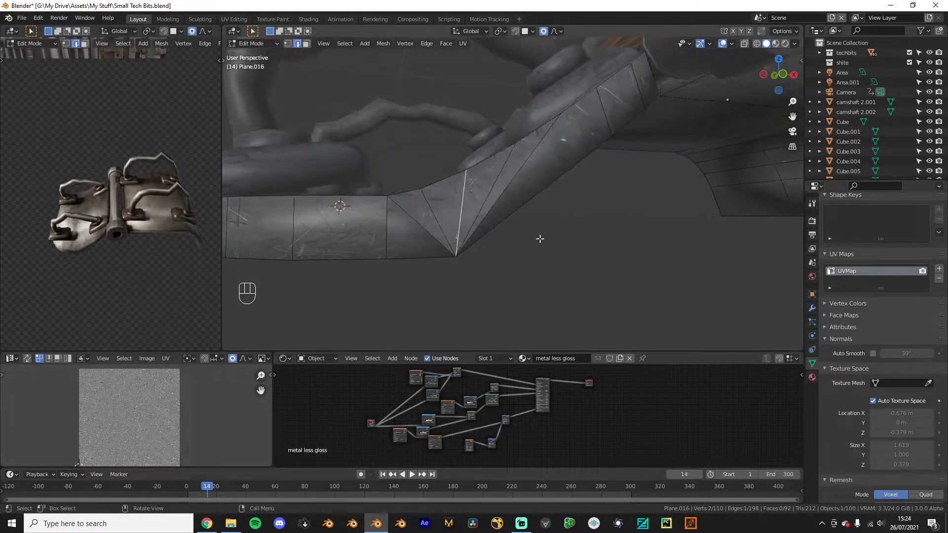
key("Tab")
key("Tab")
Step: Knife-cut new edges across the panel's side strip on both sides of the lower section's fold
key("ctrl+r")
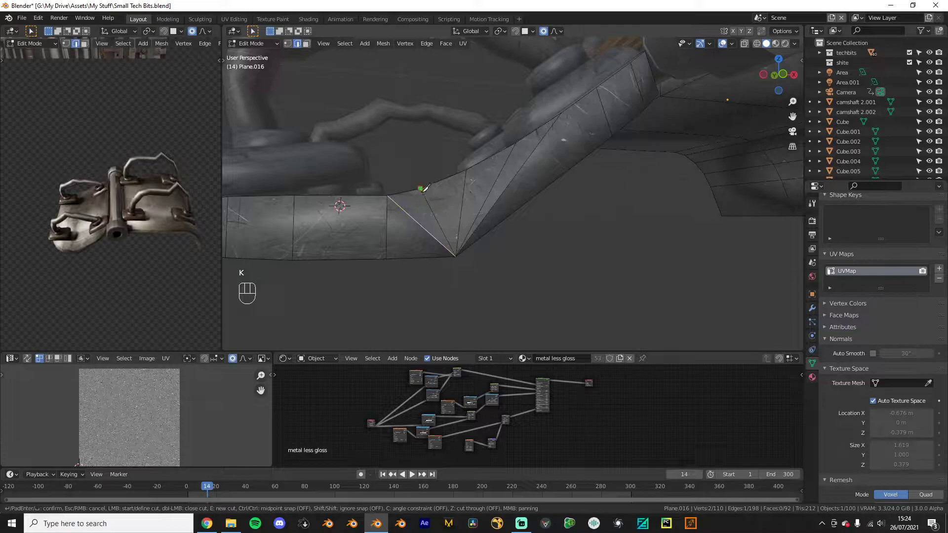
left_click(428, 257)
key("Return")
key("Tab")
key("Tab")
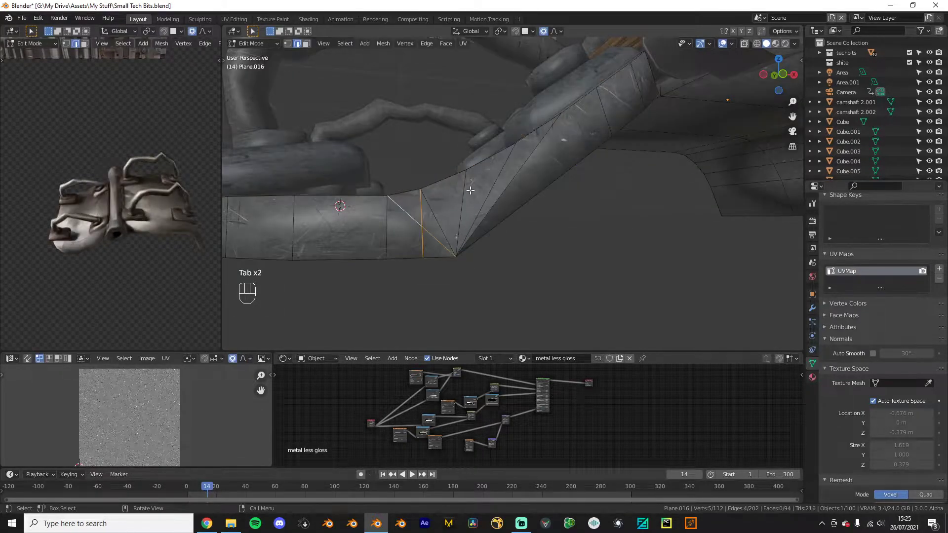
left_click(495, 226)
key("Return")
key("Tab")
Step: Inset the two underside faces of the panel's lower section slightly
scroll(542, 249, "down", 4)
middle_click_drag(543, 250, 364, 191)
scroll(543, 275, "up", 2)
scroll(519, 247, "up", 3)
key("Tab")
left_click(407, 203)
key("ctrl+KP_3")
left_click(418, 207)
left_click(424, 241, "shift")
key("i")
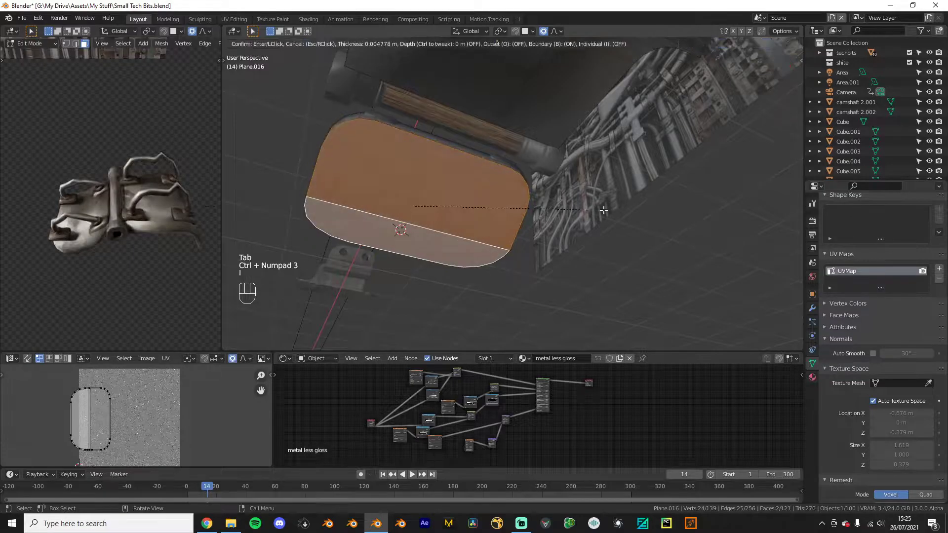
left_click(596, 211)
Step: Add a loop cut along the upper section and slide it close to one long side edge
key("Tab")
middle_click_drag(413, 252, 475, 81)
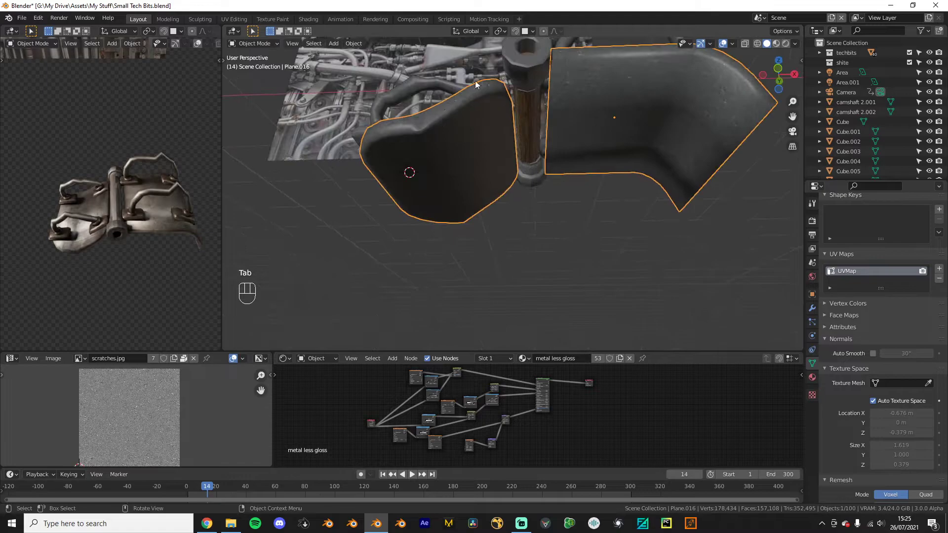
middle_click_drag(403, 142, 414, 192)
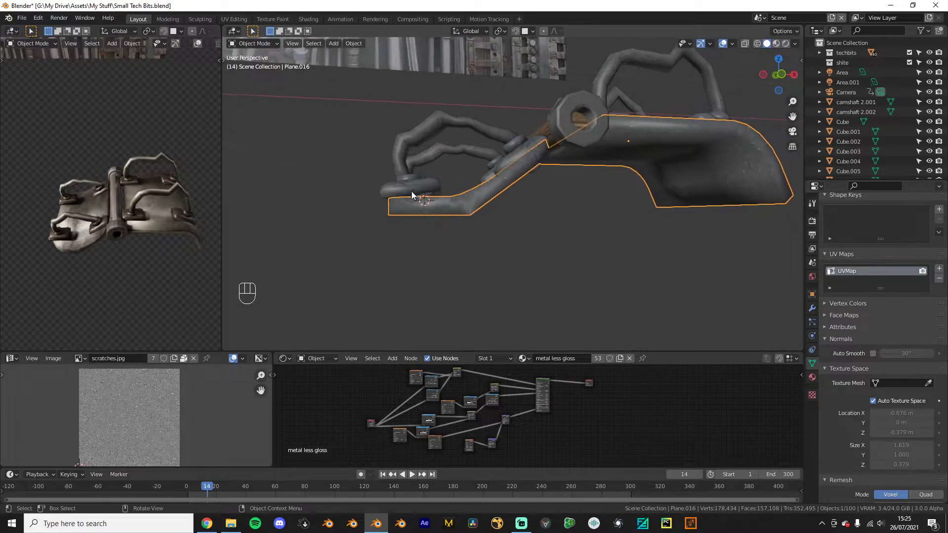
middle_click_drag(649, 183, 513, 165, "shift")
key("Tab")
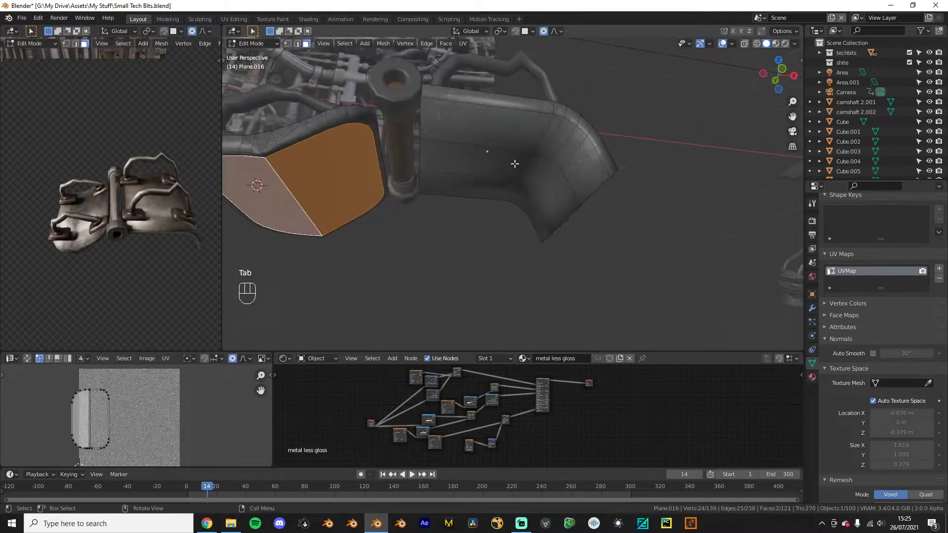
left_click(512, 163)
key("ctrl+r")
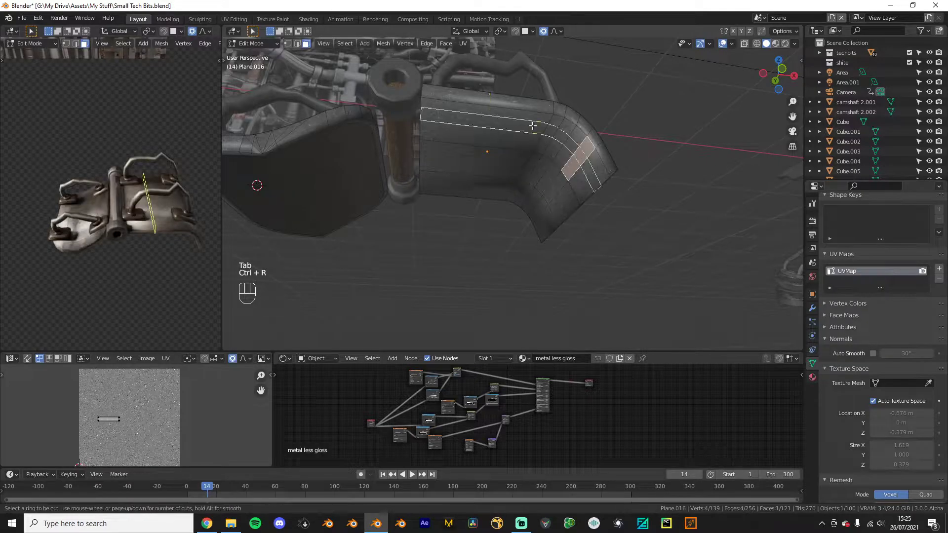
left_click(541, 121)
left_click(560, 106)
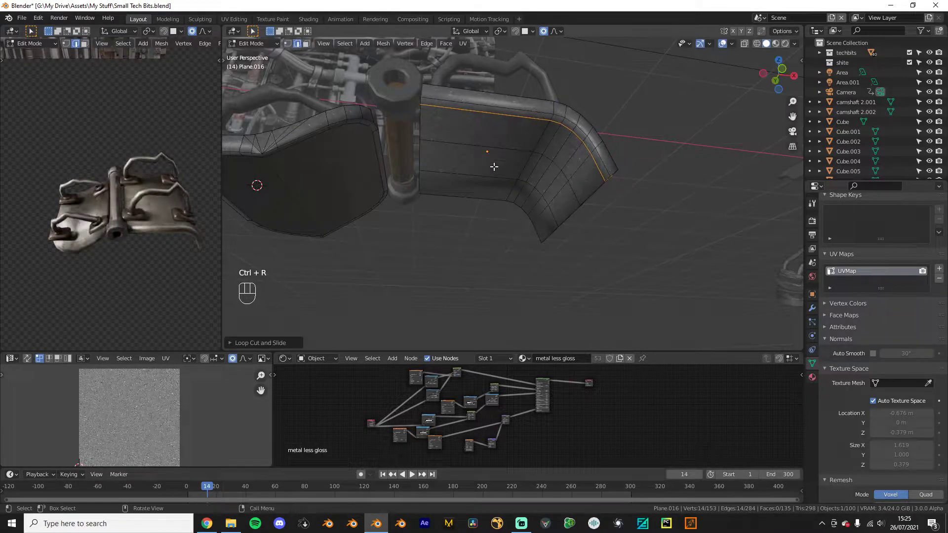
Step: Add loop cuts close to the upper section's opposite side, hinge-side and free-end edges
left_click(418, 184)
left_click(387, 210)
key("ctrl+r")
left_click(481, 130)
left_click(330, 137)
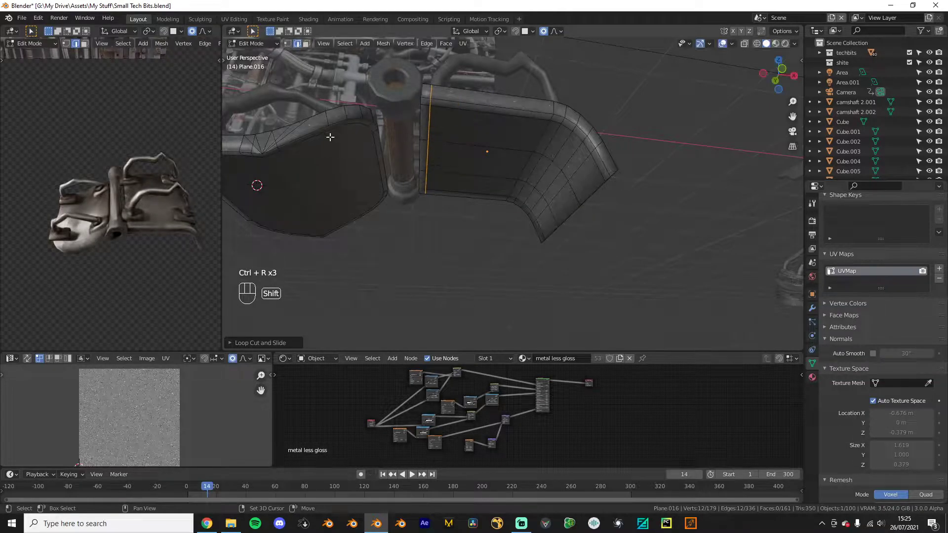
left_click(551, 211)
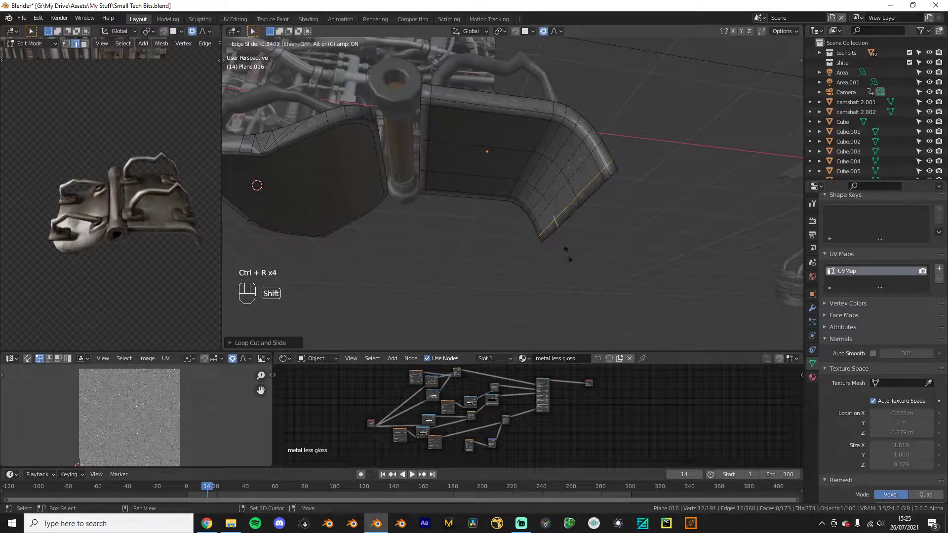
left_click(566, 251)
Step: Check the upper section's shading, then undo its four loop cuts
key("Tab")
middle_click_drag(594, 247, 526, 227)
scroll(131, 268, "up", 3)
middle_click_drag(131, 268, 64, 247)
key("Tab")
middle_click_drag(401, 234, 548, 196)
key("ctrl+z")
key("ctrl+z")
key("ctrl+z")
key("ctrl+z")
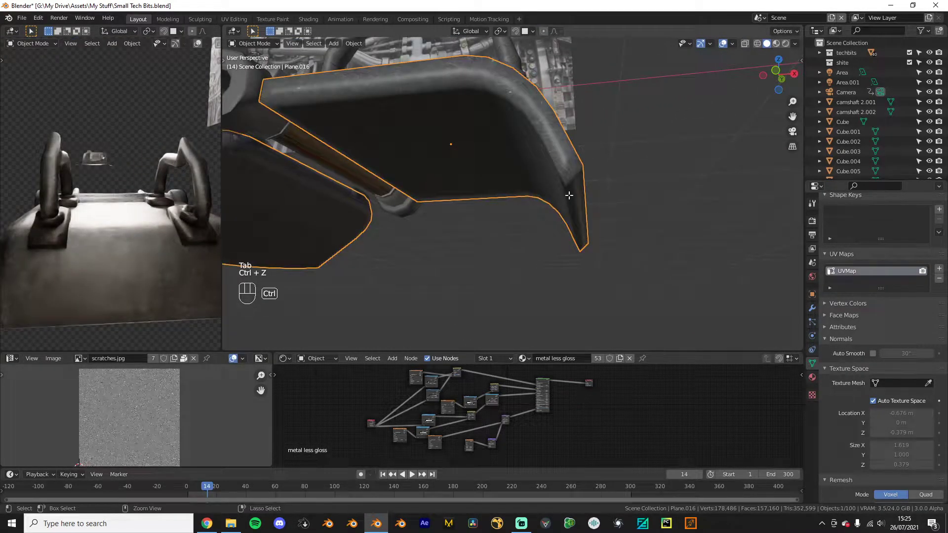
Step: Try a four-segment vertex bevel on both corners of the upper section's free end
left_click(571, 176)
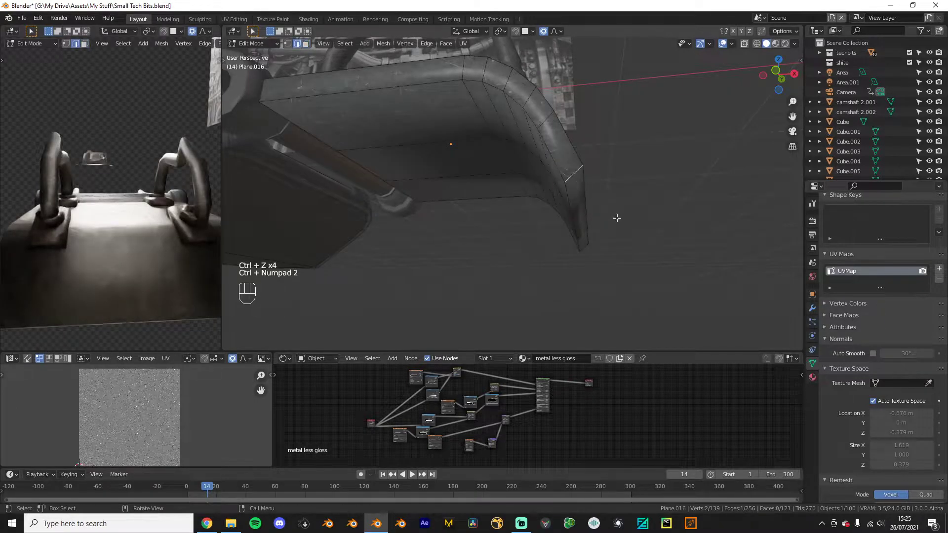
middle_click_drag(619, 216, 577, 267)
left_click(584, 252)
left_click(304, 249, "shift")
key("ctrl+shift+b")
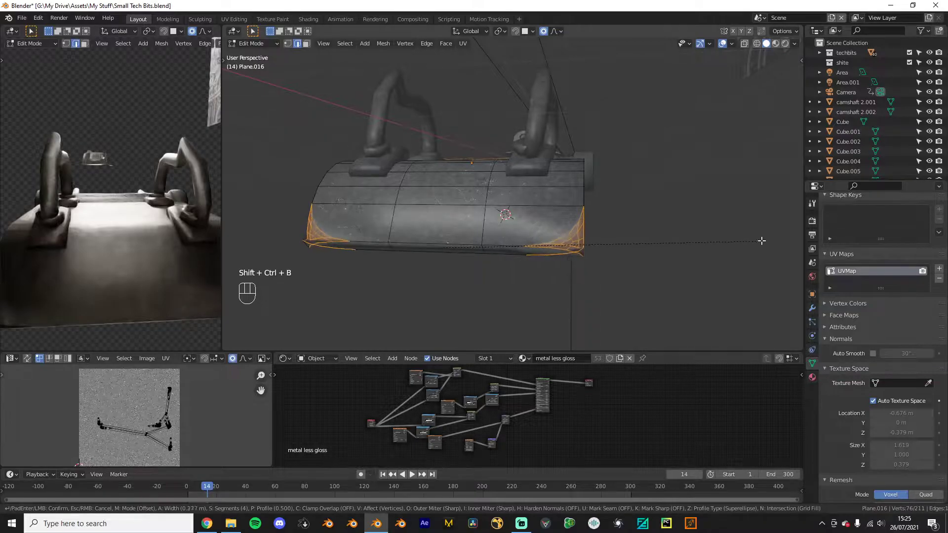
right_click(762, 239)
Step: Try a four-segment edge bevel on a single corner edge of the upper section's free end
middle_click_drag(597, 264, 553, 237)
key("g")
key("Tab")
key("Tab")
key("a")
left_click(505, 253)
key("ctrl+b")
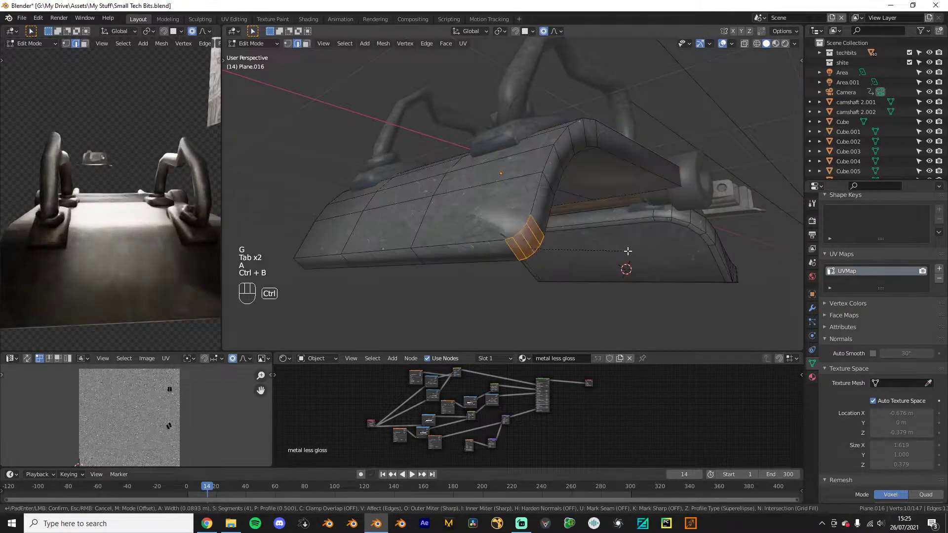
right_click(669, 237)
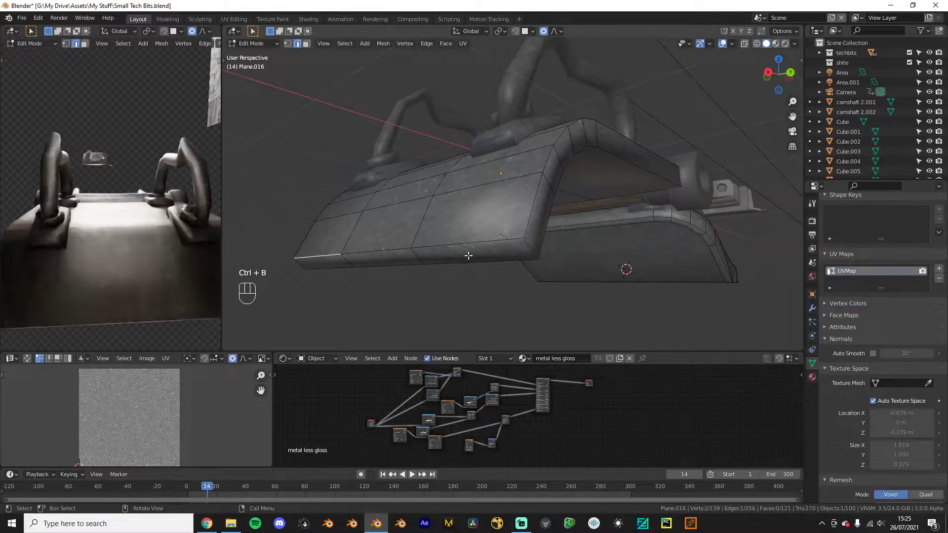
Step: Bevel both corner edges of the upper section's free end into concave four-segment curves by lowering the bevel profile
left_click(291, 268)
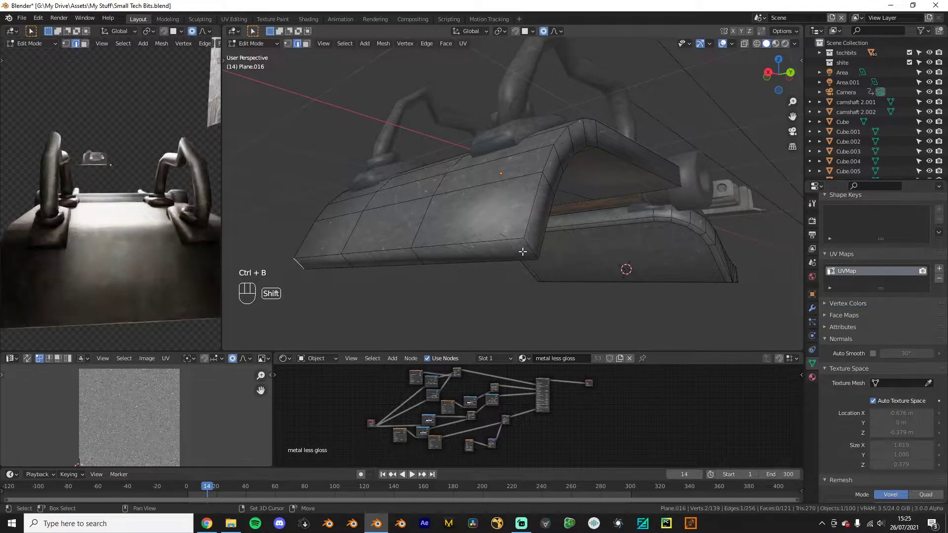
key("ctrl+b")
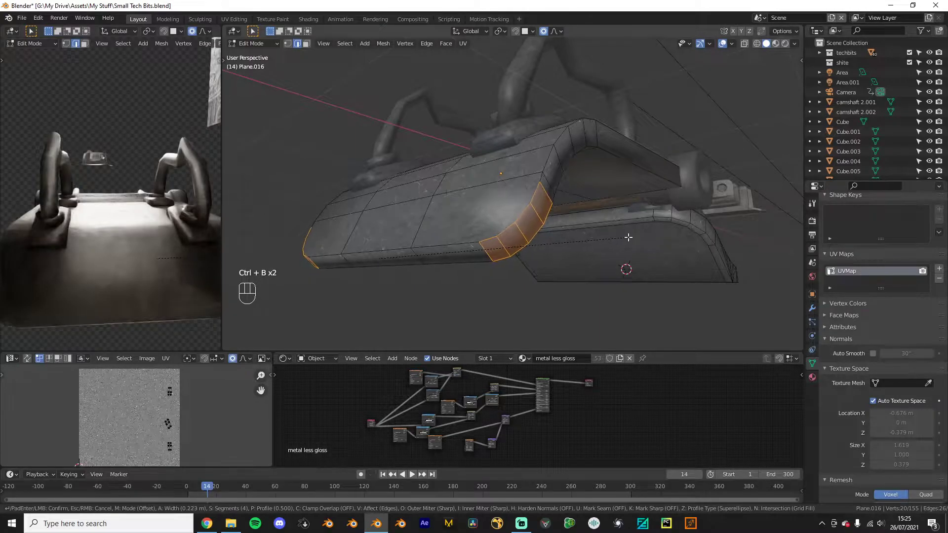
key("p")
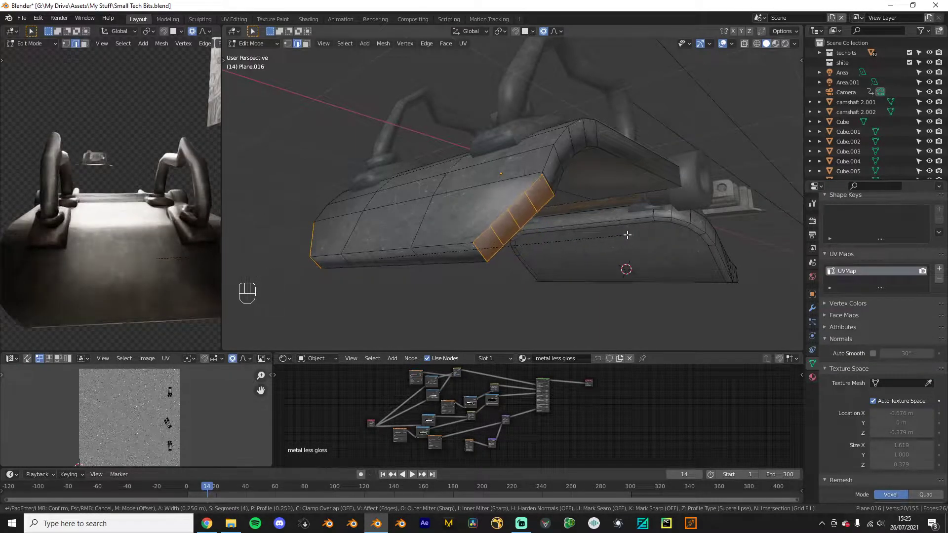
left_click(621, 236)
scroll(389, 248, "down", 1)
key("Tab")
Step: Bevel the two hinge-side corner edges of the upper section with the same concave four-segment profile
middle_click_drag(389, 248, 505, 312)
scroll(487, 295, "down", 2)
middle_click_drag(50, 288, 172, 277)
scroll(95, 272, "down", 6)
middle_click_drag(365, 237, 540, 233)
scroll(421, 250, "up", 4)
key("Tab")
key("KP_Divide")
key("KP_Divide")
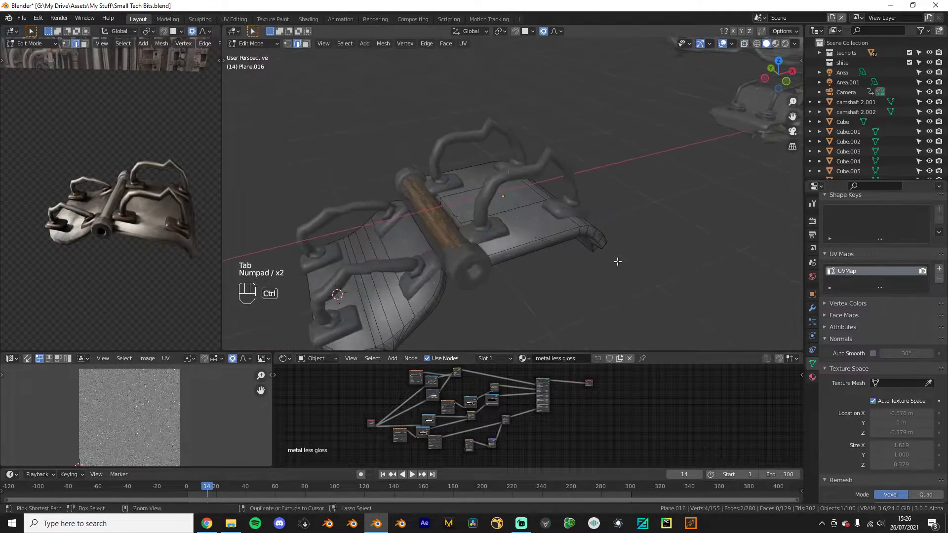
key("ctrl+b")
left_click(657, 268)
key("Tab")
Step: Inset the three flat top faces of the upper section together by about 0.04 m
scroll(553, 272, "down", 3)
middle_click_drag(534, 273, 513, 212)
scroll(468, 291, "up", 4)
key("Tab")
left_click(441, 289)
key("KP_Divide")
scroll(513, 227, "up", 5)
left_click(518, 205)
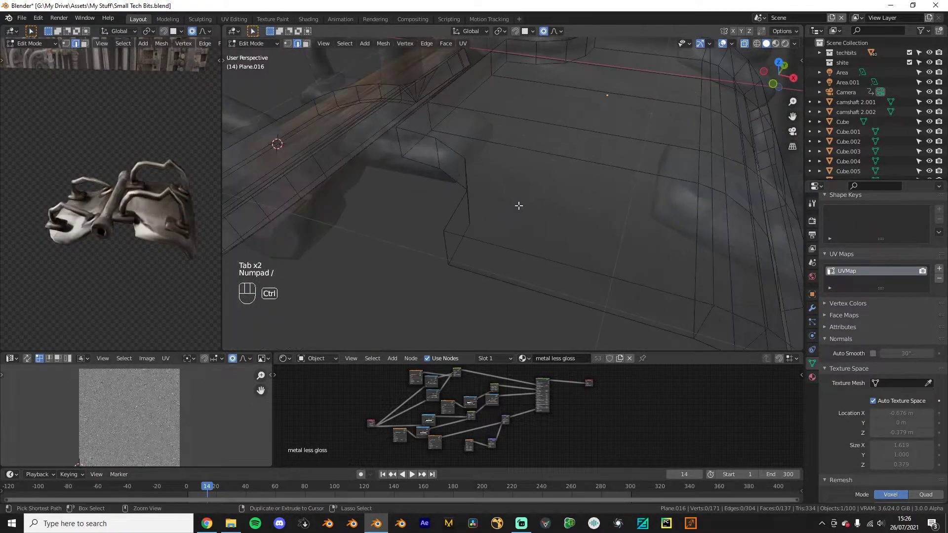
key("ctrl+KP_3")
left_click(518, 205)
key("KP_Divide")
scroll(519, 202, "down", 3)
left_click(526, 176)
left_click(590, 133, "shift")
middle_click_drag(590, 133, 489, 197, "shift")
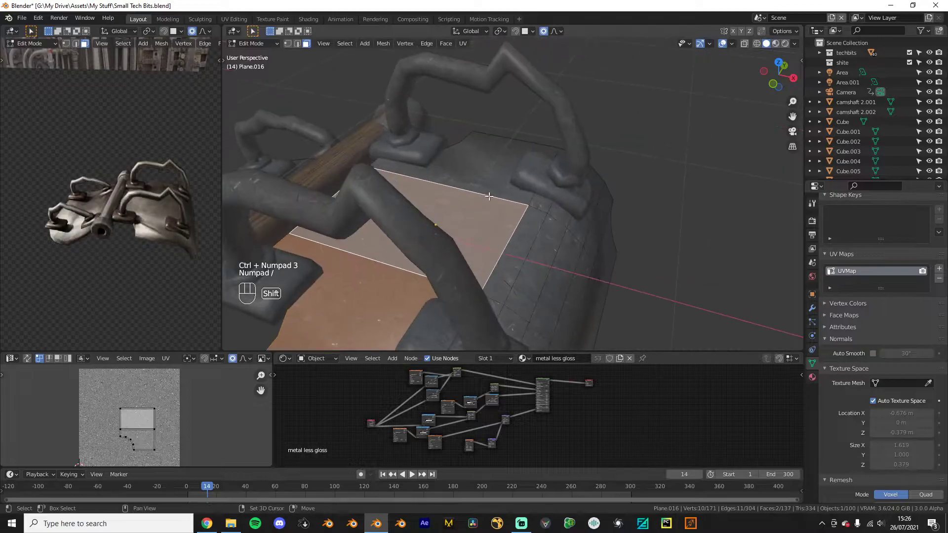
left_click(489, 193, "shift")
key("i")
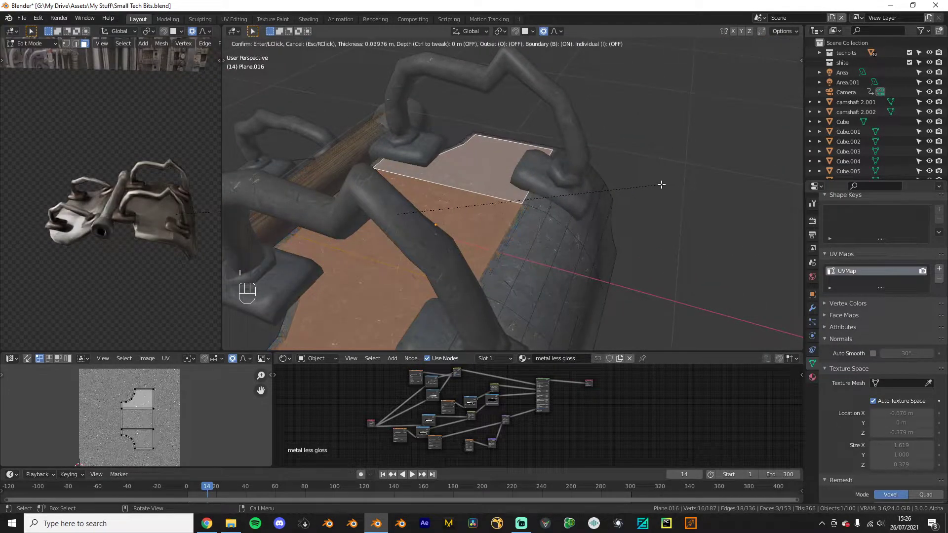
left_click(660, 185)
Step: Extrude the narrow strip of three faces beside the upper section's bend upward into a raised lip
key("Tab")
scroll(543, 205, "down", 3)
middle_click_drag(486, 222, 511, 223)
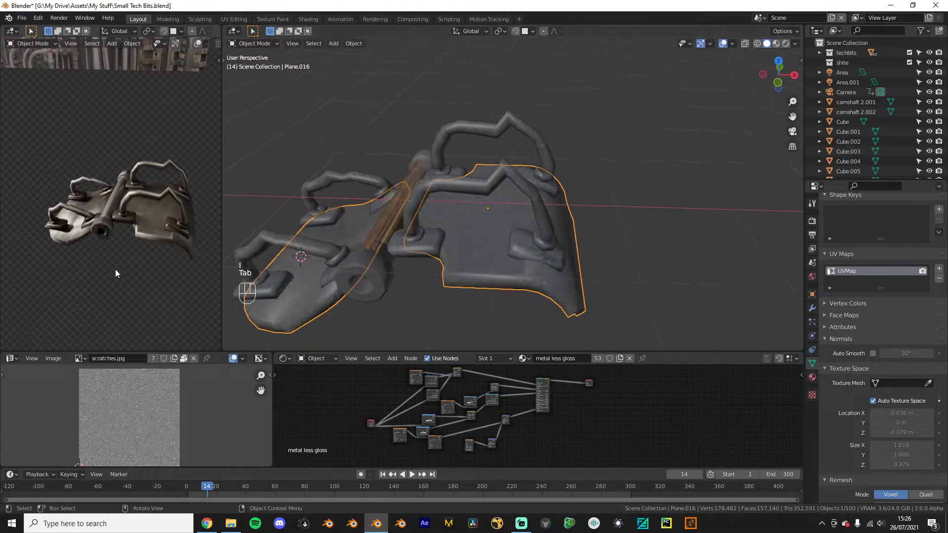
scroll(112, 271, "up", 1)
middle_click_drag(112, 271, 144, 250)
key("Tab")
left_click(545, 338)
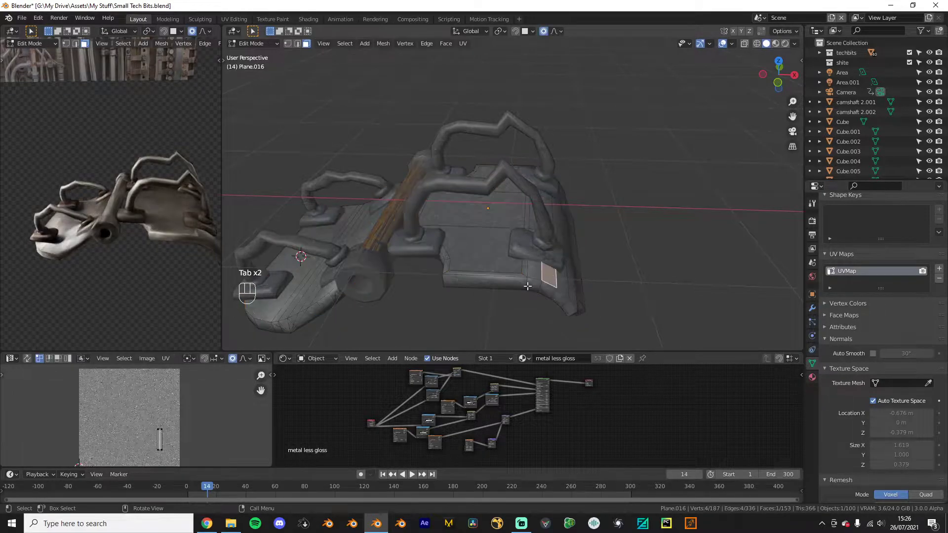
scroll(538, 296, "up", 3)
left_click(538, 296)
left_click(549, 193, "shift")
middle_click_drag(549, 192, 587, 223)
key("e")
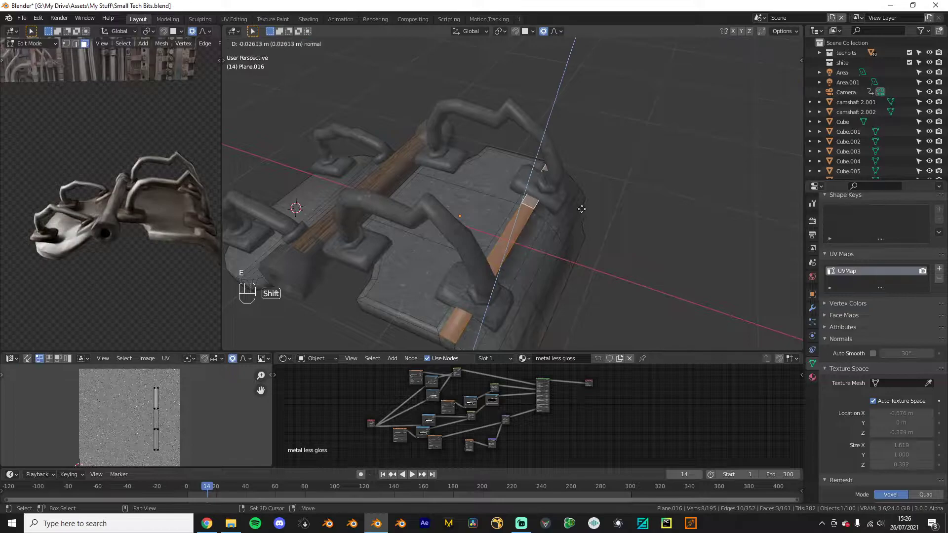
left_click(603, 113)
key("Tab")
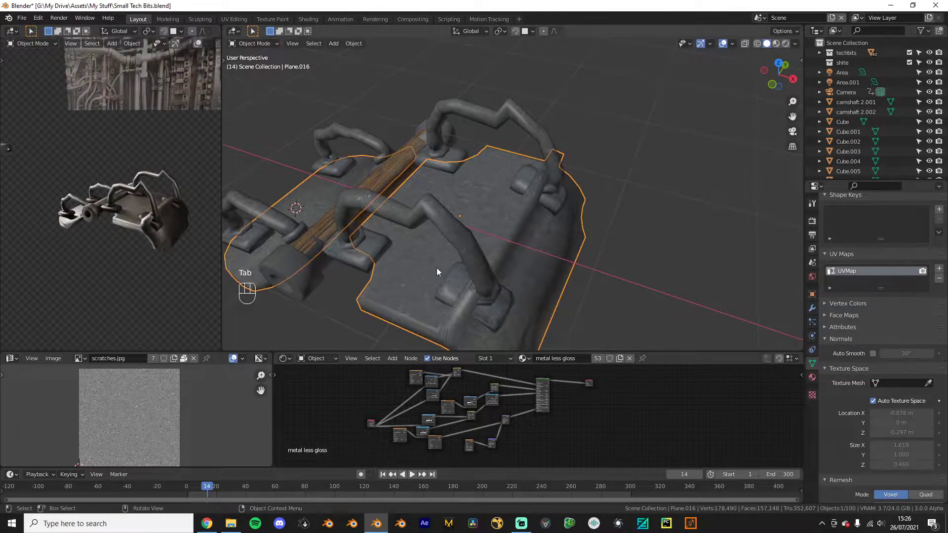
Step: Try a four-segment bevel along the raised lip's outer base edges
middle_click_drag(421, 268, 440, 223)
key("Tab")
key("ctrl+KP_2")
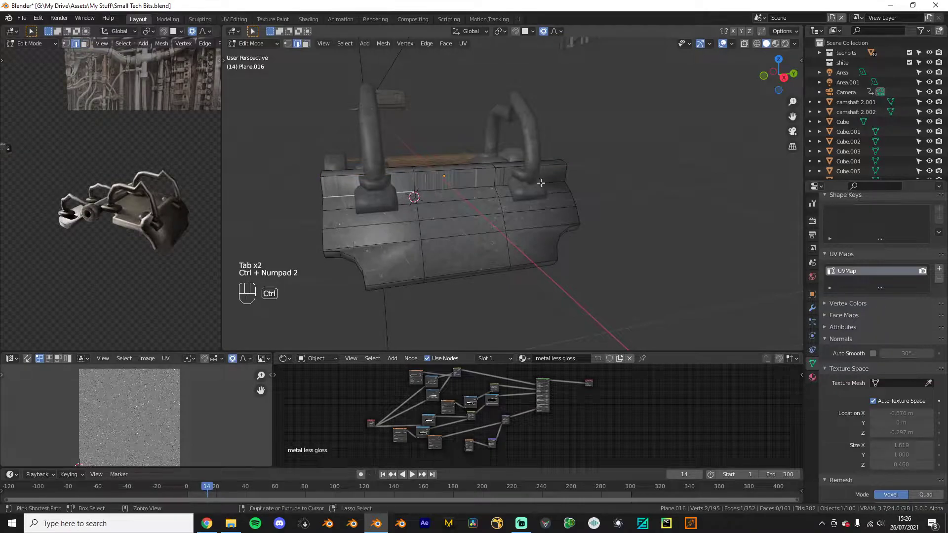
left_click(544, 183, "ctrl")
key("ctrl+b")
left_click(710, 190)
key("Tab")
Step: Try a narrow four-segment bevel along the raised lip's inner base edges
middle_click_drag(395, 244, 568, 253)
key("Tab")
left_click(611, 230, "alt")
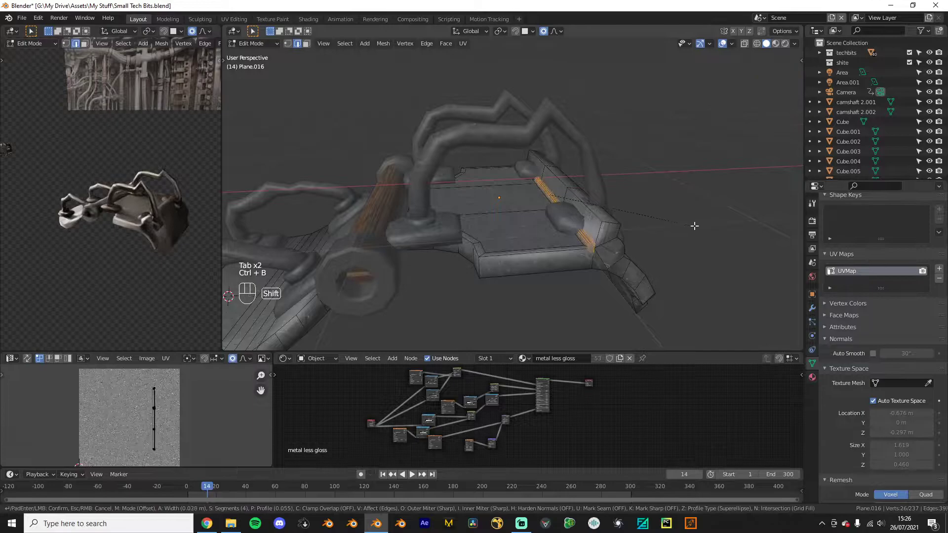
key("ctrl+b")
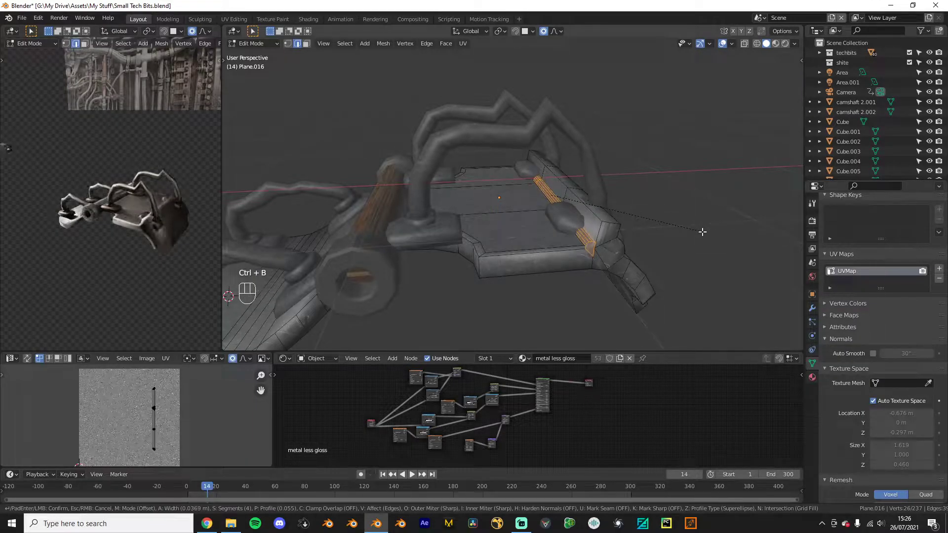
left_click(687, 233)
Step: Check the raised lip's shading, then undo the bevels along both of its base edges
middle_click_drag(687, 233, 464, 252)
key("Tab")
middle_click_drag(157, 253, 59, 236)
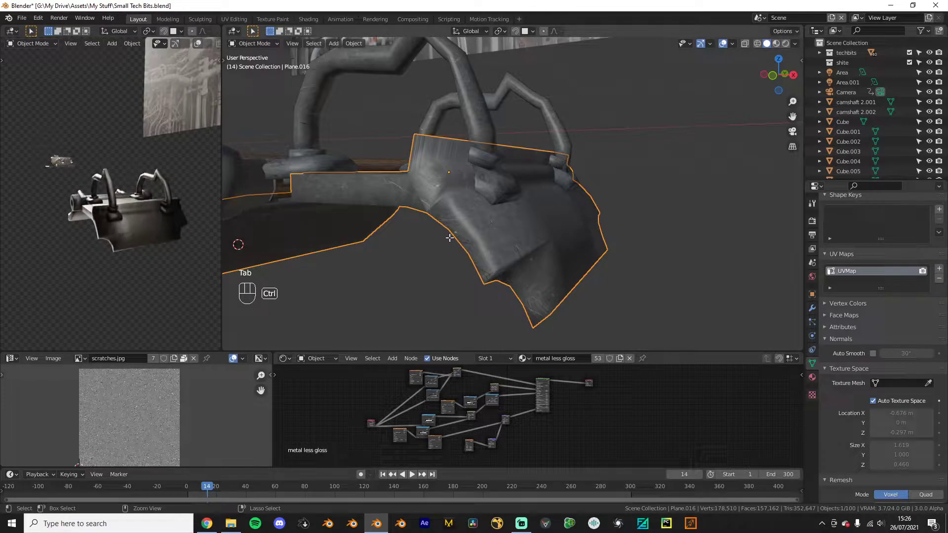
key("ctrl+z")
key("ctrl+z")
key("ctrl+z")
key("ctrl+z")
key("ctrl+z")
key("ctrl+z")
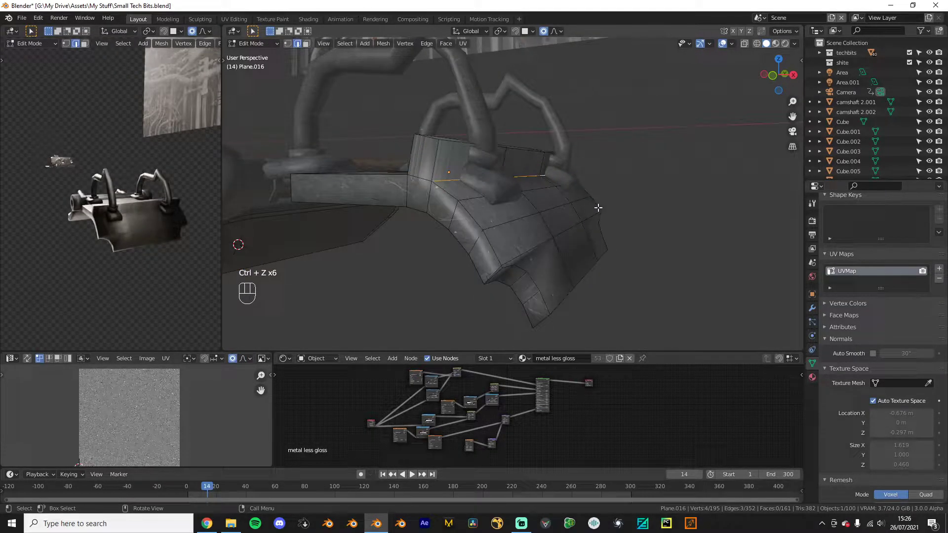
Step: Bevel the raised lip's outer base edges with four segments into a wide curved transition to the bent panel
key("ctrl+p")
key("ctrl+b")
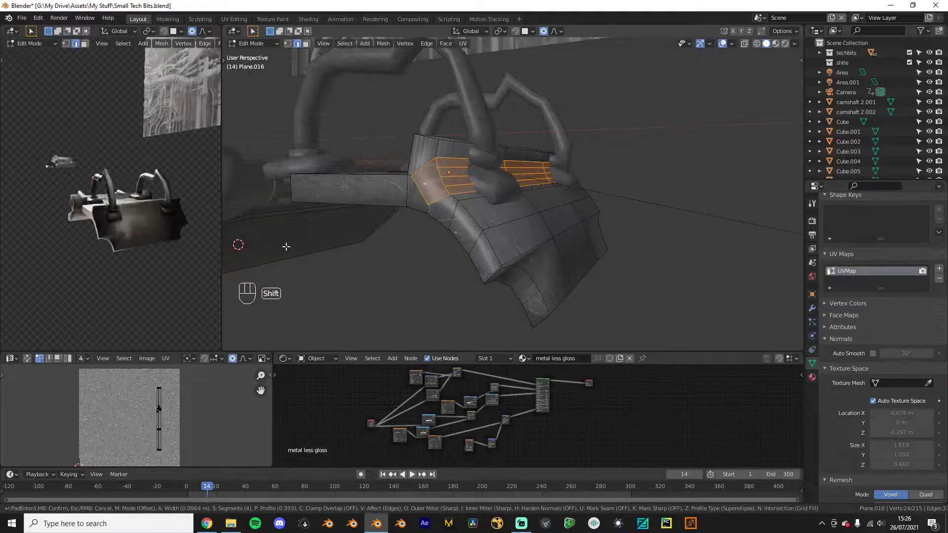
left_click(358, 255)
key("Tab")
middle_click_drag(464, 335, 456, 269)
Step: Unwrap the whole panel mesh with Cube Projection
key("Tab")
key("a")
key("u")
left_click(503, 249)
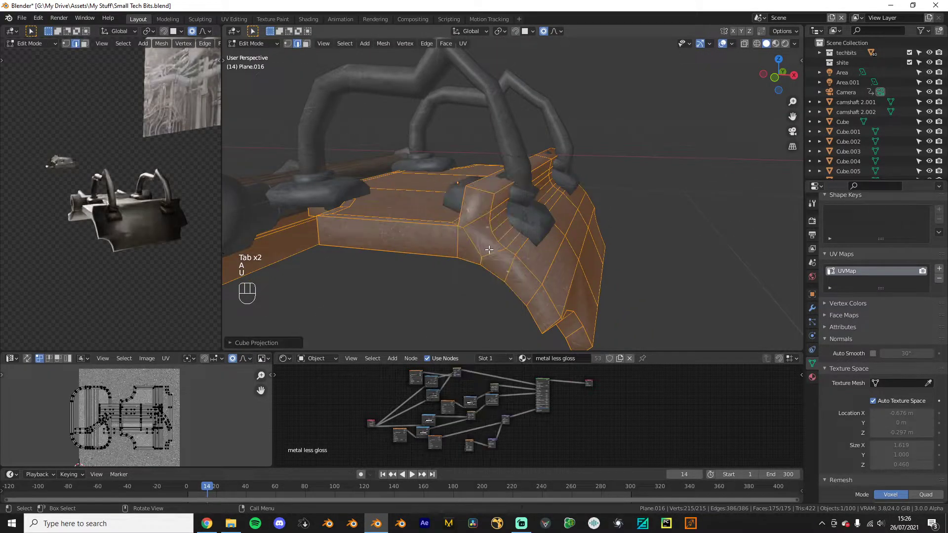
Step: Select the path of three edges beside the raised lip's inner base and dissolve them
middle_click_drag(503, 249, 539, 257)
scroll(539, 256, "up", 2)
left_click(662, 271)
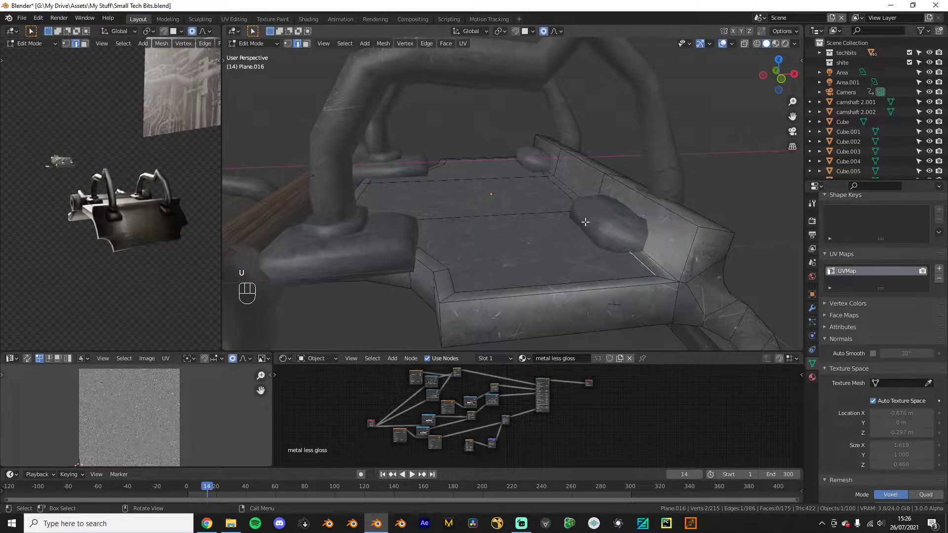
left_click(538, 169, "ctrl")
key("x")
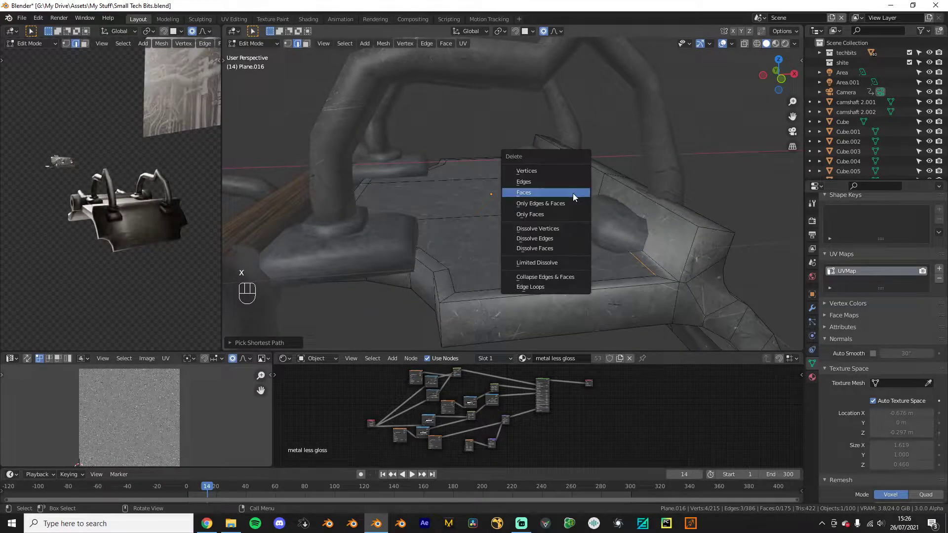
left_click(534, 241)
Step: Try a four-segment bevel along the raised lip's inner base edges, then undo it
key("KP_Divide")
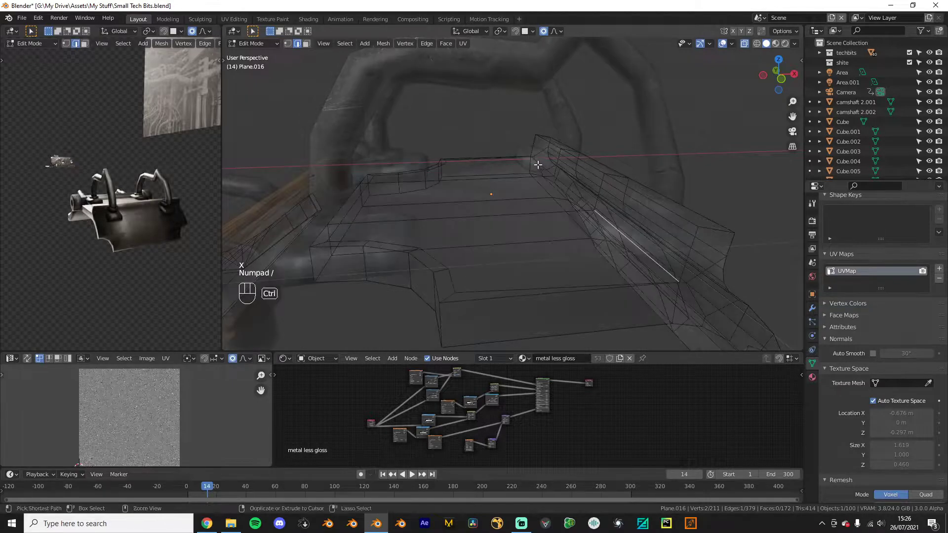
key("KP_Divide")
key("ctrl+b")
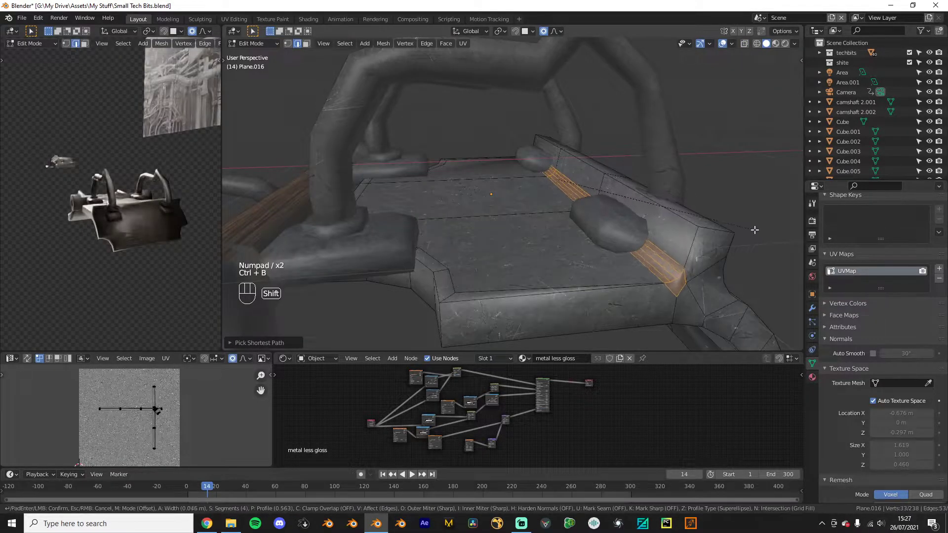
left_click(247, 248)
middle_click_drag(248, 248, 431, 256)
key("Tab")
key("Tab")
key("ctrl+z")
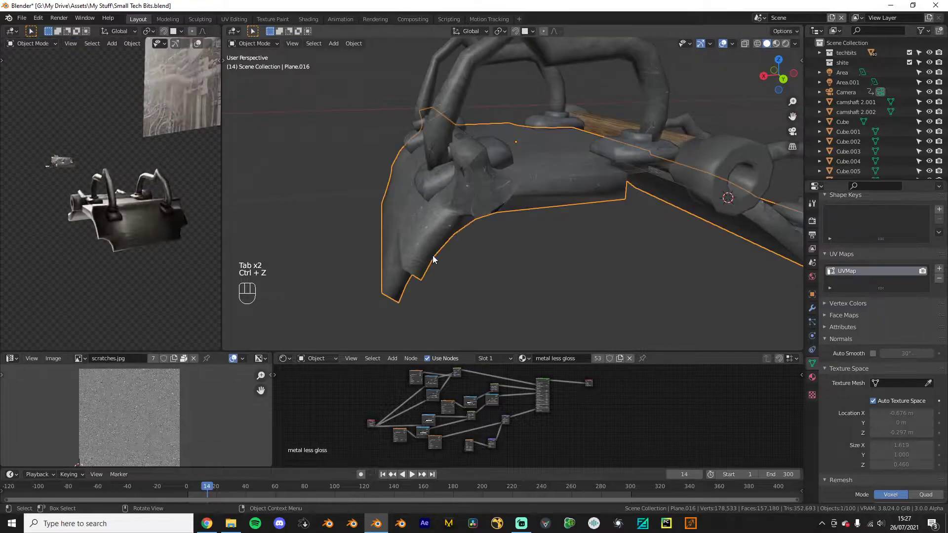
key("ctrl+z")
key("ctrl+z")
Step: Bevel the raised lip's inner base edges with four segments, about 0.11 m wide, to blend them into the flat top
scroll(513, 214, "up", 2)
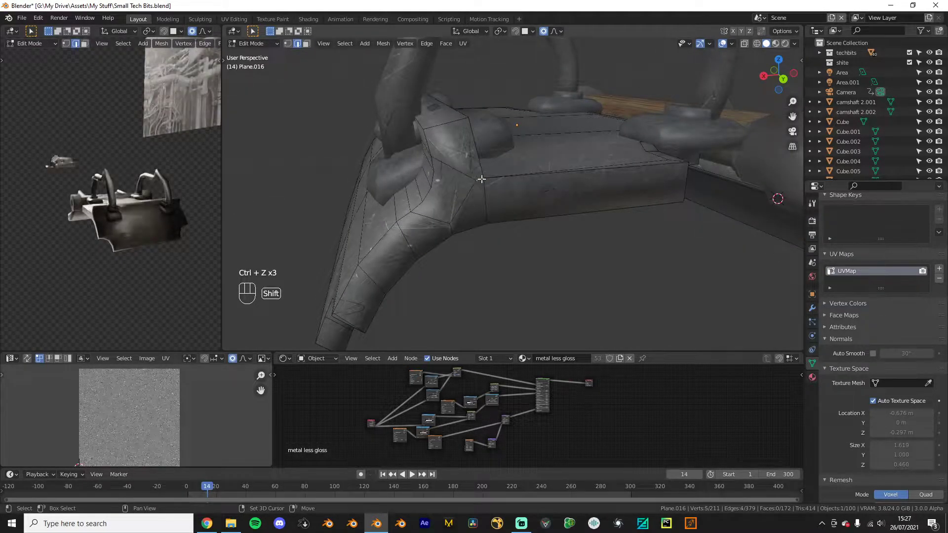
middle_click_drag(481, 179, 524, 197, "shift")
key("ctrl+b")
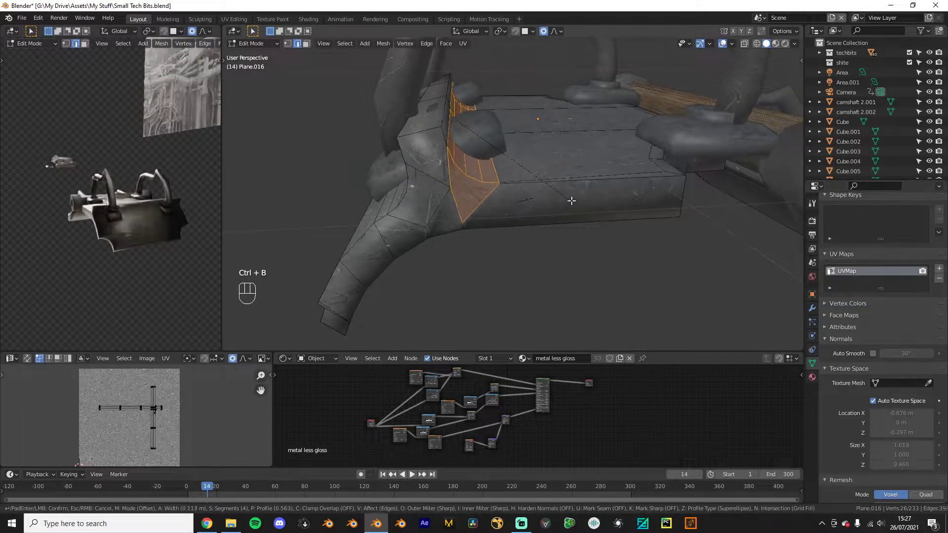
left_click(571, 201)
scroll(568, 201, "down", 2)
key("Tab")
Step: Move both handles' outer feet about 0.29 m outward past the raised lip and 0.11 m down with proportional editing
middle_click_drag(567, 201, 549, 241)
middle_click_drag(111, 232, 171, 274)
middle_click_drag(365, 217, 428, 199)
left_click(473, 170)
key("Tab")
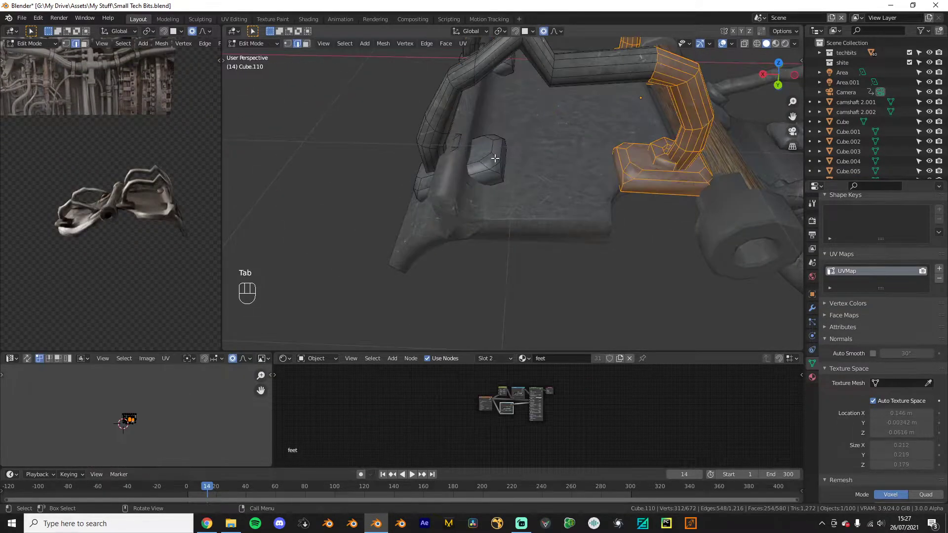
key("KP_1")
key("KP_Divide")
left_click_drag(550, 198, 550, 199)
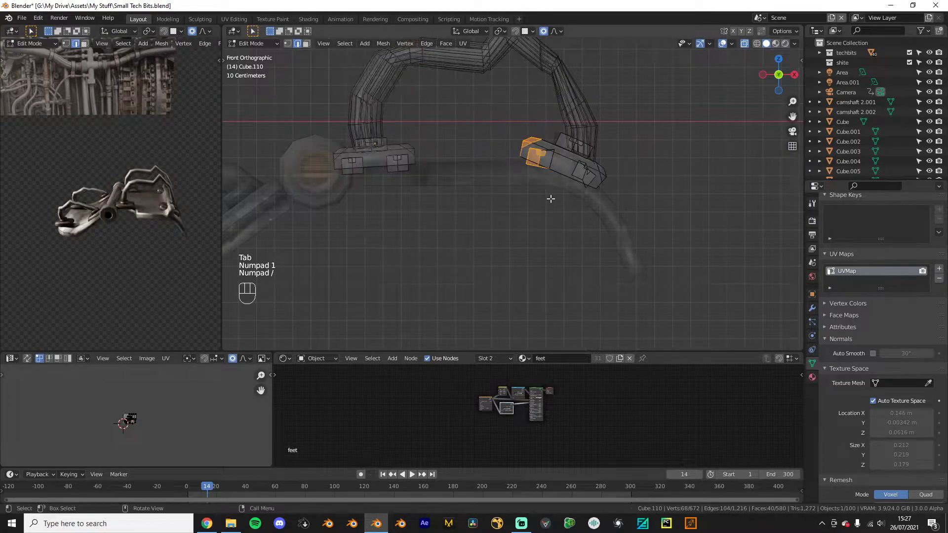
key("g")
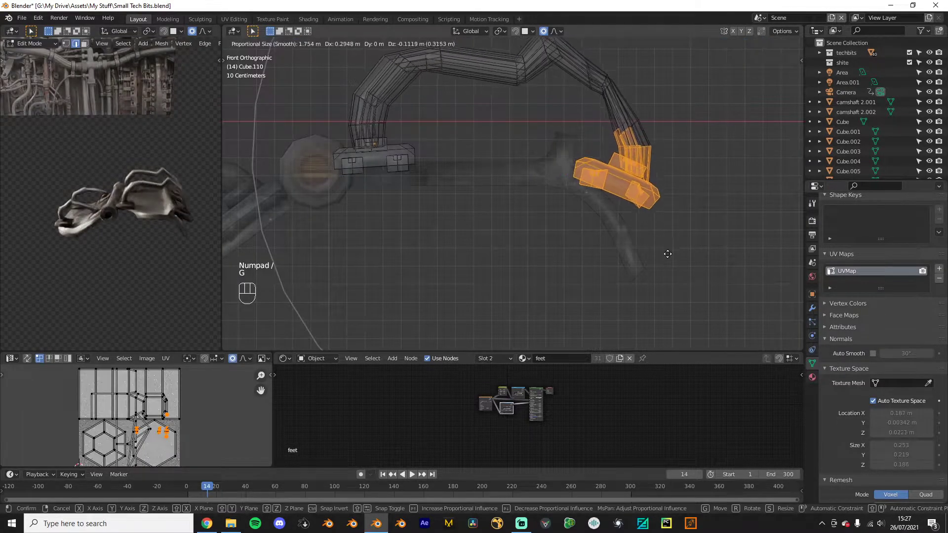
left_click(667, 253)
Step: Rotate the handles' outer feet to match the panel's downward curve and move them onto its surface
key("r")
scroll(688, 273, "up", 7)
left_click(665, 283)
key("g")
left_click(607, 275)
Step: Reposition the edge rings at the dip in both handles' tops to smooth the stretched arches
key("KP_Divide")
key("KP_Divide")
left_click_drag(491, 81, 511, 149)
key("g")
left_click(509, 142)
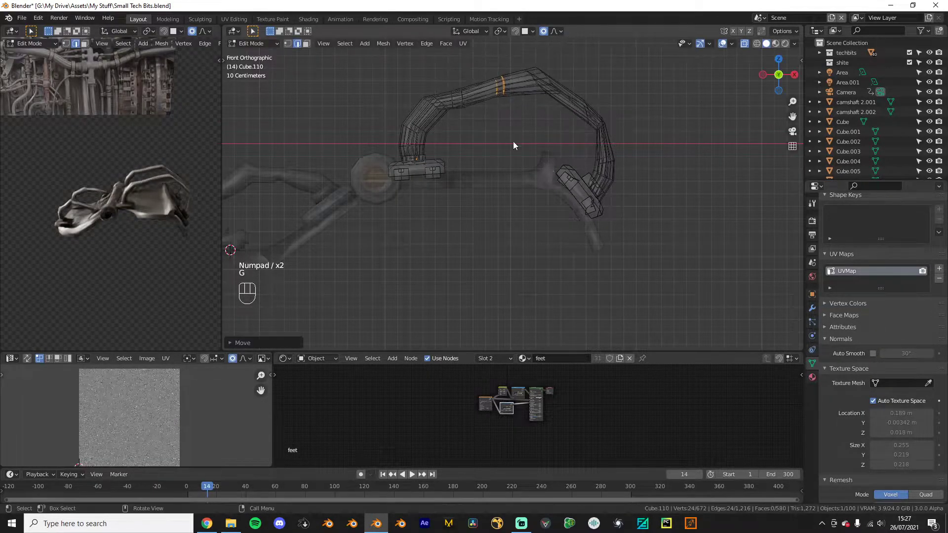
key("Tab")
key("KP_Divide")
Step: Rotate the edge rings at the peak of both handles with proportional editing to correct the pinched bend
middle_click_drag(567, 187, 487, 181)
key("Tab")
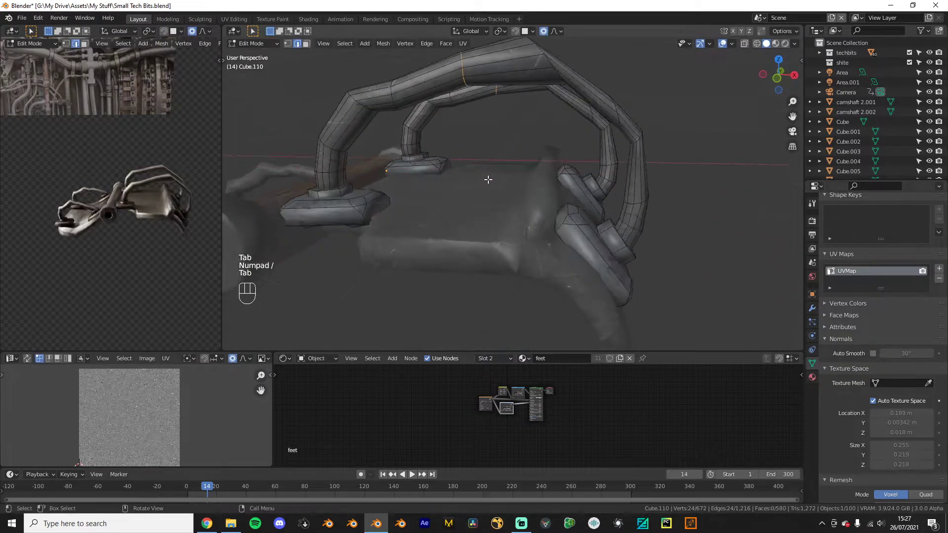
key("KP_1")
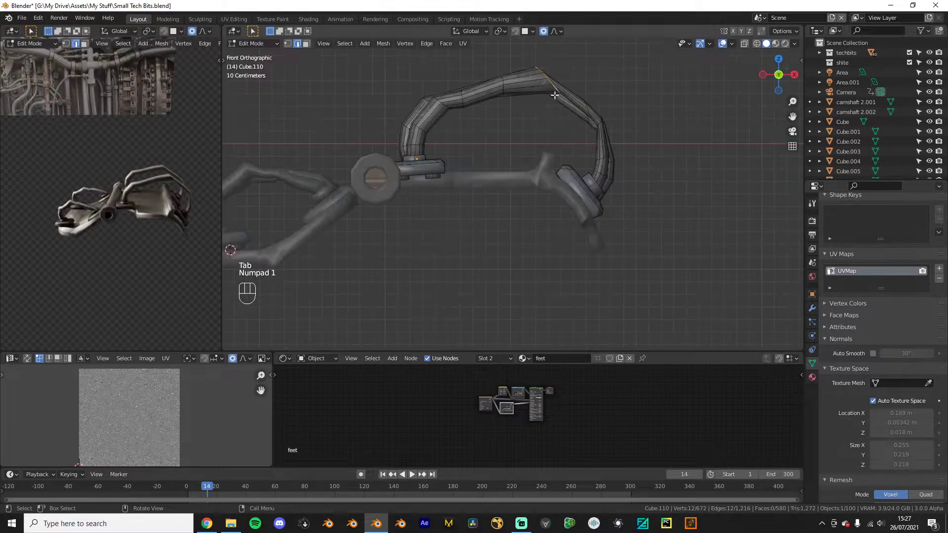
key("KP_Divide")
key("KP_Divide")
key("r")
left_click(562, 118)
key("s")
key("z")
right_click(626, 108)
key("s")
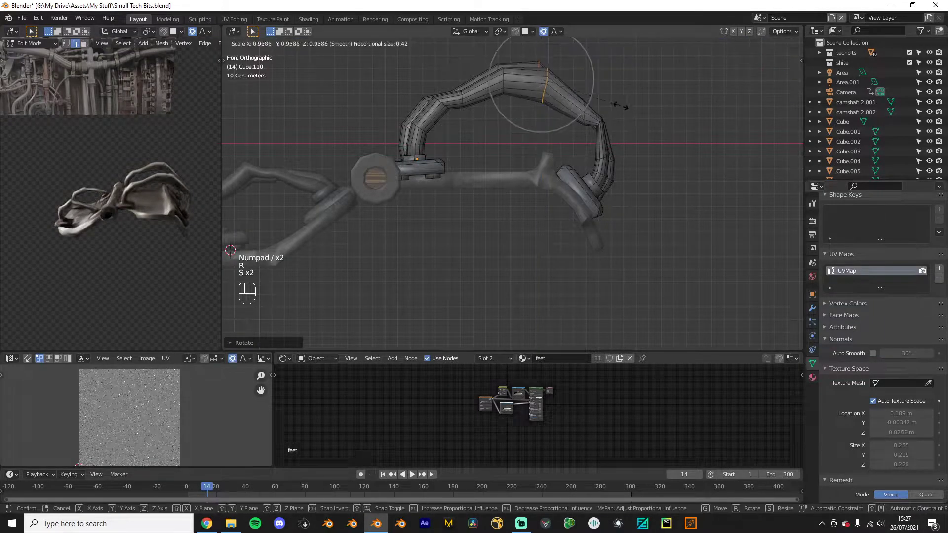
right_click(599, 99)
Step: Flatten the edge rings at the peaks of both handles by scaling them along Z with proportional editing
middle_click_drag(602, 99, 584, 146)
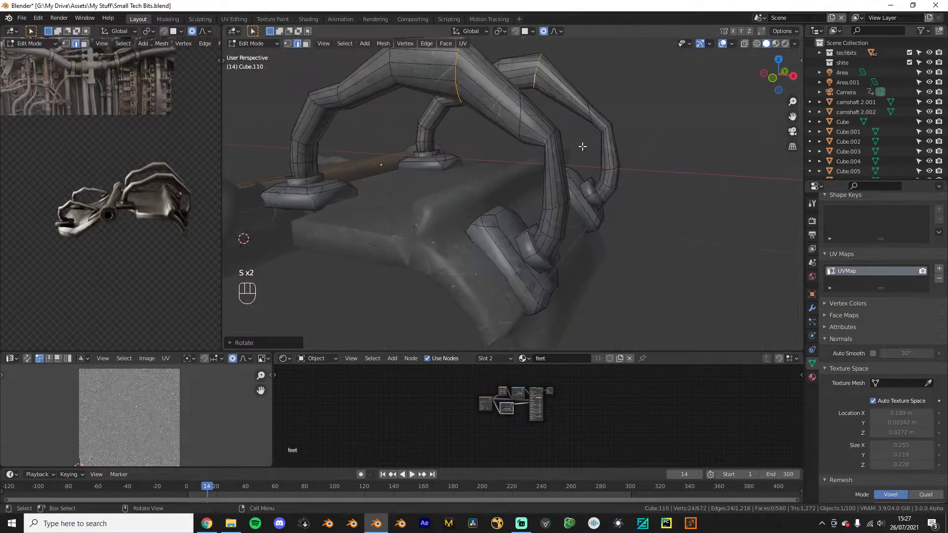
key("alt+s")
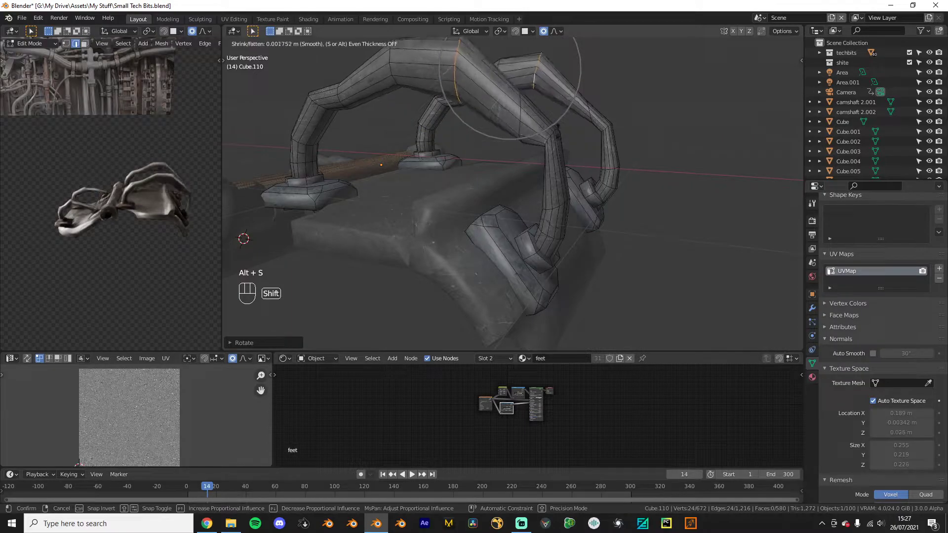
right_click(559, 129)
key("s")
key("z")
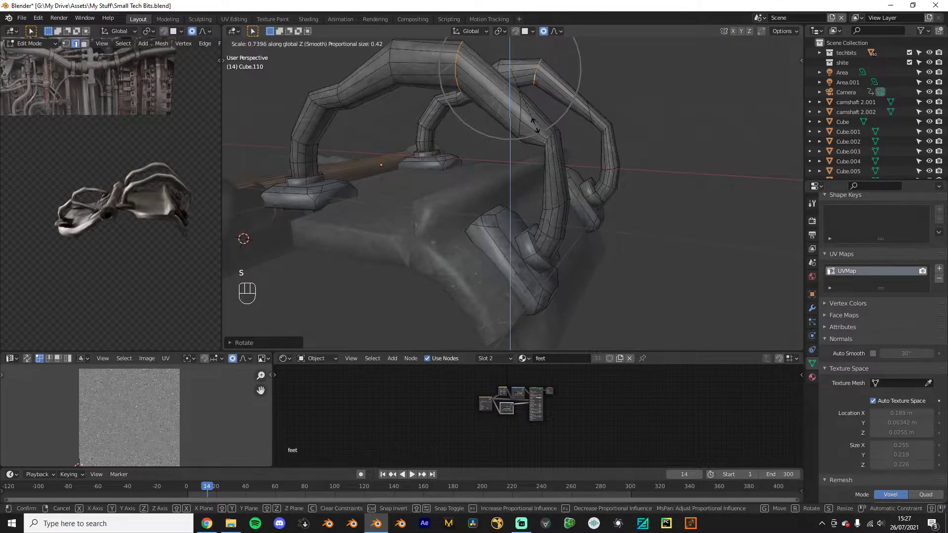
left_click(500, 106)
Step: Shrink an edge ring on the upper arch of each of the large handles with proportional editing
key("Tab")
scroll(460, 98, "down", 3)
middle_click_drag(461, 99, 476, 118)
key("Tab")
left_click(470, 131, "alt")
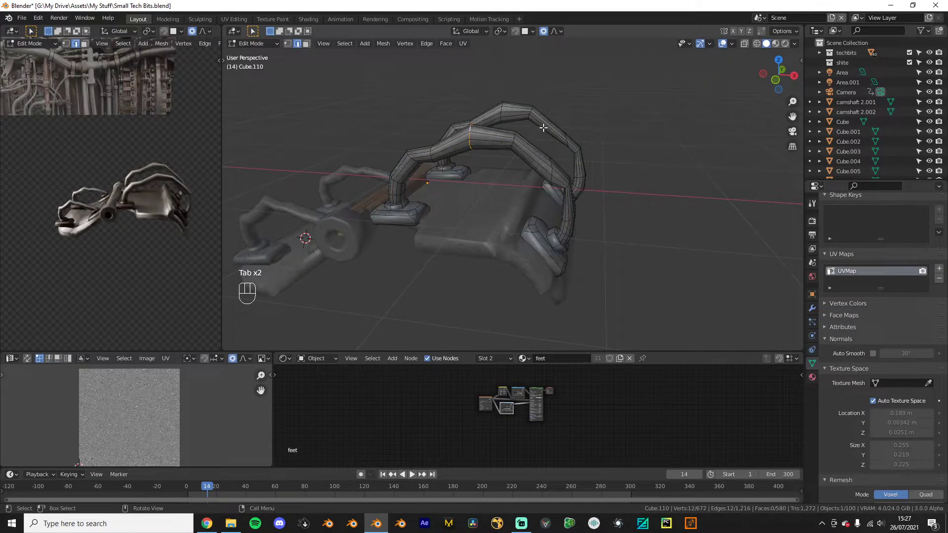
key("s")
left_click(520, 130)
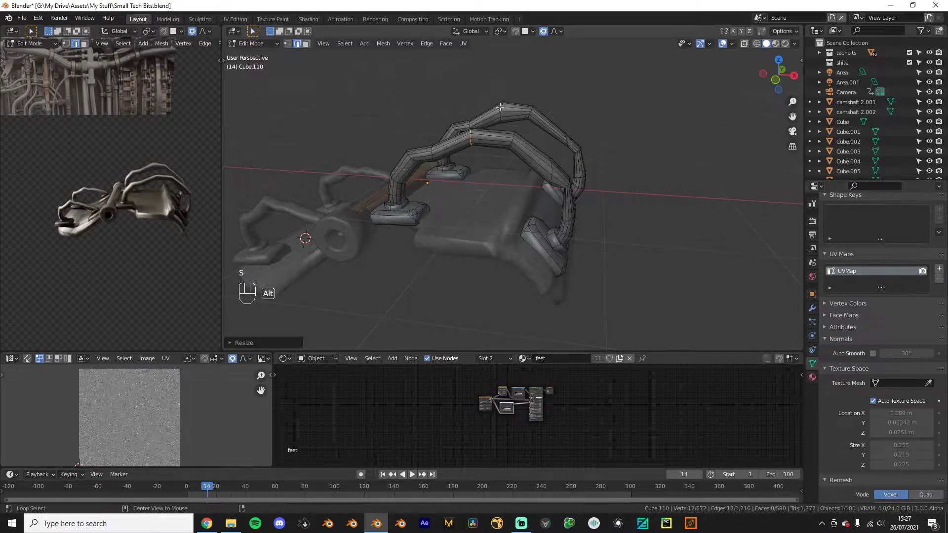
left_click(516, 103, "alt")
key("s")
left_click(538, 102)
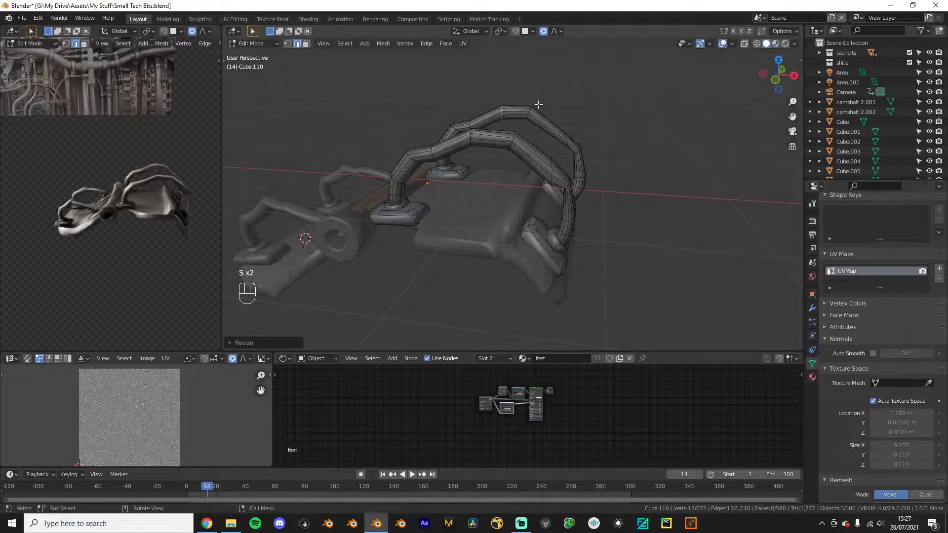
Step: Resize the large handles as a whole object along the Y axis and along the X axis
key("Tab")
scroll(502, 264, "down", 3)
mouse_move(114, 263)
middle_mouse_down()
mouse_move(140, 268)
mouse_move(144, 282)
mouse_move(185, 241)
mouse_move(117, 263)
middle_mouse_up()
middle_click_drag(457, 252, 575, 285)
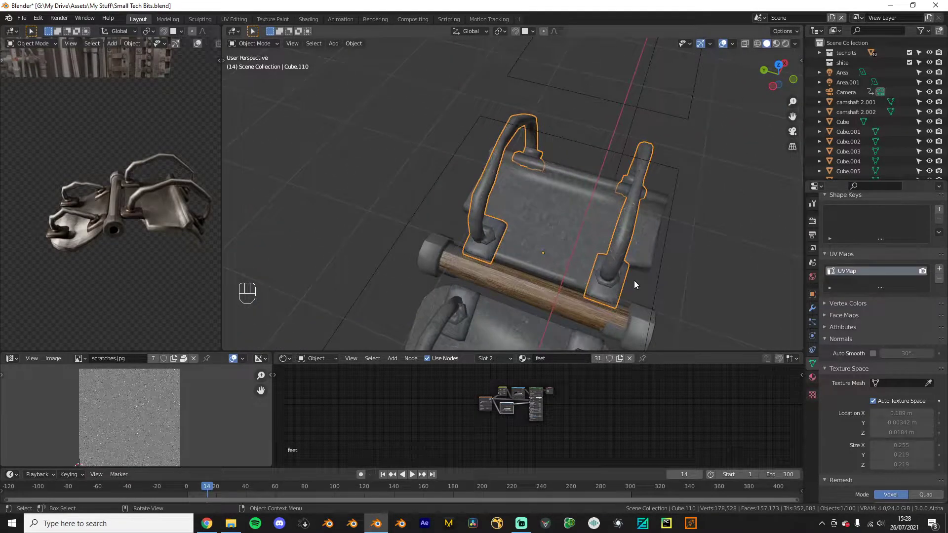
middle_click_drag(633, 280, 695, 291)
key("s")
key("y")
left_click(684, 285)
key("s")
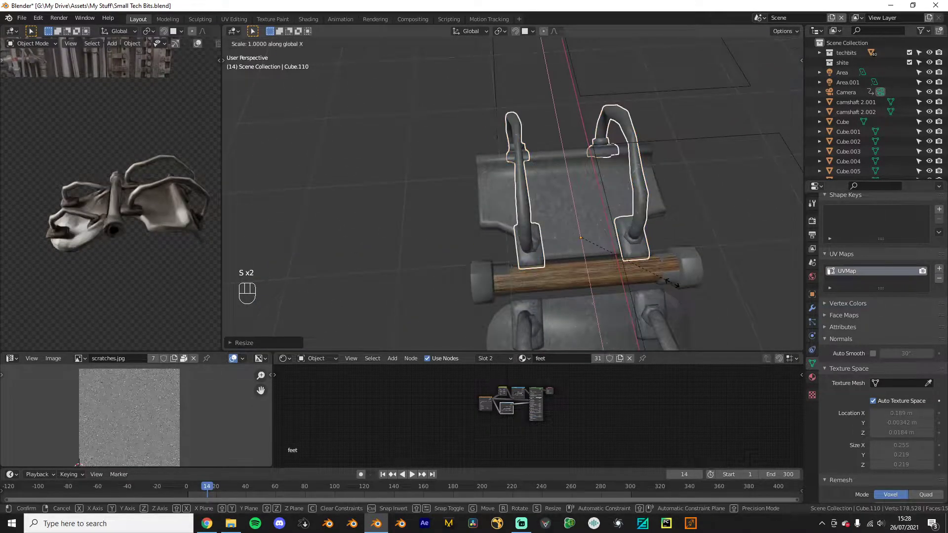
left_click(643, 288)
Step: Rescale the large handles in top view and move their inner feet along X away from the hinge bar with proportional editing
middle_click_drag(644, 288, 618, 292)
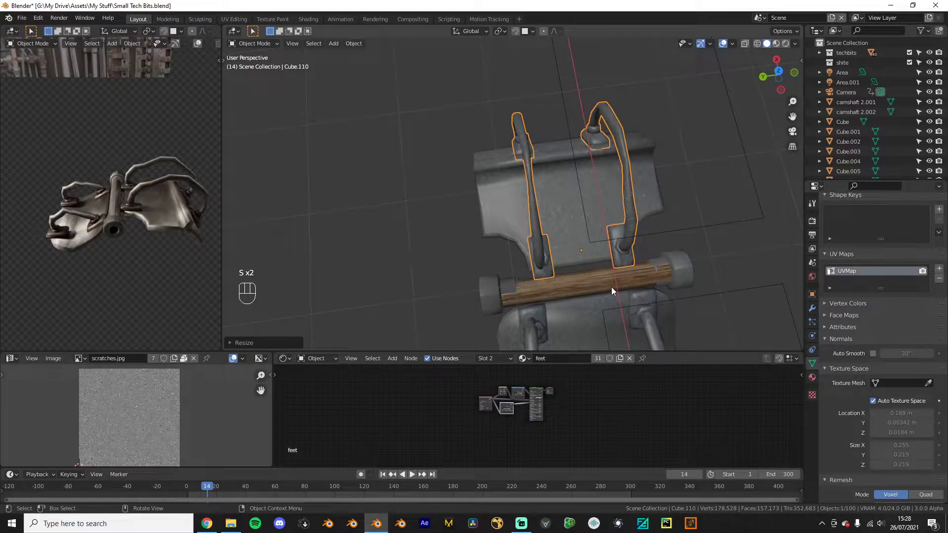
key("s")
key("KP_7")
key("s")
left_click(605, 261)
key("Tab")
key("KP_Divide")
key("g")
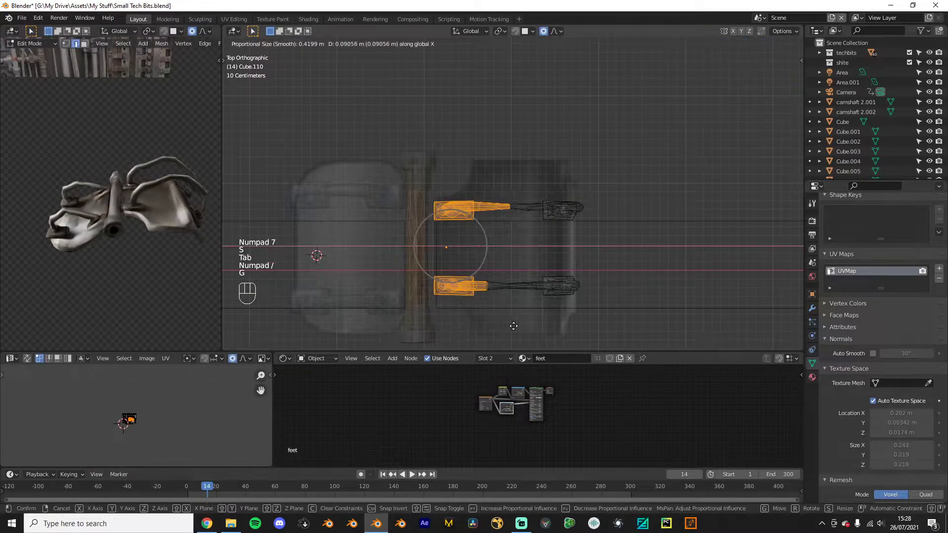
left_click(523, 326)
key("Tab")
key("KP_Divide")
Step: Scale the rounded panel's pair of handles along Y and save the file
middle_click_drag(599, 298, 622, 293)
left_click(574, 299)
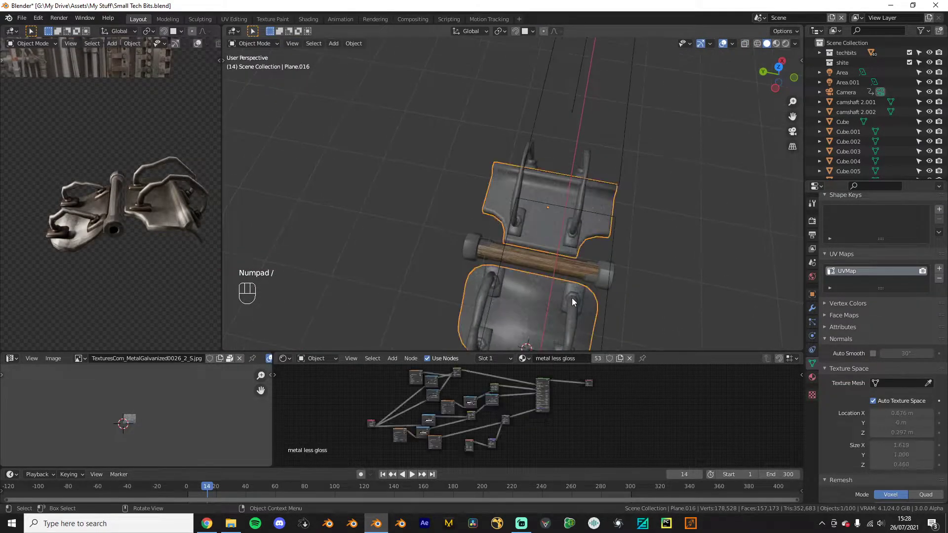
left_click(574, 300)
key("s")
key("x")
key("y")
left_click(608, 298)
scroll(598, 298, "down", 3)
middle_click_drag(143, 271, 165, 307)
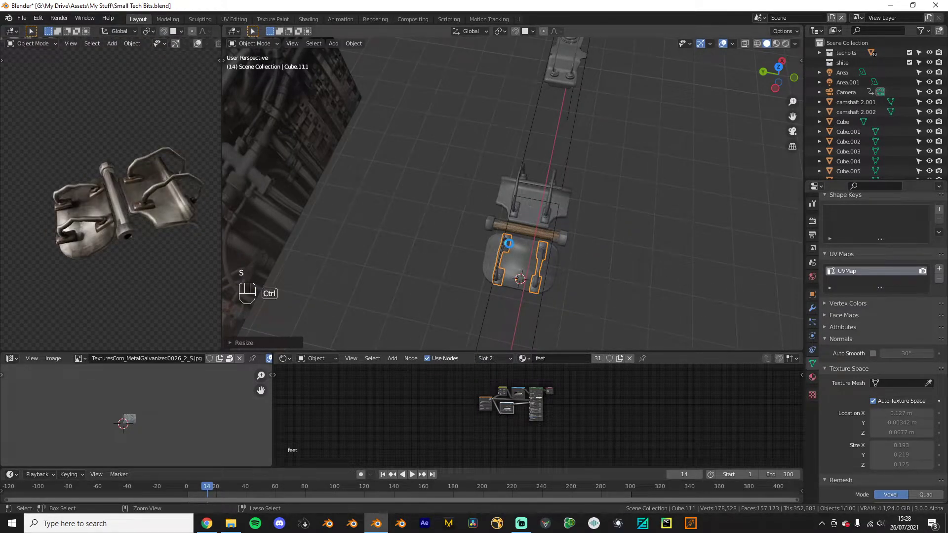
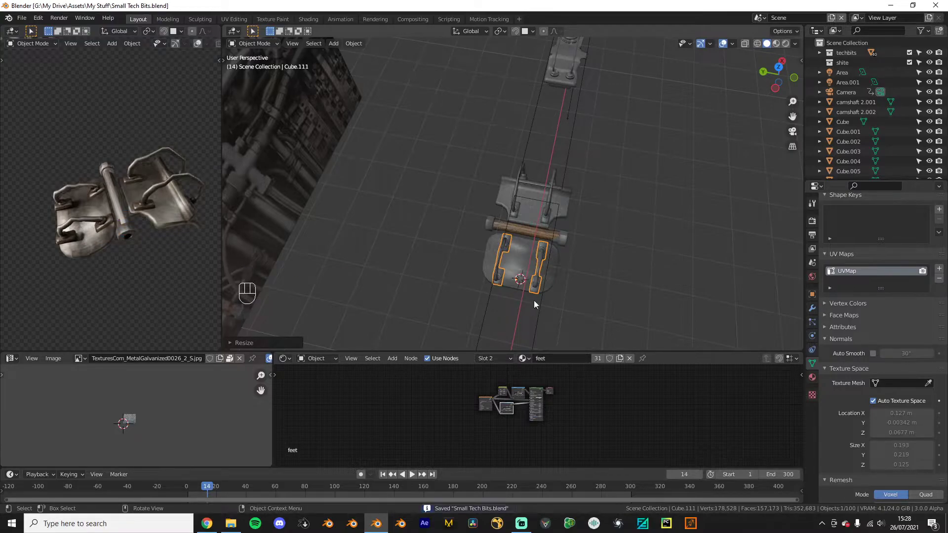
Step: Add two lengthwise loop cuts to the rounded panel, bounding a strip between its two handles
scroll(534, 305, "up", 4)
middle_click_drag(533, 305, 425, 265)
middle_click_drag(363, 218, 515, 254)
left_click(454, 254)
key("Tab")
key("ctrl+3")
left_click(518, 265)
key("ctrl+r")
left_click(501, 230)
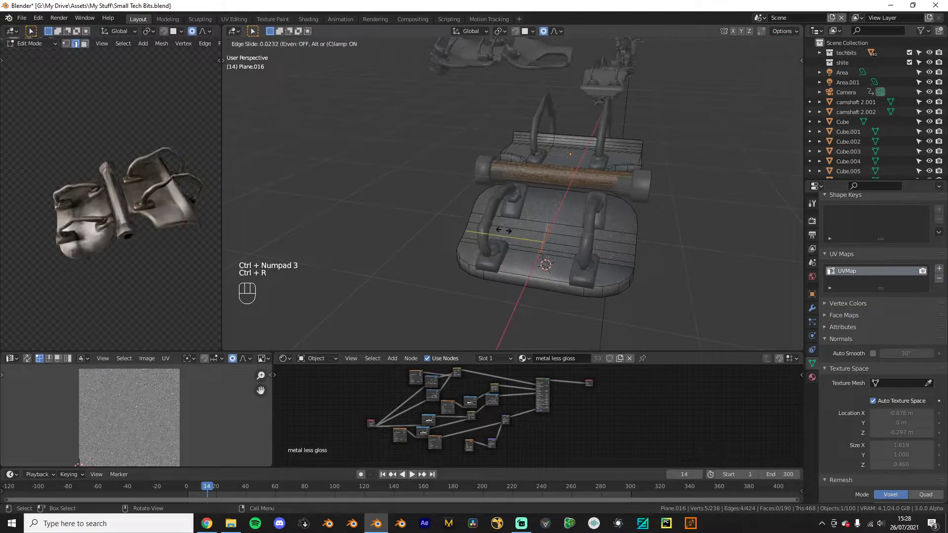
left_click(474, 229)
key("ctrl+r")
left_click(571, 232)
left_click(563, 237)
Step: Extrude the faces between the rounded panel's handles and raise them into a tall upright block
key("ctrl+3")
left_click(543, 228)
left_click(547, 252, "ctrl")
scroll(573, 300, "up", 3)
key("shift+e")
key("g")
key("g")
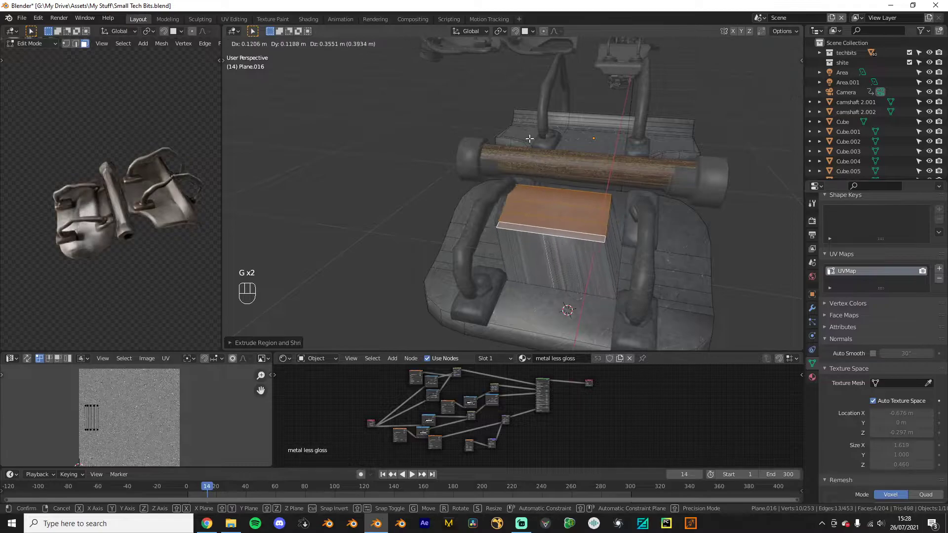
key("KP_3")
key("KP_1")
Step: Straighten the upright block's end and level its top by scaling it to 0 along Z
key("g")
key("r")
left_click(561, 208)
key("s")
left_click(542, 203)
key("s")
left_click(496, 157)
key("s")
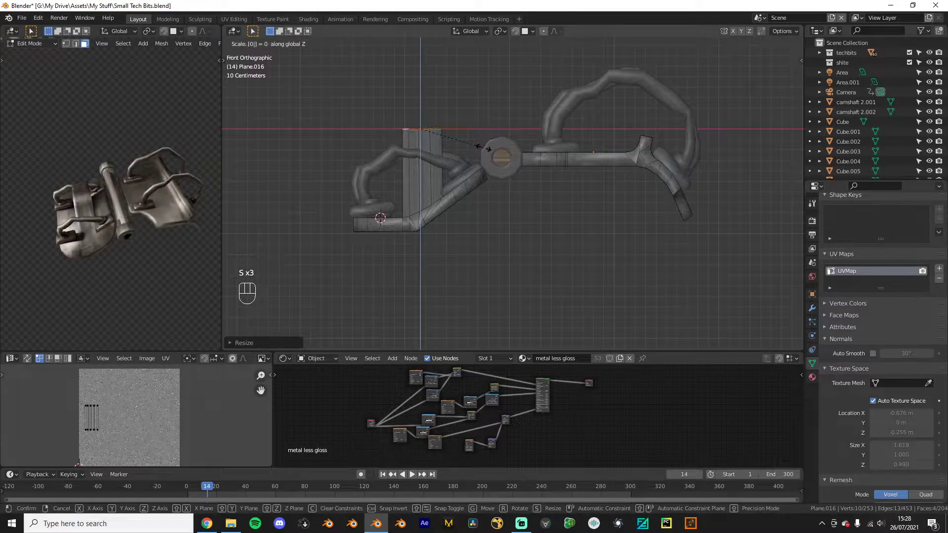
left_click(484, 148)
Step: Extrude the upright block's top further upward and tilt the new end toward the hinge bar
middle_click_drag(489, 185, 500, 256, "shift")
key("e")
left_click(494, 210)
key("r")
left_click(468, 265)
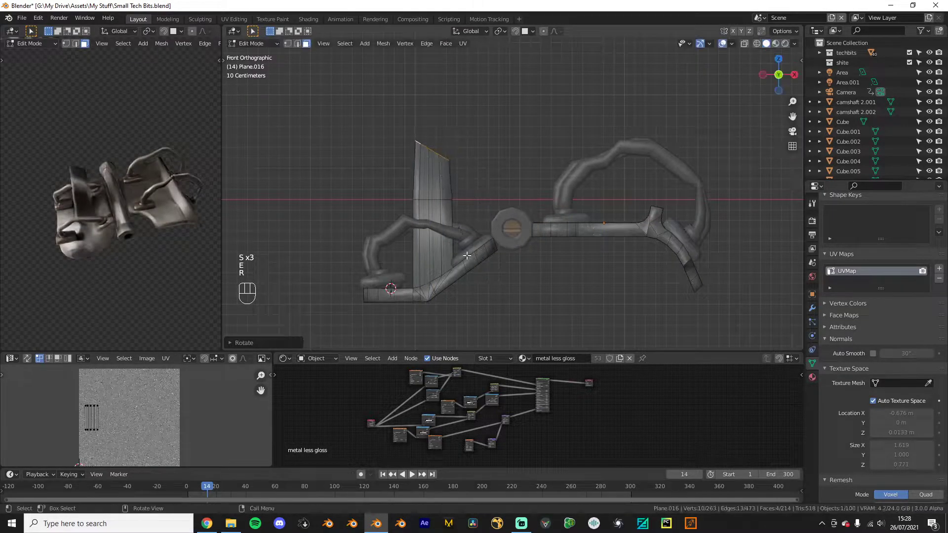
key("g")
left_click(484, 232)
Step: Extrude a second arm segment toward the hinge bar and rotate, scale and position its end to continue the bend
key("e")
left_click(554, 187)
key("g")
key("r")
key("s")
key("g")
left_click(503, 248)
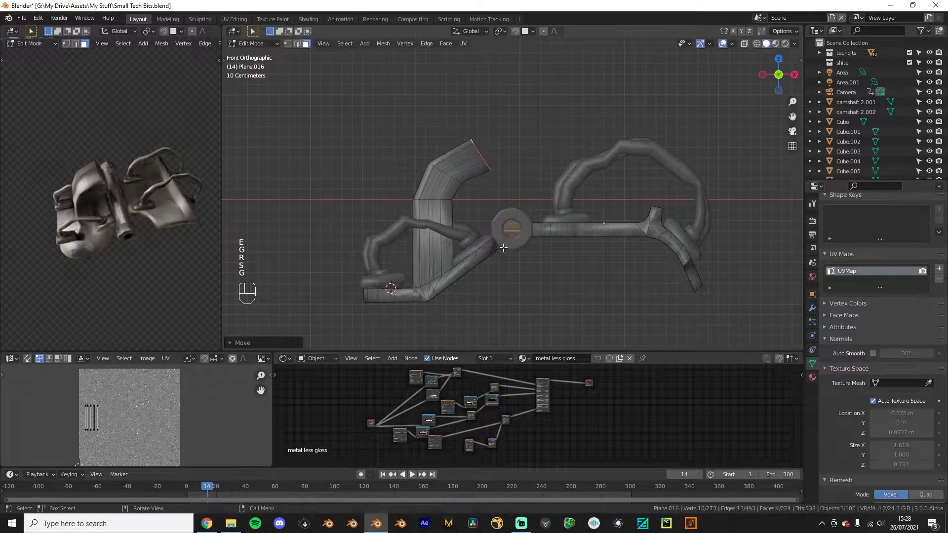
Step: Extrude another arm segment past the hinge bar and rotate its end to follow the arc
key("e")
left_click(579, 213)
key("g")
left_click(583, 248)
key("r")
left_click(565, 255)
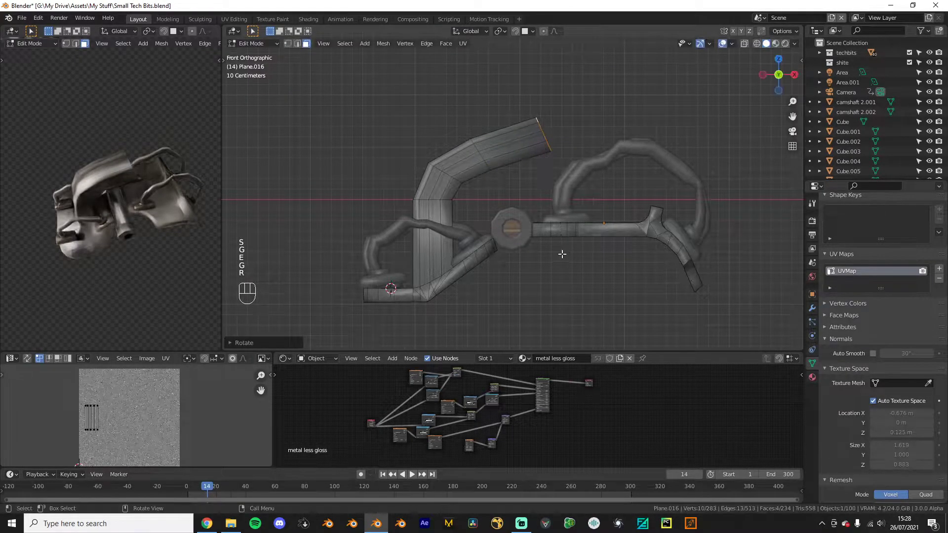
Step: Extrude the arm over the large handles' inner side and adjust its end so the segment runs nearly level
middle_click_drag(564, 255, 599, 291)
key("KP_1")
key("e")
left_click(664, 220)
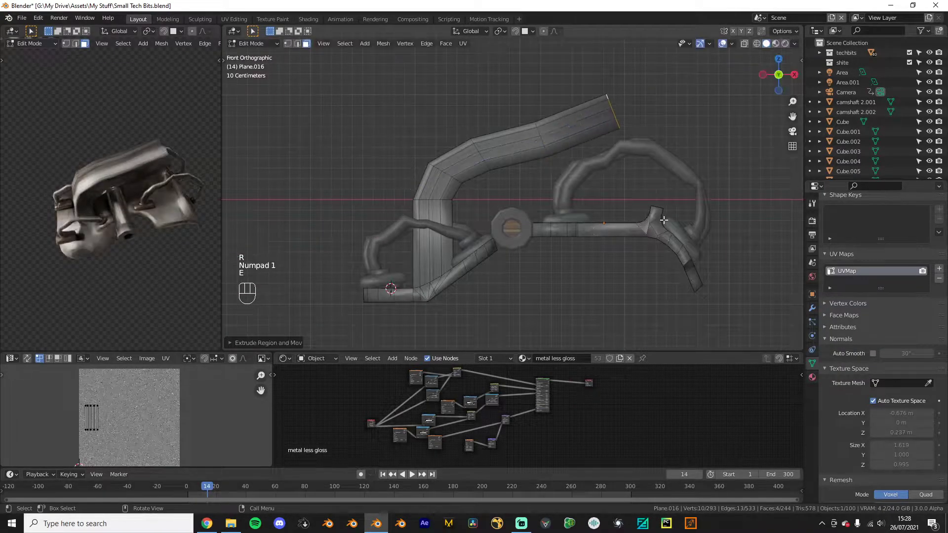
key("g")
left_click(669, 239)
key("r")
left_click(667, 259)
key("s")
left_click(643, 264)
key("g")
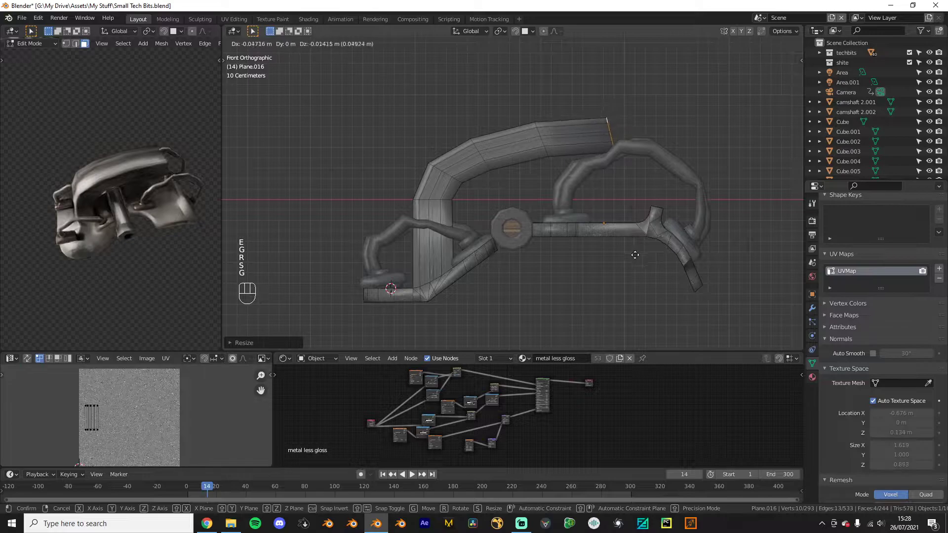
left_click(635, 253)
Step: Extrude the arm past the large handles' peak and rotate and move its end to curve downward
middle_click_drag(608, 277, 447, 282, "shift")
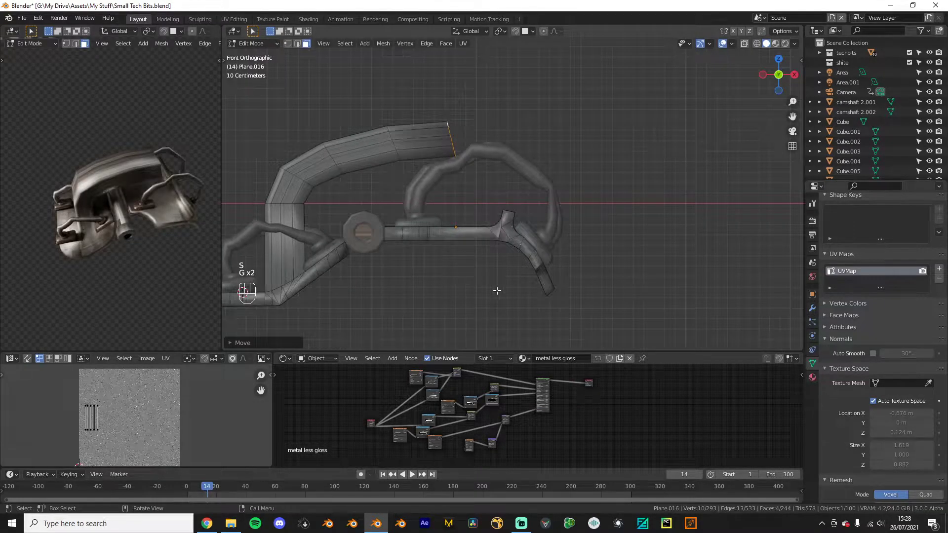
middle_click_drag(475, 159, 478, 211)
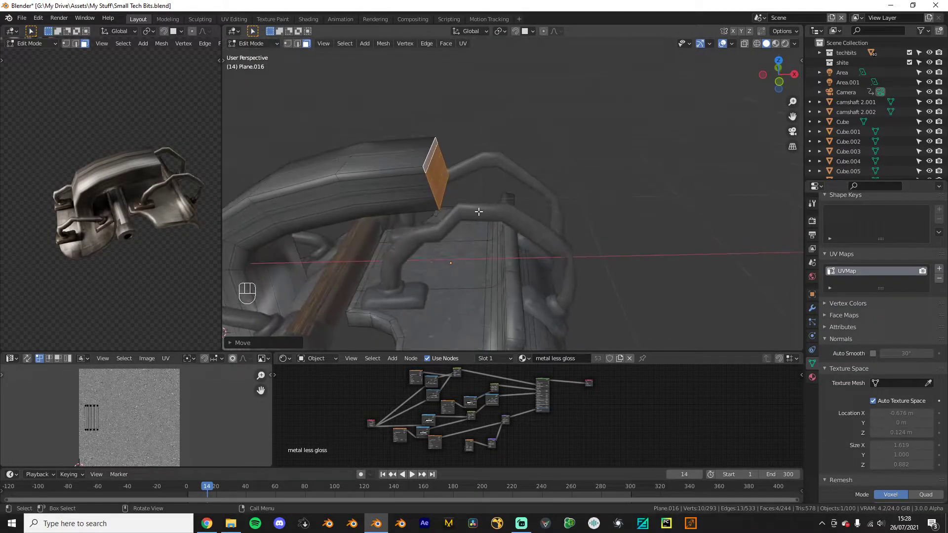
key("KP_1")
key("e")
left_click(531, 144)
key("r")
left_click(506, 229)
key("g")
left_click(504, 241)
key("g")
left_click(527, 203)
Step: Extrude a final tip segment on the arched arm, then angle and resize its end between the large handles
key("e")
left_click(545, 228)
key("r")
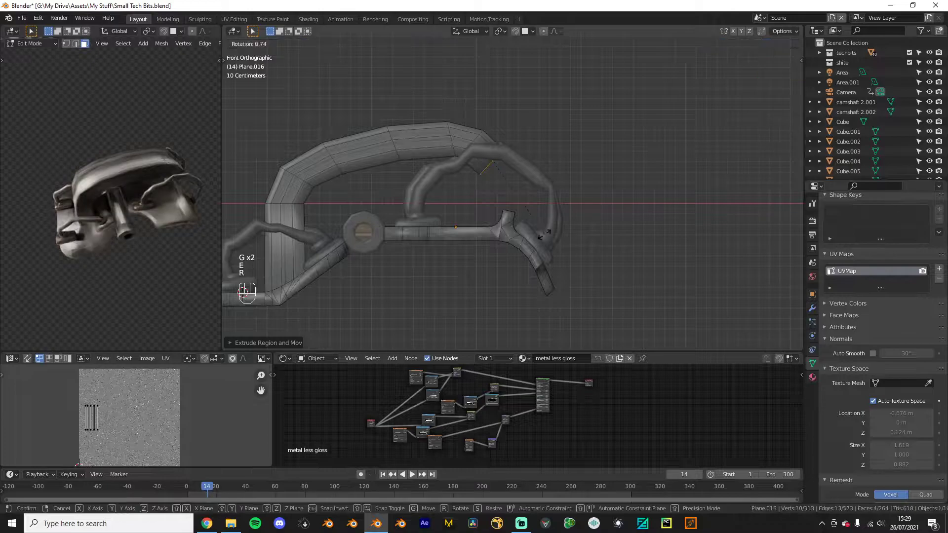
key("g")
left_click(467, 271)
middle_click_drag(467, 271, 432, 239)
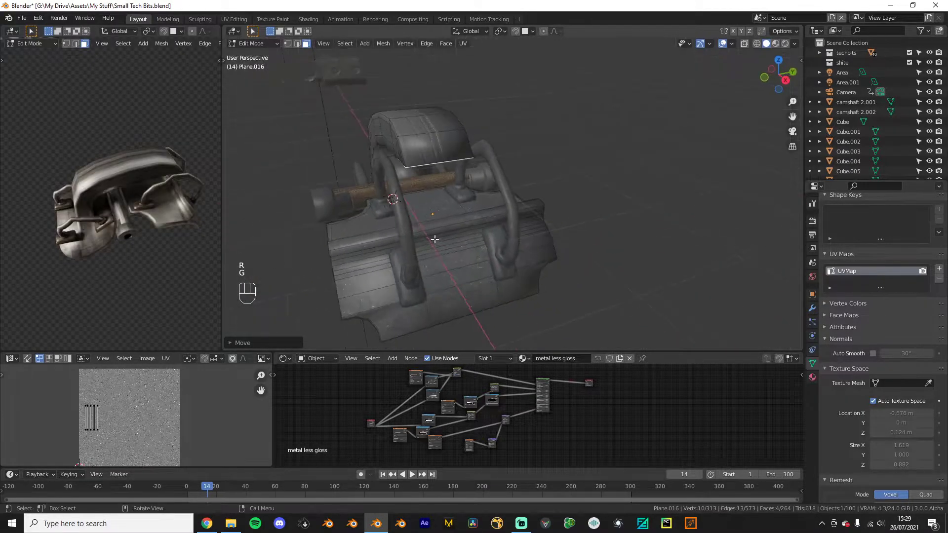
key("s")
left_click(549, 202)
Step: Inspect the arched arm's shape from several angles in the solid and rendered views
key("Tab")
middle_click_drag(518, 214, 476, 218)
scroll(127, 258, "down", 3)
middle_click_drag(127, 258, 146, 237)
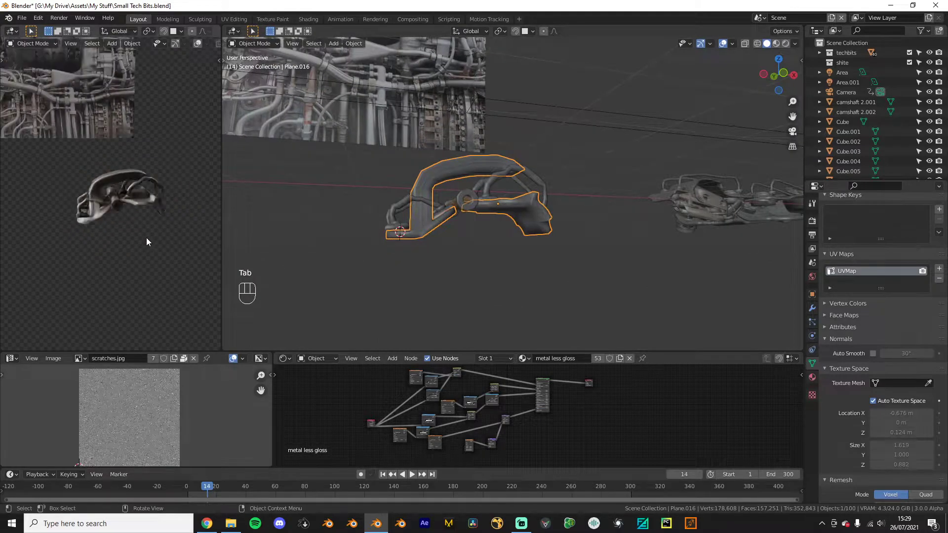
middle_click_drag(448, 259, 448, 283)
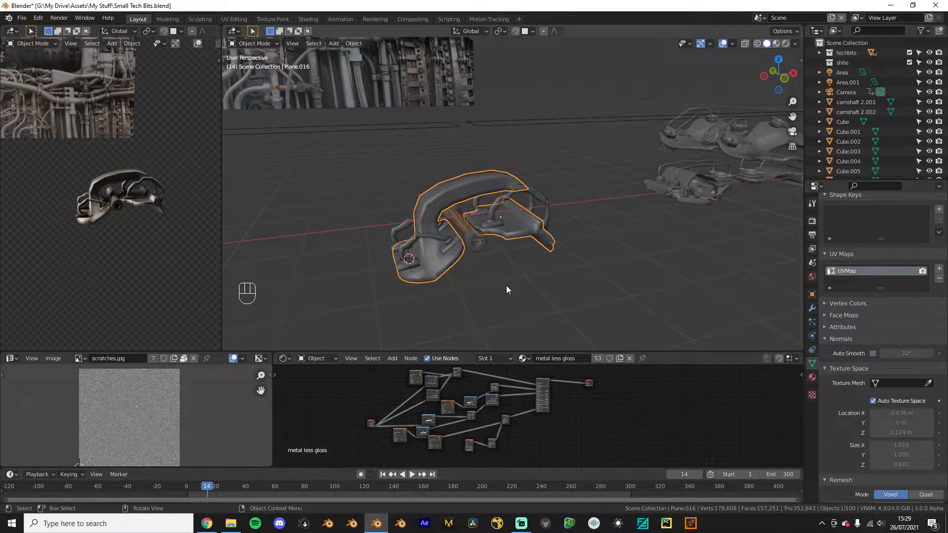
middle_click_drag(508, 285, 478, 261)
middle_click_drag(384, 248, 476, 232)
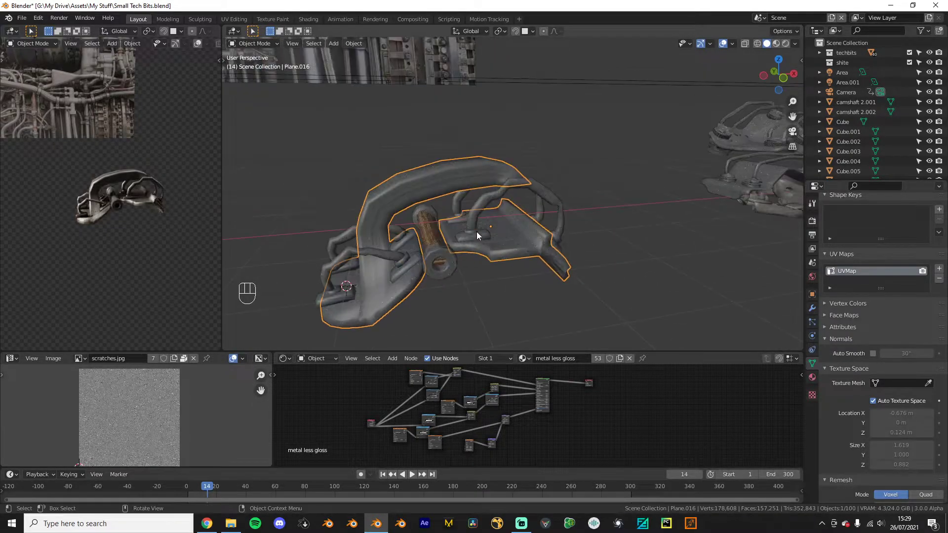
Step: Isolate the panel mesh in front view and delete the arched upper part of the arm
key("Tab")
key("KP_1")
key("KP_Divide")
left_click_drag(318, 138, 533, 185)
key("x")
left_click(466, 139)
Step: Delete the arm's remaining section above the upright block and bring the other parts back into view
left_click_drag(324, 150, 434, 206)
key("x")
left_click(411, 185)
middle_click_drag(434, 239, 448, 281)
key("ctrl+z")
key("x")
left_click(425, 266)
key("KP_Divide")
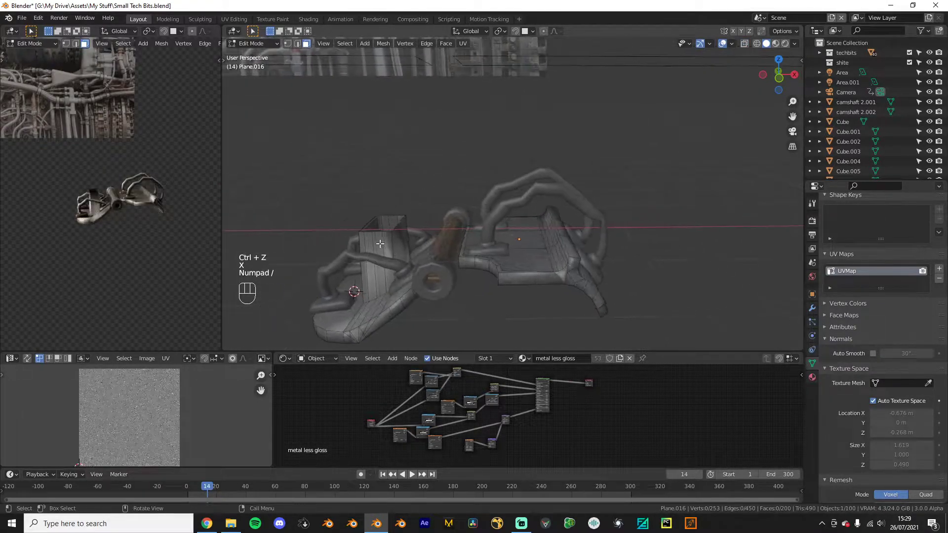
Step: Select the open edge loop at the top of the upright block and fill it with a face
key("ctrl+KP_2")
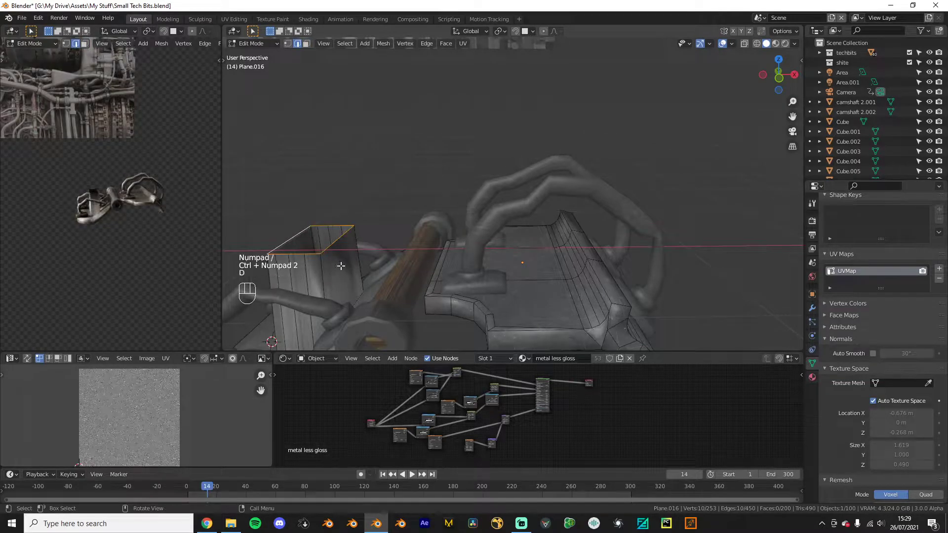
key("f")
key("Tab")
key("Tab")
scroll(447, 169, "down", 3)
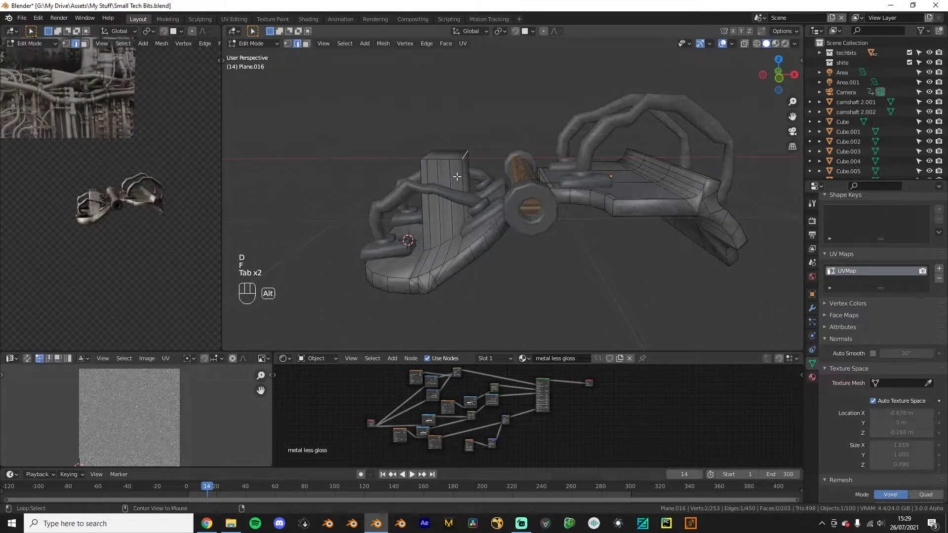
Step: Select the loop of faces around the upright block and unwrap it
key("ctrl+KP_3")
left_click(457, 176, "alt")
key("u")
left_click(472, 175)
key("Tab")
mouse_move(498, 190)
middle_mouse_down()
mouse_move(531, 249)
mouse_move(548, 193)
mouse_move(508, 199)
middle_mouse_up()
key("Tab")
key("ctrl+KP_2")
key("ctrl+KP_3")
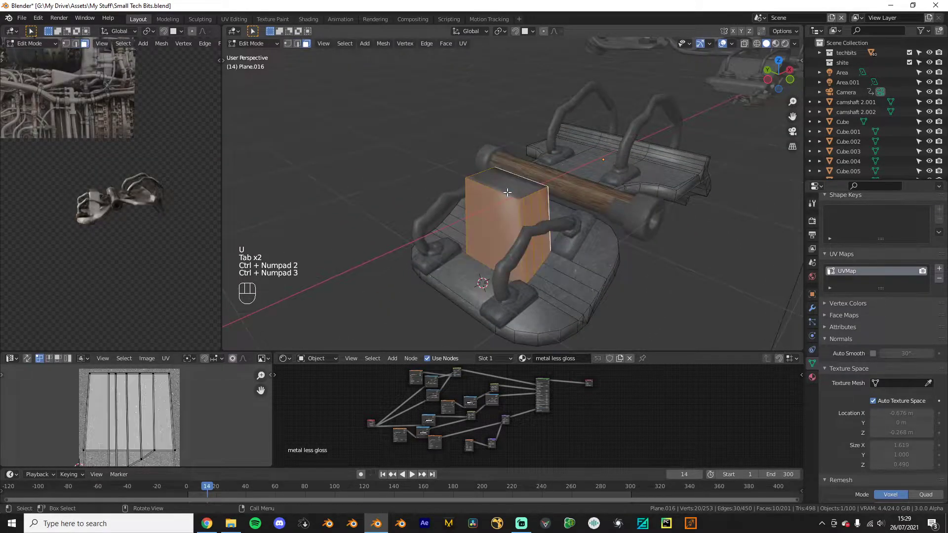
left_click(510, 187)
key("ctrl+b")
right_click(607, 178)
scroll(543, 224, "up", 4)
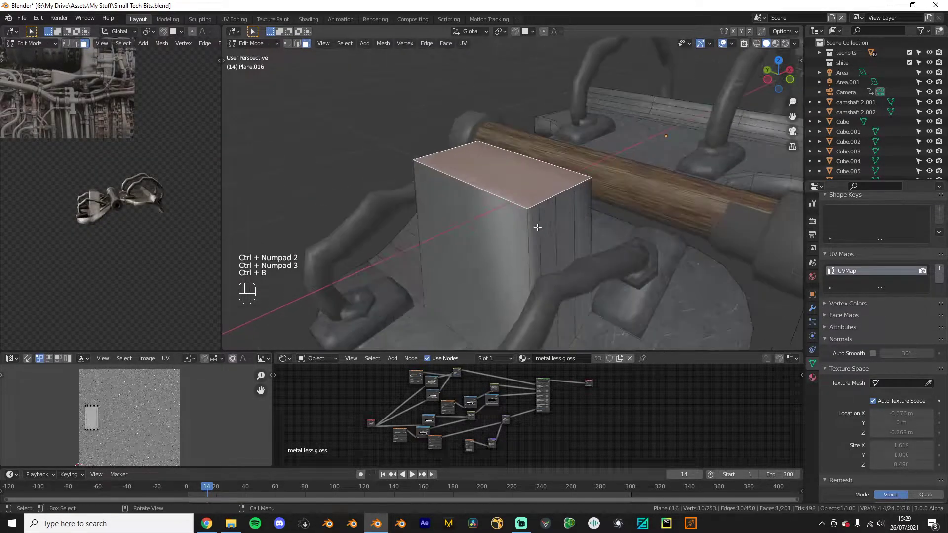
Step: Select the strip faces on both narrow sides of the upright block and dissolve them into one face per side
left_click(531, 227)
left_click(586, 198, "ctrl")
mouse_move(586, 198)
middle_mouse_down()
mouse_move(558, 190)
mouse_move(576, 182)
middle_mouse_up()
left_click(636, 160, "ctrl")
middle_click_drag(637, 160, 459, 189)
key("x")
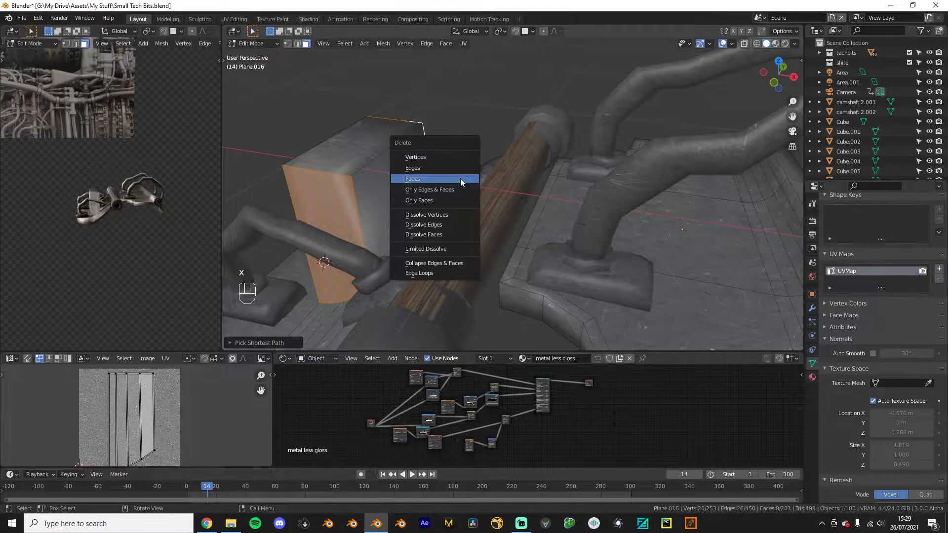
left_click(436, 194)
middle_click_drag(423, 204, 361, 197)
key("ctrl+z")
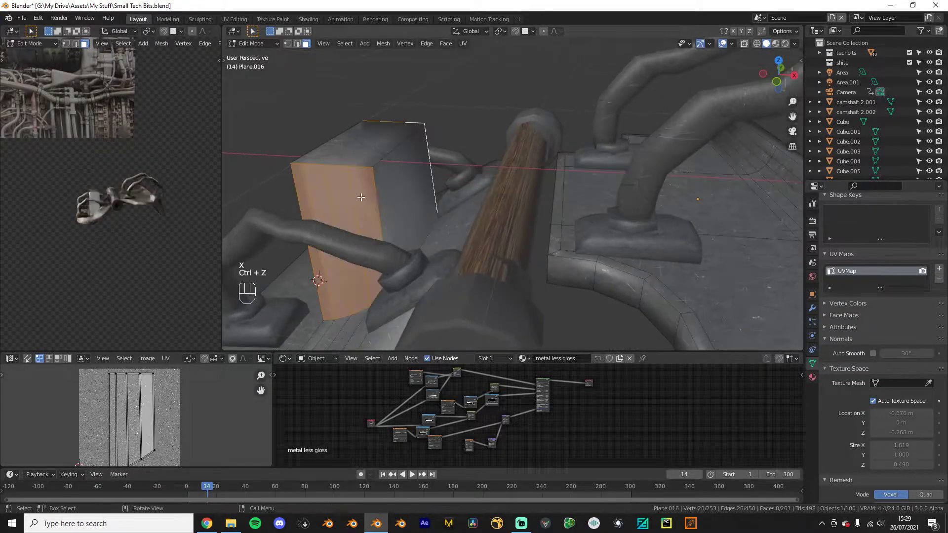
key("x")
left_click(337, 225)
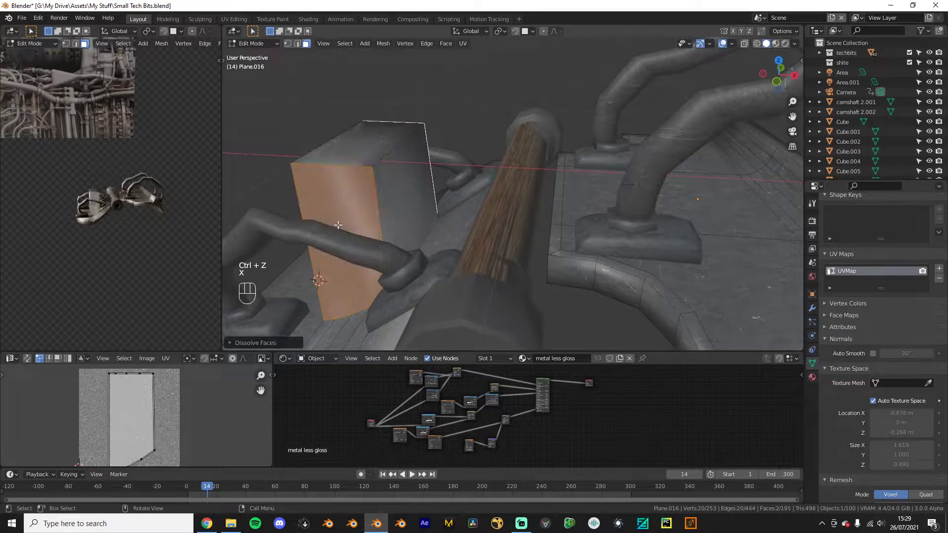
left_click(393, 153)
key("ctrl+b")
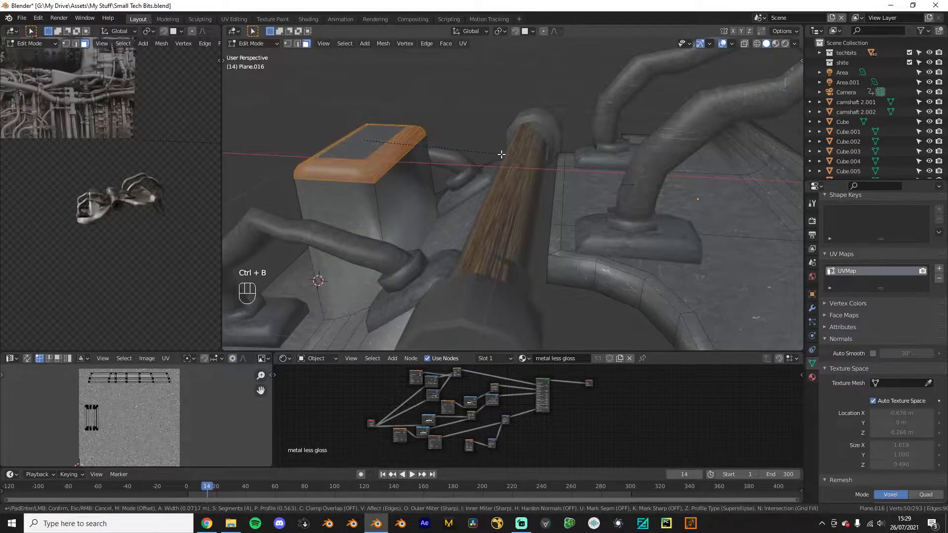
right_click(506, 157)
middle_click_drag(506, 157, 386, 213)
key("ctrl+b")
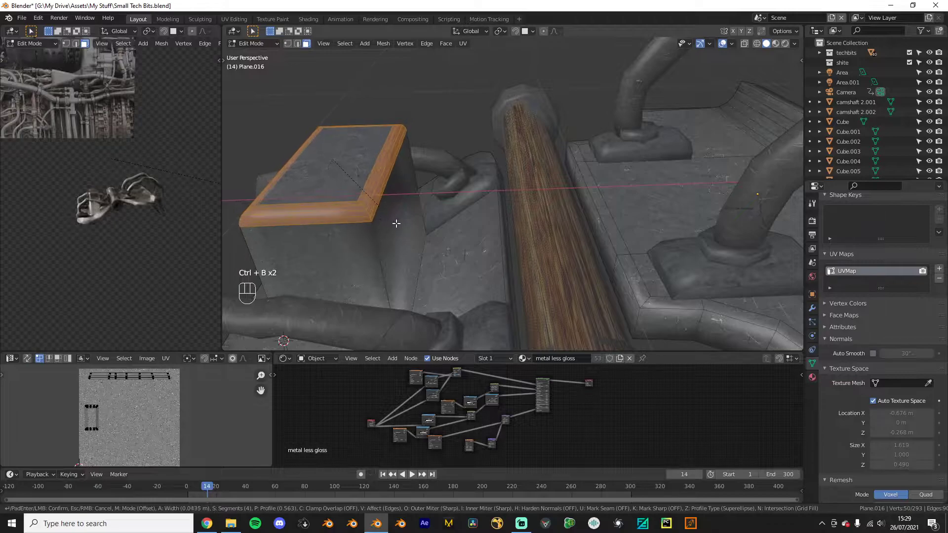
scroll(398, 224, "down", 3)
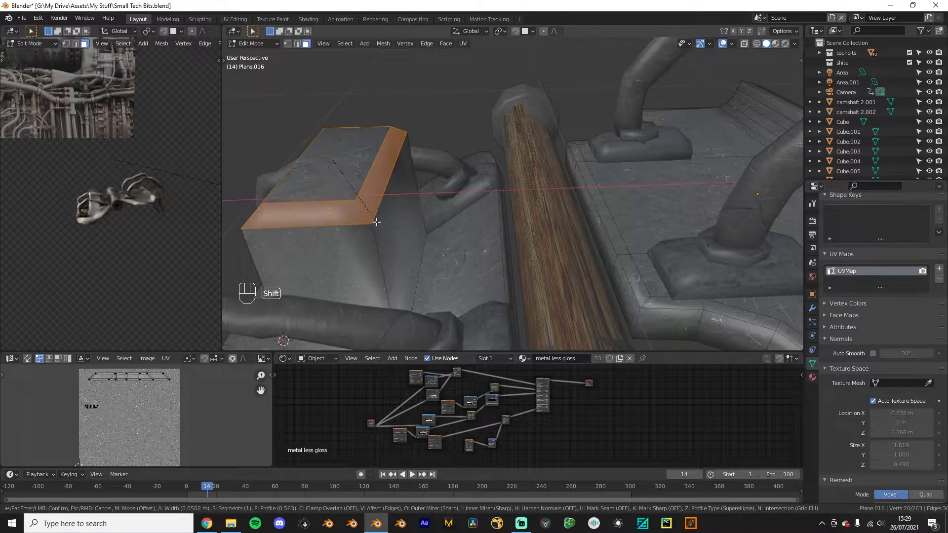
left_click(376, 222)
Step: Select the extra vertices along the two short edges of the block's top face and dissolve them
middle_click_drag(376, 222, 453, 267)
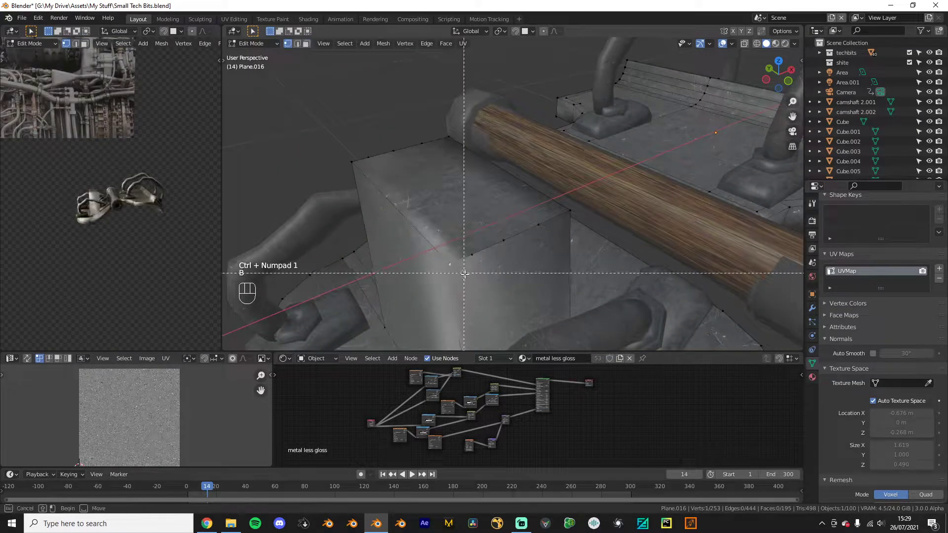
key("g")
right_click(513, 284)
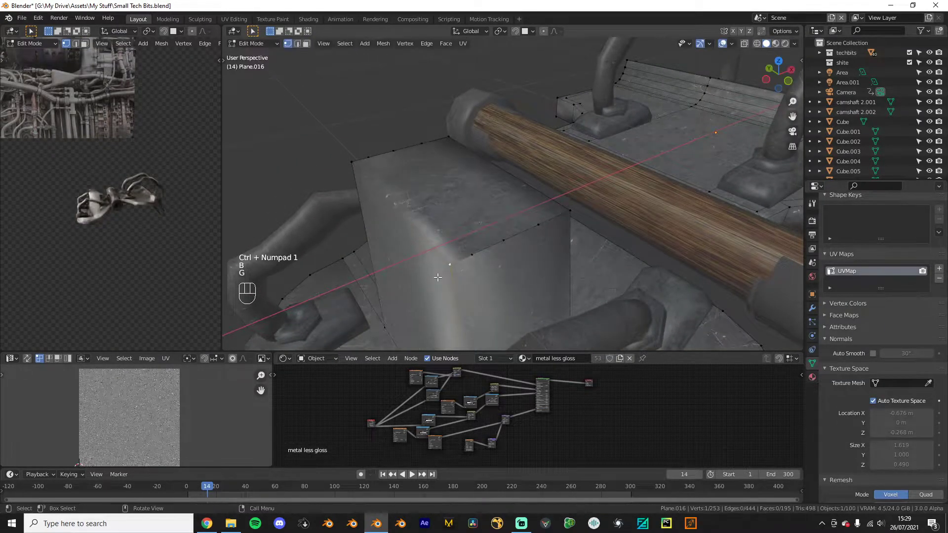
left_click(469, 255, "ctrl")
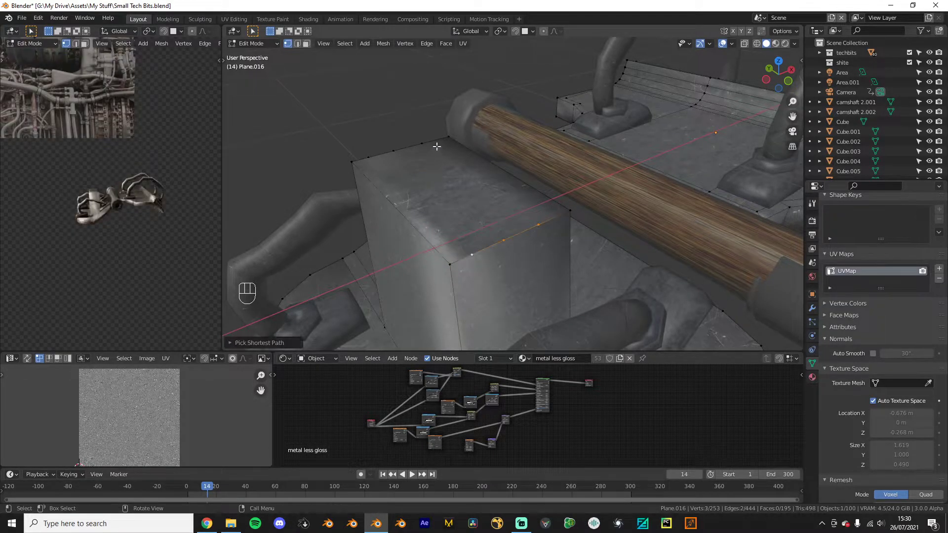
key("x")
left_click(355, 154)
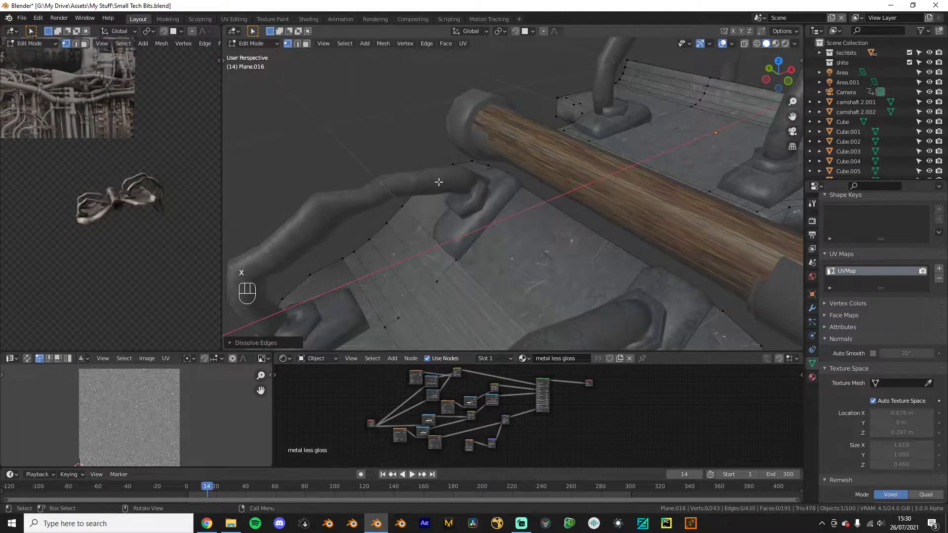
key("ctrl+z")
key("x")
left_click(354, 159)
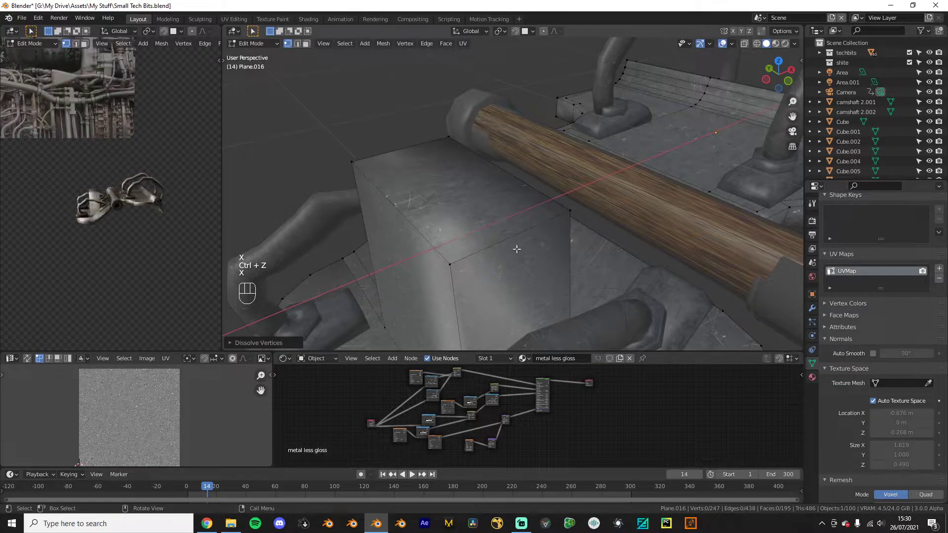
key("ctrl+KP_3")
left_click(496, 207)
key("ctrl+b")
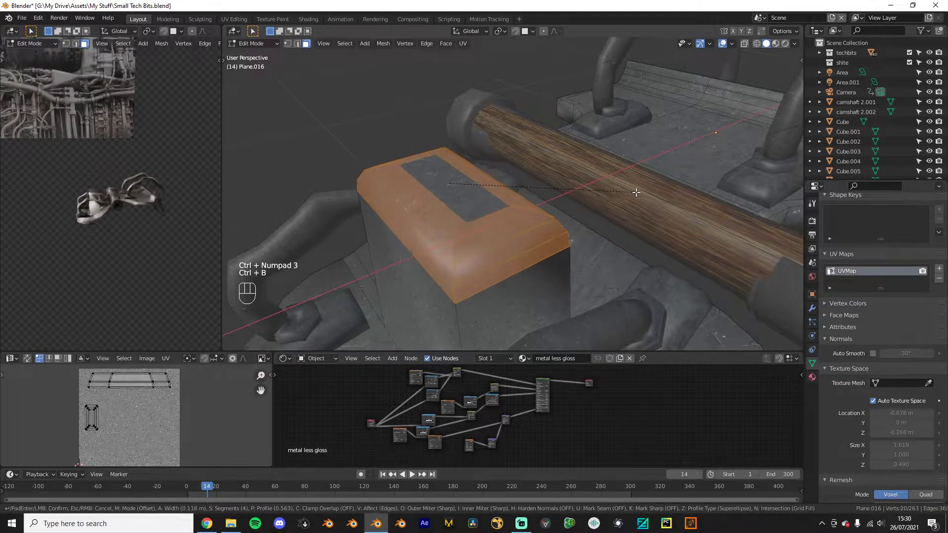
right_click(645, 194)
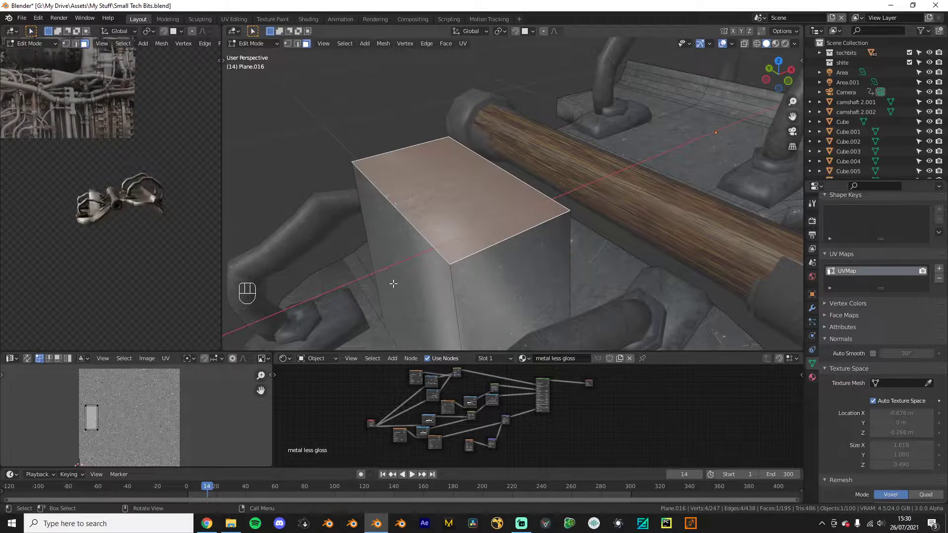
middle_click_drag(393, 283, 533, 244)
scroll(534, 243, "down", 3)
key("ctrl+KP_2")
left_click(558, 210, "alt")
left_click(449, 186, "alt")
middle_click_drag(475, 169, 546, 210)
key("ctrl+b")
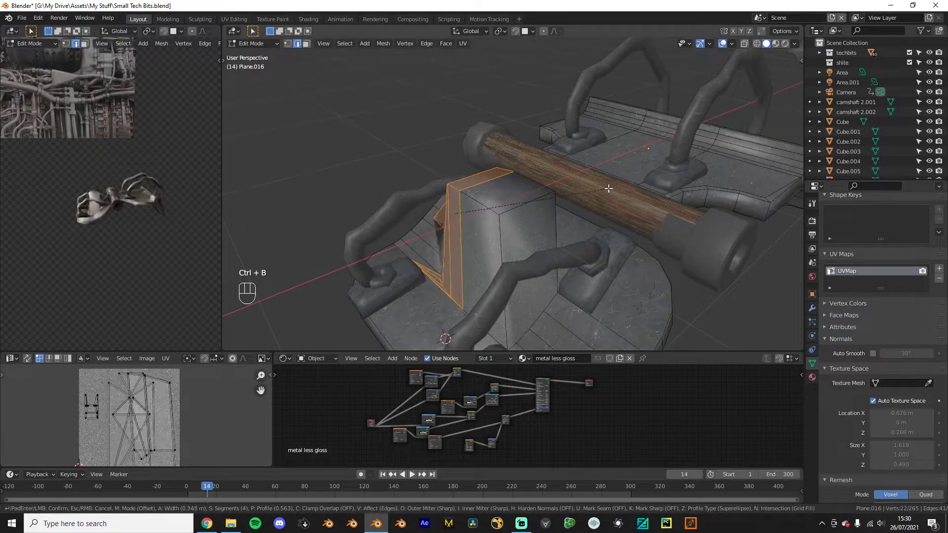
right_click(622, 192)
middle_click_drag(468, 241, 518, 224)
left_click(508, 224)
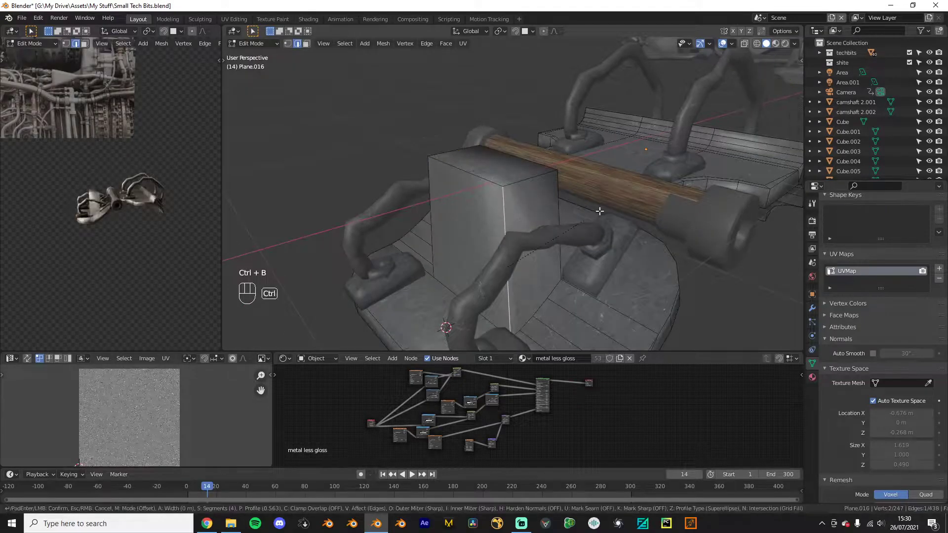
key("ctrl+b")
right_click(425, 217)
middle_click_drag(425, 217, 444, 222)
Step: Bevel the block's top face with four segments to round its upper edges, and return to Object Mode
left_click(457, 213)
key("ctrl+KP_3")
left_click(478, 193)
key("ctrl+b")
left_click(689, 179)
key("Tab")
scroll(567, 257, "down", 4)
middle_click_drag(563, 267, 502, 240)
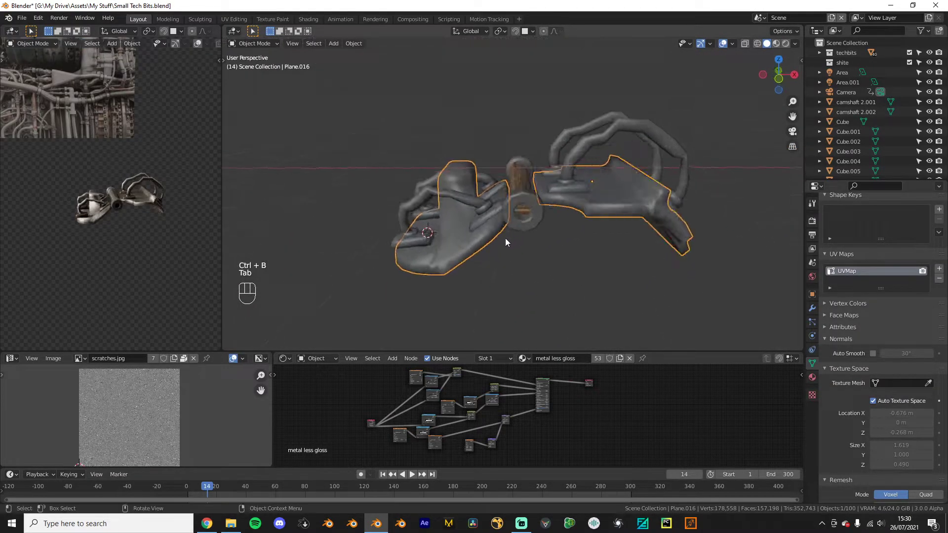
Step: Enable Auto Smooth on the panel mesh
middle_click_drag(210, 266, 79, 235)
middle_click_drag(494, 236, 502, 227)
key("q")
key("q")
left_click(486, 276)
Step: Set the panel's Auto Smooth angle to 90.4°
middle_click_drag(181, 287, 160, 315)
scroll(160, 314, "up", 2)
scroll(435, 232, "up", 1)
key("Tab")
left_click(460, 219)
scroll(460, 219, "down", 2)
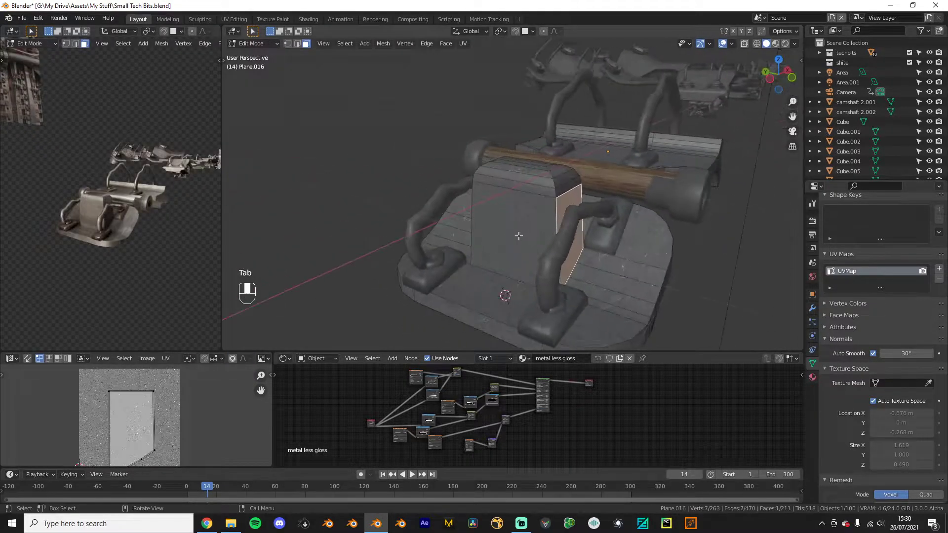
key("Tab")
key("Tab")
key("ctrl+KP_2")
key("Tab")
right_click(565, 227)
left_click(529, 227)
mouse_move(898, 352)
left_mouse_down()
mouse_move(931, 352)
mouse_move(921, 352)
left_mouse_up()
middle_click_drag(404, 242, 499, 286)
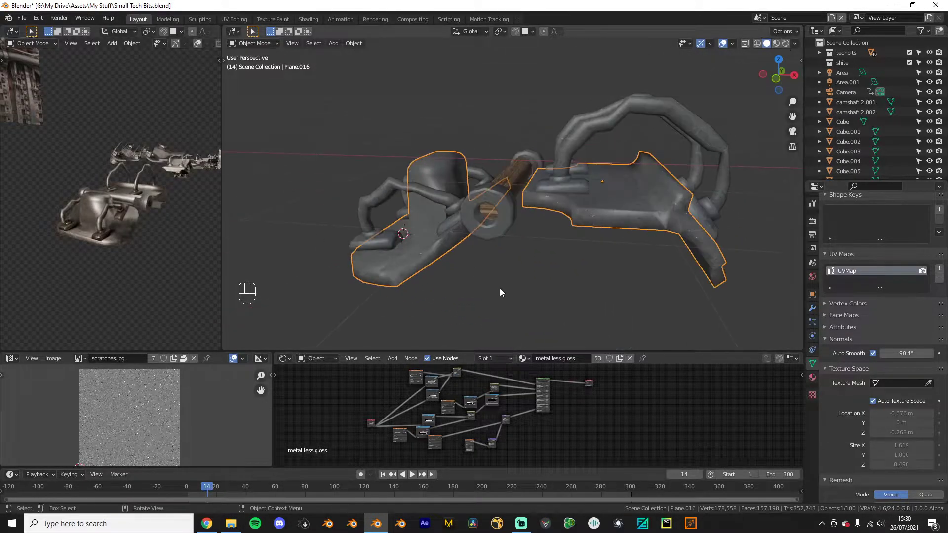
Step: Add a horizontal loop cut on the block's wide front face and slide it close to the base
middle_click_drag(85, 243, 217, 239)
key("Tab")
middle_click_drag(453, 207, 467, 209)
key("ctrl+r")
left_click(467, 210)
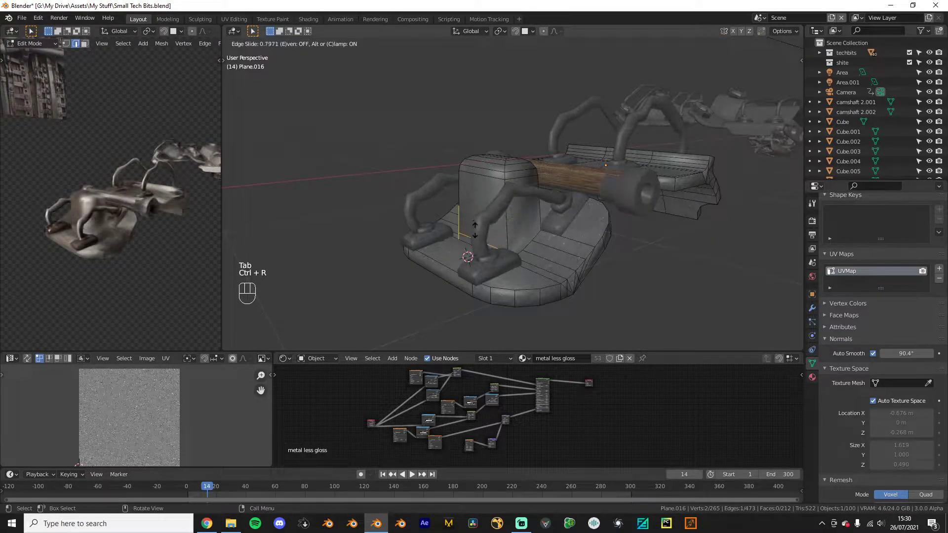
left_click(475, 228)
Step: Add a matching horizontal loop cut near the base of the block's opposite wide face
key("ctrl+r")
scroll(524, 203, "up", 3)
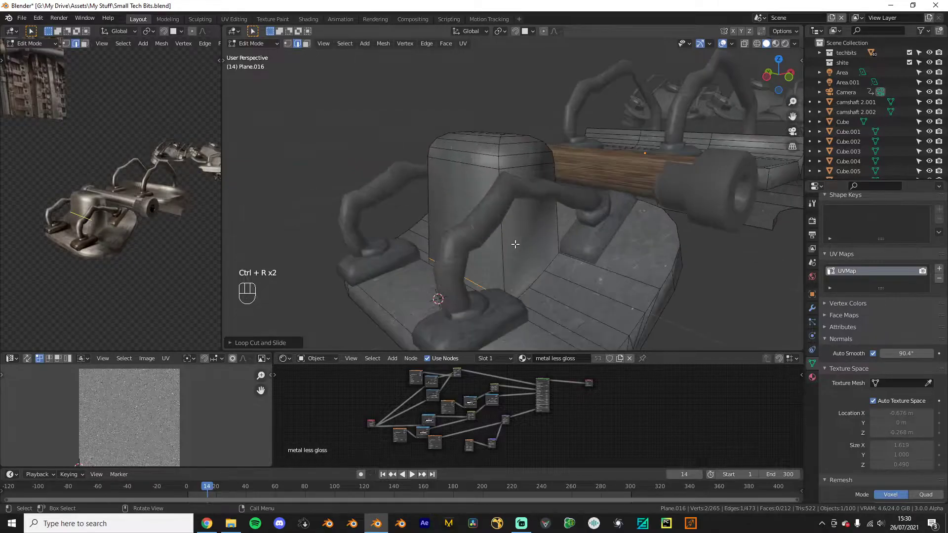
key("k")
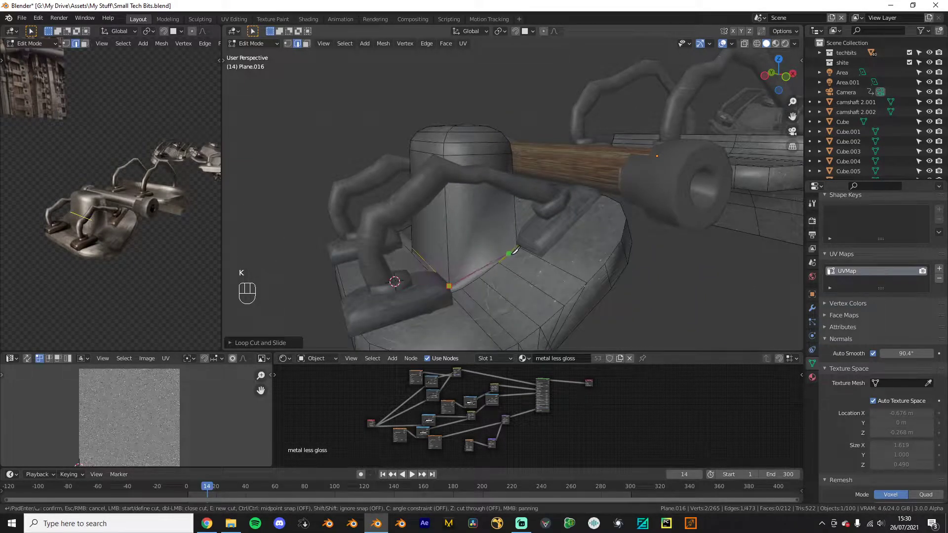
key("ctrl+r")
middle_click_drag(519, 238, 400, 267)
left_click(448, 202)
left_click(458, 218)
key("l")
right_click(405, 275)
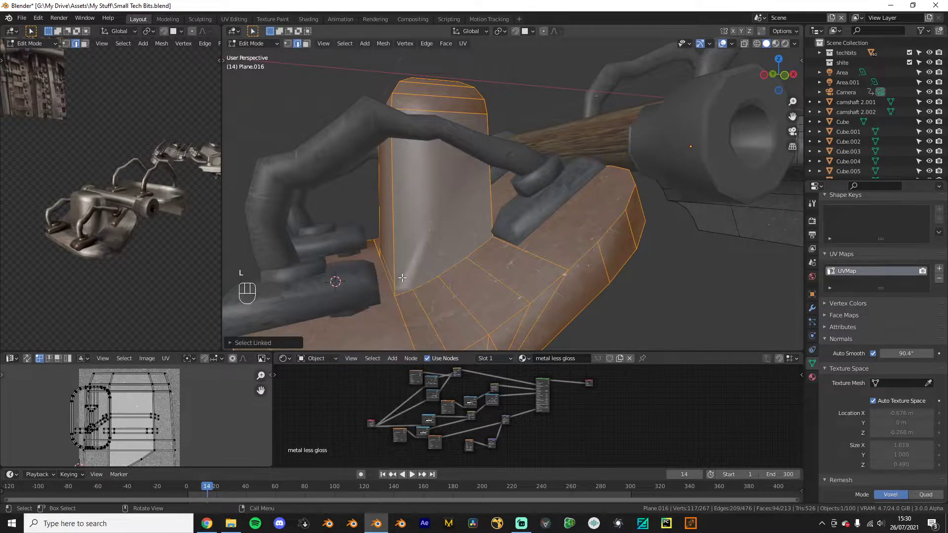
key("ctrl+z")
Step: Use see-through display to knife a cut across the block's narrow side, joining the front and back cuts near the base
key("k")
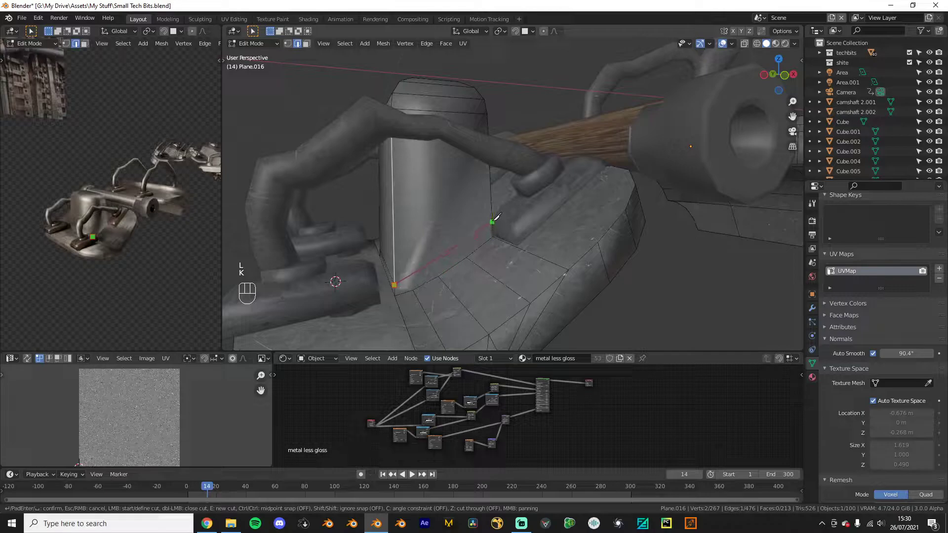
middle_click_drag(495, 230, 469, 268)
key("KP_Divide")
scroll(458, 271, "up", 1)
scroll(481, 255, "down", 1)
key("k")
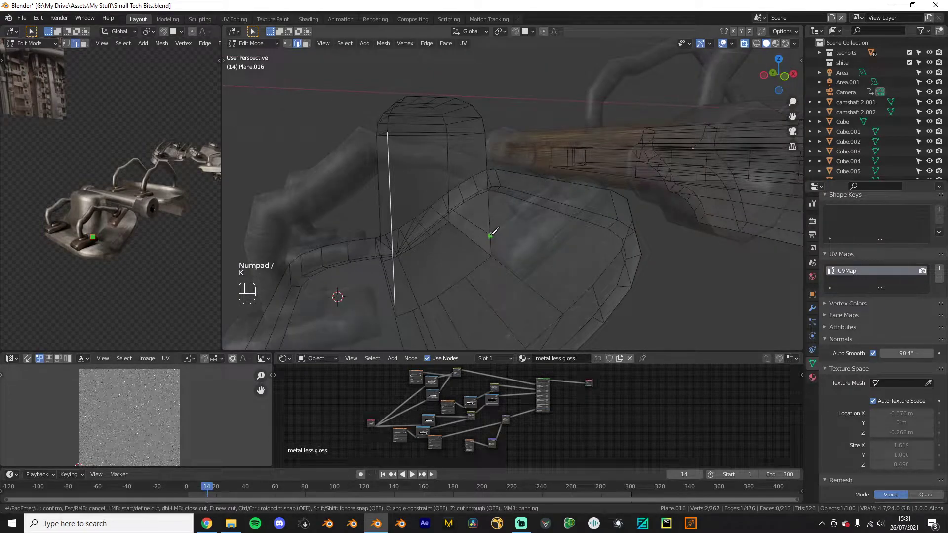
key("Return")
key("Tab")
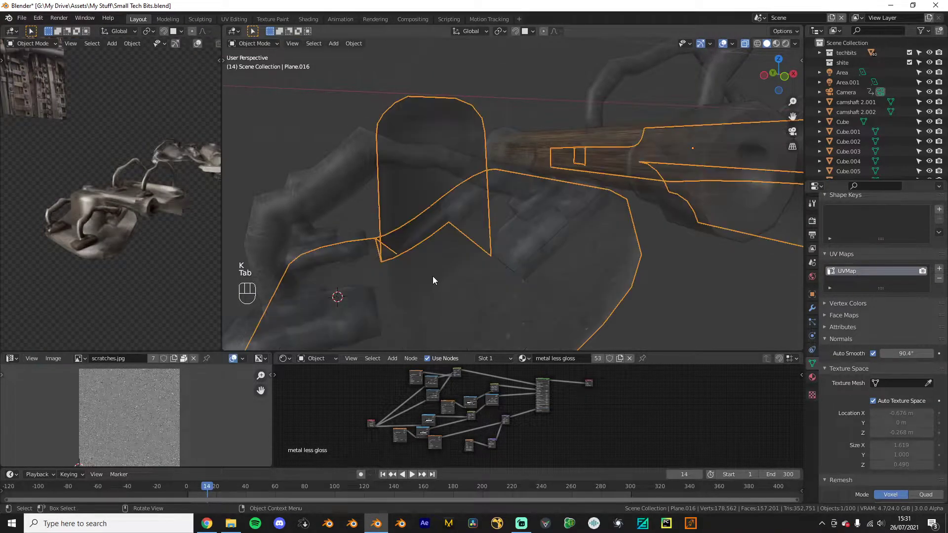
key("KP_Divide")
Step: Add a loop cut around the whole block and slide it down close to the base
key("Tab")
key("ctrl+r")
scroll(557, 253, "up", 2)
middle_click_drag(557, 258, 509, 254)
key("ctrl+r")
left_click(525, 240)
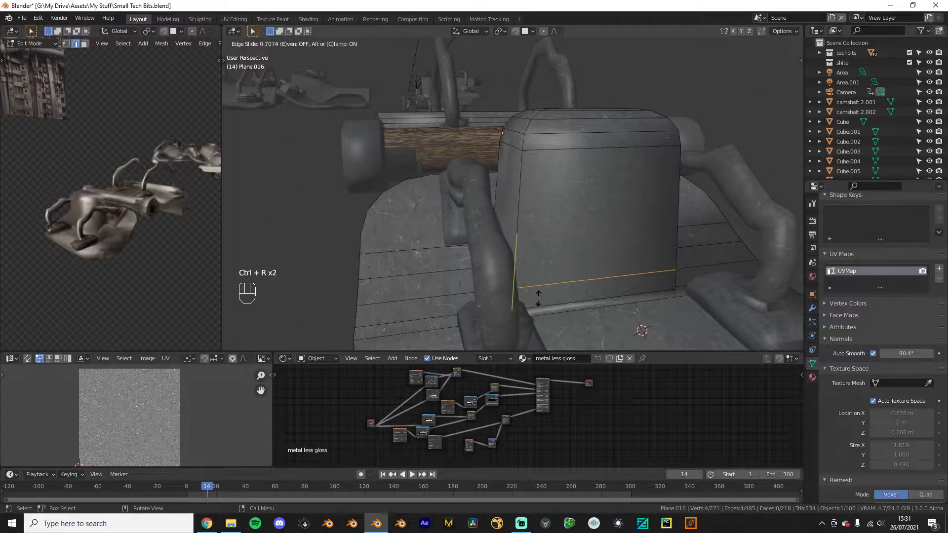
left_click(537, 313)
Step: Slide the selected edge at the foot of the block down toward the panel surface
key("Tab")
key("Tab")
middle_click_drag(537, 313, 587, 262)
left_click(582, 243)
key("g")
key("g")
left_click(574, 264)
key("Tab")
middle_click_drag(644, 276, 521, 252)
Step: Add two loop cuts running over the block's wide faces and top, one slid close to each narrow side
key("Tab")
scroll(524, 232, "up", 1)
key("ctrl+r")
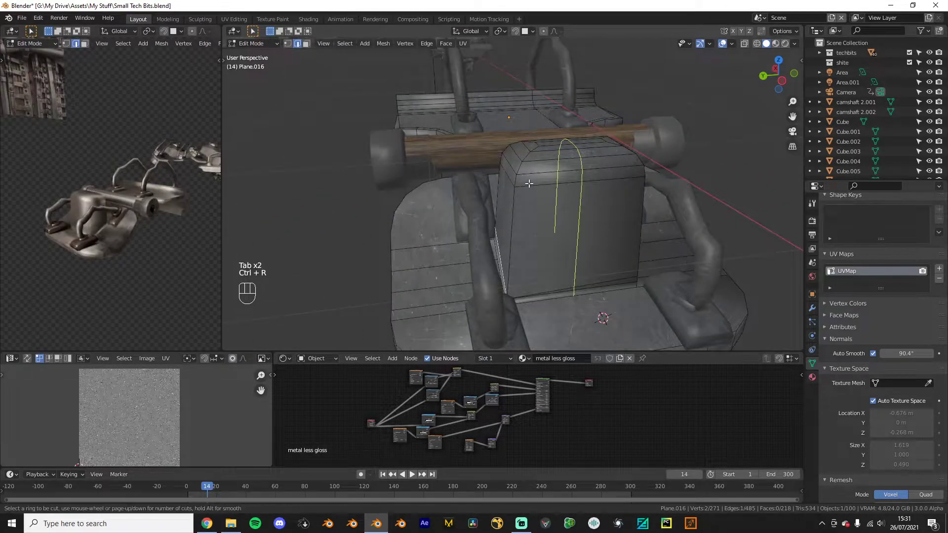
left_click(533, 186)
left_click(467, 189)
key("ctrl+r")
left_click(642, 163)
left_click(709, 157)
Step: Add three lengthwise loop cuts over the block's top and down its narrow sides to tighten the edges along the wide faces
middle_click_drag(709, 157, 592, 168)
key("ctrl+r")
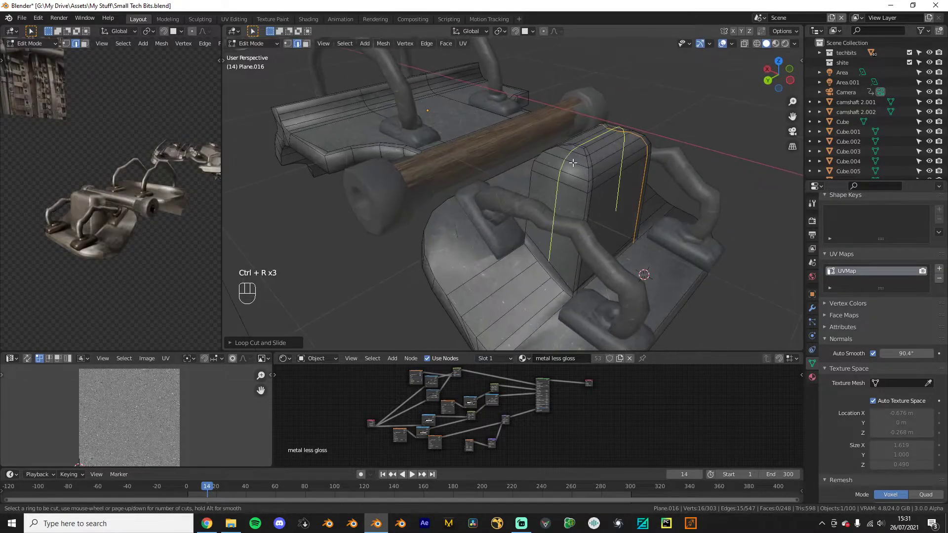
left_click(590, 167)
left_click(585, 168)
key("ctrl+r")
left_click(573, 148)
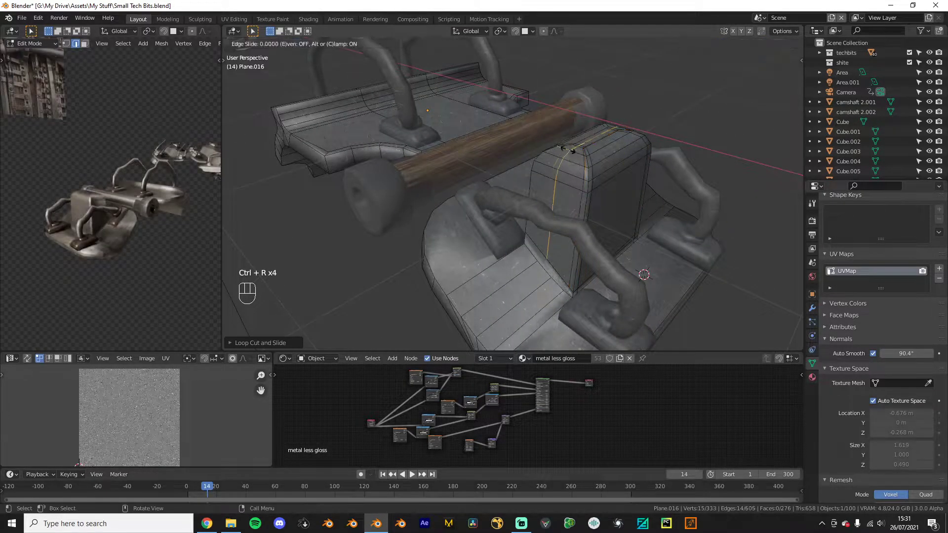
left_click(581, 158)
middle_click_drag(581, 158, 435, 173)
key("ctrl+r")
left_click(435, 173)
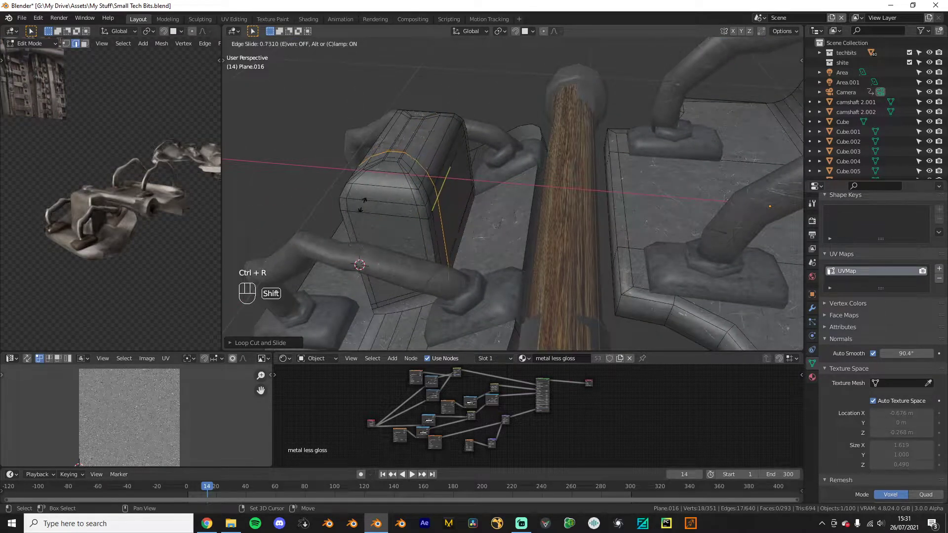
left_click(313, 226)
Step: Examine the shading of the block and the panel's rounded lower edge with and without the wireframe
key("Tab")
middle_click_drag(313, 226, 496, 273)
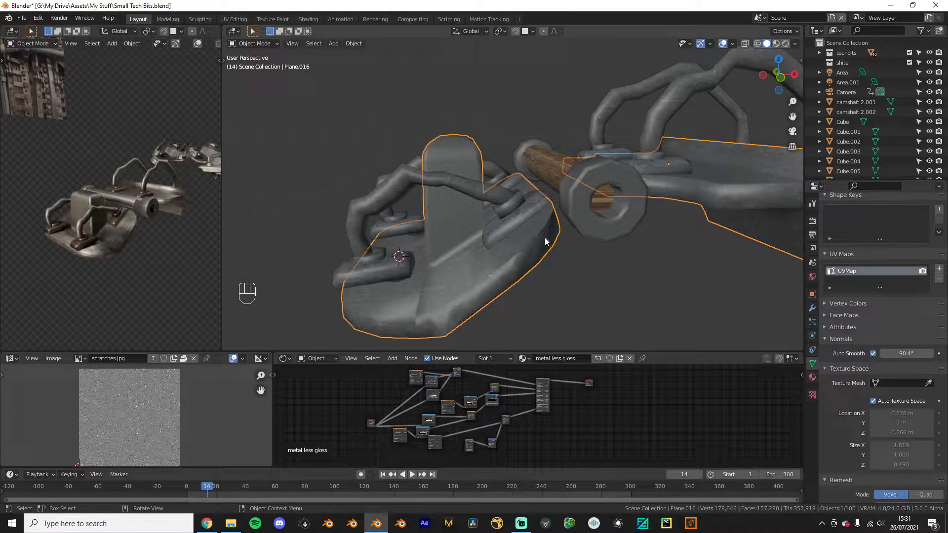
scroll(543, 239, "down", 3)
key("Tab")
scroll(488, 288, "up", 2)
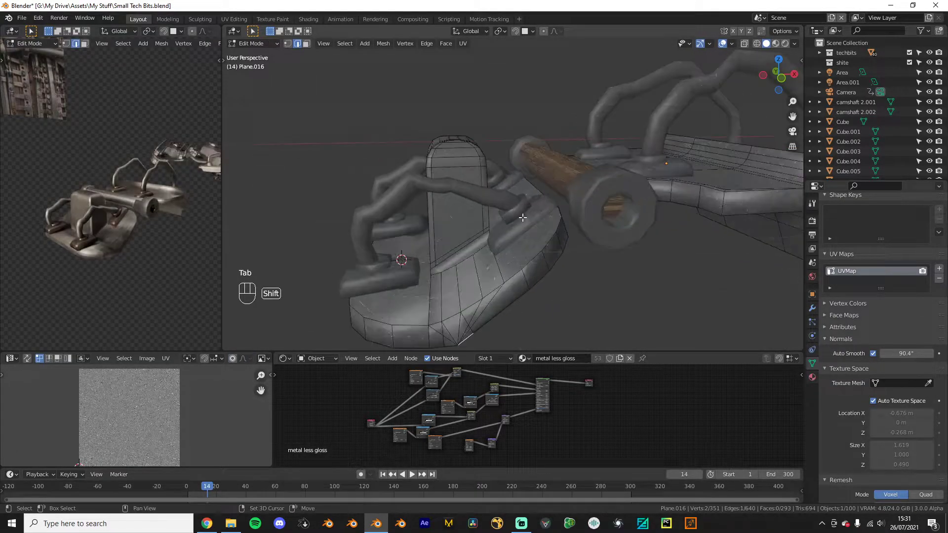
scroll(546, 221, "up", 5)
key("Tab")
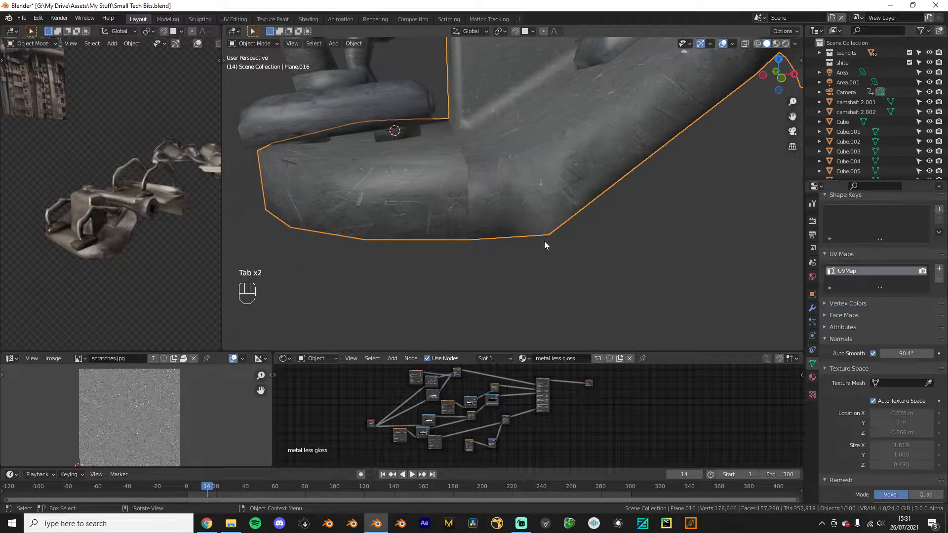
Step: Add two loop cuts along the thin side of the panel's notched section beside the tube, one near its lower edge, one near its upper edge
scroll(526, 238, "down", 6)
middle_click_drag(588, 224, 526, 249)
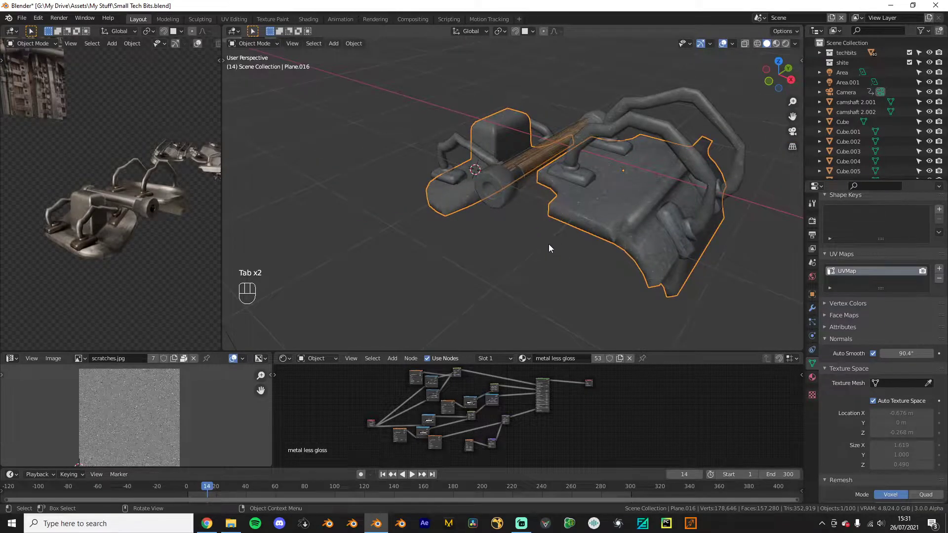
key("Tab")
scroll(585, 243, "down", 2)
scroll(605, 232, "up", 4)
middle_click_drag(629, 210, 650, 181)
middle_click_drag(650, 132, 505, 203, "shift")
key("ctrl+r")
left_click(518, 193)
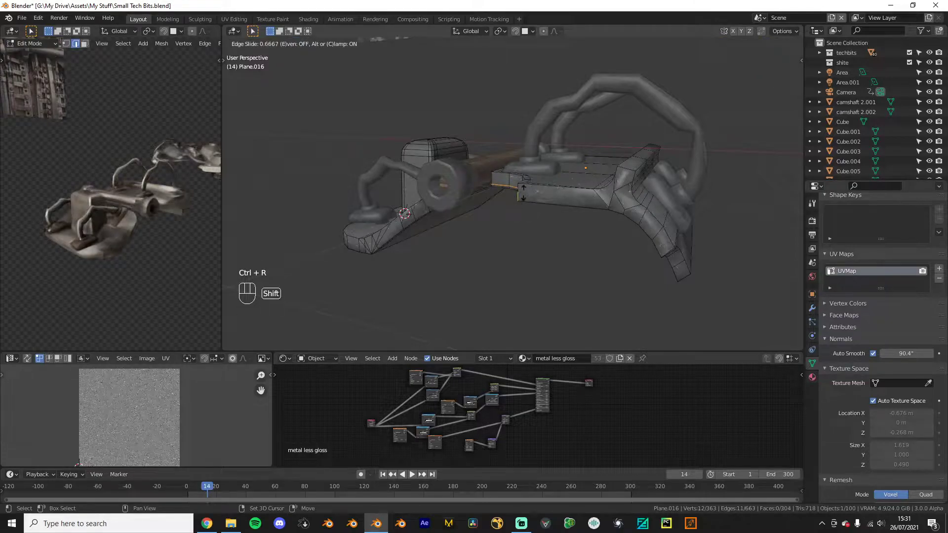
left_click(518, 193)
key("ctrl+r")
left_click(497, 175)
left_click(496, 176)
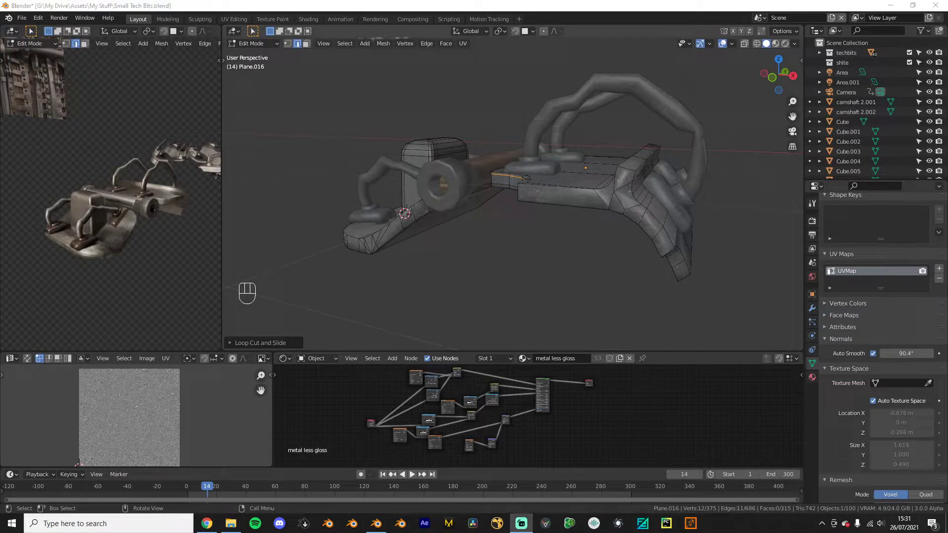
Step: Knife-cut a lengthwise edge along the panel's straight side face, close below its upper edge
left_click(558, 196)
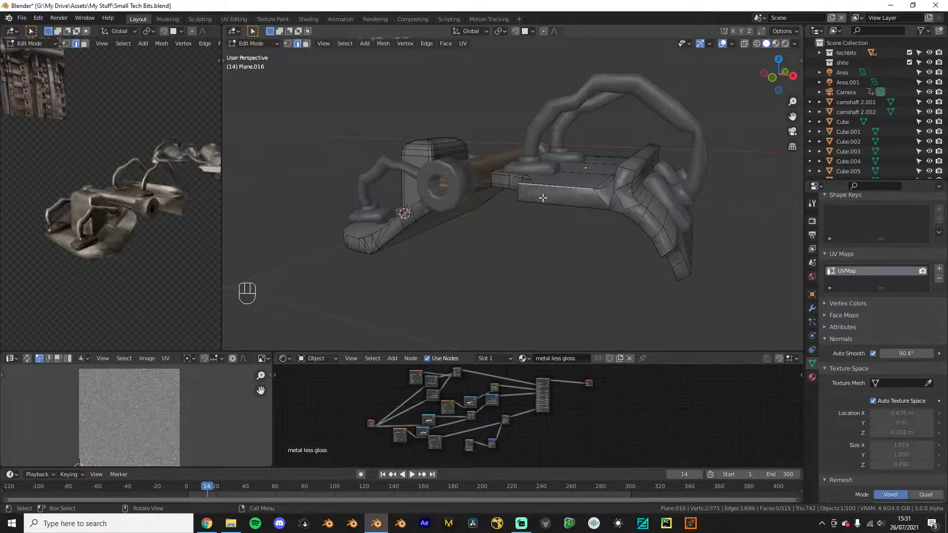
scroll(558, 200, "up", 2)
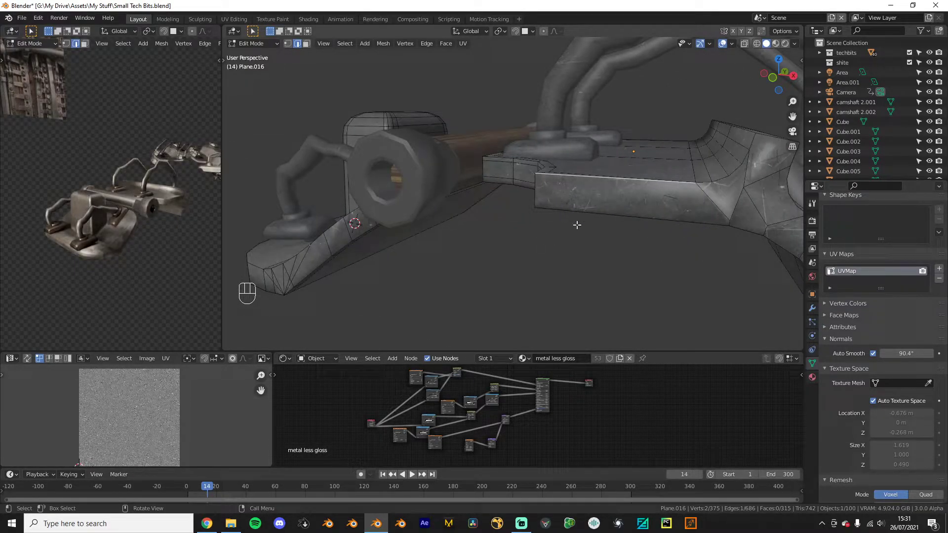
key("k")
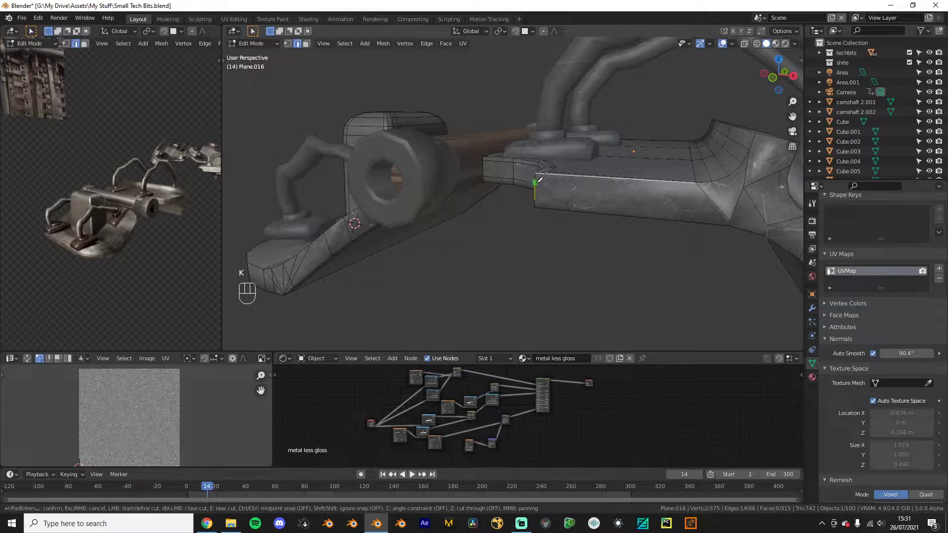
left_click(740, 196)
key("Return")
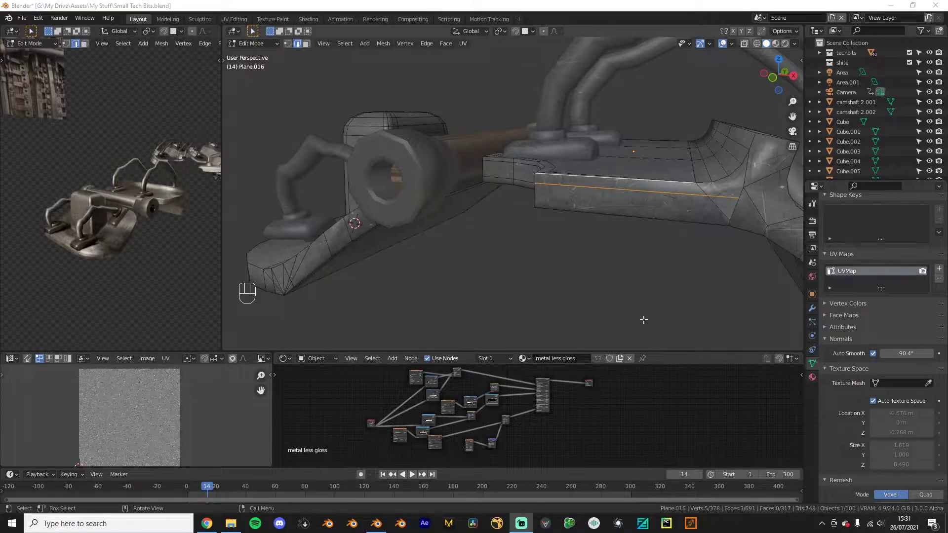
Step: Knife-cut a second lengthwise edge along the same side face, close above its lower edge, and check the shading
left_click(700, 405)
middle_click_drag(608, 298, 654, 292)
scroll(623, 274, "up", 3)
middle_click_drag(691, 256, 548, 259, "shift")
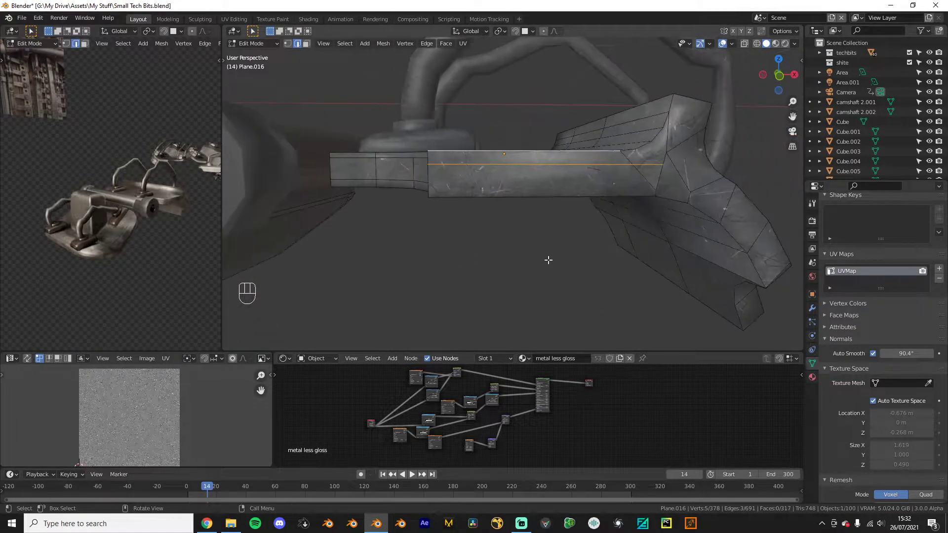
key("k")
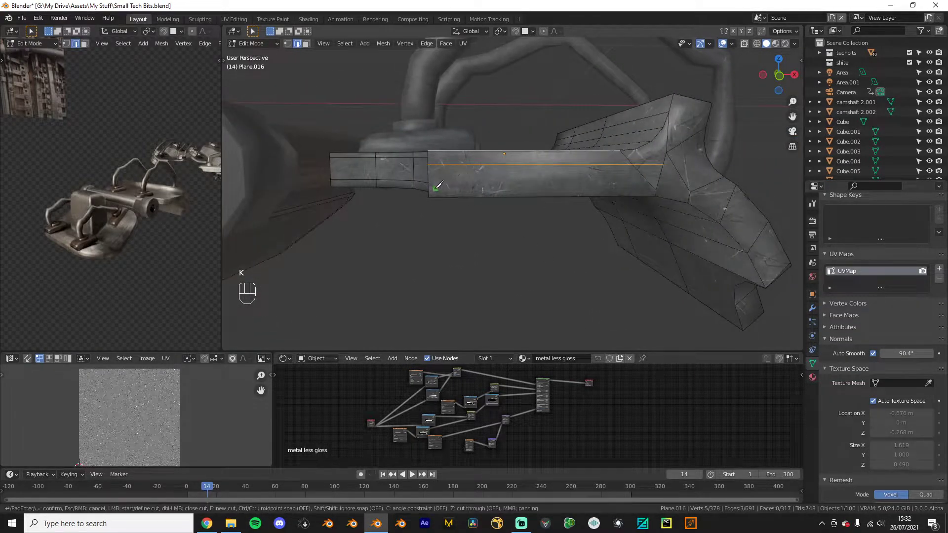
left_click(657, 186)
key("Return")
key("Tab")
middle_click_drag(681, 253, 698, 286)
scroll(698, 286, "down", 3)
left_click(698, 285)
middle_click_drag(160, 224, 143, 247)
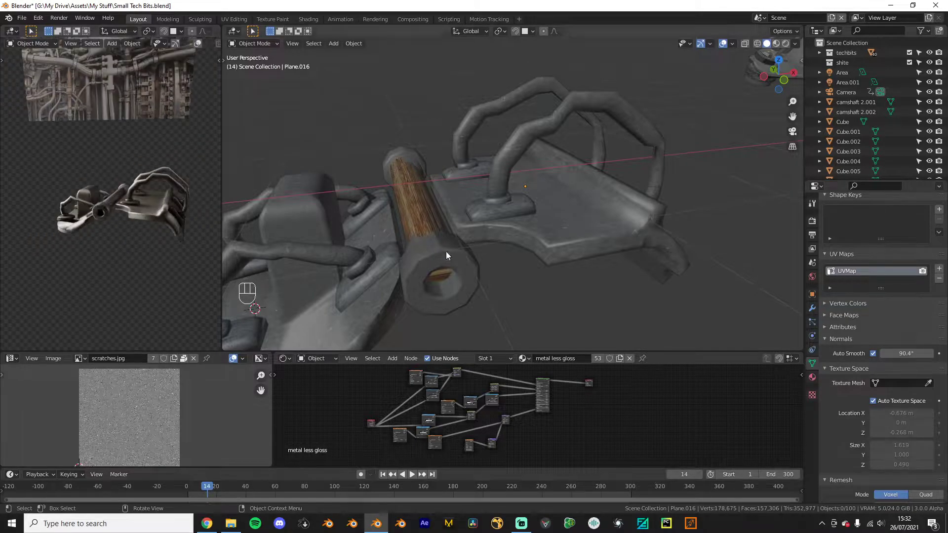
middle_click_drag(604, 222, 576, 194)
scroll(562, 202, "up", 2)
key("Tab")
middle_click_drag(637, 191, 533, 193, "shift")
left_click(535, 148)
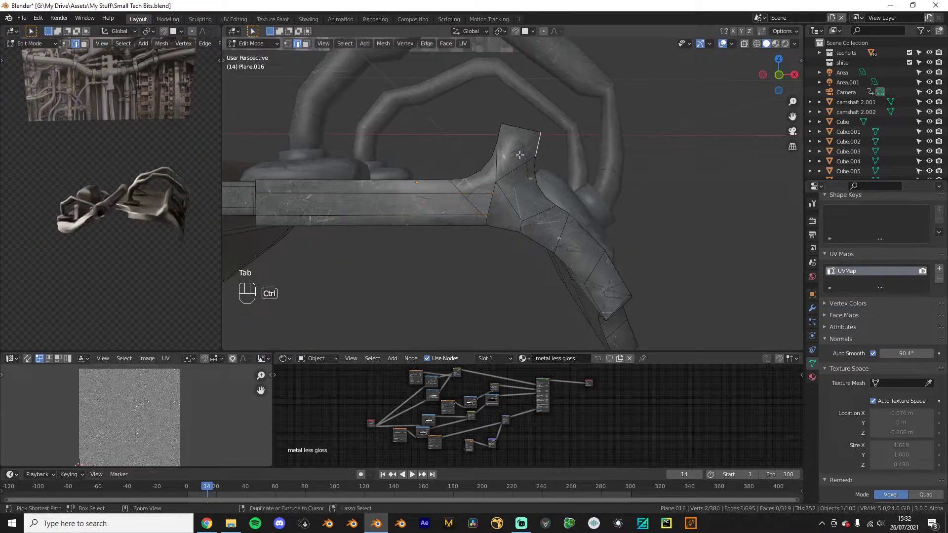
key("ctrl+KP_3")
left_click(520, 155)
left_click(485, 213, "ctrl")
left_click(504, 207, "ctrl")
left_click(529, 195, "ctrl")
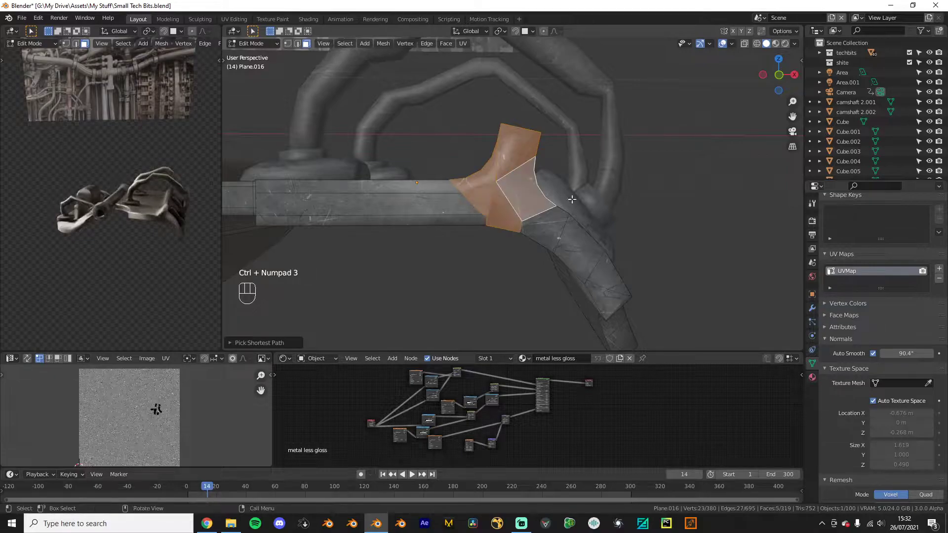
key("i")
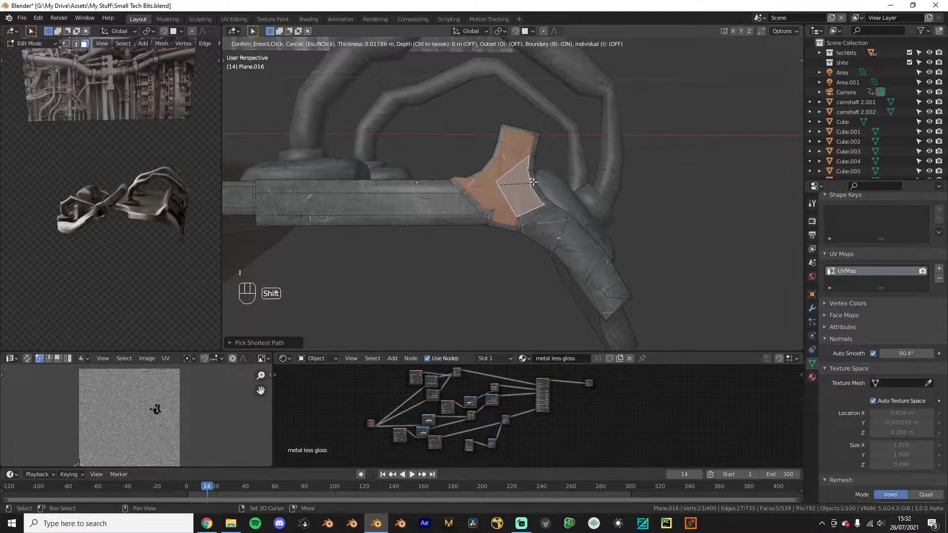
right_click(496, 168)
Step: Knife-cut an inner outline following the border of the end face where the panel's upright lip meets the downward bend
left_click(474, 199)
scroll(472, 197, "up", 2)
left_click(467, 189)
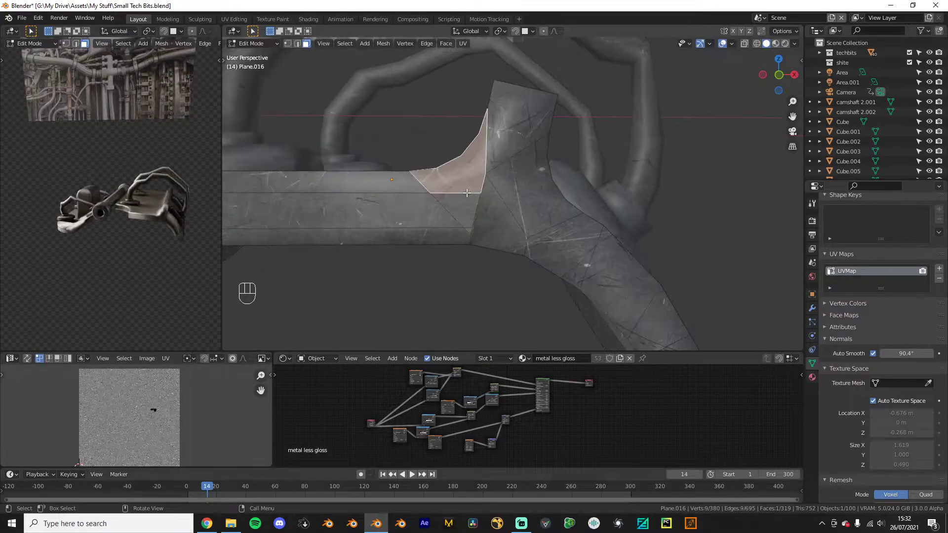
key("k")
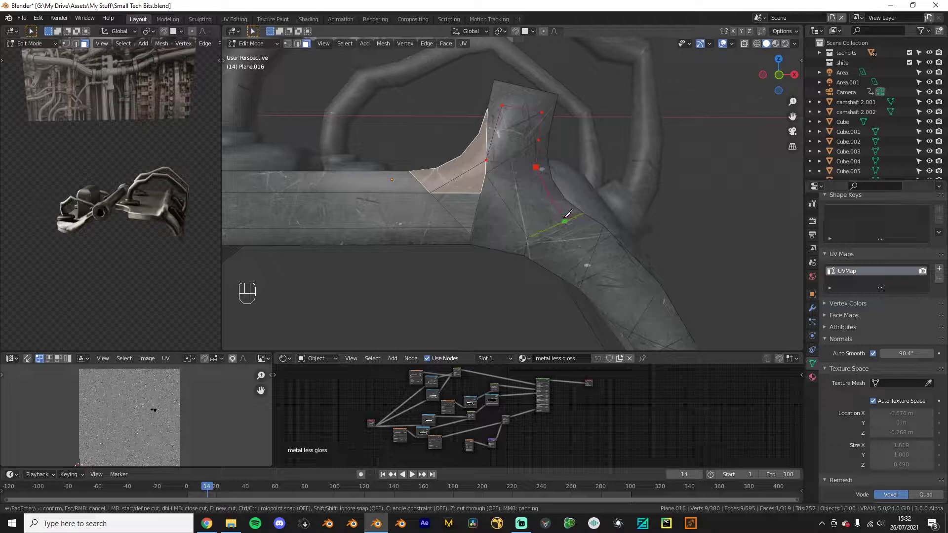
key("Return")
key("Tab")
middle_click_drag(514, 214, 474, 202)
Step: Add two loop cuts across the panel's upright lip and bend, one slid close to each end
key("Tab")
key("ctrl+r")
left_click(369, 212)
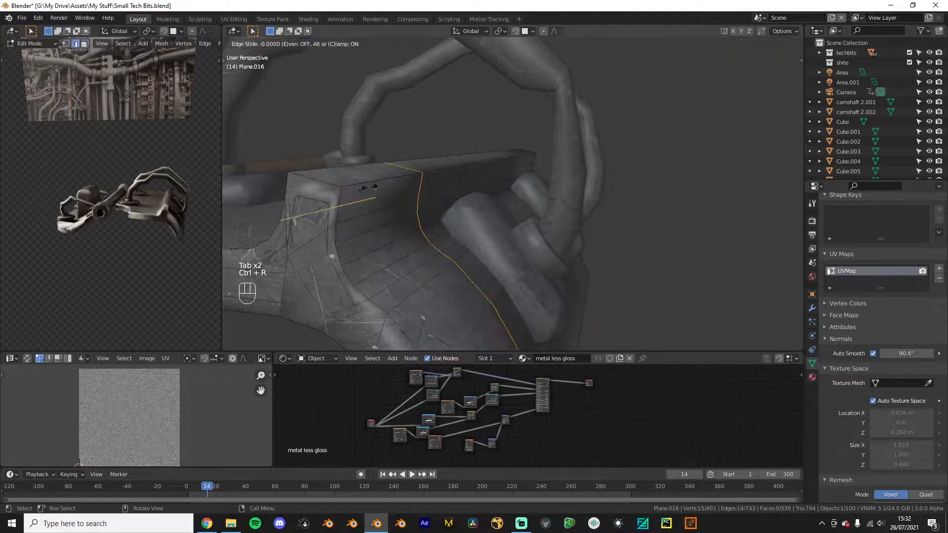
left_click(363, 212)
key("ctrl+r")
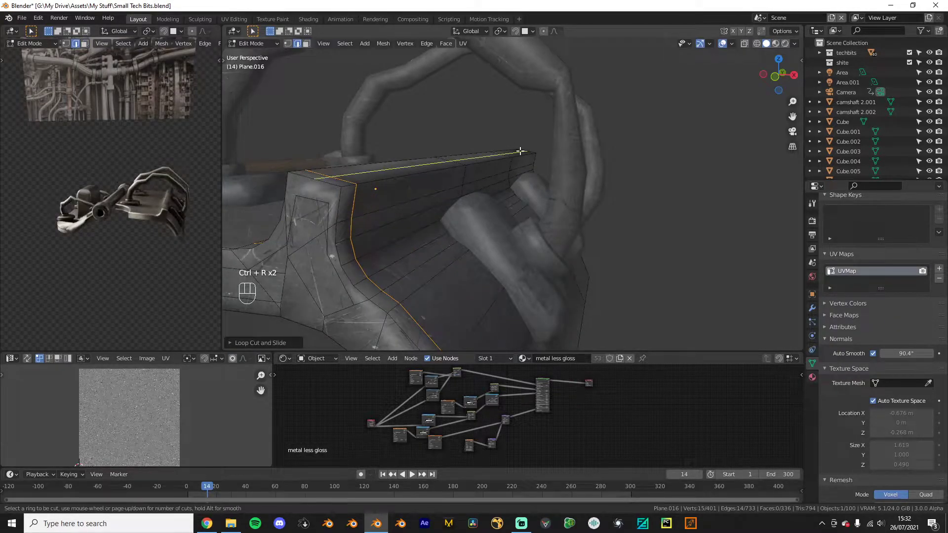
left_click(520, 151)
left_click(557, 149)
Step: Examine the shading of the panel's lip and outer bent side with and without the wireframe
key("Tab")
key("Tab")
middle_click_drag(557, 149, 445, 206)
key("Tab")
key("Tab")
middle_click_drag(526, 186, 507, 199)
key("Tab")
key("Tab")
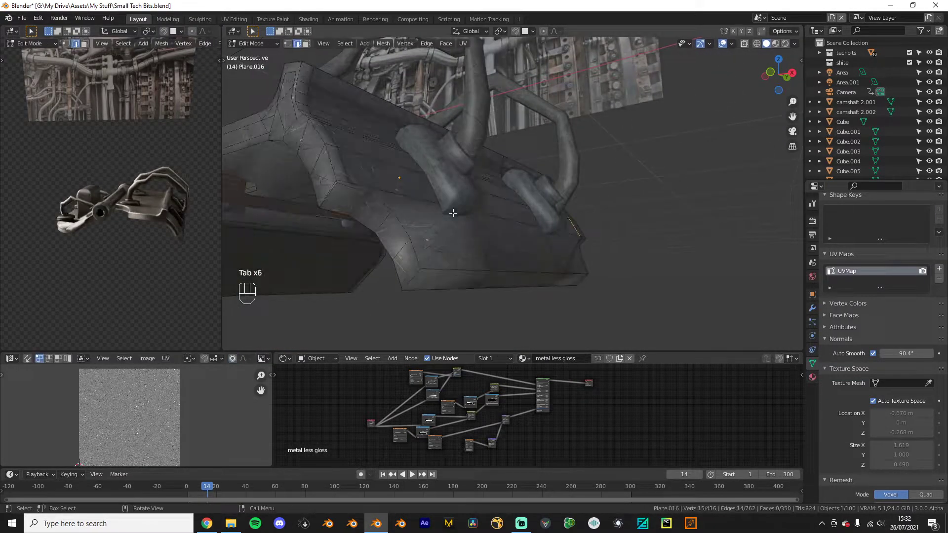
Step: Add two loop cuts along the thickness of the panel's bent outer flange, one slid close to each side
key("ctrl+r")
left_click(403, 253)
left_click(417, 242)
key("ctrl+r")
left_click(408, 264)
left_click(408, 264)
key("ctrl+z")
key("ctrl+r")
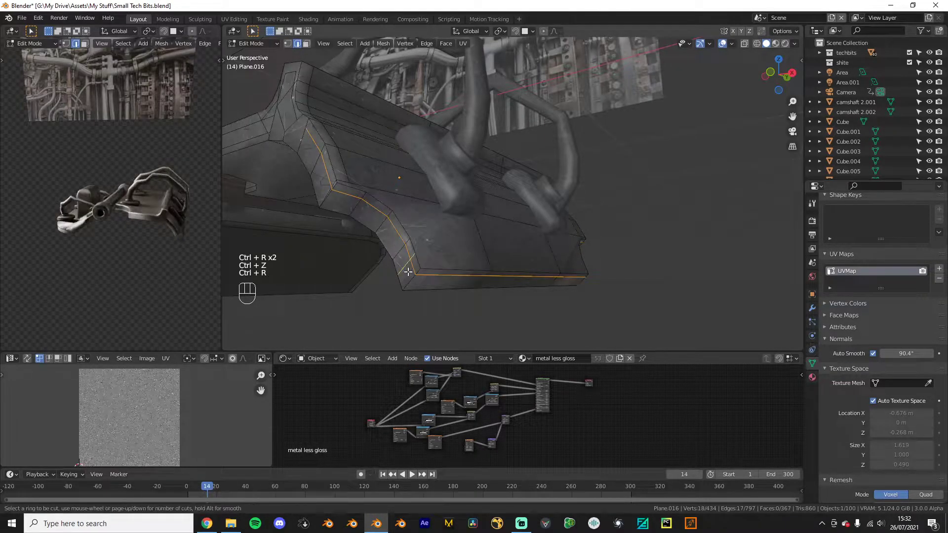
left_click(404, 277, "shift")
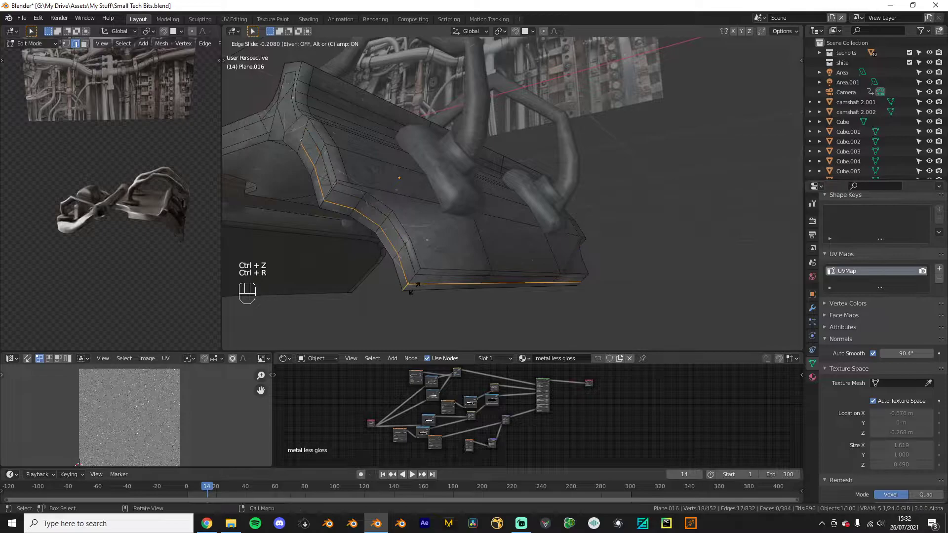
left_click(402, 295)
key("Tab")
middle_click_drag(403, 295, 557, 259)
Step: Knife-cut a straight edge down the flange's corner face, just inside the curved notch, from its upper edge to its lower edge
key("Tab")
scroll(488, 256, "up", 1)
left_click(522, 254)
scroll(524, 254, "up", 1)
key("k")
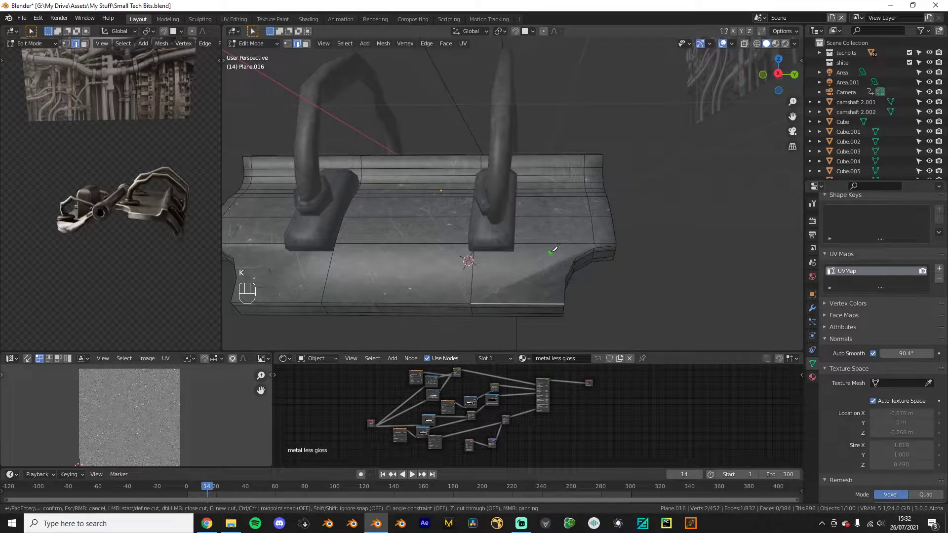
left_click(543, 303)
key("Return")
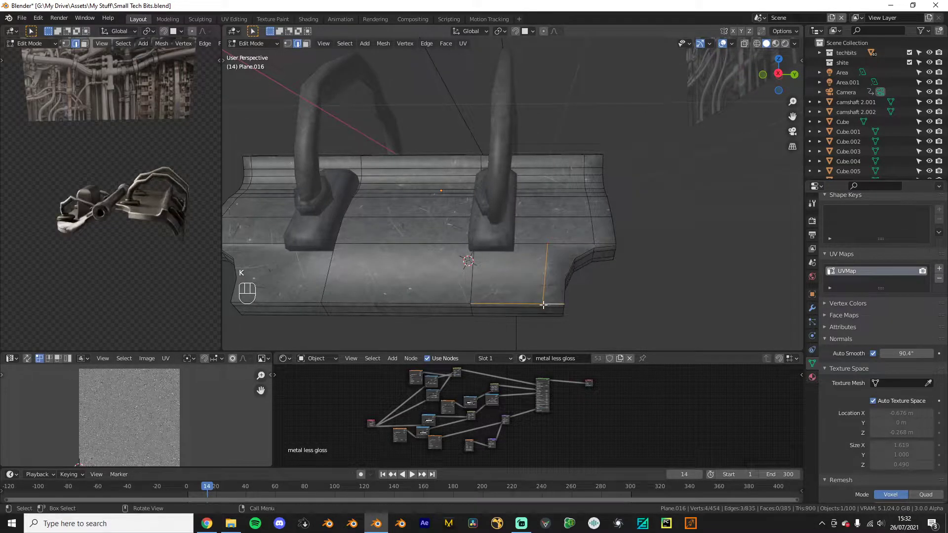
Step: Knife three cuts from the new straight edge to the successive corner points of the curved notch
key("k")
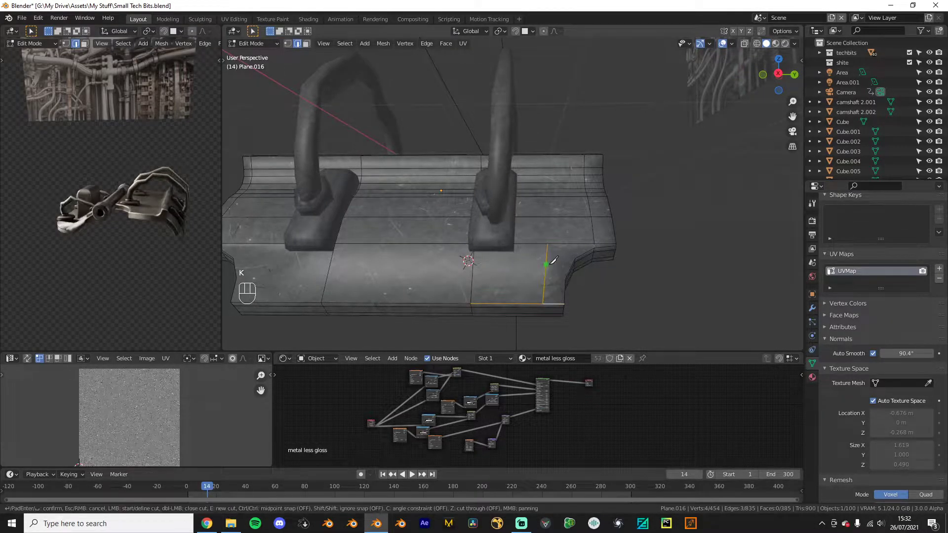
left_click(594, 248)
key("Return")
key("k")
left_click(575, 257)
key("Return")
key("k")
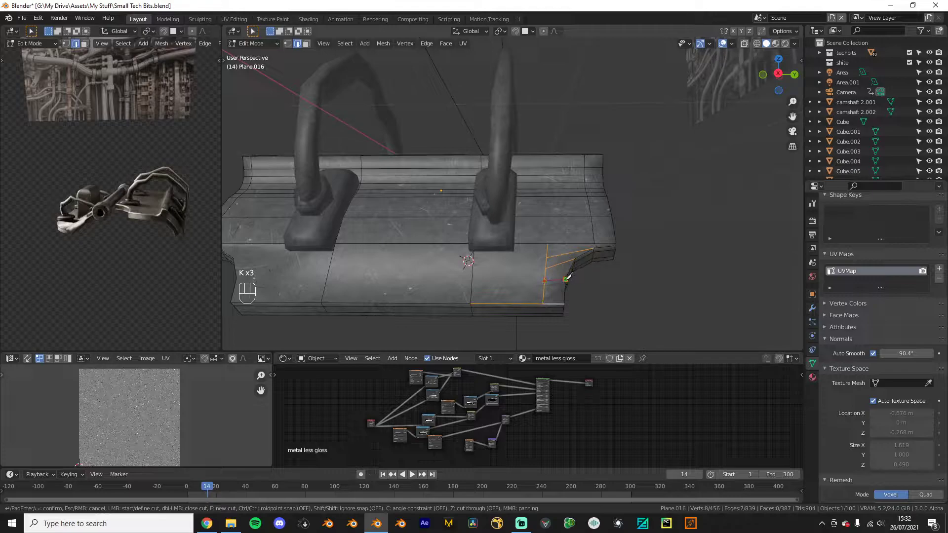
left_click(567, 278)
key("Return")
Step: Knife one more cut across the small faces beside the curved notch and check the shading
middle_click_drag(568, 279, 597, 297)
key("Tab")
key("Tab")
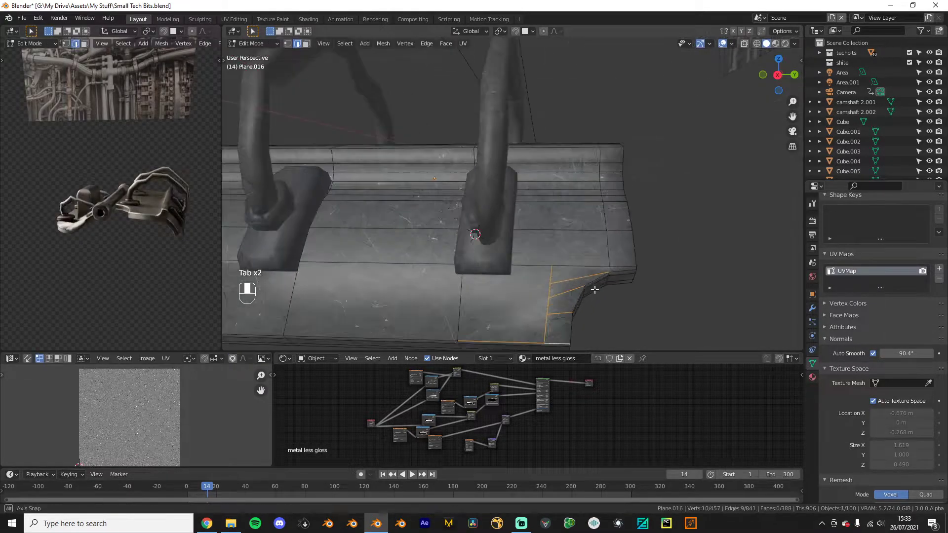
key("k")
left_click(591, 255)
key("Return")
key("Tab")
key("Tab")
scroll(543, 286, "up", 2)
Step: Try to inset the large face beside the notch at the opposite end of the flange
middle_click_drag(535, 290, 425, 239)
scroll(530, 279, "down", 2)
key("ctrl+r")
right_click(345, 237)
key("ctrl+KP_3")
left_click(433, 237)
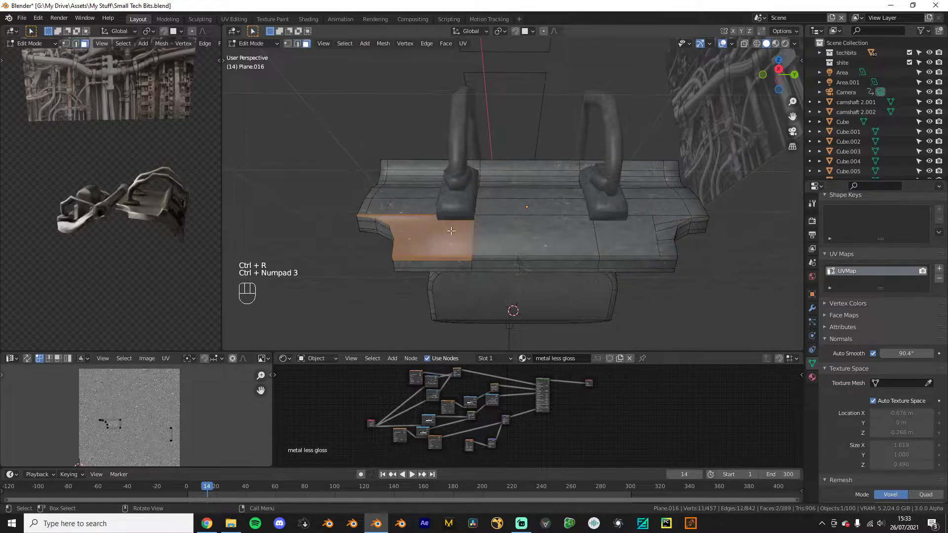
key("i")
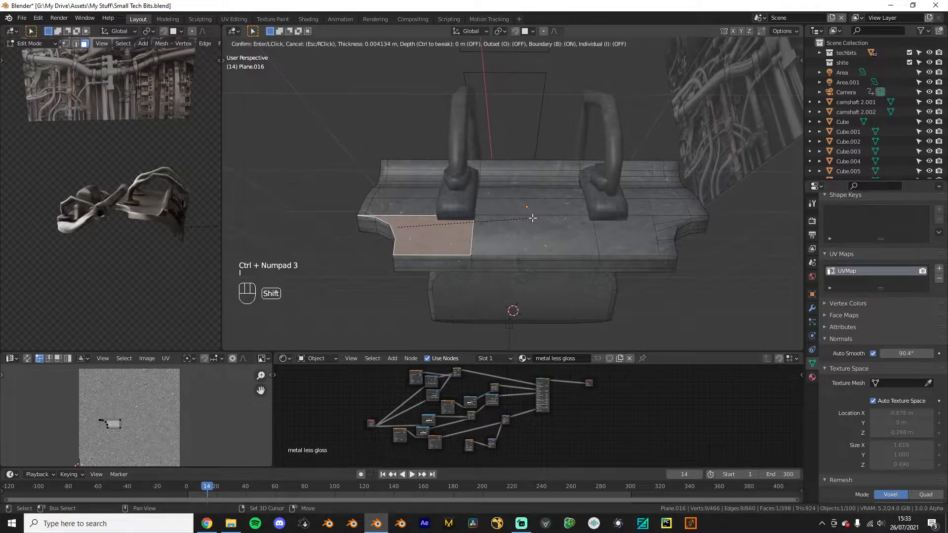
left_click(494, 215)
middle_click_drag(494, 215, 413, 252)
key("ctrl+z")
Step: Knife three cuts from the upper edge of the opposite corner face down to the points of its curved notch
key("k")
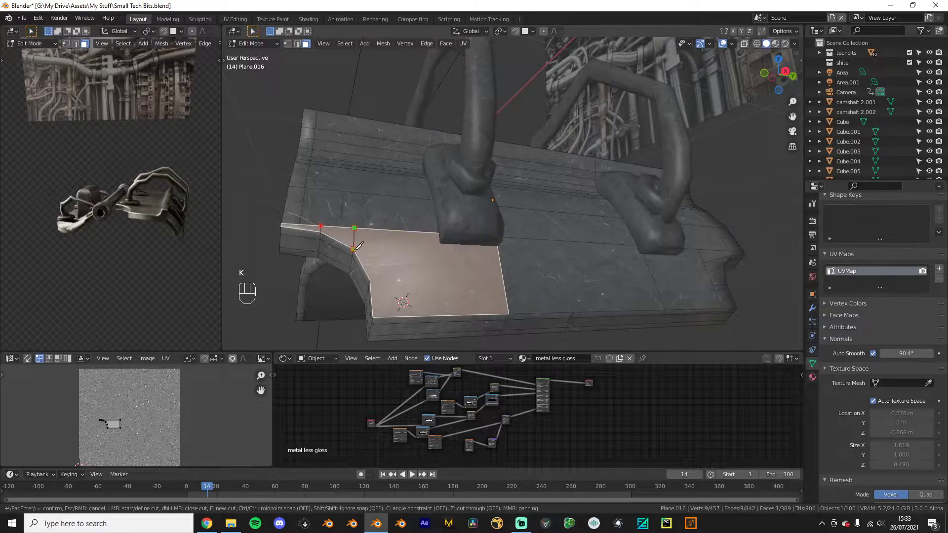
key("Escape")
key("Return")
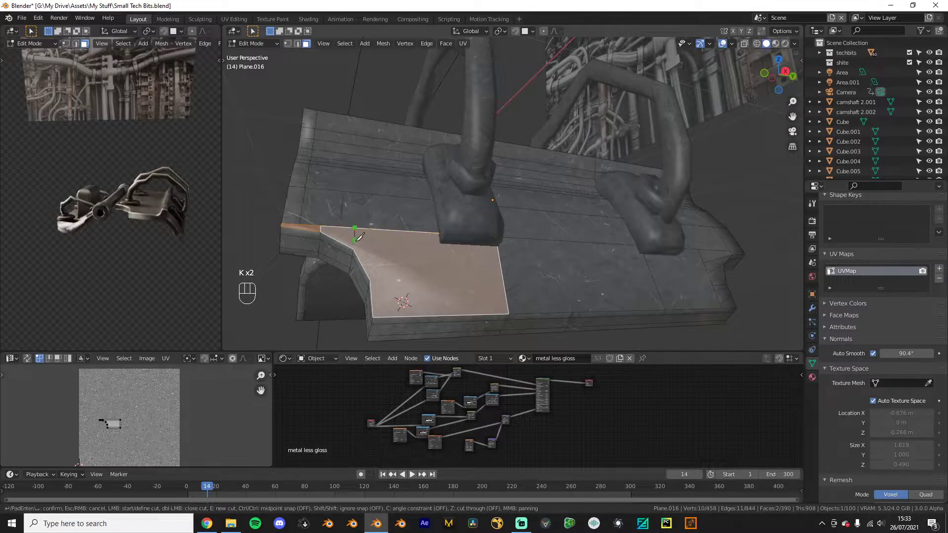
left_click(354, 246)
key("Return")
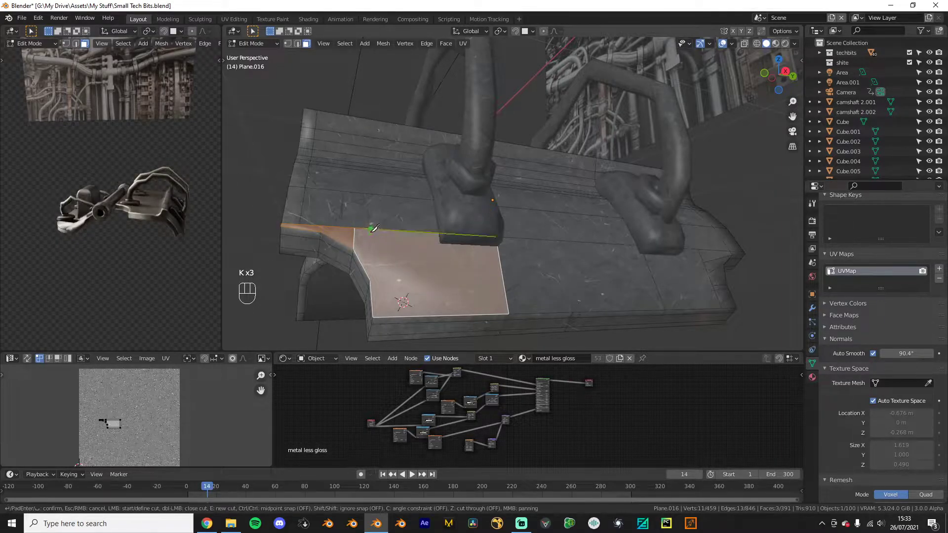
left_click(370, 280)
key("Return")
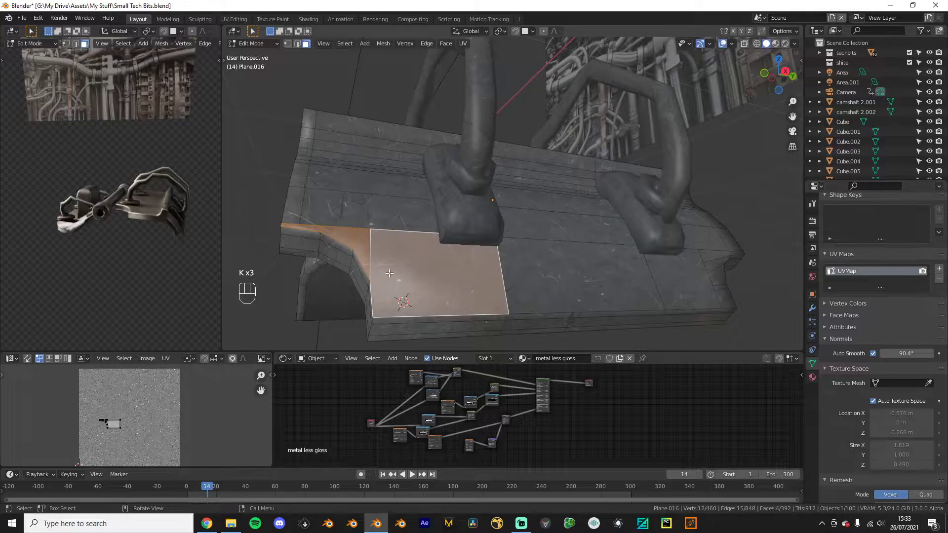
Step: Try to inset the remaining four-sided face next to the notch
left_click(440, 253)
key("i")
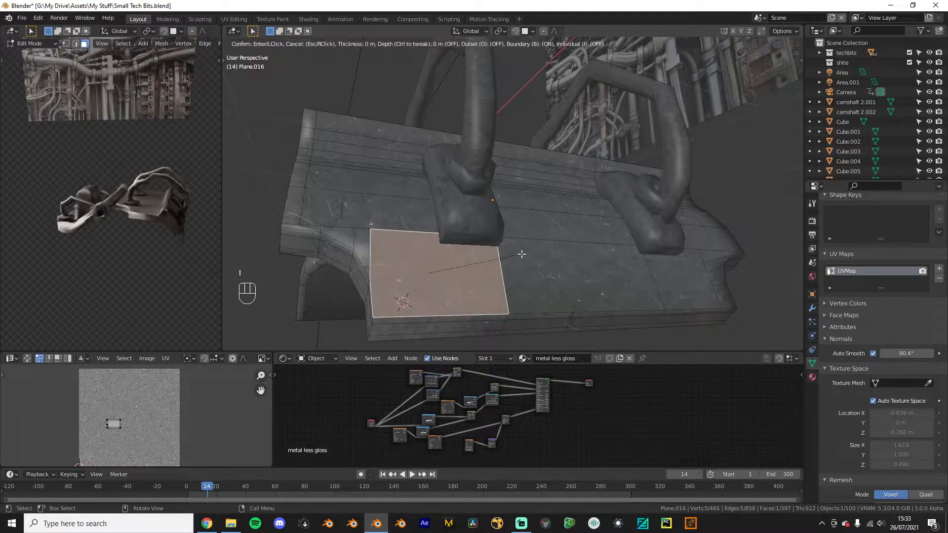
key("ctrl+z")
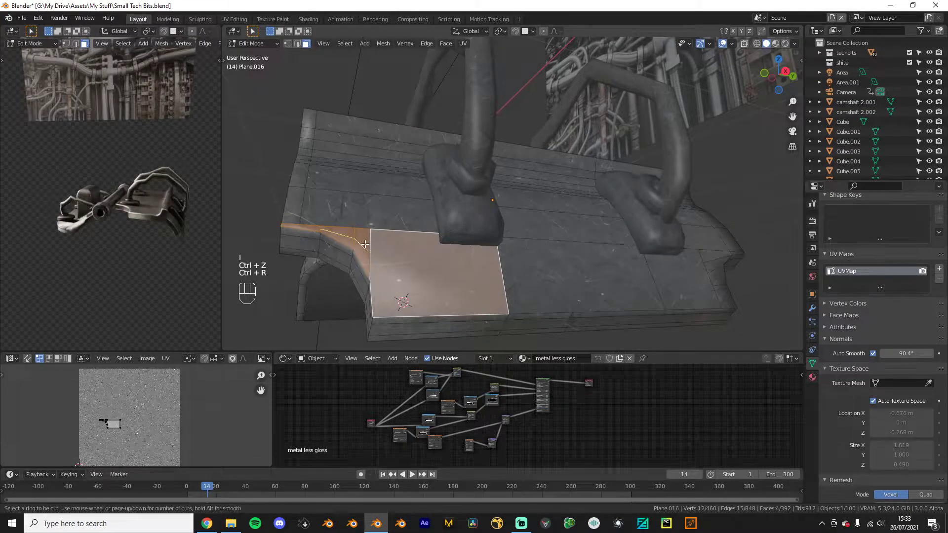
Step: Add a loop cut following the curved notch through the narrow faces and extend it to the panel's outer corner point
left_click(365, 244)
key("ctrl+r")
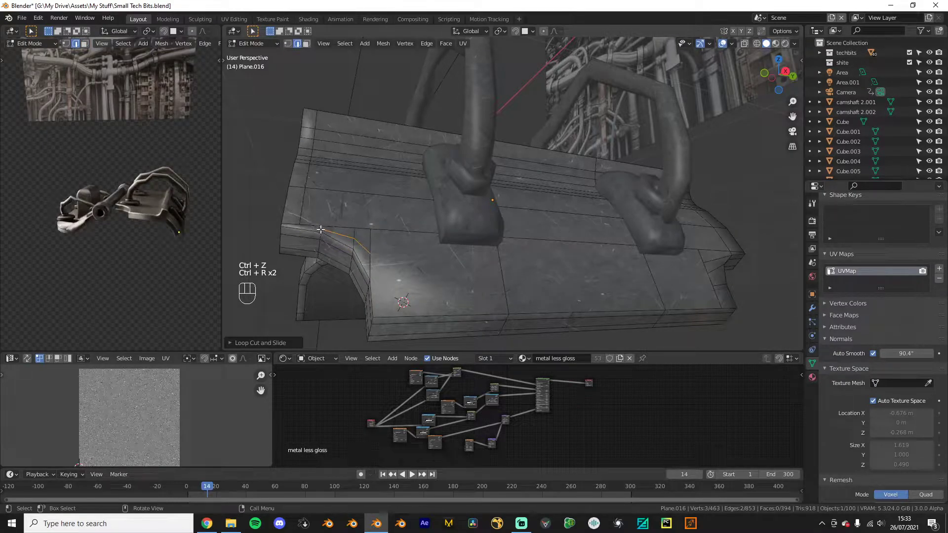
left_click(283, 222)
key("Return")
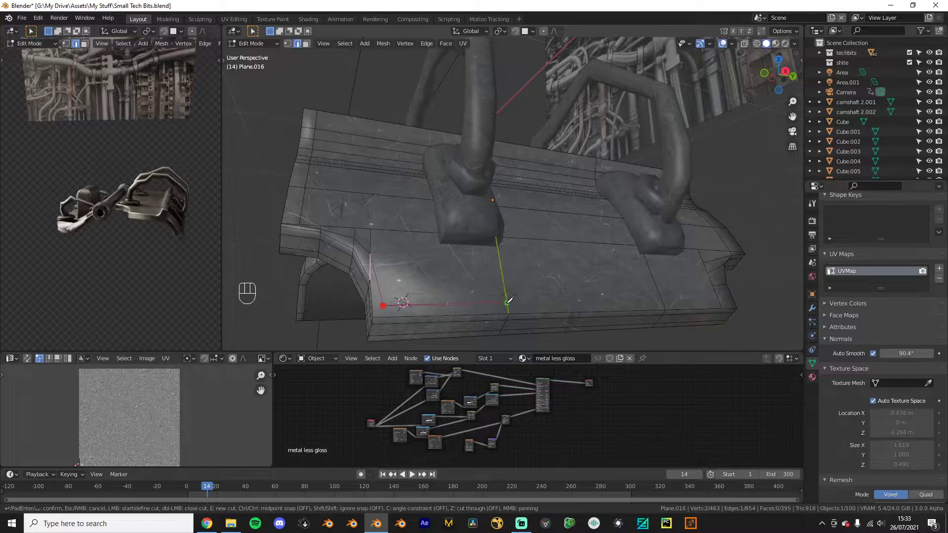
Step: Leave mesh editing and examine the edited panel up close, in the rendered preview and together with the whole assembly
key("Tab")
middle_click_drag(512, 302, 383, 285)
scroll(383, 284, "up", 3)
middle_click_drag(135, 272, 81, 253)
middle_click_drag(147, 241, 90, 184)
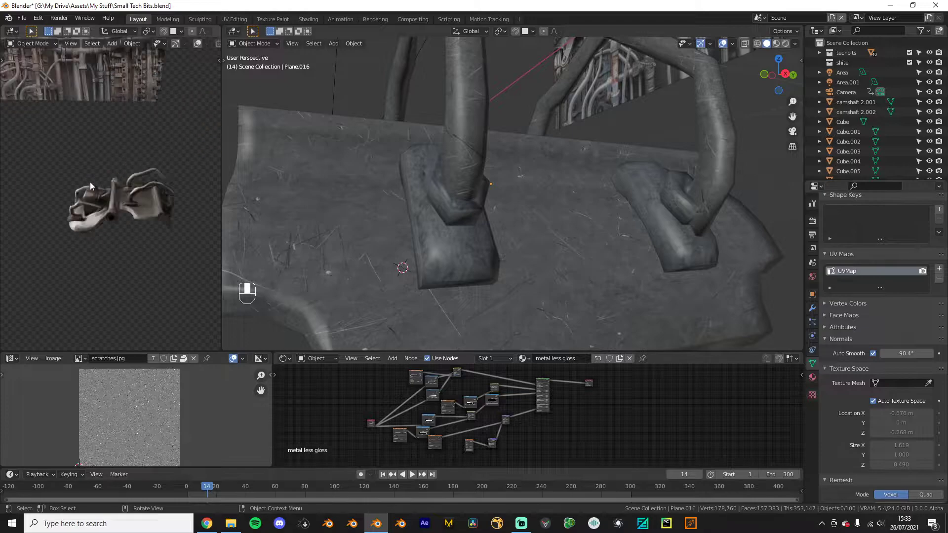
scroll(503, 237, "down", 6)
middle_click_drag(518, 241, 536, 213)
scroll(536, 212, "down", 5)
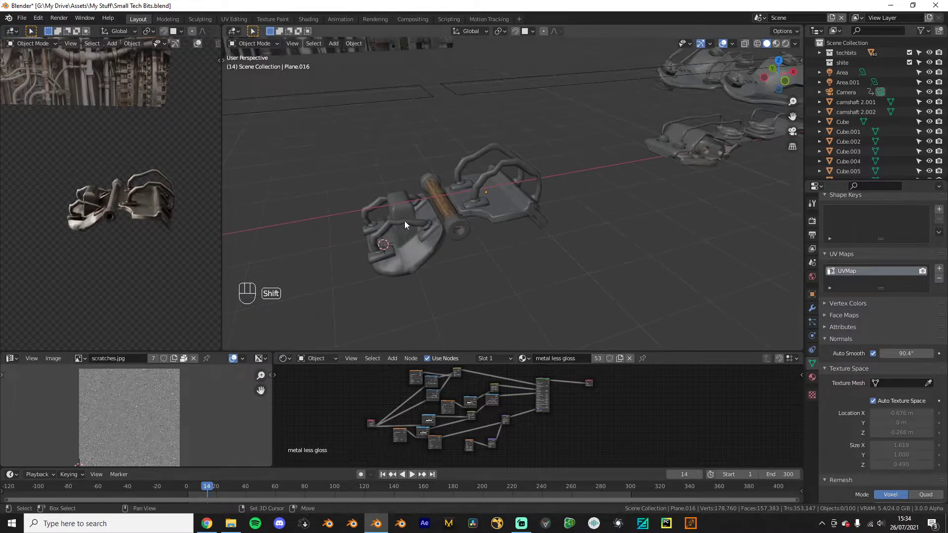
Step: Isolate the pair of handles on the rounded panel and rotate and move part of their geometry in the front view
left_click(402, 206)
key("Tab")
key("KP_1")
key("KP_Divide")
left_click_drag(371, 157, 430, 191)
key("r")
left_click(423, 166)
key("g")
left_click(414, 179)
Step: Refine the rotation and position of the selected handle geometry and return to the full scene
key("r")
left_click(427, 197)
key("g")
left_click(428, 200)
key("Tab")
key("KP_Divide")
Step: Scale the wooden-centred cylinder between the two panels along the Y axis to match their width
left_click(448, 229)
middle_click_drag(447, 229, 523, 233)
left_click(523, 234)
scroll(535, 241, "up", 2)
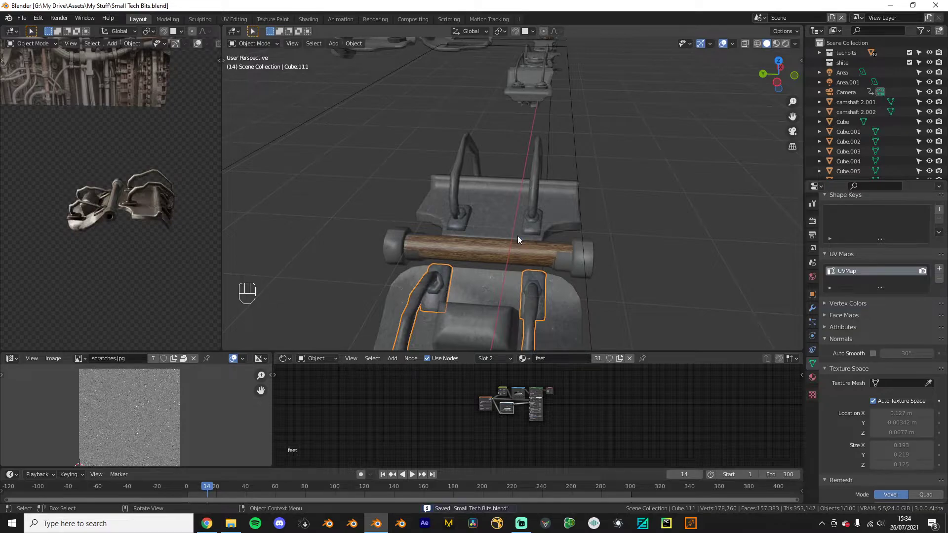
left_click(535, 257)
key("s")
key("x")
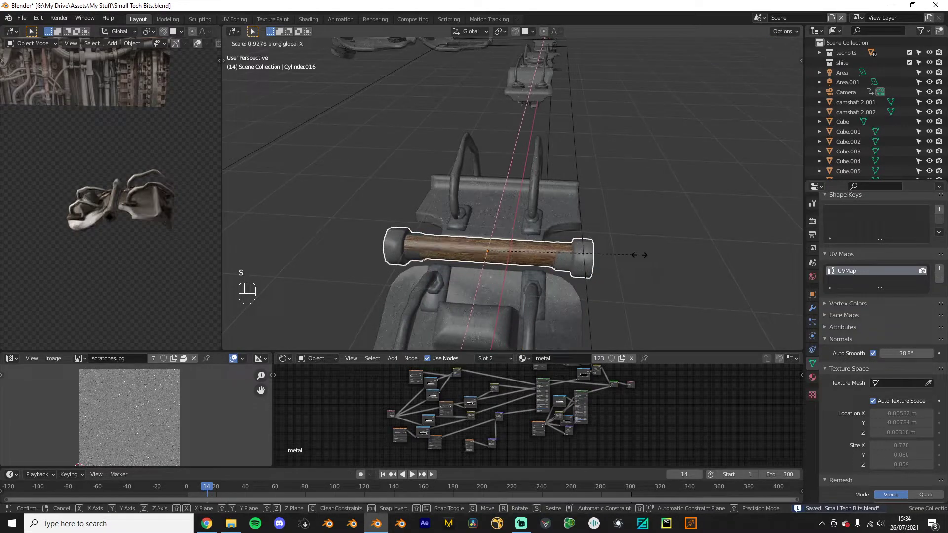
key("y")
left_click(635, 255)
middle_click_drag(577, 268, 579, 296)
scroll(575, 276, "up", 1)
middle_click_drag(572, 272, 484, 204, "shift")
scroll(561, 199, "up", 1)
scroll(543, 213, "down", 3)
scroll(548, 221, "down", 4)
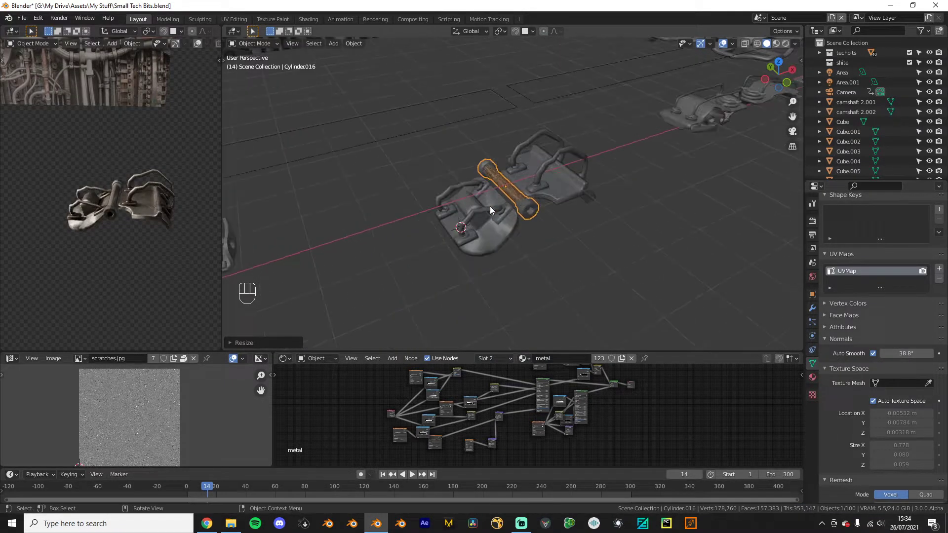
Step: Flip the spare U-shaped bracket upside down in the front view and move it over to the assembly
scroll(490, 205, "down", 2)
left_click(341, 227)
key("KP_1")
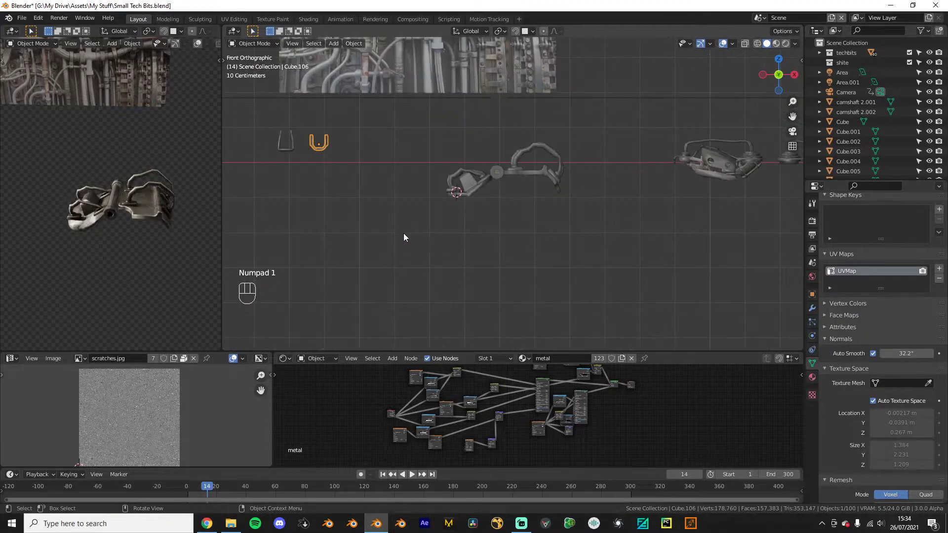
key("r")
left_click(263, 74, "ctrl")
key("g")
left_click(530, 129)
Step: Adjust the bracket's rotation, position and uniform scale so it sits over the cylinder between the panels
key("r")
left_click(527, 116)
key("g")
left_click(542, 114)
scroll(542, 117, "up", 2)
key("s")
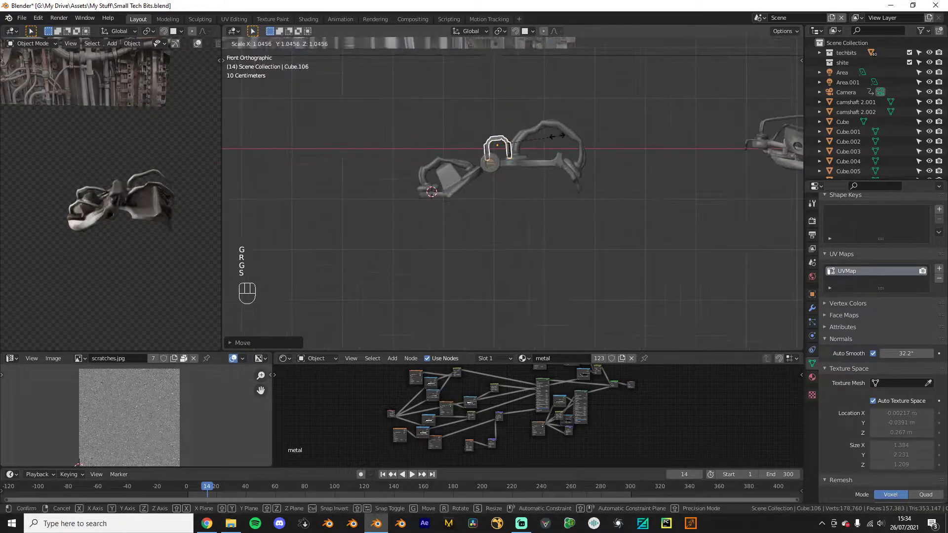
left_click(559, 135)
Step: Reposition the bracket along the cylinder's length in the top view and adjust its placement on the cylinder
key("KP_7")
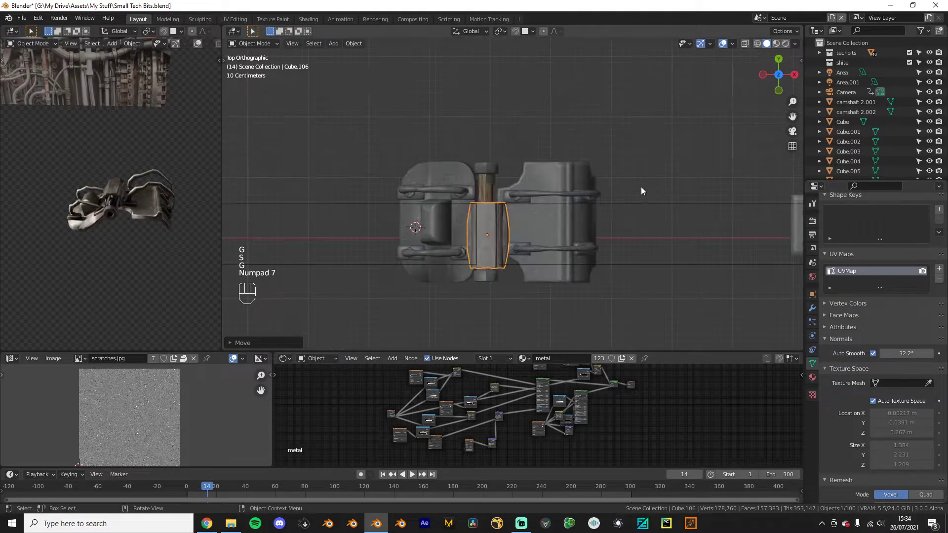
key("g")
left_click(631, 150)
middle_click_drag(561, 238, 644, 139)
key("KP_1")
key("KP_4")
key("g")
left_click(499, 151)
Step: Shift the bracket once more to refine its placement over the cylinder between the two panels
key("KP_1")
middle_click_drag(499, 150, 620, 171)
key("g")
middle_click(638, 170)
left_click(652, 169)
scroll(533, 182, "down", 7)
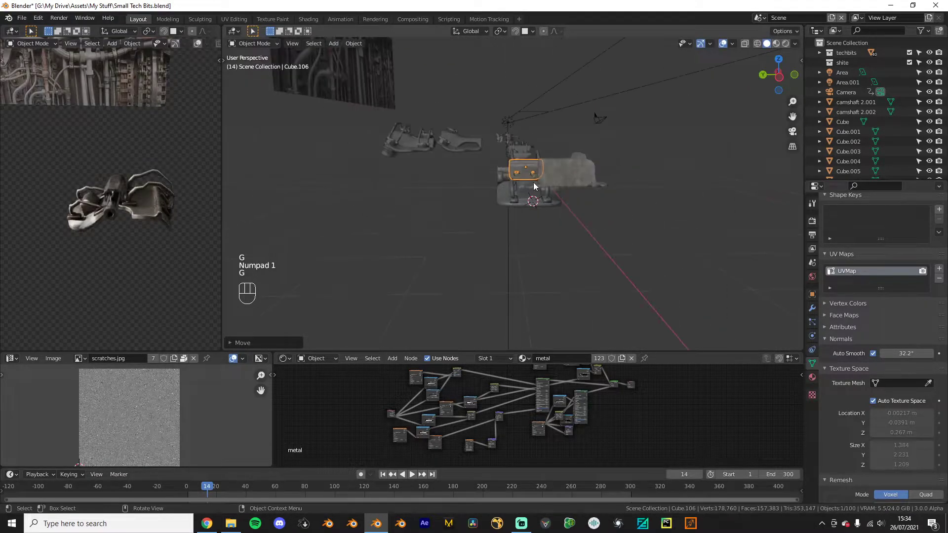
Step: In front view, move and rotate the small curved cover so it sits over the hinge cylinder between the two plates
scroll(550, 192, "up", 3)
middle_click_drag(526, 185, 471, 208)
left_click(550, 193)
key("KP_Decimal")
left_click(521, 160)
left_click(521, 160)
key("KP_1")
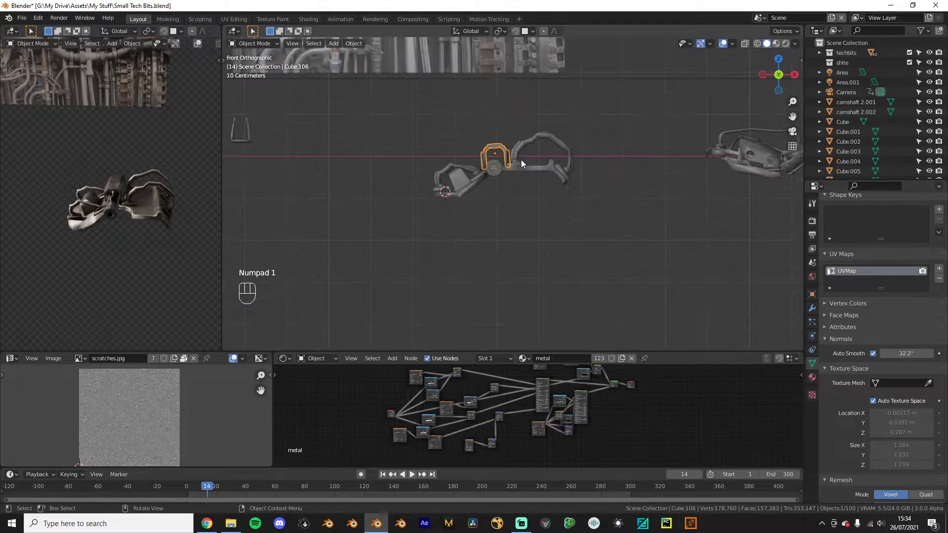
key("g")
left_click(521, 164)
key("r")
left_click(532, 160)
key("g")
left_click(527, 159)
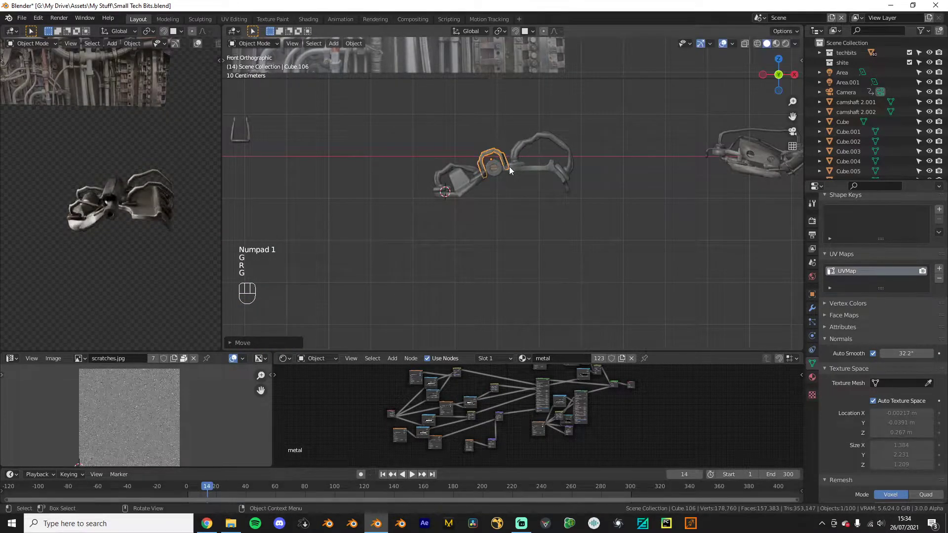
Step: In top view, scale the curved cover down slightly and centre it on the hinge cylinder
scroll(508, 166, "down", 3)
scroll(509, 173, "up", 1)
middle_click_drag(532, 186, 538, 205)
middle_click_drag(160, 257, 121, 202)
scroll(440, 197, "up", 3)
middle_click_drag(435, 200, 443, 206)
key("KP_7")
key("s")
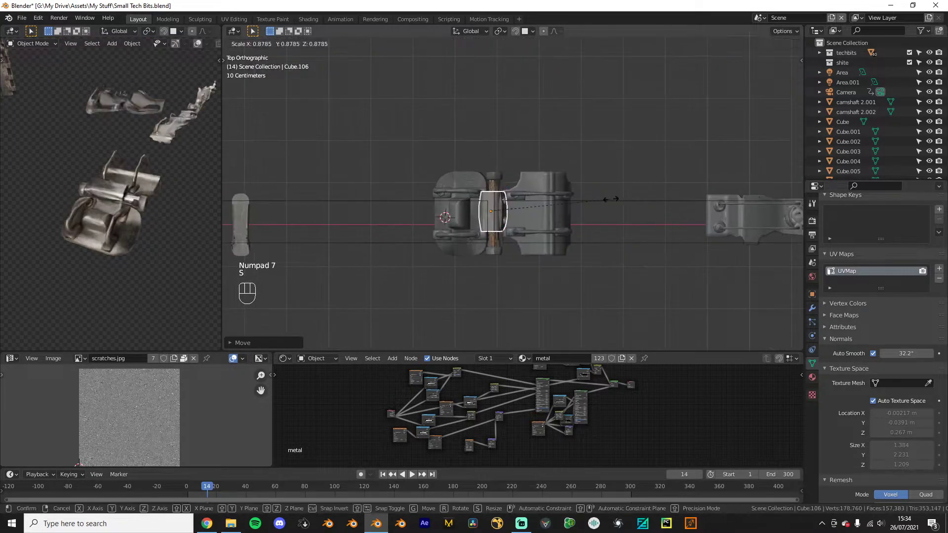
left_click(616, 202)
key("g")
left_click(609, 199)
Step: Stretch the curved cover along the Y axis over the hinge cylinder and fine-tune its position in front view
key("s")
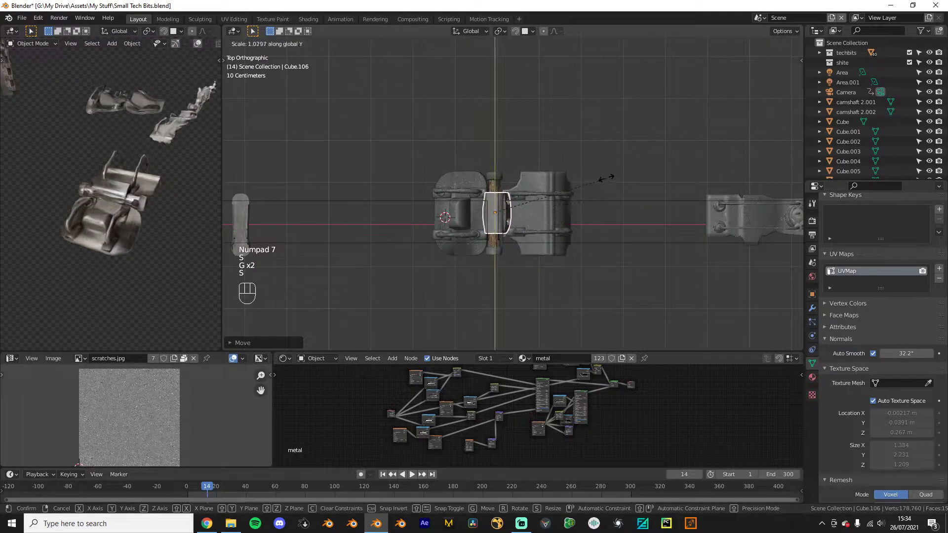
left_click(622, 135)
key("s")
left_click(608, 134)
key("KP_1")
key("g")
left_click(490, 199)
Step: Examine the hinge, plates and handles from several angles in the solid and rendered views
middle_click_drag(490, 200, 467, 206)
left_click(496, 229)
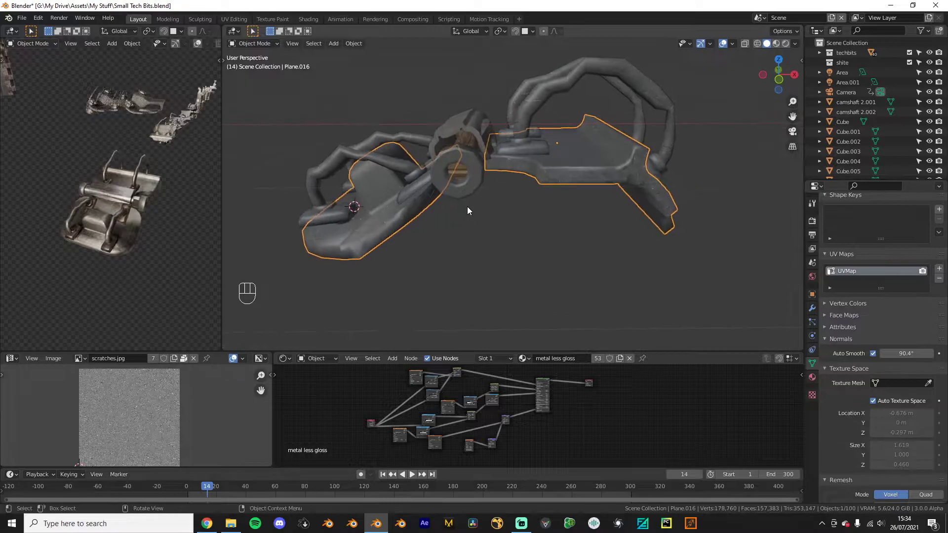
middle_click_drag(91, 223, 119, 240)
scroll(491, 243, "up", 2)
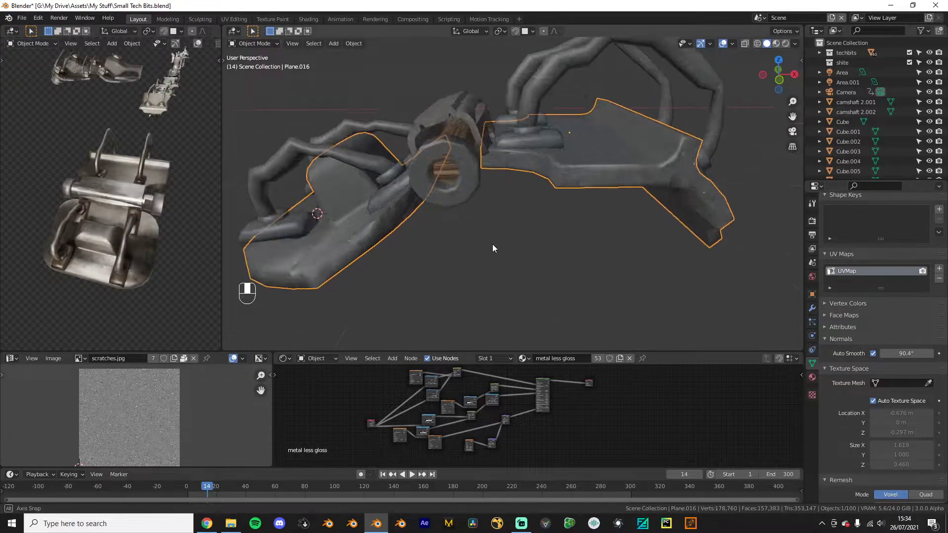
middle_click_drag(491, 243, 533, 261)
left_click(514, 172)
middle_click_drag(73, 342, 141, 259)
middle_click_drag(506, 267, 553, 227)
Step: Extrude one outer face of the hinge cylinder's end collar in front view to form a first connecting arm
left_click(592, 182)
mouse_move(592, 183)
middle_mouse_down()
mouse_move(550, 214)
mouse_move(534, 197)
middle_mouse_up()
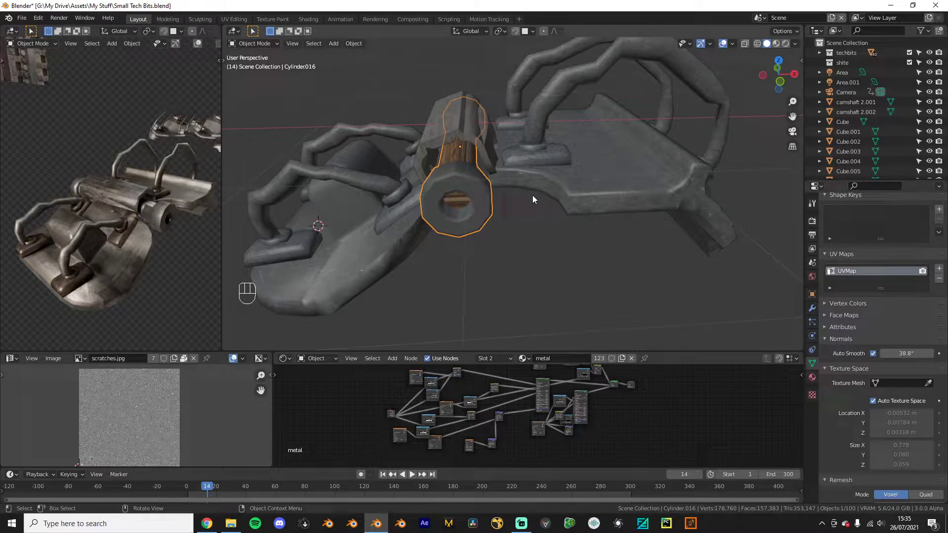
scroll(532, 195, "down", 3)
scroll(529, 196, "up", 3)
middle_click_drag(530, 196, 519, 203)
key("Tab")
middle_click_drag(465, 239, 436, 176)
key("ctrl+KP_3")
left_click(413, 165)
key("KP_1")
key("e")
left_click(495, 226)
middle_click_drag(495, 226, 538, 212)
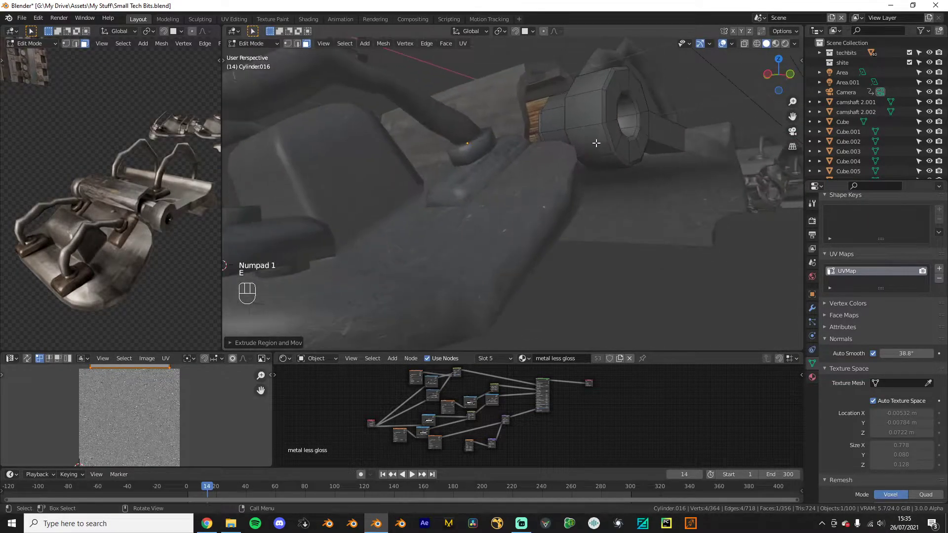
Step: Extrude three more collar faces so both ends of the hinge cylinder have arms reaching toward the two plates
key("KP_1")
key("e")
left_click(517, 213)
key("Tab")
middle_click_drag(485, 228, 592, 185)
key("Tab")
key("e")
left_click(608, 243)
left_click(590, 187)
key("e")
left_click(510, 200)
key("Tab")
Step: Examine how the extruded arms line up with the plates from above and from the front
middle_click_drag(513, 209, 478, 275)
left_click(629, 287)
left_click(484, 217)
scroll(477, 216, "up", 3)
key("Tab")
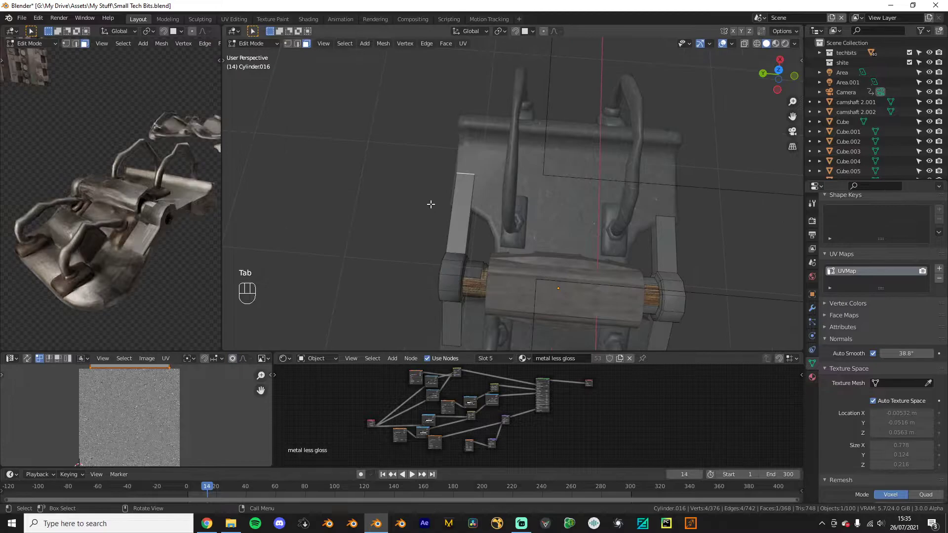
key("KP_Divide")
middle_click_drag(495, 204, 507, 241)
key("KP_Divide")
key("KP_1")
key("KP_Divide")
Step: Scale down one arm reaching toward the bent plate and adjust its height along the Z axis
scroll(617, 243, "up", 2)
left_click(555, 176)
key("KP_Divide")
key("KP_Divide")
key("KP_Divide")
left_click_drag(349, 110, 459, 225)
key("s")
key("KP_Divide")
key("s")
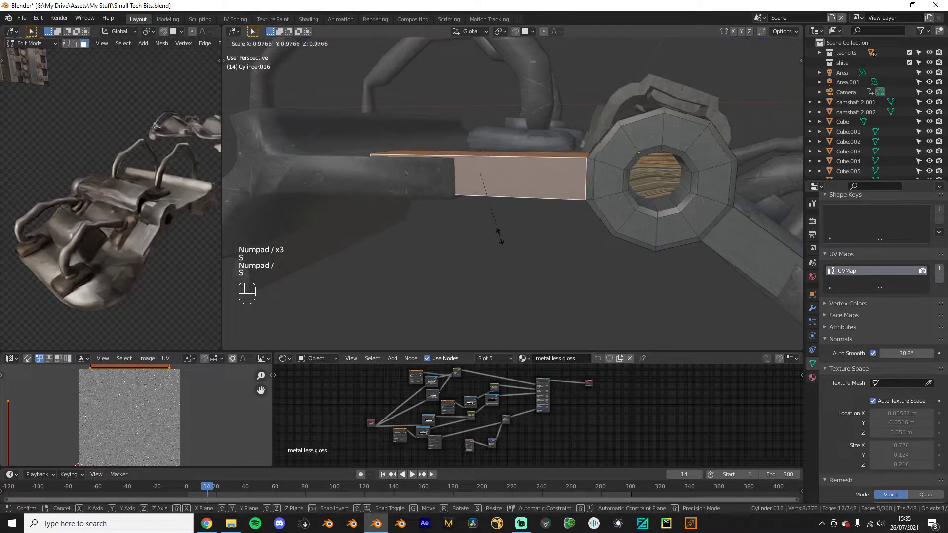
left_click(488, 230)
key("g")
key("z")
left_click(484, 224)
Step: Bevel the edges of the resized arm
key("ctrl+b")
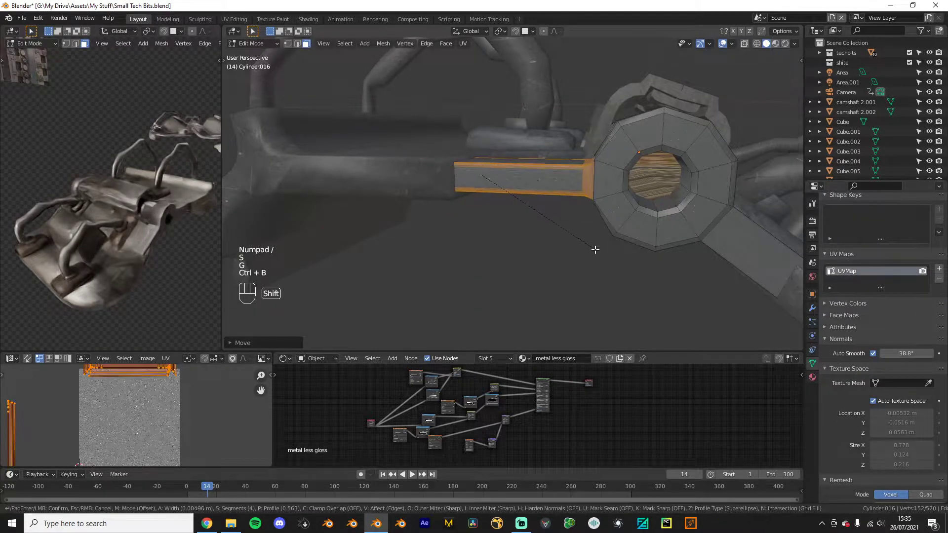
left_click(633, 283)
key("Tab")
scroll(633, 282, "down", 4)
middle_click_drag(633, 283, 460, 199)
Step: Select the faces of the matching arm at the cylinder's other end and scale them
key("Tab")
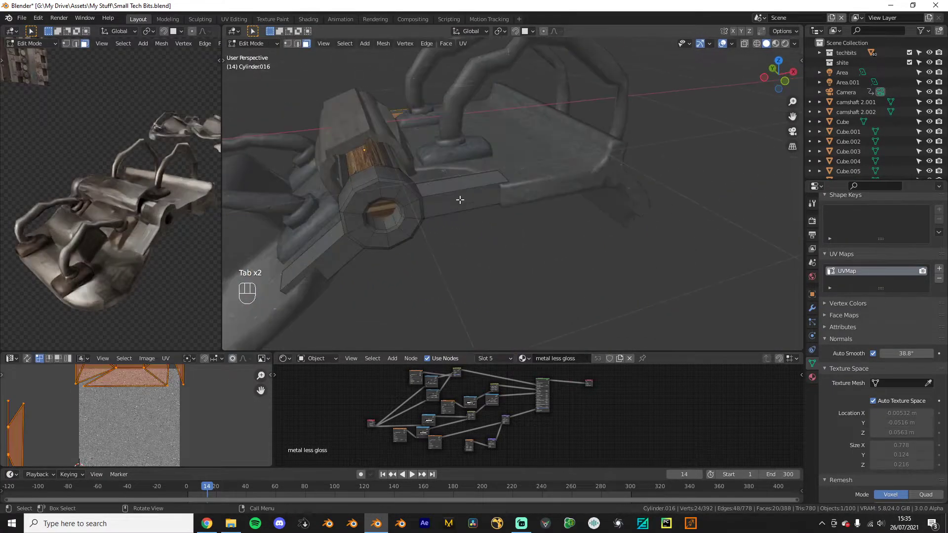
left_click(460, 200)
key("KP_Divide")
key("KP_Divide")
key("s")
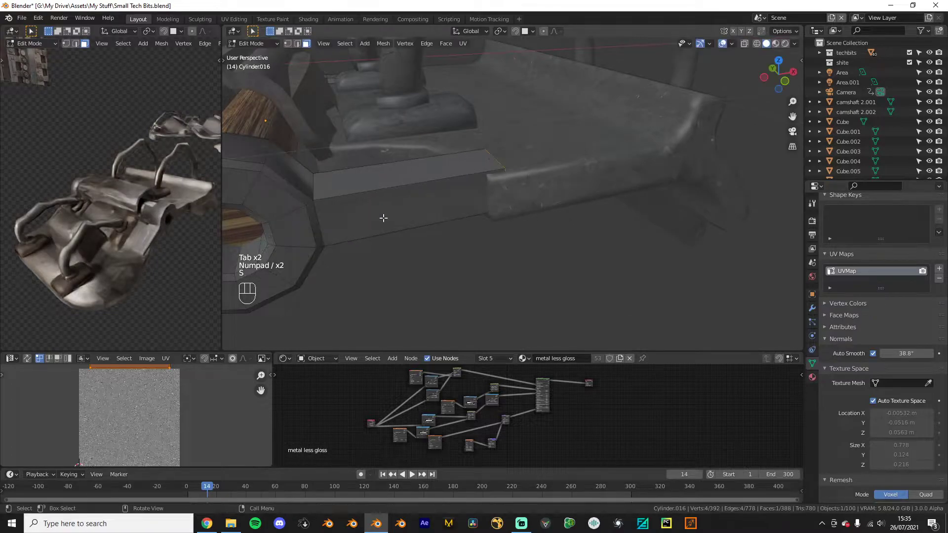
left_click(406, 192, "alt")
key("s")
left_click(557, 186)
Step: Reposition this second arm between the collar and the bent plate and fine-tune its scale
key("g")
middle_click(556, 190)
left_click(554, 192)
key("g")
left_click(548, 195)
key("s")
left_click(577, 200)
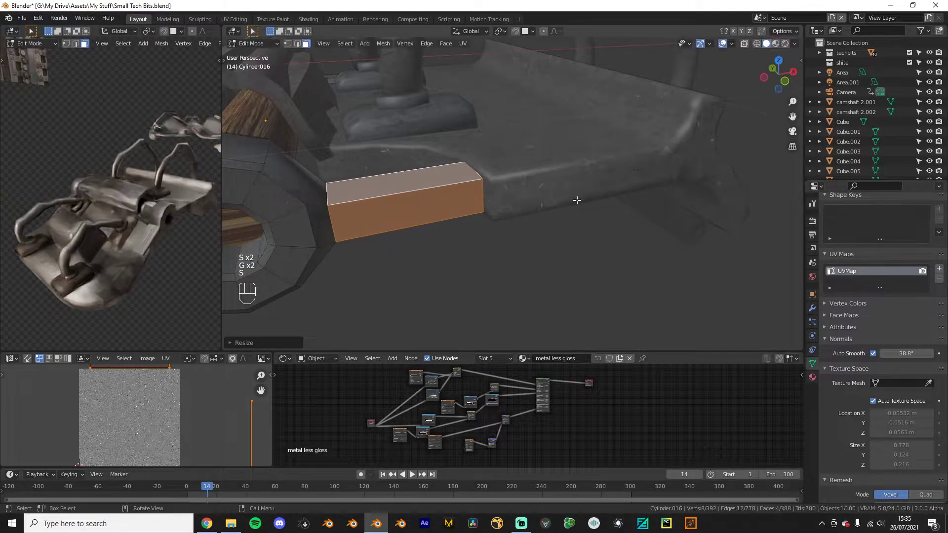
Step: Bevel the edges of the second arm with one segment
middle_click_drag(508, 221, 512, 190)
key("ctrl+b")
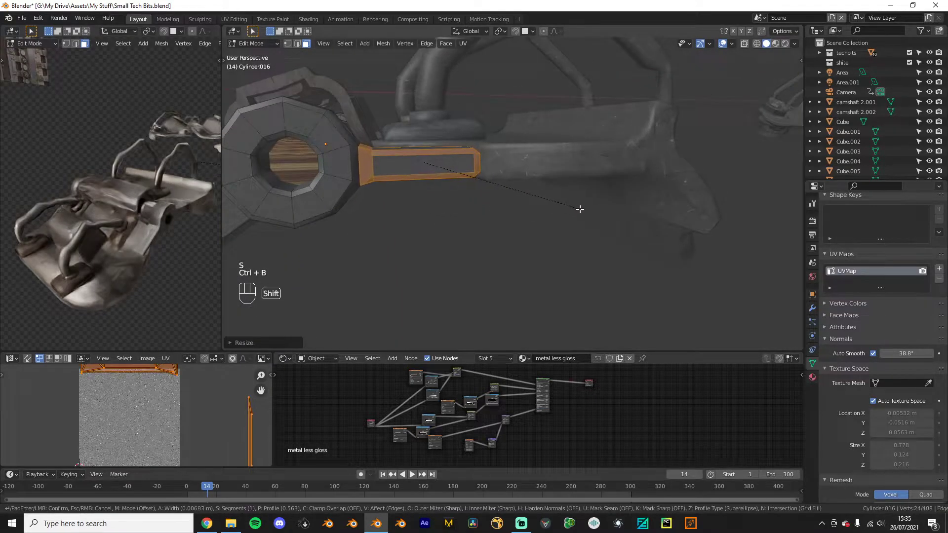
left_click(604, 215)
key("Tab")
scroll(516, 275, "down", 3)
middle_click_drag(515, 274, 581, 288)
left_click(505, 296)
Step: Move the selected faces of the bevelled arm along the X axis
scroll(485, 313, "up", 3)
middle_click_drag(466, 250, 530, 261, "shift")
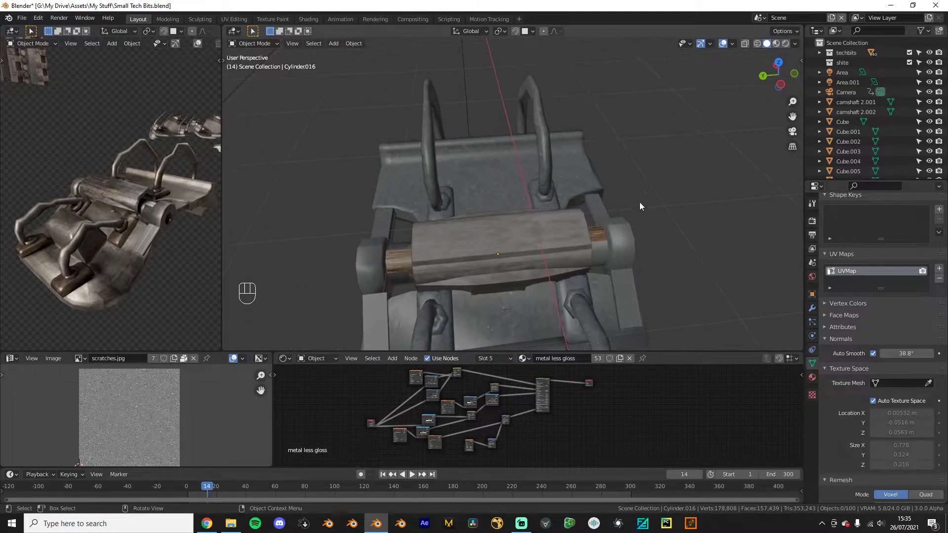
key("Tab")
key("KP_Divide")
key("KP_Divide")
key("g")
key("y")
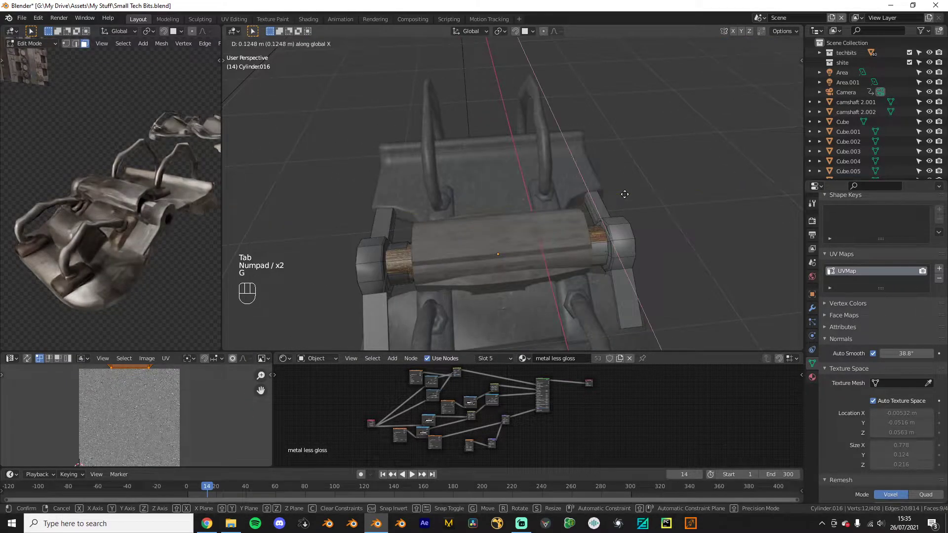
left_click(624, 191)
key("Tab")
scroll(663, 227, "down", 4)
left_click(662, 227)
middle_click_drag(662, 227, 467, 262)
scroll(467, 262, "up", 2)
scroll(467, 258, "up", 1)
left_click(436, 249, "shift")
key("Tab")
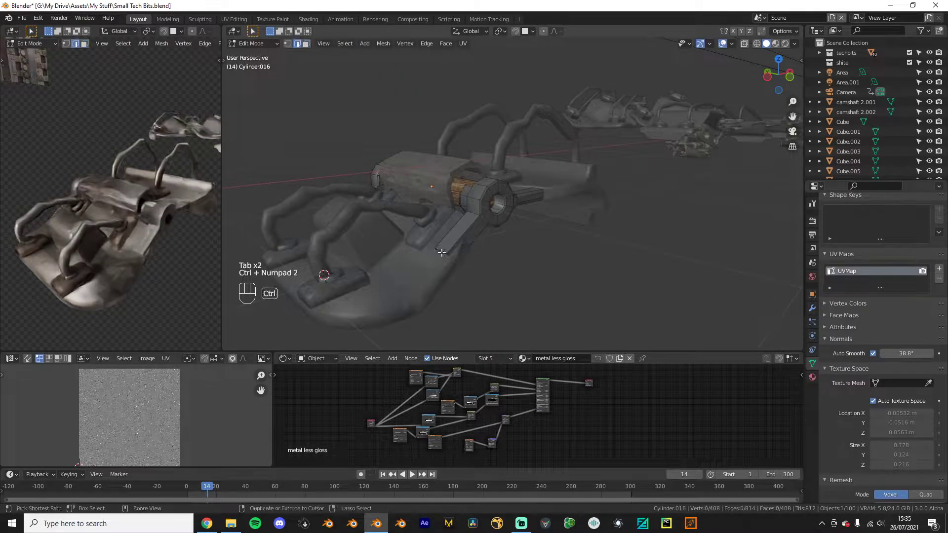
key("ctrl+b")
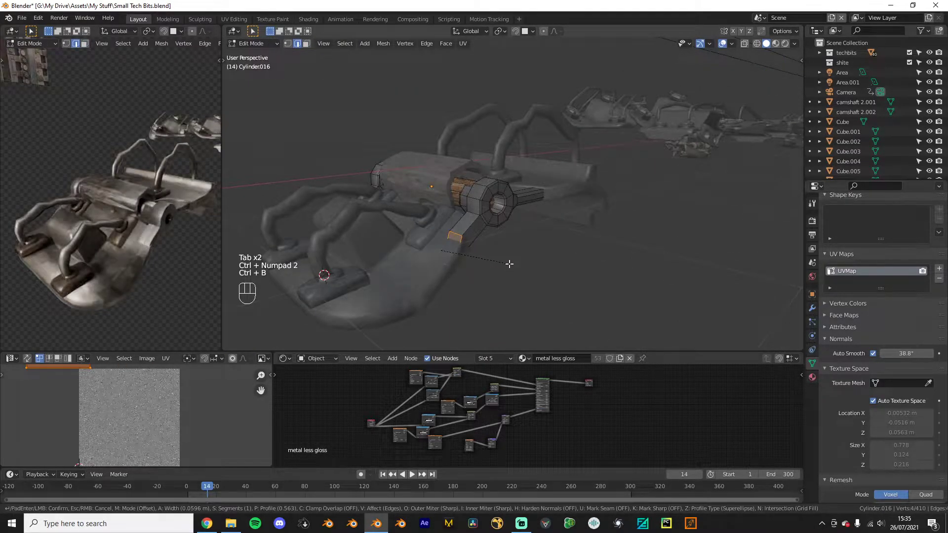
right_click(510, 264)
key("KP_Divide")
key("KP_Divide")
key("ctrl+KP_3")
key("ctrl+b")
right_click(549, 233)
Step: Move the end face of the arm on the rounded plate along Z and scale it along the same axis
scroll(493, 242, "up", 3)
middle_click_drag(464, 241, 428, 228)
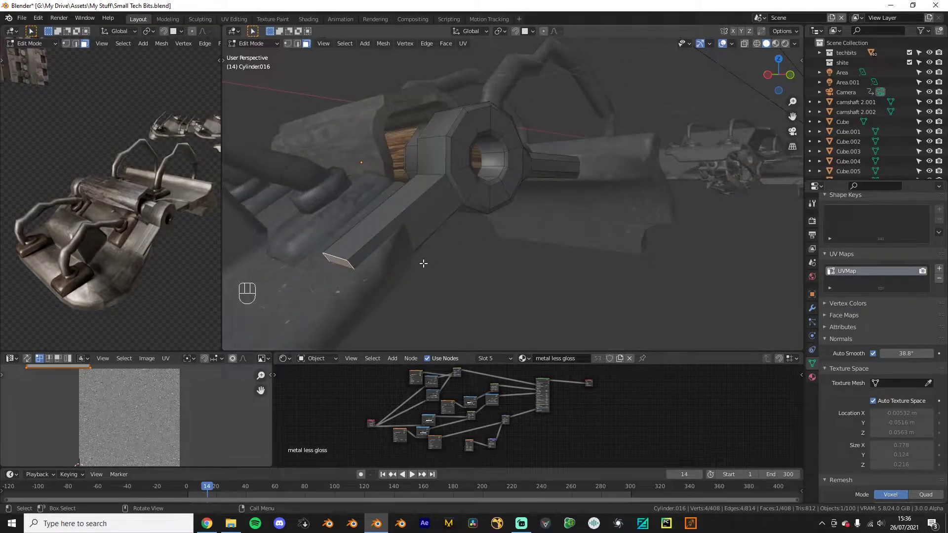
middle_click_drag(423, 263, 447, 200)
key("g")
key("z")
left_click(434, 215)
key("s")
key("z")
left_click(375, 159)
middle_click_drag(375, 159, 431, 217)
key("Tab")
middle_click_drag(523, 289, 359, 274)
Step: Select the entire hinge cylinder mesh and unwrap its UVs with Cube Projection
key("Tab")
key("Tab")
key("q")
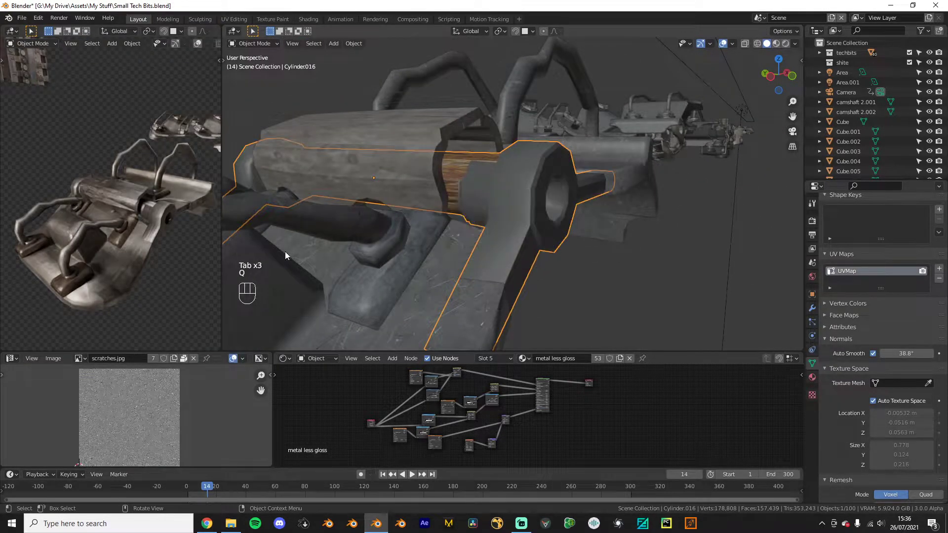
key("Tab")
key("a")
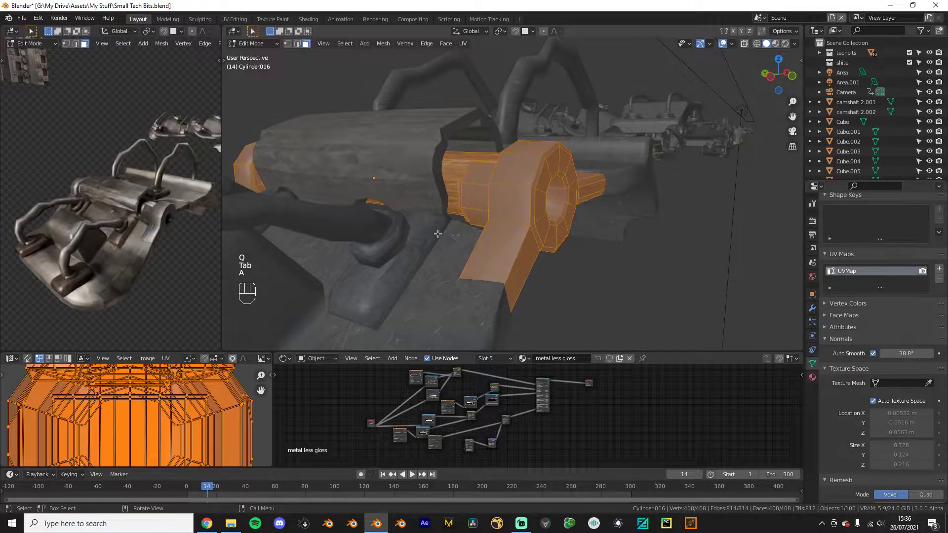
key("Tab")
key("Tab")
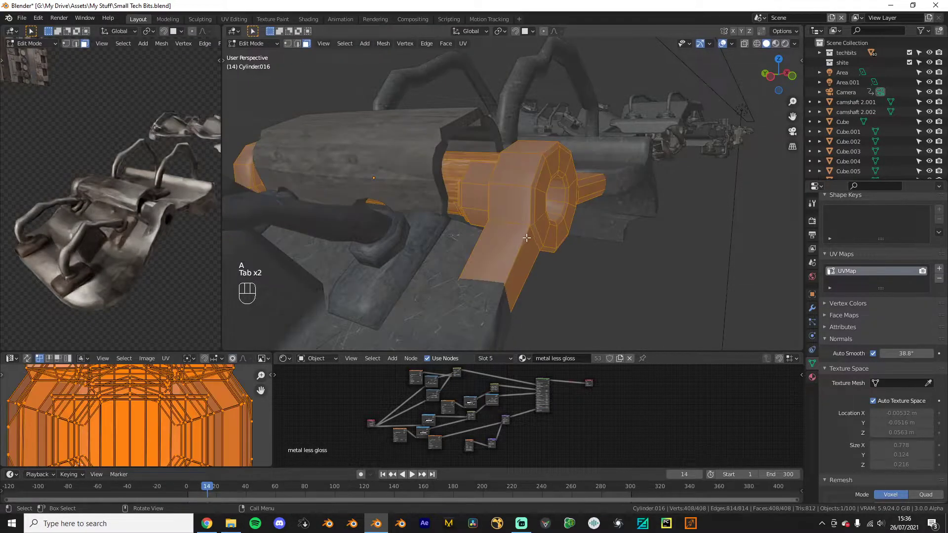
key("u")
left_click(539, 237)
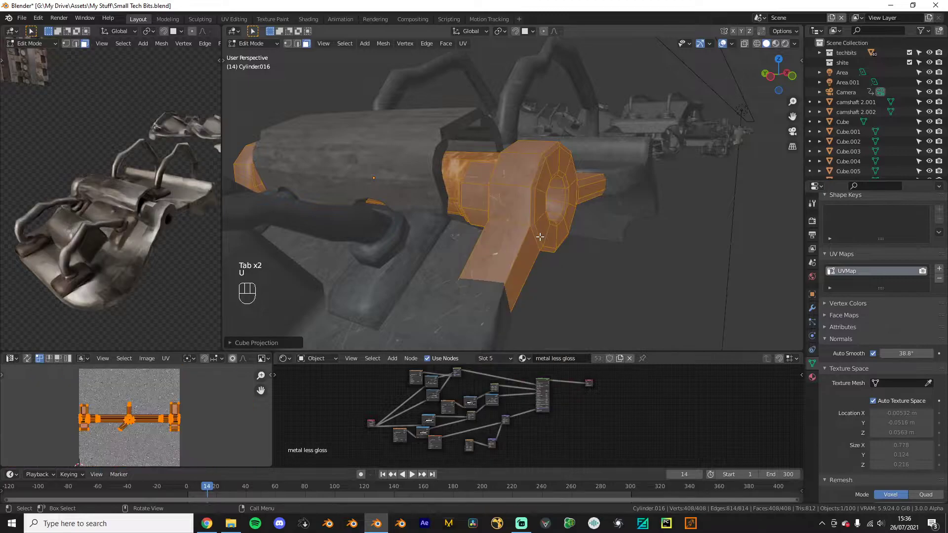
Step: Select the face loop of the angled arm resting on the rounded plate and bevel its edges with one segment
key("Tab")
middle_click_drag(540, 236, 544, 236)
key("Tab")
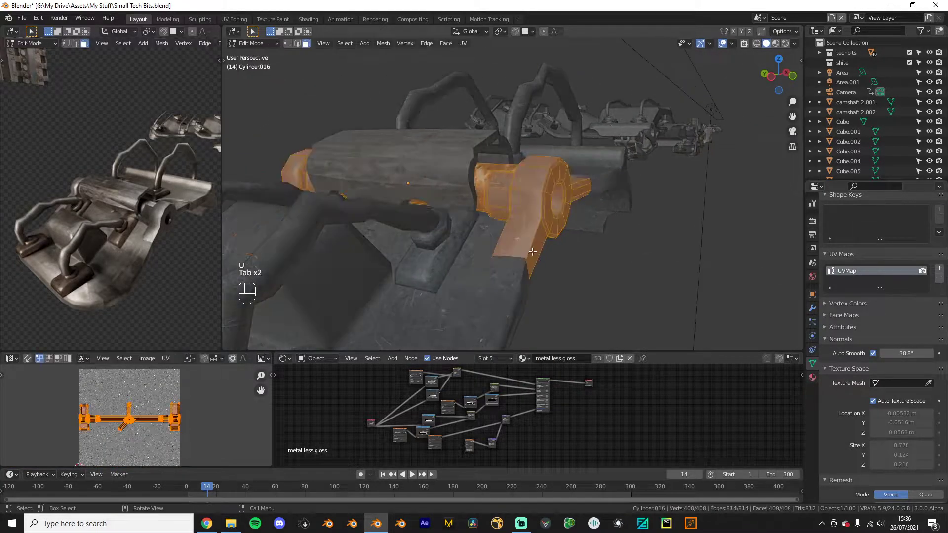
key("Tab")
key("q")
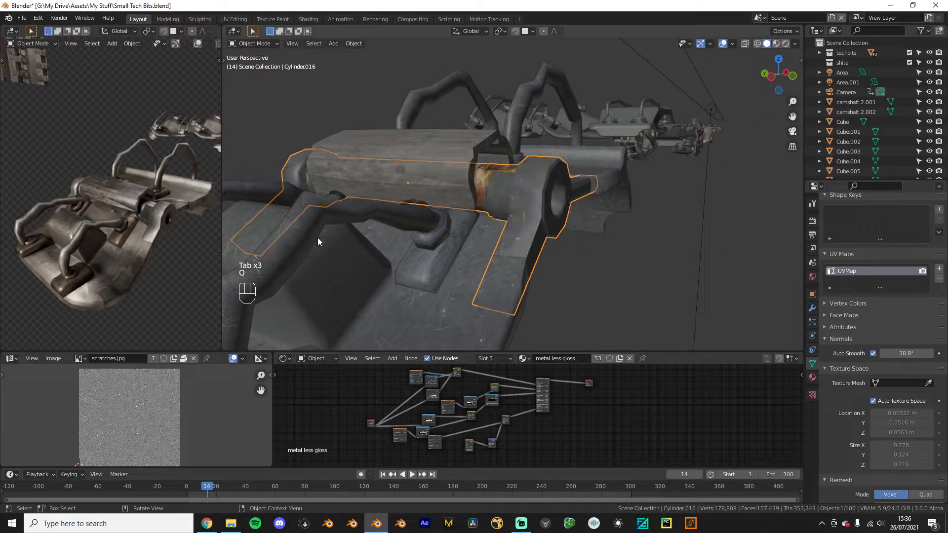
middle_click_drag(544, 235, 418, 221)
key("Tab")
scroll(427, 221, "up", 2)
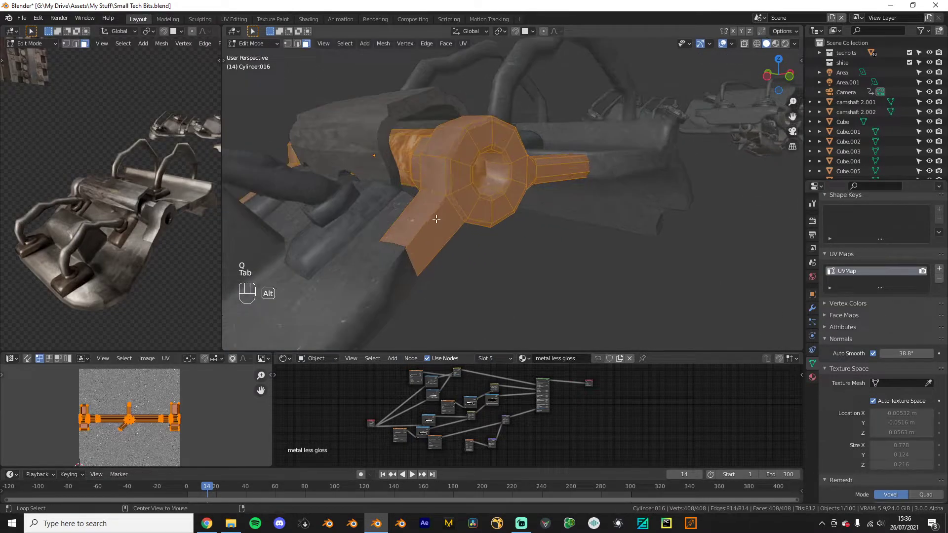
left_click(438, 220, "alt")
key("ctrl+b")
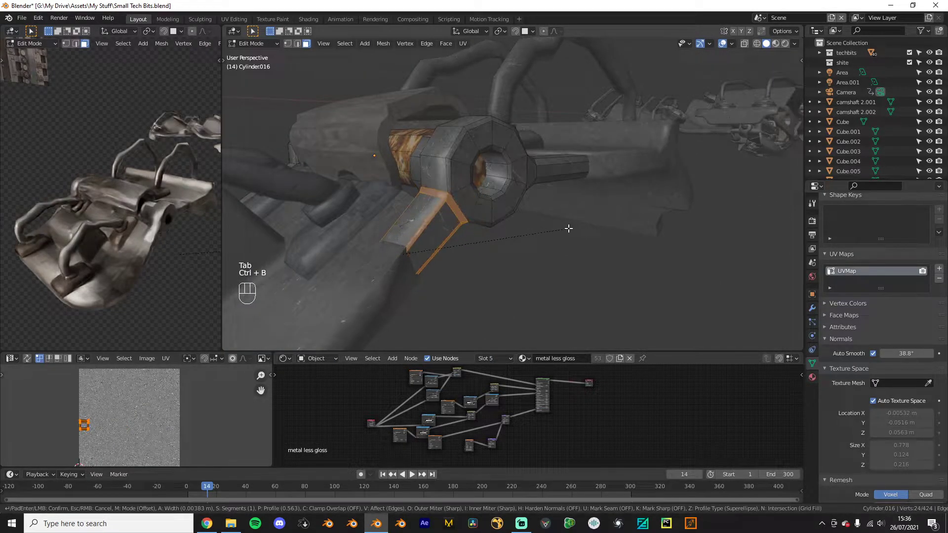
left_click(572, 228)
Step: Select the face loop of the matching arm at the opposite end of the hinge cylinder and bevel it
key("Tab")
scroll(508, 239, "down", 2)
middle_click_drag(508, 240, 583, 242)
key("Tab")
scroll(461, 242, "up", 2)
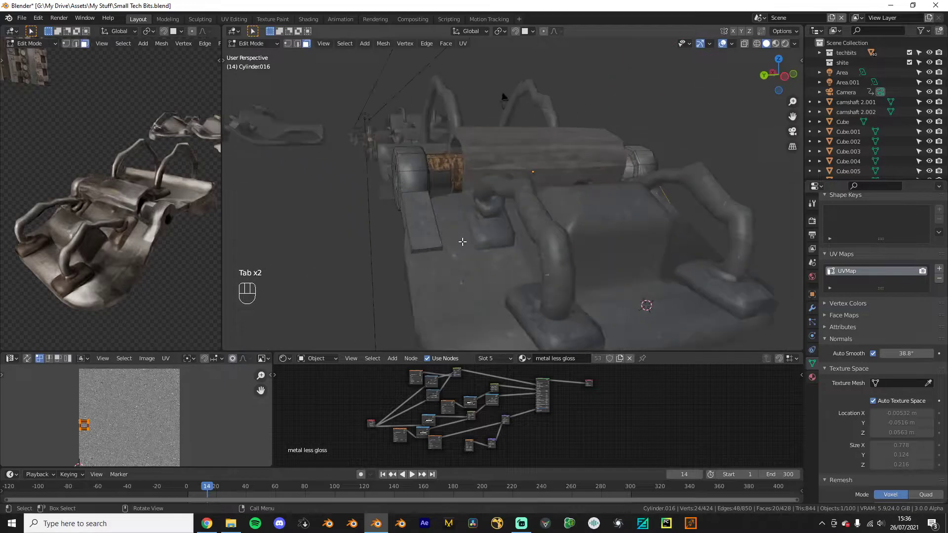
left_click(410, 210, "alt")
key("ctrl+b")
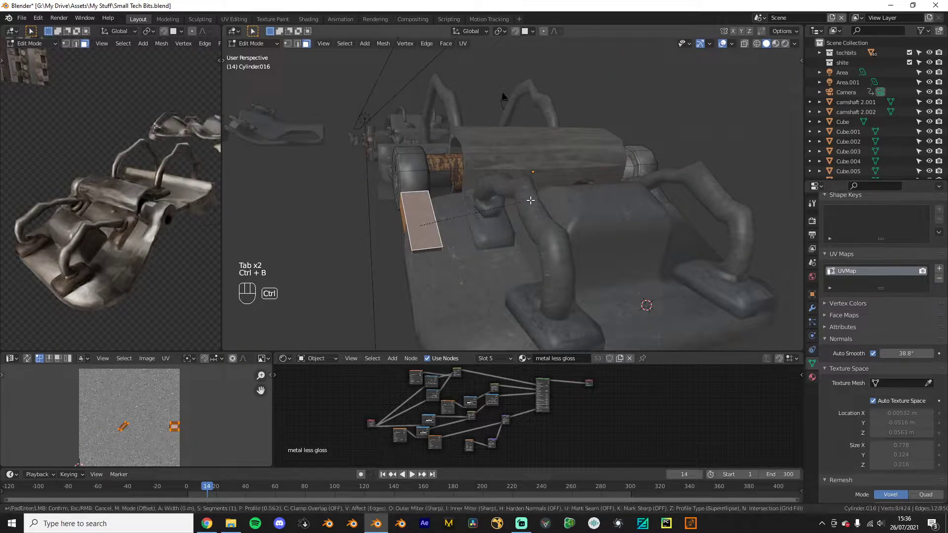
left_click(494, 237)
key("Tab")
Step: Examine the assembled hinge from several angles in both the rendered preview and the modelling view
scroll(494, 246, "down", 3)
middle_click_drag(494, 247, 459, 311)
left_click(546, 283)
middle_click_drag(566, 264, 452, 250)
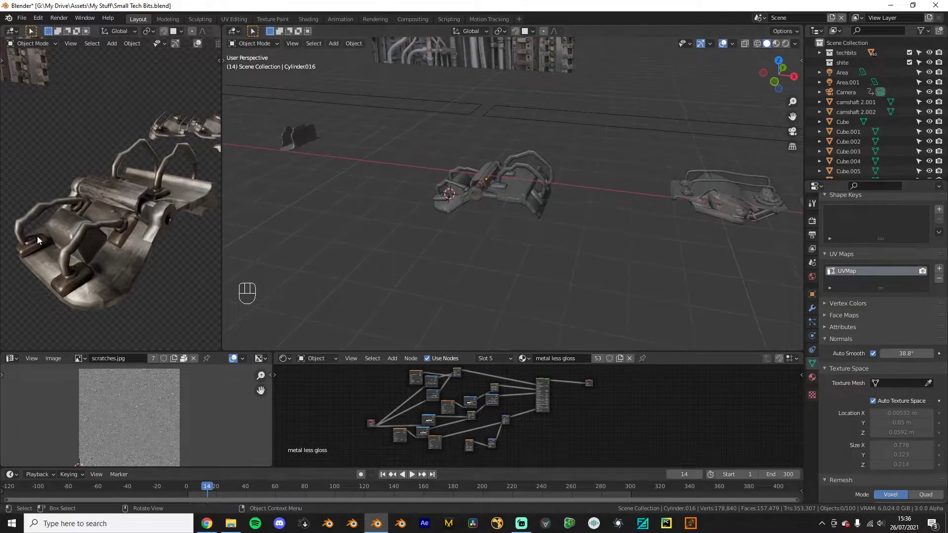
scroll(46, 241, "down", 3)
middle_click_drag(65, 229, 180, 250)
middle_click_drag(140, 292, 138, 292)
scroll(326, 247, "up", 3)
middle_click_drag(326, 247, 384, 244)
scroll(384, 244, "up", 4)
middle_click_drag(342, 249, 370, 234, "shift")
key("Tab")
left_click(370, 236)
key("Tab")
scroll(448, 239, "down", 2)
middle_click_drag(448, 239, 437, 259)
Step: Select all parts of the hinge assembly with the large flat plate active and join them into one object
left_click(450, 172)
left_click_drag(376, 135, 587, 260)
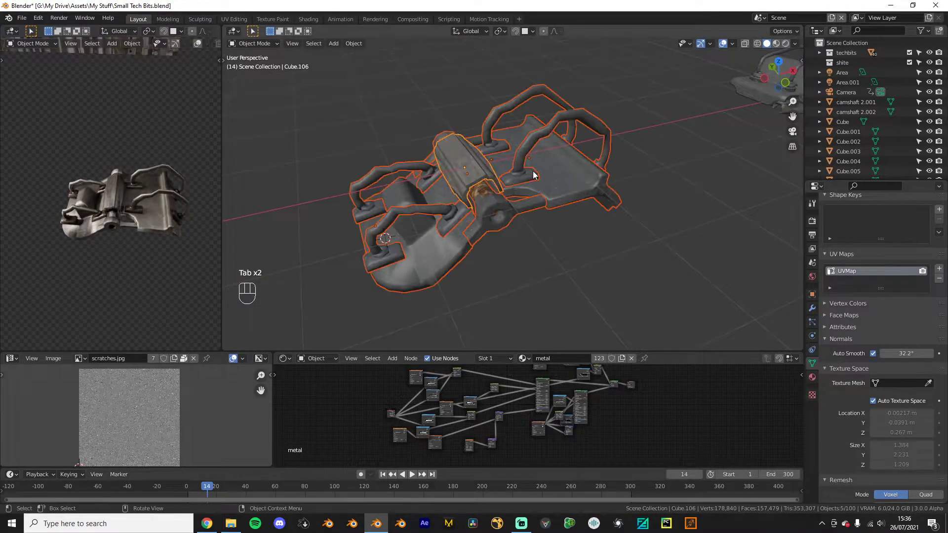
left_click(534, 170, "shift")
left_click(556, 180, "shift")
key("ctrl+j")
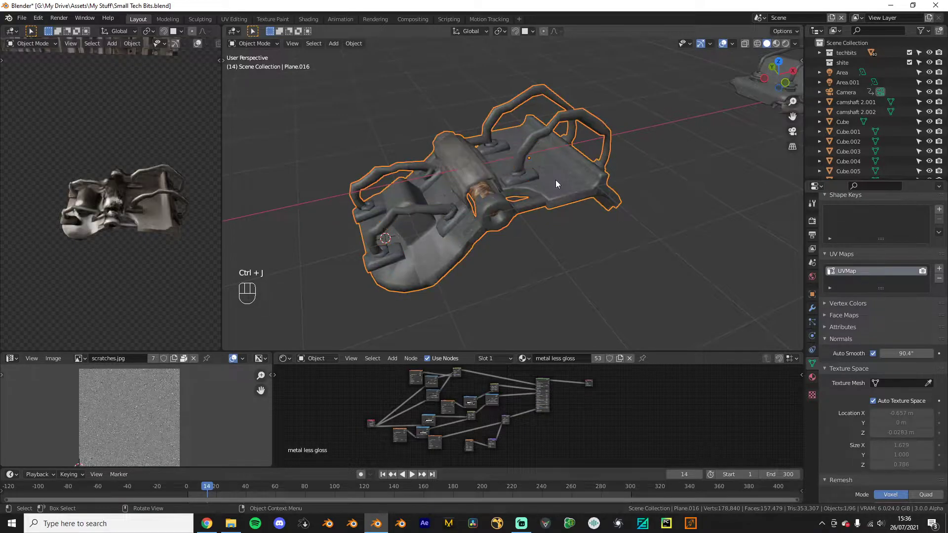
Step: Add a loop cut to the cover over the hinge cylinder in the joined mesh
scroll(518, 203, "up", 2)
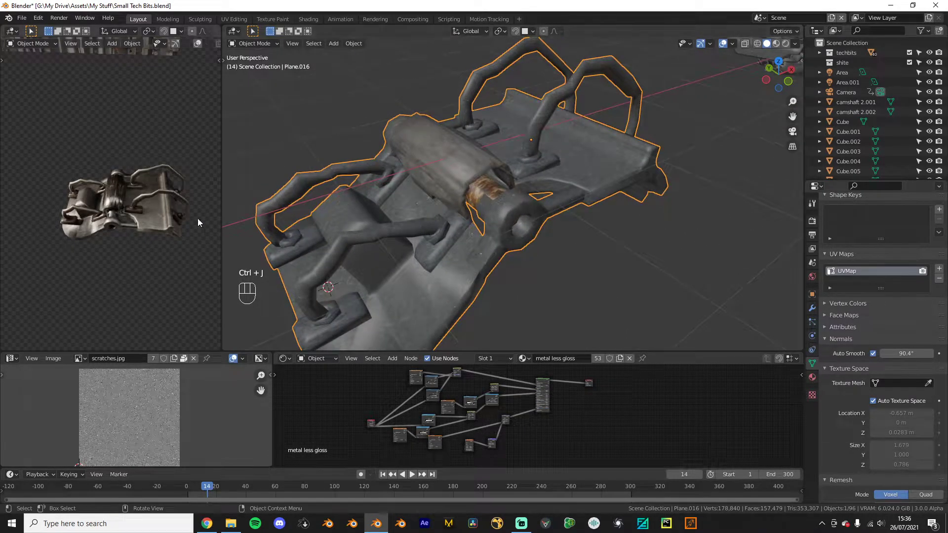
middle_click_drag(213, 209, 153, 252)
scroll(400, 188, "up", 3)
mouse_move(400, 189)
middle_mouse_down()
mouse_move(400, 150)
mouse_move(446, 128)
mouse_move(455, 171)
mouse_move(398, 172)
middle_mouse_up()
key("Tab")
key("Tab")
scroll(455, 171, "down", 3)
key("Tab")
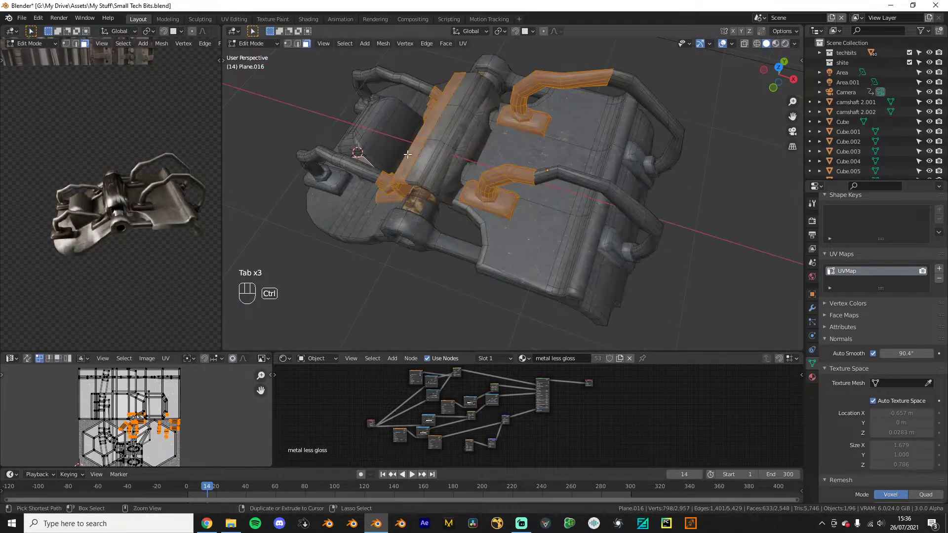
left_click(416, 162)
left_click(428, 185)
key("Tab")
Step: Add two more loop cuts to the cylinder cover and slide them toward its end near the rusty section
scroll(428, 185, "down", 3)
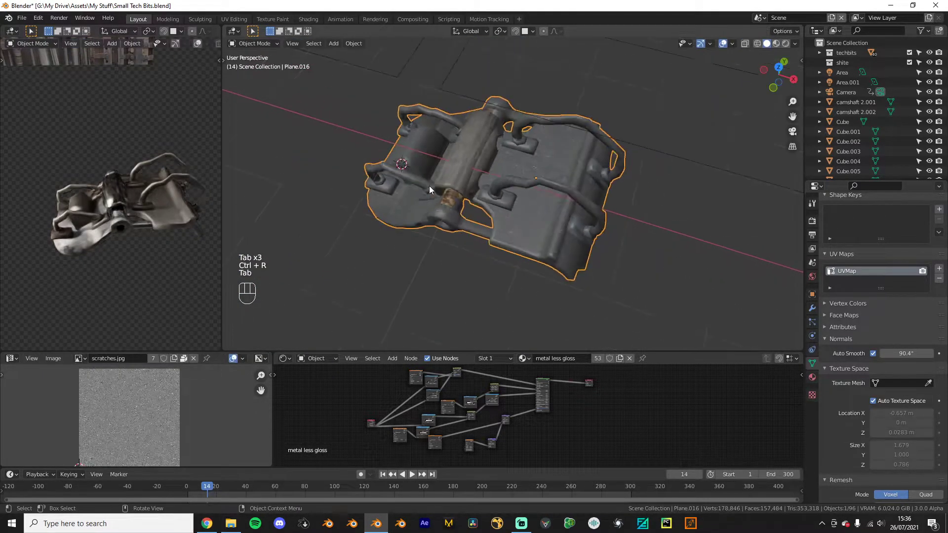
middle_click_drag(428, 185, 556, 140)
scroll(557, 143, "up", 3)
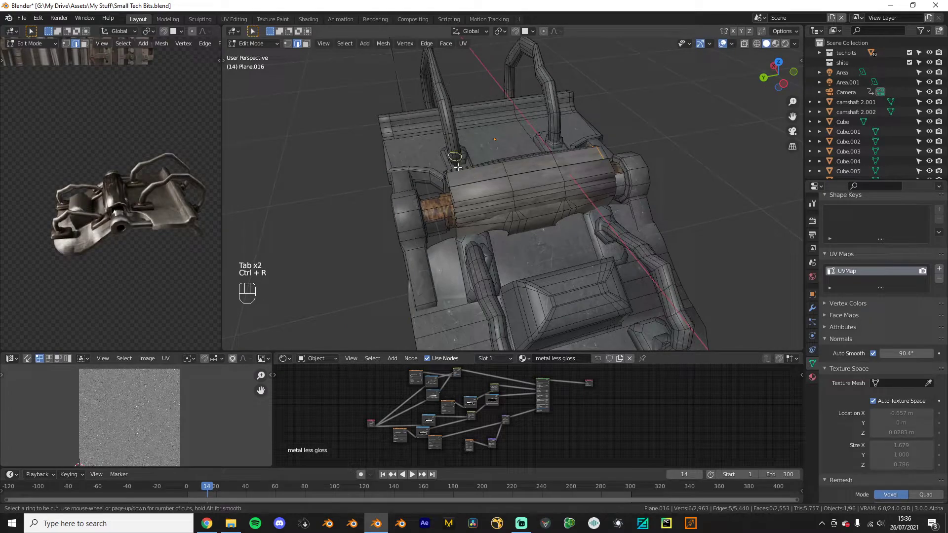
left_click(457, 170)
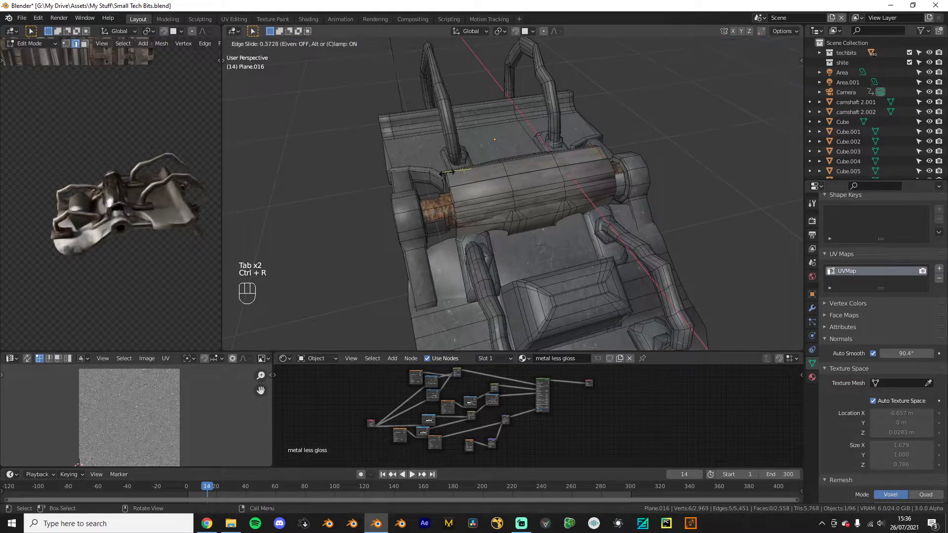
left_click(443, 173)
key("ctrl+r")
left_click(455, 202)
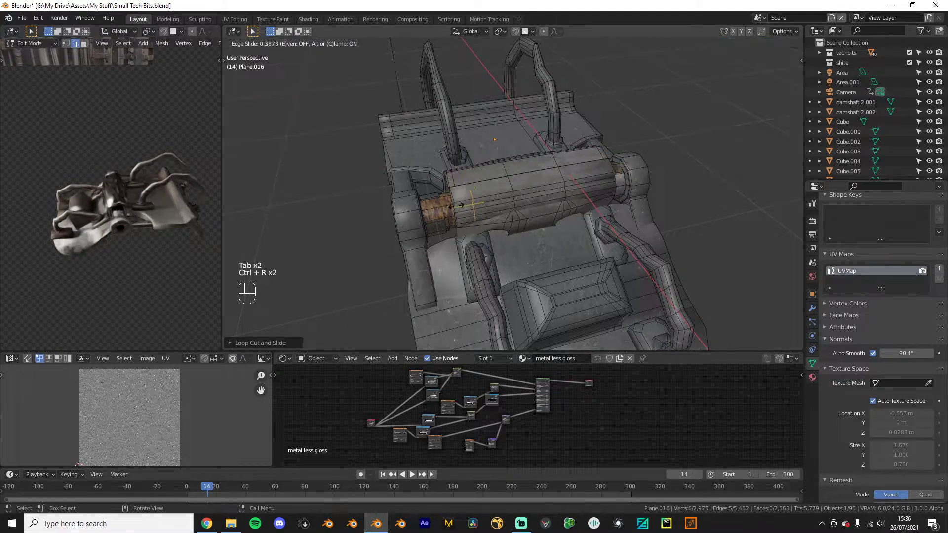
left_click(368, 245)
key("Tab")
key("Tab")
Step: Add two lengthwise loop cuts to the hinge arm beside the rusty cylinder section, one near each long edge
key("ctrl+r")
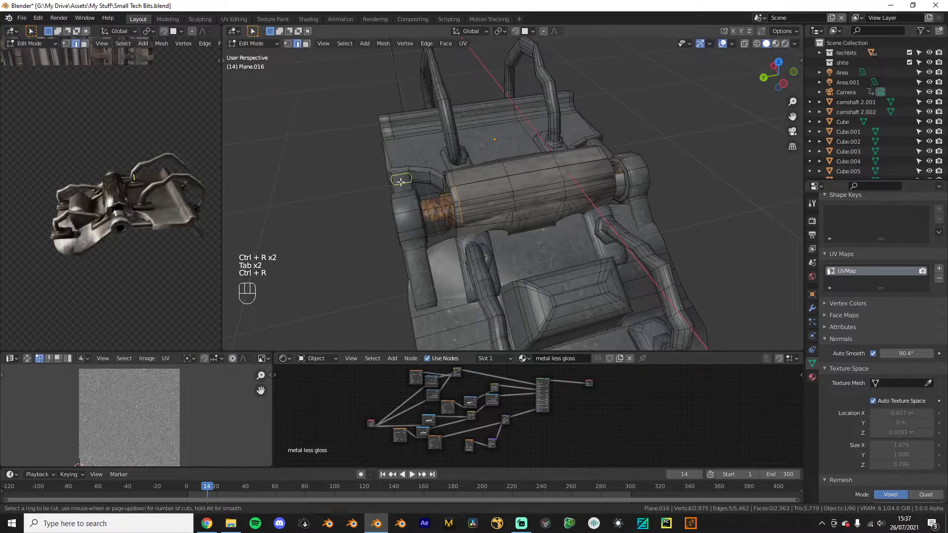
left_click(404, 194)
left_click(468, 184)
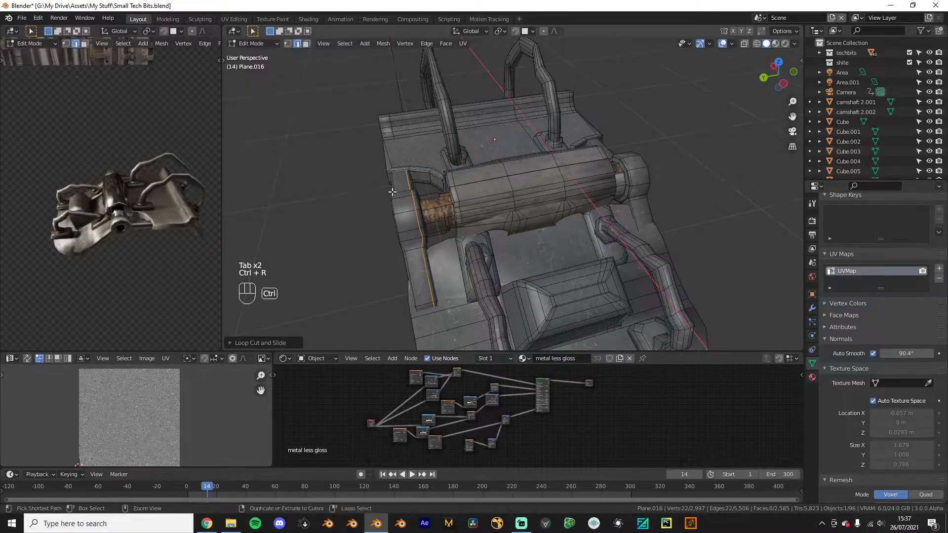
left_click(399, 184)
key("Tab")
mouse_move(439, 244)
middle_mouse_down()
mouse_move(506, 227)
mouse_move(430, 245)
middle_mouse_up()
Step: Add two matching lengthwise loop cuts to the hinge arm at the other end of the cylinder, then deselect the object
key("Tab")
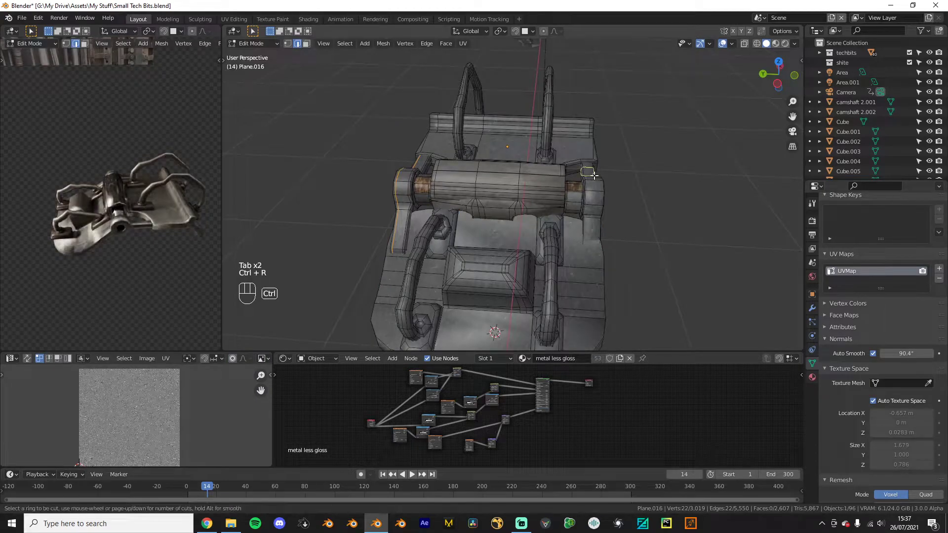
left_click(593, 177)
left_click(606, 196)
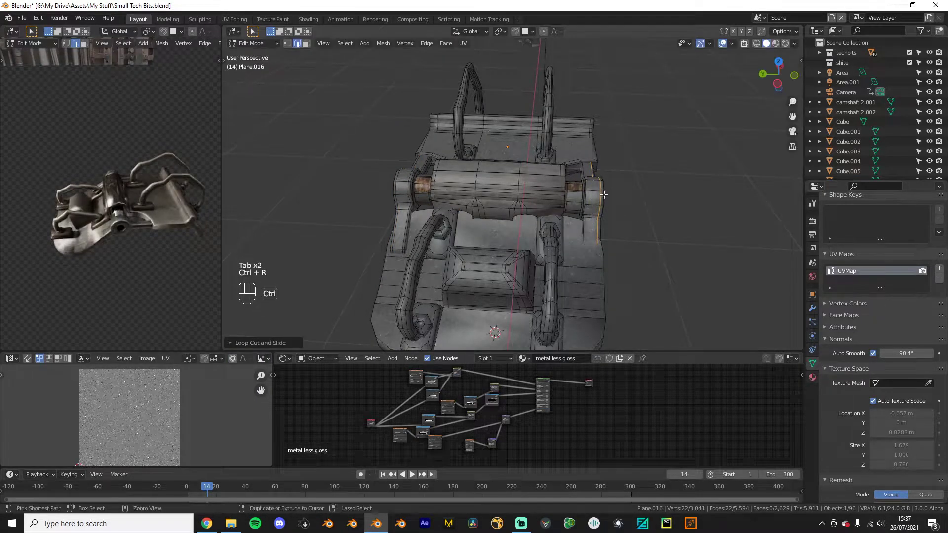
left_click(592, 186)
key("Tab")
left_click(623, 217)
Step: Isolate the rounded plate with its raised block by selecting its linked geometry in front view and hiding everything else
scroll(573, 221, "down", 5)
middle_click_drag(572, 220, 476, 200)
middle_click_drag(561, 213, 476, 225, "shift")
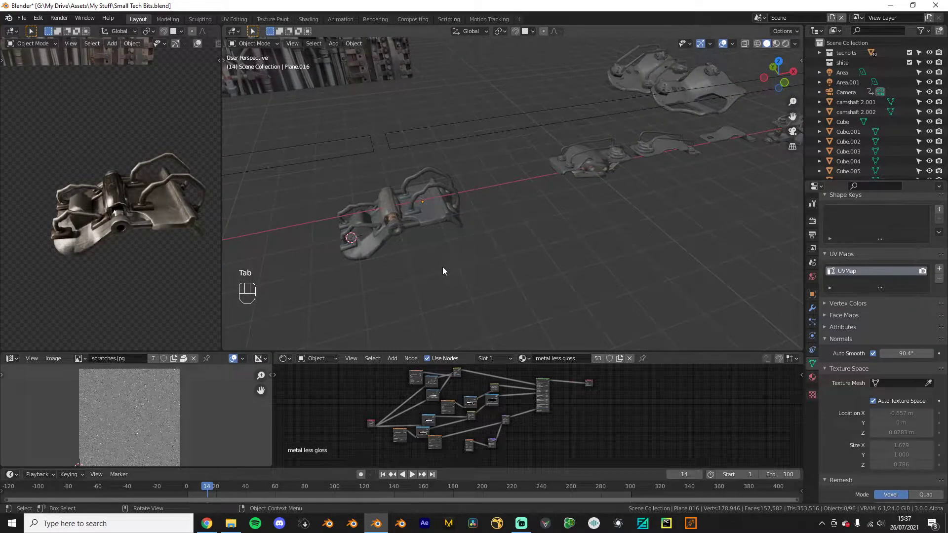
middle_click_drag(561, 234, 472, 248, "shift")
scroll(515, 229, "up", 2)
left_click(486, 217)
key("KP_1")
key("Tab")
scroll(494, 247, "up", 3)
key("KP_Divide")
key("KP_1")
key("c")
left_click(417, 245)
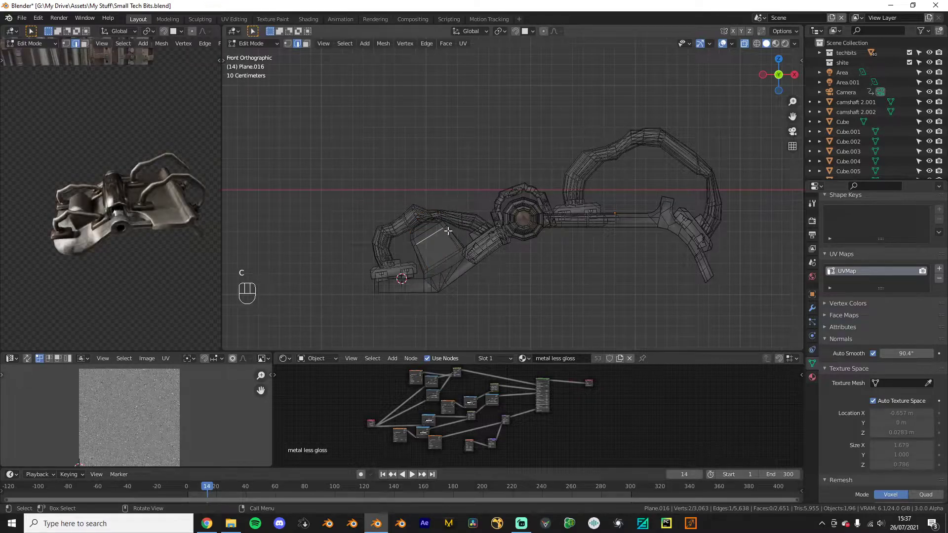
key("l")
key("ctrl+i")
key("h")
key("KP_Divide")
mouse_move(493, 242)
middle_mouse_down()
mouse_move(524, 250)
mouse_move(483, 229)
middle_mouse_up()
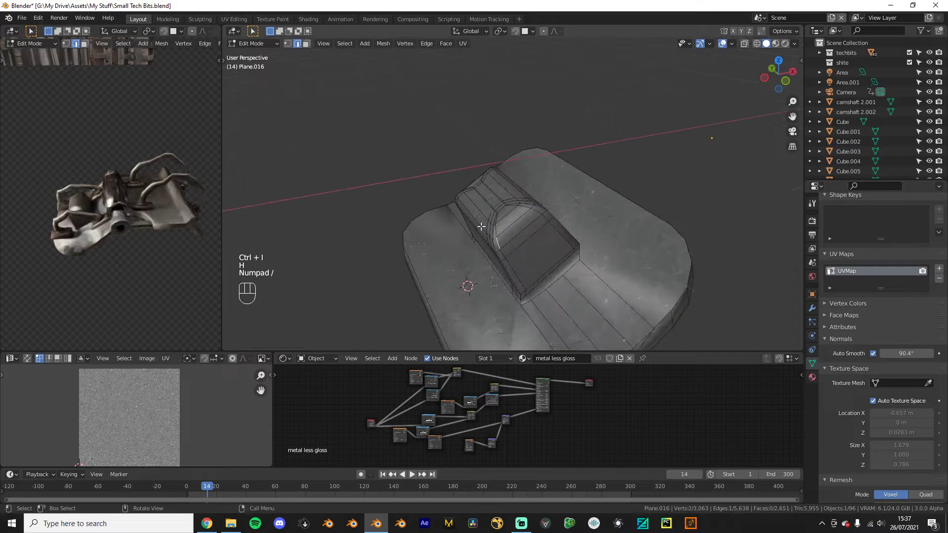
Step: Circle-select the raised block on the rounded plate in front view and delete it
key("KP_1")
key("KP_Divide")
key("KP_Divide")
key("c")
right_click(446, 153)
key("KP_Divide")
key("c")
mouse_move(450, 167)
left_mouse_down()
mouse_move(502, 188)
mouse_move(520, 211)
left_mouse_up()
key("c")
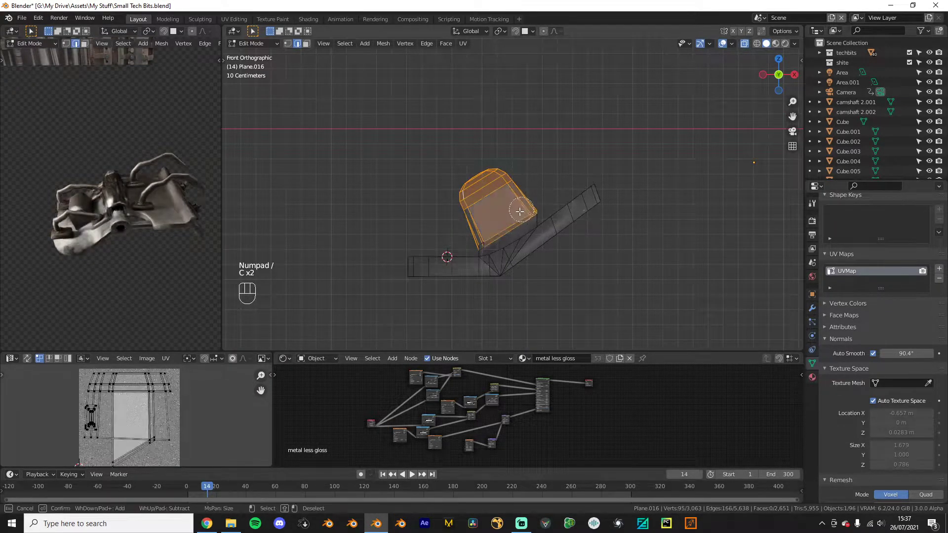
key("x")
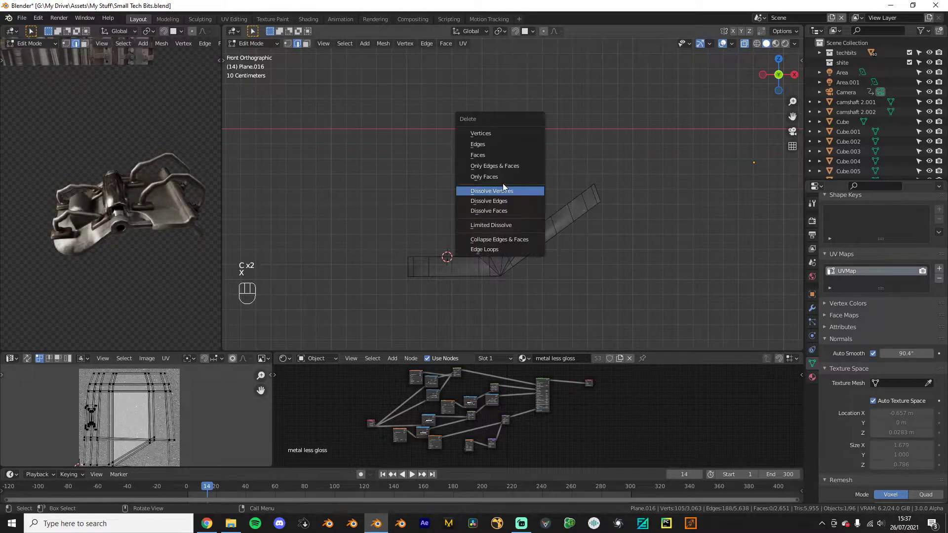
left_click(478, 155)
Step: Undo the follow-up deletion, then reselect and delete the block geometry remaining on the plate
middle_click_drag(478, 155, 514, 218)
key("x")
left_click(485, 184)
key("KP_Divide")
mouse_move(485, 184)
middle_mouse_down()
mouse_move(541, 234)
mouse_move(605, 211)
mouse_move(491, 251)
middle_mouse_up()
key("ctrl+z")
key("c")
key("x")
left_click(438, 272)
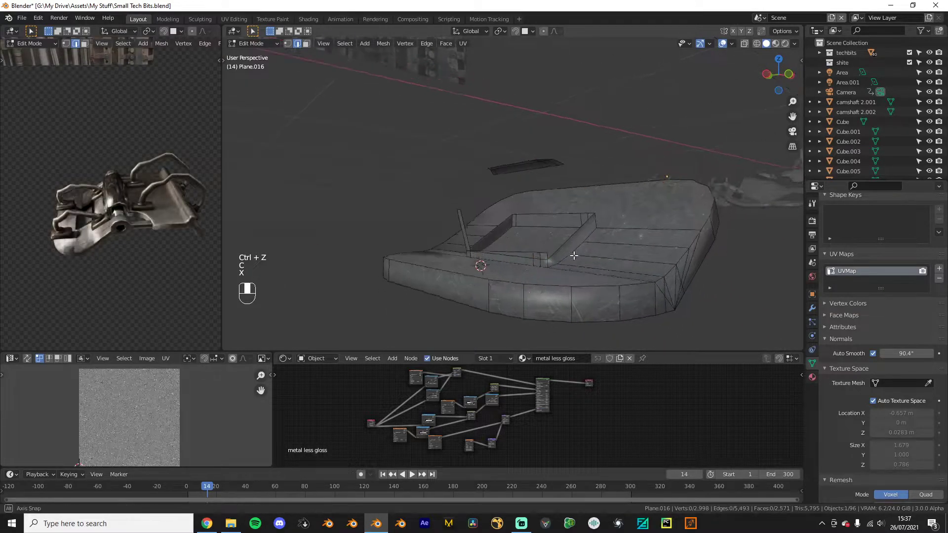
Step: Delete the loose fragments of the removed block left above the recess in the plate
middle_click_drag(438, 272, 499, 248)
left_click_drag(486, 173, 508, 198)
key("x")
key("x")
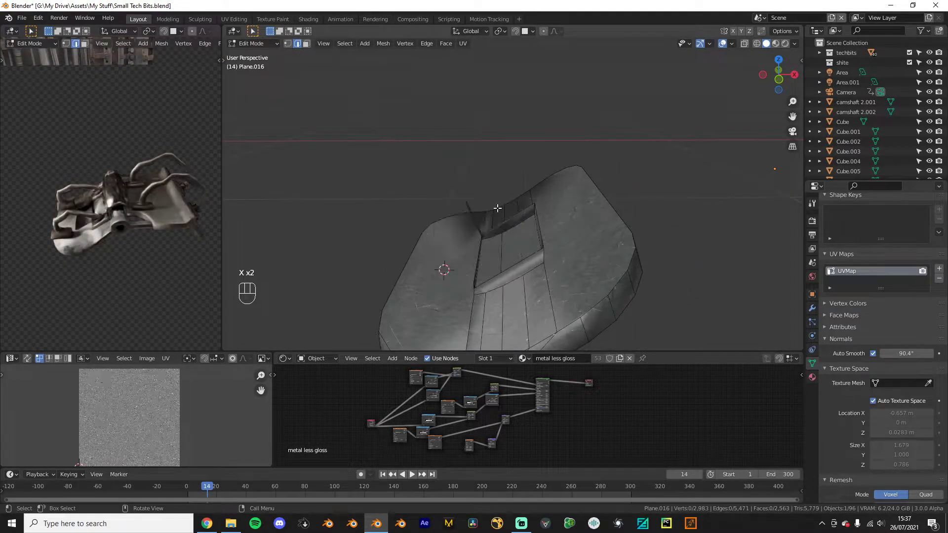
middle_click_drag(509, 198, 468, 199)
key("x")
left_click(461, 219)
key("x")
left_click(404, 175)
key("KP_Divide")
key("KP_Divide")
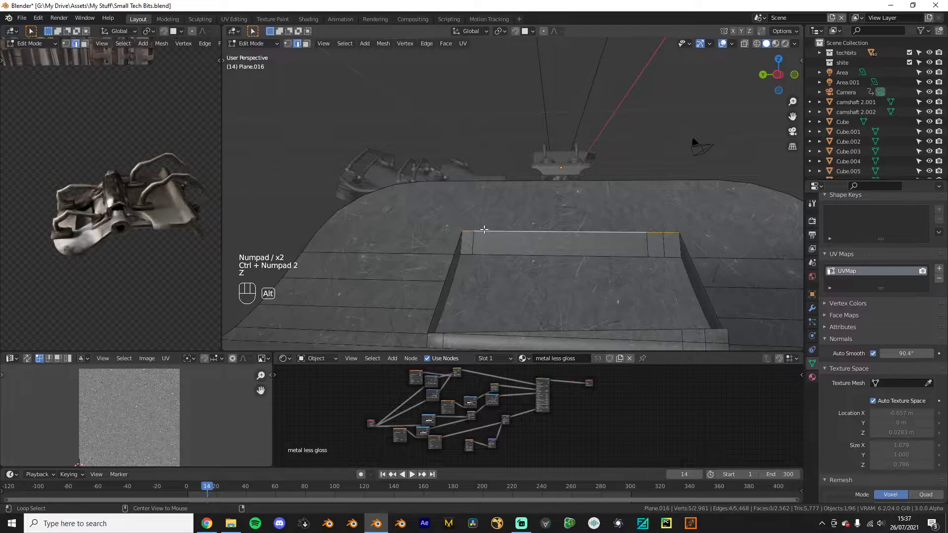
key("shift+z")
key("KP_Divide")
key("z")
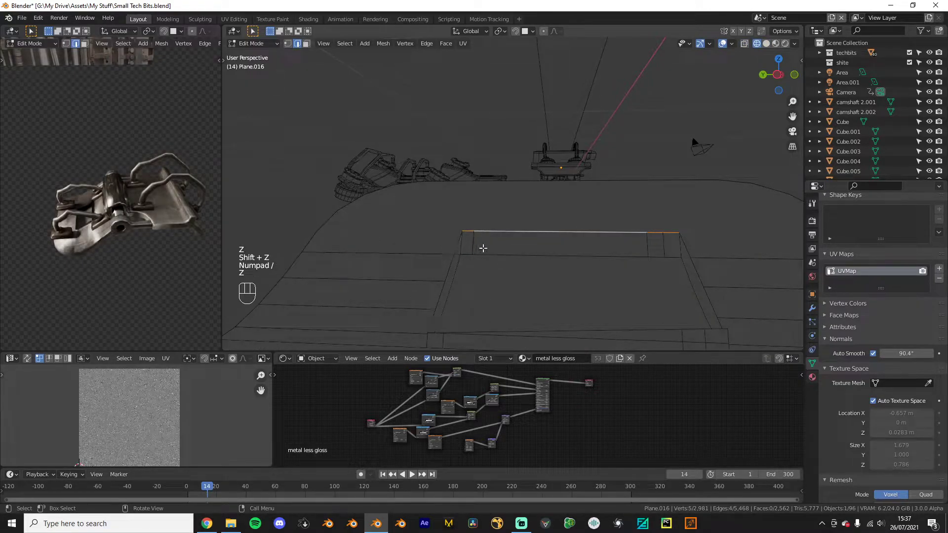
key("KP_Divide")
key("KP_Divide")
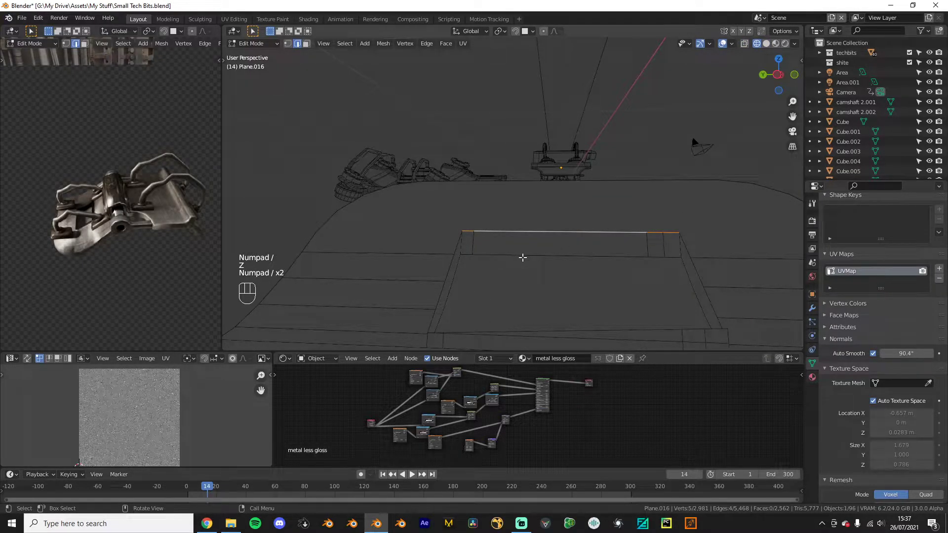
key("z")
key("KP_Divide")
key("KP_Divide")
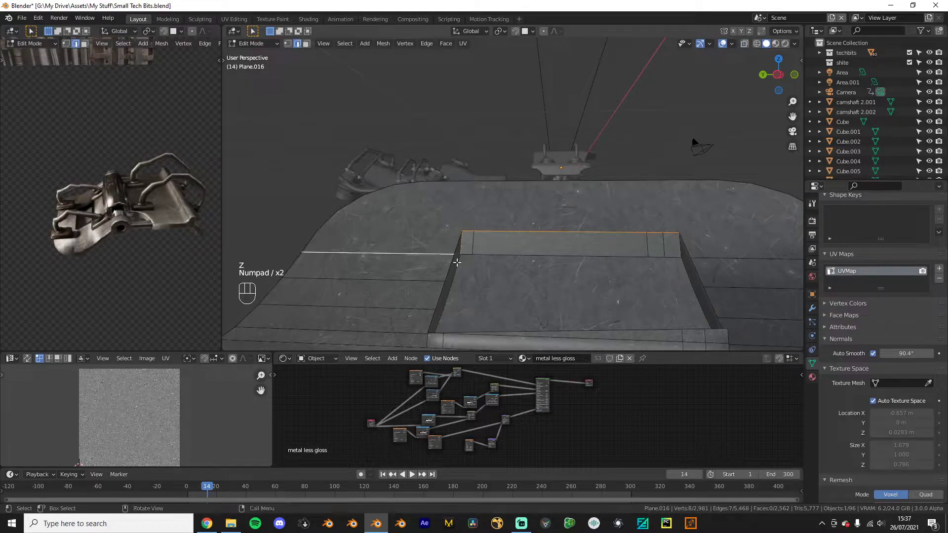
Step: Select the short surplus edges at one corner of the plate's recess and delete them
middle_click_drag(708, 298, 434, 297)
left_click(551, 291)
key("x")
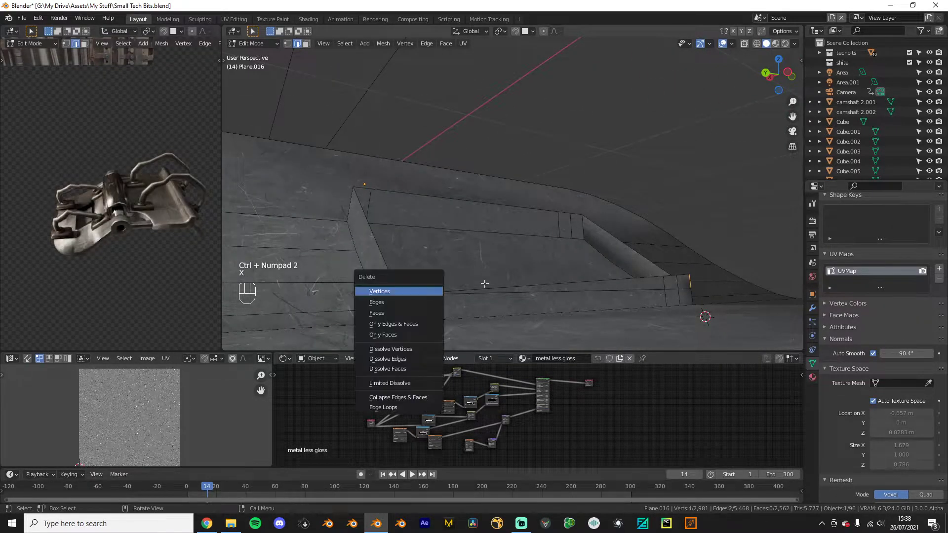
left_click(688, 276, "ctrl")
key("x")
left_click(646, 287)
middle_click_drag(646, 287, 684, 305)
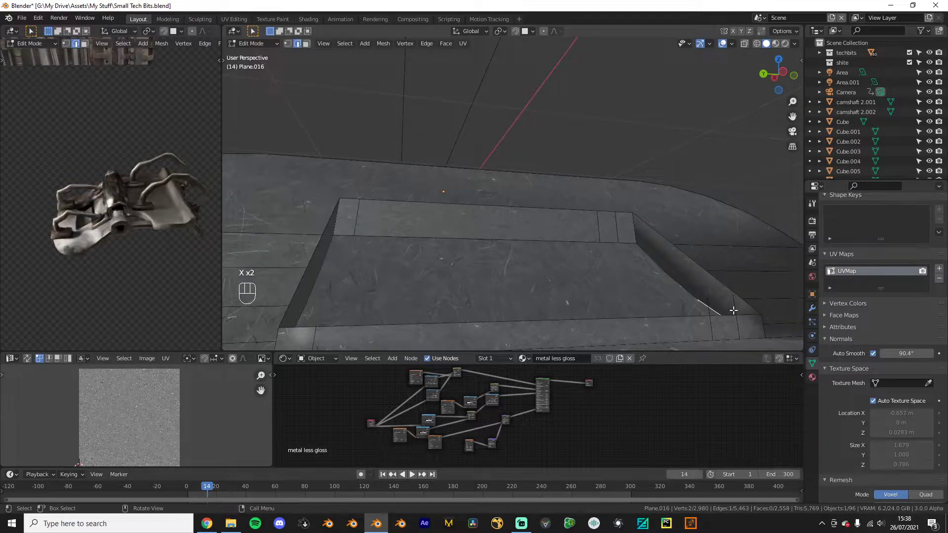
Step: Remove the remaining stray edges along the recess side wall near that corner
left_click(706, 305, "shift")
key("x")
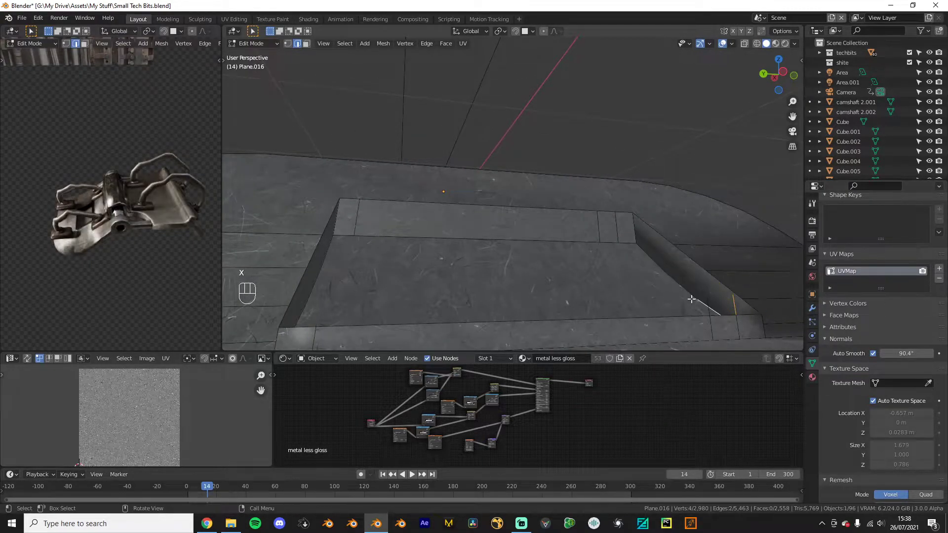
key("x")
left_click(734, 305)
middle_click_drag(734, 305, 725, 308)
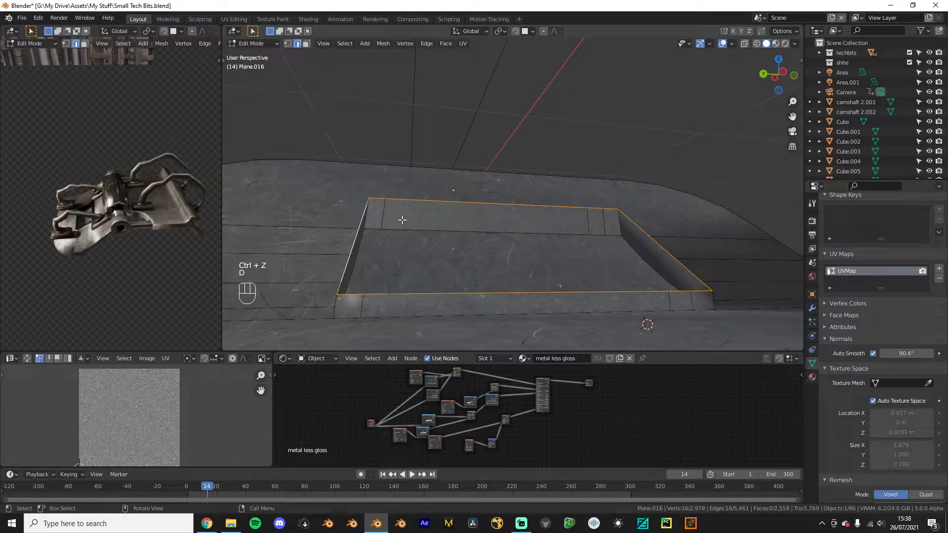
Step: Fill the selected rim of the recess with a single face to close the plate's surface
key("f")
key("Tab")
key("Tab")
middle_click_drag(403, 220, 592, 253)
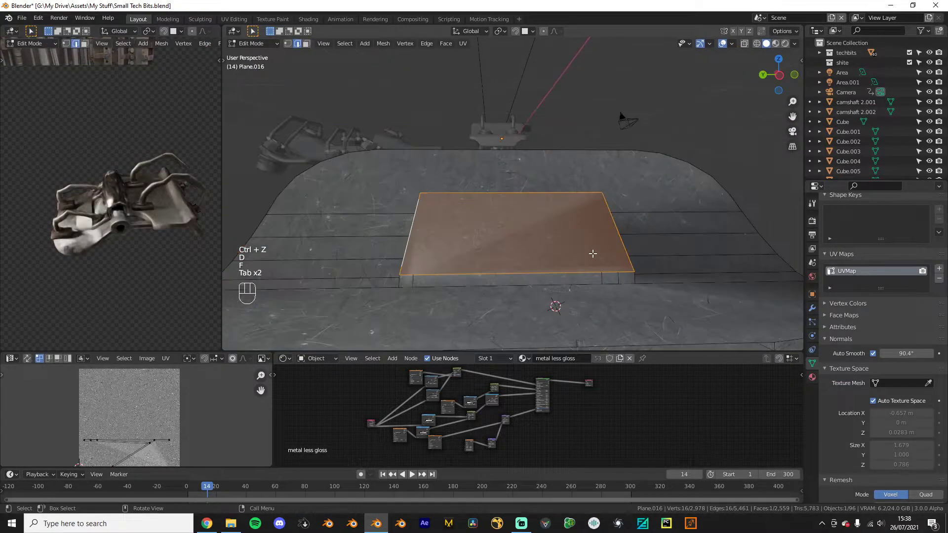
Step: Inset the face that closes the plate's recess by about 0.014 m
key("i")
right_click(765, 212)
scroll(580, 278, "up", 3)
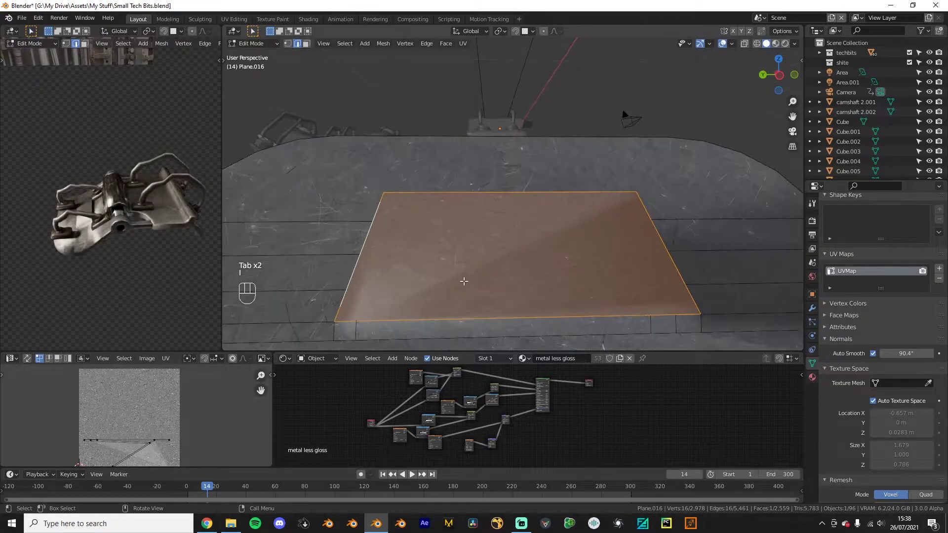
key("ctrl+3")
key("i")
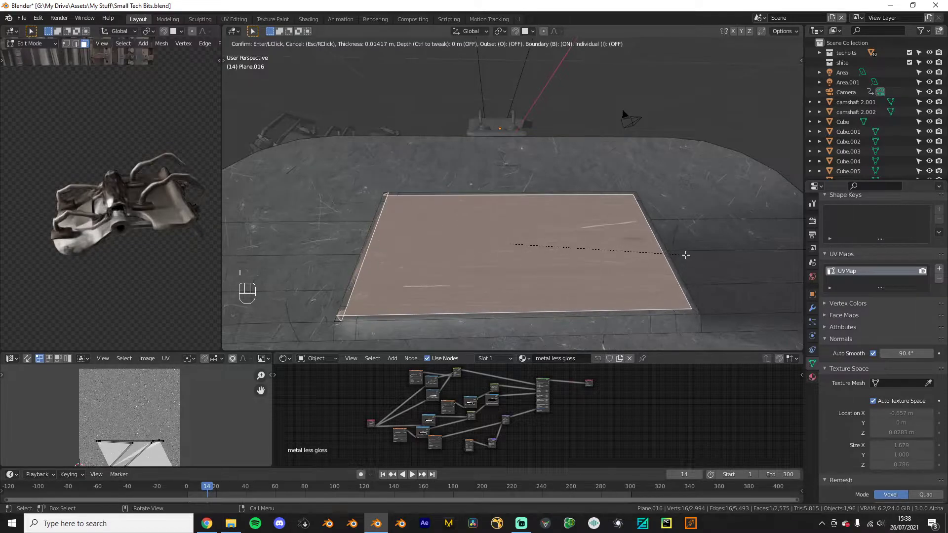
left_click(684, 255)
Step: Select the short diagonal edge at the inset's distorted lower corner
middle_click_drag(459, 324, 617, 231, "shift")
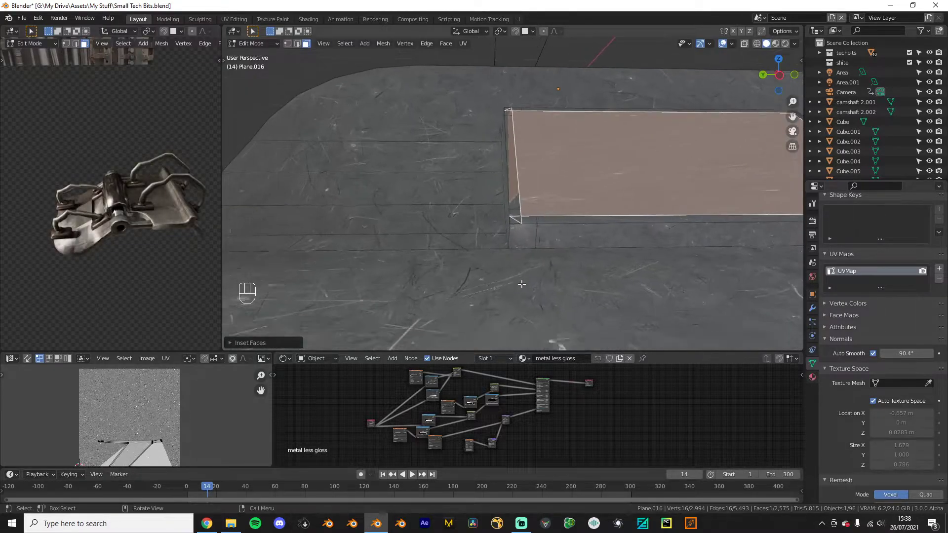
scroll(538, 252, "up", 2)
left_click(520, 261)
left_click(517, 245)
scroll(509, 271, "up", 2)
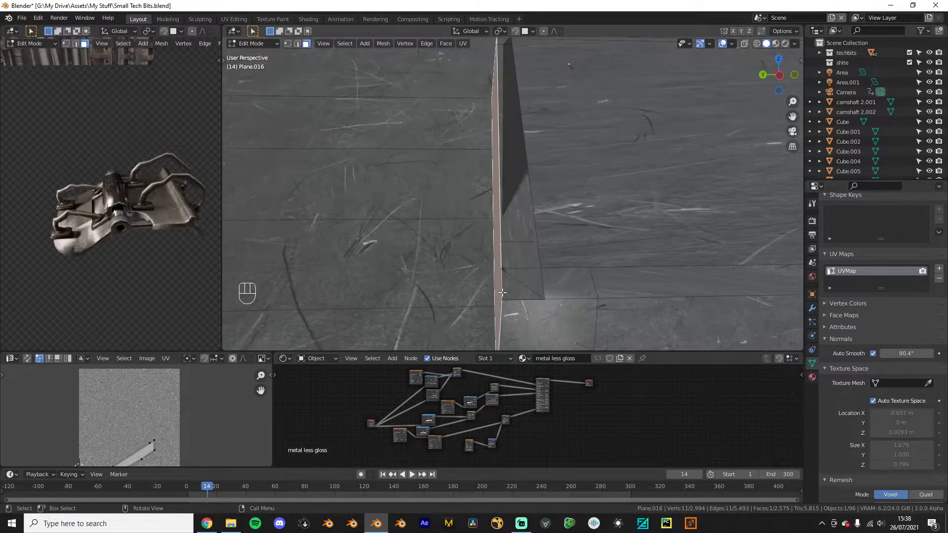
key("ctrl+2")
key("s")
key("x")
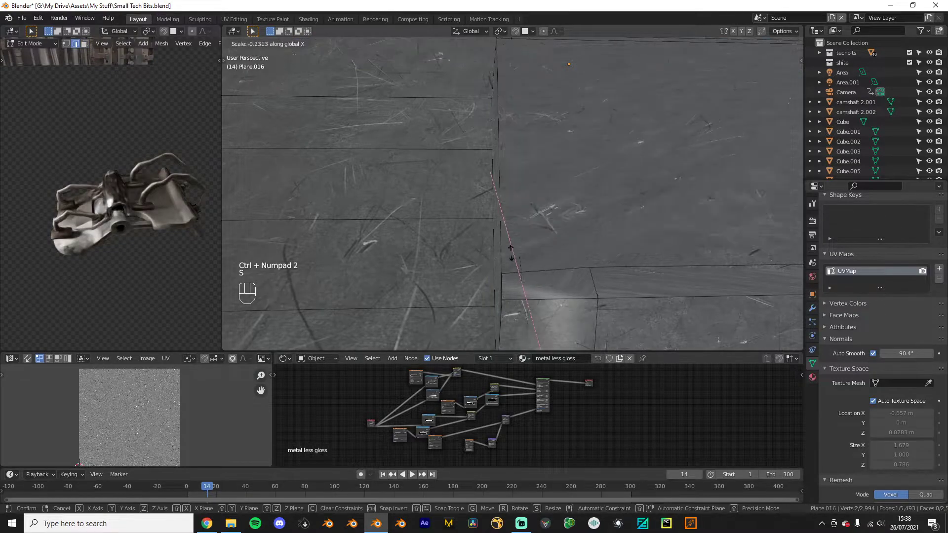
right_click(503, 207)
key("s")
key("x")
key("x")
key("s")
key("z")
key("z")
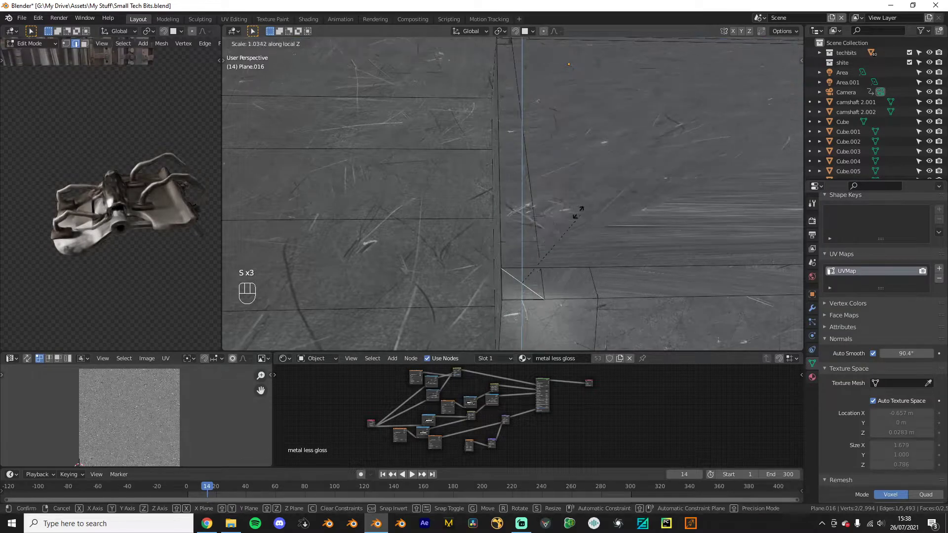
Step: Shrink the selected corner edge and rotate it to untangle the inset's corner
key("s")
key("r")
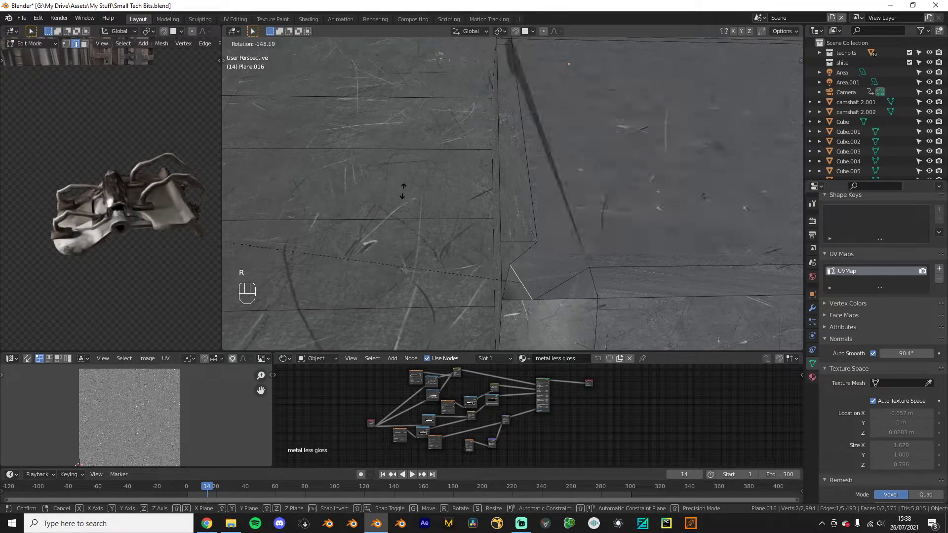
left_click(541, 134)
key("Tab")
scroll(540, 133, "down", 5)
middle_click_drag(540, 134, 576, 164)
scroll(521, 143, "down", 5)
scroll(574, 193, "down", 5)
middle_click_drag(573, 197, 513, 169)
scroll(555, 197, "up", 6)
key("Tab")
scroll(548, 196, "up", 5)
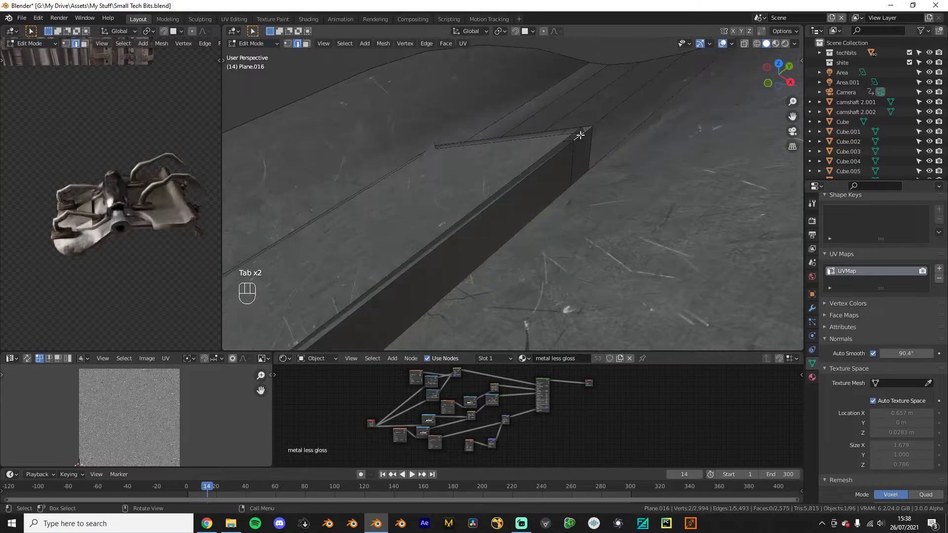
middle_click_drag(582, 134, 607, 193)
key("s")
key("x")
key("x")
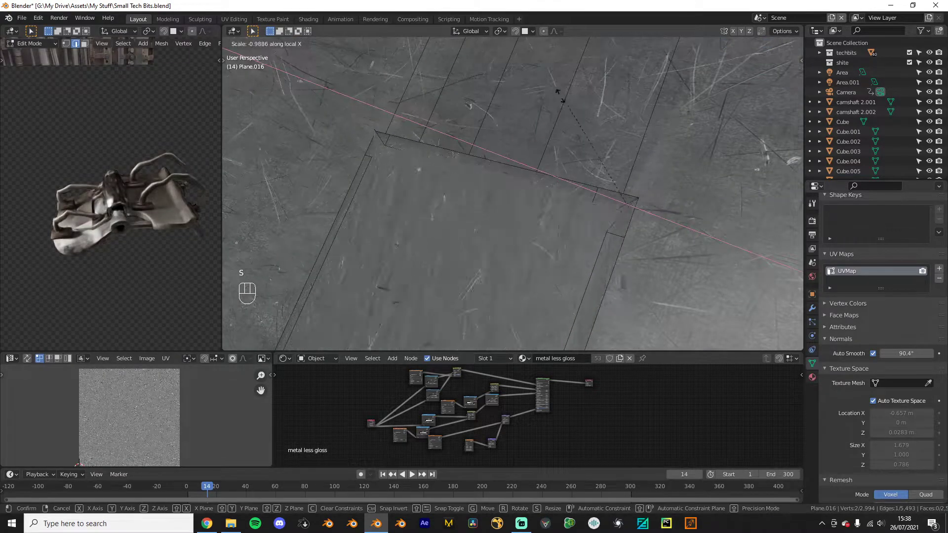
right_click(593, 121)
Step: Reorient the corner edge with a trackball rotation, resize it and shift it slightly into the inset's corner
key("r")
key("r")
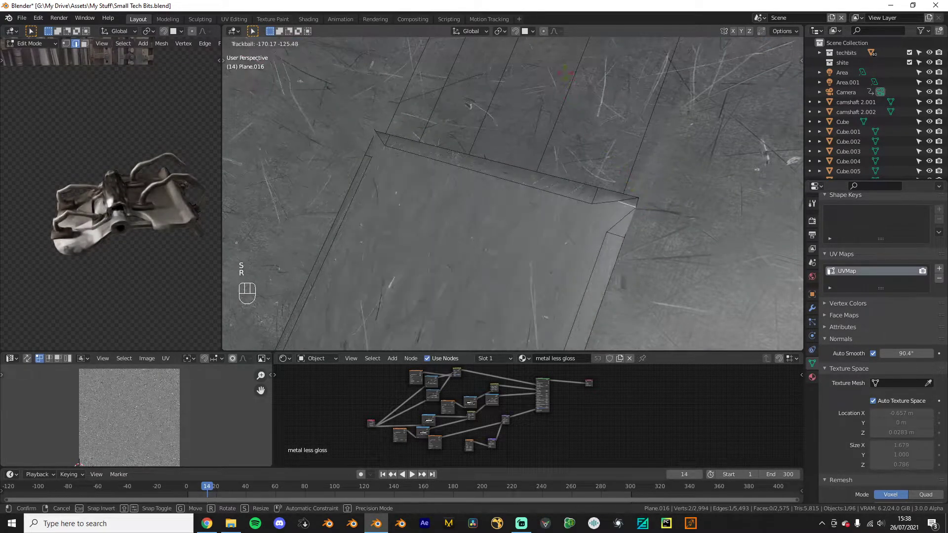
left_click(589, 83)
key("r")
key("s")
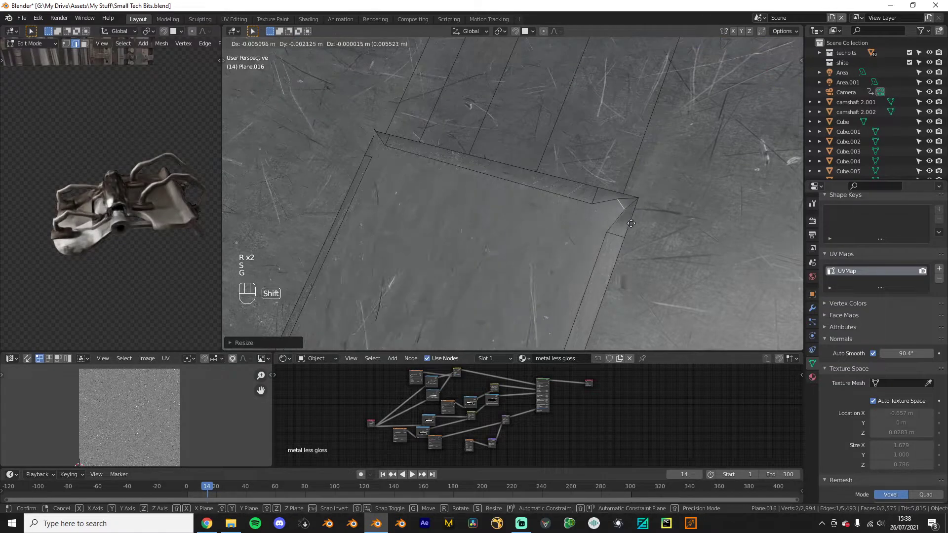
left_click(633, 222)
key("Tab")
Step: Examine the whole hinge and the plate's inset panel from several angles in both viewports
middle_click_drag(620, 224, 510, 213)
scroll(473, 194, "down", 3)
scroll(510, 213, "down", 5)
left_click(656, 229)
middle_click_drag(657, 229, 590, 272)
scroll(128, 196, "up", 4)
middle_click_drag(131, 226, 228, 229)
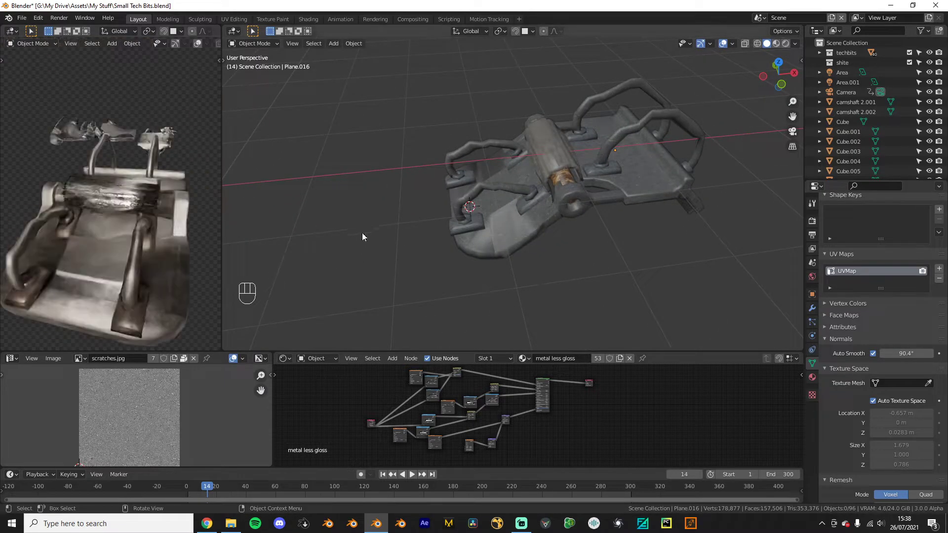
key("ctrl+KP_3")
key("Tab")
left_click(516, 208)
scroll(517, 203, "up", 3)
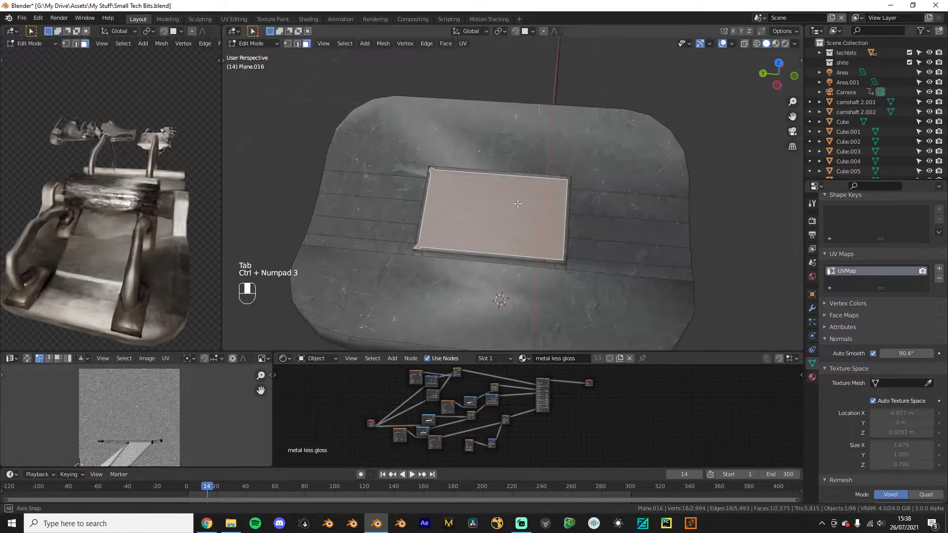
key("Tab")
scroll(508, 201, "down", 5)
middle_click_drag(505, 200, 531, 217)
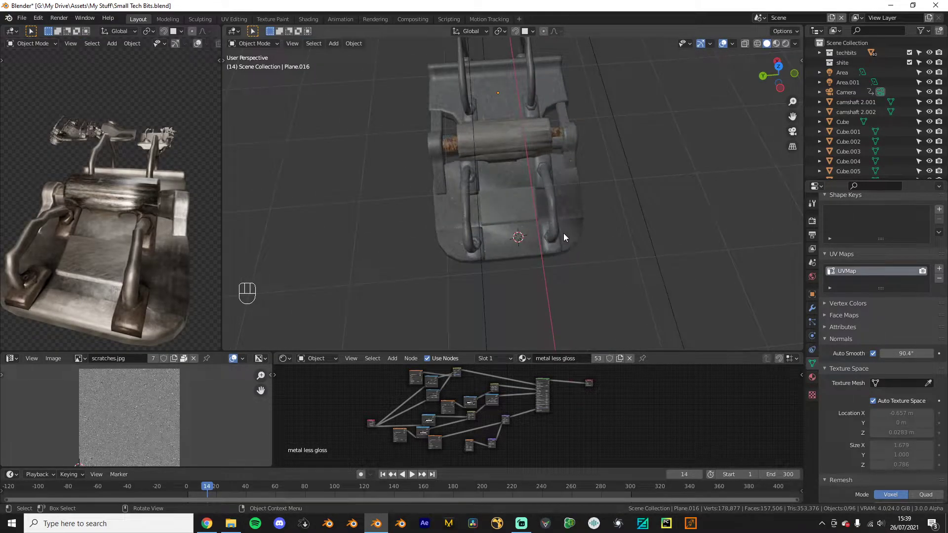
Step: Duplicate the round bolt piece from the row of tech bits, bring it beside the hinge and resize it
scroll(552, 137, "down", 8)
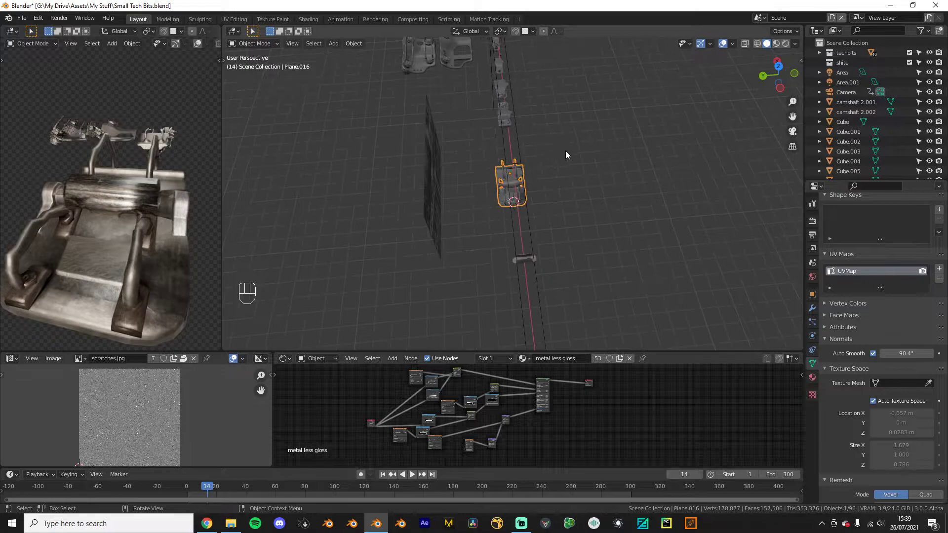
scroll(578, 178, "up", 2)
left_click(547, 280)
middle_click_drag(526, 299, 665, 213)
left_click(615, 198)
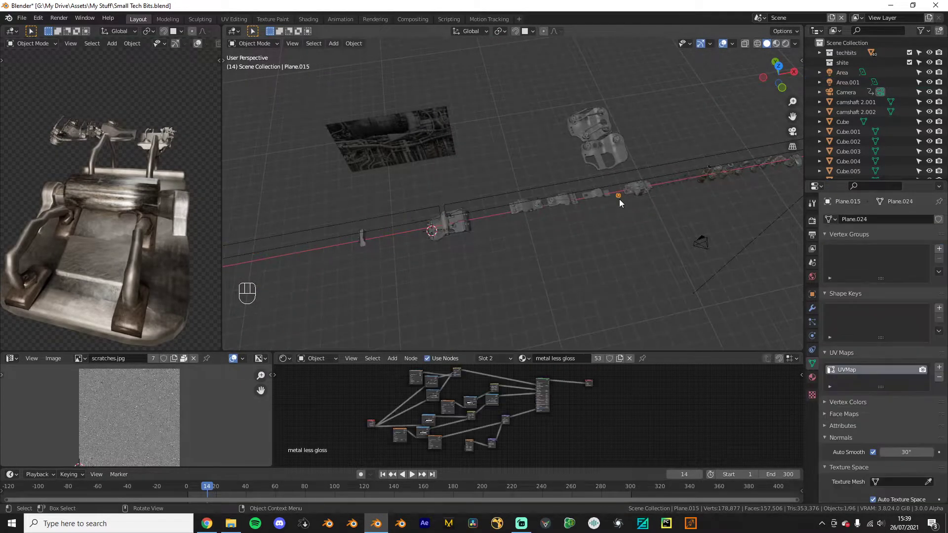
key("KP_1")
key("shift+d")
left_click(414, 271)
scroll(445, 266, "up", 5)
key("s")
left_click(493, 299)
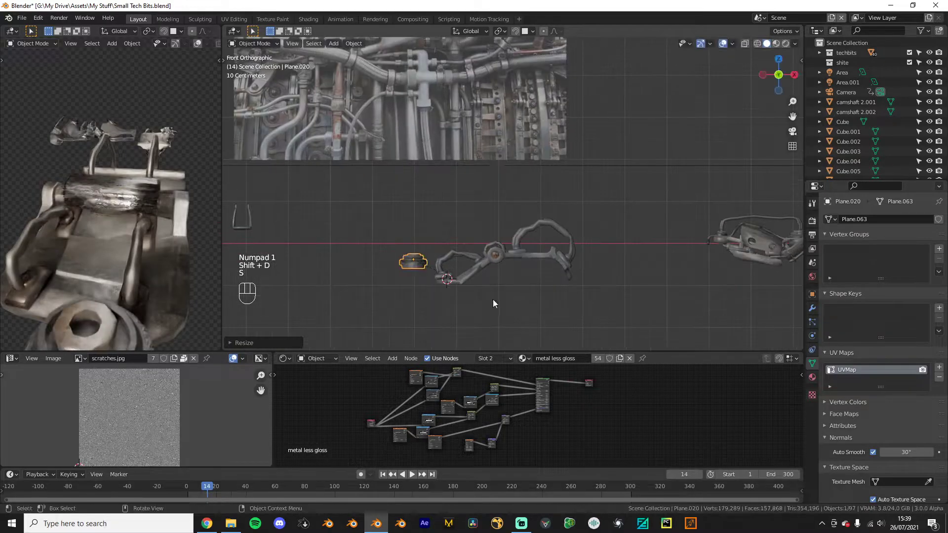
Step: Position the duplicated bolt on the middle of the hinge's lower plate, between the two front handles
key("g")
left_click(514, 310)
scroll(40, 220, "down", 3)
middle_click_drag(40, 220, 89, 276)
key("KP_7")
scroll(390, 311, "up", 5)
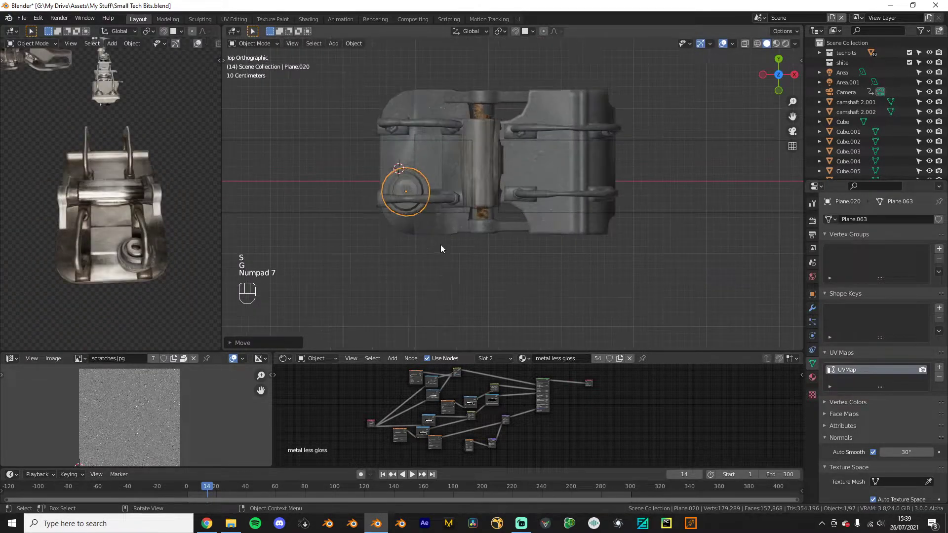
key("g")
left_click(447, 215)
middle_click_drag(63, 304, 196, 256)
middle_click_drag(473, 243, 508, 213)
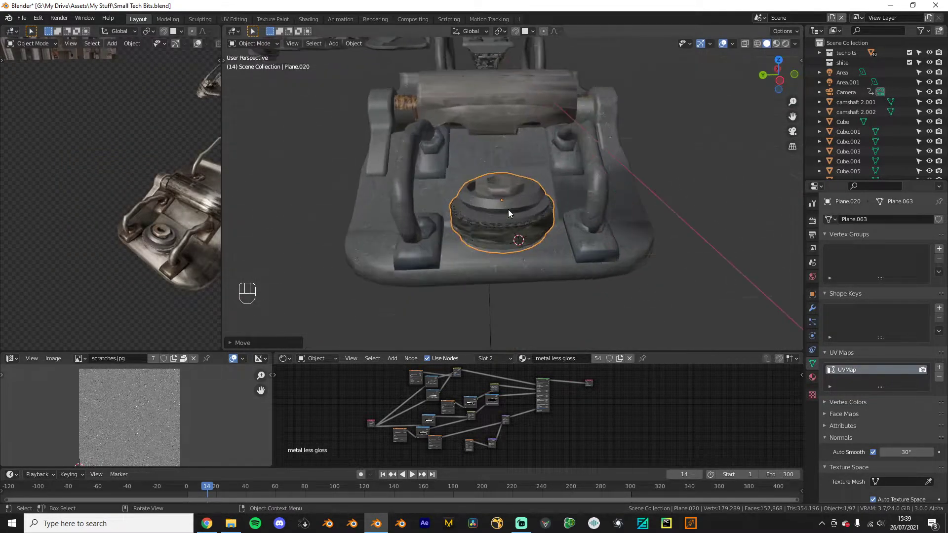
Step: Hide the round bolt and extrude the front face of the plate's raised block forward
key("h")
left_click(494, 249)
key("Tab")
scroll(486, 249, "up", 3)
left_click(456, 241)
middle_click_drag(457, 242, 464, 228)
key("e")
left_click(550, 269)
key("KP_3")
key("KP_1")
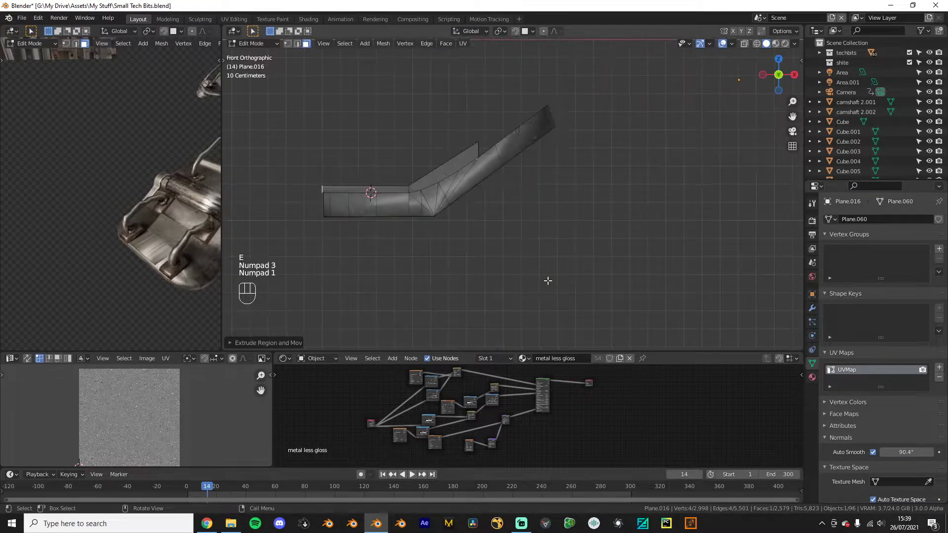
Step: Shift the extruded end along the X axis so the new slab ends just inside the plate's front edge
key("g")
key("x")
left_click(554, 281)
key("g")
key("x")
left_click(437, 247)
Step: Bevel the slab's upper front edge with 4 segments and a width of about 0.09 m
middle_click_drag(392, 249, 399, 269)
key("ctrl+KP_2")
left_click(311, 209)
middle_click_drag(324, 208, 402, 191)
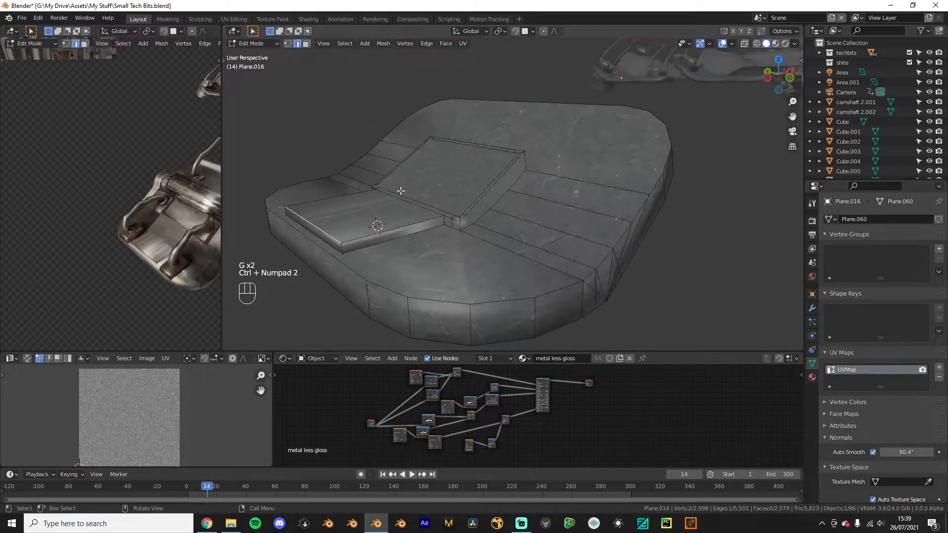
key("ctrl+b")
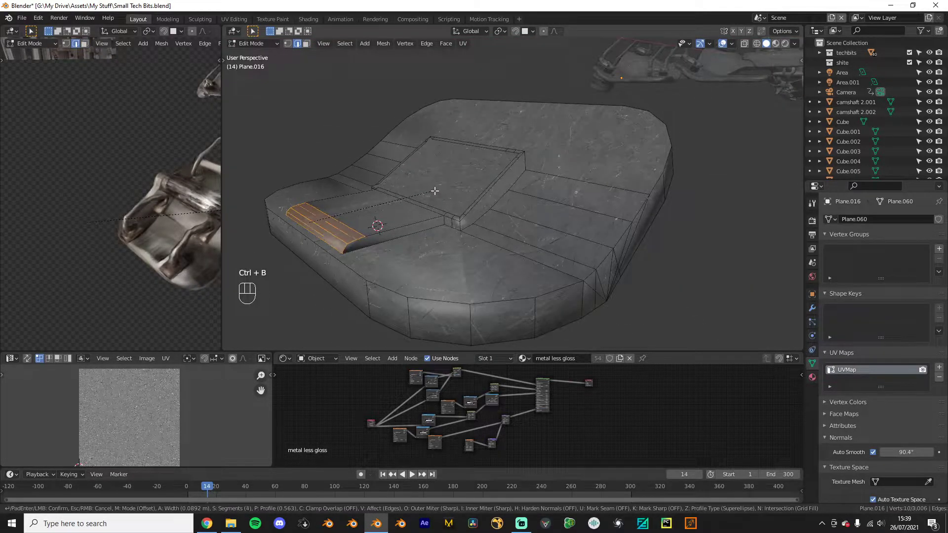
left_click(435, 191)
key("Tab")
middle_click_drag(419, 217, 440, 247)
Step: Select the slab's faces and map their UVs with Cube Projection
key("Tab")
key("ctrl+KP_3")
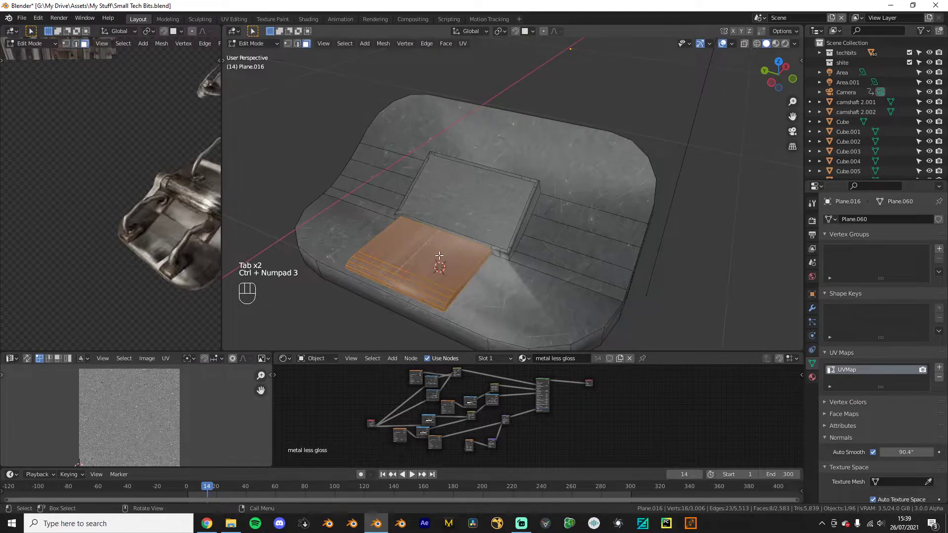
key("u")
left_click(439, 256)
key("u")
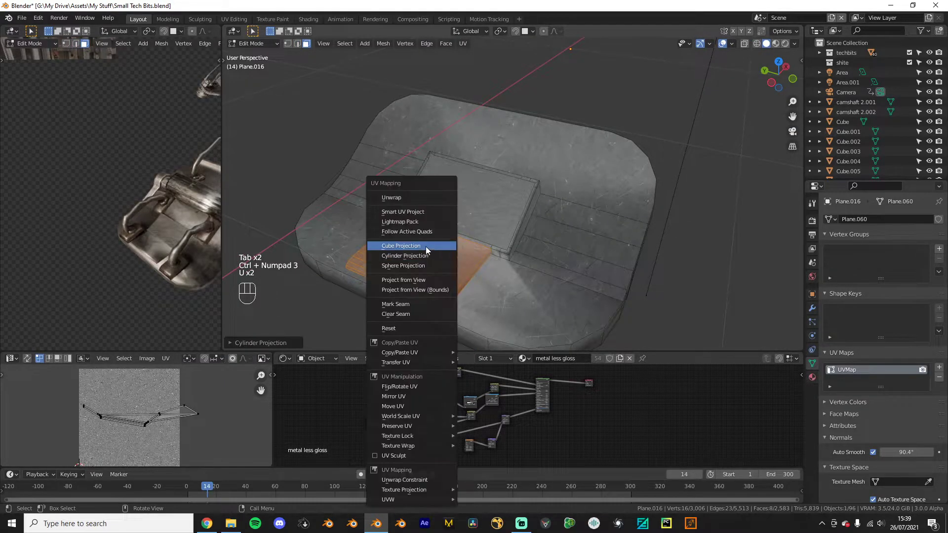
left_click(442, 257)
Step: Inset the slab's flat top face slightly and check it on the assembled hinge
key("Tab")
middle_click_drag(442, 257, 474, 253)
key("Tab")
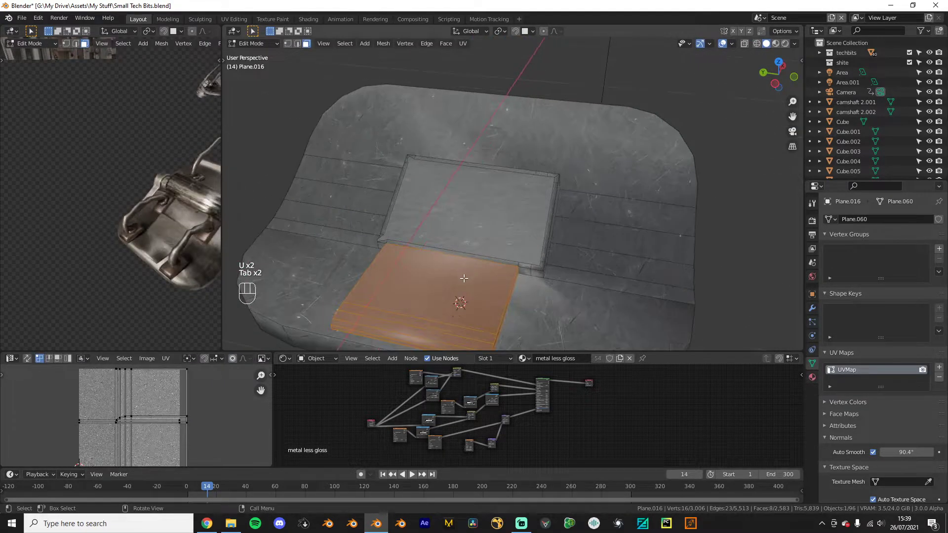
key("Tab")
scroll(551, 249, "down", 4)
middle_click_drag(551, 248, 486, 247)
scroll(495, 248, "up", 2)
key("Tab")
key("Tab")
key("Tab")
key("Tab")
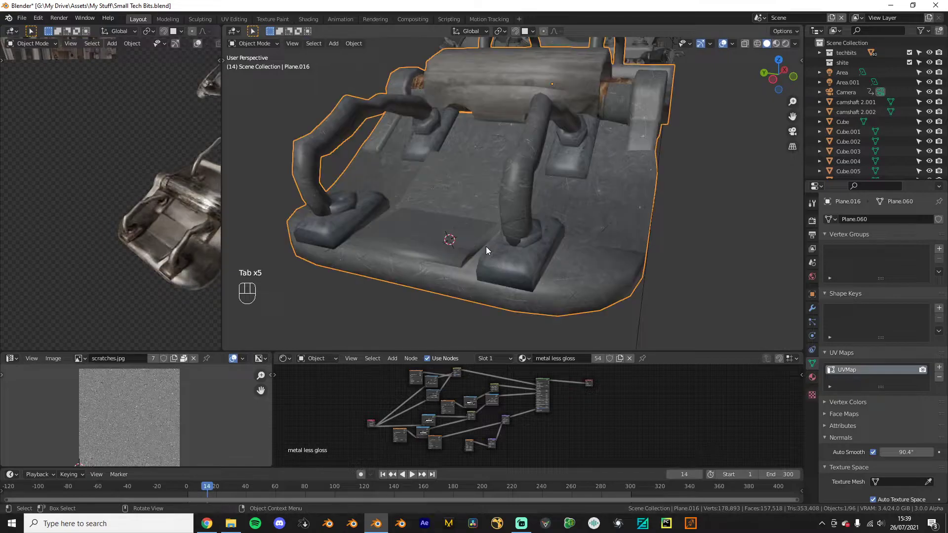
Step: Reveal the hidden round bolt and reopen the plate's mesh for editing at the raised block
key("alt+h")
left_click(494, 213)
scroll(495, 212, "down", 1)
middle_click_drag(495, 212, 462, 127)
scroll(104, 247, "down", 4)
key("Tab")
scroll(498, 256, "up", 4)
key("Tab")
left_click(470, 120)
key("Tab")
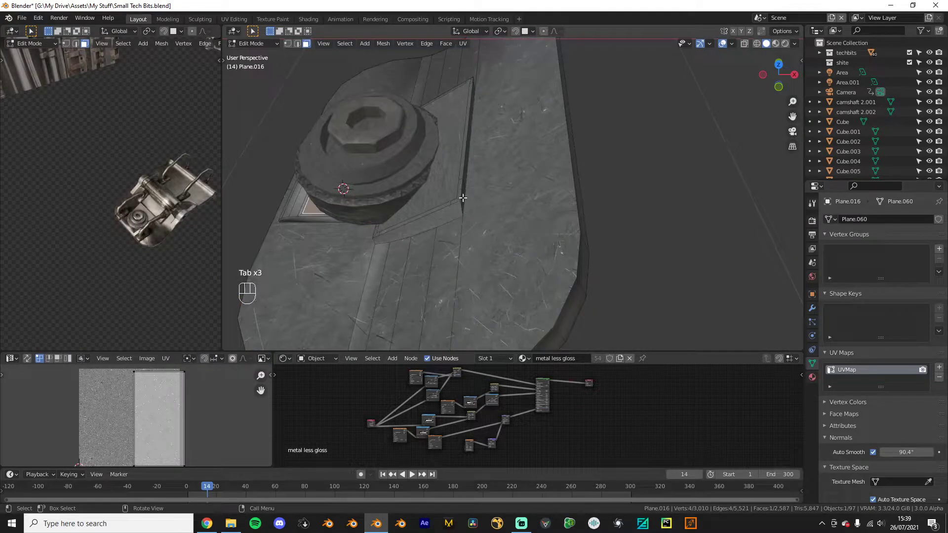
Step: Select the raised block's outer rear edge and move it slightly along the X axis
left_click(466, 177)
key("ctrl+KP_2")
key("g")
key("x")
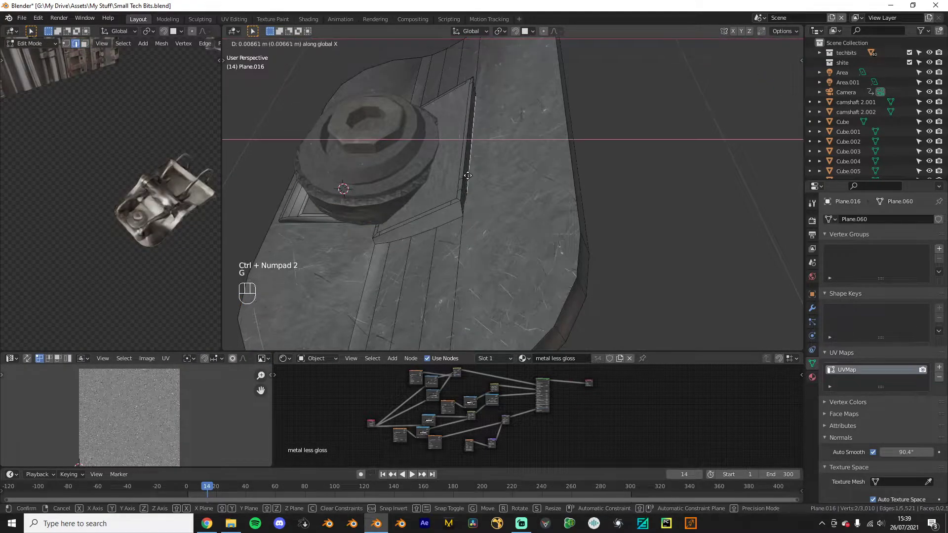
left_click(473, 177)
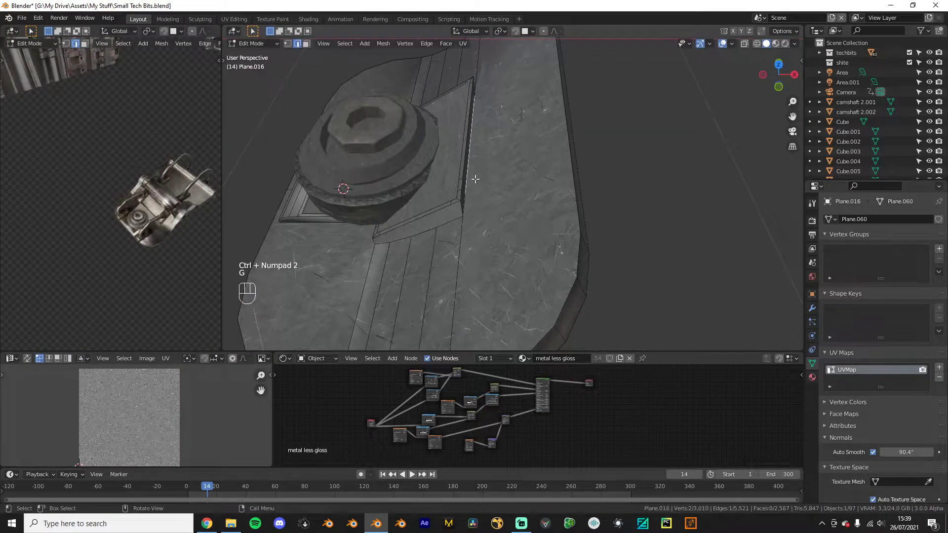
Step: Select the edges along the base of the block's rear wall and move them up along the sloped plate
left_click(464, 206, "ctrl")
middle_click_drag(463, 205, 544, 118)
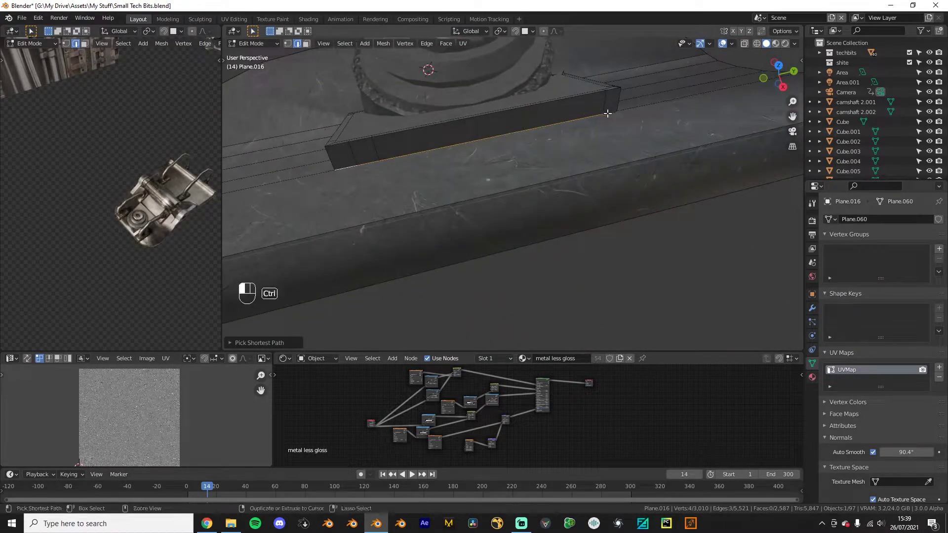
key("KP_1")
key("g")
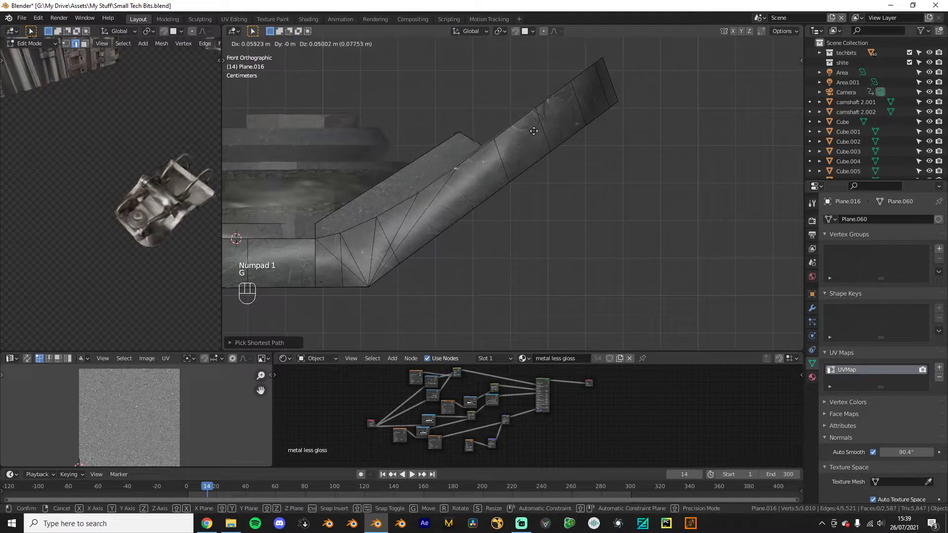
left_click(548, 124)
key("Tab")
middle_click_drag(548, 124, 537, 230)
Step: Select the round bolt and adjust its tilt in the front view
left_click(487, 246)
key("KP_3")
key("r")
right_click(550, 225)
key("KP_1")
key("r")
left_click(547, 282)
left_click(555, 303)
middle_click_drag(555, 304, 625, 332)
middle_click_drag(49, 237, 208, 285)
Step: Enlarge the round bolt slightly and show the rendered viewport full screen
left_click(469, 211)
key("s")
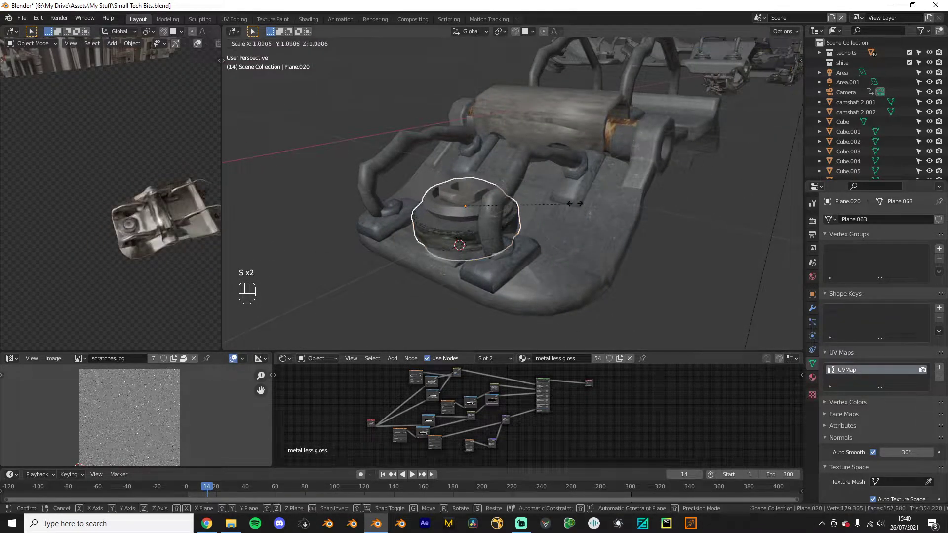
left_click(591, 196)
middle_click_drag(78, 287, 117, 252)
key("ctrl+space")
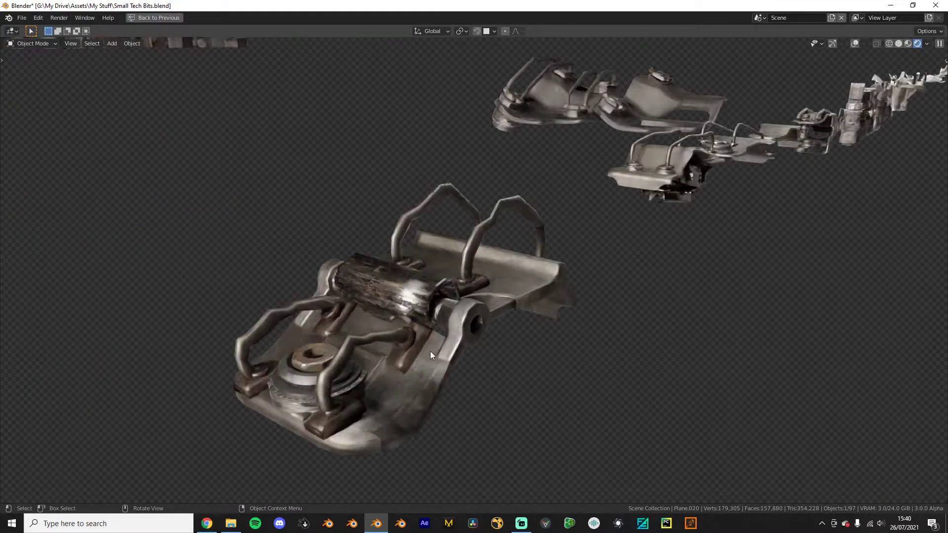
Step: Examine the rendered tech bit from several angles and restore the full workspace layout
mouse_move(449, 358)
middle_mouse_down()
mouse_move(428, 364)
mouse_move(355, 354)
mouse_move(528, 392)
middle_mouse_up()
middle_click_drag(434, 370, 491, 370)
middle_click_drag(542, 342, 496, 336, "shift")
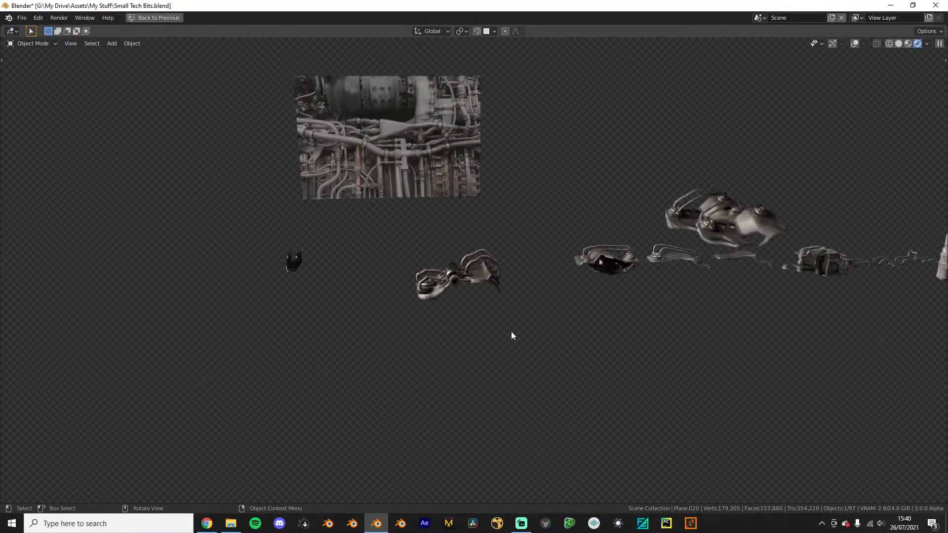
key("ctrl+space")
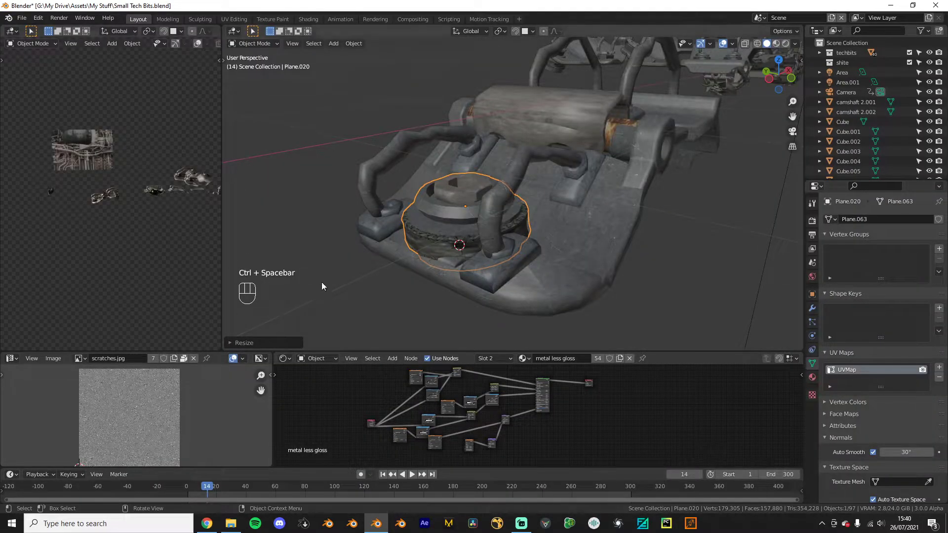
scroll(84, 289, "up", 3)
middle_click_drag(521, 195, 469, 228)
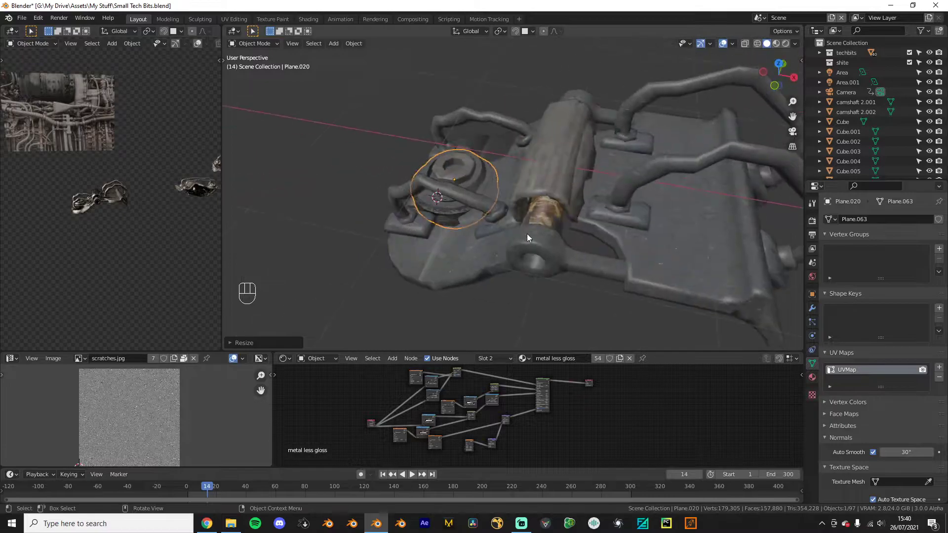
Step: Enter edit mode on the rear plate in the front view and reveal all its hidden geometry
key("KP_1")
left_click(631, 178)
key("Tab")
key("KP_Divide")
key("Tab")
key("Tab")
key("a")
key("alt+h")
left_click(598, 187)
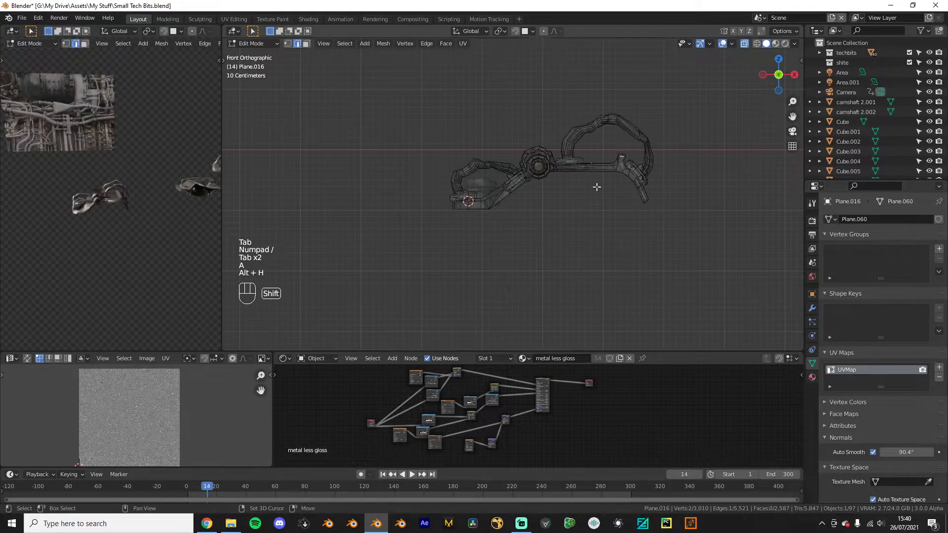
Step: Select the upper part of the rear bent pipes, flatten it vertically and move it down closer to the plate
middle_click_drag(599, 186, 553, 209, "shift")
key("KP_Divide")
left_click_drag(515, 84, 576, 155)
key("KP_Divide")
left_click_drag(523, 117, 623, 170)
key("g")
key("s")
left_click(631, 156)
key("g")
left_click(629, 168)
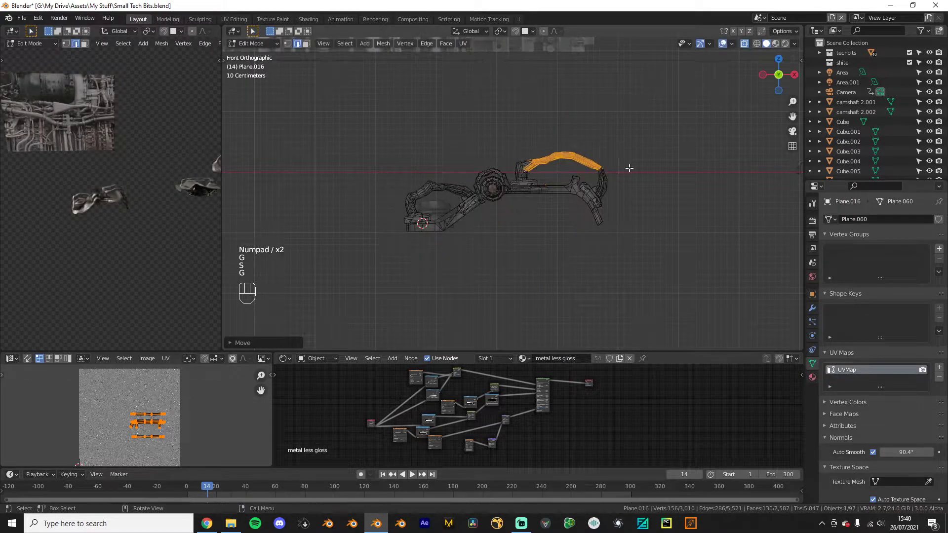
key("g")
left_click(621, 167)
Step: Select the tops of the front bent pipes, scale them along Z and reposition them lower over the front plate
left_click_drag(393, 171, 470, 195)
key("s")
key("z")
left_click(447, 179)
key("g")
left_click(447, 179)
key("s")
key("z")
left_click(510, 237)
key("Tab")
key("KP_Divide")
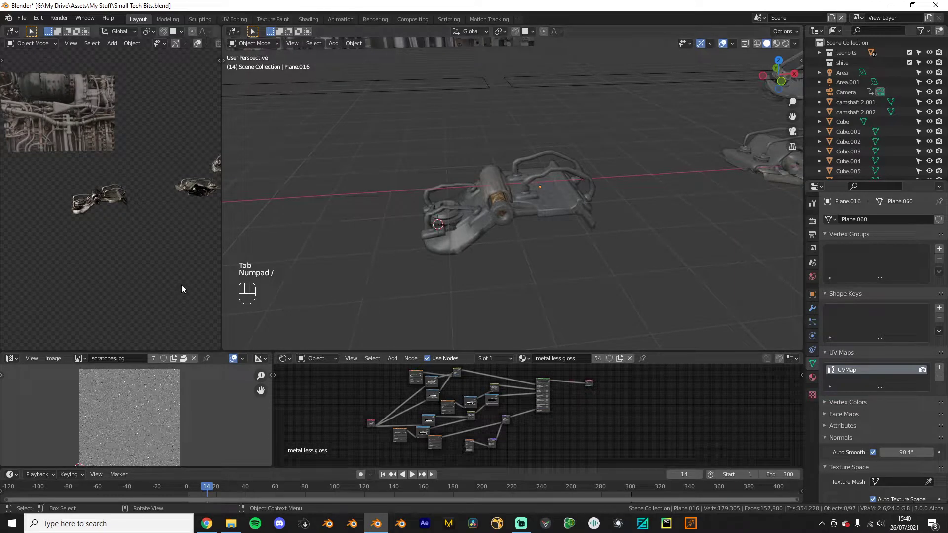
Step: Duplicate the round bolt on the front plate and rotate the copy upside down in the front view
scroll(191, 287, "down", 2)
scroll(519, 275, "down", 3)
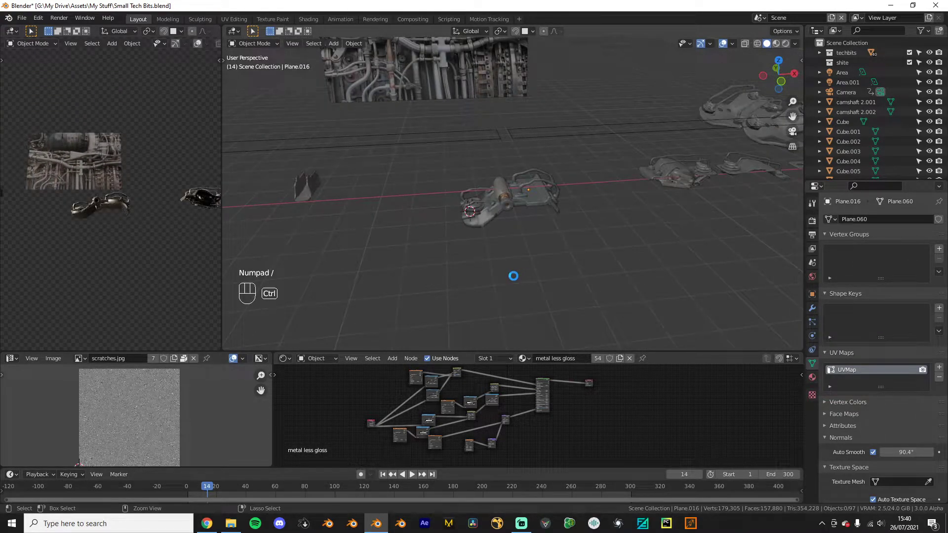
left_click(482, 217)
key("Tab")
key("Tab")
key("KP_1")
key("shift+d")
key("r")
left_click(417, 122)
key("r")
right_click(430, 132)
Step: Resize the duplicated bolt and position it against the underside of the rear plate
key("s")
middle_click(499, 136)
left_click(523, 136)
key("g")
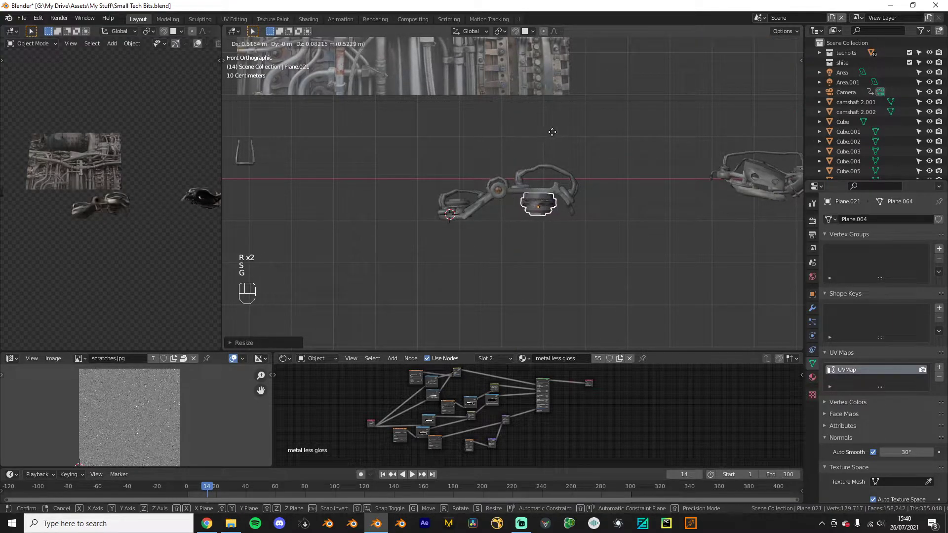
left_click(550, 129)
scroll(499, 227, "up", 2)
key("g")
left_click(591, 240)
Step: Duplicate the cylindrical socket connector from the neighbouring tech bit and place the copy below the rear plate's bolt
middle_click_drag(596, 243, 577, 257)
scroll(577, 258, "down", 3)
middle_click_drag(577, 257, 483, 272, "shift")
scroll(524, 264, "down", 3)
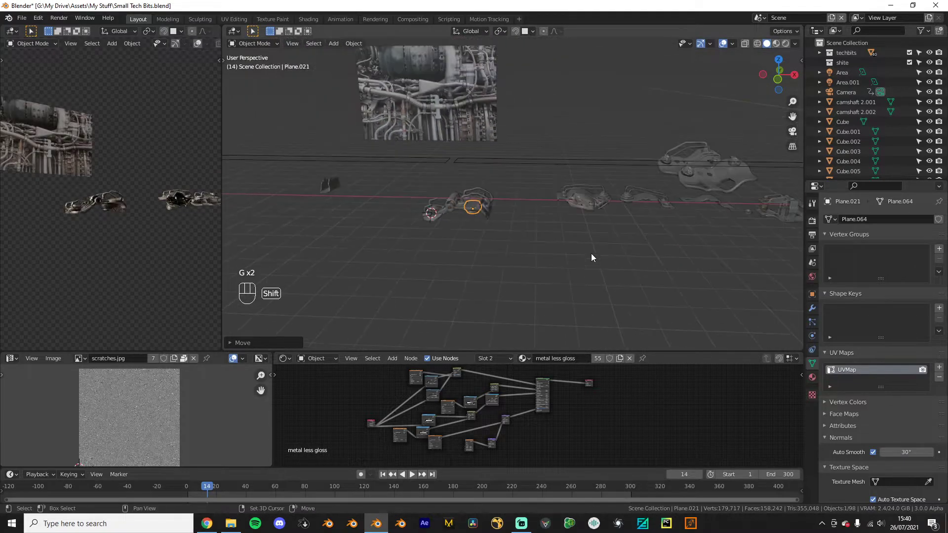
middle_click_drag(645, 252, 546, 257, "shift")
middle_click_drag(699, 259, 609, 237, "shift")
left_click(610, 212)
left_click(590, 213)
key("KP_1")
key("shift+d")
left_click(234, 281)
scroll(463, 258, "up", 3)
middle_click_drag(247, 278, 572, 268, "shift")
key("g")
left_click(463, 247)
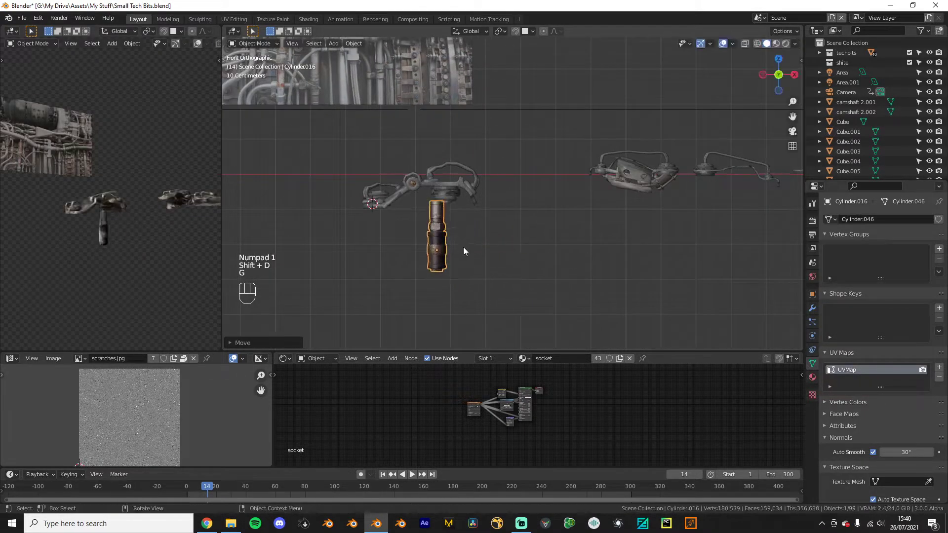
Step: Enlarge the socket connector, adjust its length along Z and place it through the rear plate
key("s")
left_click(532, 259)
key("s")
left_click(502, 250)
key("g")
left_click(510, 260)
key("s")
key("z")
left_click(512, 258)
scroll(493, 268, "up", 2)
key("s")
key("z")
left_click(452, 280)
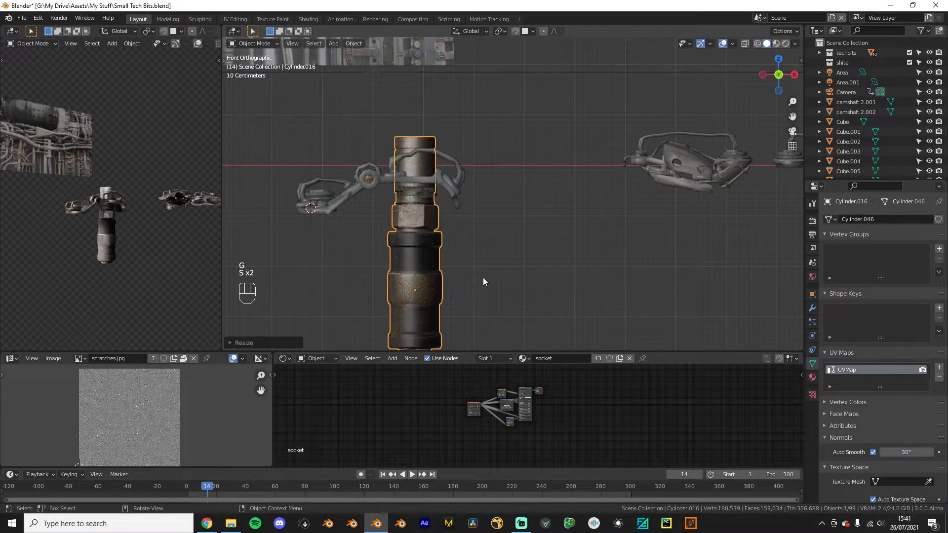
Step: Select the socket's lower end cap in edit mode and move it up along Z to shorten the body
middle_click_drag(483, 278, 544, 245, "shift")
key("Tab")
key("KP_Divide")
left_click_drag(408, 289, 514, 327)
key("g")
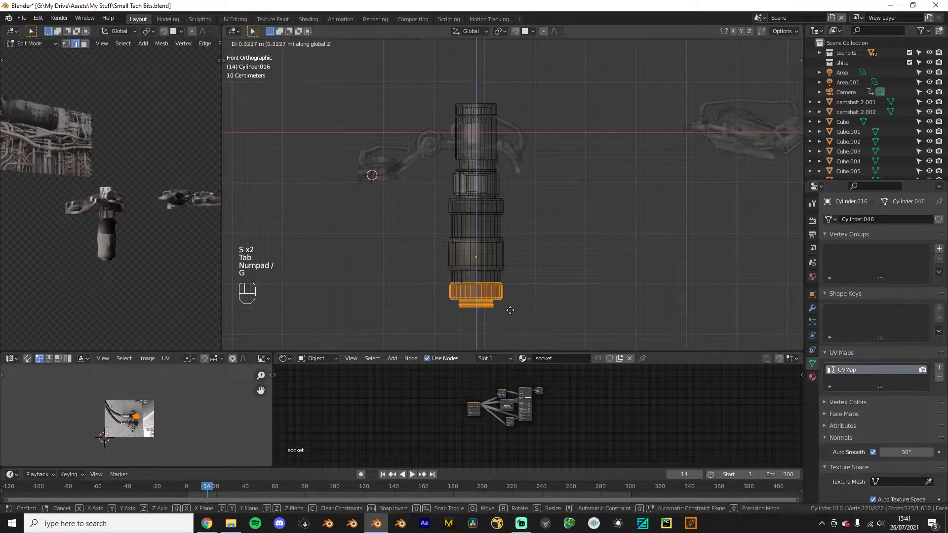
left_click(503, 294)
key("KP_Divide")
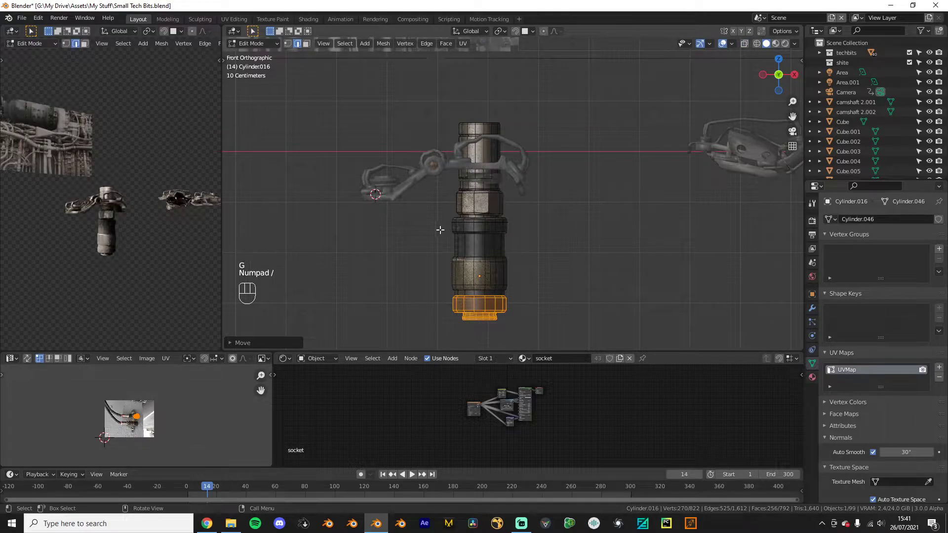
Step: Select the socket's whole body below the hex nut and delete its edges
key("KP_Divide")
left_click_drag(419, 215, 598, 348)
key("x")
left_click(542, 301)
key("KP_Divide")
mouse_move(494, 274)
middle_mouse_down()
mouse_move(508, 205)
mouse_move(498, 273)
mouse_move(490, 272)
middle_mouse_up()
key("ctrl+z")
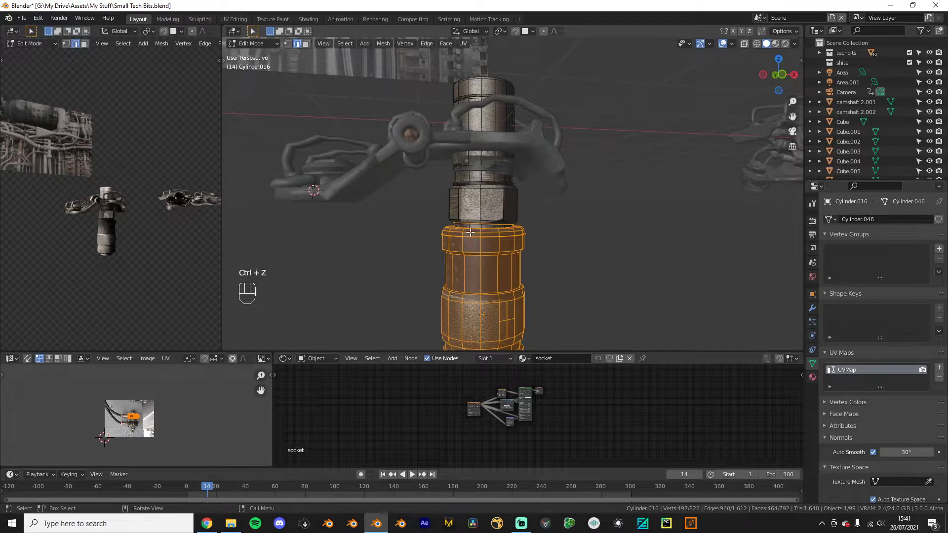
key("x")
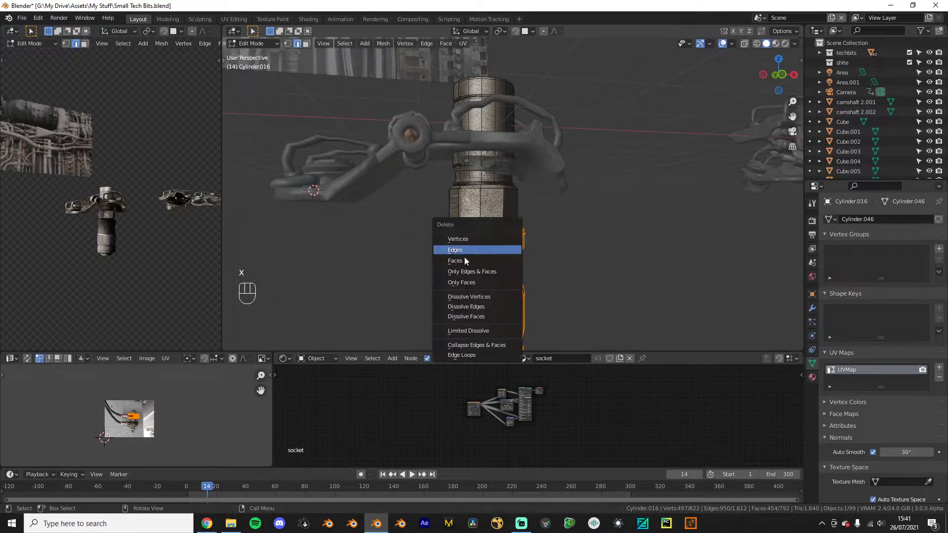
left_click(459, 249)
middle_click_drag(457, 262, 473, 218)
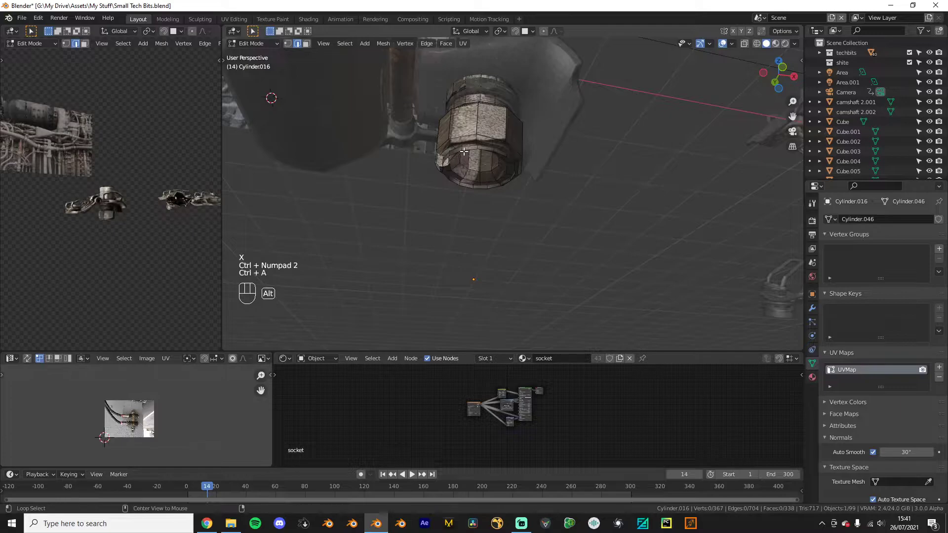
Step: Select the open edge loop on the underside of the hex nut and fill it with a face
middle_click_drag(464, 152, 474, 198)
scroll(494, 197, "up", 3)
key("Tab")
middle_click_drag(612, 241, 552, 193)
key("Tab")
left_click(468, 176, "alt")
key("ctrl+KP_2")
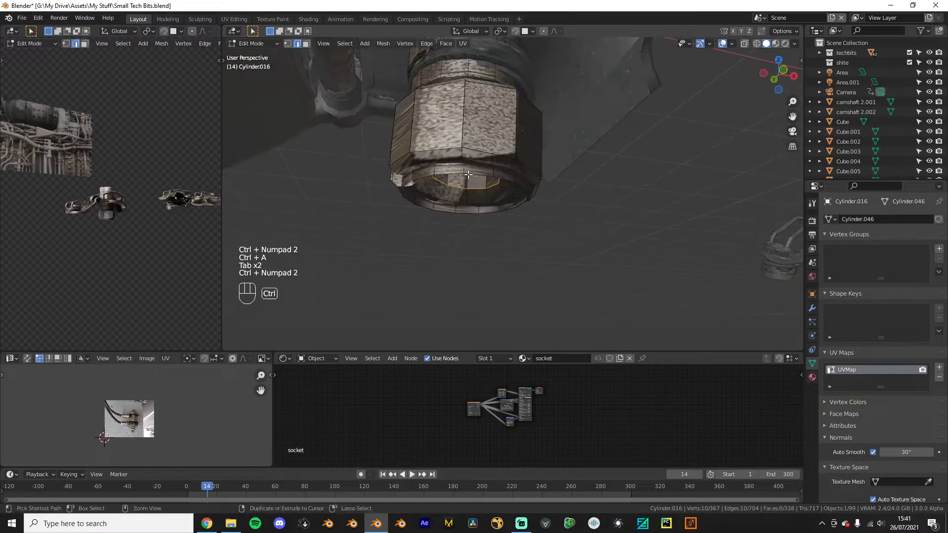
key("f")
key("Tab")
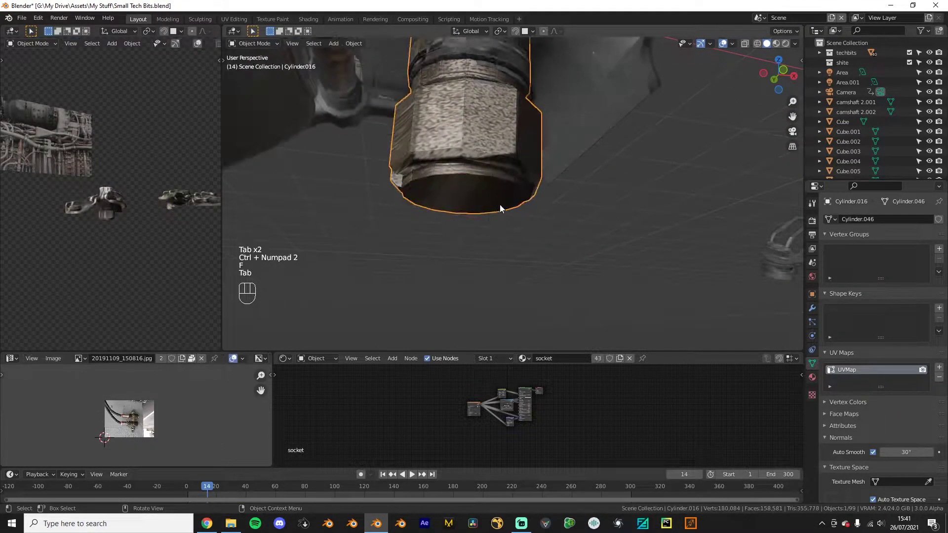
Step: Select the socket's entire mesh and move it down so its lower end sits at the object's origin
key("KP_1")
key("s")
key("s")
key("Tab")
key("a")
key("g")
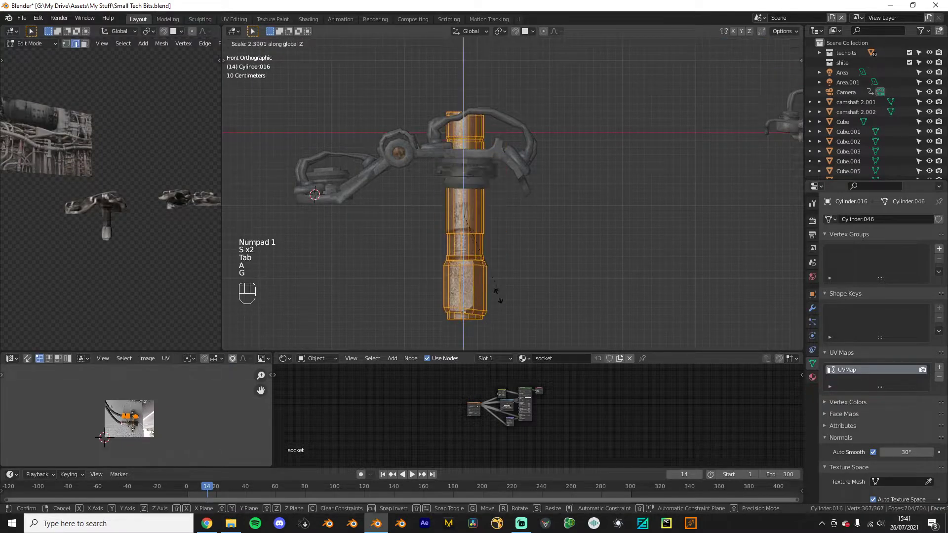
key("ctrl+z")
key("g")
left_click(529, 320)
key("Tab")
Step: Move the socket up along Z toward the rear bolt and try rotating it in the front view
key("g")
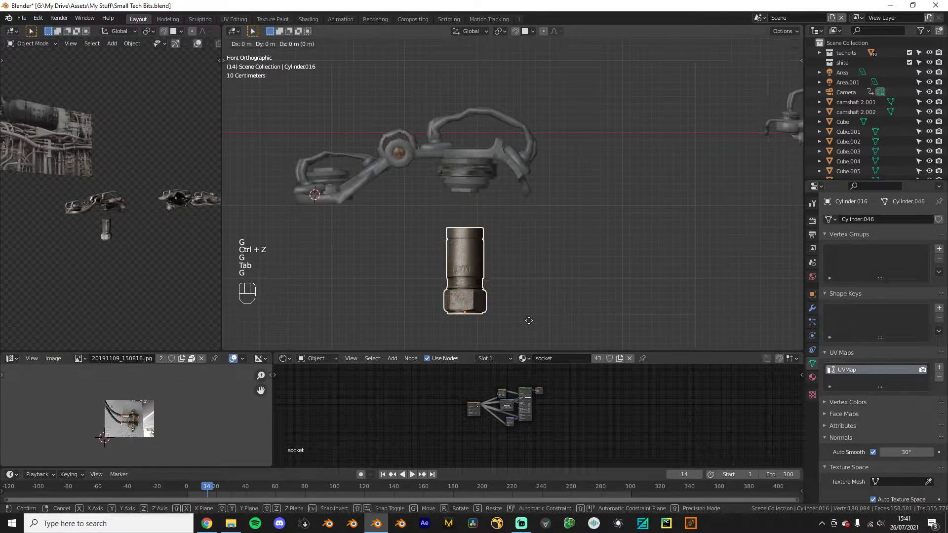
middle_click_drag(528, 320, 528, 296)
left_click(529, 277)
scroll(507, 278, "up", 3)
key("r")
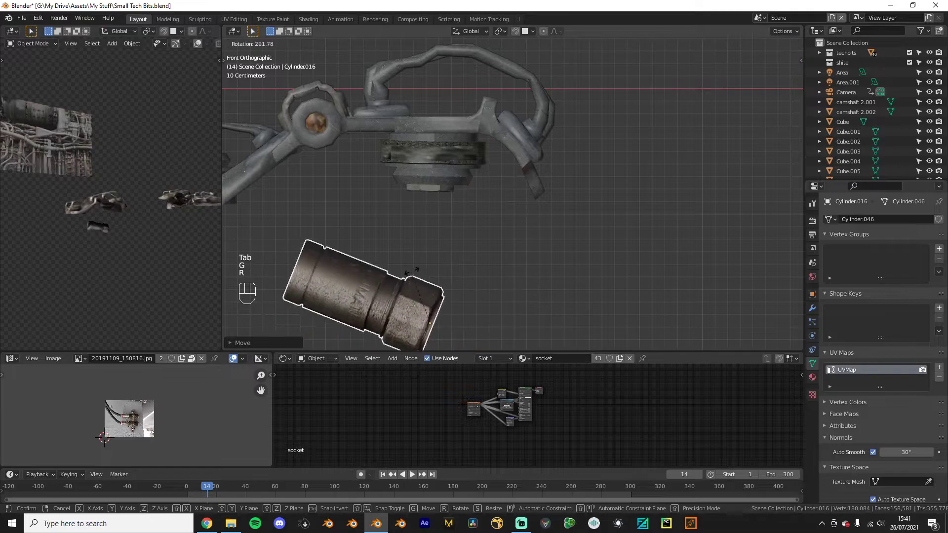
left_click(438, 270)
key("g")
middle_click_drag(438, 270, 436, 196)
left_click(437, 157)
Step: Fine-tune the socket's placement beneath the rear plate, adjusting its height along Z
scroll(437, 217, "down", 2)
key("g")
middle_click_drag(453, 243, 455, 261)
left_click(455, 262)
left_click(492, 256)
key("g")
left_click(442, 218)
key("g")
middle_click_drag(442, 222, 444, 239)
left_click(443, 238)
left_click(375, 269)
Step: Scale up the socket uniformly in the front view and refine its size against the rear plate
middle_click_drag(143, 278, 45, 302)
scroll(138, 280, "up", 3)
key("KP_1")
left_click(477, 241)
middle_click_drag(482, 241, 587, 257)
key("KP_1")
key("s")
key("s")
key("s")
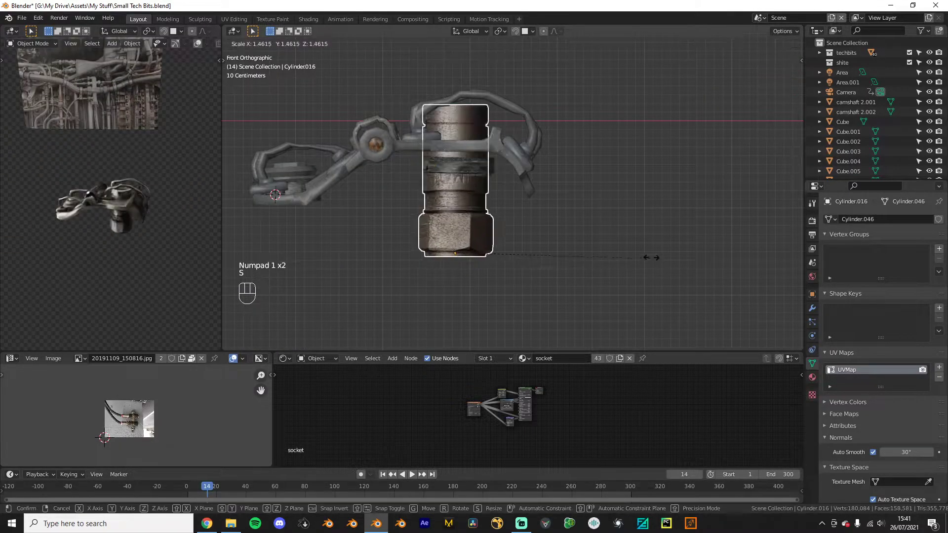
left_click(490, 230)
scroll(498, 232, "down", 3)
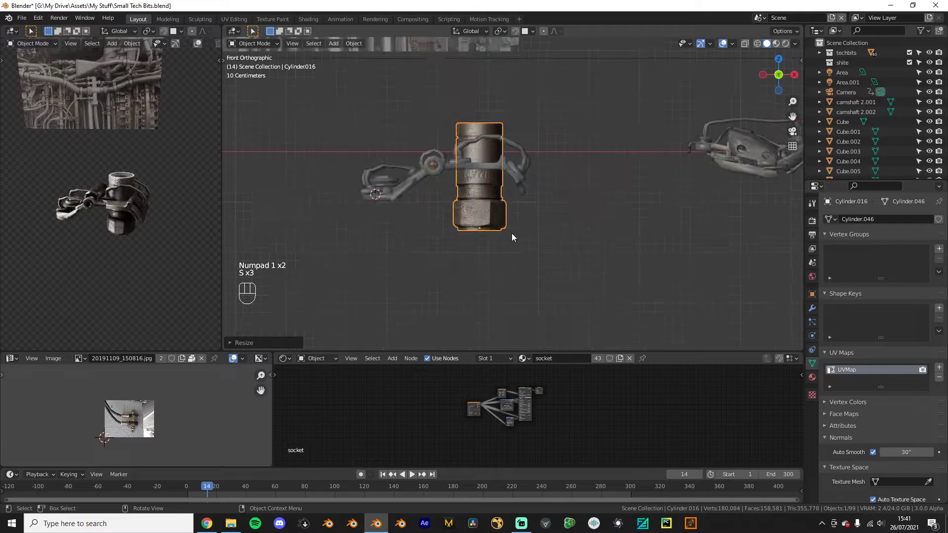
key("s")
left_click(538, 195)
Step: Select the socket's top section in edit mode and move it down along Z to shorten the connector
key("Tab")
key("KP_Divide")
left_click_drag(430, 102, 518, 150)
key("g")
left_click(518, 152)
key("Tab")
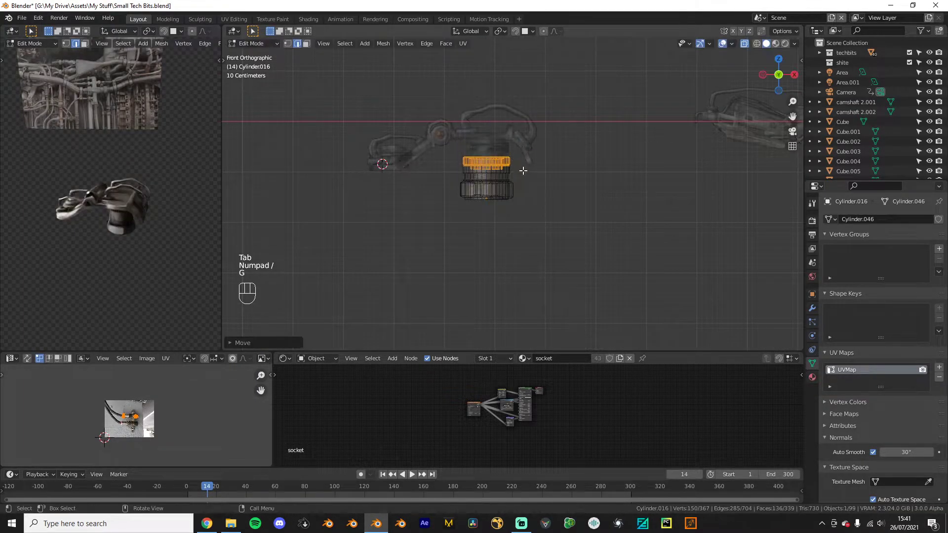
Step: Leave isolated editing, scale the socket down slightly and move it to fit beneath the rear plate
key("KP_Divide")
key("g")
key("s")
left_click(531, 162)
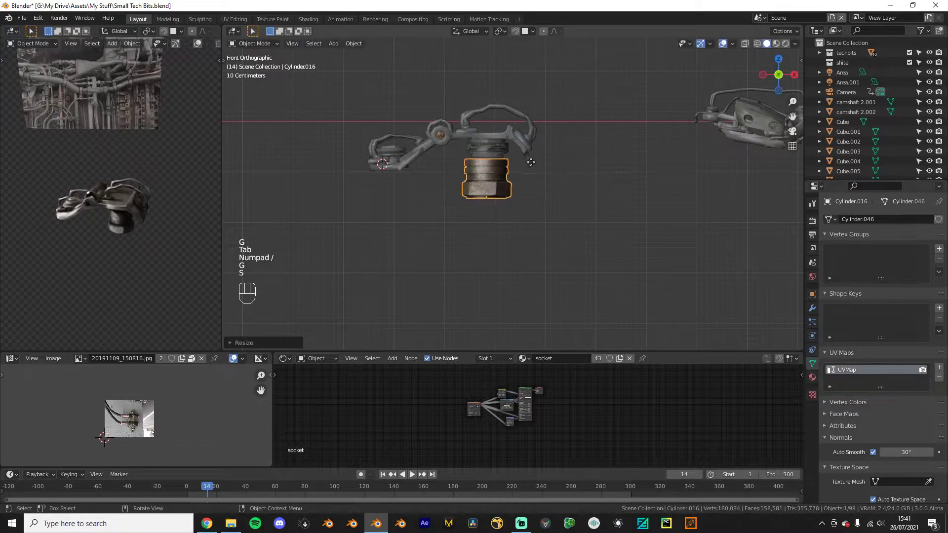
key("g")
left_click(532, 157)
left_click(570, 215)
Step: Join the socket and the other hinge parts with the main plate into one object
middle_click_drag(92, 295, 199, 282)
middle_click_drag(552, 196, 523, 237)
left_click(449, 211)
middle_click_drag(448, 211, 410, 198)
left_click(463, 126, "shift")
key("ctrl+j")
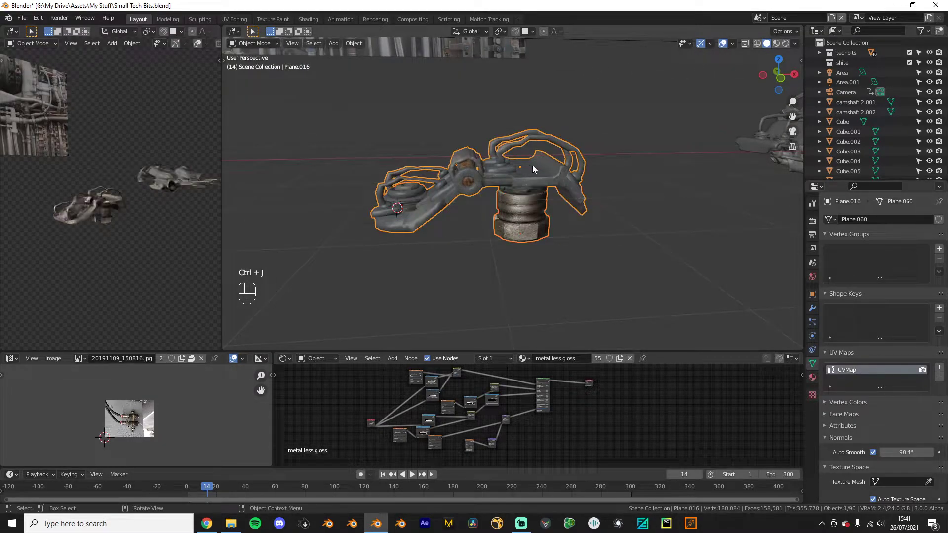
Step: Add loop cuts close to the edges of the socket's ring bands to sharpen their shading
scroll(533, 275, "up", 8)
key("Tab")
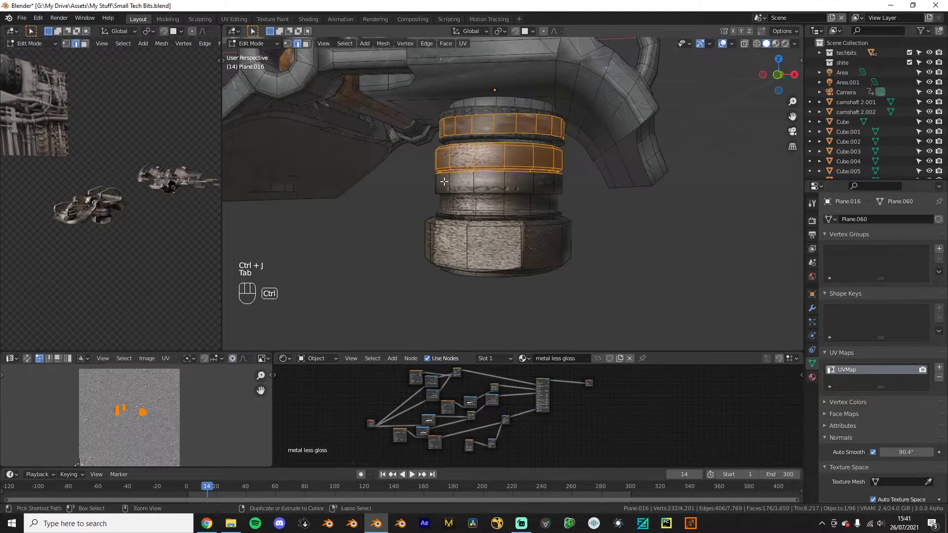
key("ctrl+r")
left_click(436, 186)
left_click(431, 193)
key("ctrl+r")
left_click(430, 157)
left_click(430, 148)
left_click(433, 182)
left_click(438, 132)
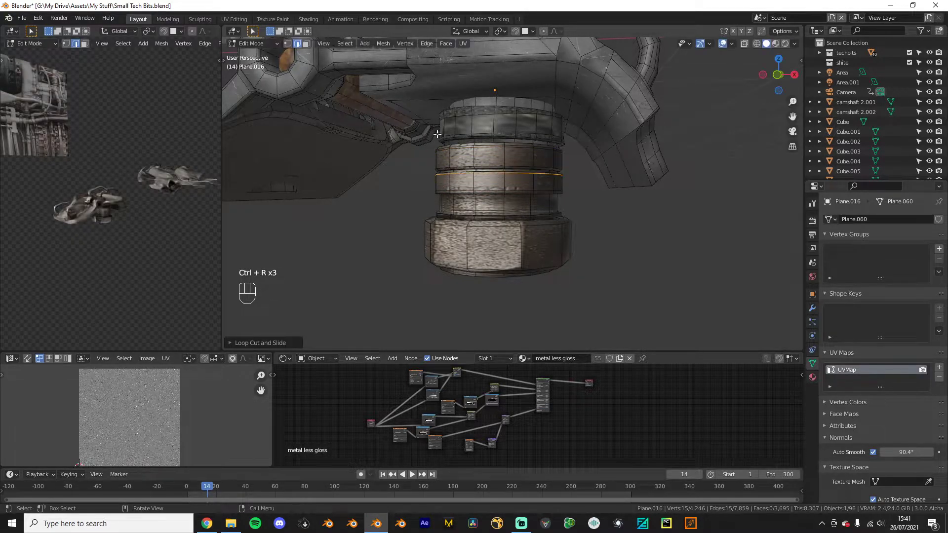
left_click(431, 159)
left_click(463, 90)
key("Tab")
Step: Set the joined object's auto smooth angle to 70.5°
scroll(541, 176, "down", 3)
middle_click_drag(541, 176, 501, 216)
key("Tab")
scroll(502, 216, "up", 1)
key("a")
middle_click_drag(383, 235, 464, 253)
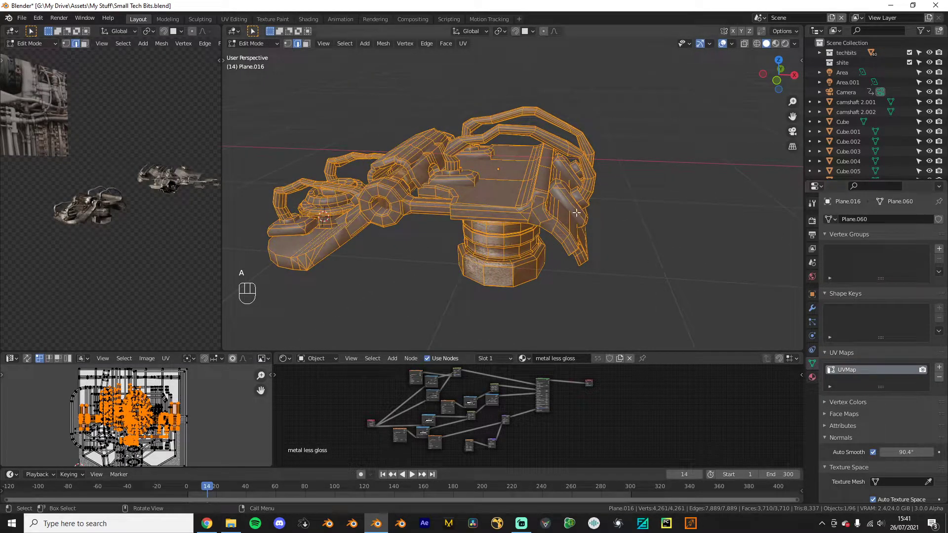
key("Tab")
left_click_drag(907, 452, 901, 452)
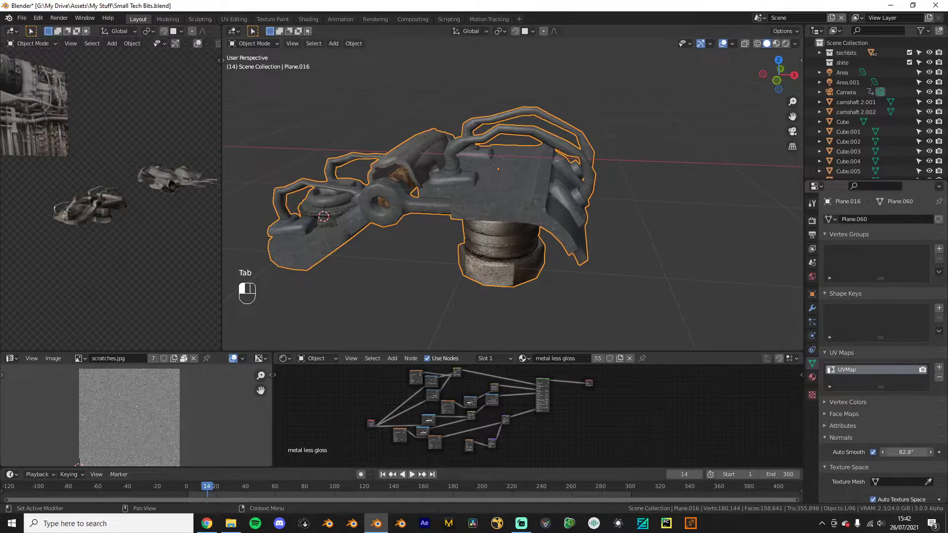
scroll(143, 284, "up", 2)
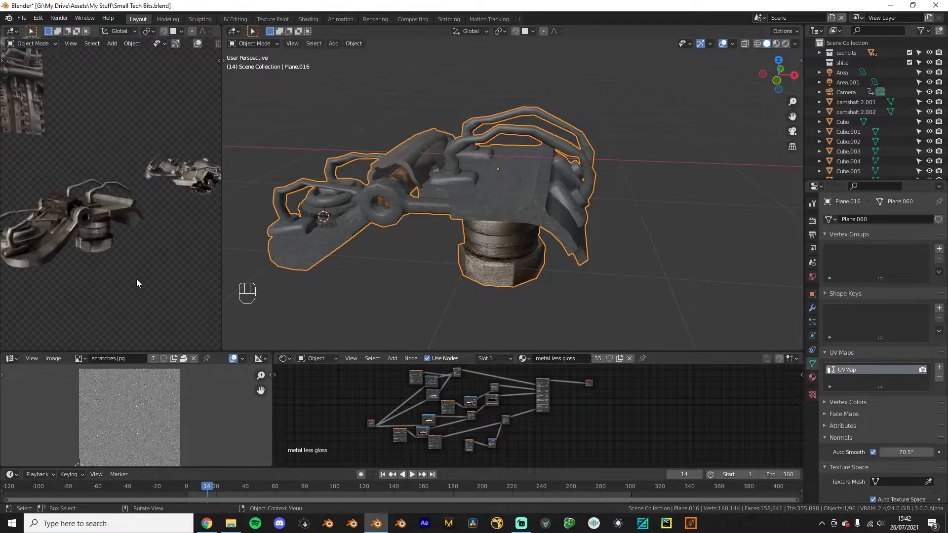
Step: Select the curved front plate's upper rim edges and bevel them with four segments
scroll(118, 273, "up", 3)
middle_click_drag(124, 272, 33, 261)
key("Tab")
middle_click_drag(350, 276, 521, 291)
scroll(460, 221, "down", 3)
left_click(495, 283)
left_click(533, 294, "alt")
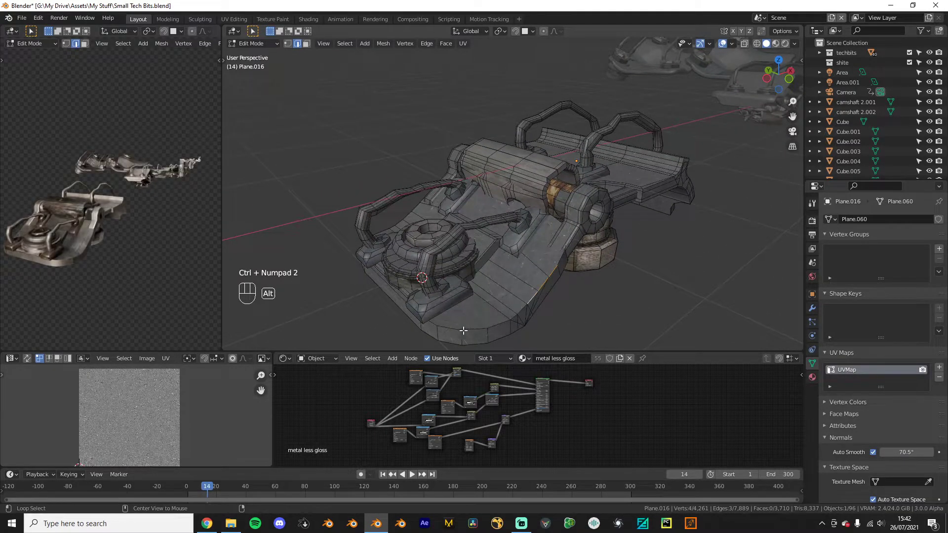
left_click(531, 304, "alt+shift")
key("ctrl+b")
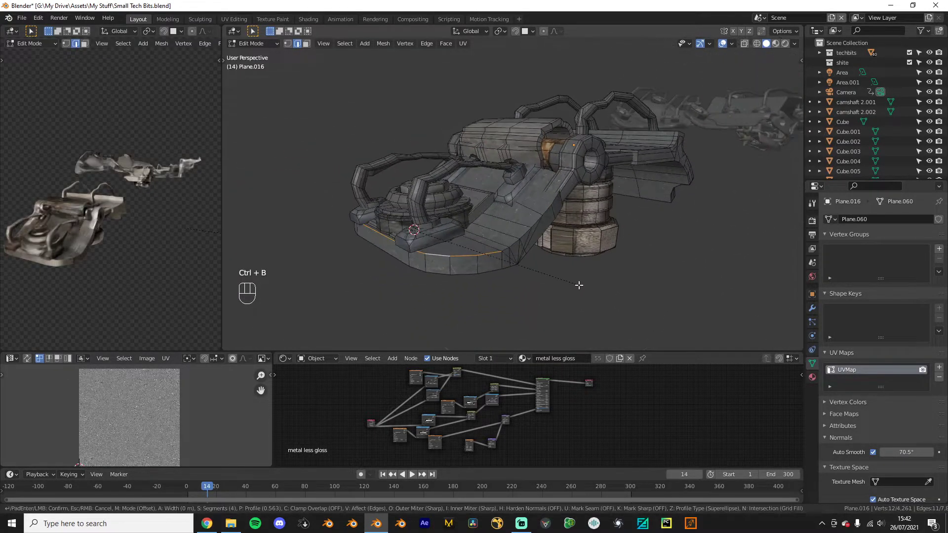
key("Tab")
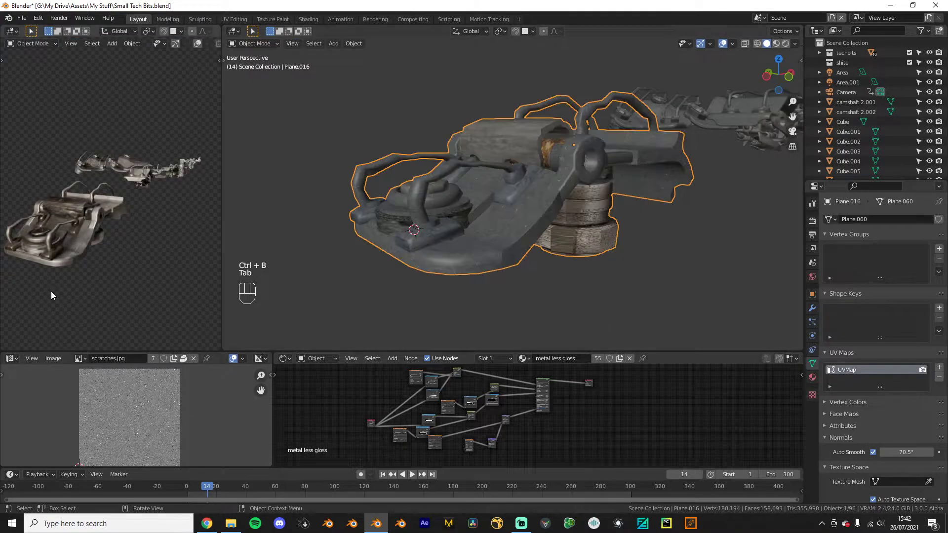
Step: Try another bevel on the selected hinge edges and undo it
middle_click_drag(416, 241, 425, 229)
key("Tab")
middle_click_drag(618, 257, 448, 238, "ctrl")
key("ctrl+b")
left_click(627, 221)
key("ctrl+z")
Step: Set the joined object's auto smooth angle to 45°
key("Tab")
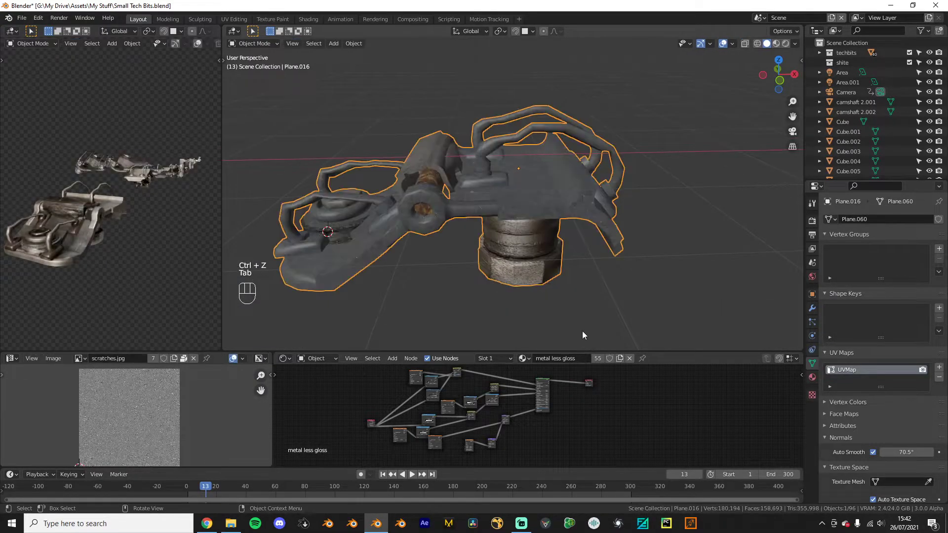
mouse_move(913, 453)
left_mouse_down()
mouse_move(939, 453)
mouse_move(911, 453)
left_mouse_up()
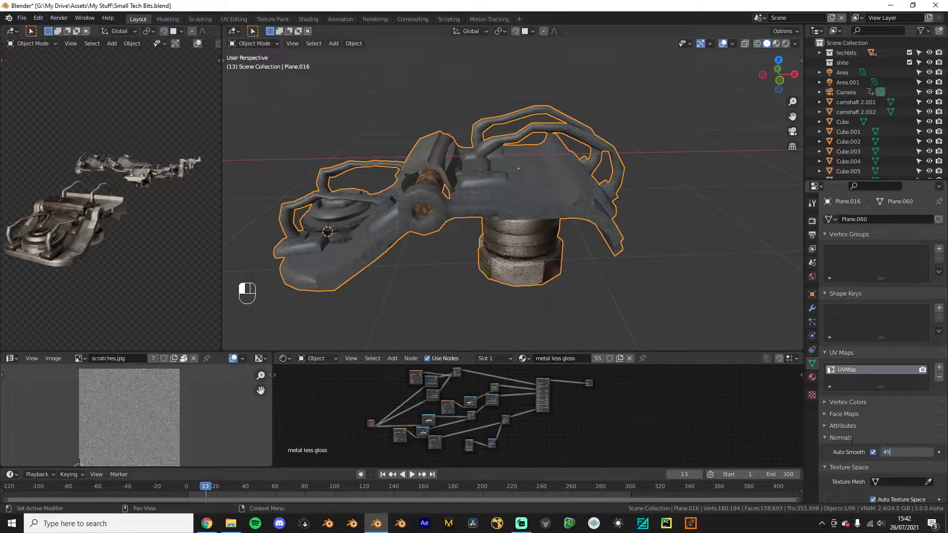
key("Return")
Step: Select the rear plate's upper side edge up to its raised end and try a four-segment bevel
scroll(504, 235, "up", 3)
middle_click_drag(503, 235, 390, 231)
key("Tab")
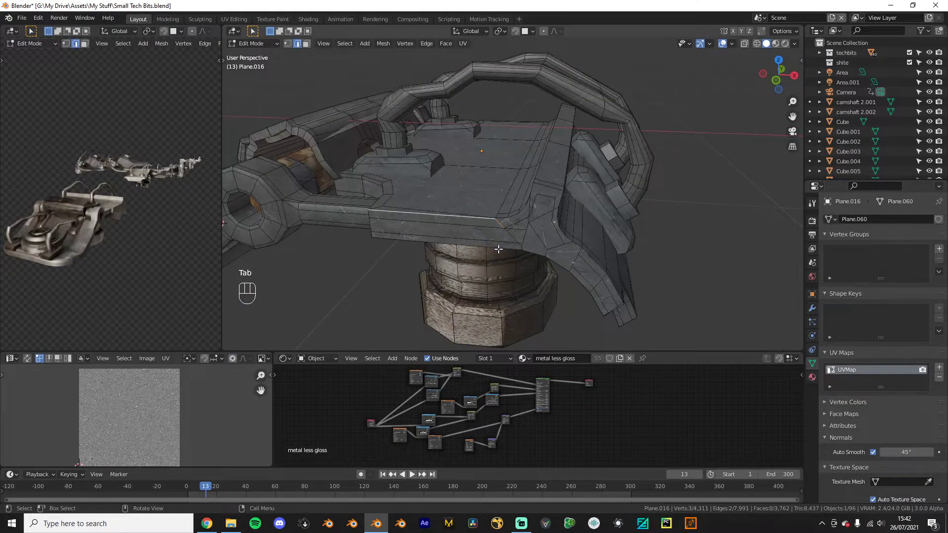
scroll(498, 249, "up", 5)
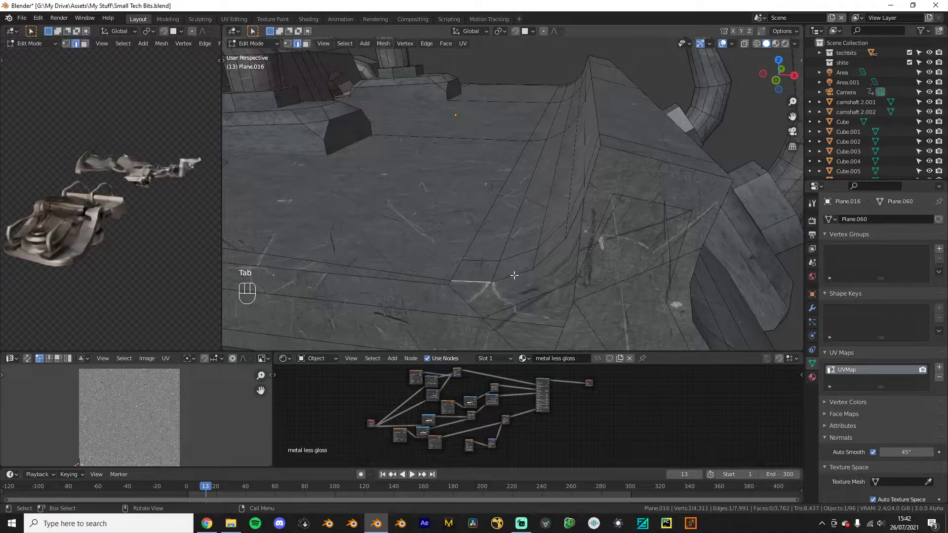
left_click(550, 242, "ctrl")
scroll(582, 245, "down", 5)
left_click(611, 251)
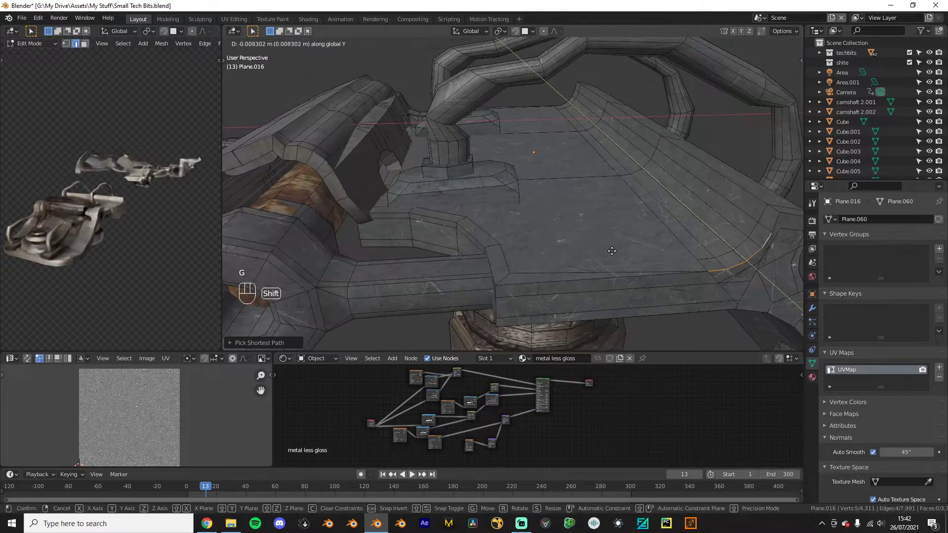
key("g")
left_click(767, 245, "ctrl")
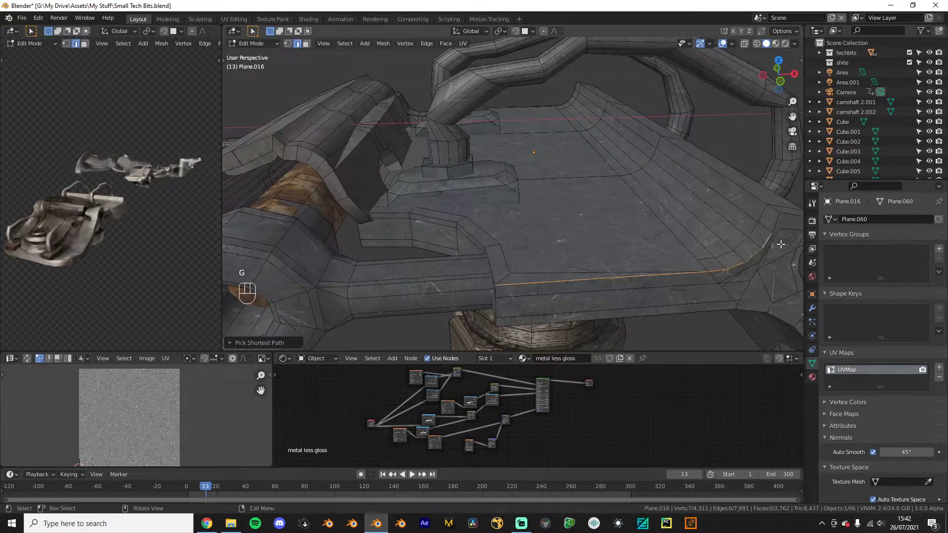
key("ctrl+b")
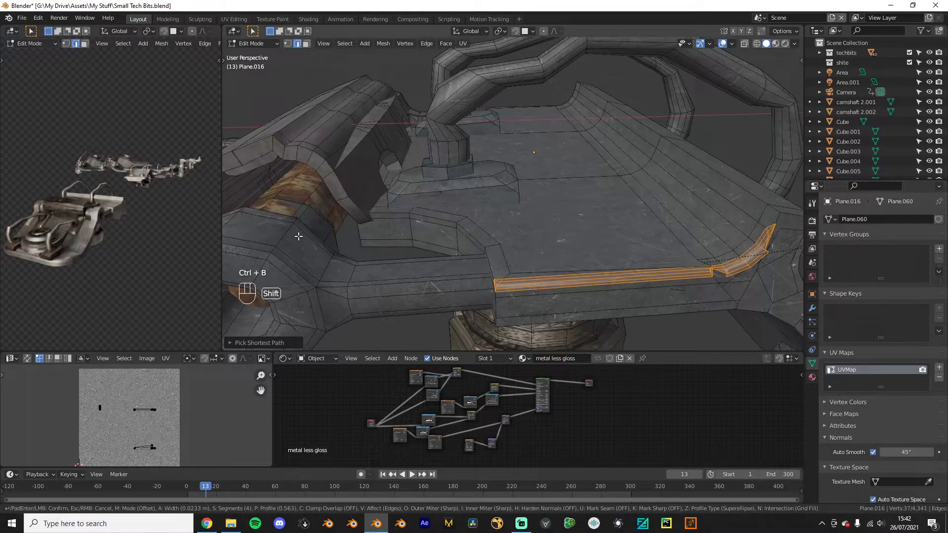
left_click(409, 282)
key("Tab")
Step: Try a four-segment bevel on the rear plate's lower side edge and undo the attempt
scroll(415, 325, "down", 2)
middle_click_drag(415, 325, 431, 279)
middle_click_drag(495, 245, 523, 196)
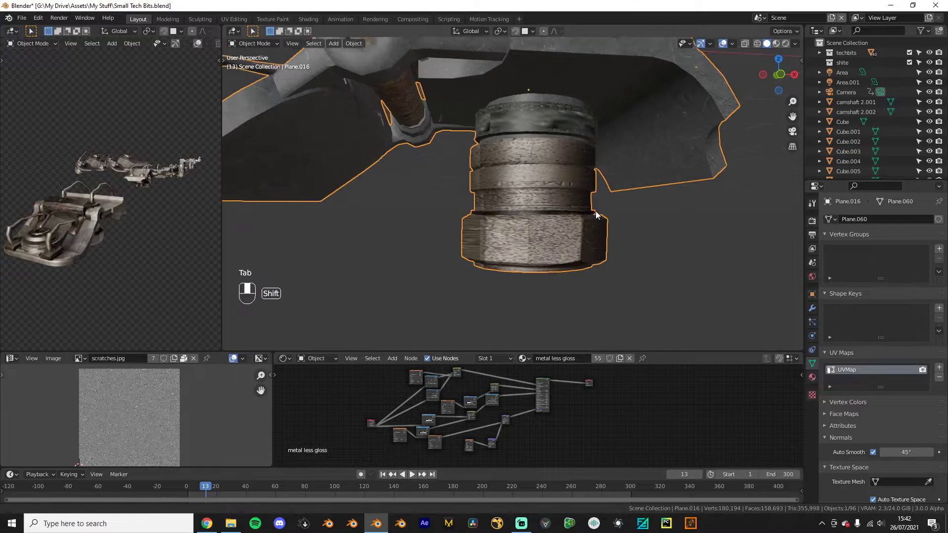
middle_click_drag(600, 196, 573, 237, "shift")
key("Tab")
middle_click_drag(629, 239, 644, 200)
left_click(664, 168)
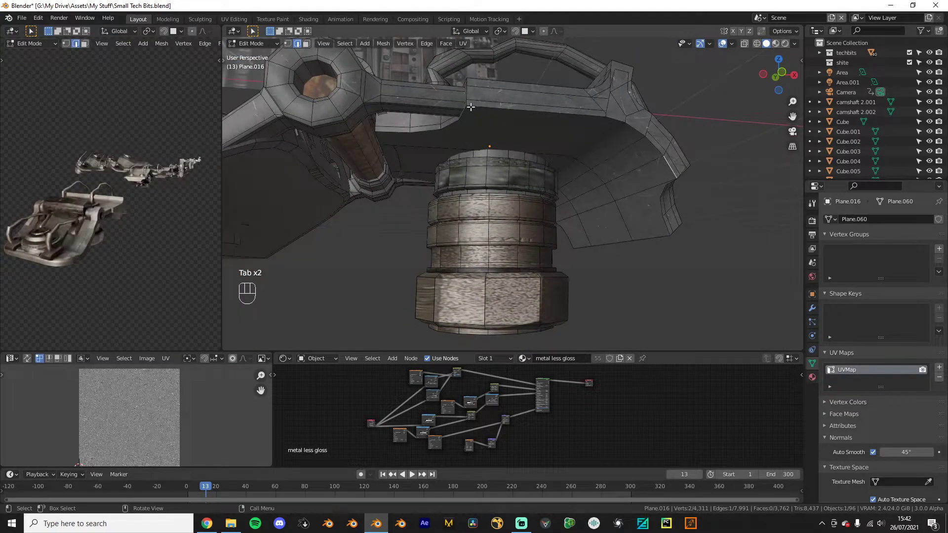
key("ctrl+b")
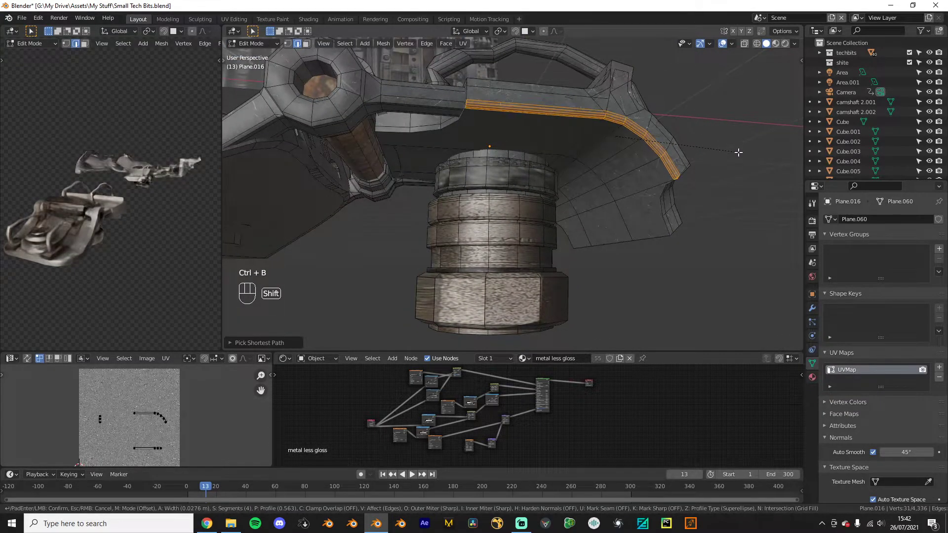
right_click(725, 166)
middle_click_drag(725, 166, 519, 148)
key("ctrl+z")
key("ctrl+z")
Step: Select the rear plate's whole lower outline, including the curved end, and bevel it with four segments, about 0.027 m wide
middle_click_drag(526, 144, 430, 227)
left_click(448, 222, "alt+shift")
middle_click_drag(354, 236, 473, 217)
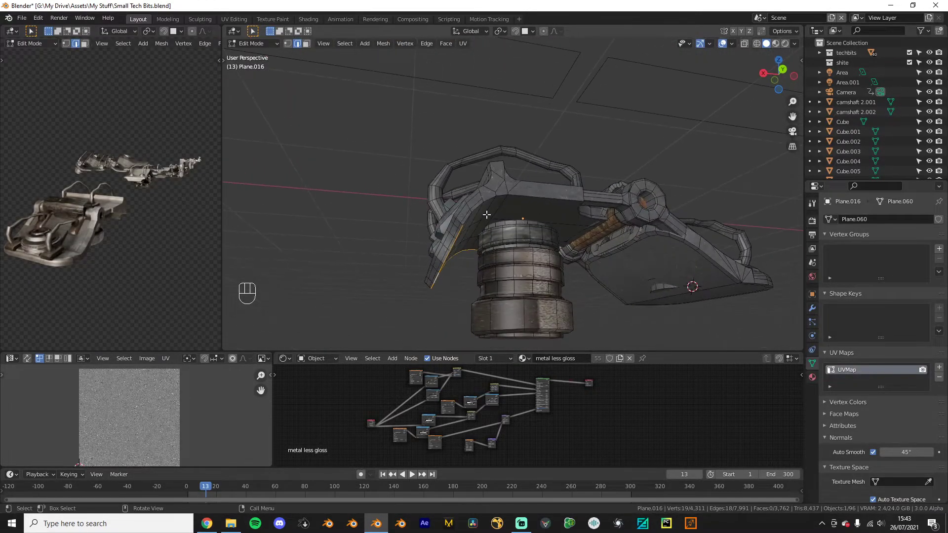
left_click(506, 195, "alt+shift")
left_click(502, 196, "alt+shift")
middle_click_drag(502, 195, 555, 275)
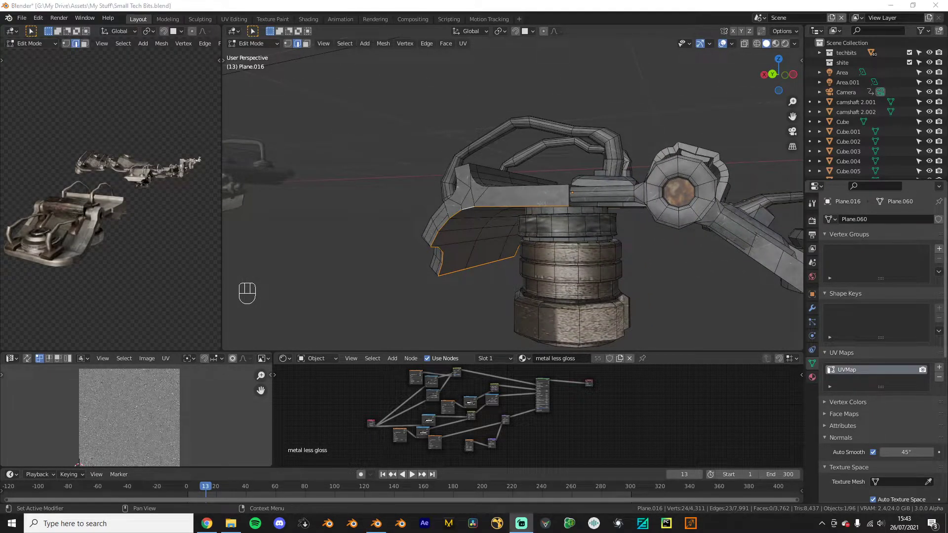
scroll(684, 306, "up", 2)
middle_click_drag(684, 306, 654, 304)
scroll(654, 303, "up", 1)
key("ctrl+b")
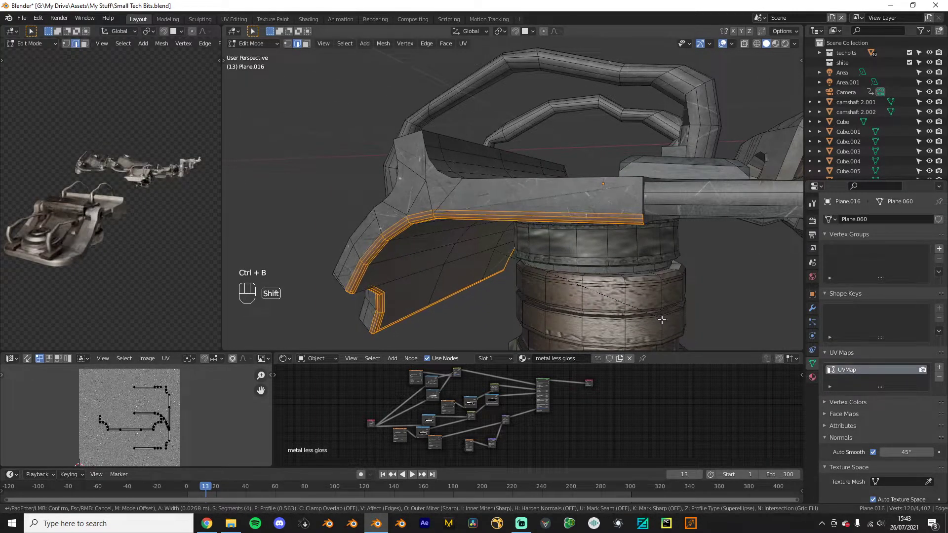
left_click(666, 321)
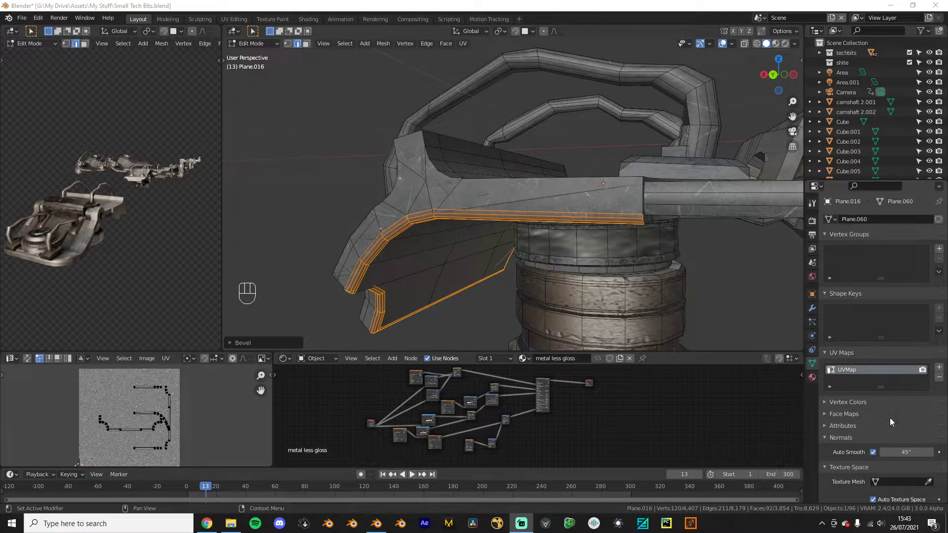
Step: Scale down the short edge at the rear plate's bevel corner and move it up along Z by about 0.012 m
scroll(362, 285, "up", 5)
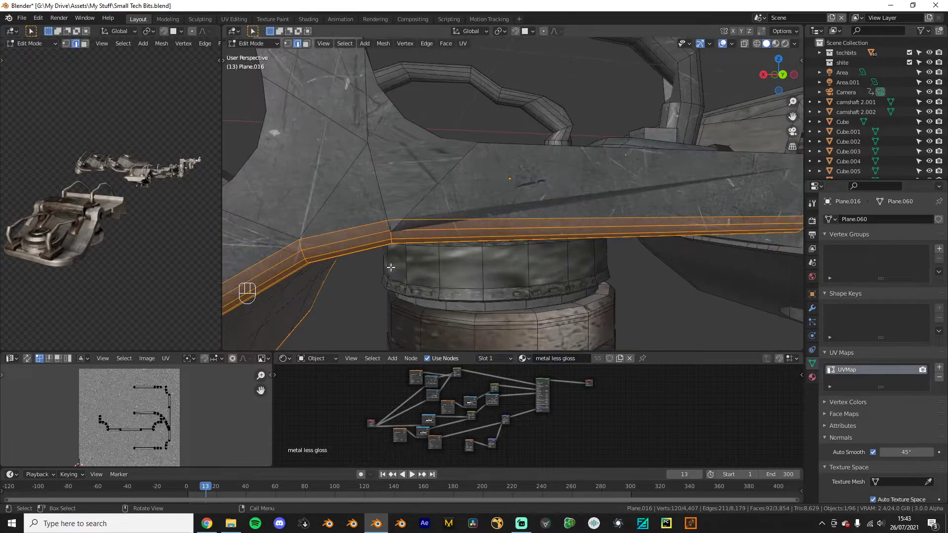
left_click(392, 228)
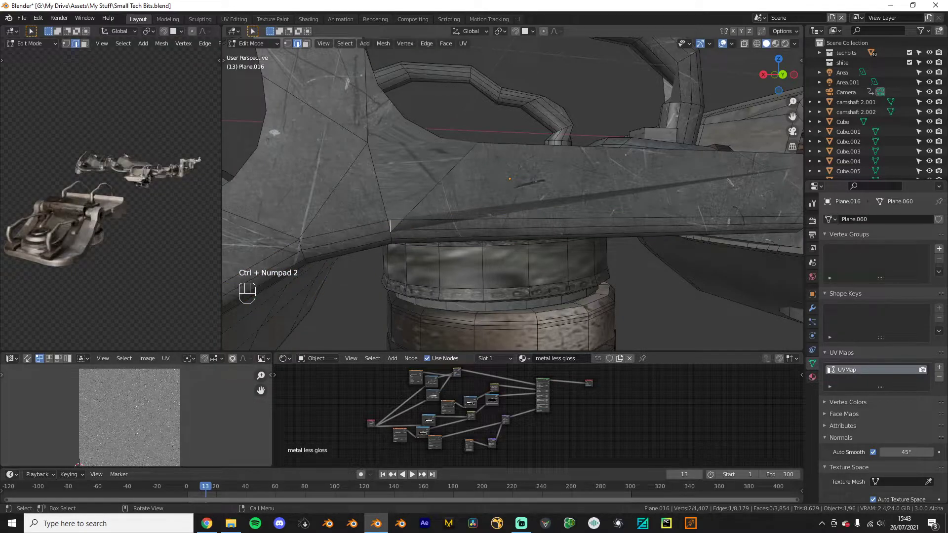
key("s")
left_click(404, 191)
key("g")
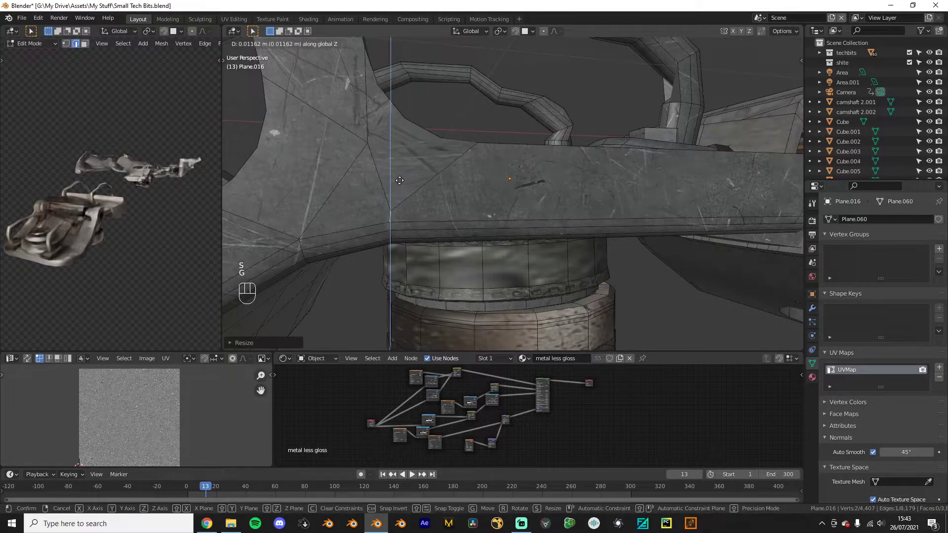
key("Tab")
middle_click_drag(429, 269, 401, 247)
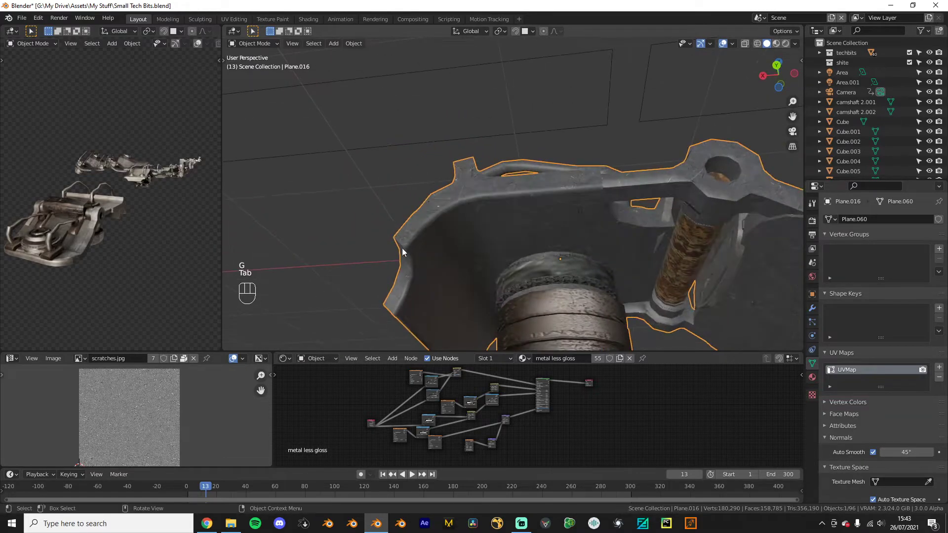
Step: Select all four curved pipes as linked geometry and fatten them along their normals by about 0.041 m
middle_click_drag(21, 226, 193, 245)
key("KP_1")
middle_click_drag(440, 252, 491, 282)
key("Tab")
middle_click_drag(507, 251, 534, 258)
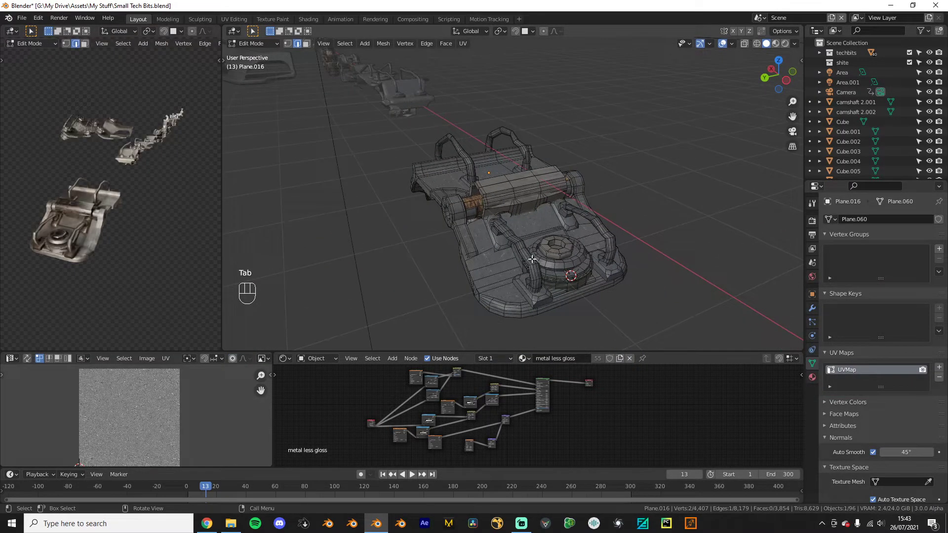
key("l")
key("l")
key("l")
key("l")
middle_click_drag(459, 163, 593, 178)
key("alt+s")
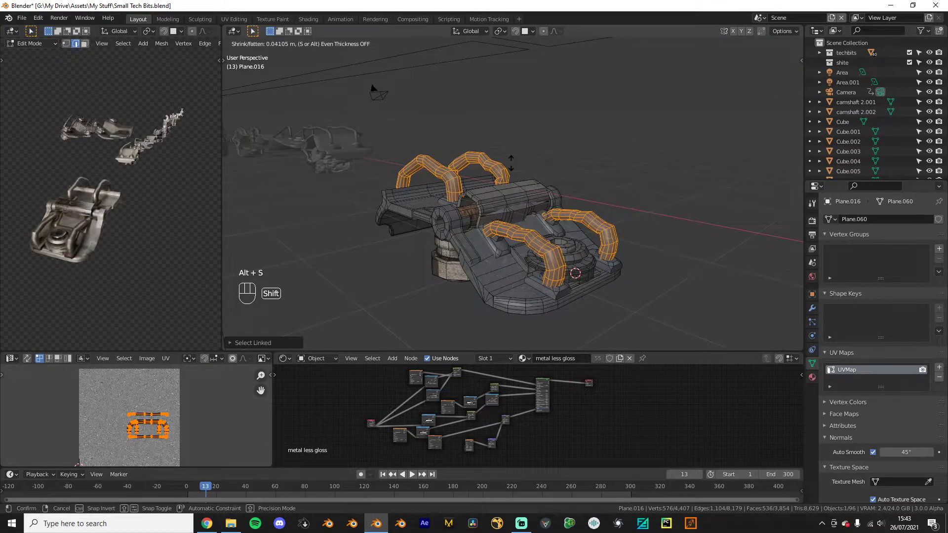
left_click(511, 163)
Step: Examine the thickened pipes, bolt and hinge cover from several angles in the rendered preview
middle_click_drag(142, 280, 91, 264)
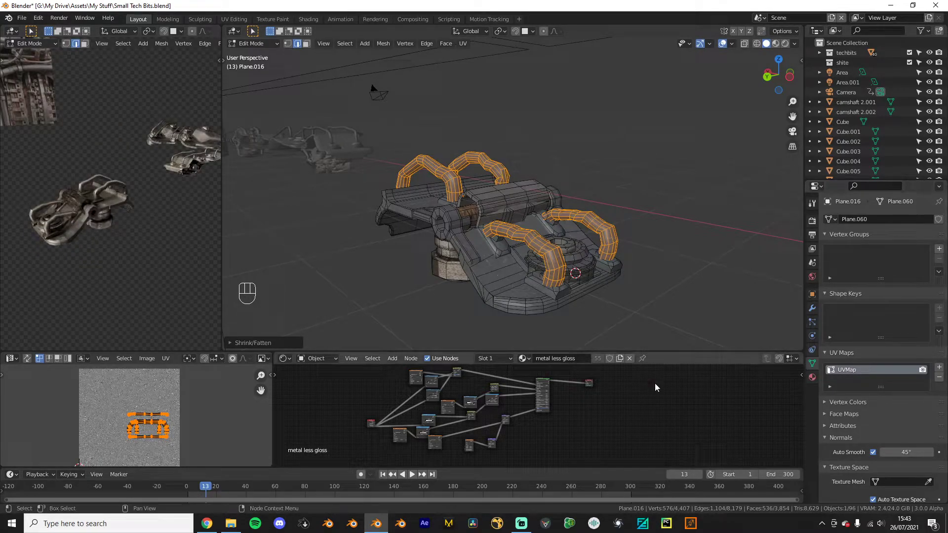
scroll(50, 279, "up", 2)
middle_click_drag(51, 279, 61, 270)
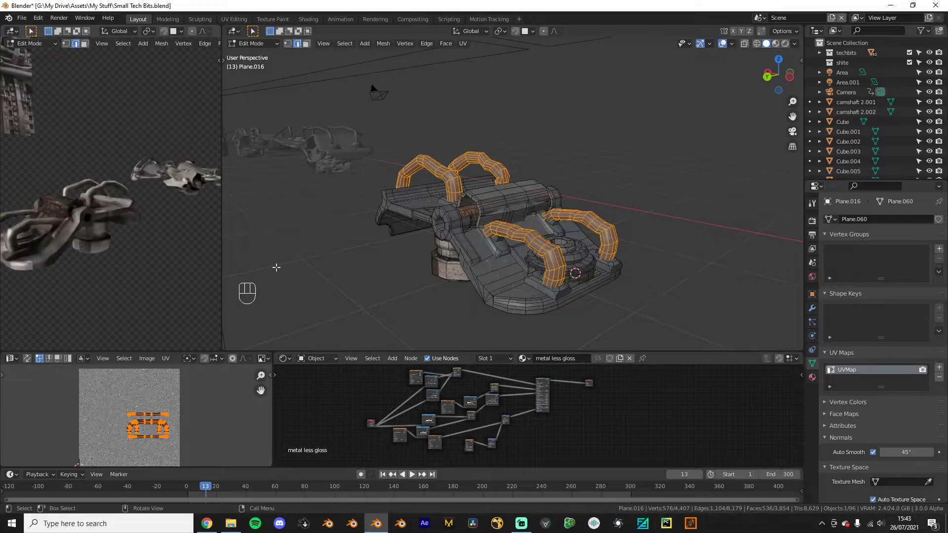
scroll(519, 317, "up", 2)
key("Tab")
scroll(519, 318, "down", 1)
scroll(94, 274, "up", 5)
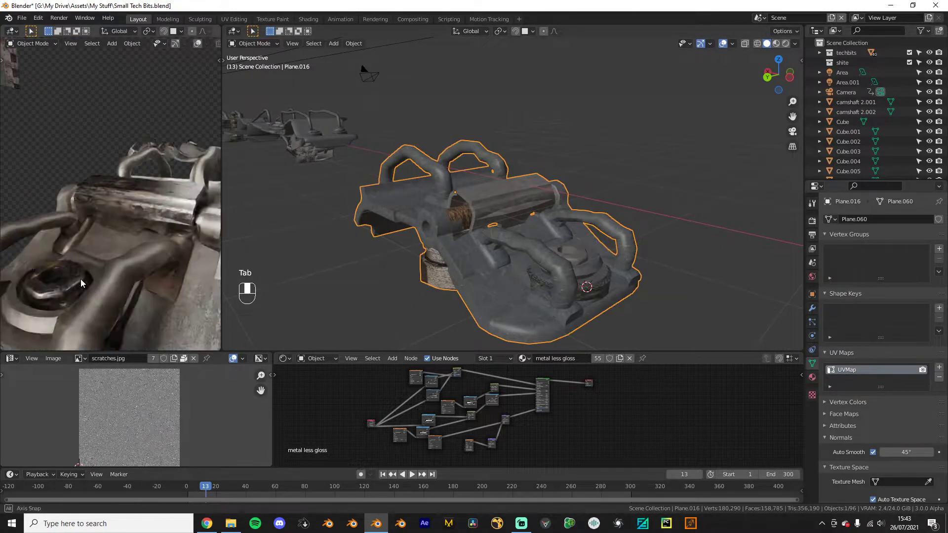
middle_click_drag(457, 273, 438, 293)
Step: Select linked geometry of the hinge cover and adjoining parts, and return to object mode
key("Tab")
left_click(534, 164)
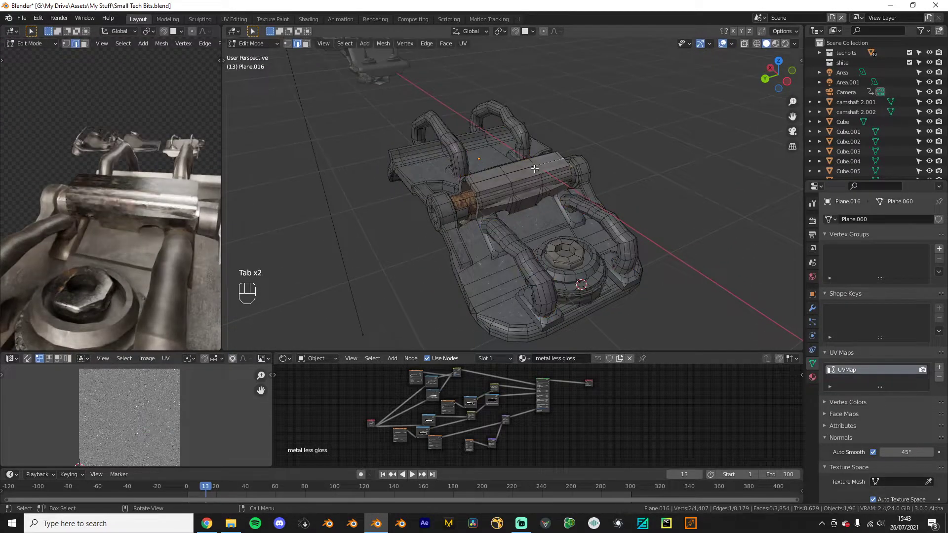
key("l")
key("l")
key("Tab")
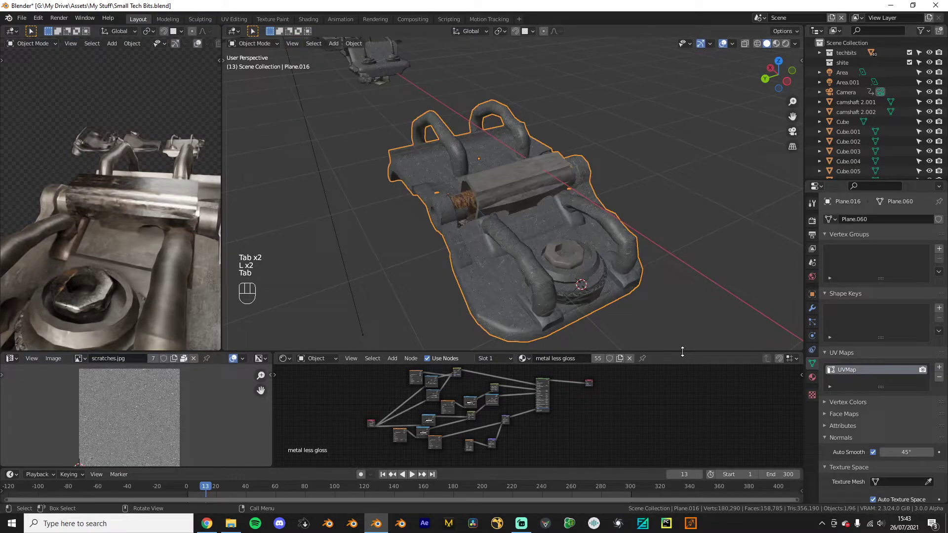
Step: Try the feet, piston2 and metal materials on the selected hinge cover faces
left_click(811, 377)
key("Tab")
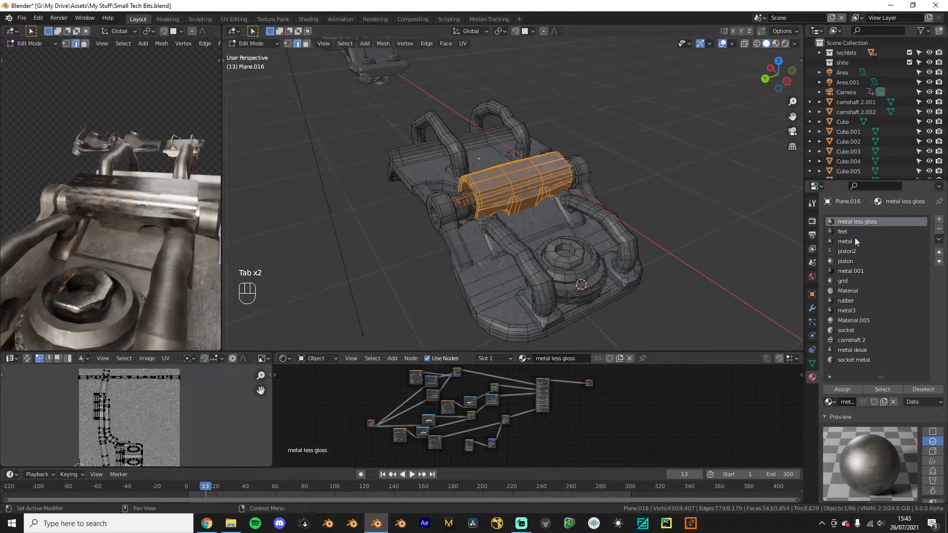
left_click(845, 232)
left_click(842, 390)
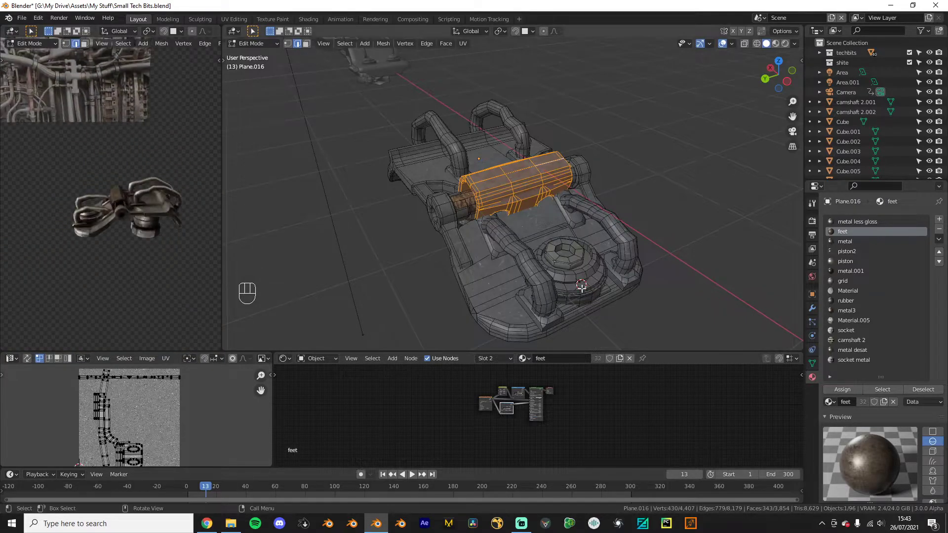
left_click(861, 252)
left_click(838, 388)
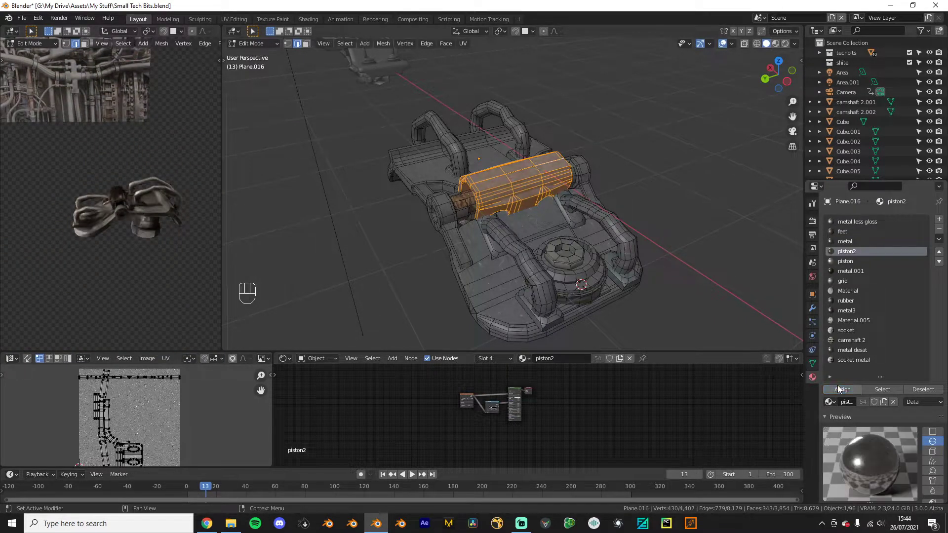
left_click(844, 241)
left_click(842, 390)
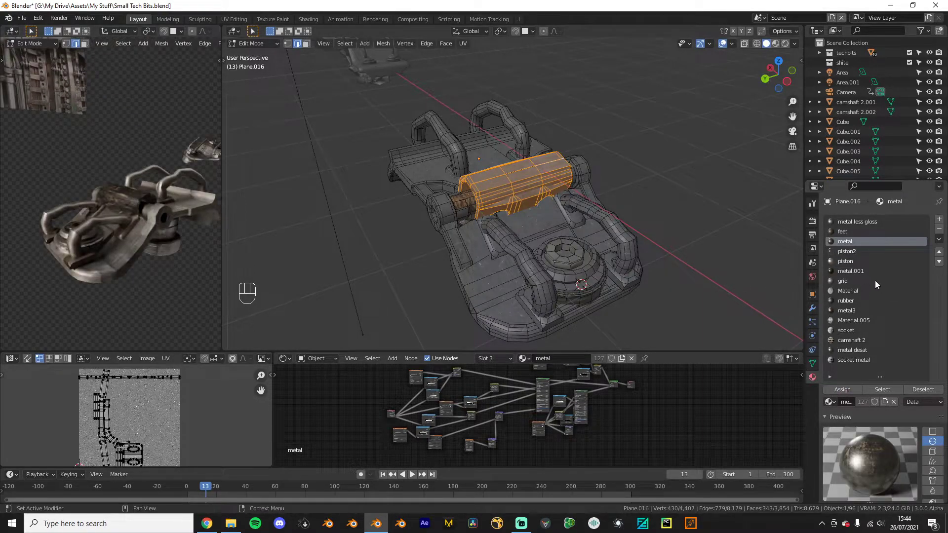
Step: Try the grid and rubber materials on the hinge cover faces
left_click(861, 271)
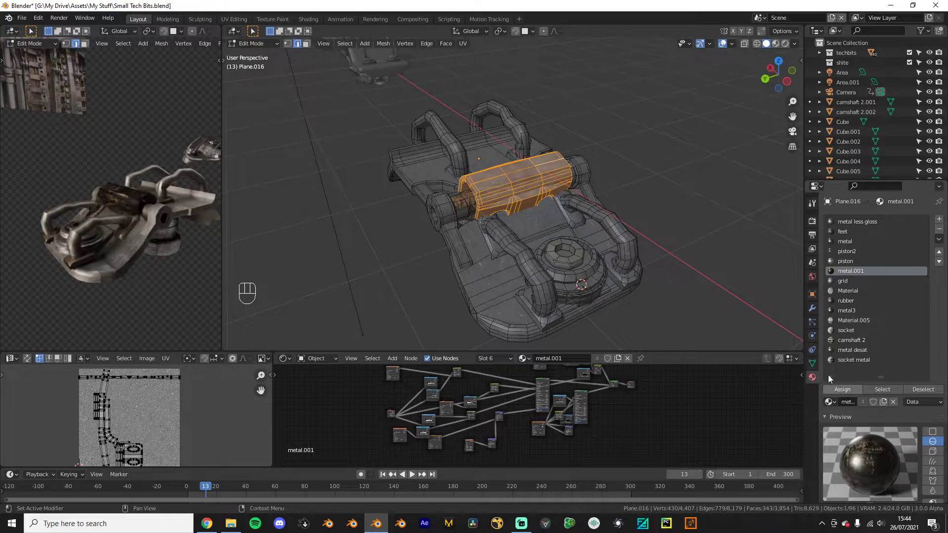
left_click(846, 280)
left_click(840, 388)
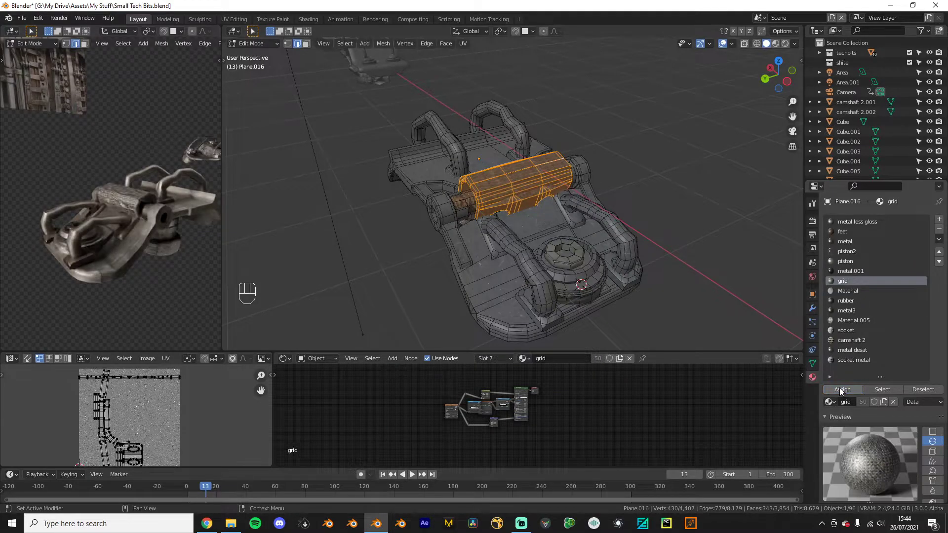
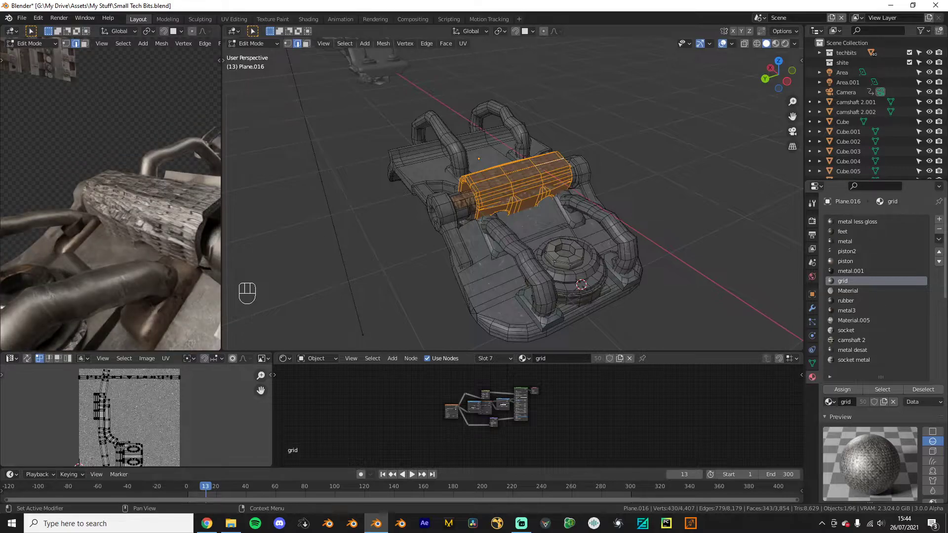
left_click(850, 299)
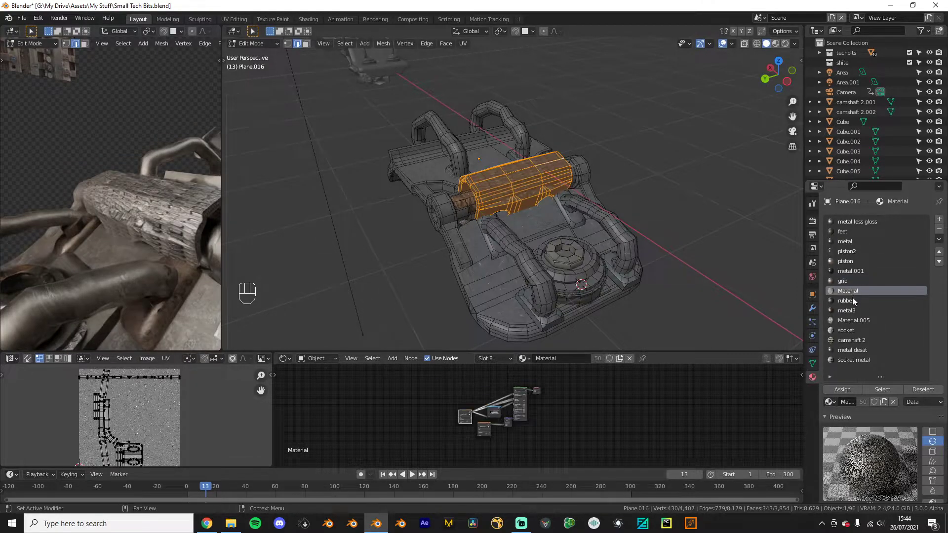
left_click(840, 390)
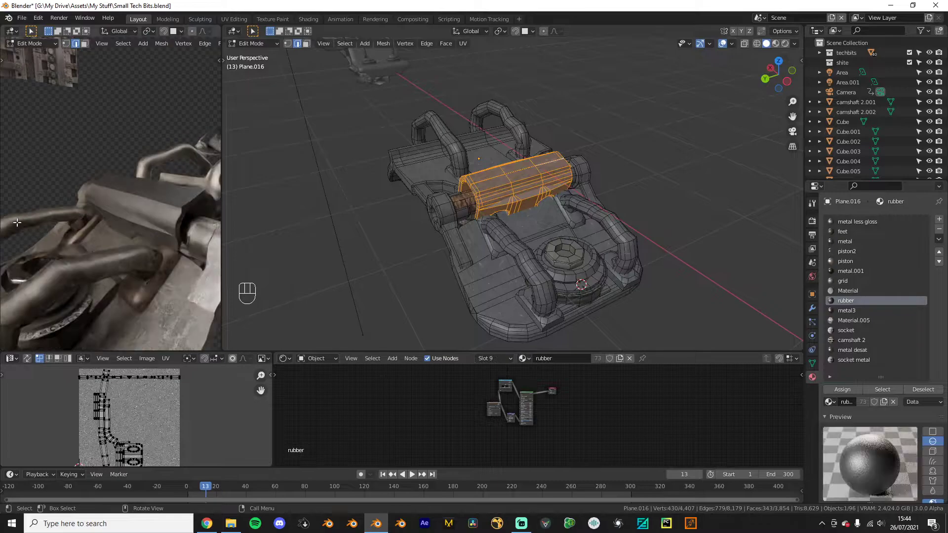
Step: Try the metal3, camshaft 2 and metal desat materials on the hinge cover faces
scroll(849, 316, "down", 1)
left_click(858, 311)
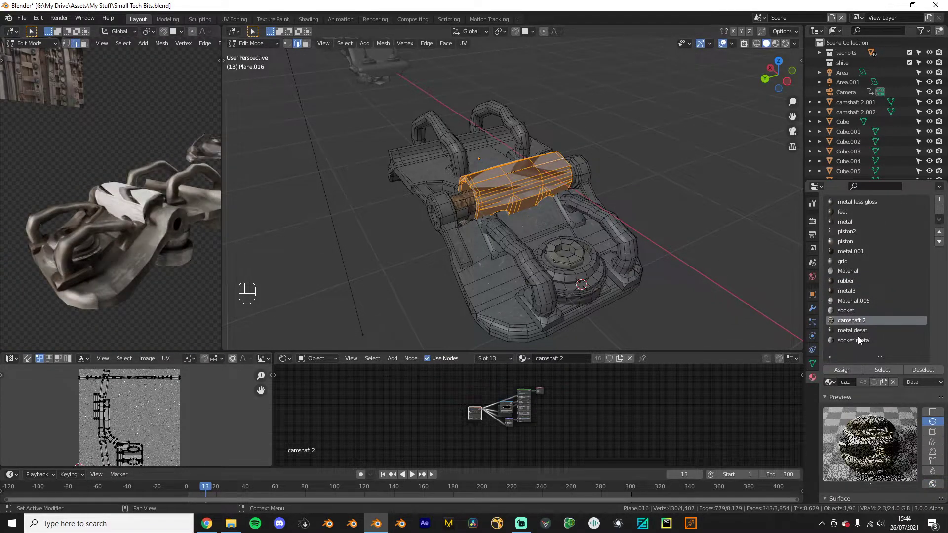
left_click(854, 330)
left_click(851, 370)
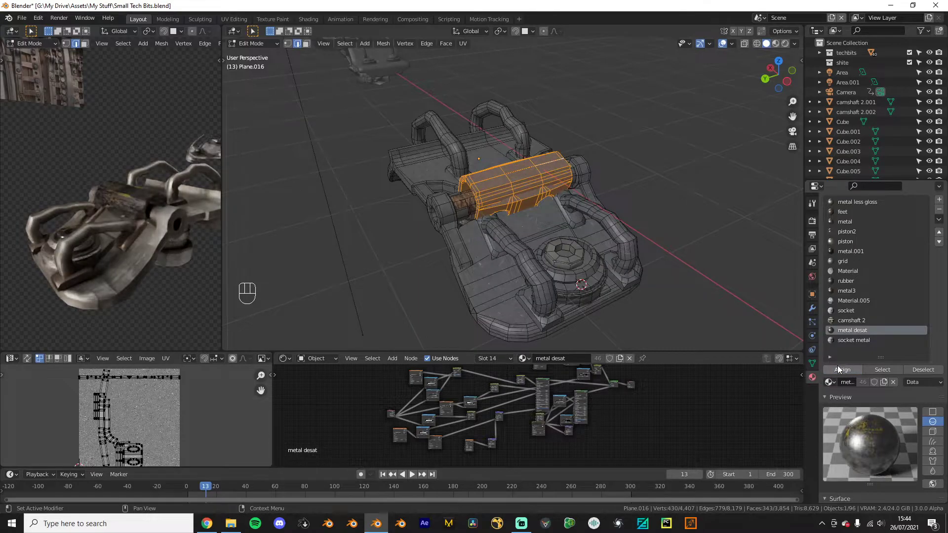
left_click(861, 340)
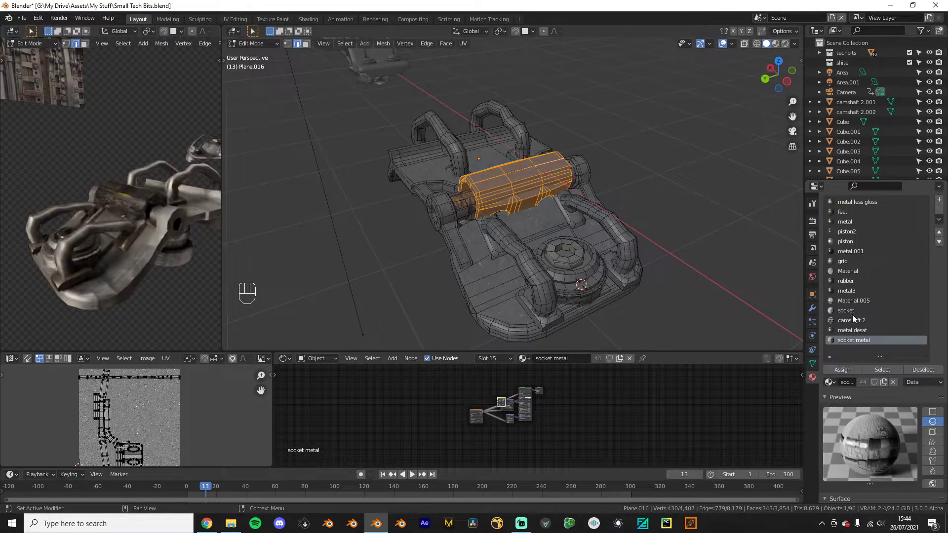
Step: Assign the feet material to the hinge cover and return to object mode
left_click(854, 211)
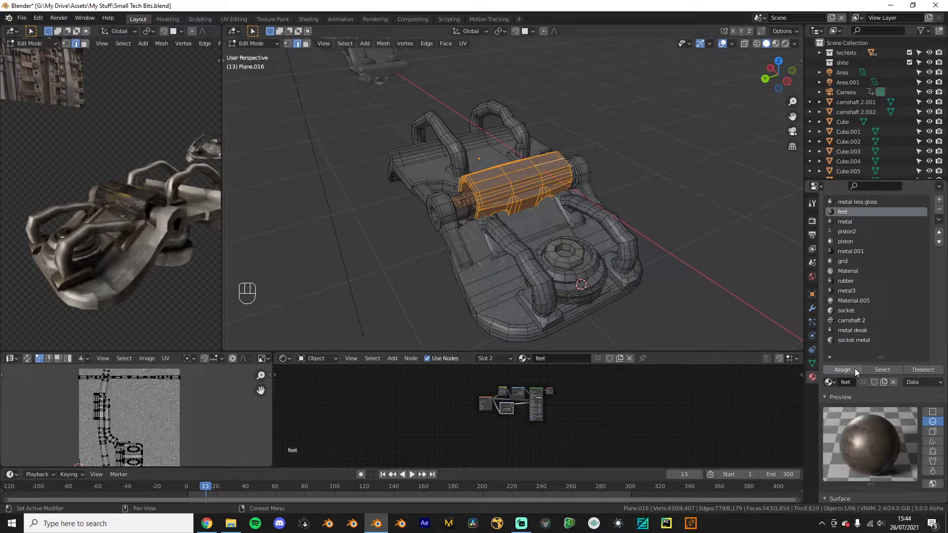
left_click(854, 368)
scroll(645, 303, "up", 2)
middle_click_drag(684, 305, 454, 282)
scroll(662, 294, "down", 2)
key("Tab")
Step: Select the two foot blocks under the front pipes as linked geometry and move them along the Z axis
middle_click_drag(297, 276, 672, 178)
scroll(646, 226, "up", 3)
scroll(503, 245, "up", 1)
middle_click_drag(503, 245, 483, 237, "shift")
key("Tab")
left_click(480, 277)
middle_click_drag(483, 237, 398, 212, "shift")
key("l")
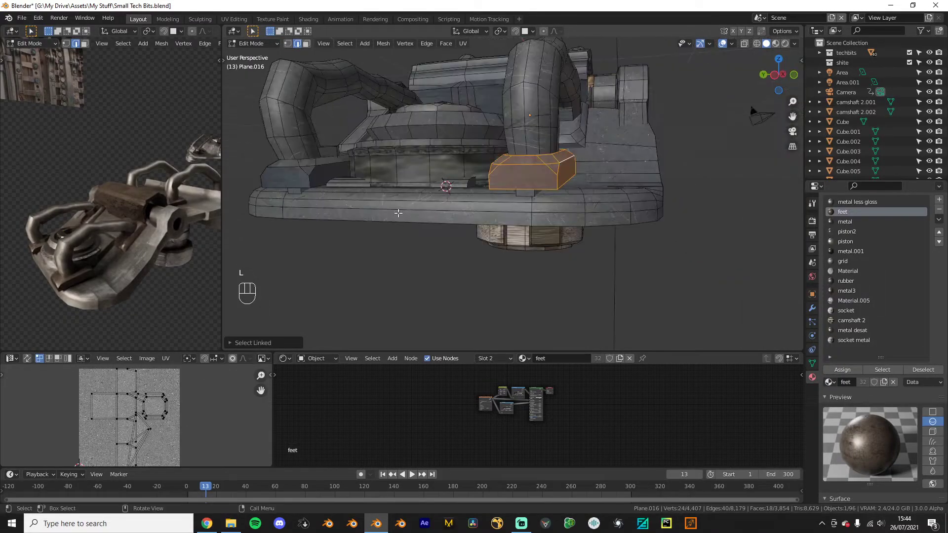
key("l")
key("g")
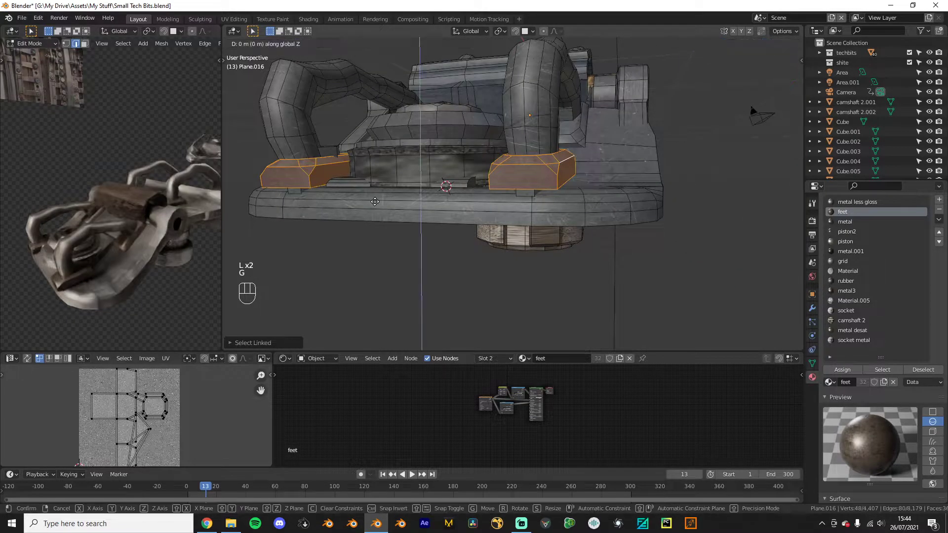
left_click(598, 238, "shift")
Step: Scale the two foot blocks along the X axis and readjust their height on the front plate
middle_click_drag(598, 238, 553, 247)
key("s")
key("x")
left_click(515, 230)
key("g")
key("z")
left_click(503, 231)
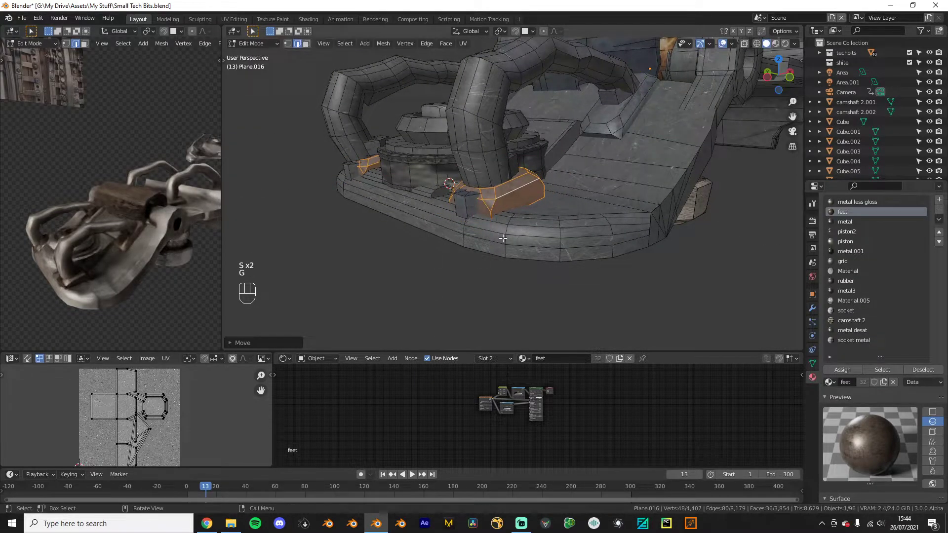
Step: Examine the hinge assembly's cover, foot blocks and pipes in the rendered preview, enlarging that viewport to fill the window
key("Tab")
scroll(457, 226, "down", 2)
middle_click_drag(125, 267, 96, 271)
scroll(306, 242, "down", 3)
mouse_move(111, 232)
middle_mouse_down()
mouse_move(87, 229)
mouse_move(114, 220)
middle_mouse_up()
key("ctrl+space")
middle_click_drag(322, 295, 624, 316)
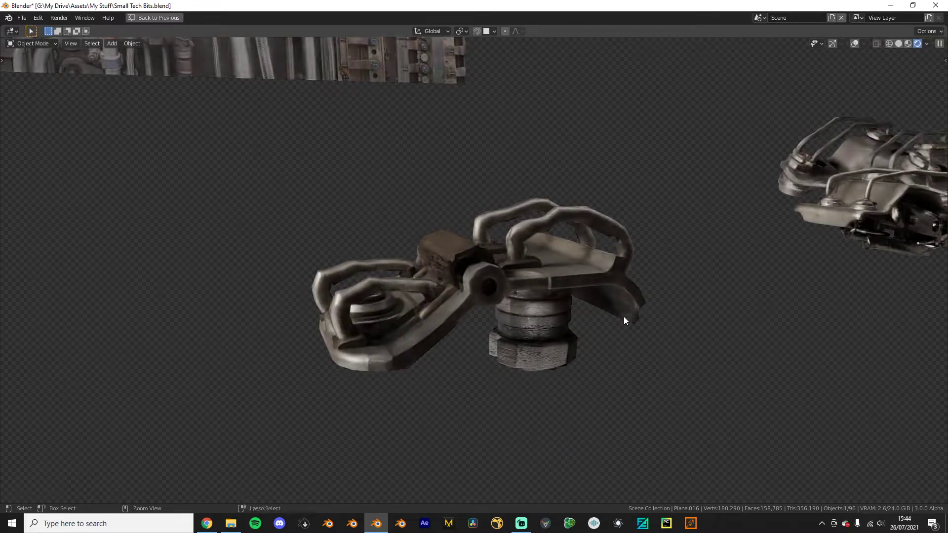
key("ctrl+space")
key("ctrl+space")
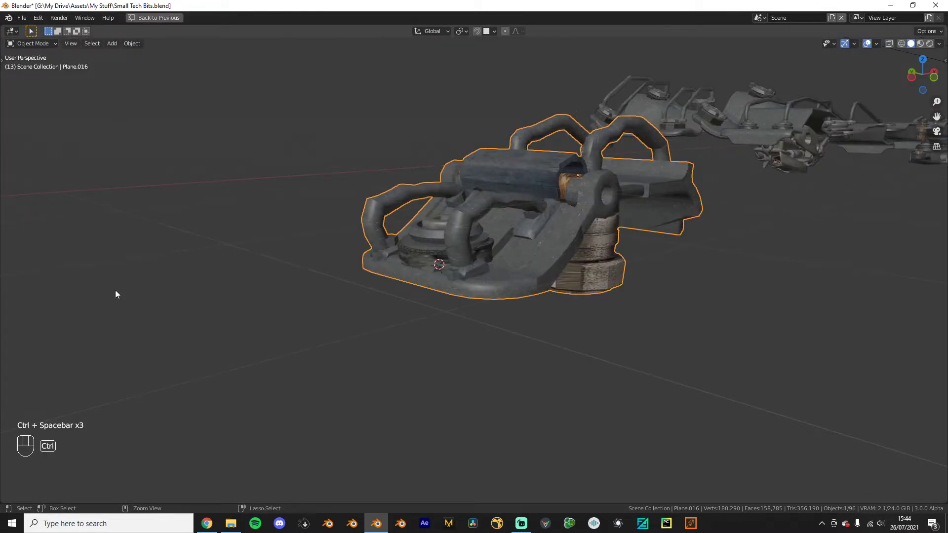
key("ctrl+space")
key("ctrl+space")
key("ctrl+space")
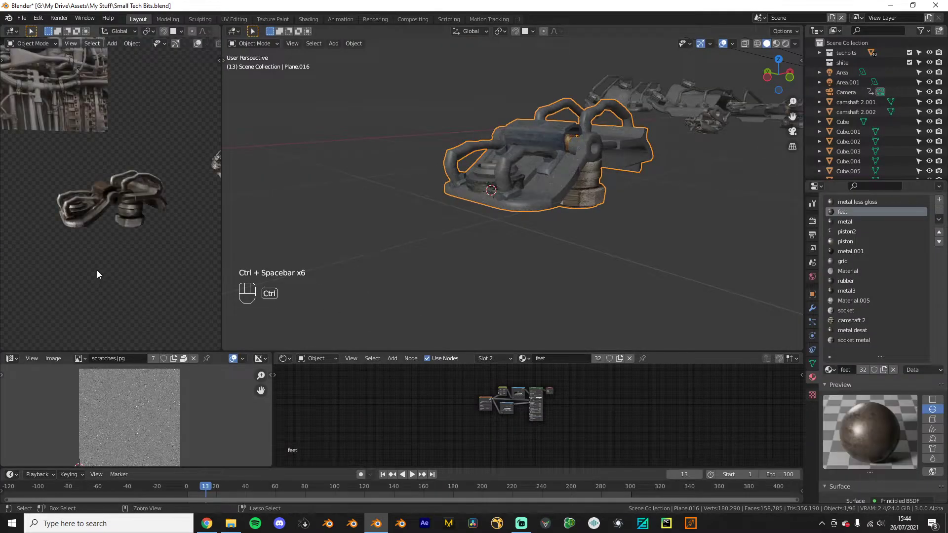
key("ctrl+space")
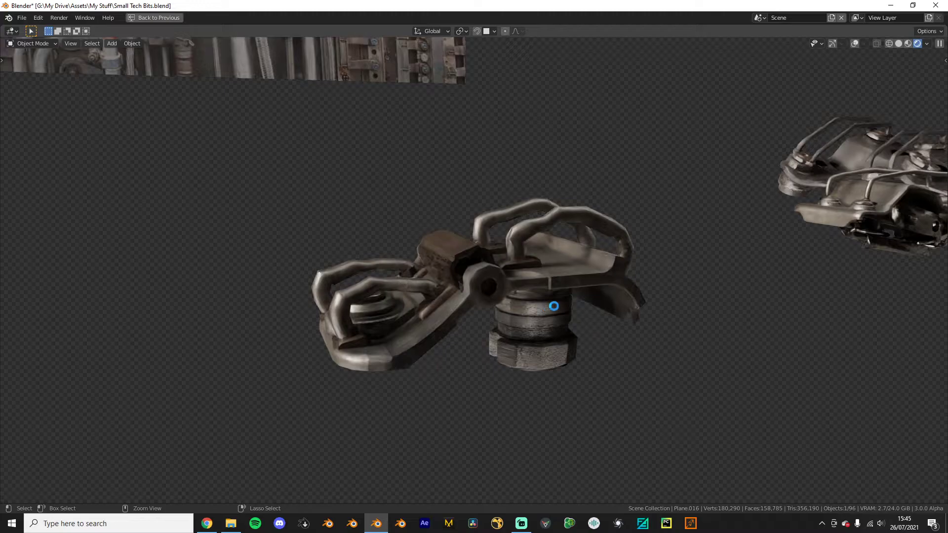
Step: Compare the hinge assembly with the other tech bits in the rendered view from several angles
scroll(853, 195, "down", 3)
middle_click_drag(825, 219, 522, 324)
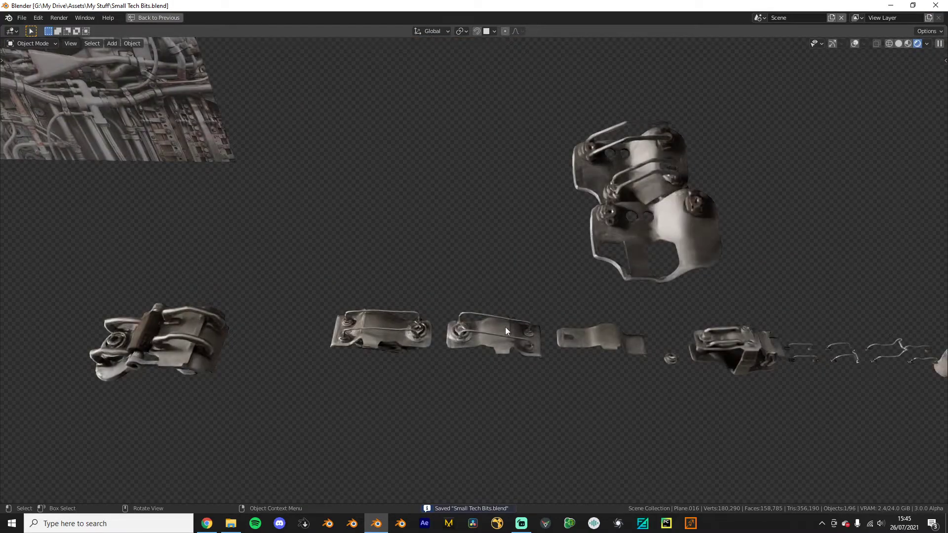
middle_click_drag(309, 403, 544, 352)
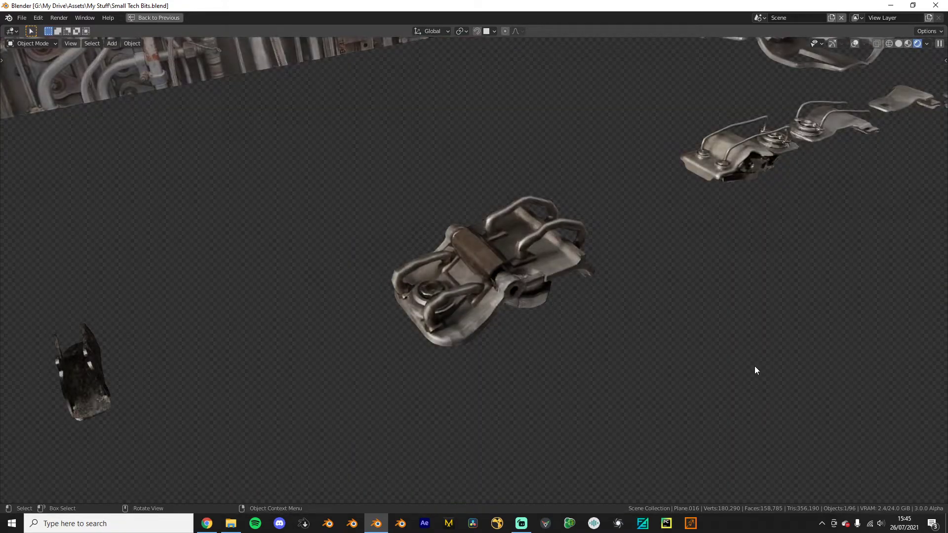
middle_click_drag(740, 359, 327, 286)
scroll(326, 287, "up", 3)
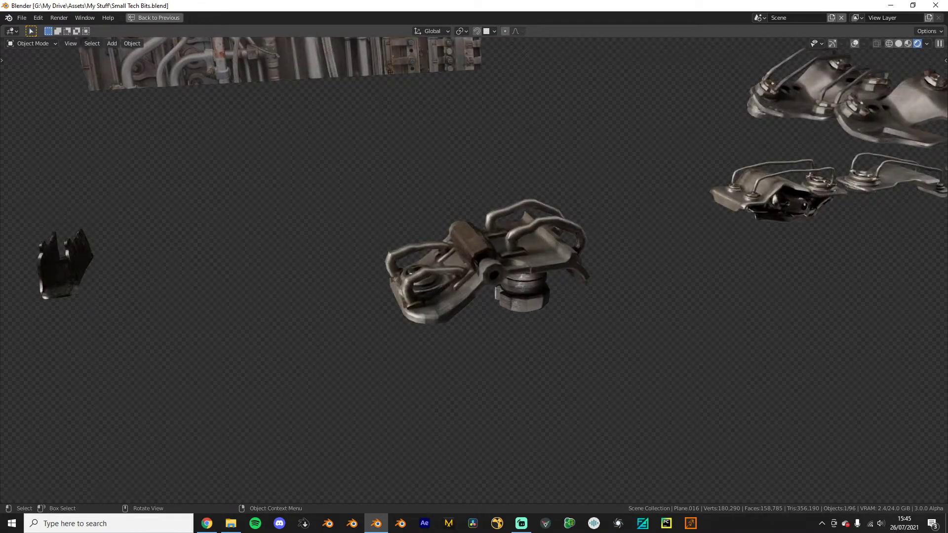
Step: Bring up the browser's "hinge mechanical" image results for reference, look through them and move the window back off screen
left_click_drag(947, 178, 667, 57)
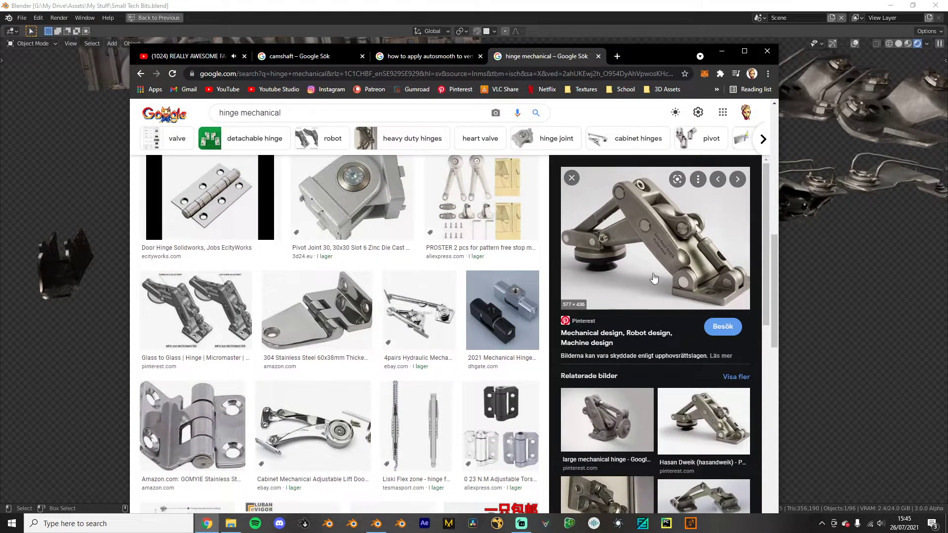
scroll(549, 289, "down", 4)
left_click_drag(678, 55, 947, 102)
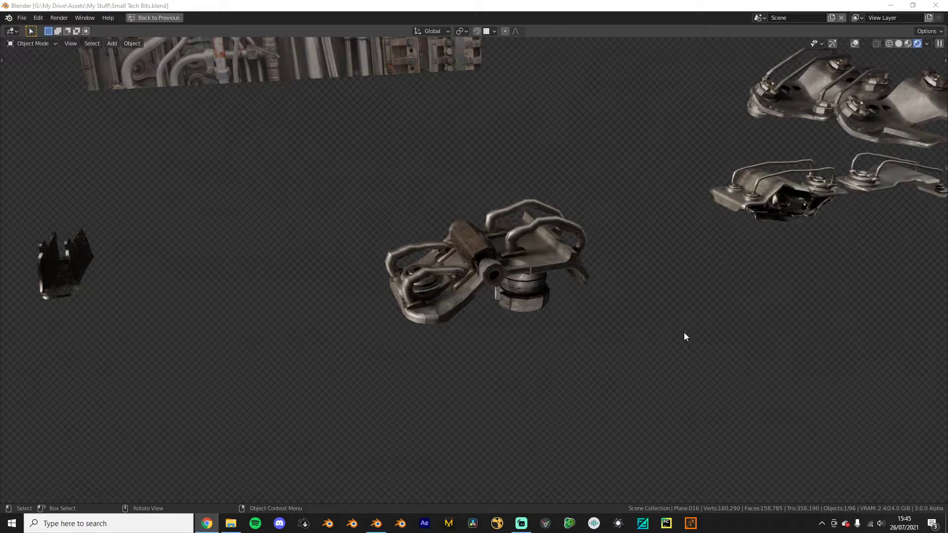
Step: Select all four curved pipes as linked geometry in the normal layout and shrink them along their normals by about 0.041 m
scroll(694, 351, "down", 3)
middle_click_drag(728, 334, 642, 365)
middle_click_drag(547, 382, 588, 259)
key("ctrl+space")
key("Tab")
scroll(590, 264, "up", 2)
left_click(677, 286)
key("l")
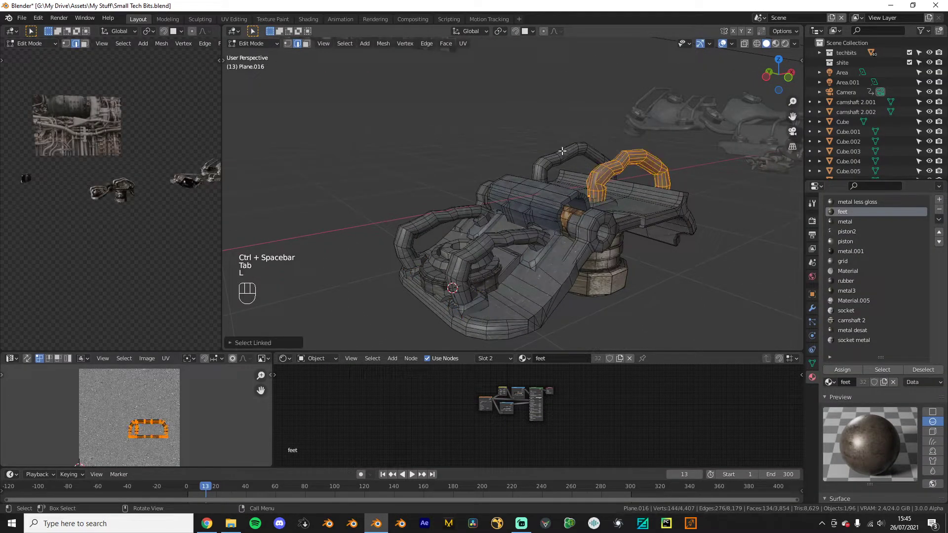
key("l")
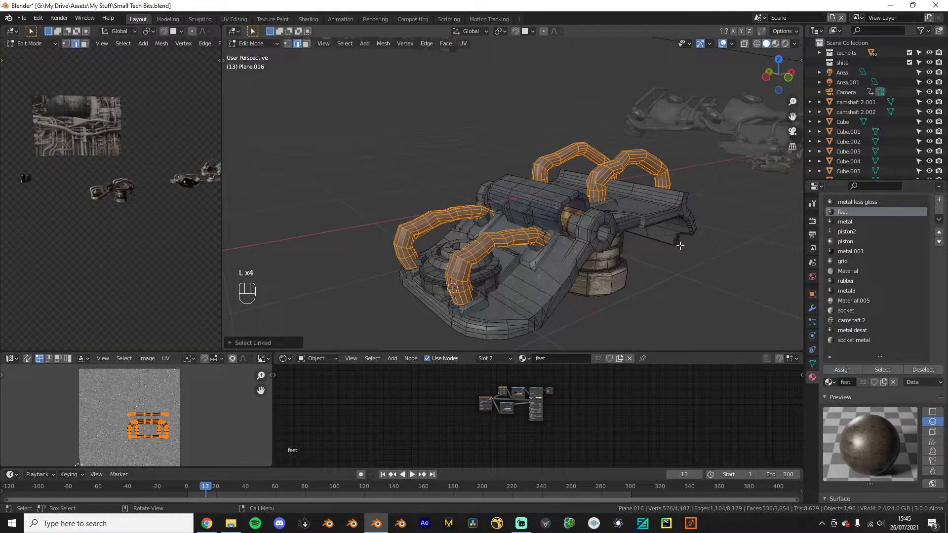
scroll(161, 250, "up", 6)
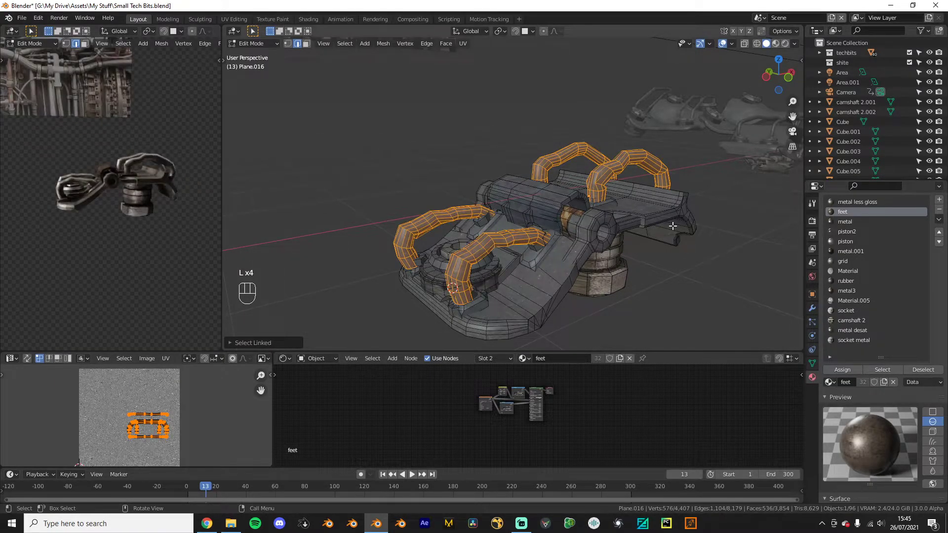
key("s")
key("alt+s")
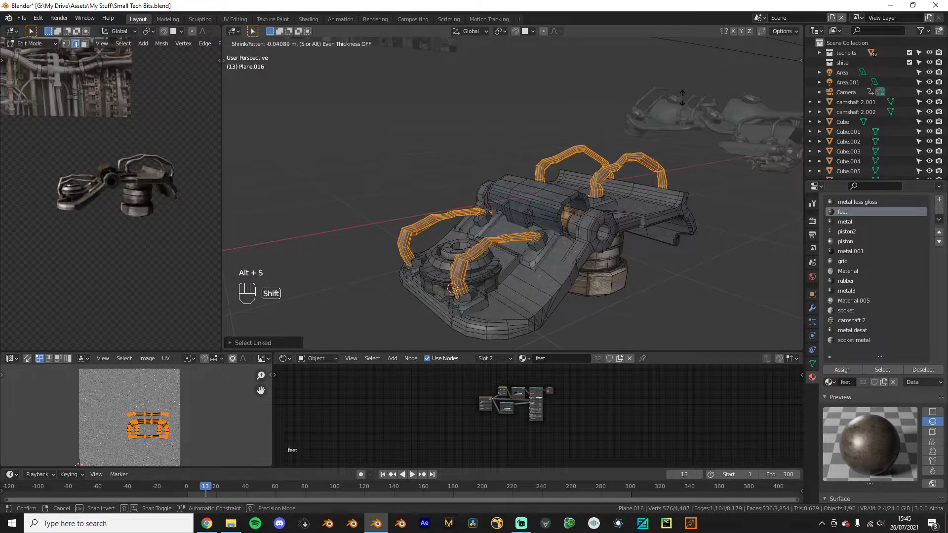
left_click(681, 98)
key("Tab")
Step: Duplicate the thin bracket-shaped pipe with two feet from the row of pipe parts and move the copy towards the hinge assembly
scroll(642, 143, "down", 3)
middle_click_drag(642, 143, 504, 172)
scroll(653, 184, "down", 3)
middle_click_drag(444, 195, 360, 218)
key("KP_1")
middle_click_drag(549, 203, 345, 199, "shift")
middle_click_drag(678, 241, 546, 245, "shift")
scroll(549, 249, "up", 1)
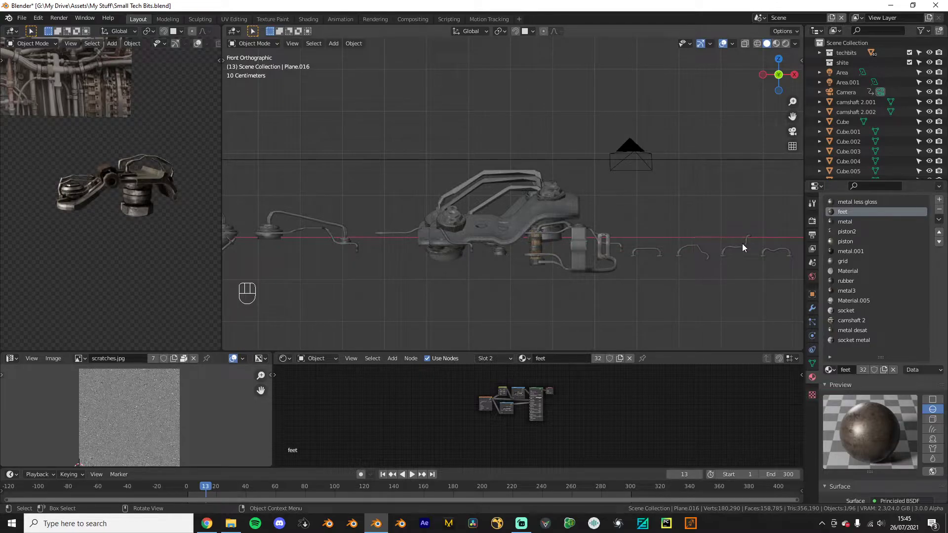
left_click(764, 253)
left_click(662, 248)
left_click(658, 251)
scroll(647, 249, "down", 3)
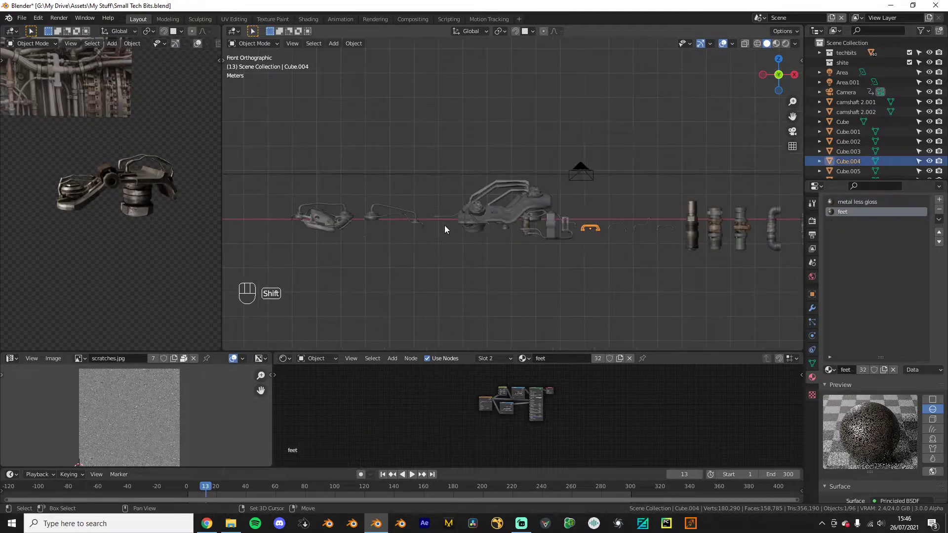
middle_click_drag(443, 226, 572, 232, "shift")
key("shift+d")
left_click(220, 214)
Step: Scale the duplicated bracket pipe and place it just above the hinge assembly's front plate
middle_click_drag(355, 222, 531, 202, "shift")
scroll(553, 205, "up", 3)
key("s")
left_click(564, 210)
key("g")
left_click(377, 211)
scroll(410, 208, "up", 3)
middle_click_drag(440, 207, 536, 198, "shift")
Step: Separate the four selected curved pipes from the hinge mesh into their own object
left_click(432, 229)
key("Tab")
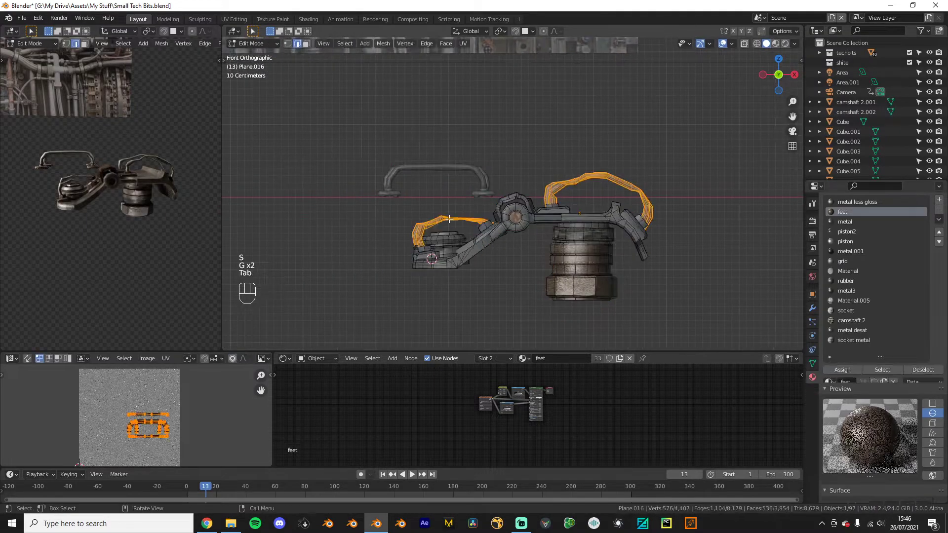
middle_click_drag(427, 226, 452, 235)
scroll(436, 222, "up", 2)
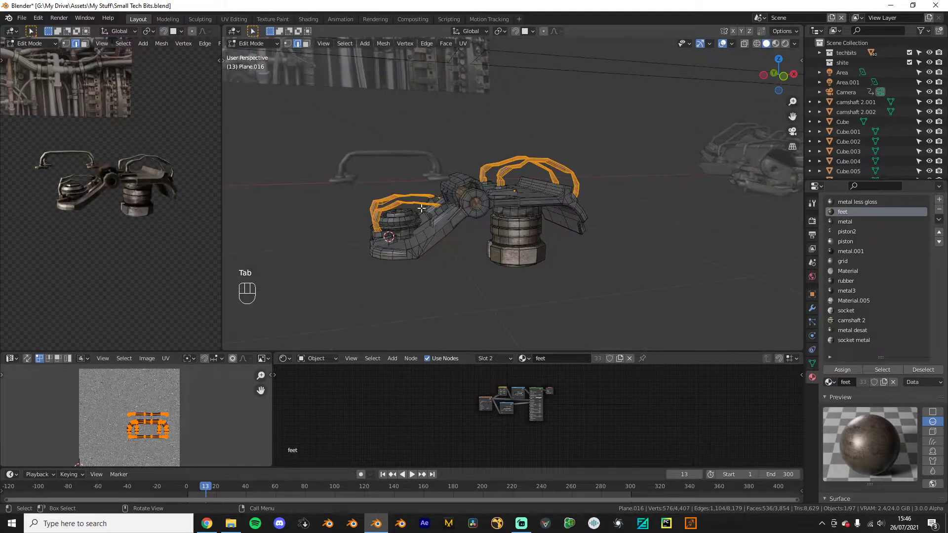
key("Tab")
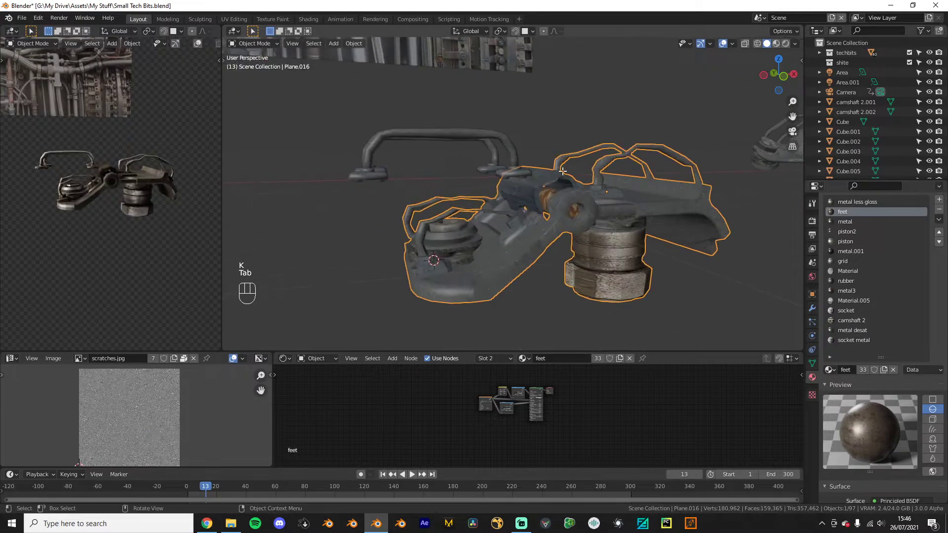
key("Tab")
key("KP_1")
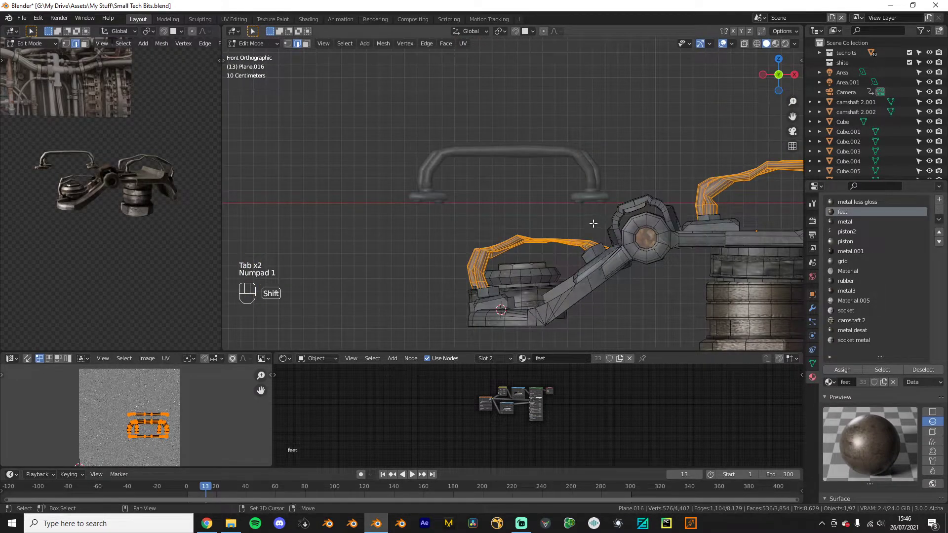
scroll(596, 224, "down", 3)
key("p")
left_click(580, 197)
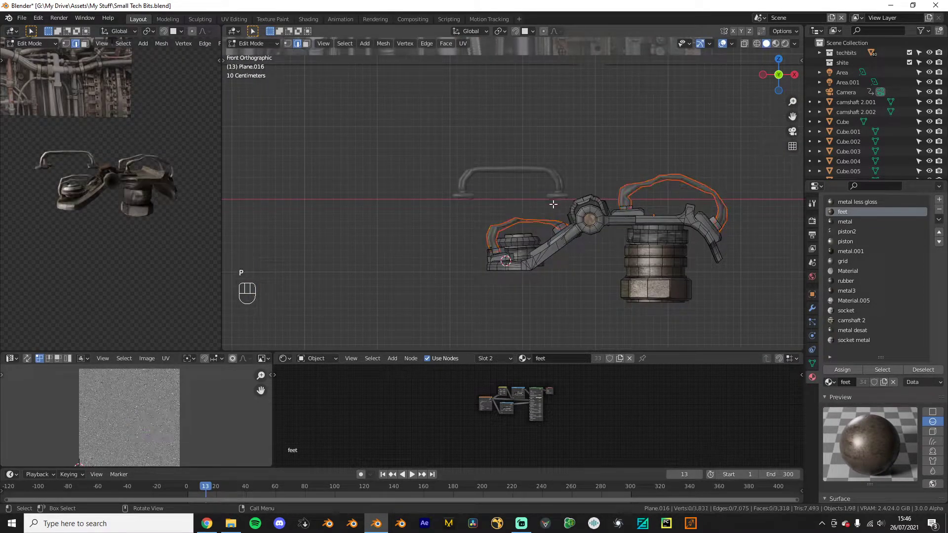
Step: Move the duplicated bracket pipe down onto the hinge's front plate, with its front feet at the front foot block
key("Tab")
left_click(536, 221)
left_click(522, 174)
scroll(521, 178, "up", 2)
key("g")
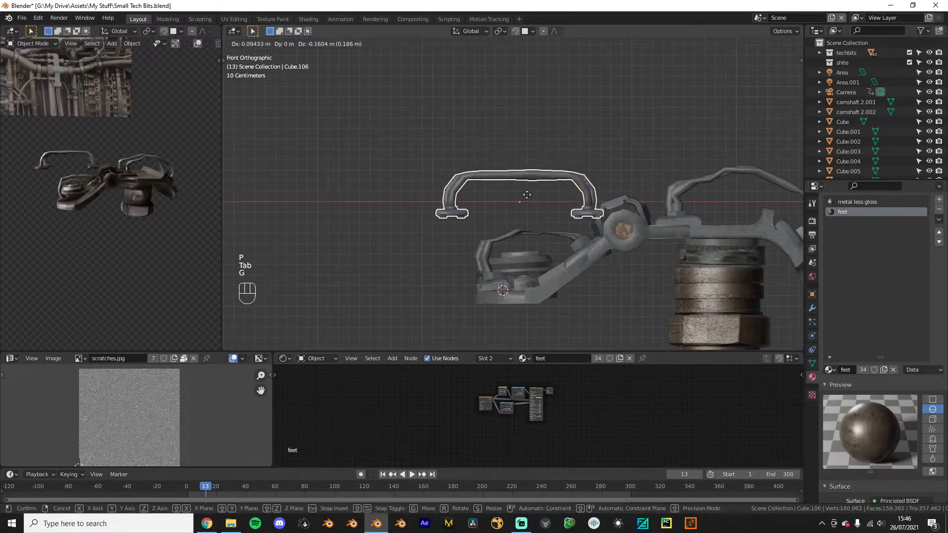
left_click(571, 271)
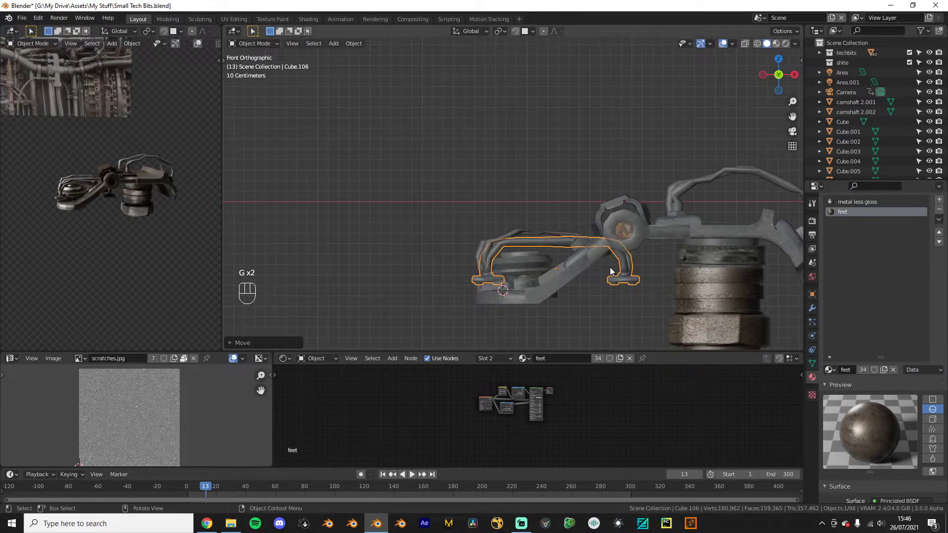
scroll(608, 270, "up", 2)
middle_click_drag(610, 274, 561, 266)
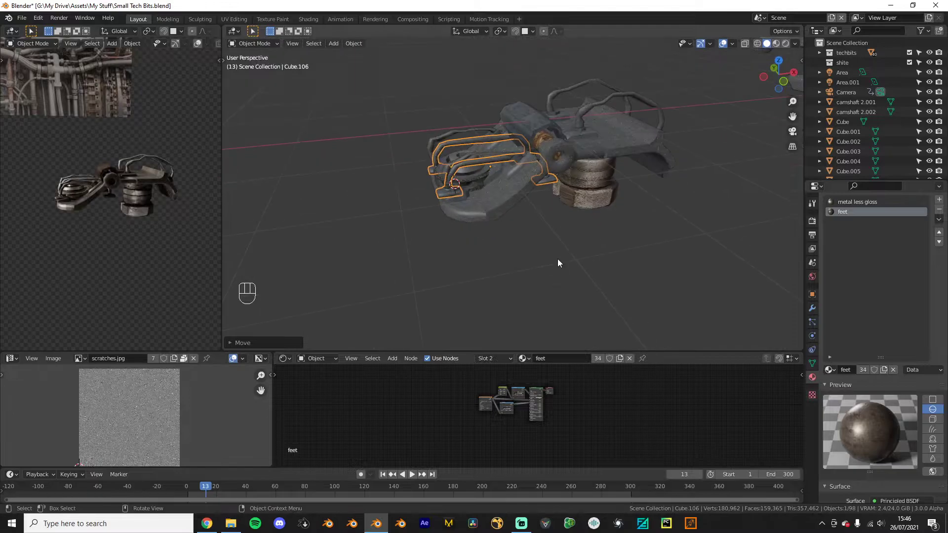
Step: Shorten the bracket pipe by moving its hinge-side half about 0.31 m toward the front along X with proportional editing
key("KP_7")
middle_click_drag(580, 96, 520, 204, "shift")
key("Tab")
key("KP_Divide")
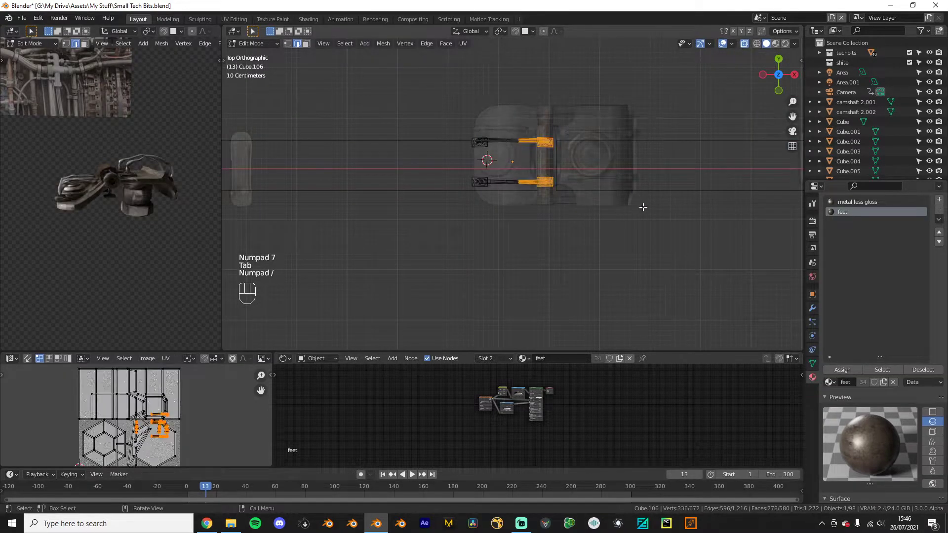
key("g")
key("g")
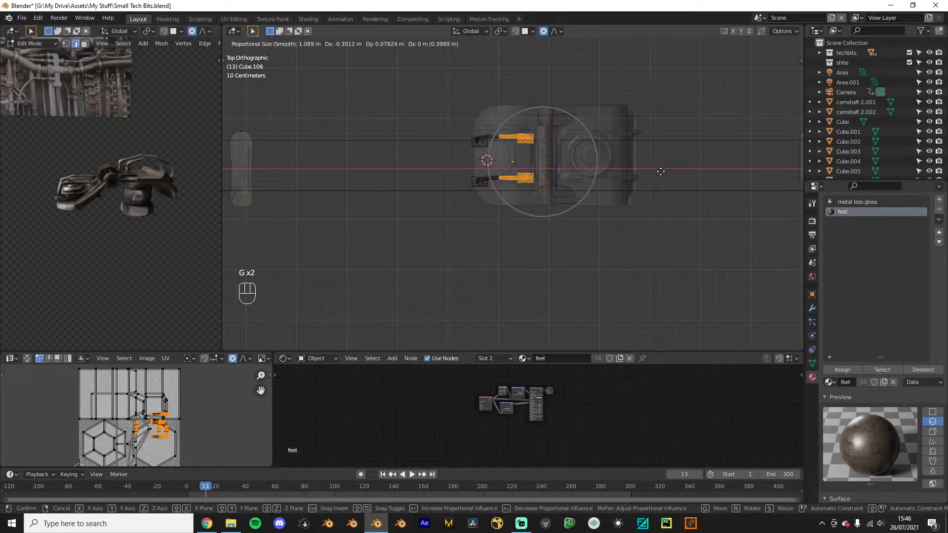
right_click(660, 170)
left_click(559, 34)
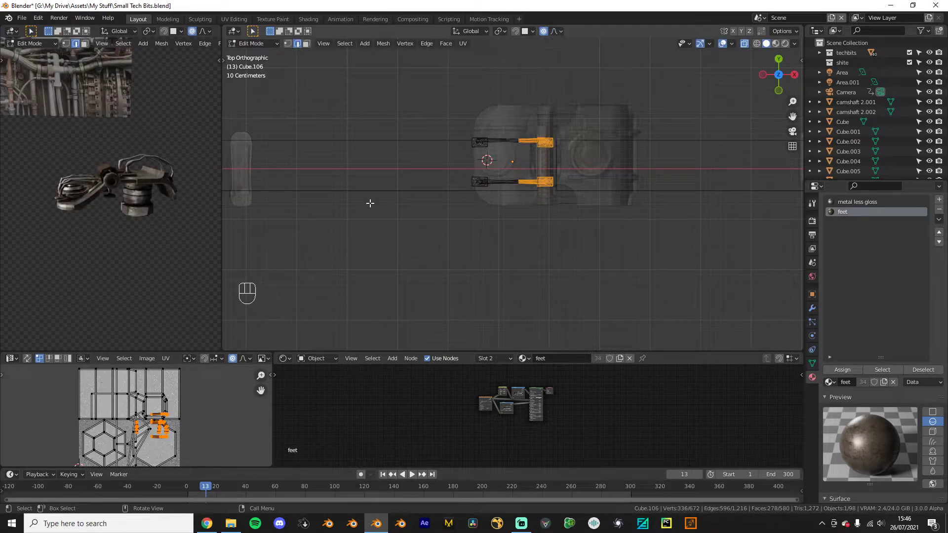
scroll(374, 201, "up", 4)
key("g")
scroll(593, 183, "up", 3)
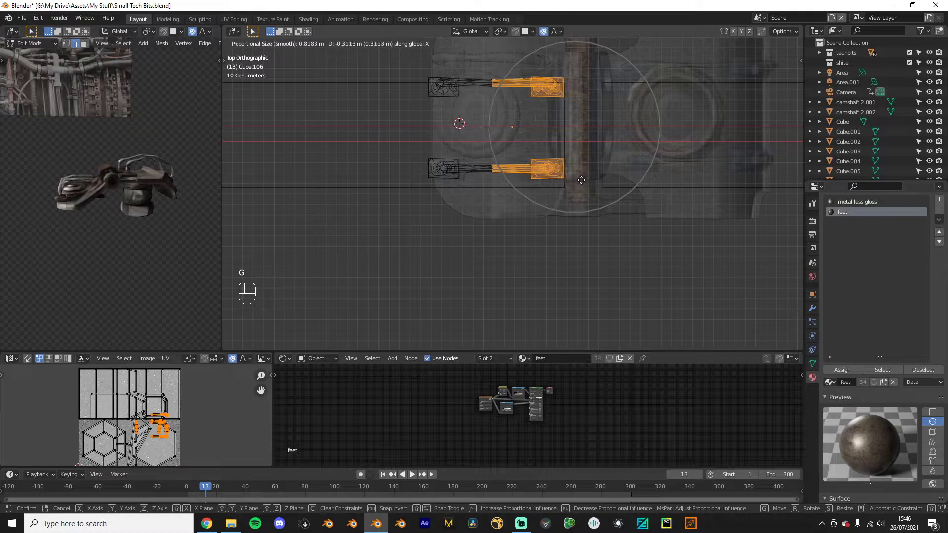
left_click(582, 180)
Step: Try to raise and rotate the bracket pipe's hinge-side half onto the upper foot block with proportional editing, and undo it
key("KP_2")
key("KP_1")
key("KP_Divide")
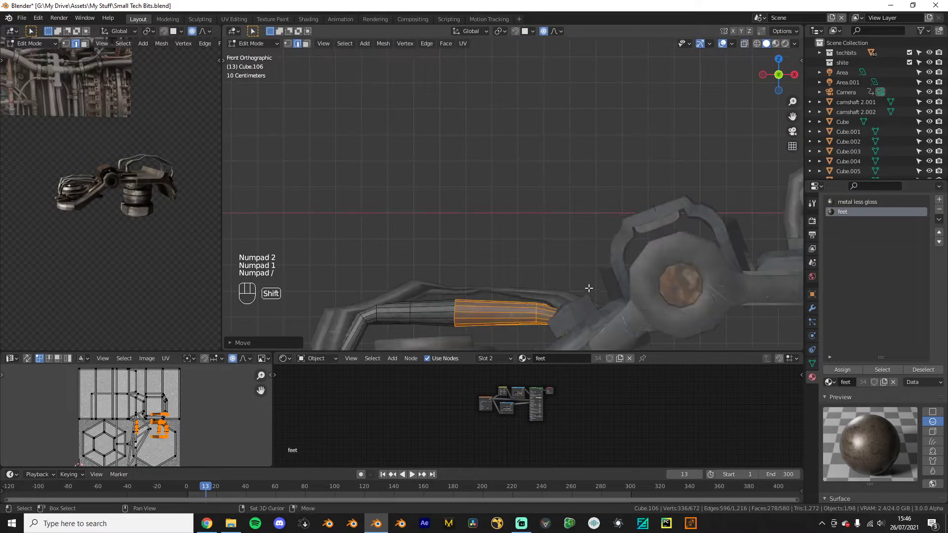
middle_click_drag(588, 288, 508, 190, "shift")
scroll(509, 190, "down", 2)
key("g")
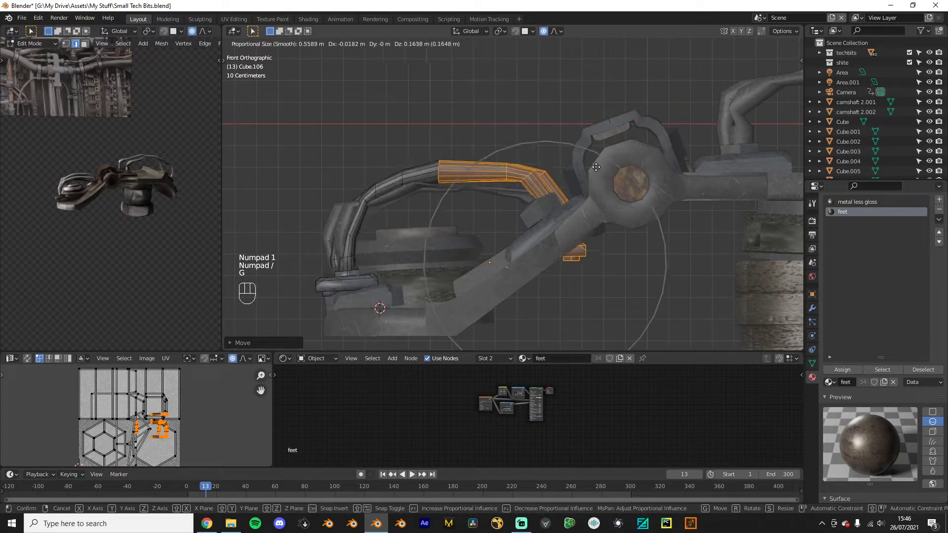
left_click(596, 150)
key("r")
left_click(595, 127)
key("g")
left_click(584, 105)
key("ctrl+z")
key("r")
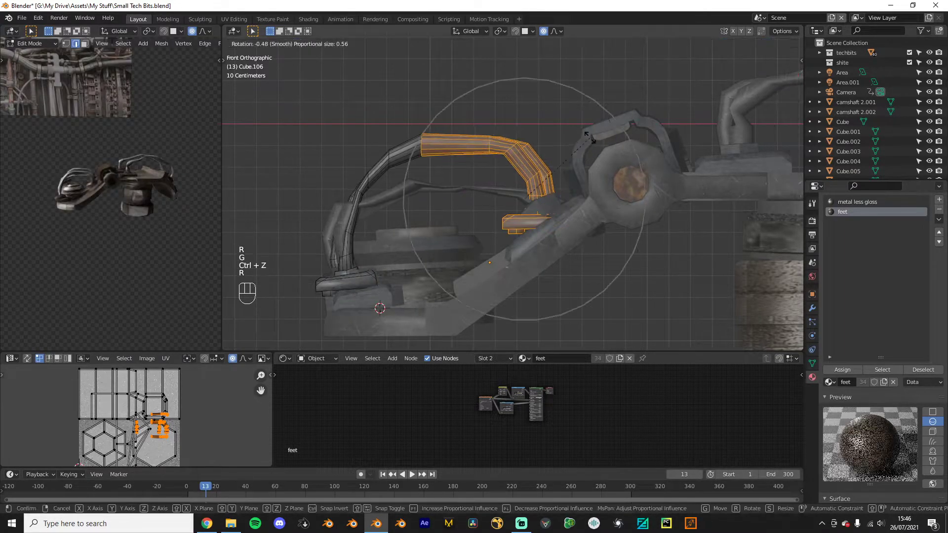
left_click(584, 133)
key("ctrl+z")
key("ctrl+z")
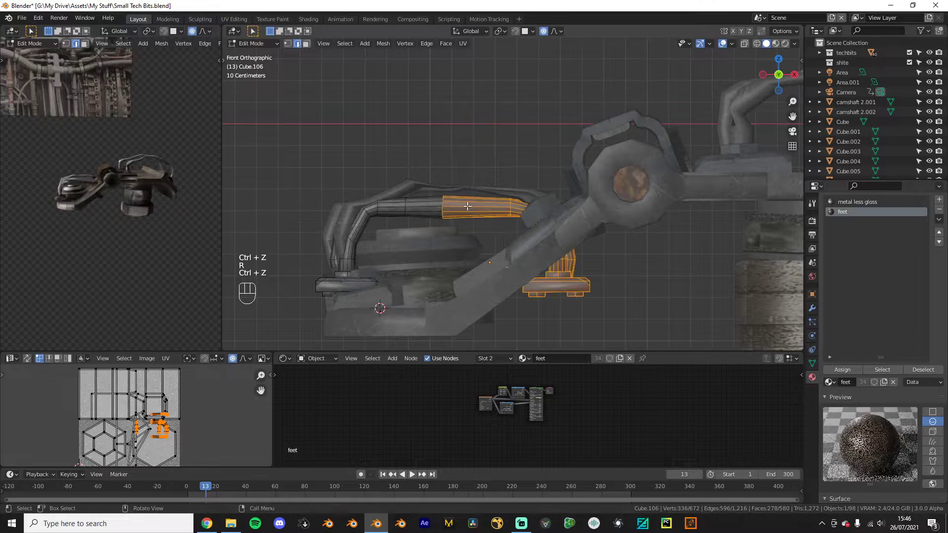
Step: Scale down, tilt and reposition the whole bracket pipe so it slopes up over the front plate toward the hinge
key("a")
key("Tab")
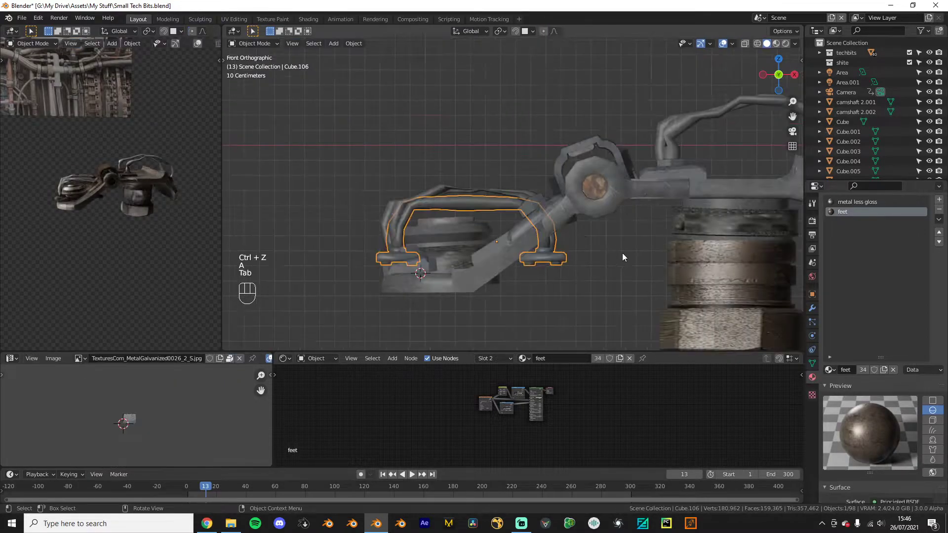
key("s")
key("g")
key("r")
key("g")
left_click(552, 181)
Step: Move and rotate the bracket pipe's hinge-side end onto the upper foot block of the front arm with proportional editing
key("Tab")
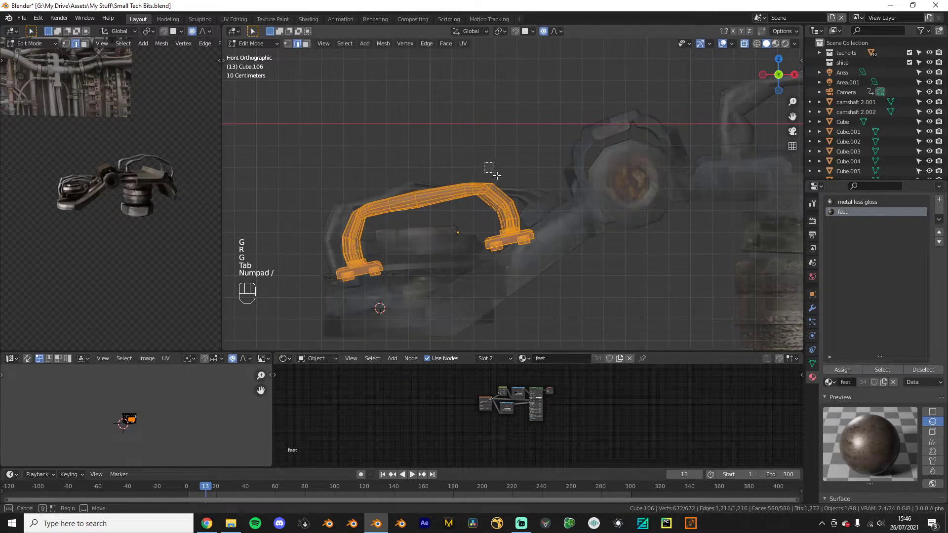
key("KP_Divide")
key("g")
left_click(587, 222)
key("r")
left_click(603, 207)
key("g")
left_click(608, 203)
key("Tab")
key("KP_Divide")
Step: Duplicate the fitted bracket pipe and position and level the copy over the rear plate, its first feet on the foot block
middle_click_drag(558, 224, 469, 255)
key("KP_1")
key("shift+d")
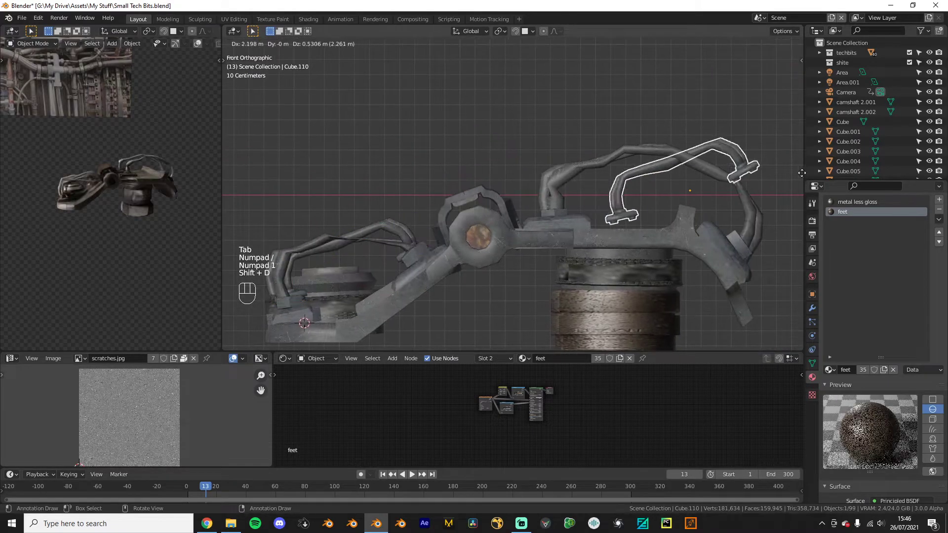
left_click(757, 162)
middle_click_drag(757, 162, 668, 179, "shift")
key("r")
left_click(703, 212)
key("g")
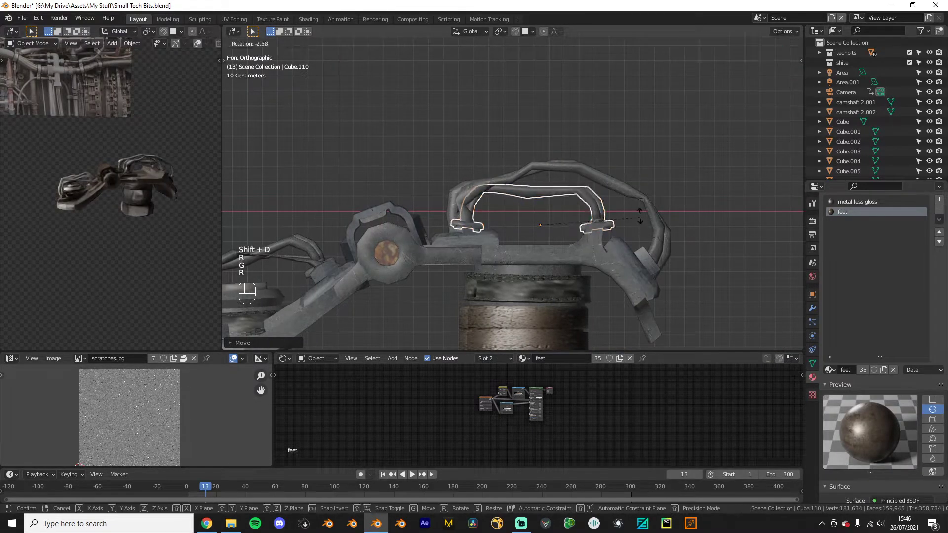
left_click(630, 205)
Step: Bend the copied pipe's far end down onto the outer foot block by moving, rotating and scaling it with proportional editing
key("Tab")
key("KP_Divide")
key("g")
left_click(667, 223)
key("r")
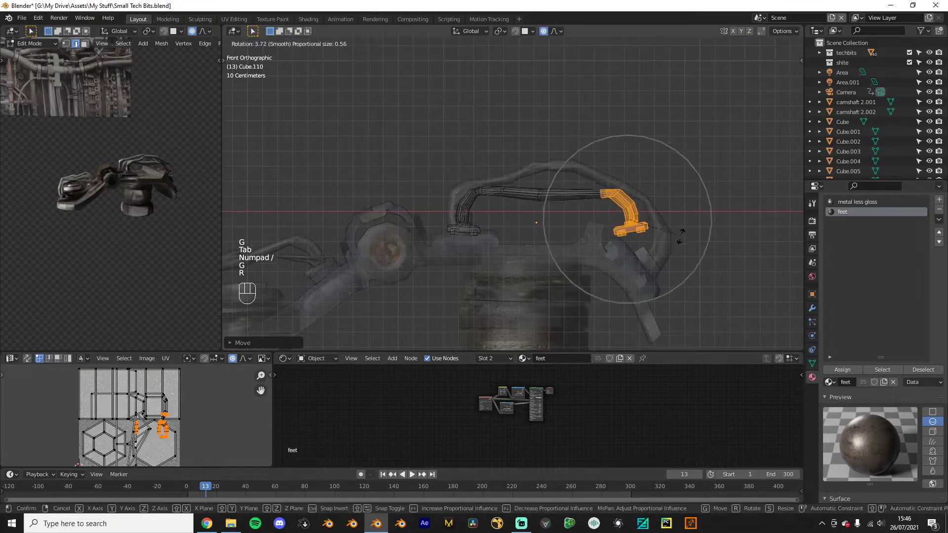
scroll(642, 247, "down", 4)
left_click(662, 286)
key("g")
key("s")
scroll(666, 287, "up", 6)
key("g")
key("r")
key("g")
left_click(630, 273)
Step: Add a loop cut to the sloping section of one rear pipe, between its peak and its outer bend
key("ctrl+r")
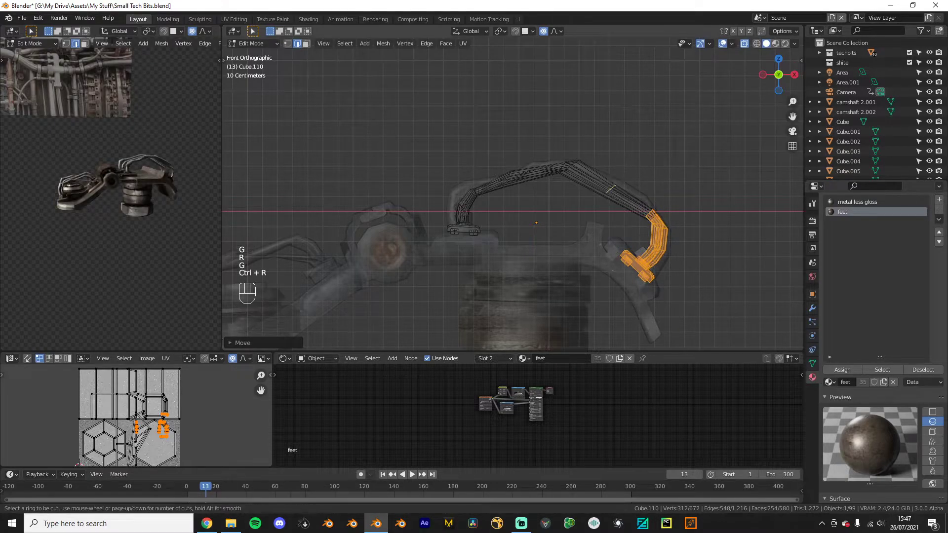
left_click(614, 181)
right_click(615, 181)
key("g")
right_click(617, 181)
key("KP_Divide")
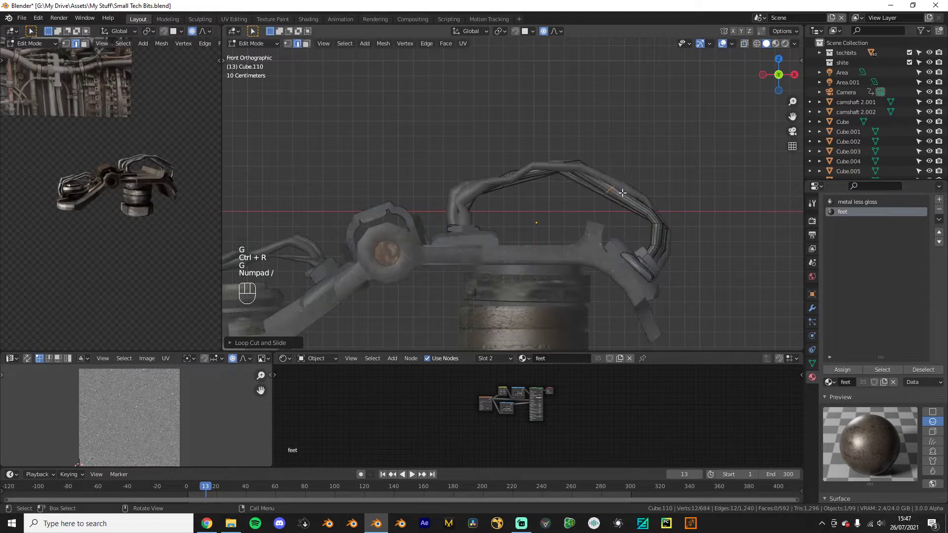
scroll(621, 190, "up", 3)
key("g")
scroll(632, 193, "up", 2)
right_click(642, 193)
Step: Add a matching loop cut to the parallel rear pipe and move both loops outward to round the arch
middle_click_drag(715, 191, 617, 232)
key("ctrl+r")
left_click(611, 210)
right_click(611, 211)
key("KP_1")
key("g")
left_click(681, 193)
key("KP_Divide")
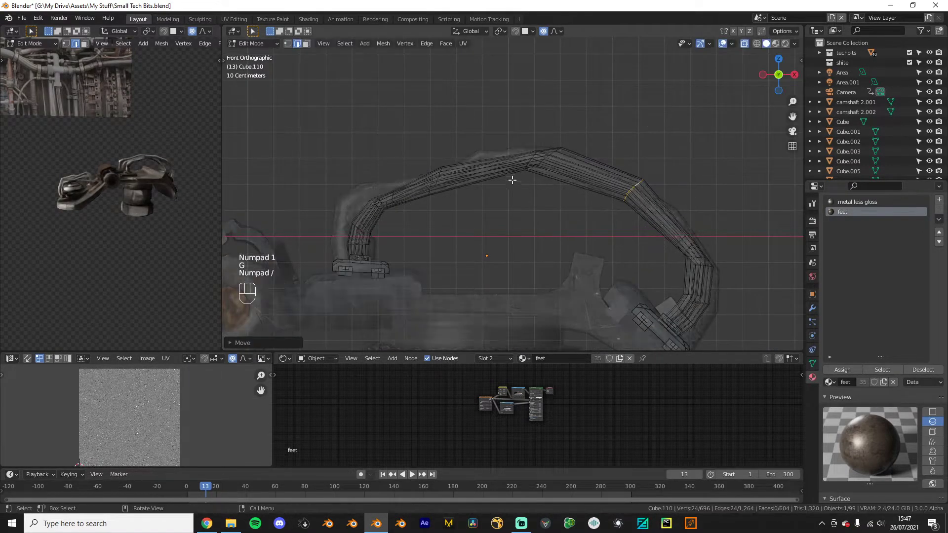
Step: Move the old curved pipes clear of the hinge, compare the model without them, and delete them
key("Tab")
key("KP_Divide")
key("g")
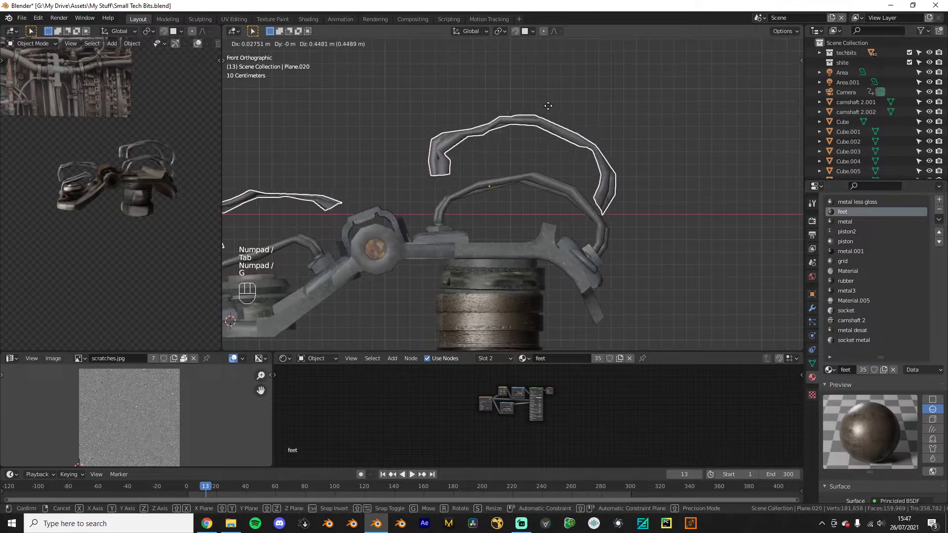
left_click(561, 82)
key("h")
scroll(519, 160, "down", 5)
middle_click_drag(346, 235, 490, 267)
key("alt+h")
scroll(490, 247, "up", 2)
key("x")
left_click(484, 185)
Step: Inspect the hinge from other angles in the rendered preview and save the file
middle_click_drag(121, 218, 152, 230)
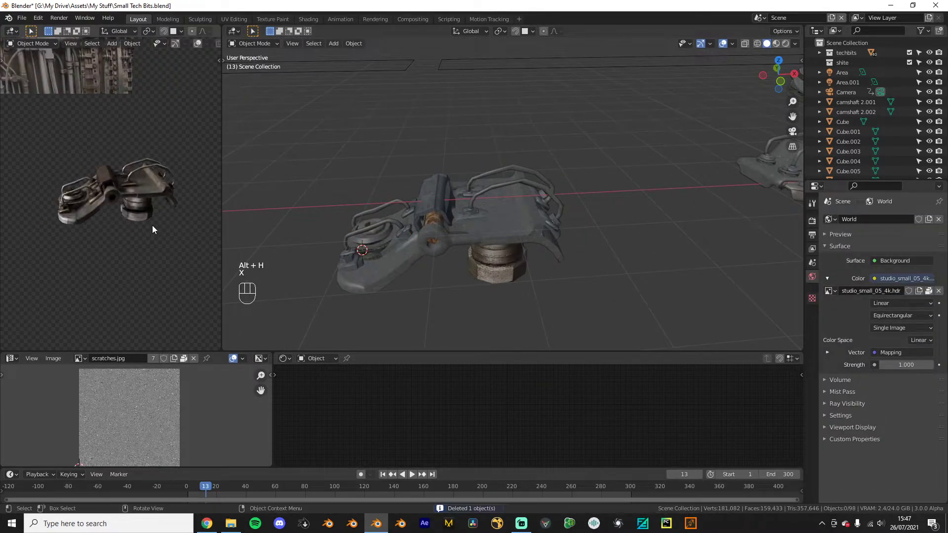
middle_click_drag(93, 214, 306, 205)
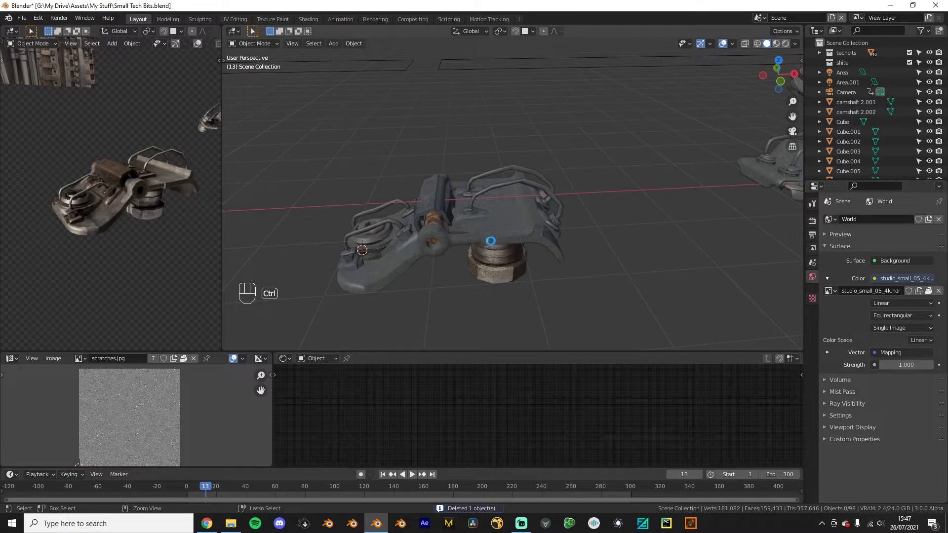
key("ctrl+s")
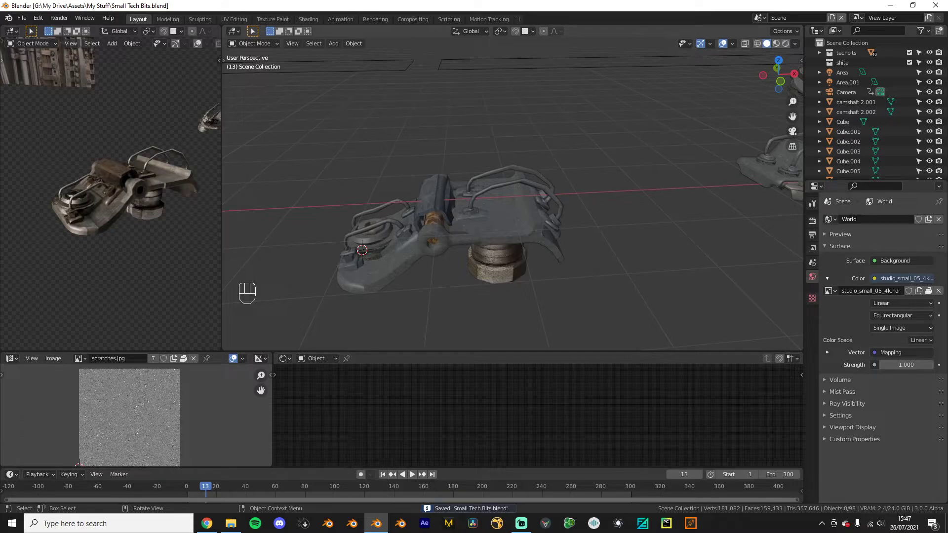
Step: Switch to the browser's "insturction name sticker ikea" image results and preview the Reddit photo of IKEA instructions with four screws
key("alt+Tab")
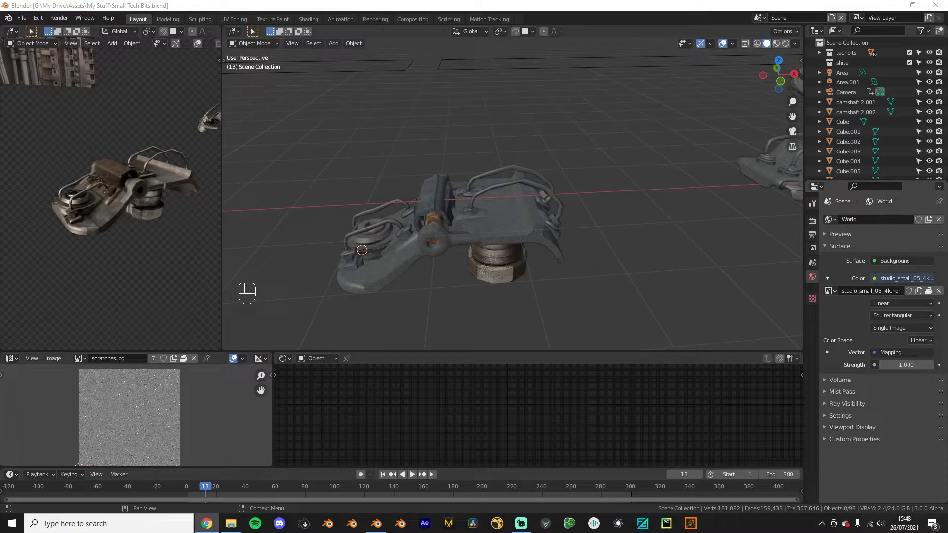
left_click_drag(947, 49, 687, 45)
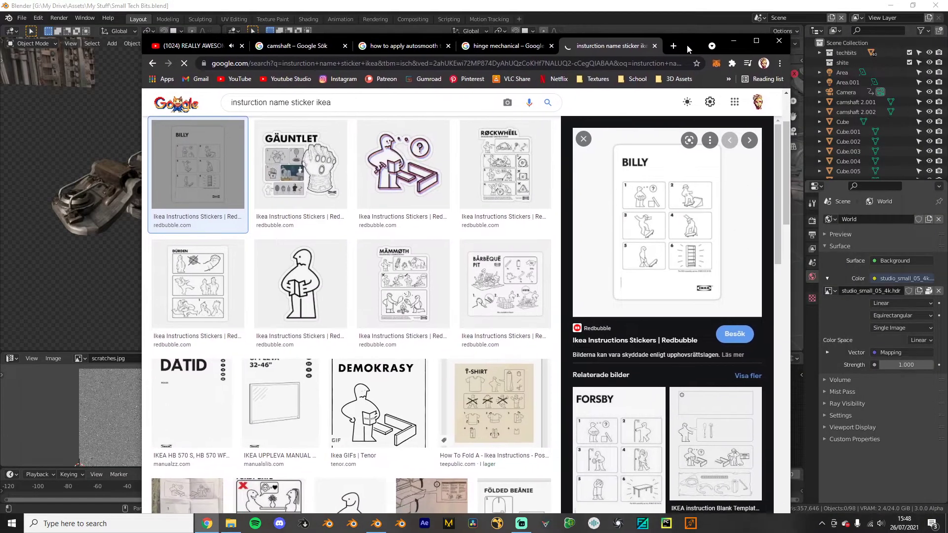
scroll(441, 284, "down", 5)
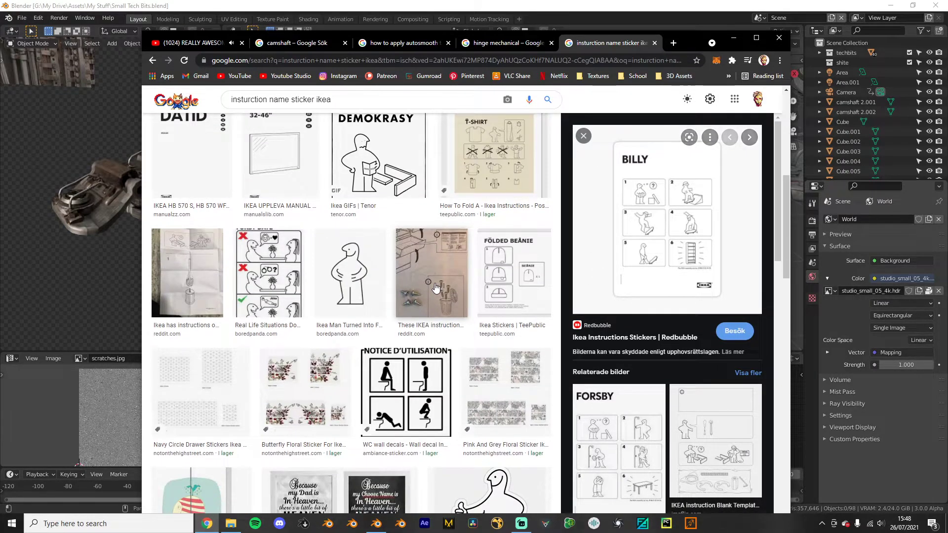
left_click(435, 287)
key("super+shift+s")
key("Escape")
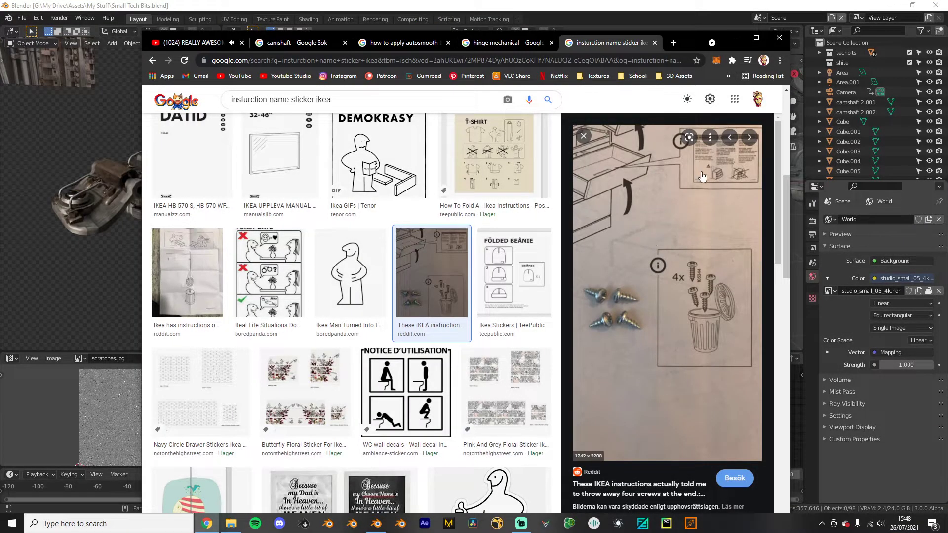
Step: Open the Reddit source of the previewed IKEA instructions photo in a new browser tab and switch to it
left_click(702, 176)
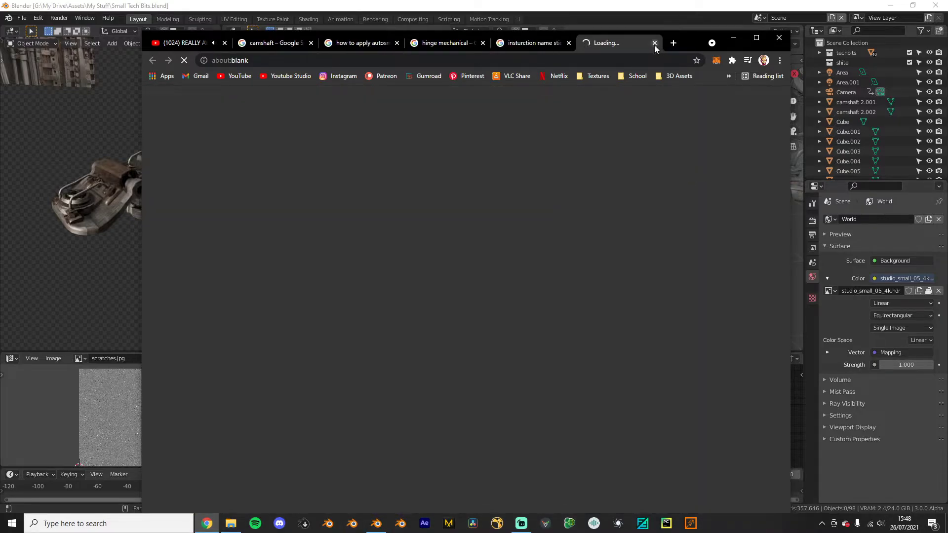
left_click(655, 44)
right_click(686, 270)
left_click(707, 281)
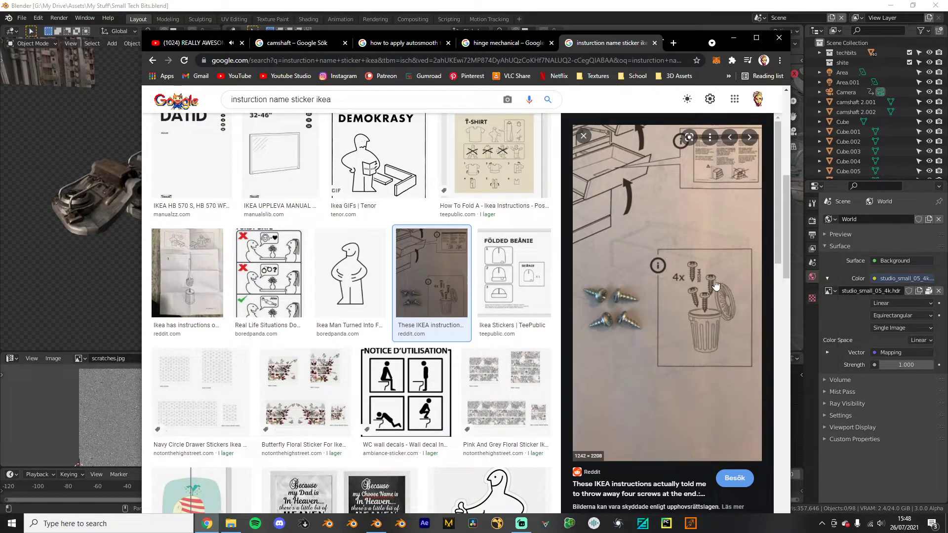
left_click(614, 43)
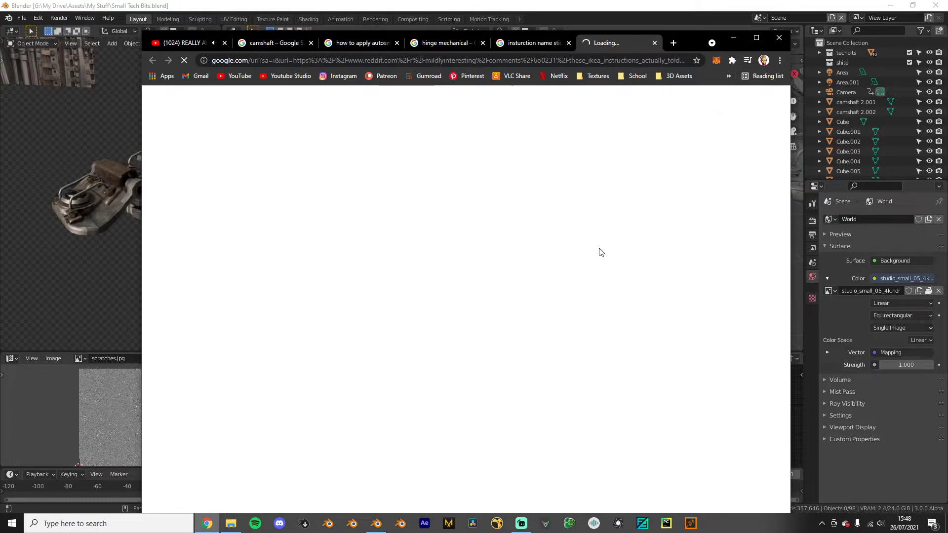
Step: Snip the small warning label out of the IKEA instructions photo and open the capture in Snip & Sketch
scroll(439, 221, "down", 1)
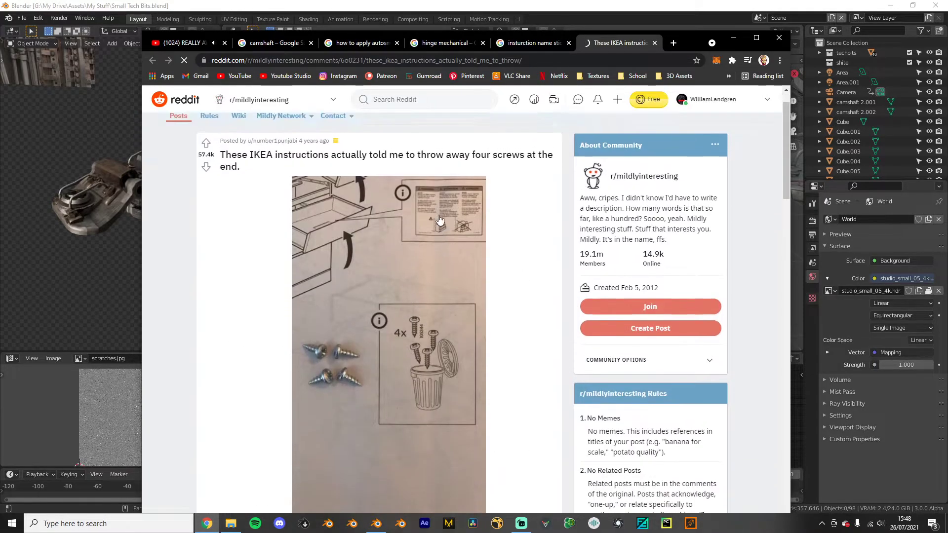
scroll(440, 232, "up", 1)
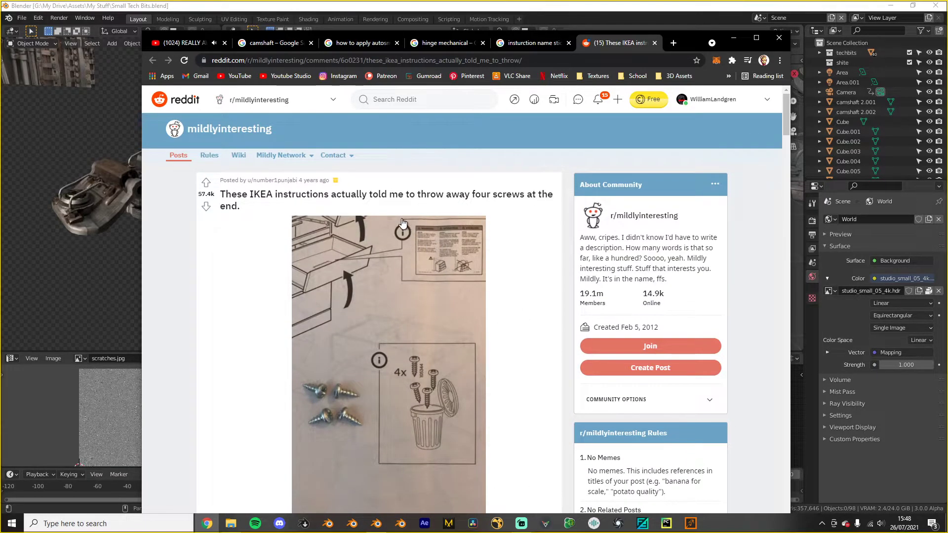
key("super+shift+s")
left_click_drag(415, 226, 483, 276)
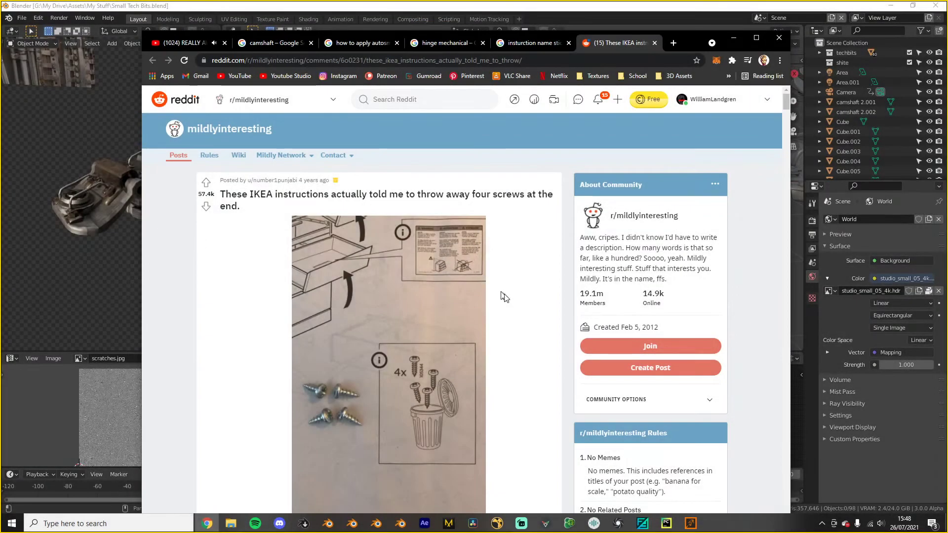
left_click(898, 414)
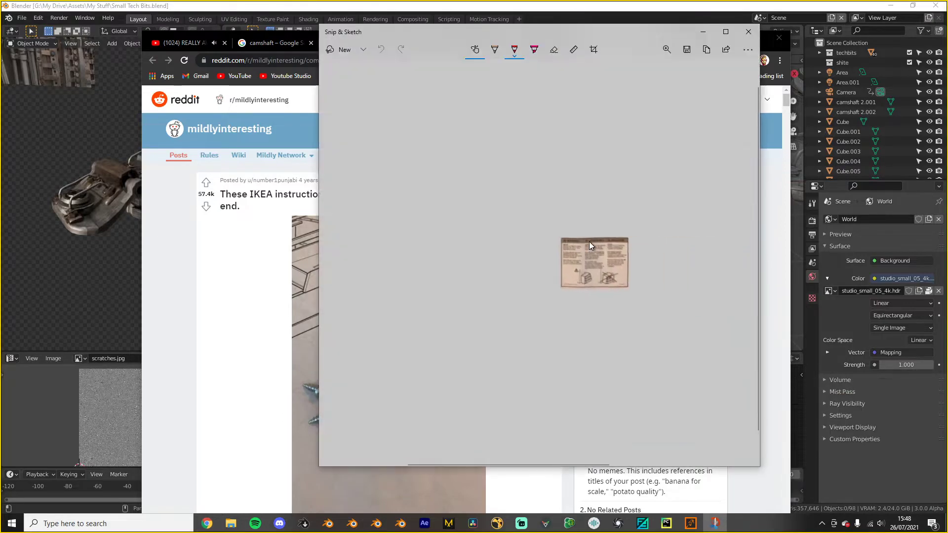
Step: Save the snip as a JPG named "ikea sticker" in Downloads and return to the hinge model in Blender
key("ctrl+s")
type("ikea")
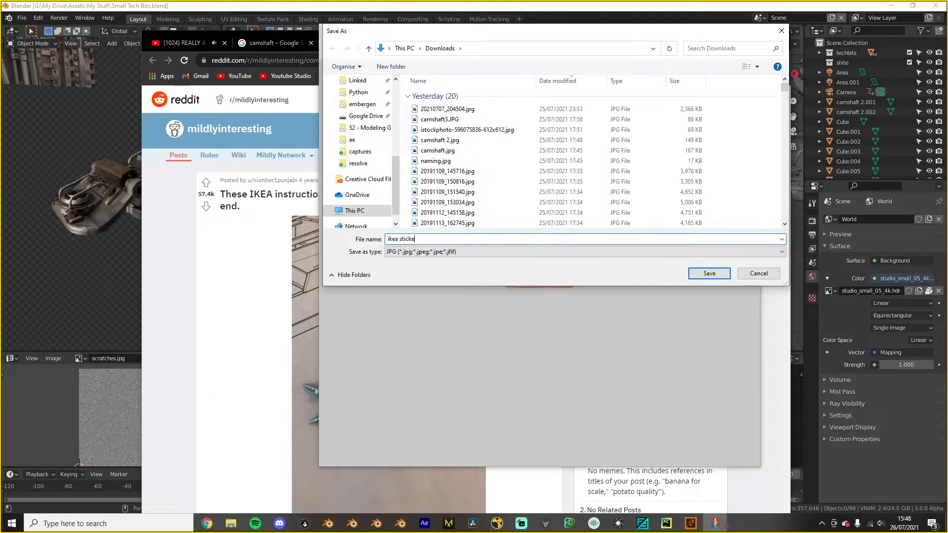
type(" stick")
key("Return")
left_click(737, 26)
left_click(733, 37)
middle_click_drag(469, 306, 467, 245)
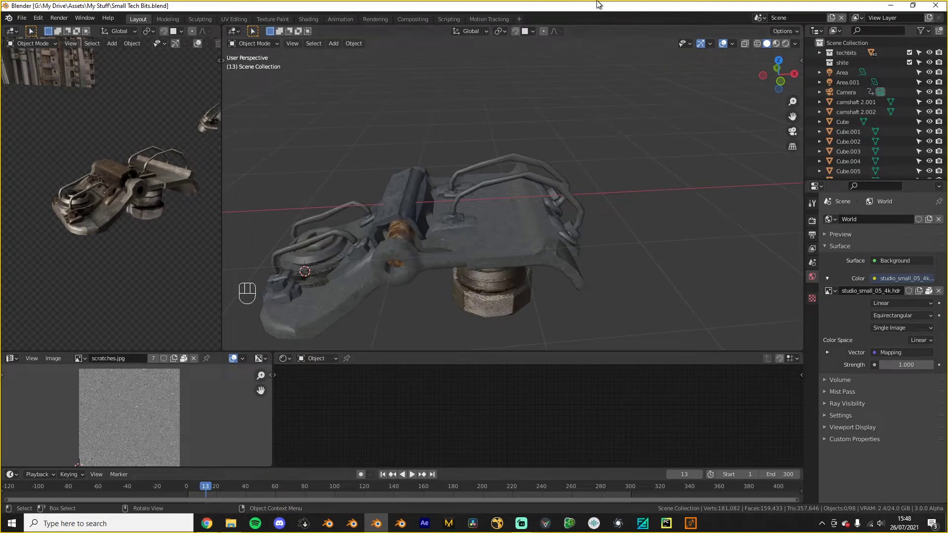
left_click(540, 203)
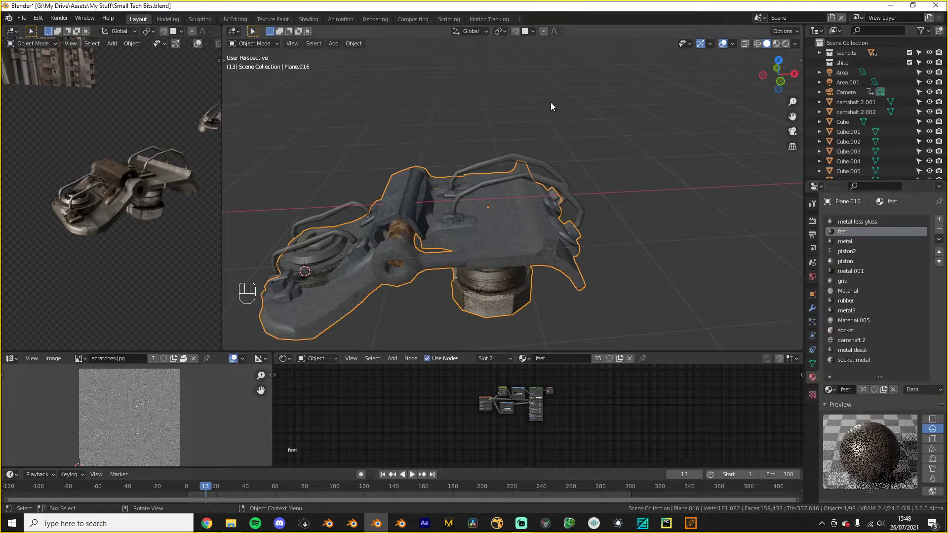
key("super+shift+s")
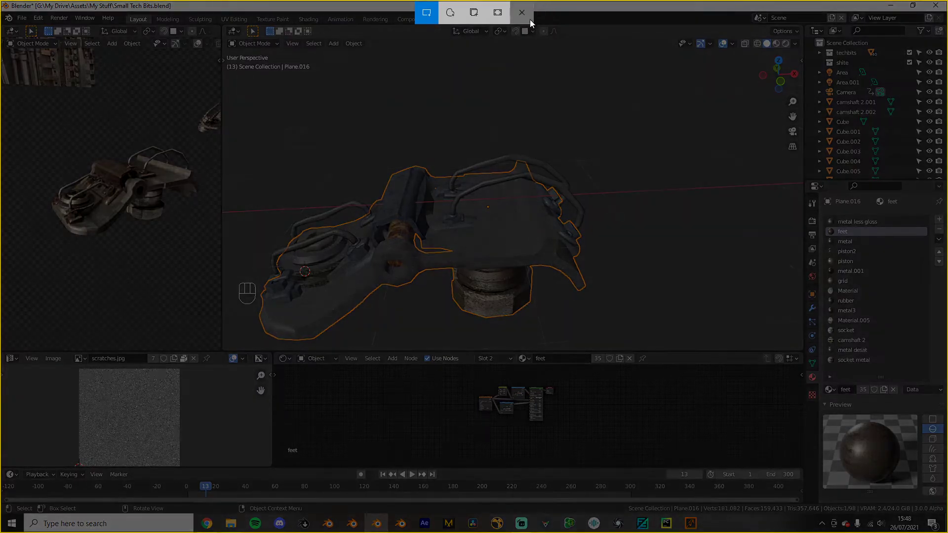
left_click(530, 19)
Step: Import the ikea sticker image from Downloads as an image plane at the hinge's flat plate
middle_click_drag(537, 340, 510, 199)
scroll(523, 276, "up", 2)
key("q")
left_click(509, 199)
key("q")
left_click(475, 129)
scroll(450, 328, "down", 10)
scroll(457, 318, "down", 10)
scroll(460, 319, "down", 10)
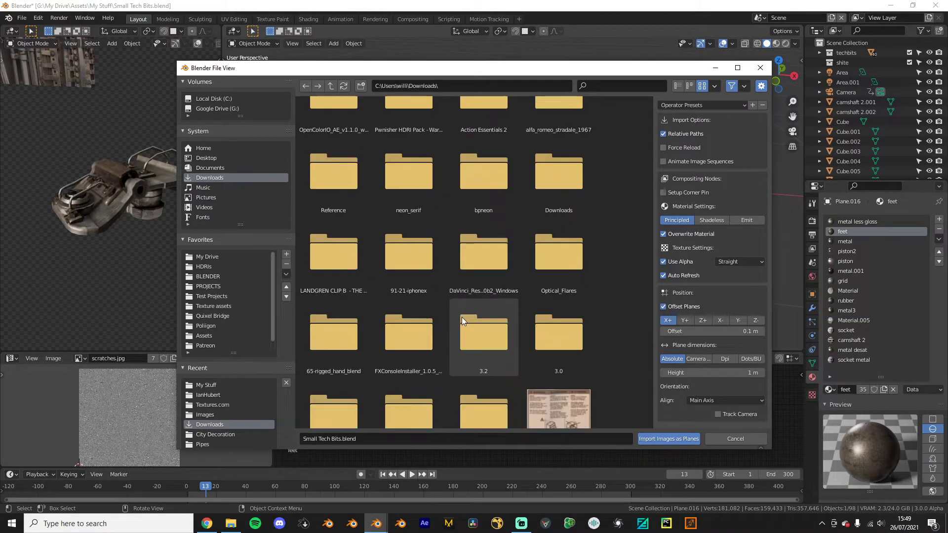
scroll(488, 342, "down", 1)
double_click(551, 377)
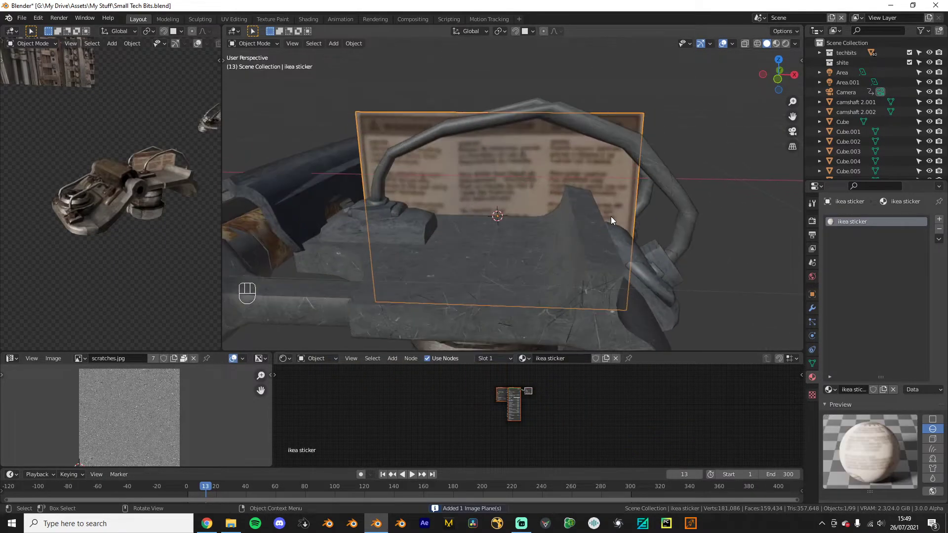
Step: Set snapping to Increment and rotate the sticker plane in the right view so it lies flat
key("KP_3")
key("r")
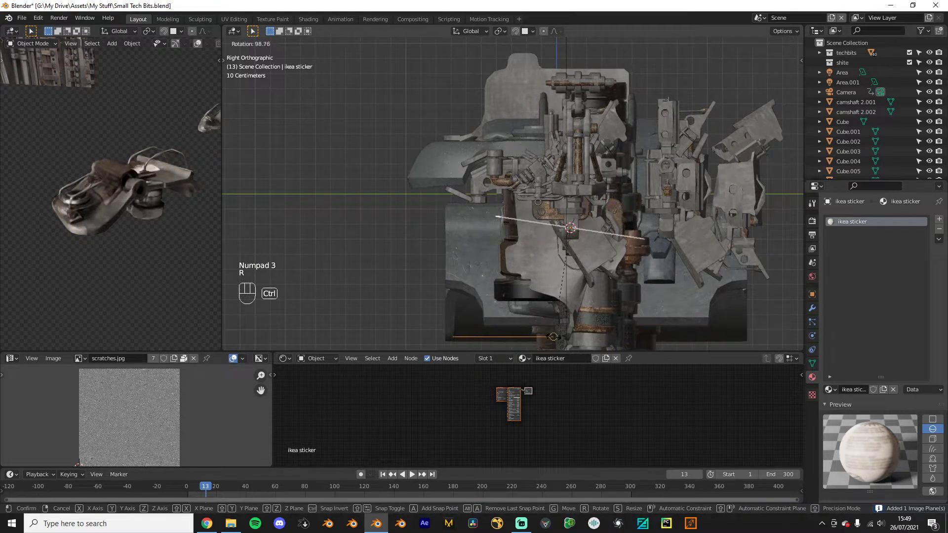
right_click(652, 253)
scroll(651, 253, "down", 4)
scroll(651, 253, "up", 2)
left_click(528, 32)
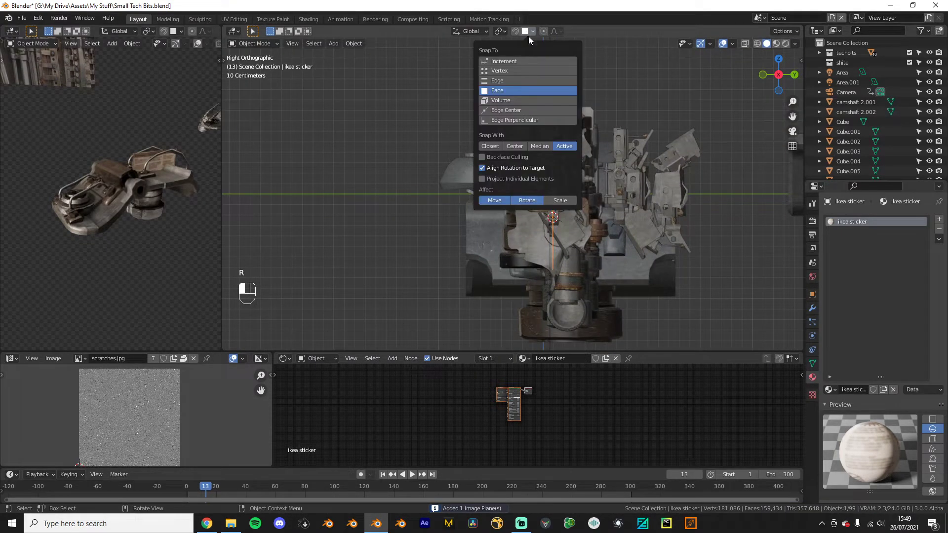
left_click(506, 61)
key("r")
key("Return")
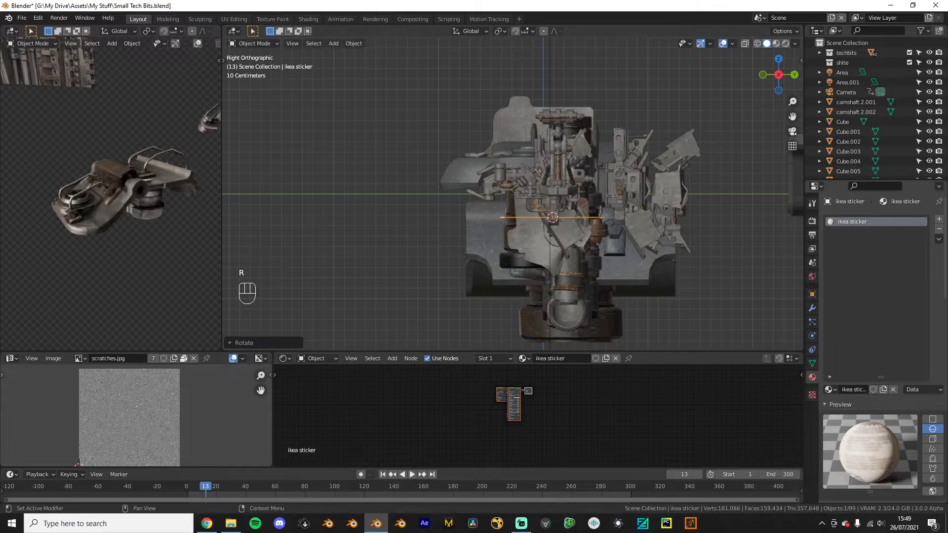
Step: Move the sticker plane in the front view onto the upper surface of the hinge's flat plate
middle_click_drag(568, 256, 616, 273)
scroll(572, 271, "up", 2)
middle_click_drag(504, 272, 556, 278)
key("KP_1")
key("g")
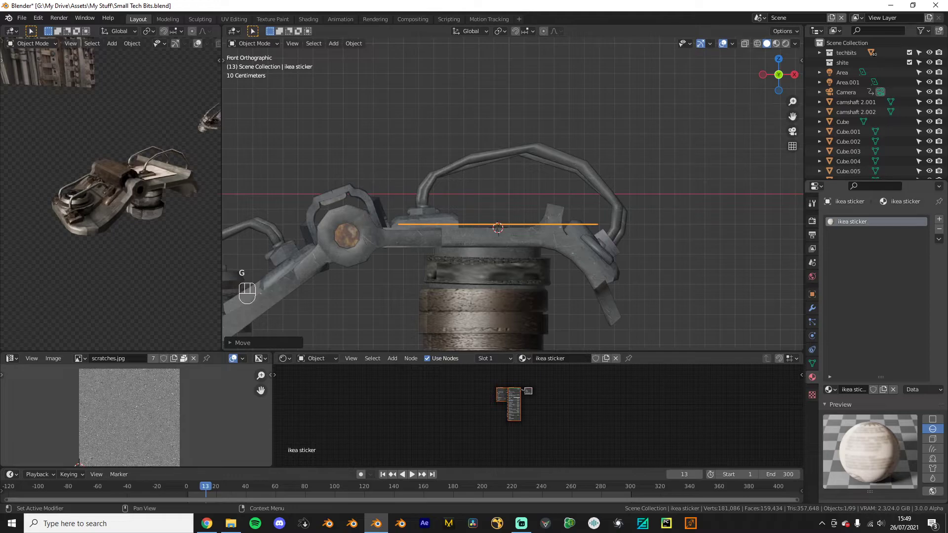
middle_click_drag(553, 316, 617, 232)
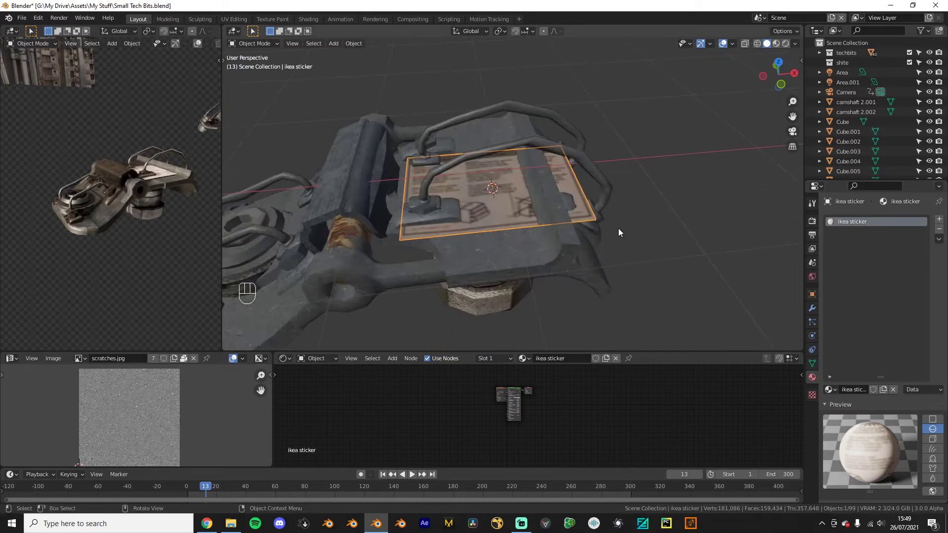
Step: Turn the sticker a quarter turn in the top view and shrink it to fit between the plate's two curved pipes
key("KP_7")
key("r")
left_click(525, 242)
middle_click_drag(595, 197, 606, 247, "shift")
key("s")
left_click(596, 204)
key("g")
left_click(585, 186)
scroll(72, 224, "up", 6)
middle_click_drag(72, 225, 49, 239, "shift")
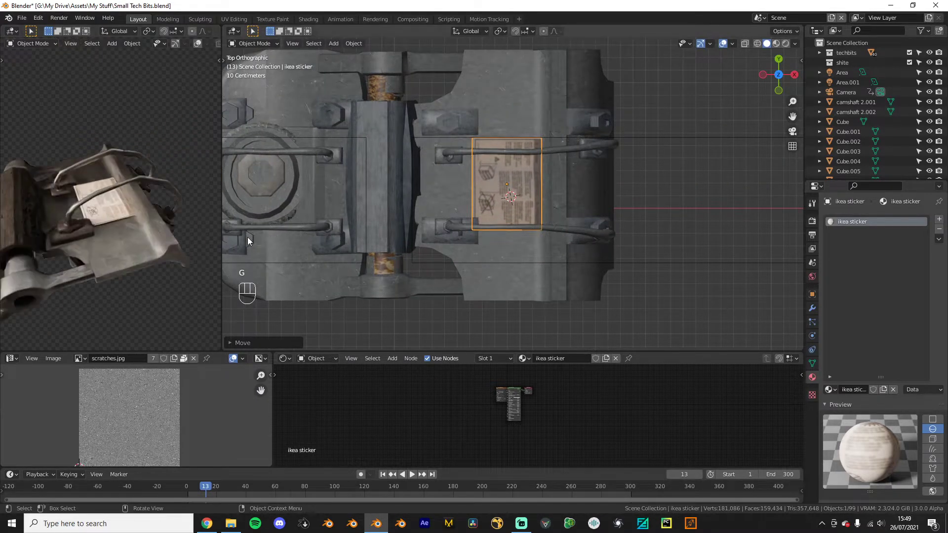
Step: Adjust the sticker's scale in the front view and align its height with the plate's surface
key("KP_1")
key("s")
left_click(580, 229)
key("g")
left_click(581, 237)
scroll(92, 225, "down", 5)
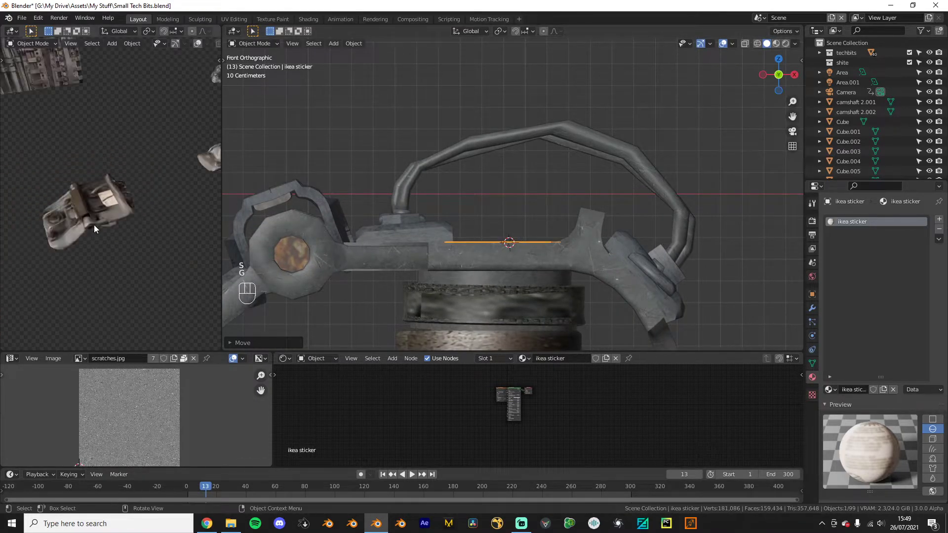
Step: Enlarge the sticker so it covers more of the plate beneath the curved pipes
middle_click_drag(93, 225, 146, 262)
middle_click_drag(599, 262, 692, 326)
key("Tab")
key("Tab")
scroll(609, 217, "down", 3)
key("s")
left_click(607, 218)
key("s")
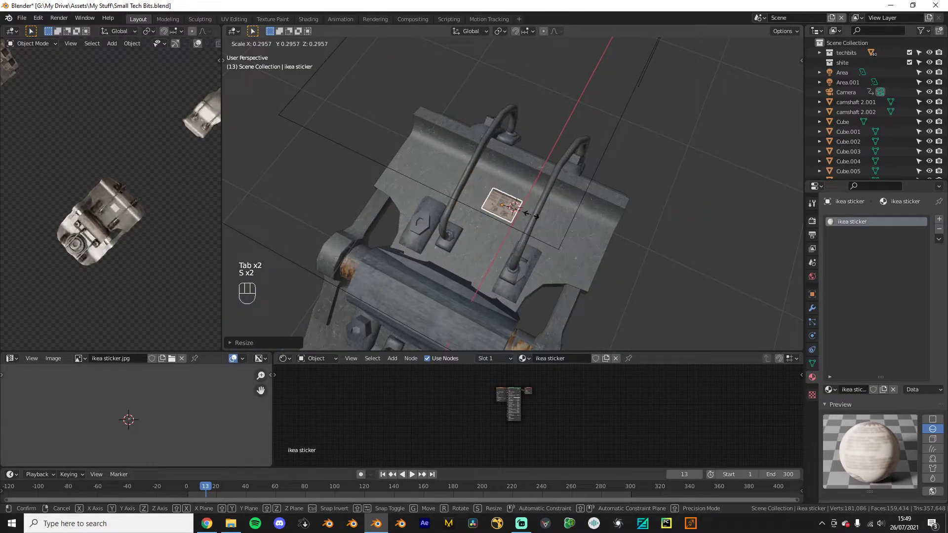
right_click(531, 215)
key("s")
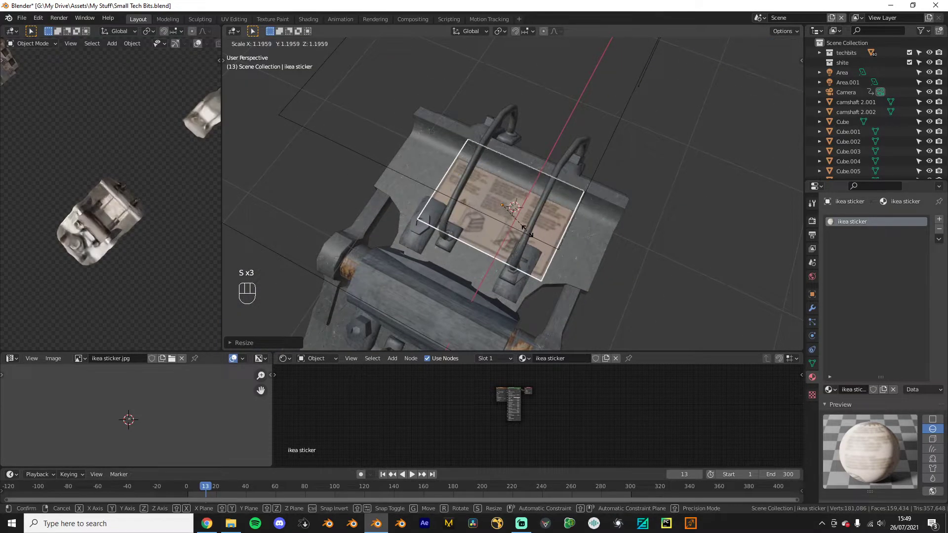
left_click(539, 217)
scroll(563, 245, "up", 2)
middle_click_drag(564, 244, 570, 216)
Step: Raise the sticker plane in the front view so it floats above the plate
key("Tab")
key("KP_1")
key("KP_Divide")
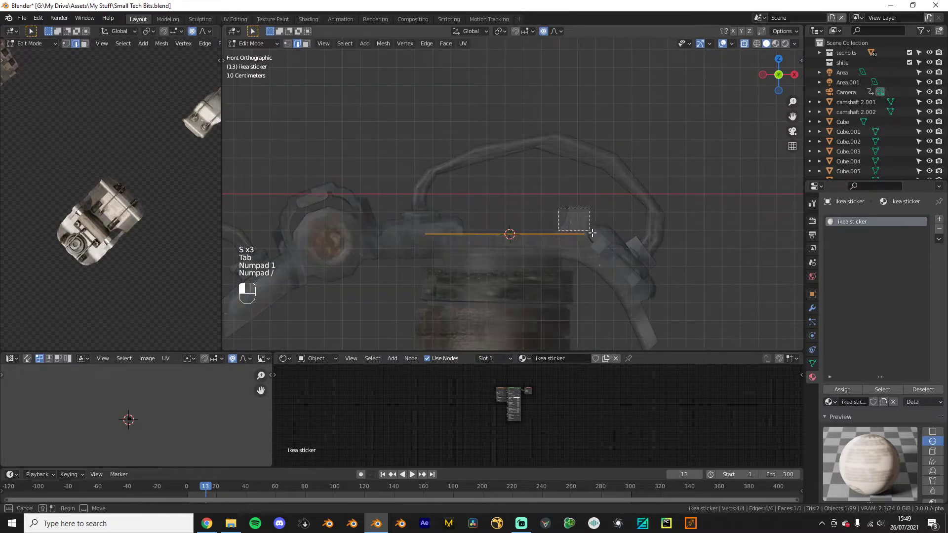
key("Tab")
key("KP_Divide")
key("g")
left_click(570, 212)
Step: Subdivide the sticker plane's whole mesh so it can bend to the surface
key("Tab")
right_click(570, 212)
key("ctrl+z")
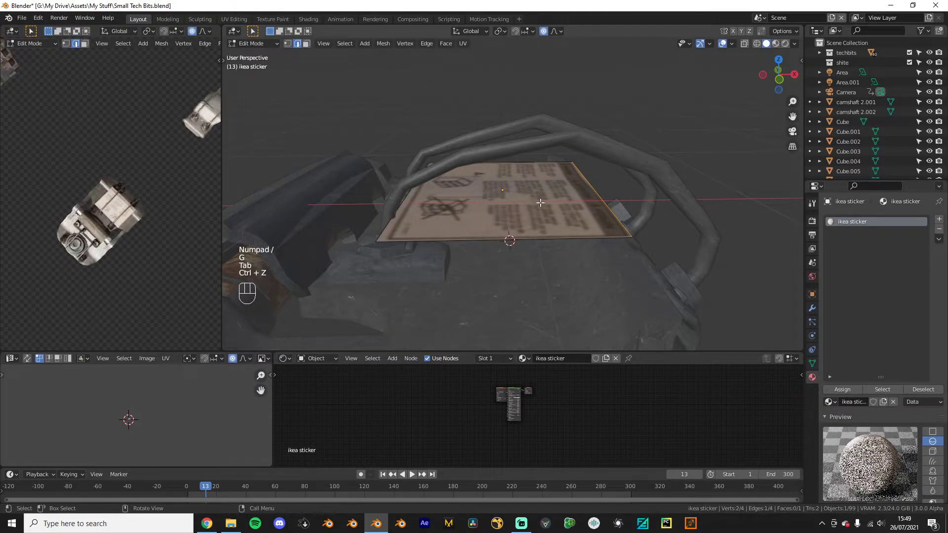
key("a")
right_click(548, 197)
left_click(549, 198)
key("Tab")
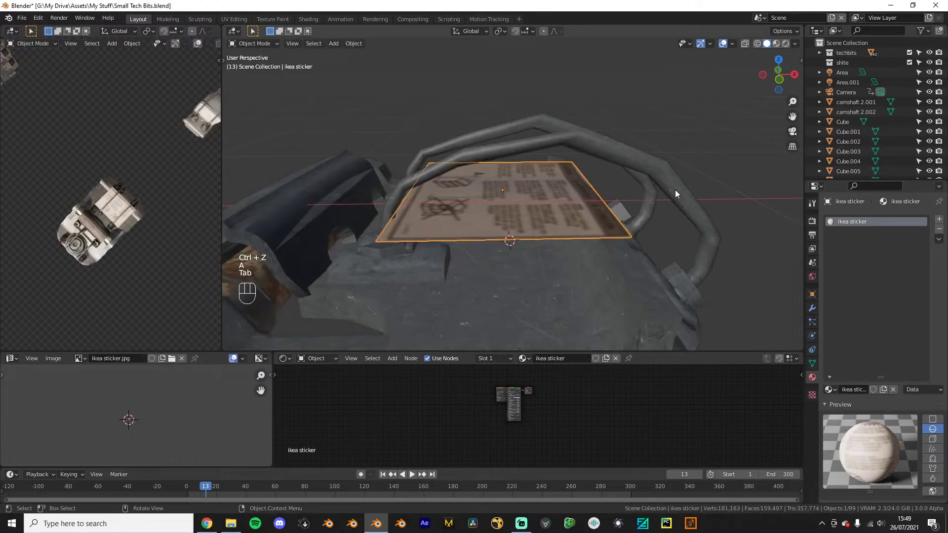
middle_click_drag(460, 215, 477, 224)
scroll(438, 245, "down", 8)
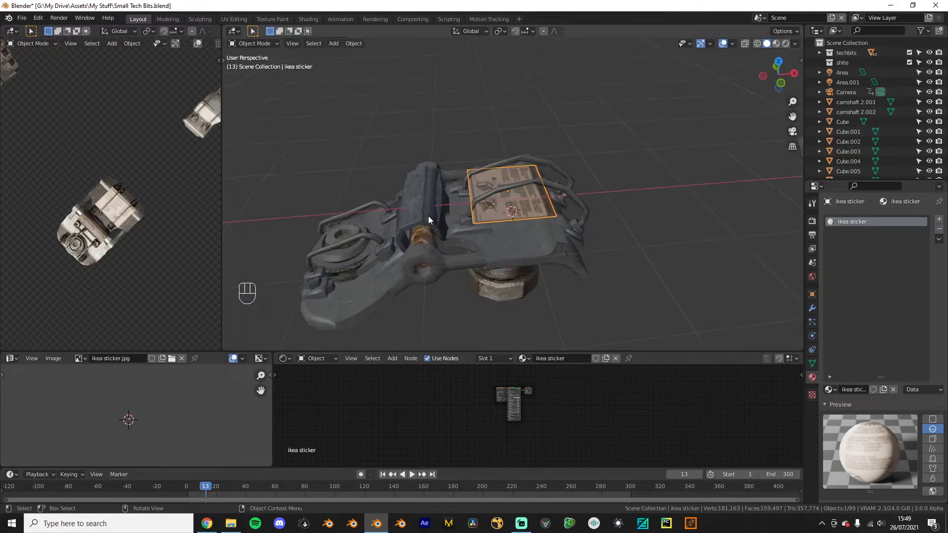
Step: Add a Shrinkwrap modifier to the sticker plane and set the hinge body, Plane.016, as its target
left_click(519, 256)
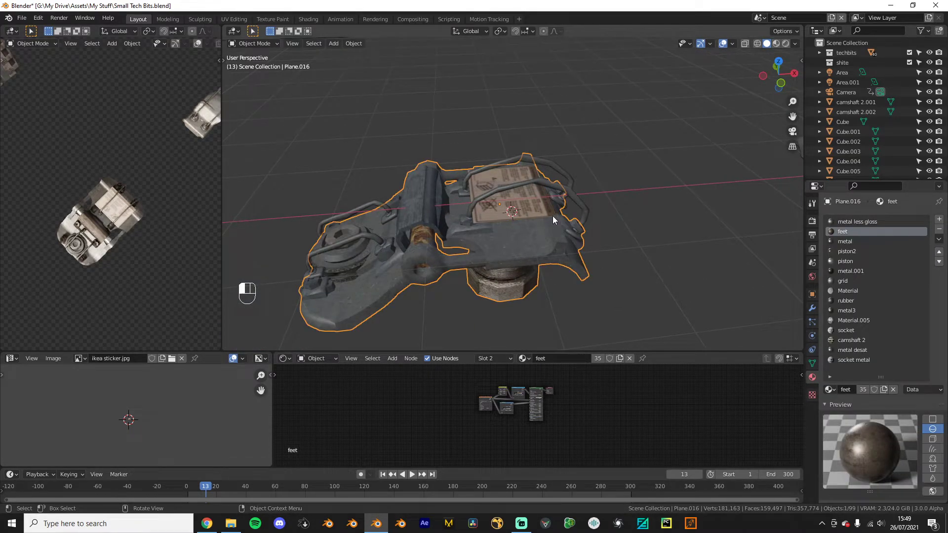
left_click(552, 215)
left_click(527, 257)
left_click(556, 208)
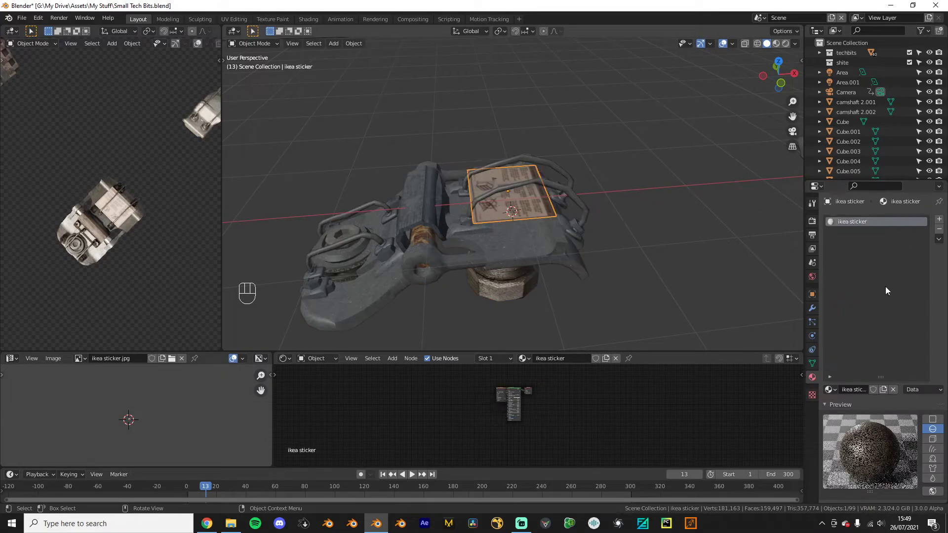
left_click(812, 308)
left_click(871, 220)
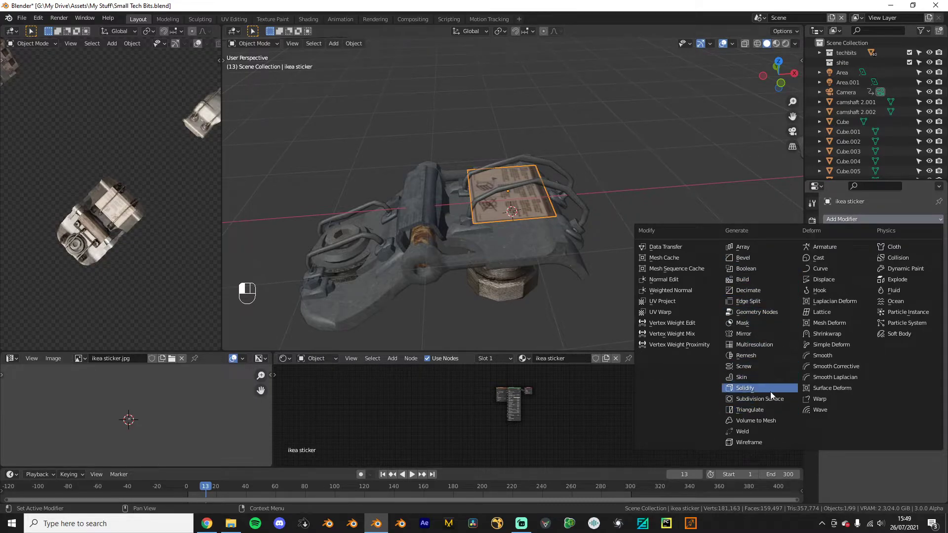
left_click(834, 333)
scroll(686, 283, "up", 3)
middle_click_drag(686, 283, 688, 262)
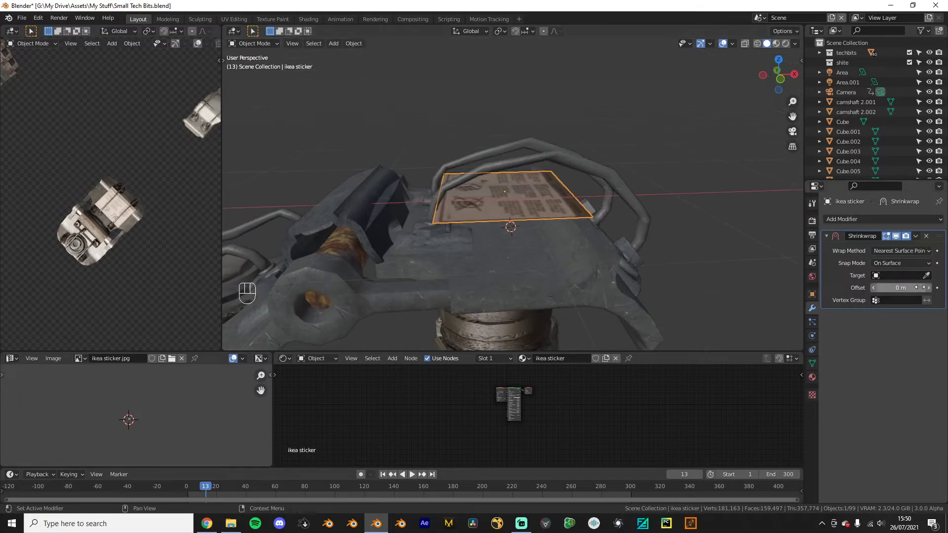
left_click(501, 271)
Step: Rescale the shrinkwrapped sticker, then shift and rotate it towards the plate's raised ridge
middle_click_drag(517, 269, 607, 237)
key("s")
left_click(600, 233)
key("g")
key("r")
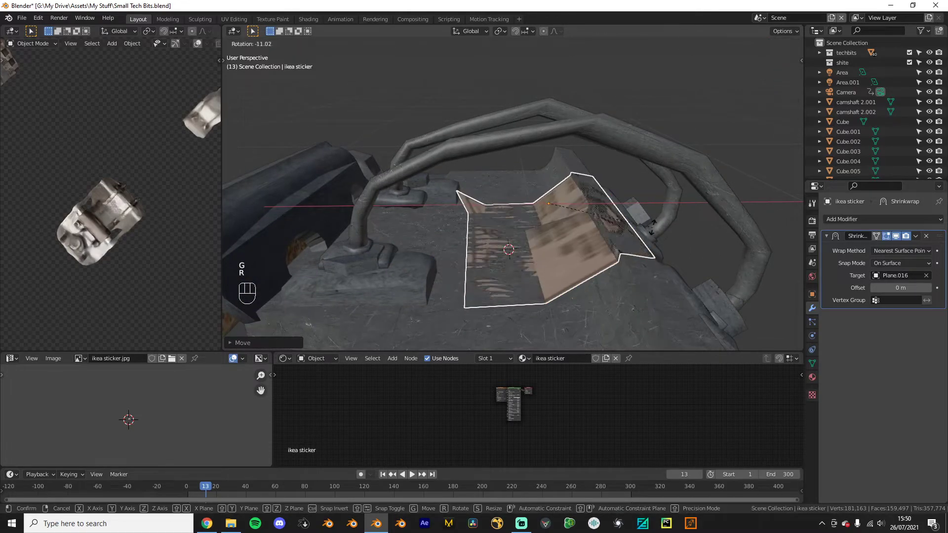
left_click(673, 207)
Step: Rotate the sticker steeply in the front view and reposition it against the plate's ridge
key("KP_1")
key("r")
left_click(600, 221)
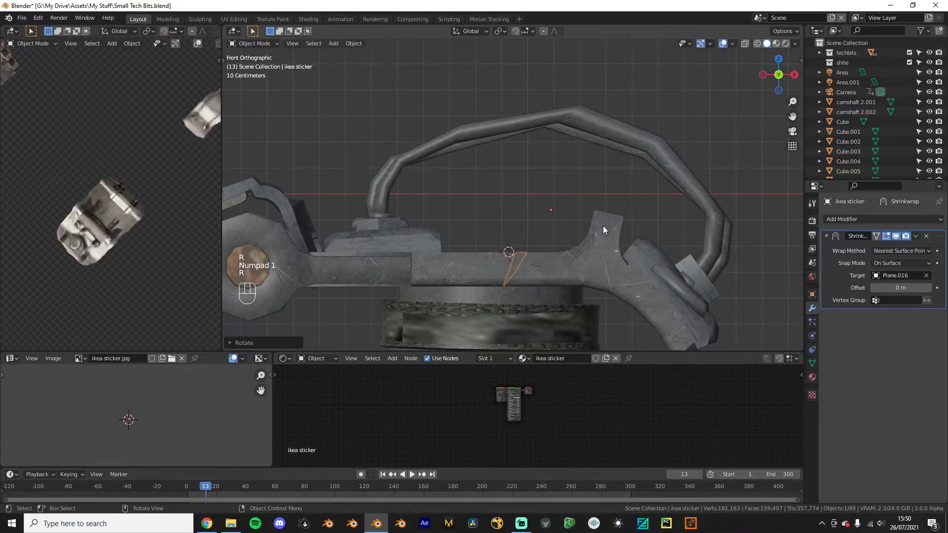
middle_click_drag(600, 221, 637, 228)
key("g")
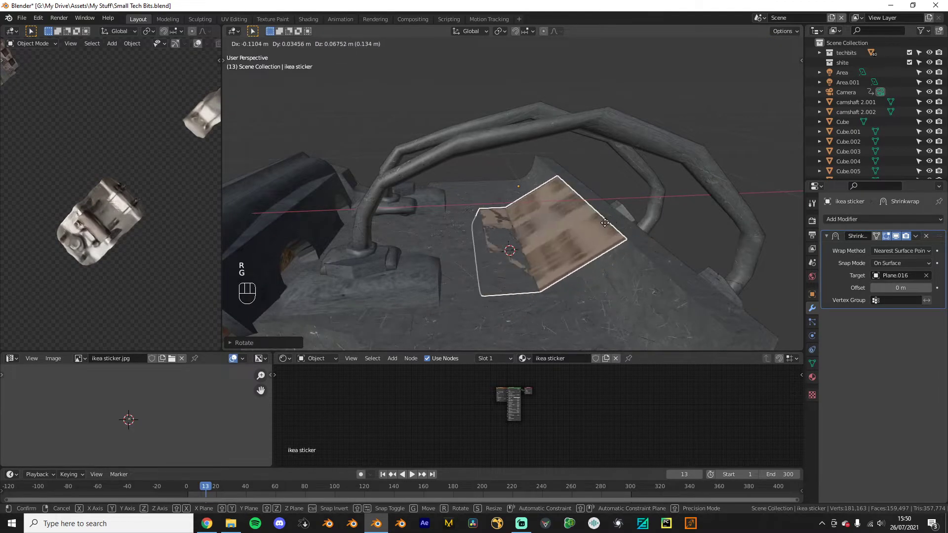
left_click(573, 230)
Step: Try subdividing the sticker's mesh further and undo the subdivision
key("Tab")
right_click(545, 189)
left_click(541, 181)
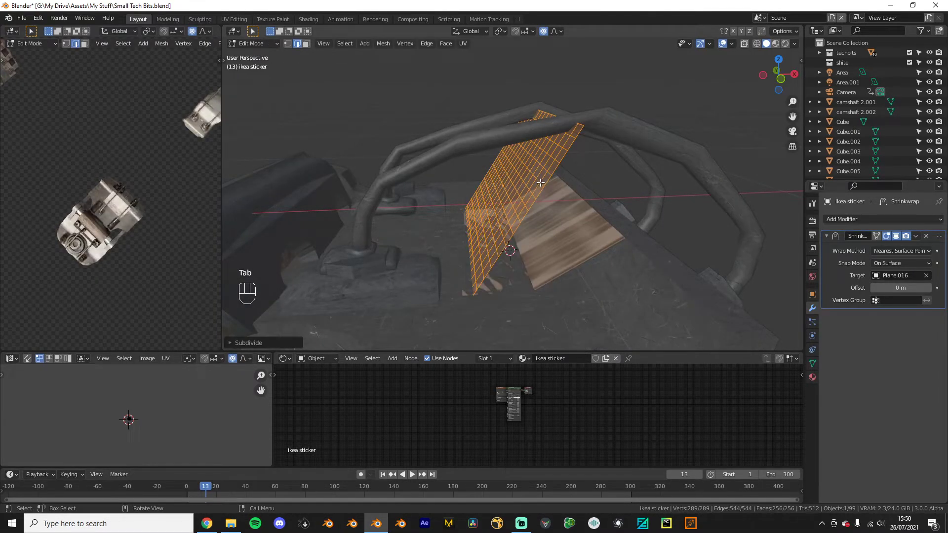
key("ctrl+z")
key("Tab")
Step: Move the sticker over the hinge's central barrel cover and rotate it closer to horizontal in the front view
key("KP_1")
key("g")
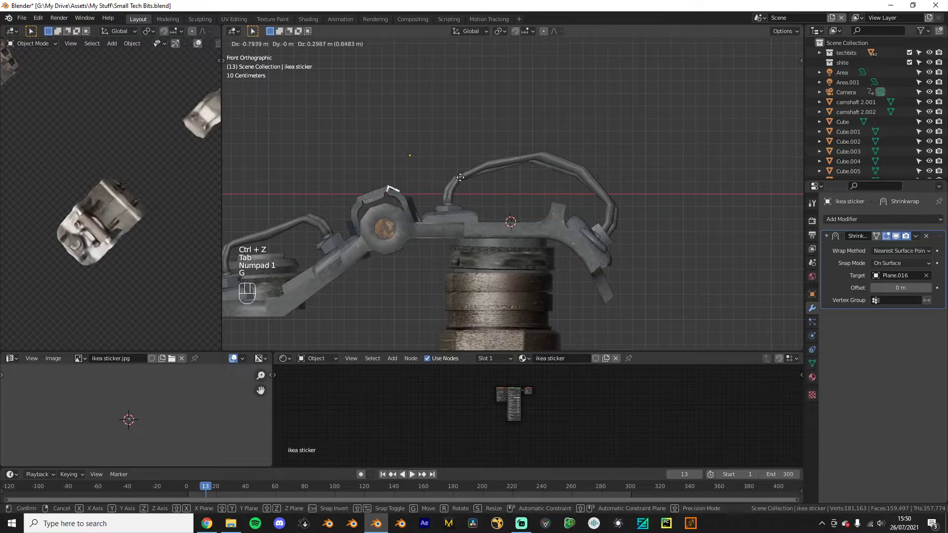
left_click(400, 178)
middle_click_drag(374, 186, 583, 227)
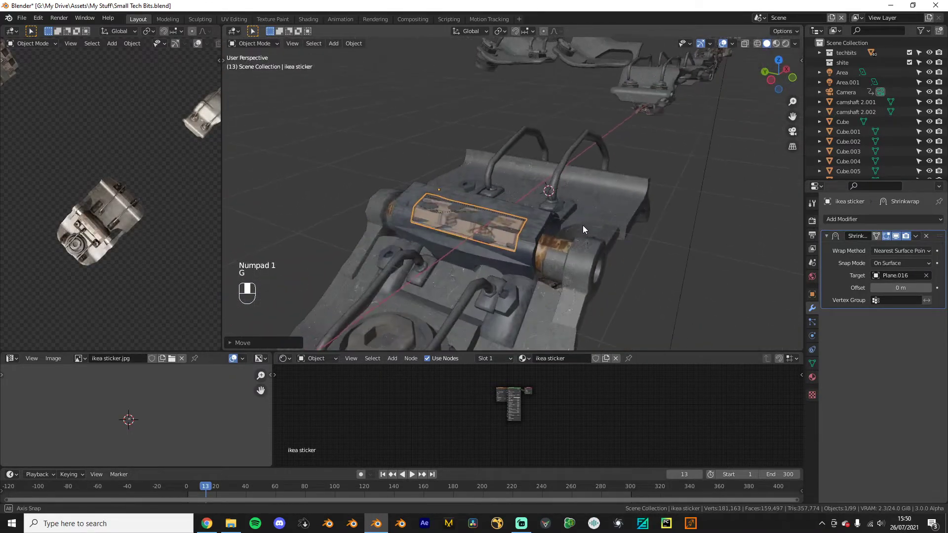
key("KP_1")
key("r")
left_click(474, 241)
Step: Hide the Shrinkwrap effect in the viewport and move the sticker over the round disc on the lower foot
key("KP_Divide")
key("KP_Divide")
left_click(895, 236)
middle_click_drag(503, 204, 563, 181, "shift")
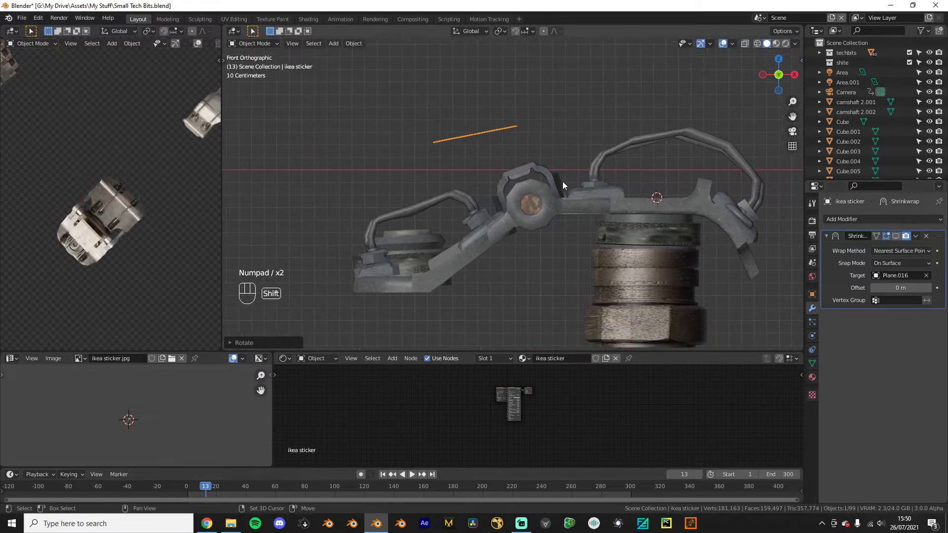
key("g")
left_click(481, 231)
middle_click_drag(481, 231, 477, 264)
left_click(477, 265)
key("g")
right_click(484, 249)
key("g")
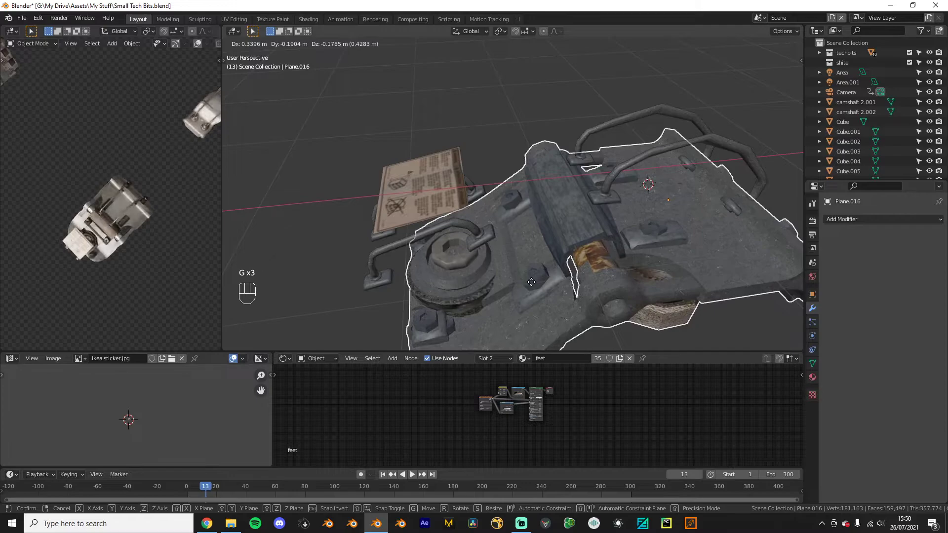
right_click(637, 206)
Step: Select the IKEA sticker and move it in the top view over the upper plate between the two handles
left_click(434, 201)
key("KP_7")
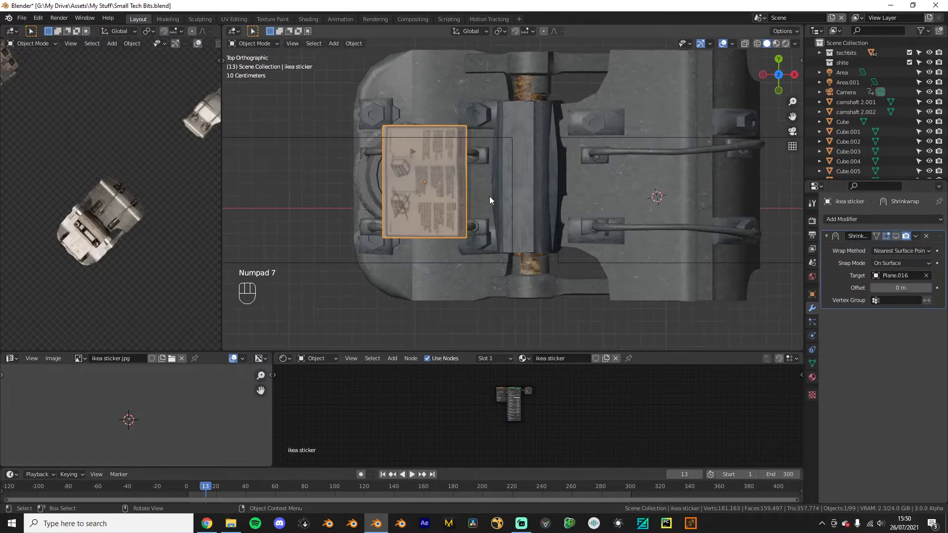
key("g")
key("KP_1")
Step: Rotate the sticker nearly horizontal in the front view and position it just above the plate, under the handles
key("r")
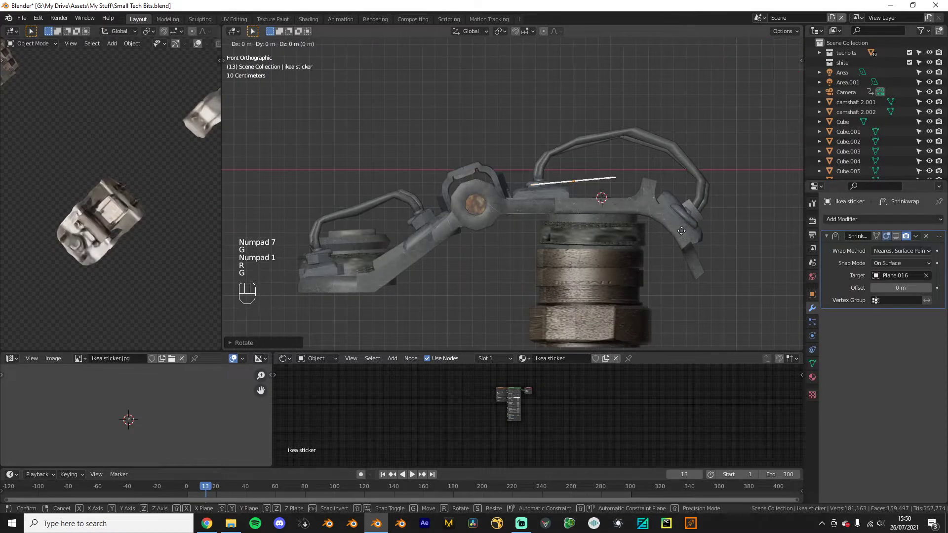
key("g")
key("s")
key("s")
left_click(710, 228)
key("r")
left_click(708, 236)
key("g")
left_click(691, 227)
key("g")
left_click(661, 212)
key("g")
left_click(661, 212)
key("g")
left_click(651, 211)
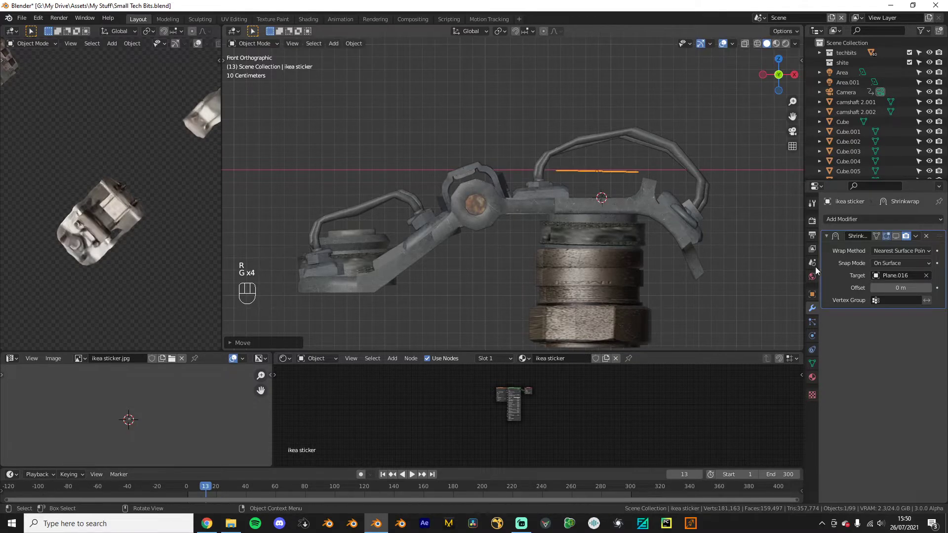
Step: Show the Shrinkwrap effect in the viewport again and set its offset to 0.01 m
left_click(897, 236)
middle_click_drag(576, 232, 550, 297)
middle_click_drag(726, 257, 554, 249, "shift")
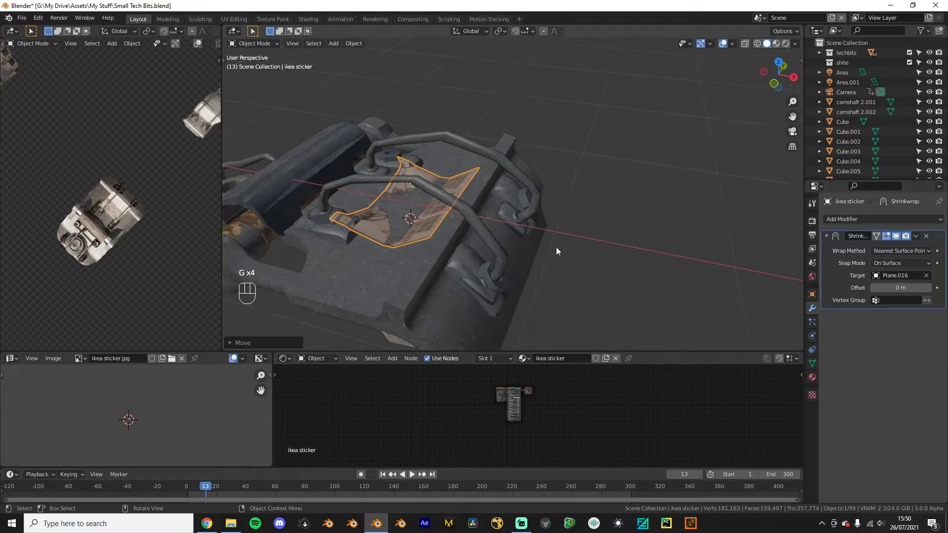
key("s")
left_click(536, 242)
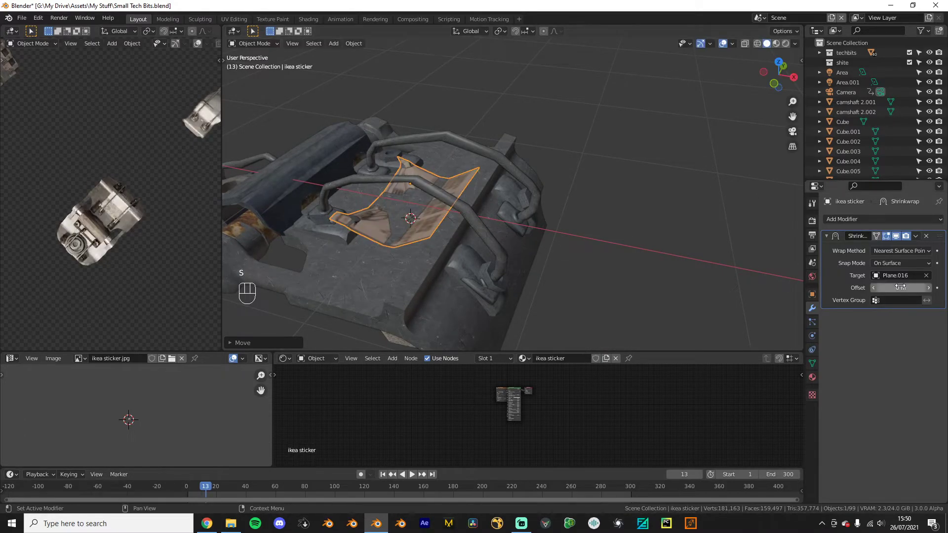
left_click_drag(893, 288, 900, 288)
scroll(47, 249, "up", 6)
middle_click_drag(80, 253, 80, 208)
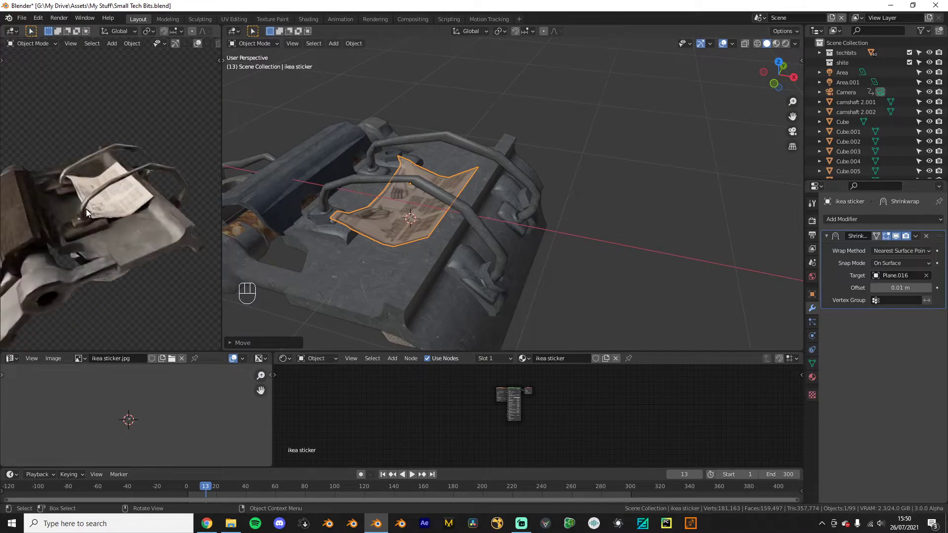
scroll(79, 205, "up", 3)
Step: Subdivide the sticker's whole mesh twice more in Edit Mode
key("Tab")
middle_click_drag(435, 232, 530, 241)
key("ctrl+b")
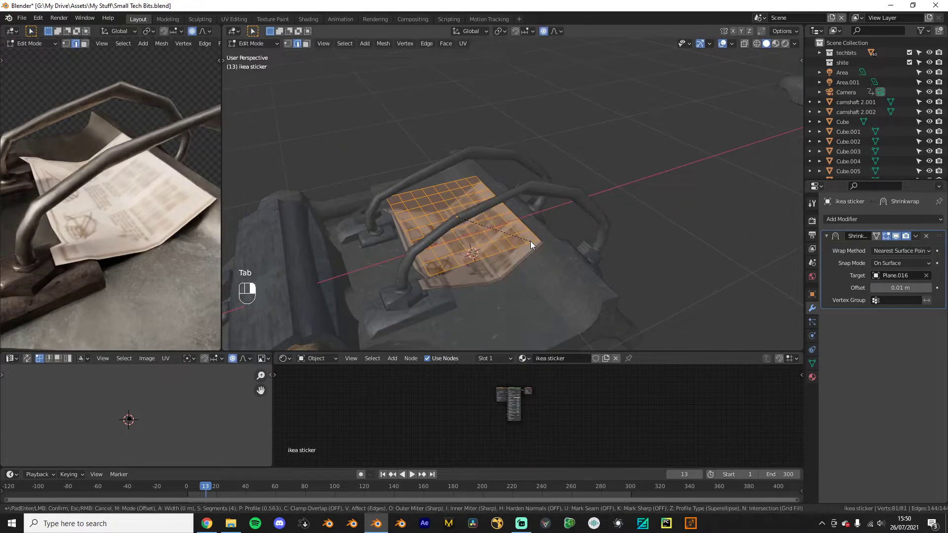
right_click(514, 224)
right_click(485, 191)
left_click(484, 191)
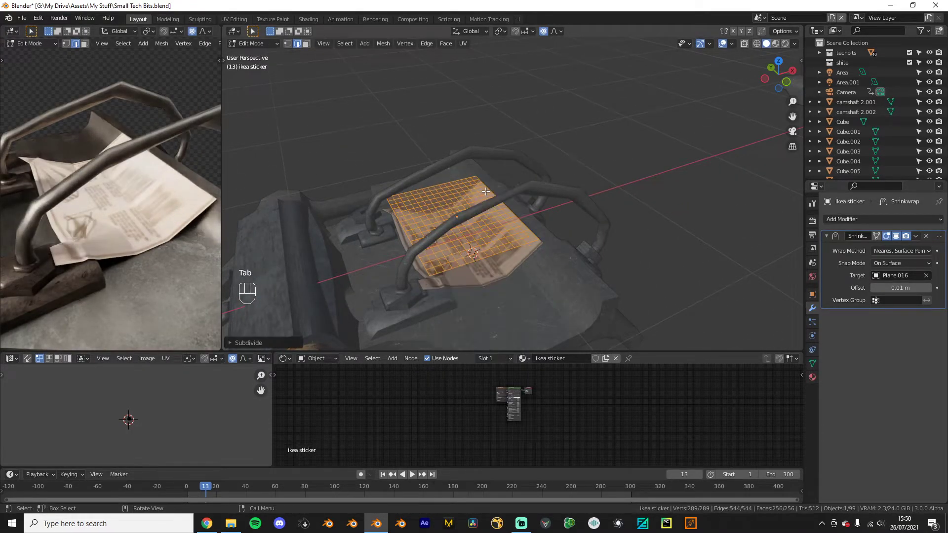
right_click(486, 191)
left_click(486, 191)
scroll(505, 282, "up", 3)
middle_click_drag(504, 282, 486, 271)
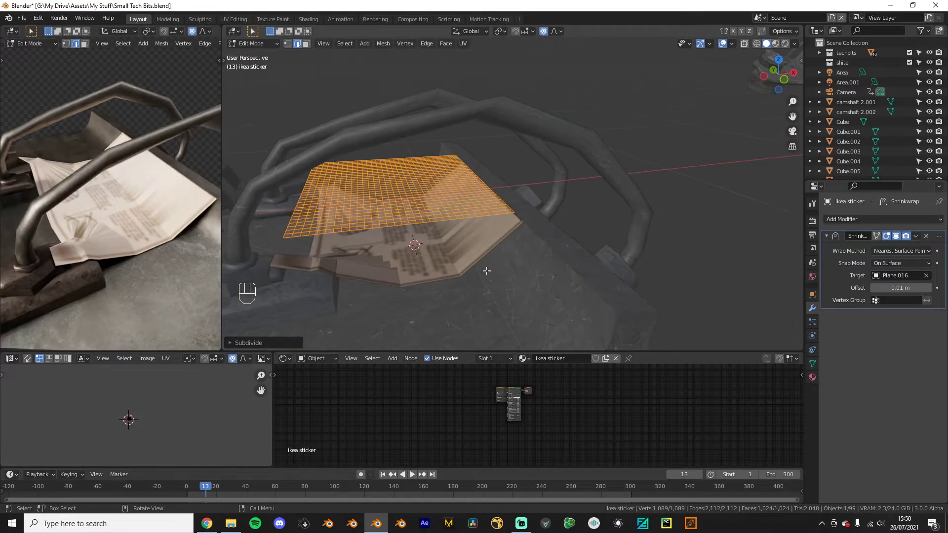
right_click(513, 238)
middle_click_drag(532, 248, 509, 207)
Step: Scale the sticker down in Object Mode, rotate it and move it against the plate's curved ridge
key("Tab")
left_click(502, 214)
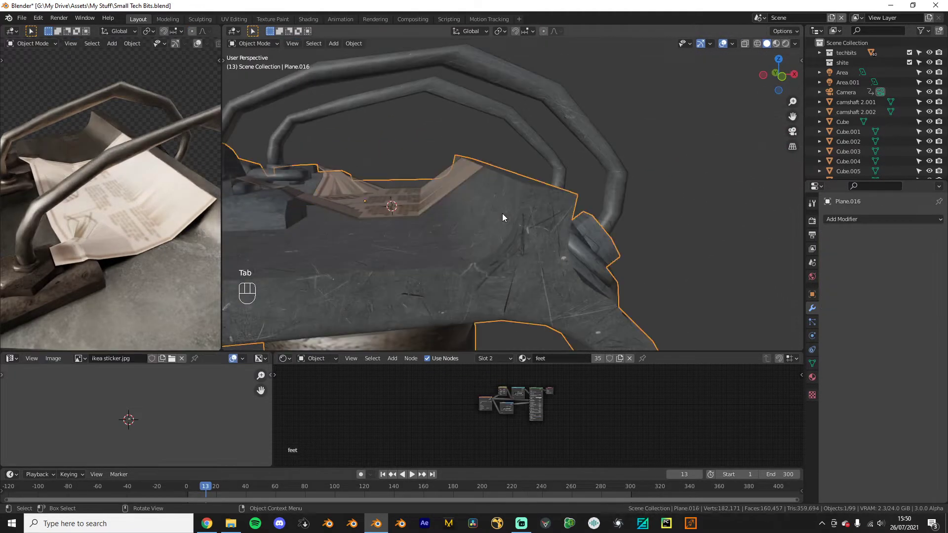
key("Tab")
key("Tab")
left_click(447, 186)
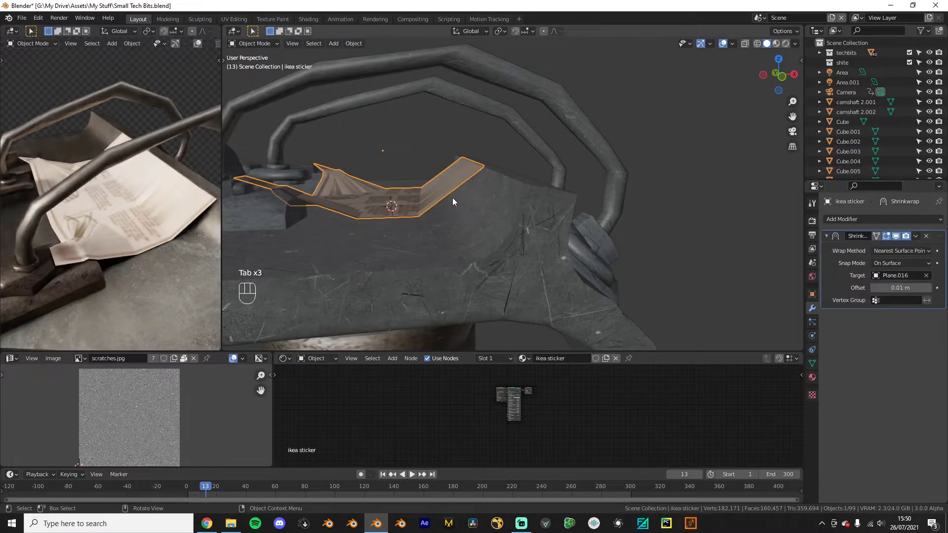
key("Tab")
key("Tab")
key("s")
left_click(428, 159)
key("r")
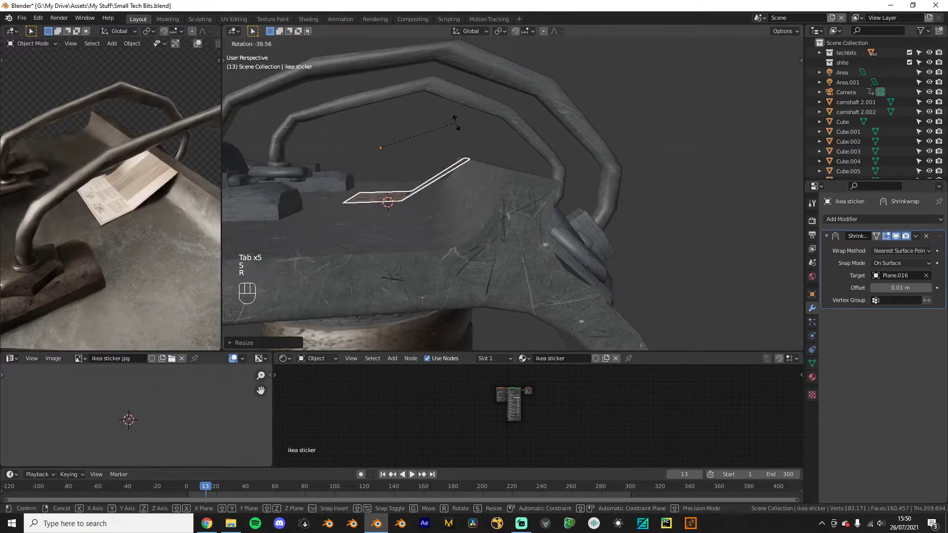
left_click(459, 128)
key("g")
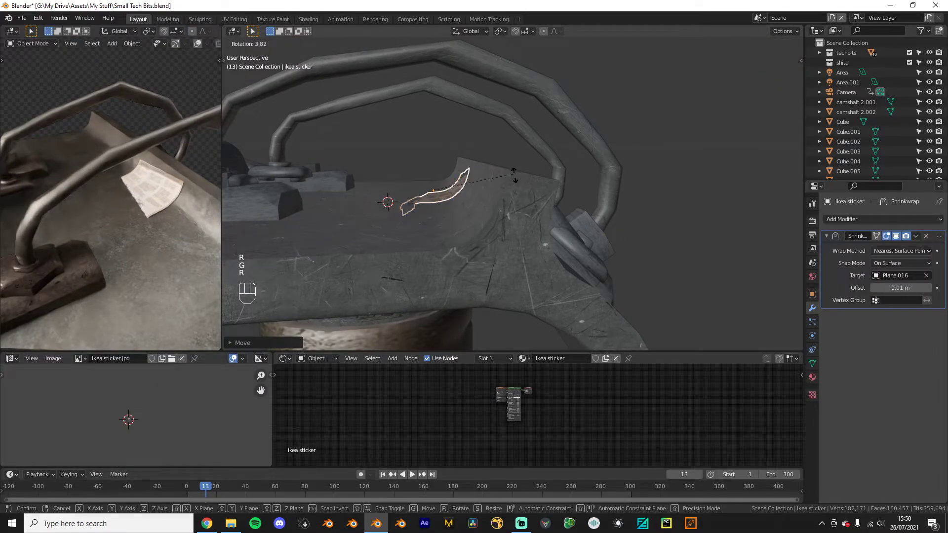
left_click(493, 192)
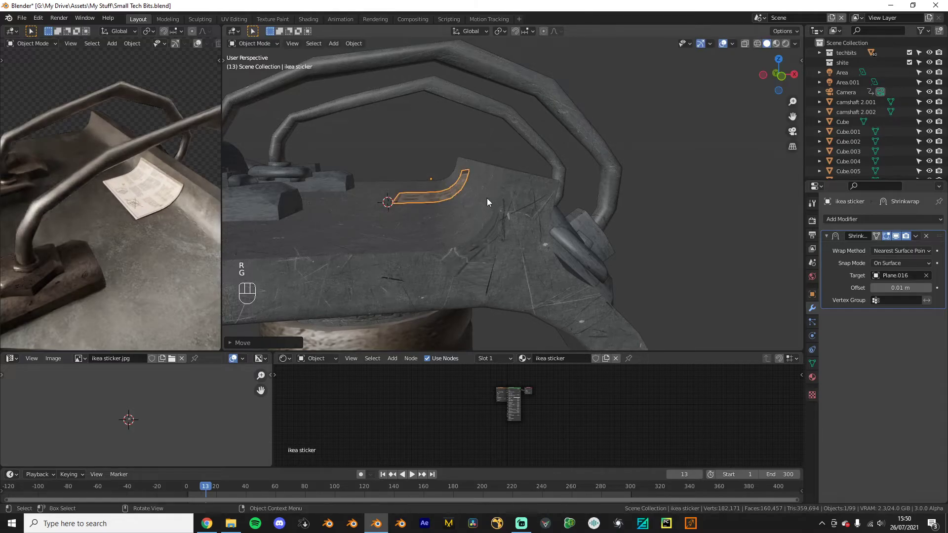
Step: Enlarge the sticker to more than twice its size and move it over the plate between the handles
middle_click_drag(324, 255, 448, 274)
key("s")
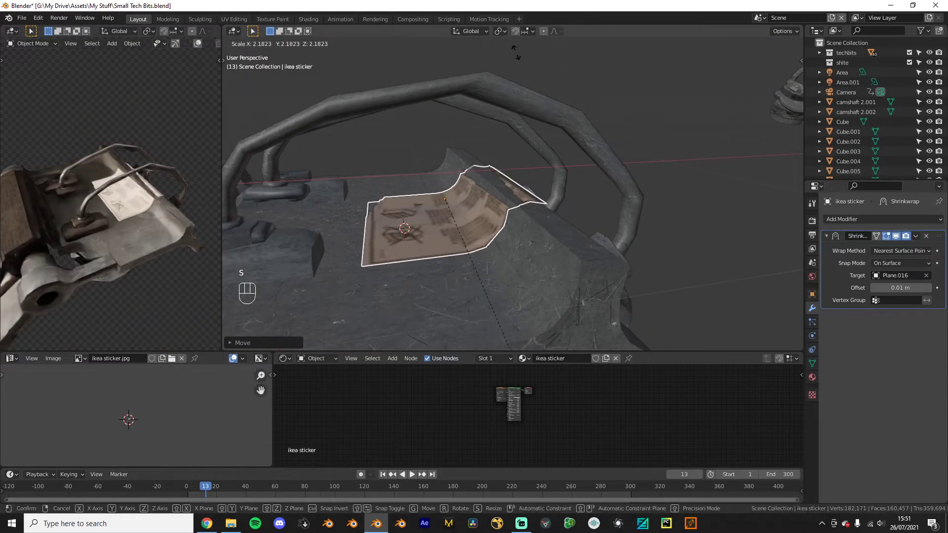
left_click(512, 87)
key("g")
left_click(434, 345)
key("r")
right_click(468, 279)
Step: Nudge the sticker along the plate towards the handle mounts
key("g")
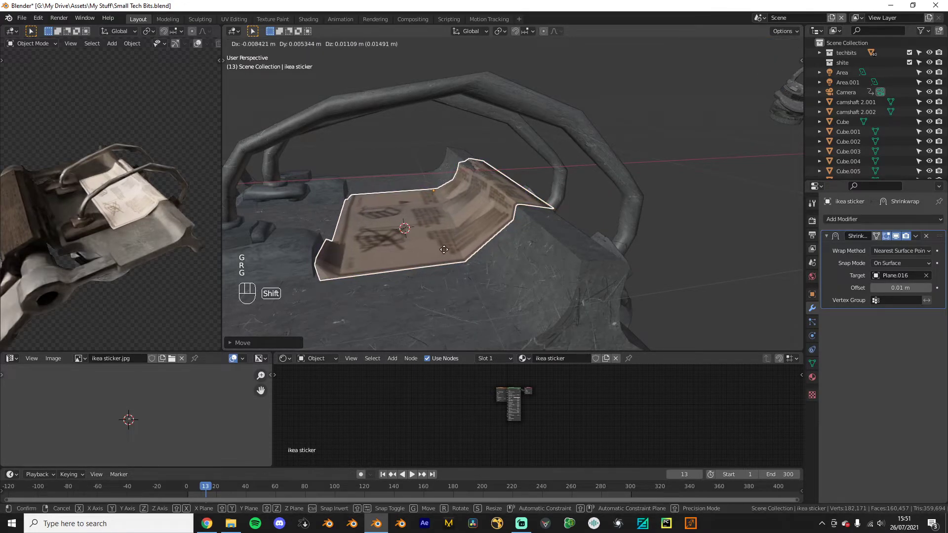
key("g")
left_click(486, 256)
key("r")
right_click(487, 265)
key("g")
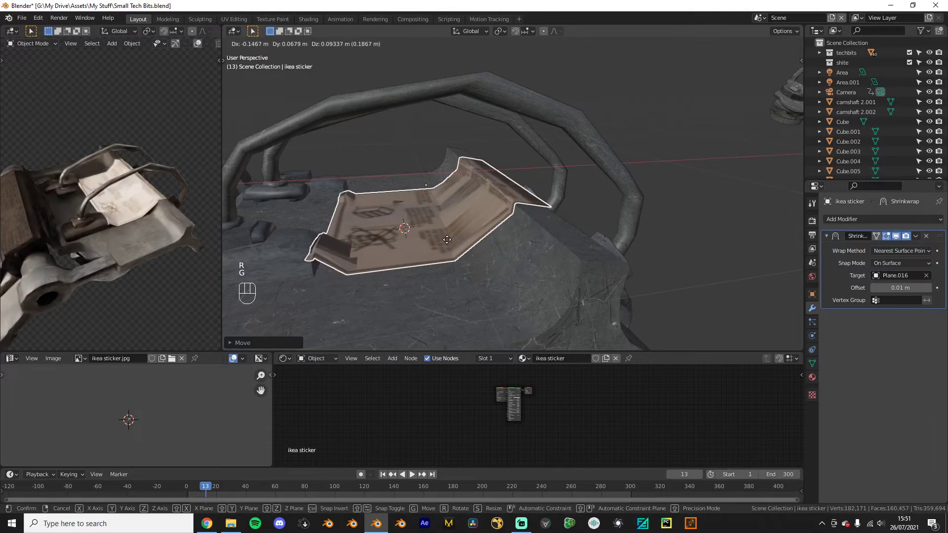
left_click(448, 242)
Step: Check the sticker's mesh in Edit Mode and undo the last sticker moves
middle_click_drag(449, 244, 526, 271)
key("Tab")
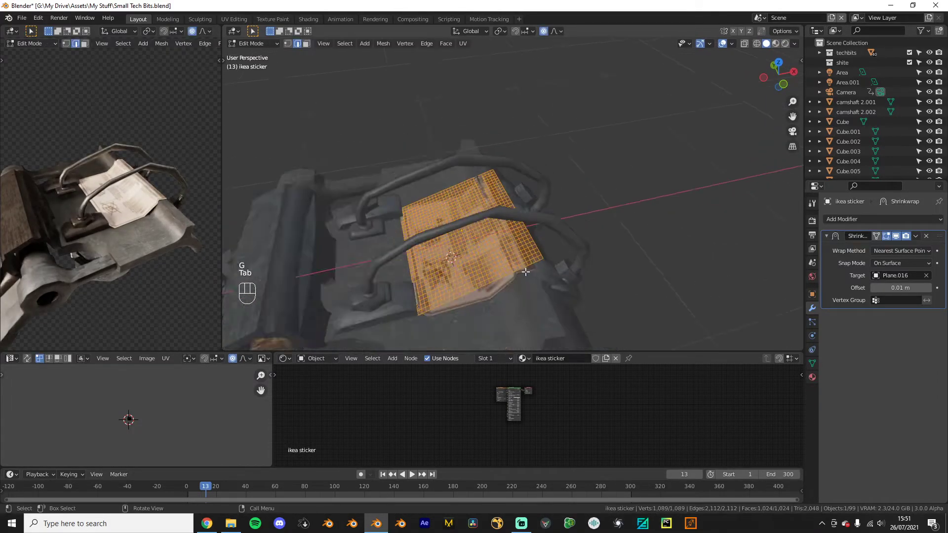
key("Tab")
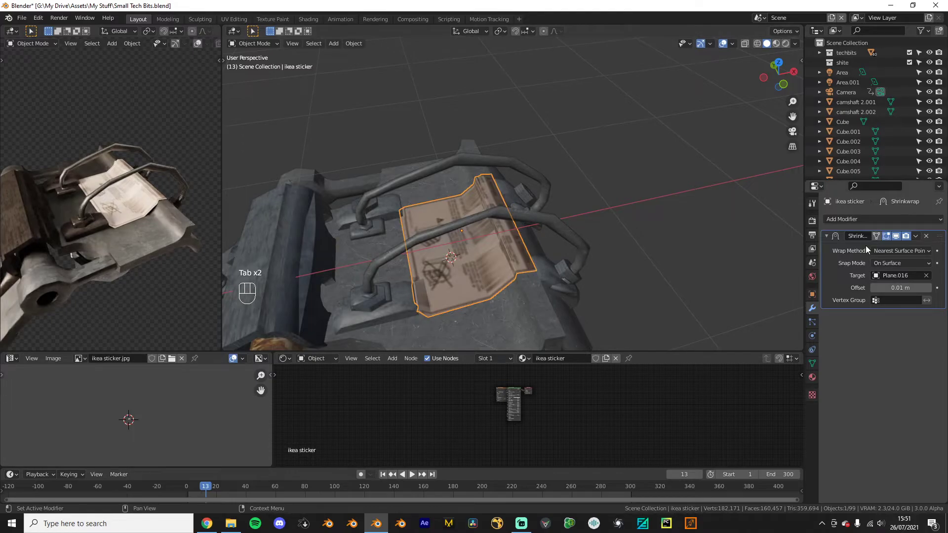
middle_click_drag(543, 237, 495, 235)
key("Tab")
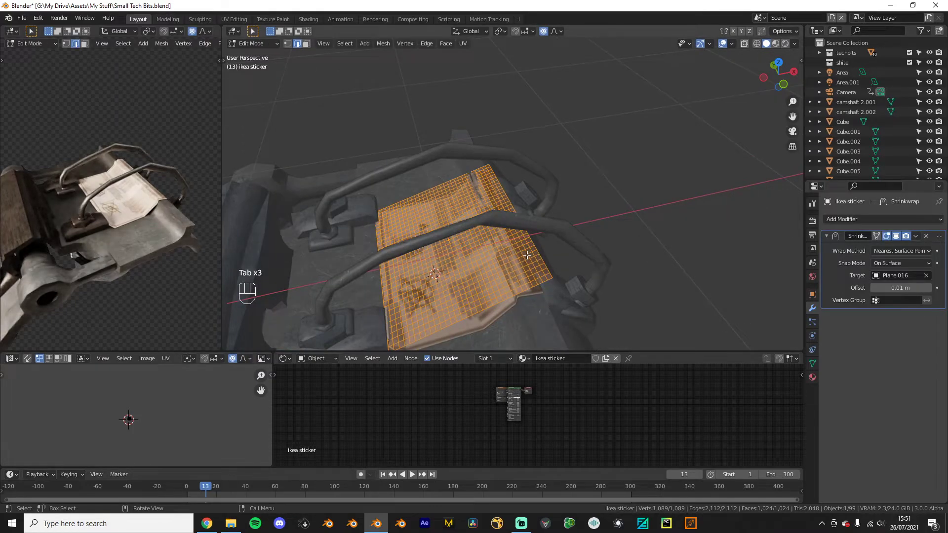
key("ctrl+z")
key("ctrl+z")
key("ctrl+z")
key("ctrl+z")
key("ctrl+z")
Step: Un-subdivide the sticker's mesh repeatedly until it is reduced to four faces
right_click(506, 253)
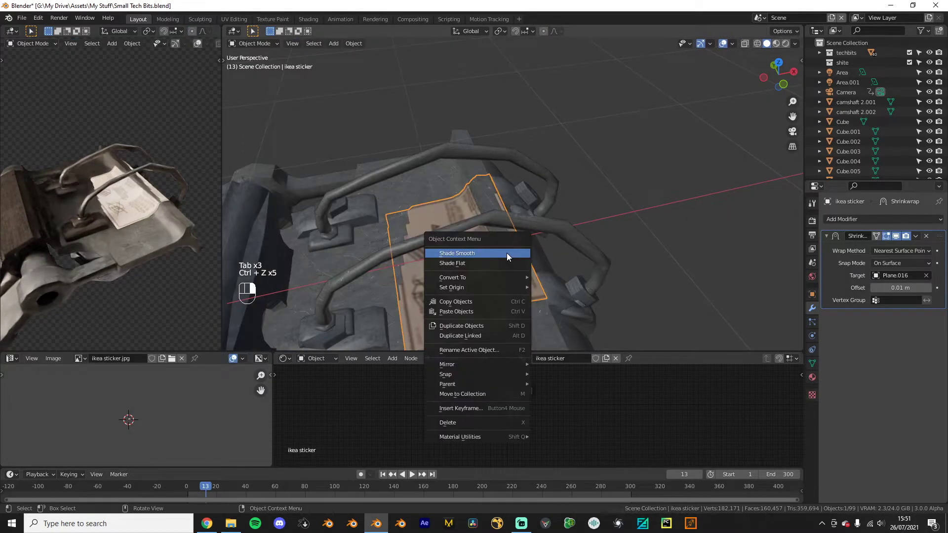
key("Tab")
right_click(550, 255)
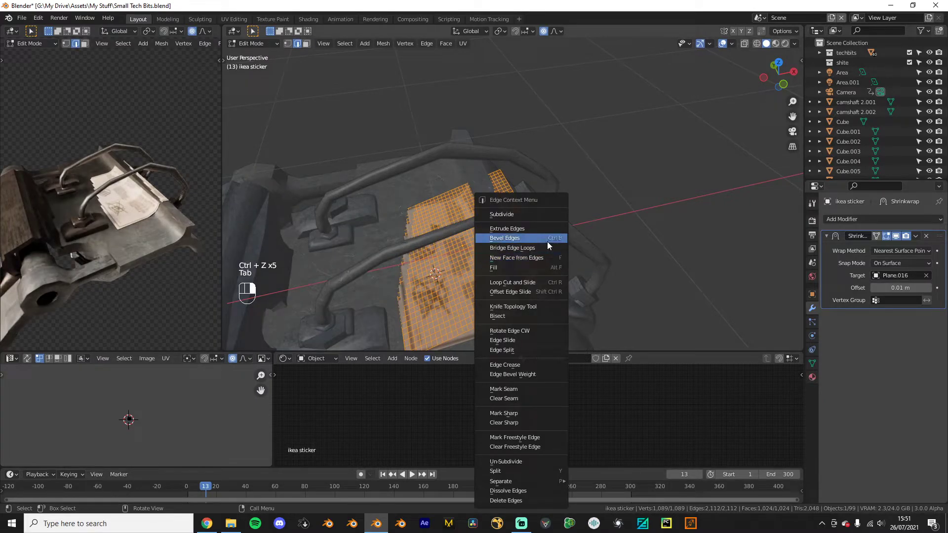
right_click(530, 238)
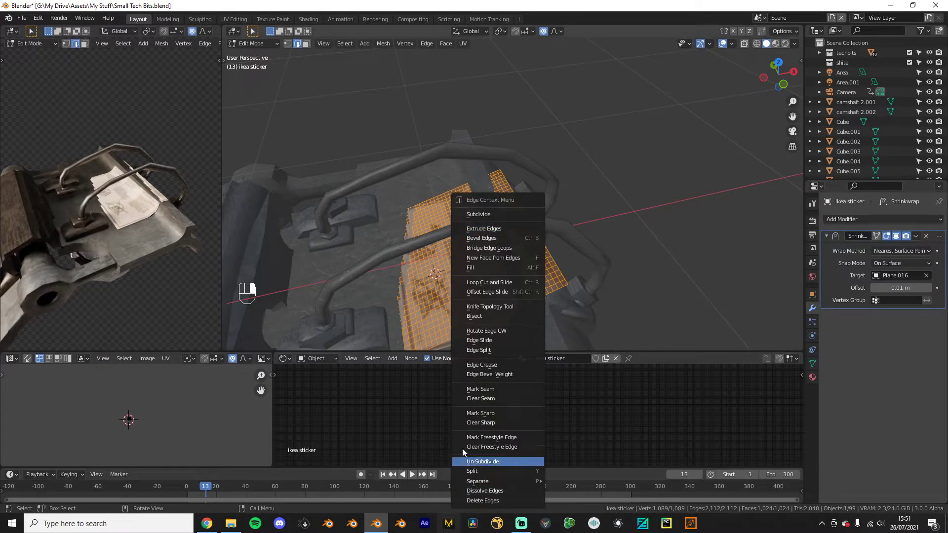
left_click(476, 461)
right_click(514, 323)
left_click(514, 323)
right_click(508, 318)
left_click(507, 318)
right_click(508, 318)
left_click(508, 318)
right_click(508, 318)
left_click(507, 317)
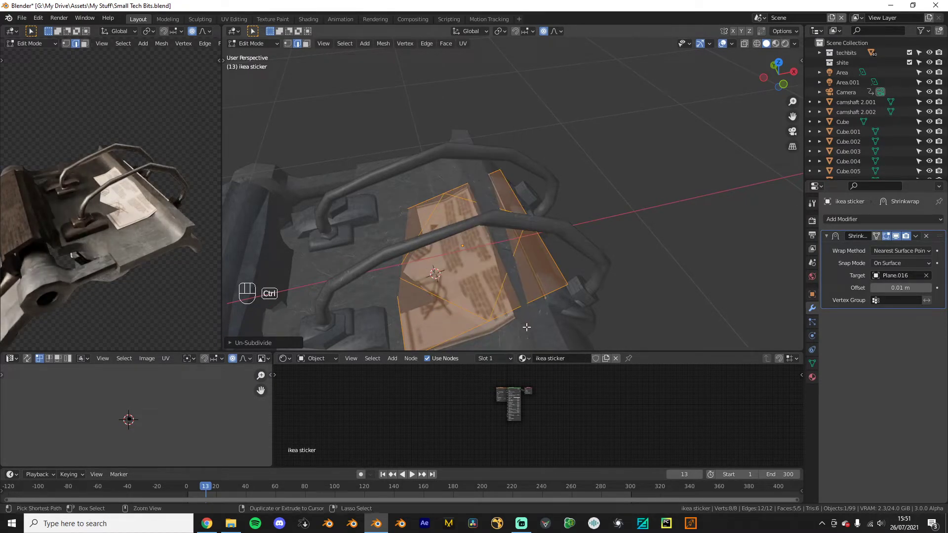
key("ctrl+z")
Step: Move and rotate the sticker in Object Mode so it sits squarely on the plate between the handles
key("Tab")
middle_click_drag(771, 270, 637, 279)
key("g")
key("r")
key("r")
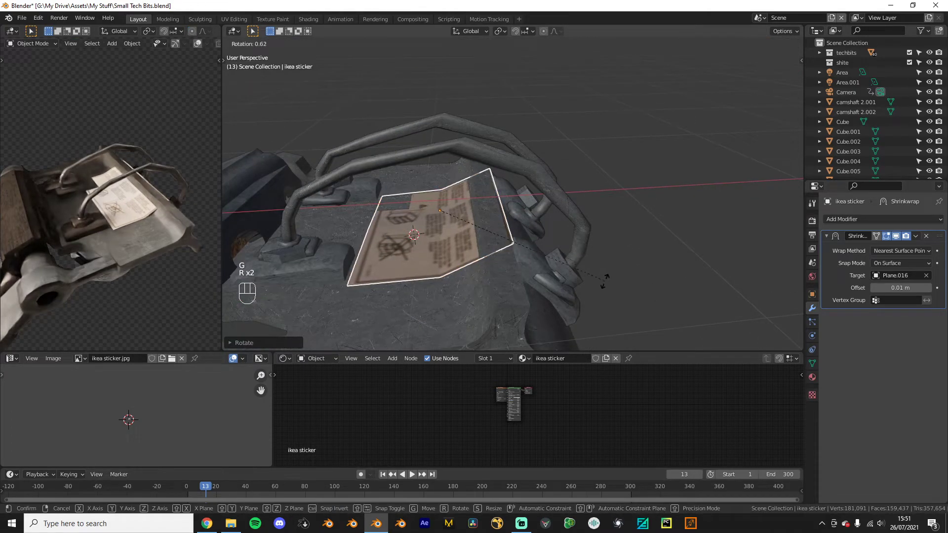
left_click(607, 286)
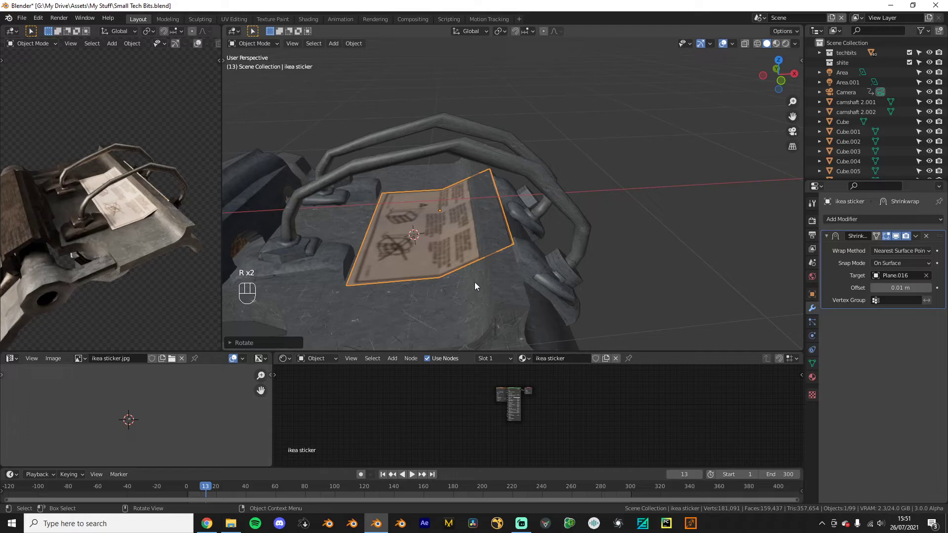
Step: Apply the sticker's Shrinkwrap modifier
left_click(916, 236)
left_click(896, 246)
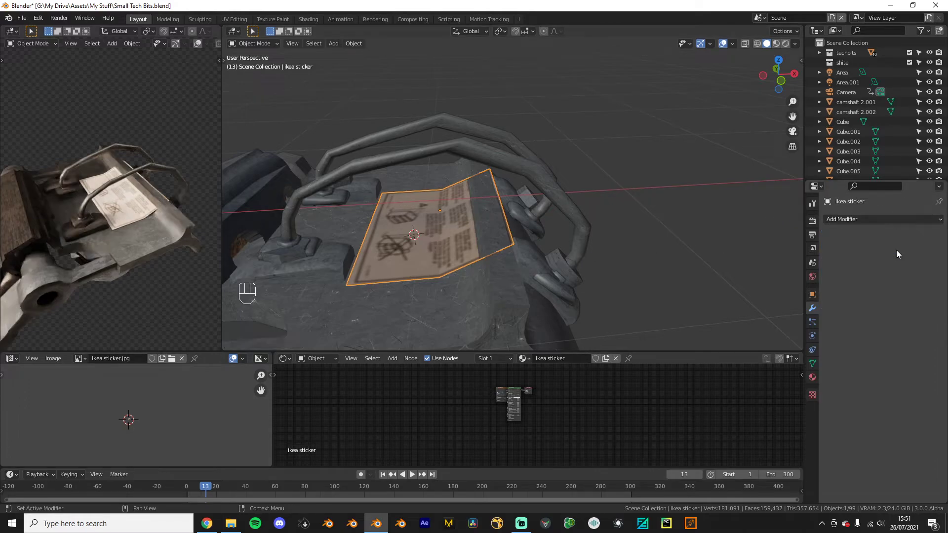
key("ctrl+z")
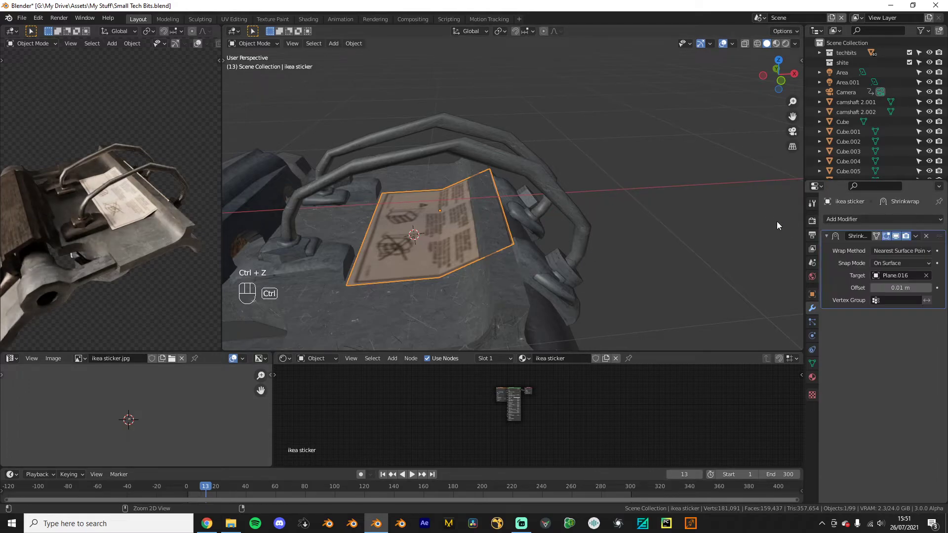
left_click(916, 236)
left_click(896, 246)
Step: Move the sticker's outer edge off the ridge in the front view so it lies on the plate's flat area
key("Tab")
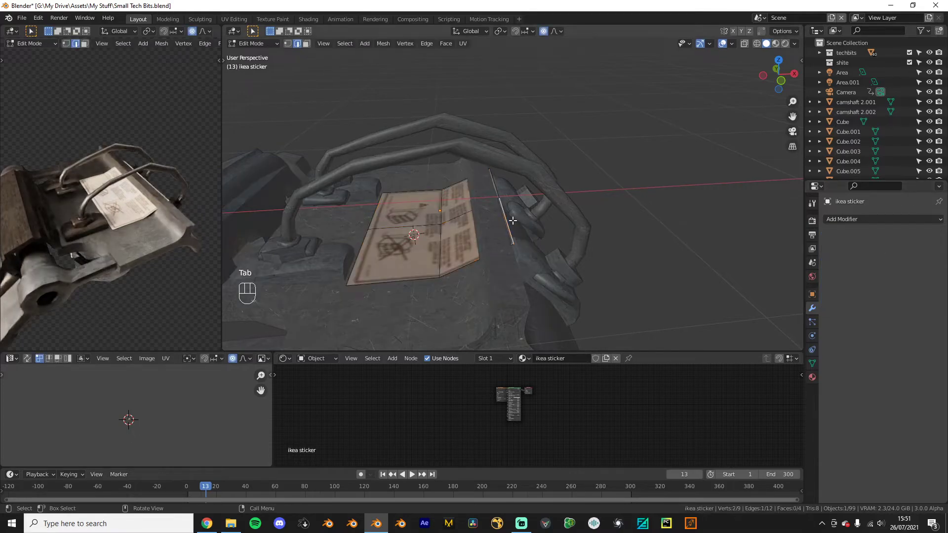
key("KP_1")
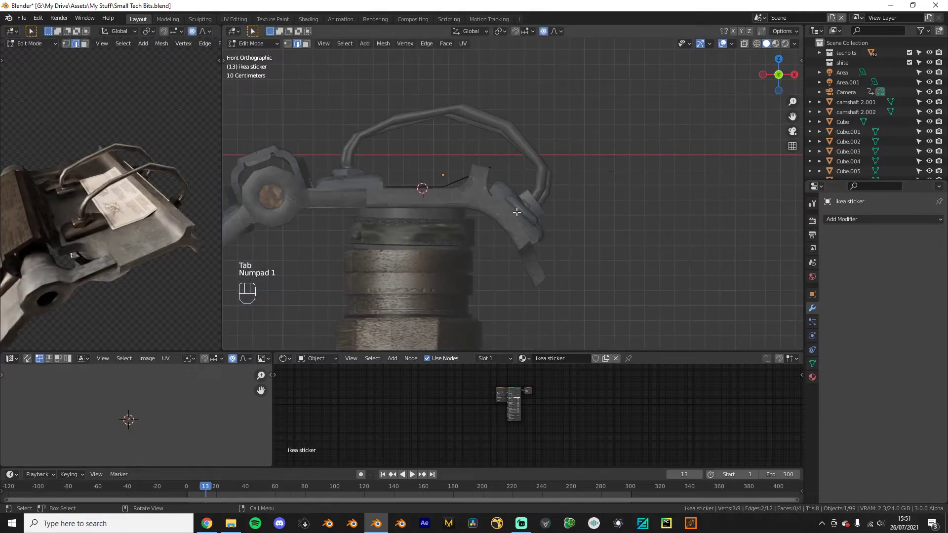
key("g")
left_click(489, 229)
middle_click_drag(489, 228, 496, 279)
key("Tab")
key("Tab")
Step: Bevel the sticker's four corner vertices to cut the corners and return to Object Mode
middle_click_drag(366, 291, 347, 250)
key("ctrl+KP_1")
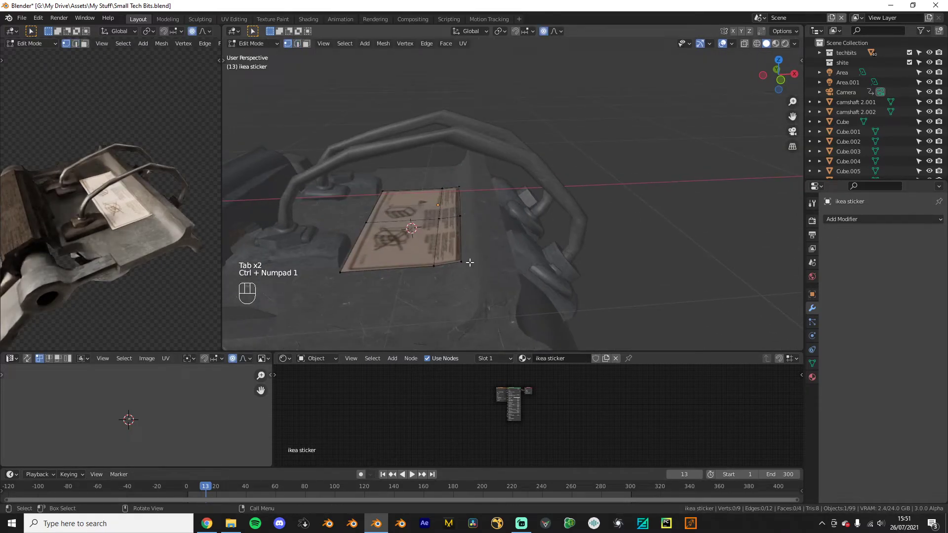
middle_click_drag(469, 184, 487, 222)
key("ctrl+shift+b")
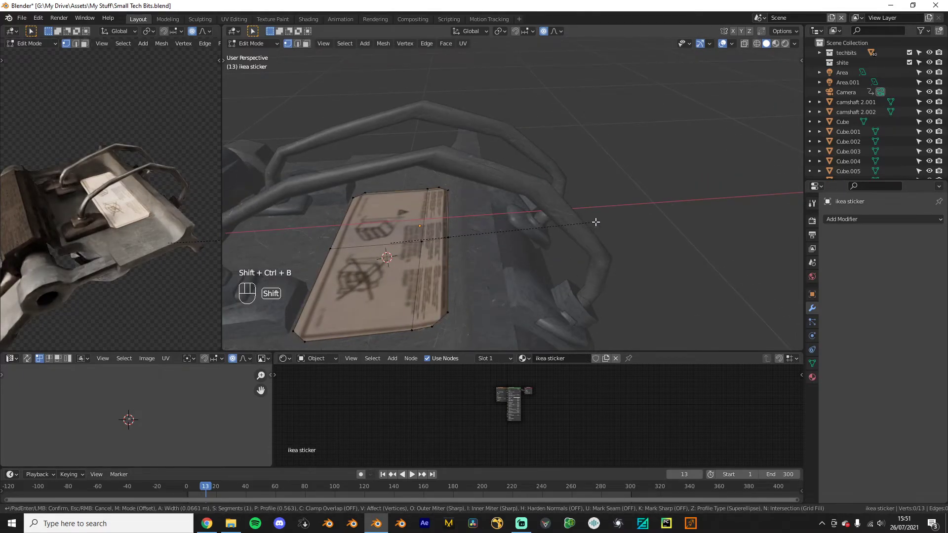
left_click(583, 220)
middle_click_drag(518, 232, 417, 270)
key("Tab")
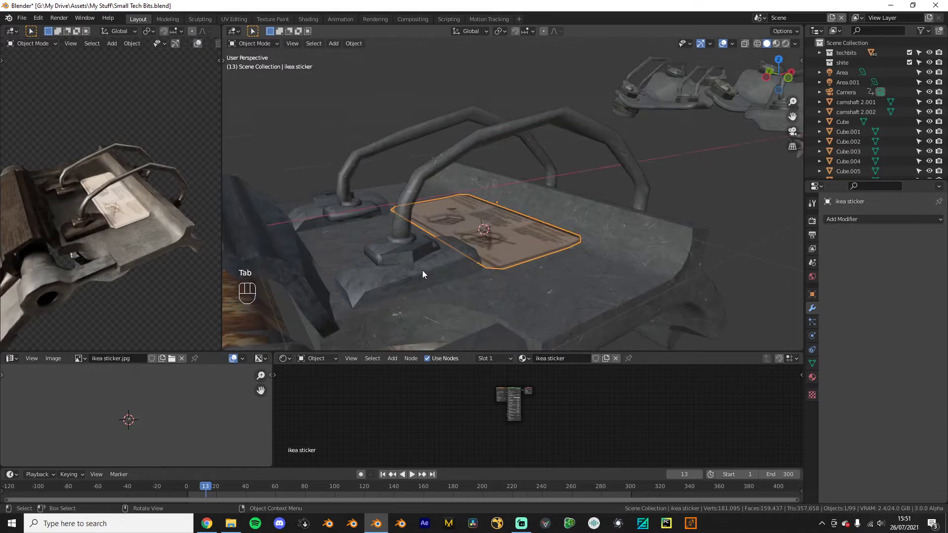
scroll(541, 399, "up", 2)
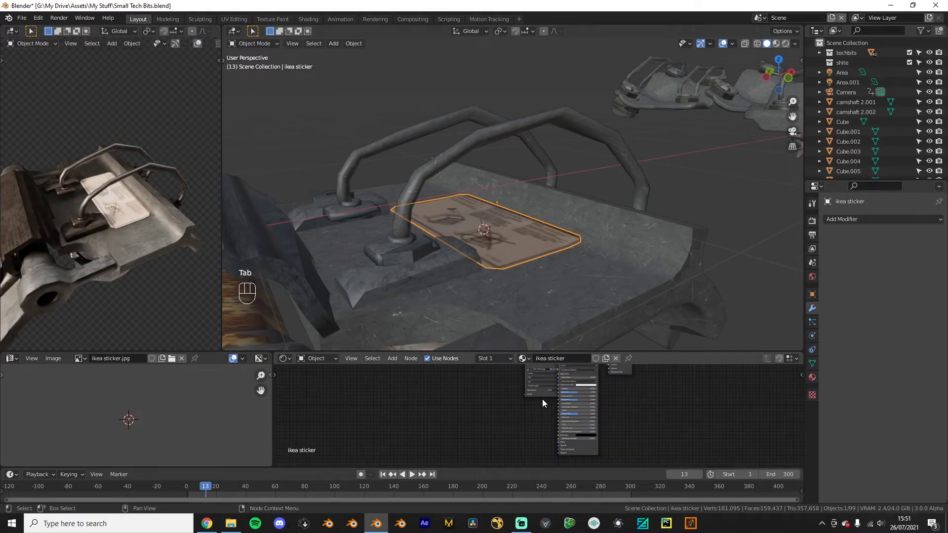
Step: Move the sticker's image texture node away from the Principled BSDF to free space between them
left_click_drag(535, 390, 461, 412)
left_click(501, 434)
scroll(501, 434, "up", 4)
middle_click_drag(514, 423, 530, 388)
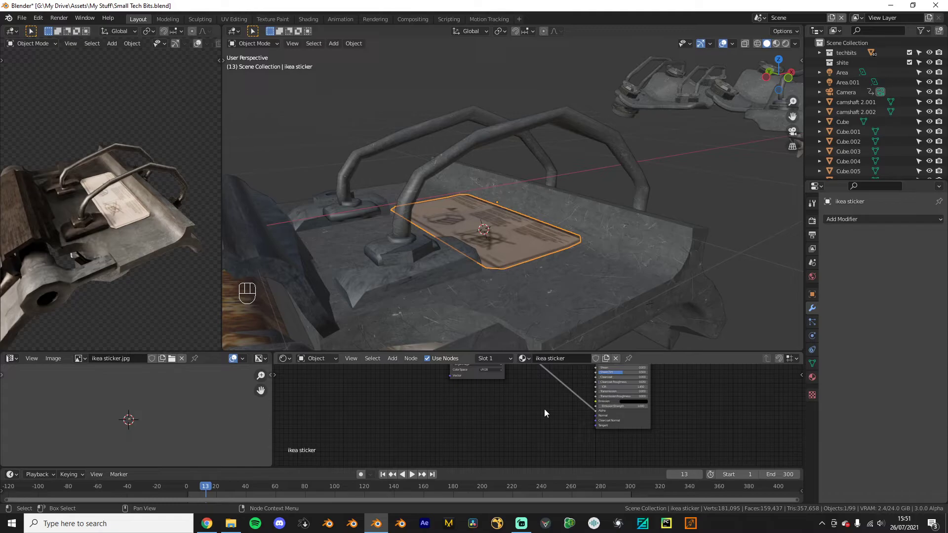
key("ctrl+space")
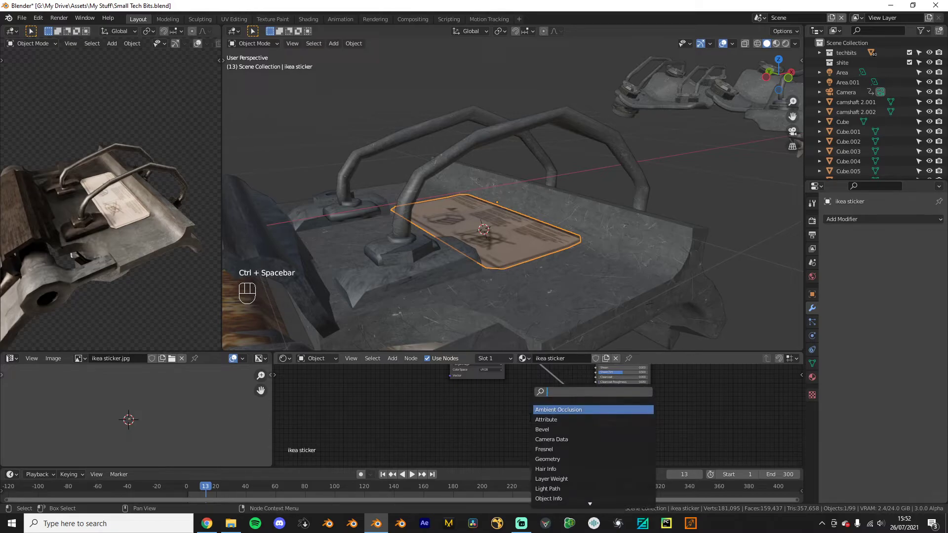
key("Return")
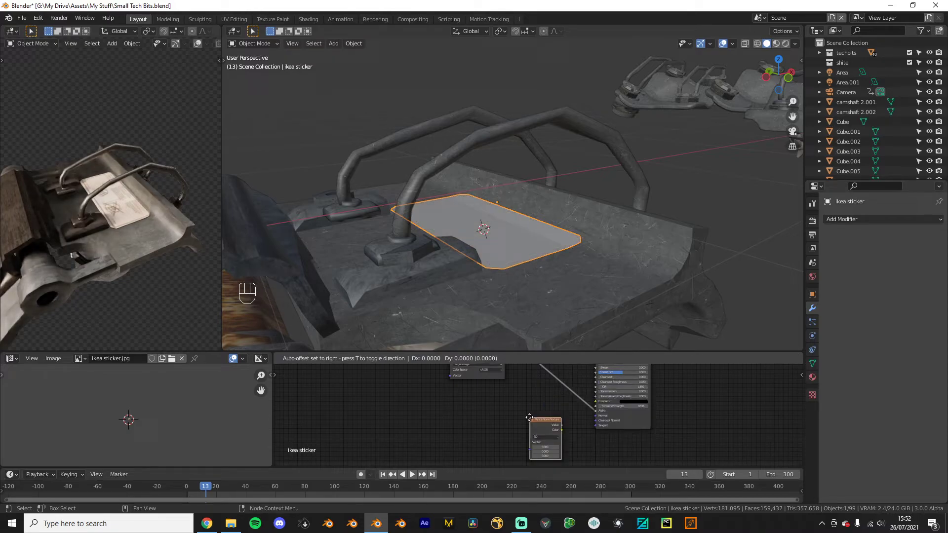
right_click(529, 417)
Step: Add a Noise Texture node to the sticker material and connect its Fac output to the Principled BSDF's Alpha
key("ctrl+space")
type("noise")
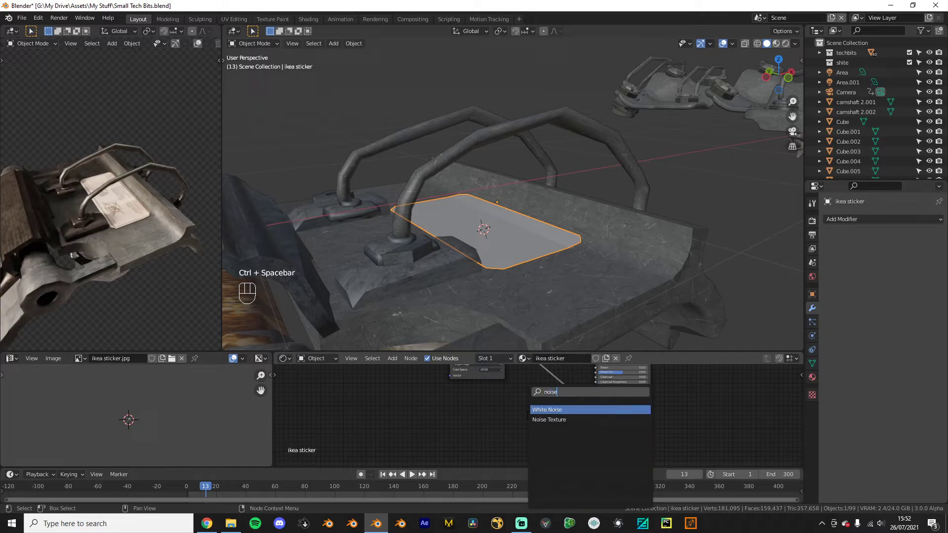
key("Down")
key("Return")
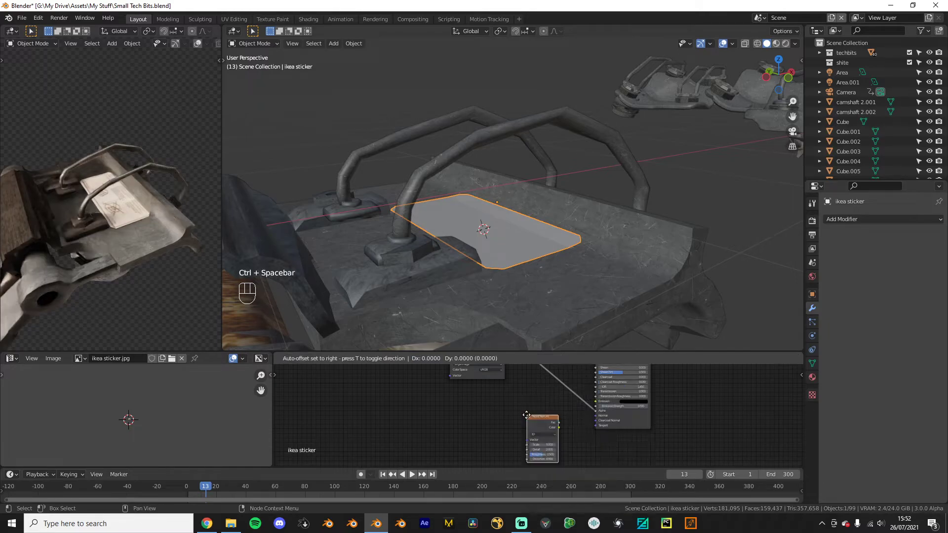
left_click(528, 416)
scroll(538, 416, "up", 2)
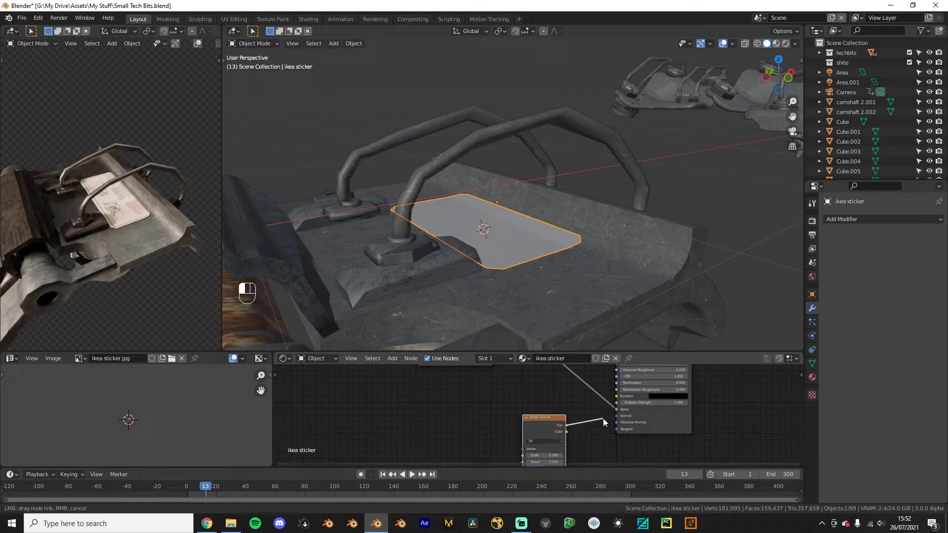
left_click_drag(623, 415, 620, 411)
scroll(81, 223, "up", 5)
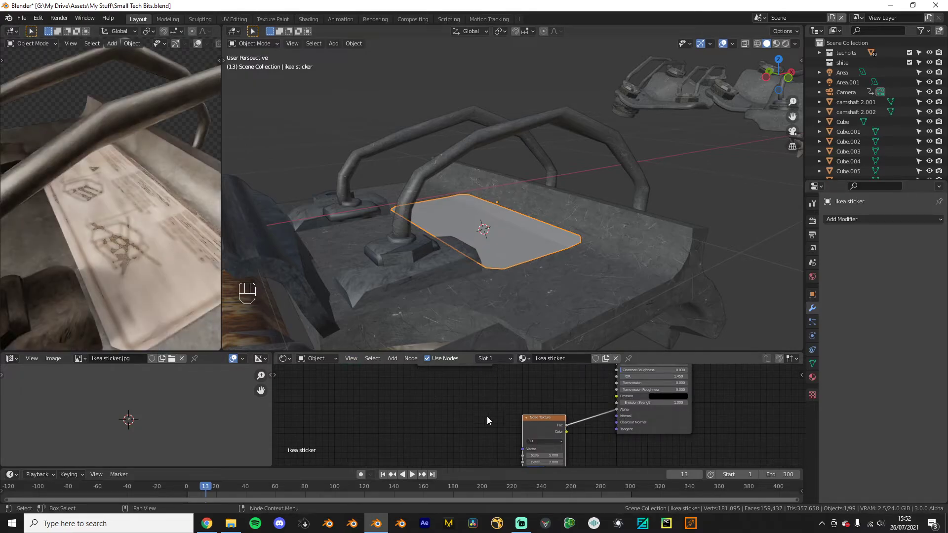
Step: Add Texture Coordinate and Mapping nodes to the Noise Texture and feed them with Generated coordinates
key("ctrl+t")
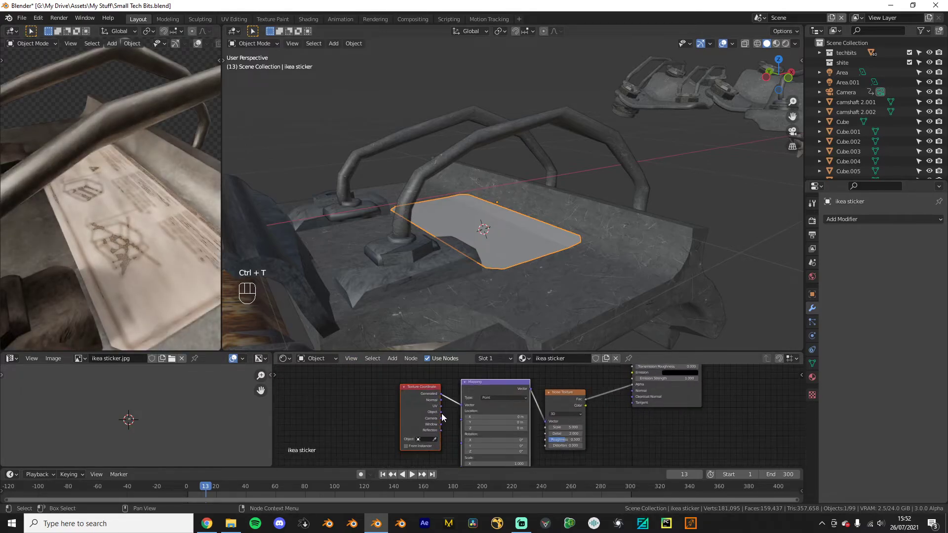
scroll(368, 418, "up", 2)
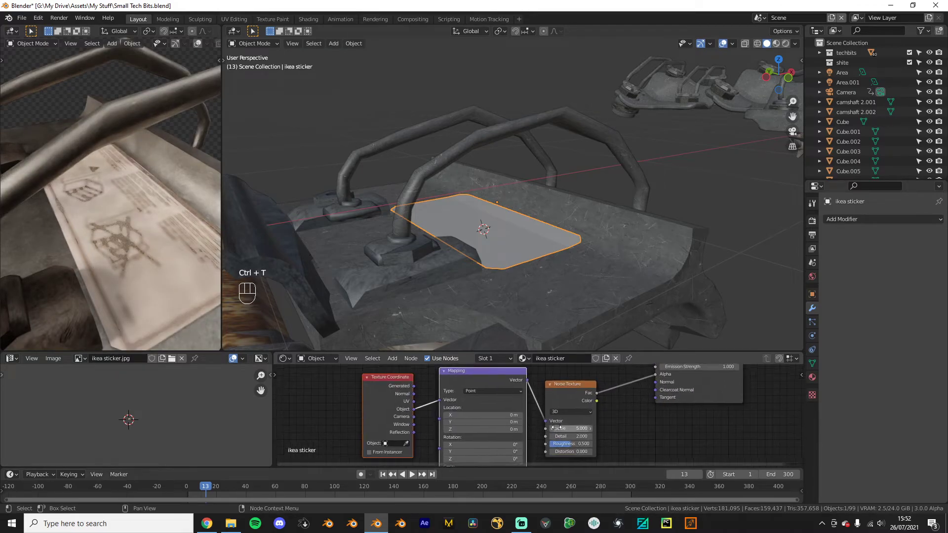
left_click_drag(407, 393, 388, 393)
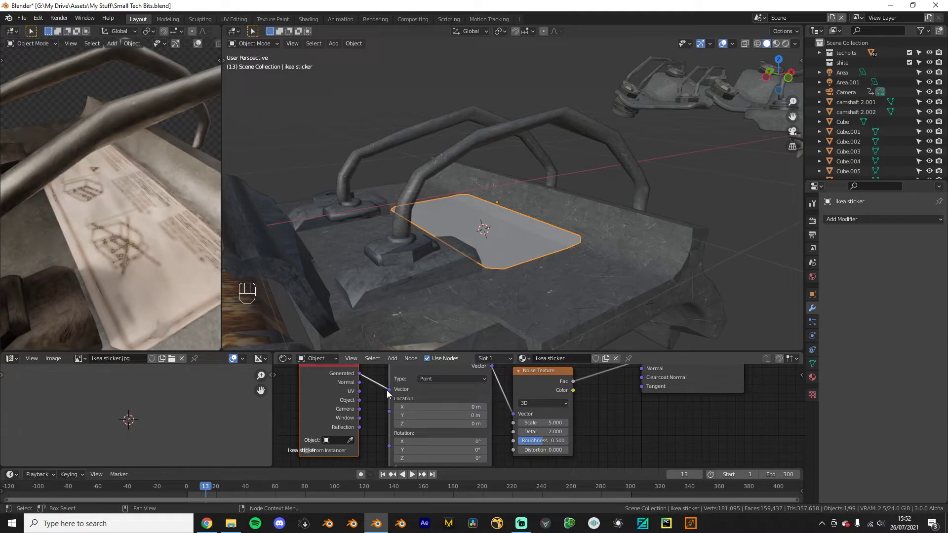
Step: Apply the sticker's object transform and connect the UV coordinates to the Mapping node's Vector input
key("ctrl+a")
left_click(516, 286)
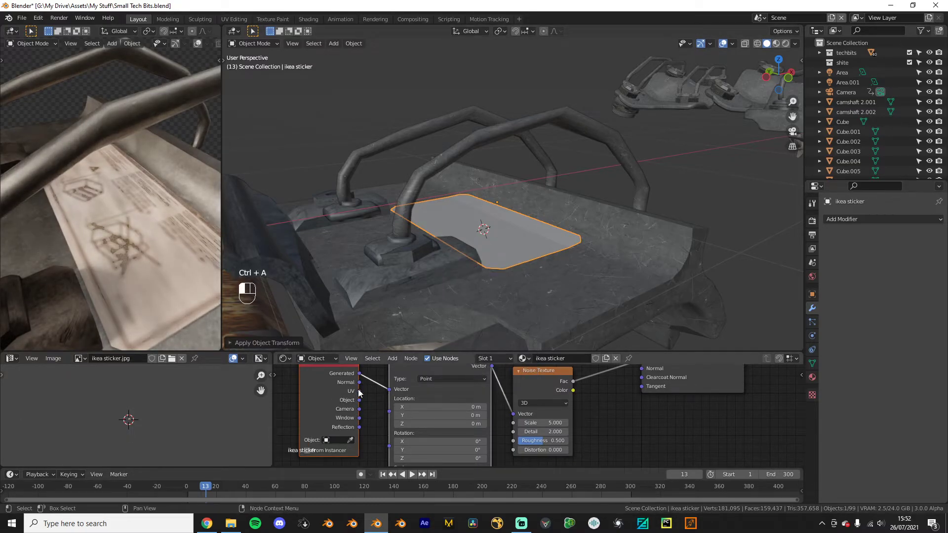
left_click_drag(359, 391, 389, 389)
Step: Try re-unwrapping the whole sticker mesh, undo the unwrap and return to Object Mode
key("Tab")
key("a")
key("u")
left_click(520, 295)
key("Tab")
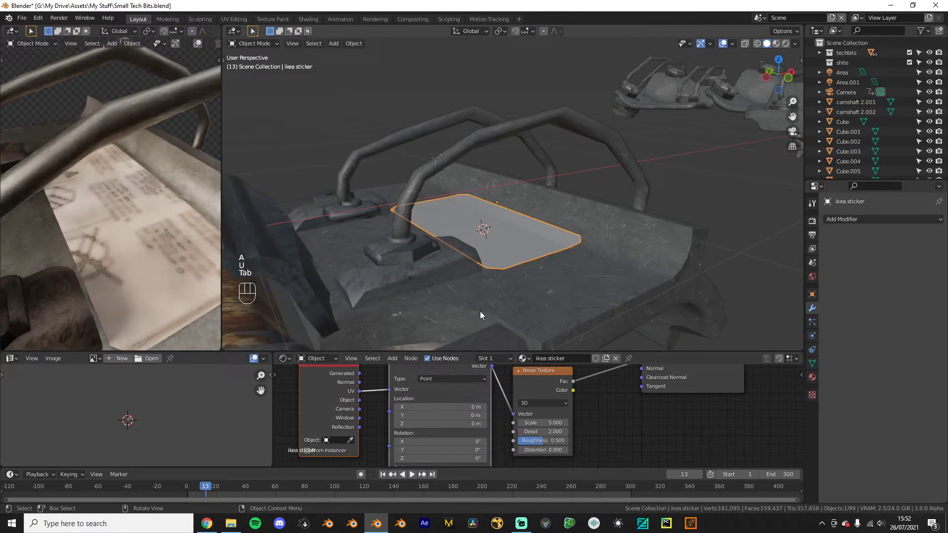
key("ctrl+z")
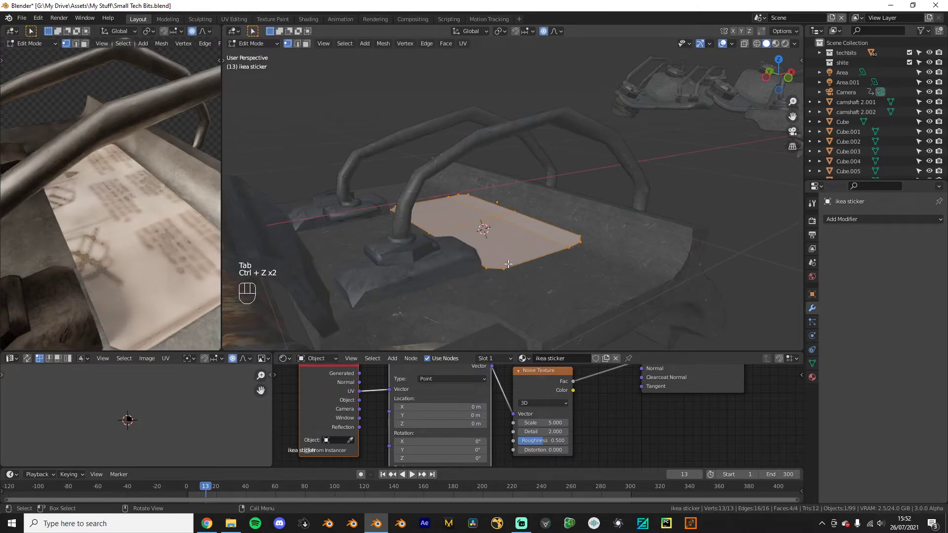
key("Tab")
Step: Set the Noise Texture's Scale to 1.3, Detail to 4.3 and Roughness to 0.65
scroll(544, 425, "up", 4)
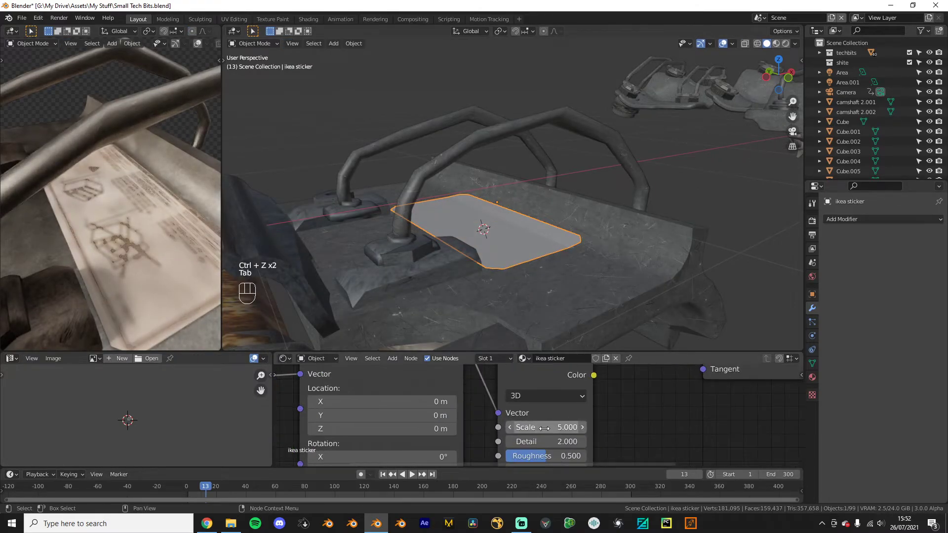
scroll(544, 428, "down", 4)
mouse_move(533, 445)
left_mouse_down()
mouse_move(511, 446)
mouse_move(533, 444)
left_mouse_up()
middle_click_drag(533, 444, 511, 385)
scroll(512, 385, "up", 1)
left_click_drag(509, 397, 515, 397)
scroll(563, 388, "down", 5)
Step: Insert a ColorRamp between the Noise Texture and the Alpha input and move its black stop to about 0.427
middle_click_drag(563, 387, 479, 435)
key("ctrl+r")
left_click(499, 405)
left_click_drag(499, 414, 519, 410)
scroll(157, 295, "down", 6)
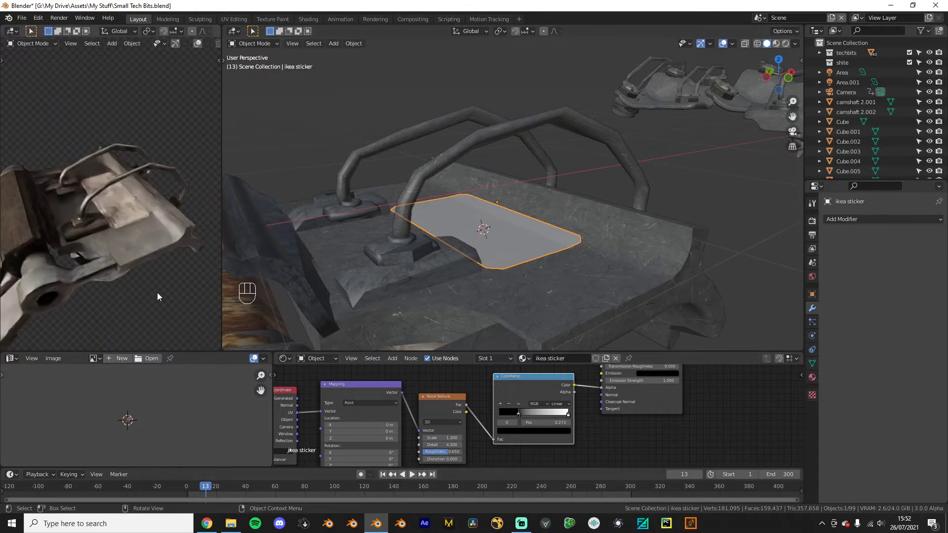
scroll(157, 296, "up", 4)
left_click_drag(549, 411, 533, 413)
scroll(74, 262, "down", 6)
scroll(83, 260, "up", 3)
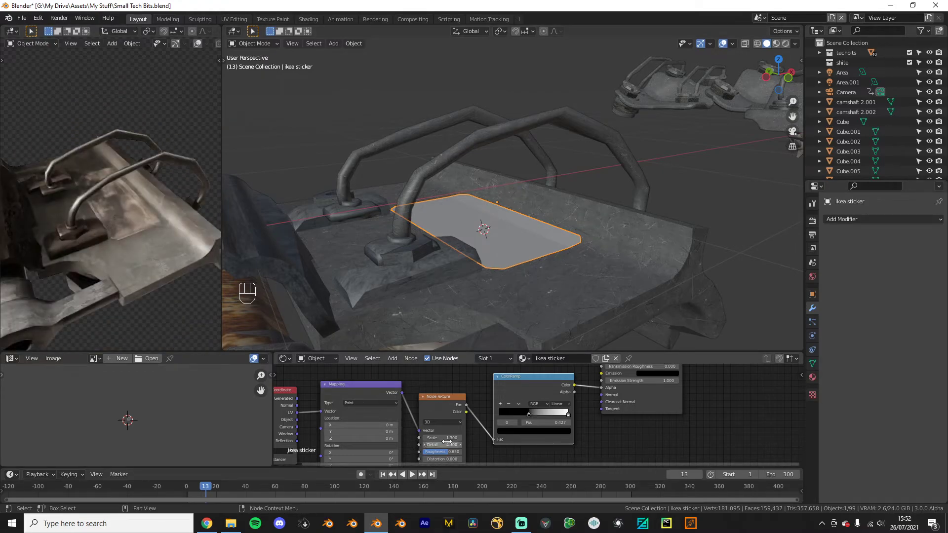
Step: Rotate the noise mapping about Z, and move the ColorRamp's white stop to about 0.686 with a slightly darker colour
middle_click_drag(417, 428, 445, 384)
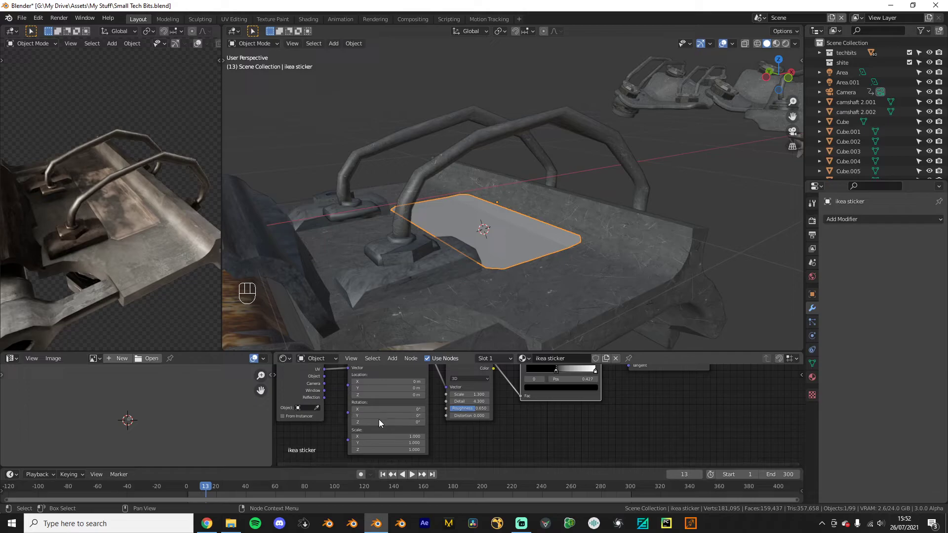
left_click_drag(387, 422, 412, 422)
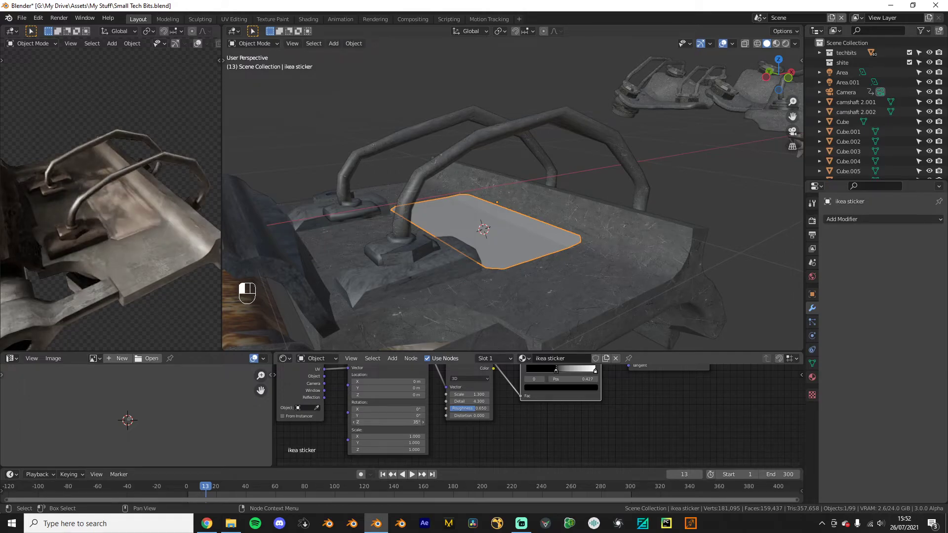
middle_click_drag(597, 376, 516, 421)
left_click_drag(517, 421, 497, 418)
left_click(484, 425)
left_click(476, 434)
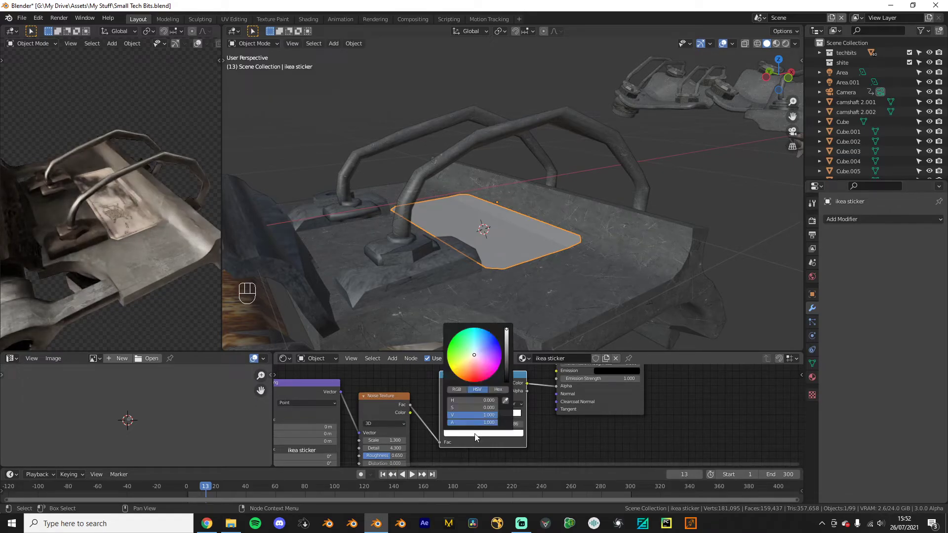
left_click_drag(506, 334, 506, 338)
scroll(80, 236, "down", 4)
middle_click_drag(79, 236, 61, 252)
scroll(61, 251, "down", 4)
middle_click_drag(346, 236, 468, 250)
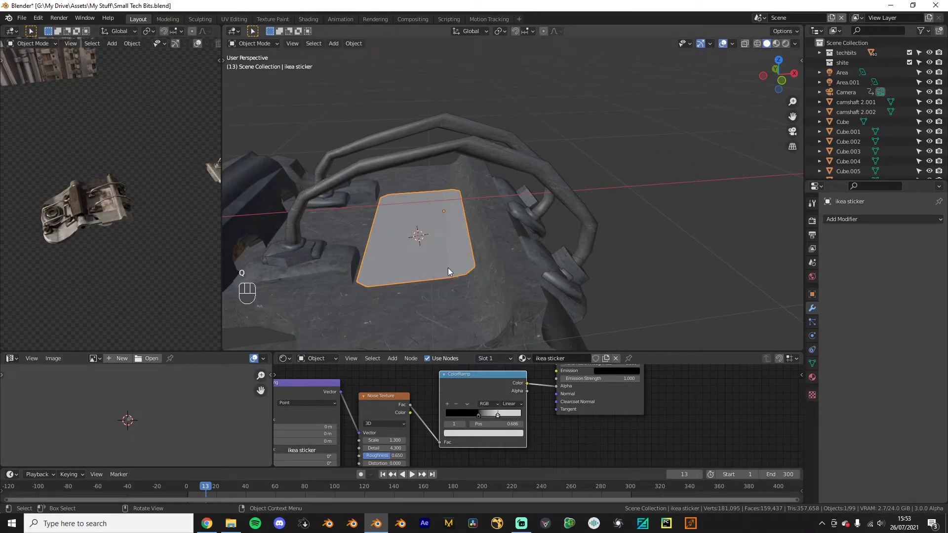
Step: Select the sticker's image texture node so the IKEA image shows on the plate in the viewport
scroll(477, 396, "down", 3)
middle_click_drag(477, 396, 388, 402)
left_click(387, 401)
middle_click_drag(410, 336, 445, 303)
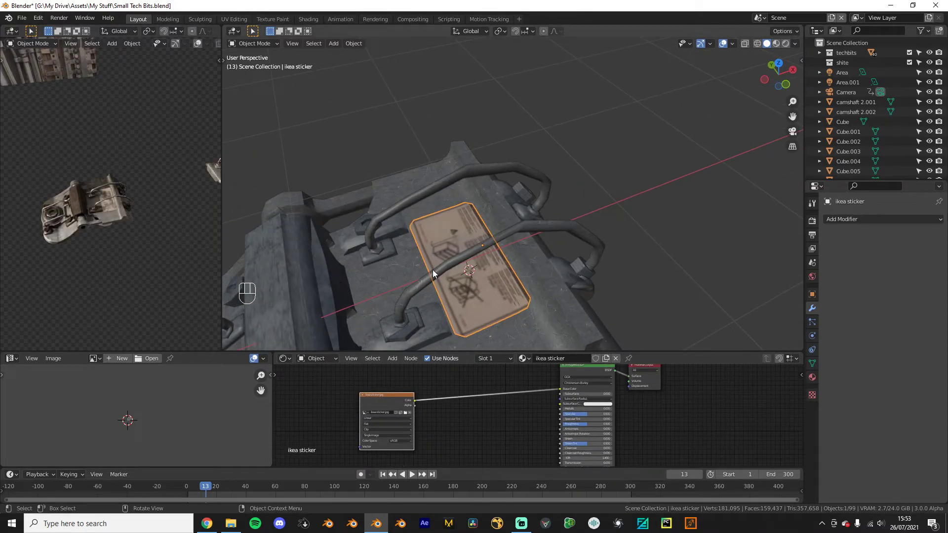
Step: Insert a Hue Saturation Value node between the sticker image texture and the Principled BSDF's Base Color
middle_click_drag(423, 271, 444, 228)
scroll(518, 403, "down", 5)
middle_click_drag(538, 411, 459, 416)
scroll(478, 426, "up", 4)
scroll(439, 421, "up", 5)
middle_click_drag(375, 431, 402, 420)
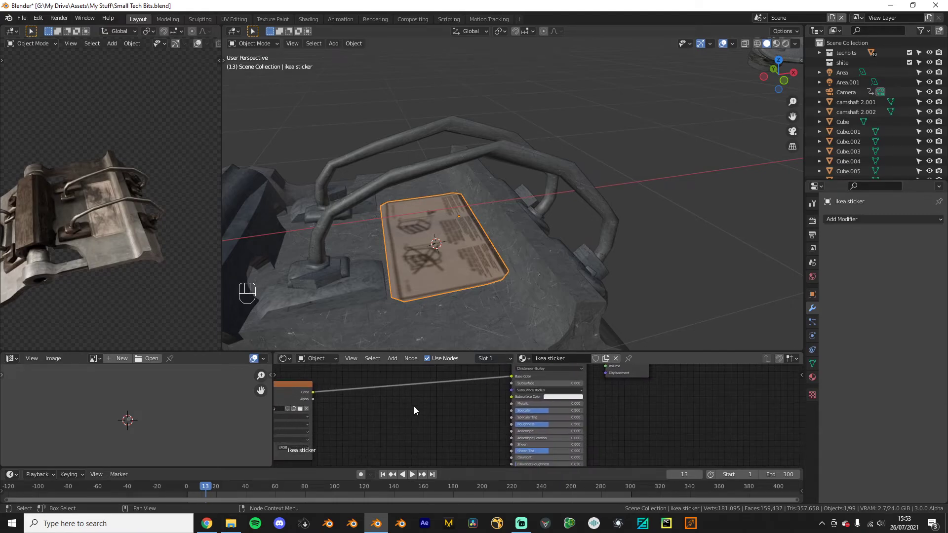
key("alt+h")
left_click(398, 372)
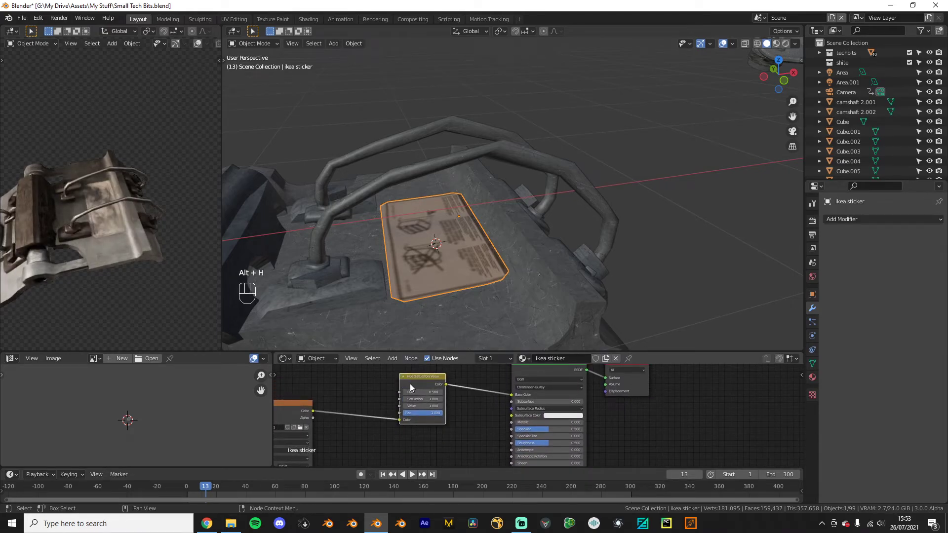
Step: Set the sticker's Saturation to 0 and look at the IKEA instructions post in the browser
scroll(418, 390, "up", 4)
left_click_drag(394, 401, 341, 402)
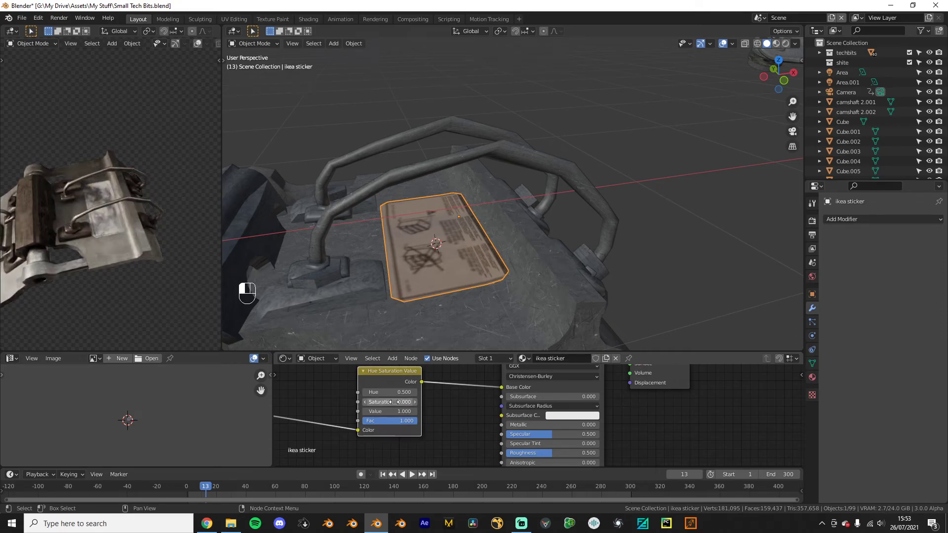
scroll(400, 403, "up", 2)
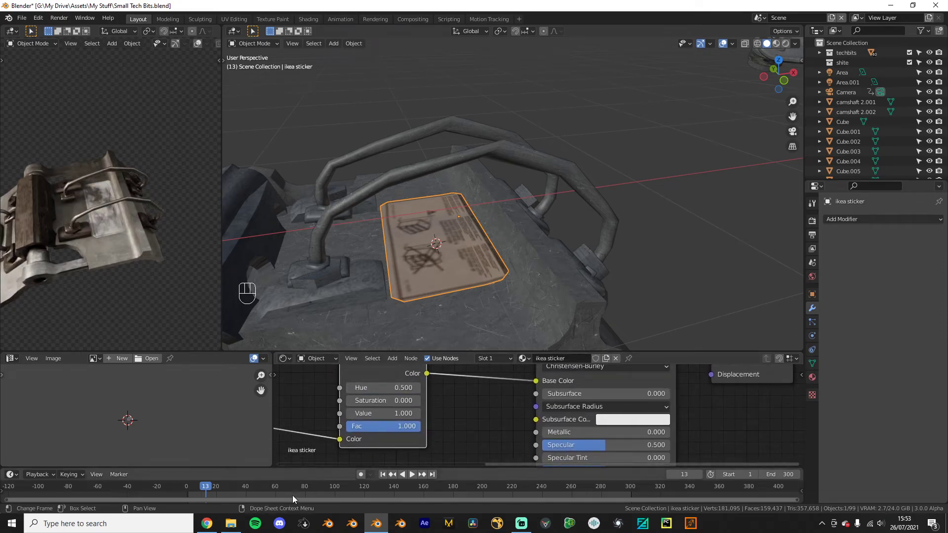
left_click(206, 524)
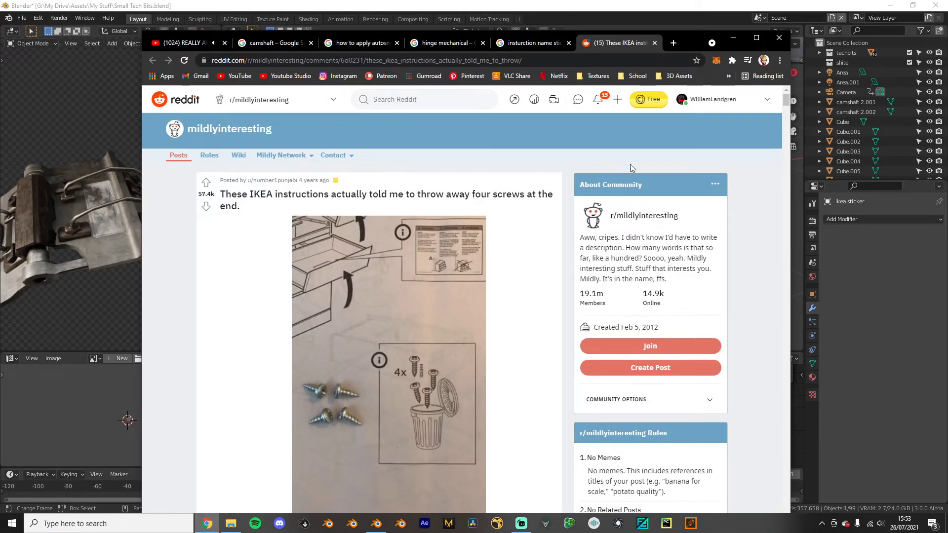
left_click(734, 38)
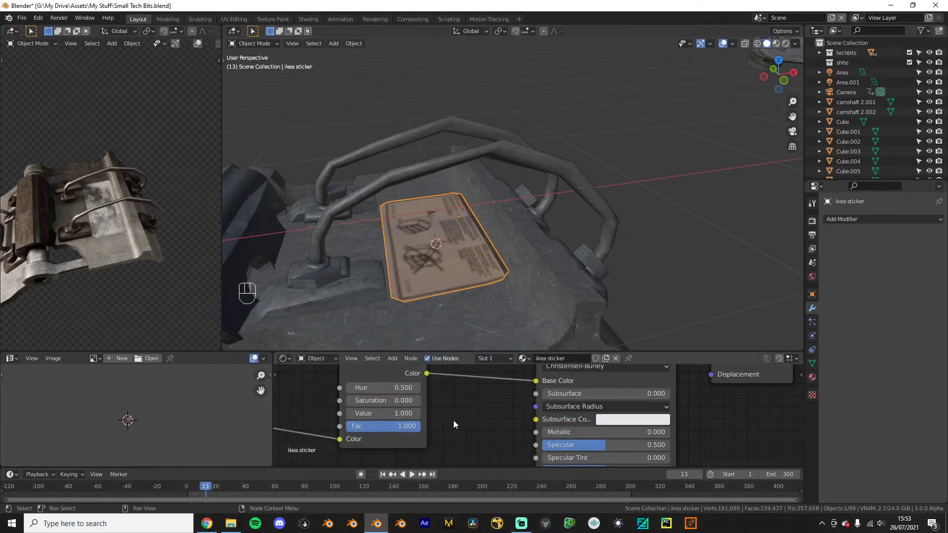
Step: Set the Hue Saturation Value node's Saturation to 0.5 and Value to 0.4
scroll(528, 399, "up", 4)
left_click_drag(439, 422, 490, 425)
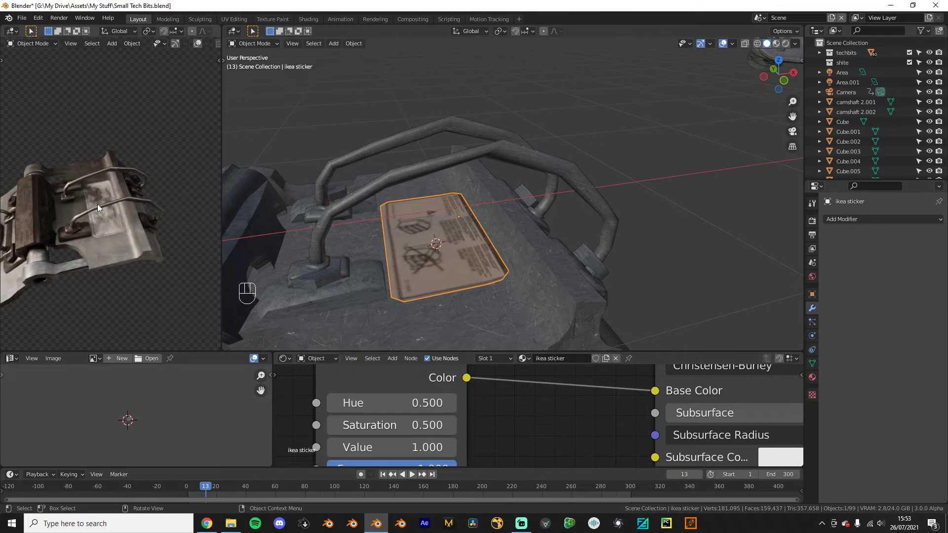
left_click_drag(414, 448, 340, 447)
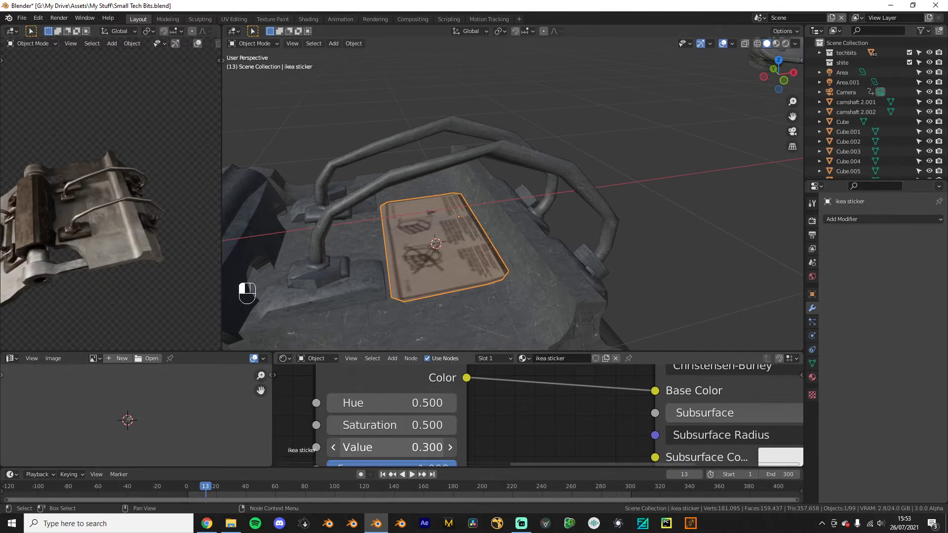
left_click(451, 447)
scroll(22, 206, "down", 5)
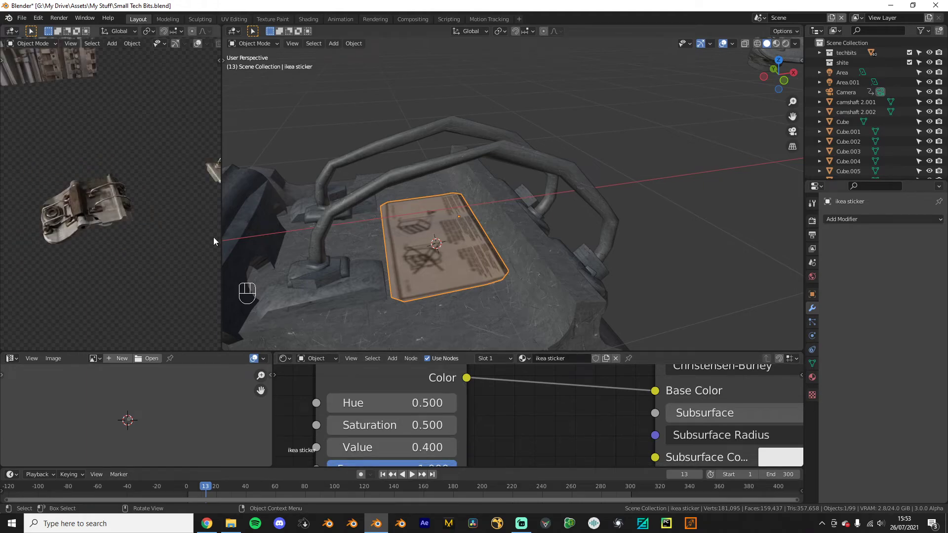
scroll(316, 218, "down", 4)
key("s")
key("Tab")
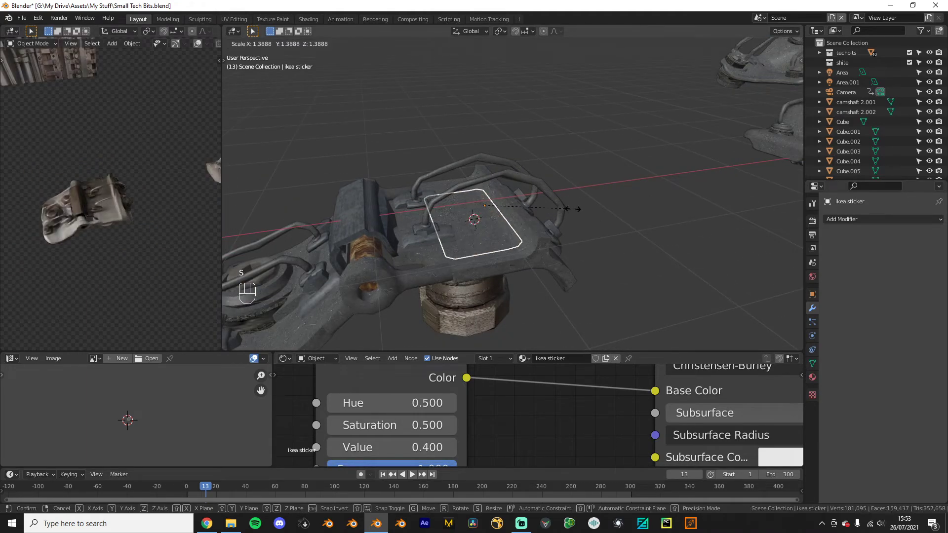
key("KP_1")
key("a")
scroll(483, 216, "up", 8)
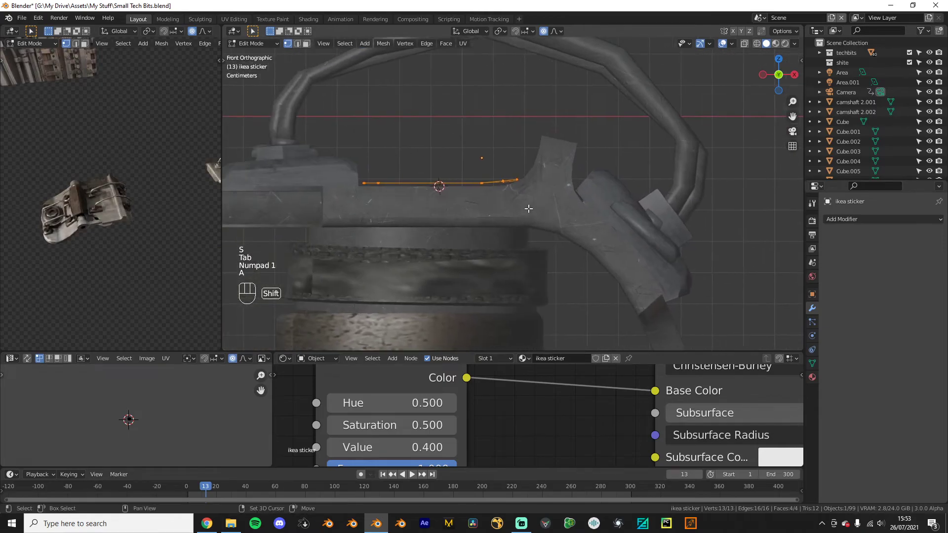
key("Tab")
Step: Set the sticker's origin to its geometry
middle_click_drag(464, 179, 433, 155)
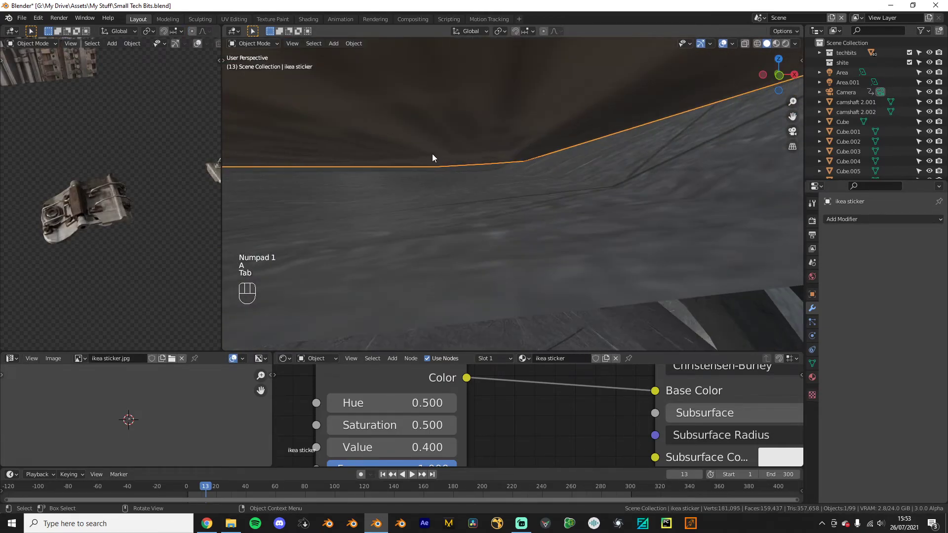
right_click(425, 179)
mouse_move(424, 179)
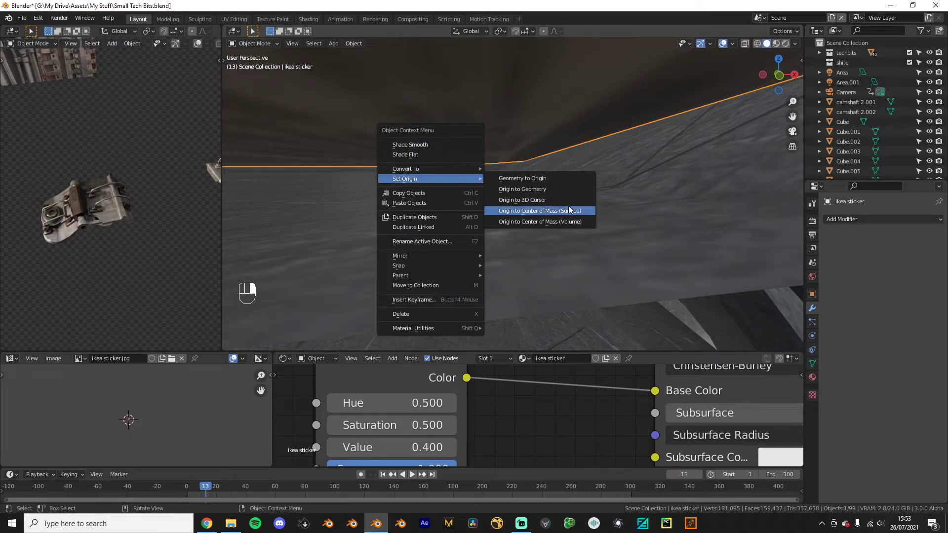
left_click(543, 189)
Step: Lower the sticker along the Z axis until it sits flush on the plate's flat top surface
middle_click_drag(490, 174, 486, 185)
key("KP_1")
key("g")
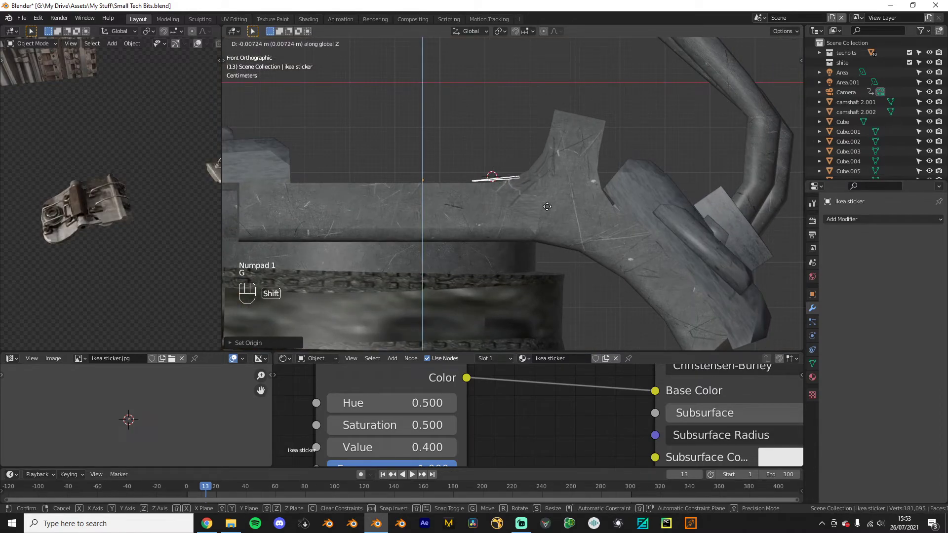
left_click(545, 206)
middle_click_drag(509, 195, 510, 210)
scroll(510, 211, "down", 4)
key("g")
key("z")
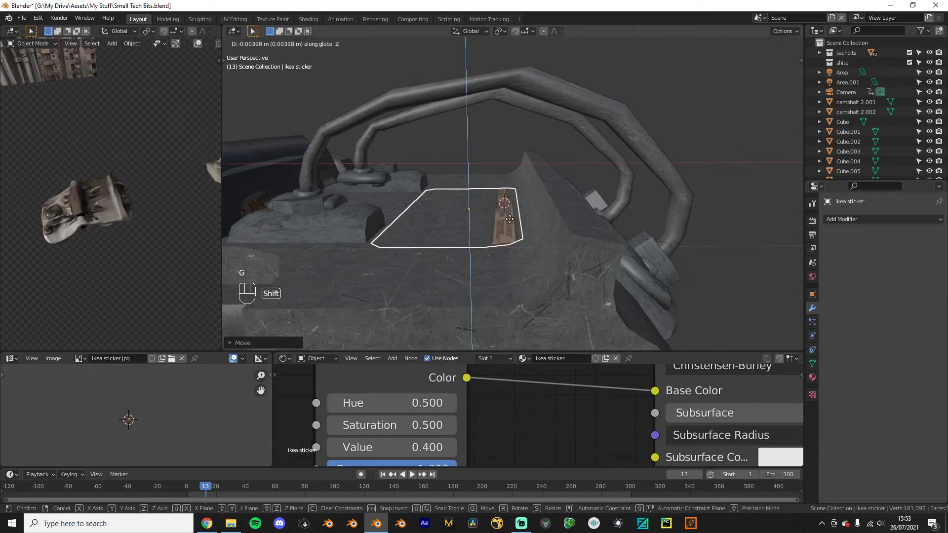
left_click(508, 218)
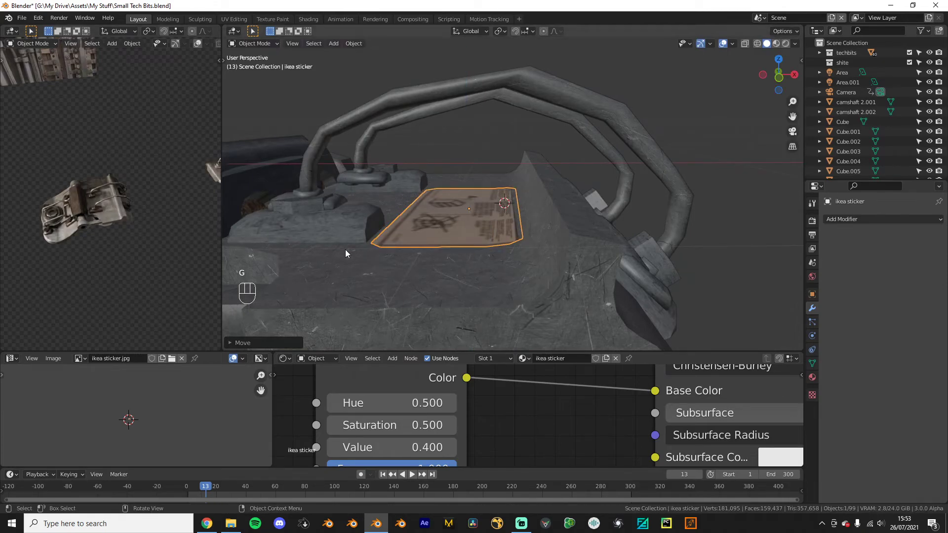
Step: Duplicate the sticker, place the copy in the empty space beside the hinge and resize it
scroll(501, 215, "down", 5)
scroll(500, 215, "down", 3)
key("KP_7")
key("shift+d")
key("s")
left_click(451, 216)
middle_click_drag(437, 224, 359, 215)
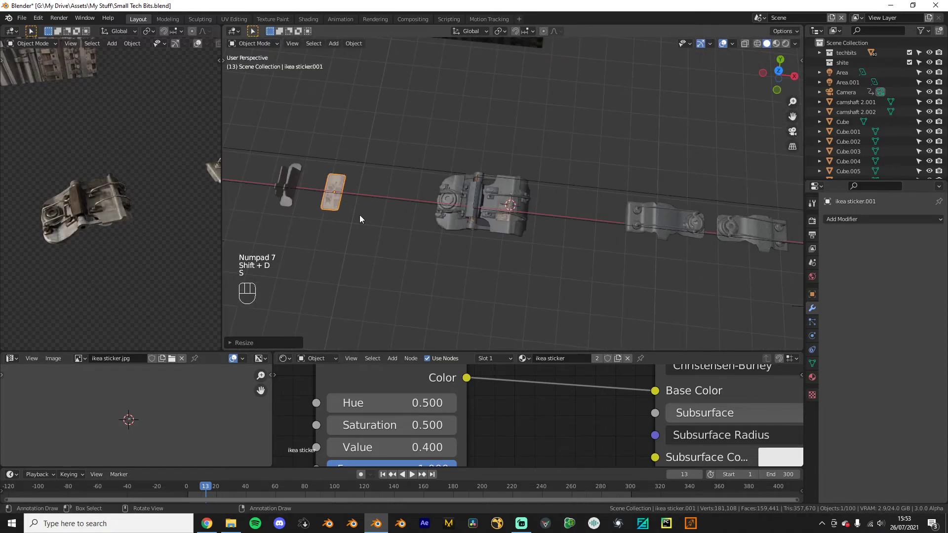
Step: Delete the dark bracket piece next to the spare sticker copy
left_click(291, 192)
key("x")
left_click(292, 193)
Step: Duplicate the plate's sticker in front view and rotate the copy to the slope of the hinge's lower plate
left_click(461, 209)
scroll(461, 209, "up", 3)
middle_click_drag(461, 209, 478, 219)
left_click(470, 197)
left_click(481, 218)
key("q")
left_click(469, 223)
left_click(736, 439)
key("KP_1")
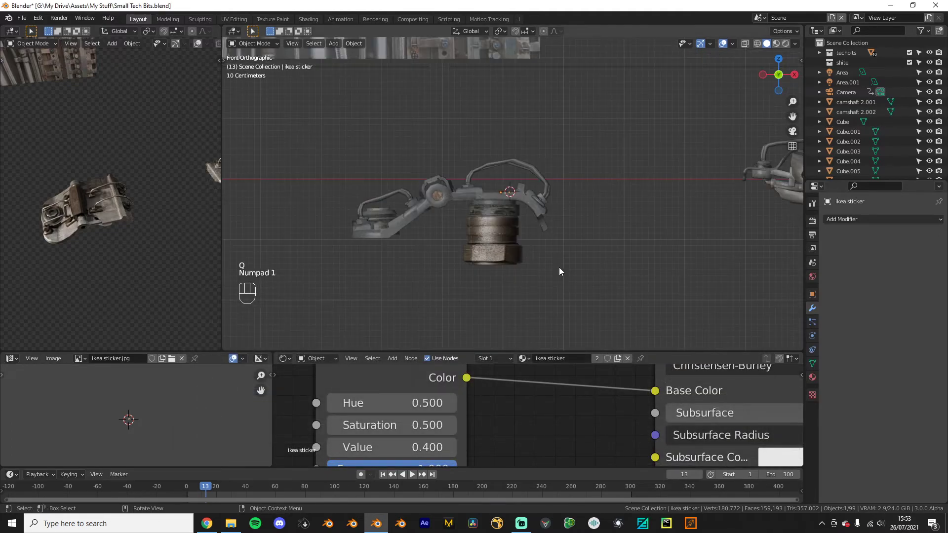
key("shift+d")
left_click(451, 269)
key("r")
left_click(413, 201, "ctrl")
Step: Resize the rotated sticker copy and move it beneath the sloping lower plate
key("s")
left_click(496, 165)
key("g")
left_click(466, 176)
middle_click_drag(463, 218, 405, 210)
key("g")
key("g")
left_click(416, 245)
middle_click_drag(128, 168, 52, 183)
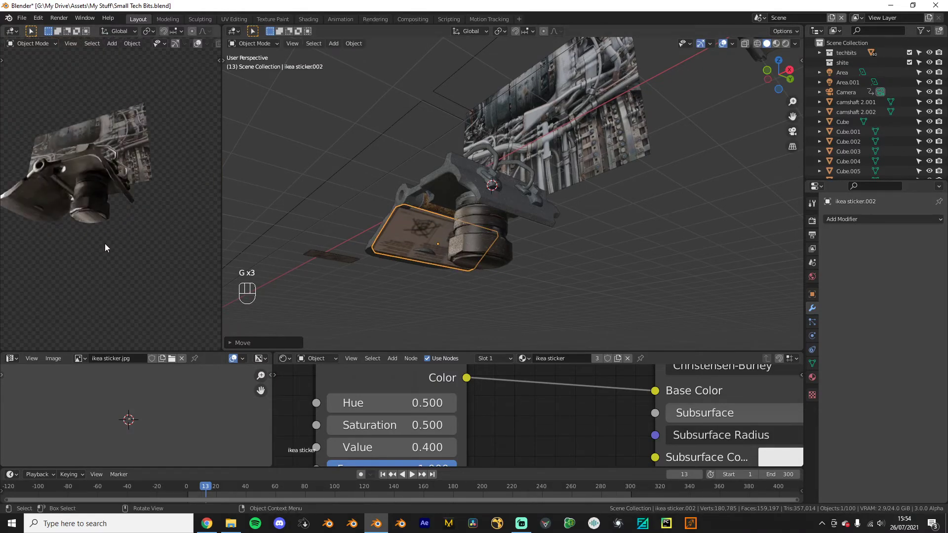
Step: Scale the underside sticker down and reposition it within the lower plate's underside
key("s")
left_click(512, 263)
middle_click_drag(511, 262, 526, 265)
key("g")
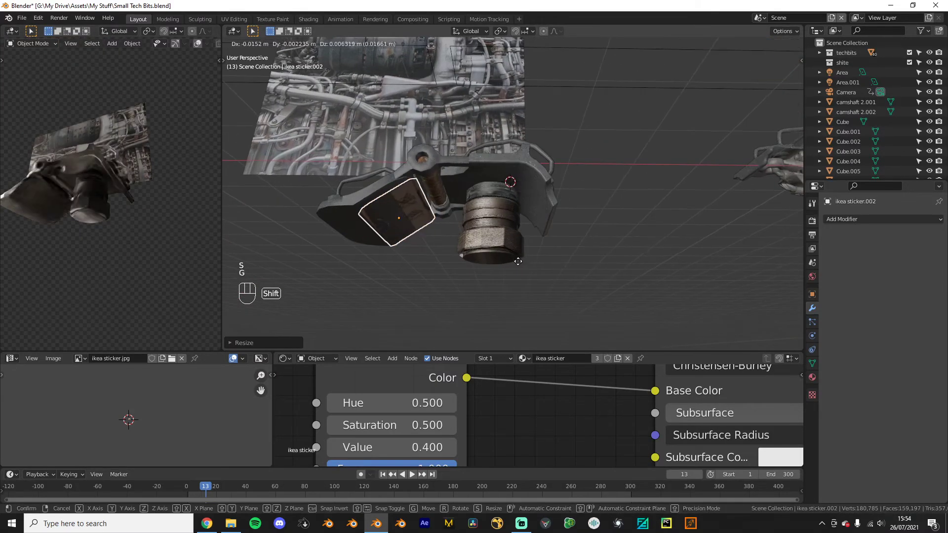
left_click(526, 263)
Step: Tilt the underside sticker freely to follow the lower plate's slope and shift it into place
key("r")
right_click(535, 266)
key("r")
key("r")
left_click(461, 248)
middle_click_drag(461, 247, 514, 239)
key("g")
left_click(648, 212)
Step: Resize the underside sticker again and move it closer to the lower plate's surface
scroll(648, 212, "down", 3)
middle_click_drag(647, 212, 523, 240)
scroll(522, 240, "up", 3)
key("s")
left_click(460, 237)
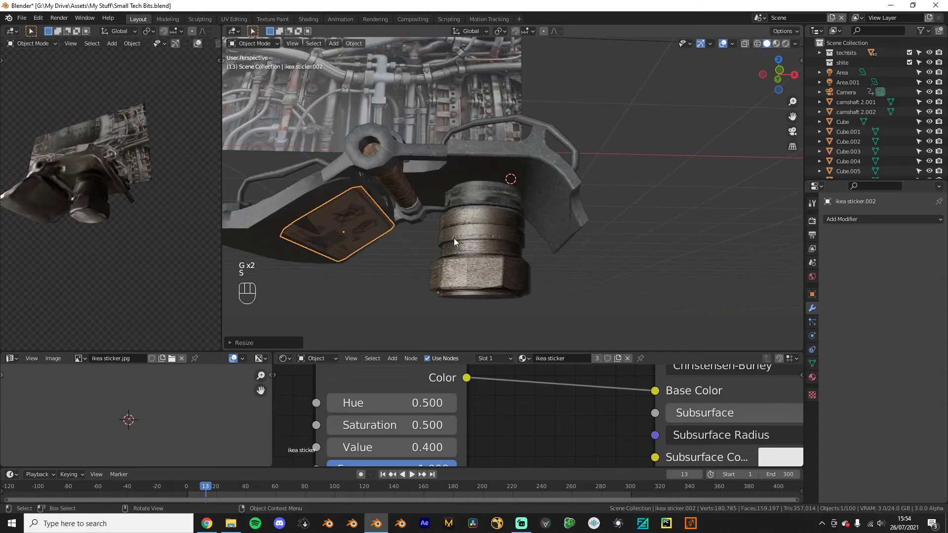
scroll(460, 241, "up", 1)
middle_click_drag(349, 241, 472, 237, "shift")
key("g")
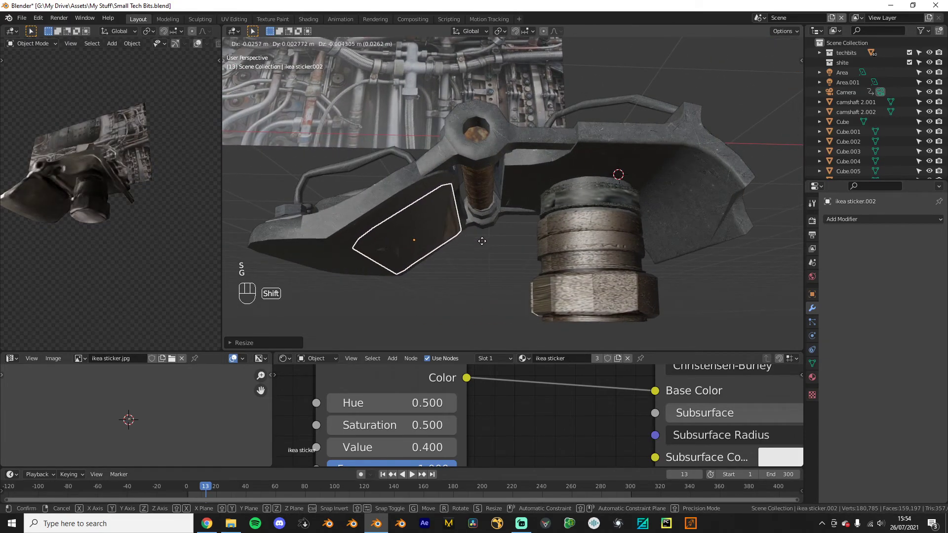
left_click(493, 247)
Step: Fine-tune the underside sticker with a trackball rotation and a small move so it lies against the plate
key("r")
key("r")
right_click(452, 213)
key("r")
key("r")
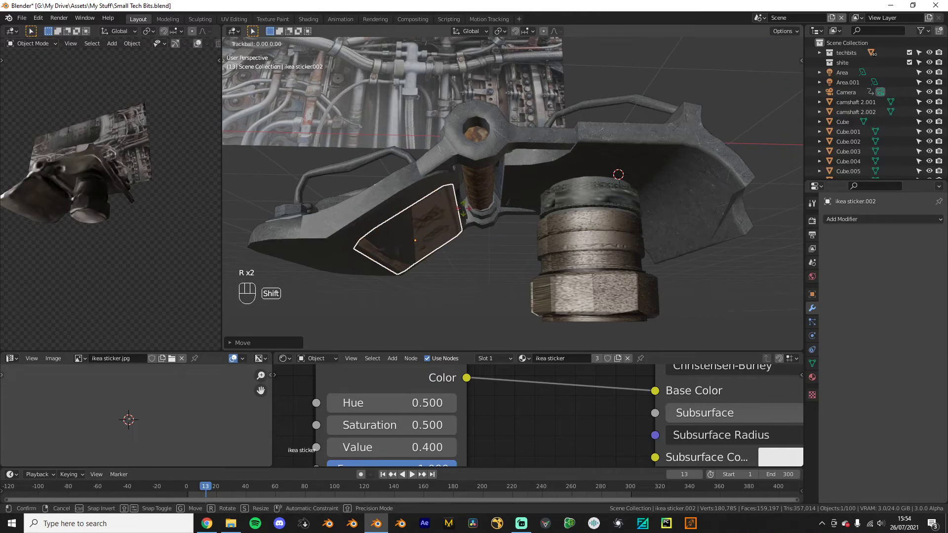
left_click(466, 210)
key("g")
left_click(477, 211)
key("g")
Step: Move the underside sticker's corner vertices in Edit Mode to fit it to the lower plate's surface
key("Tab")
key("ctrl+KP_2")
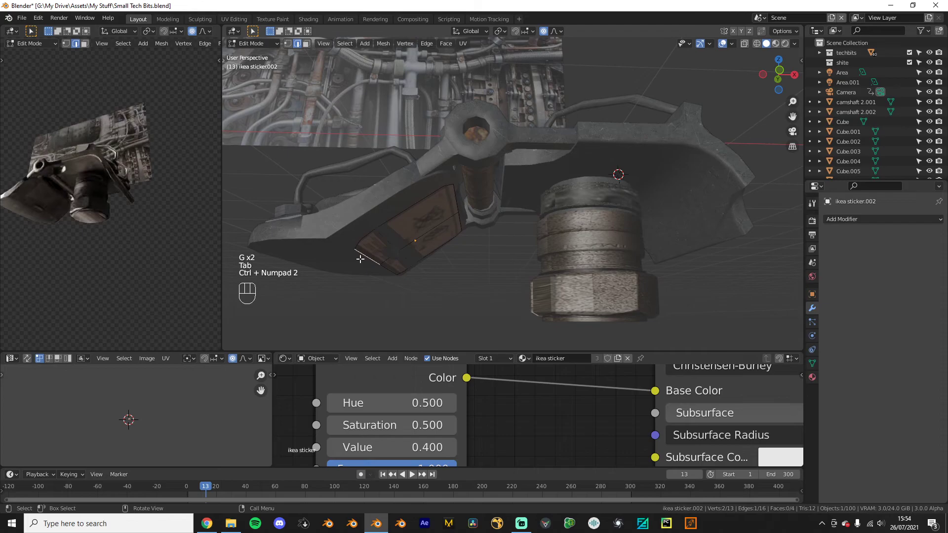
key("ctrl+KP_1")
key("g")
scroll(418, 248, "up", 5)
key("Tab")
key("Tab")
key("g")
key("Tab")
key("Tab")
key("g")
left_click(380, 175)
key("Tab")
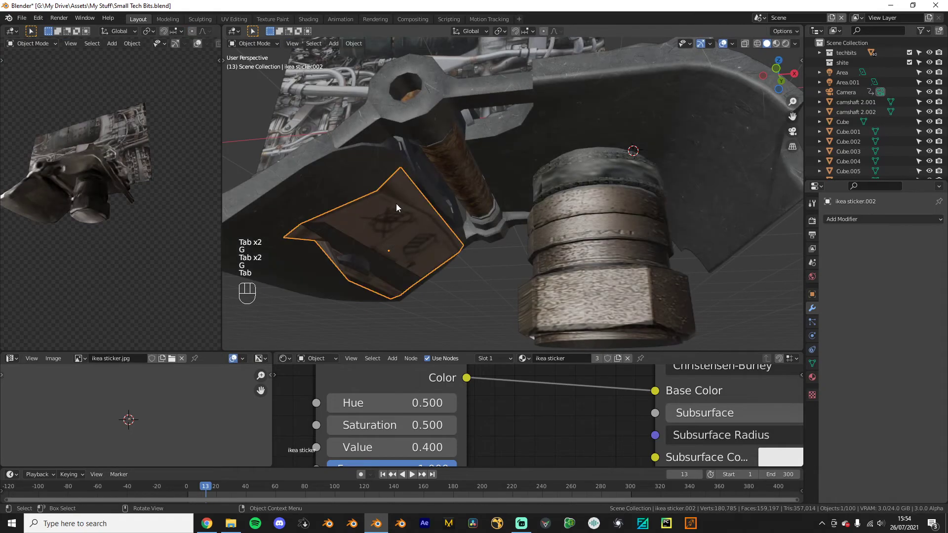
Step: Pull another vertex of the underside sticker into the plate from a side view
middle_click_drag(395, 203, 445, 223)
key("Tab")
key("g")
left_click(404, 182)
key("Tab")
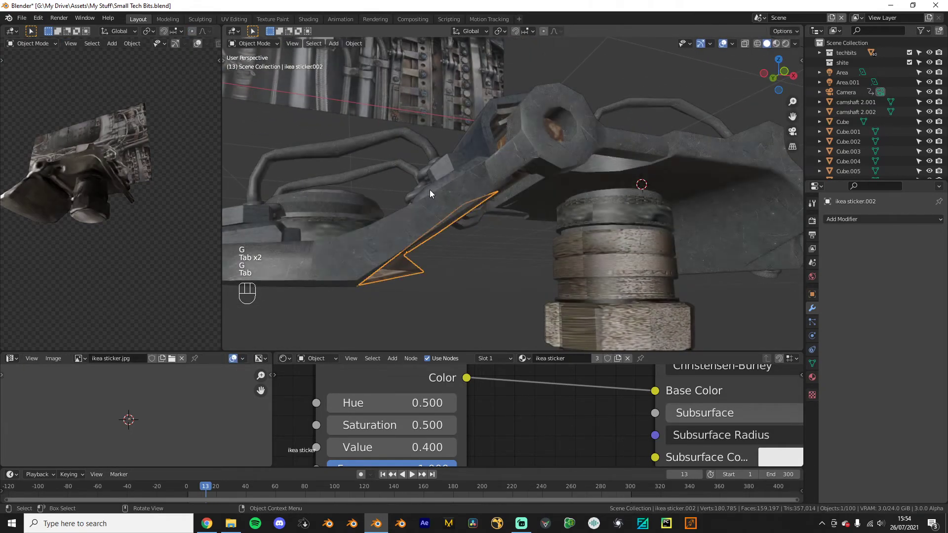
Step: Join the underside sticker and the top sticker with the hinge body into a single object
middle_click_drag(436, 191, 423, 220)
left_click(291, 220, "shift")
key("ctrl+j")
scroll(353, 232, "down", 4)
middle_click_drag(353, 232, 493, 230)
key("ctrl+j")
key("KP_Divide")
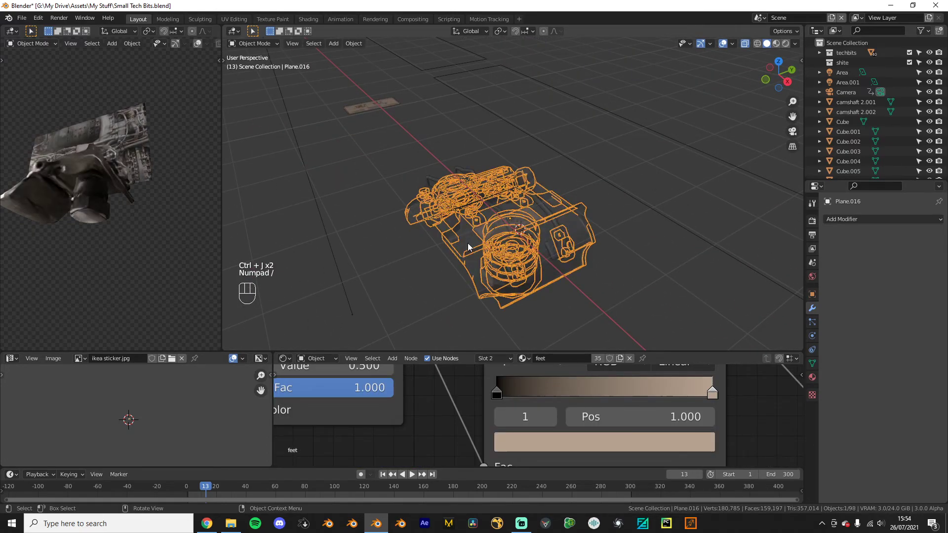
key("ctrl+z")
key("KP_Divide")
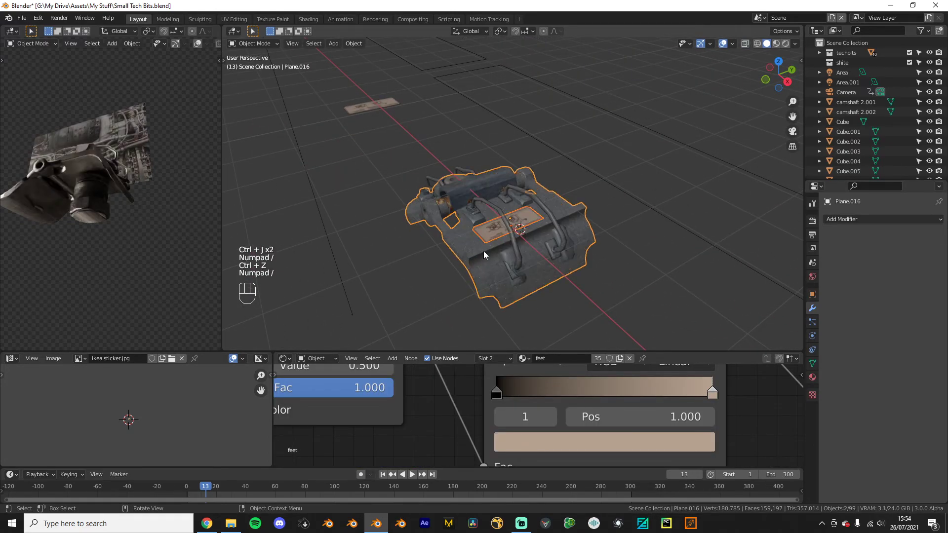
key("ctrl+j")
Step: Flatten the spare sticker copy by scaling its mesh to 0 along the Z axis
middle_click_drag(386, 212, 295, 252)
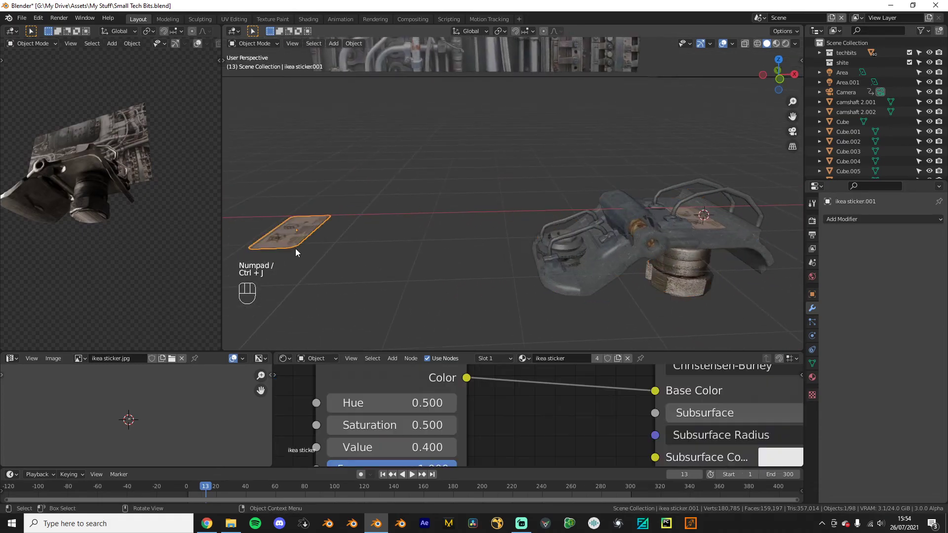
key("KP_1")
key("Tab")
key("s")
key("z")
key("0")
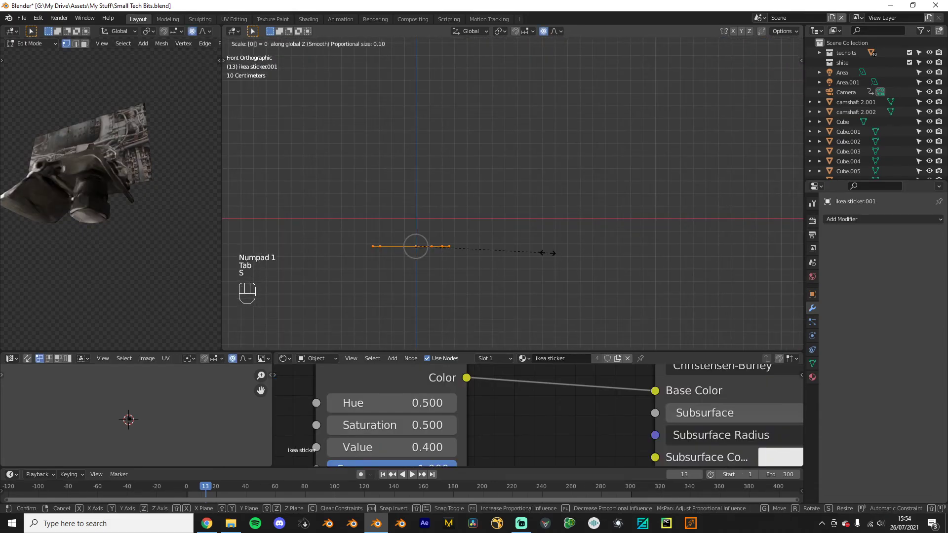
left_click(547, 253)
key("Tab")
Step: Try adding a loop cut to the flattened spare sticker and undo it
key("Tab")
middle_click_drag(545, 254, 518, 300)
key("ctrl+r")
left_click(518, 300)
key("ctrl+z")
key("Tab")
Step: Save the file and inspect the hinge and the other tech bits in a maximized rendered viewport
scroll(648, 267, "down", 2)
middle_click_drag(647, 268, 117, 271)
key("ctrl+space")
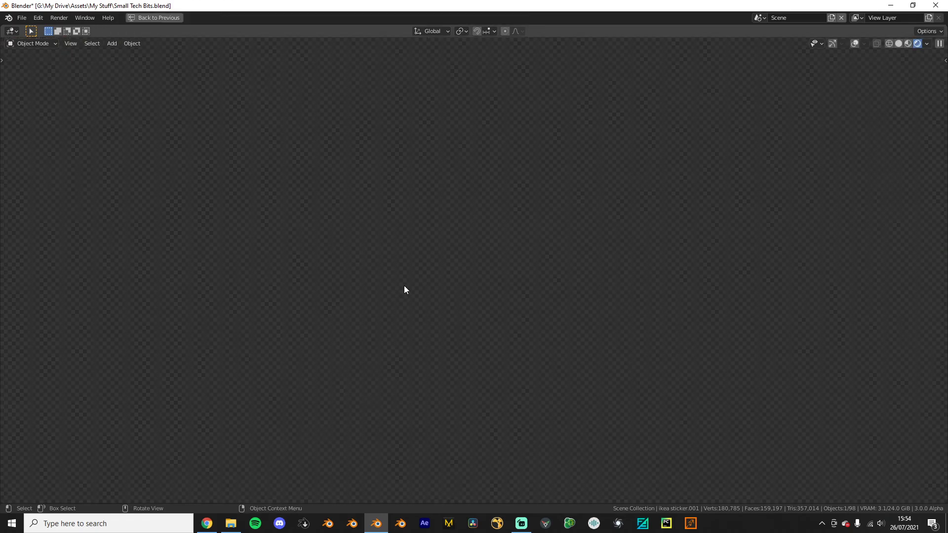
scroll(455, 339, "down", 2)
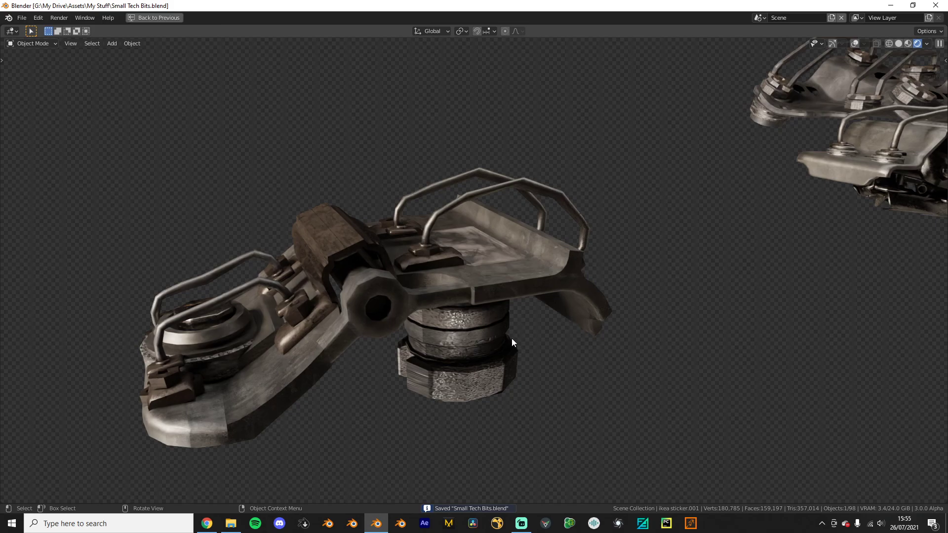
scroll(538, 349, "down", 8)
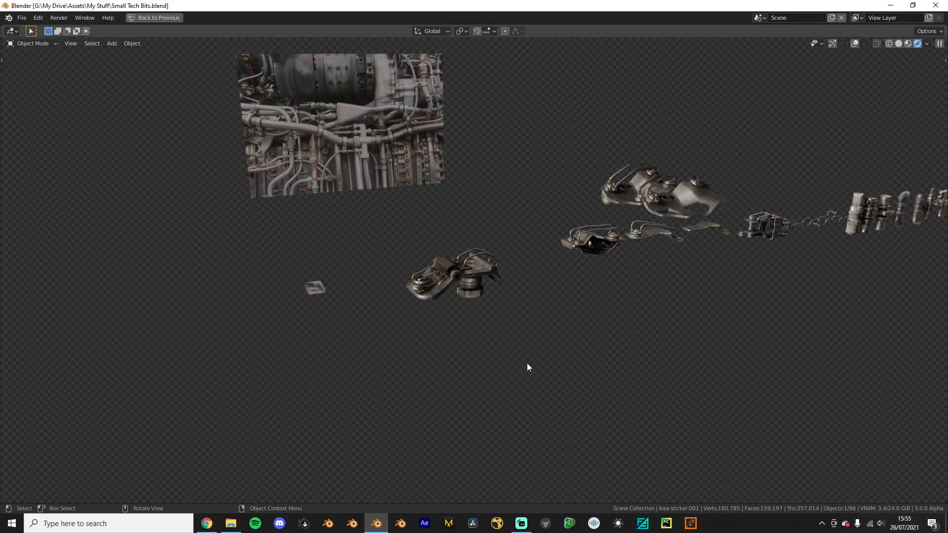
scroll(526, 364, "down", 4)
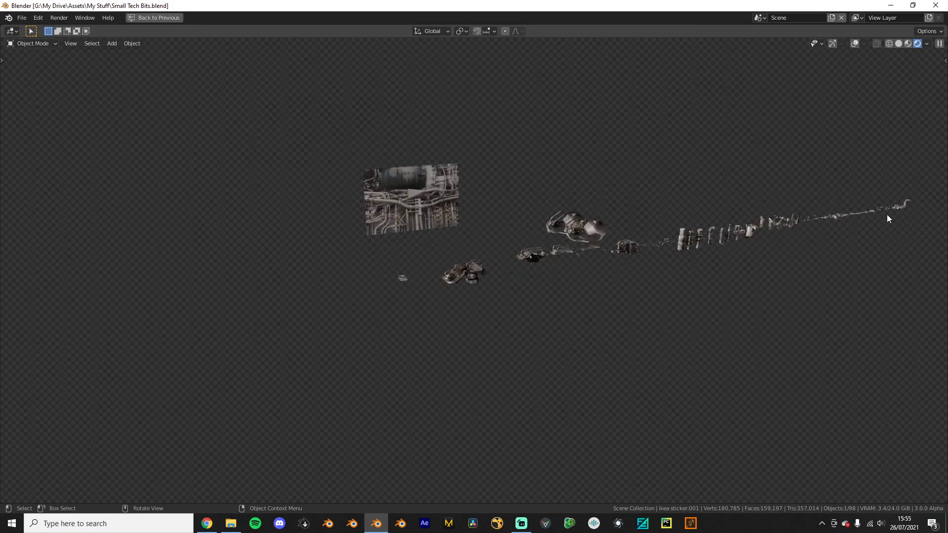